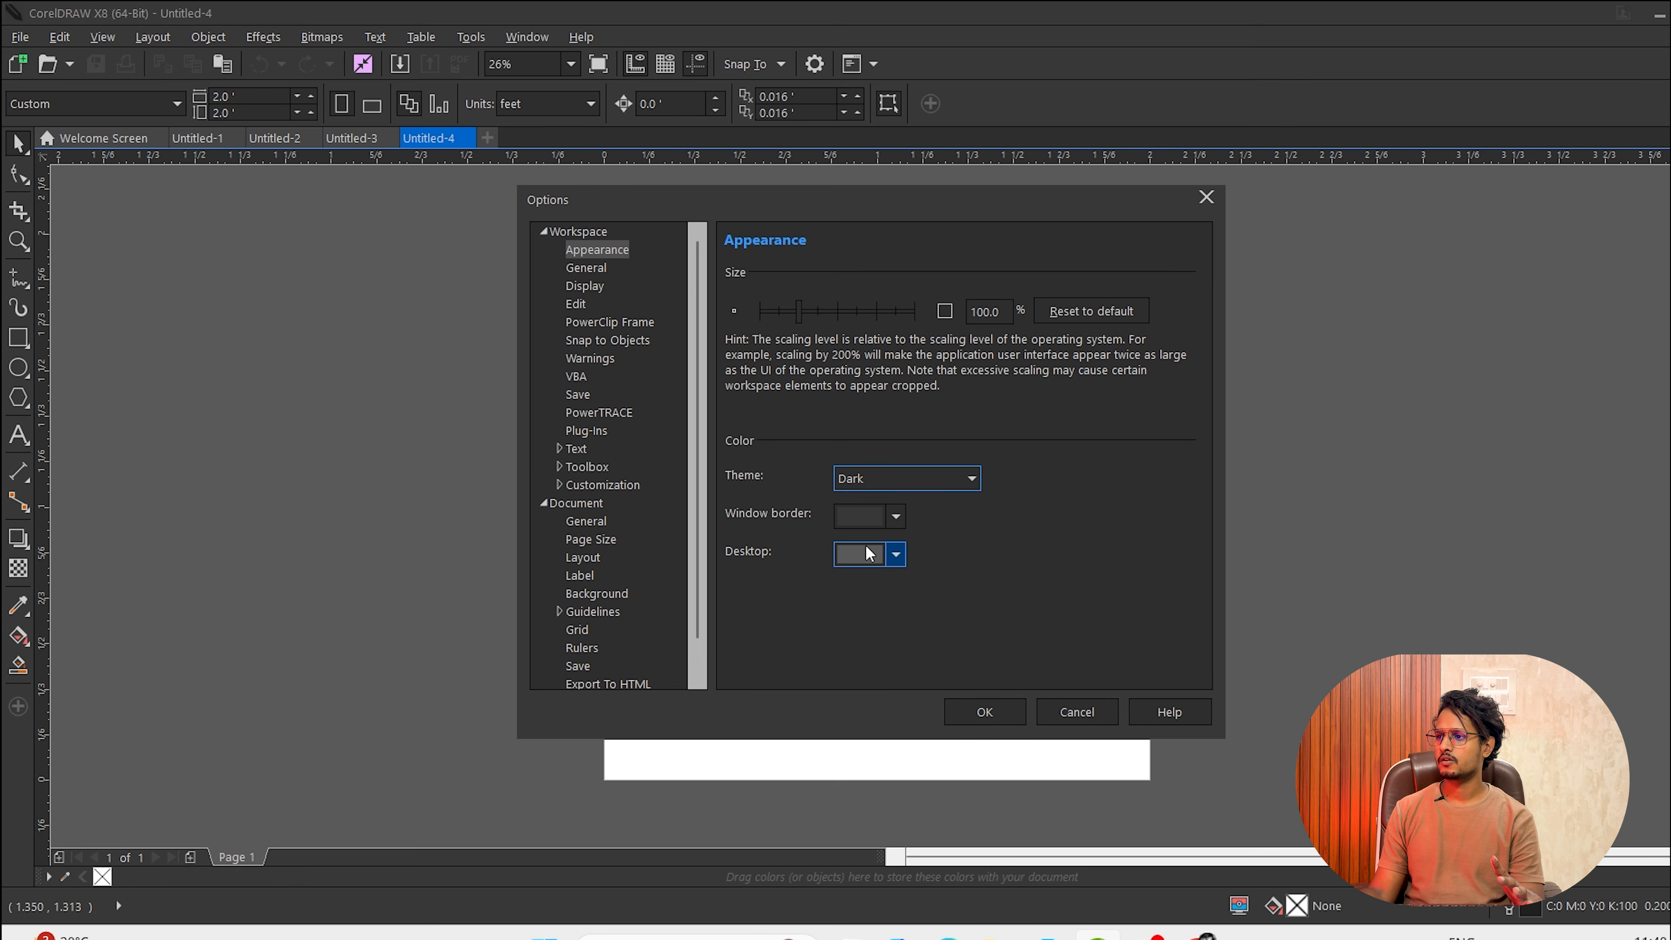
Change the desktop colour to a light neutral grey in the Appearance options and apply it.
left_click(843, 557)
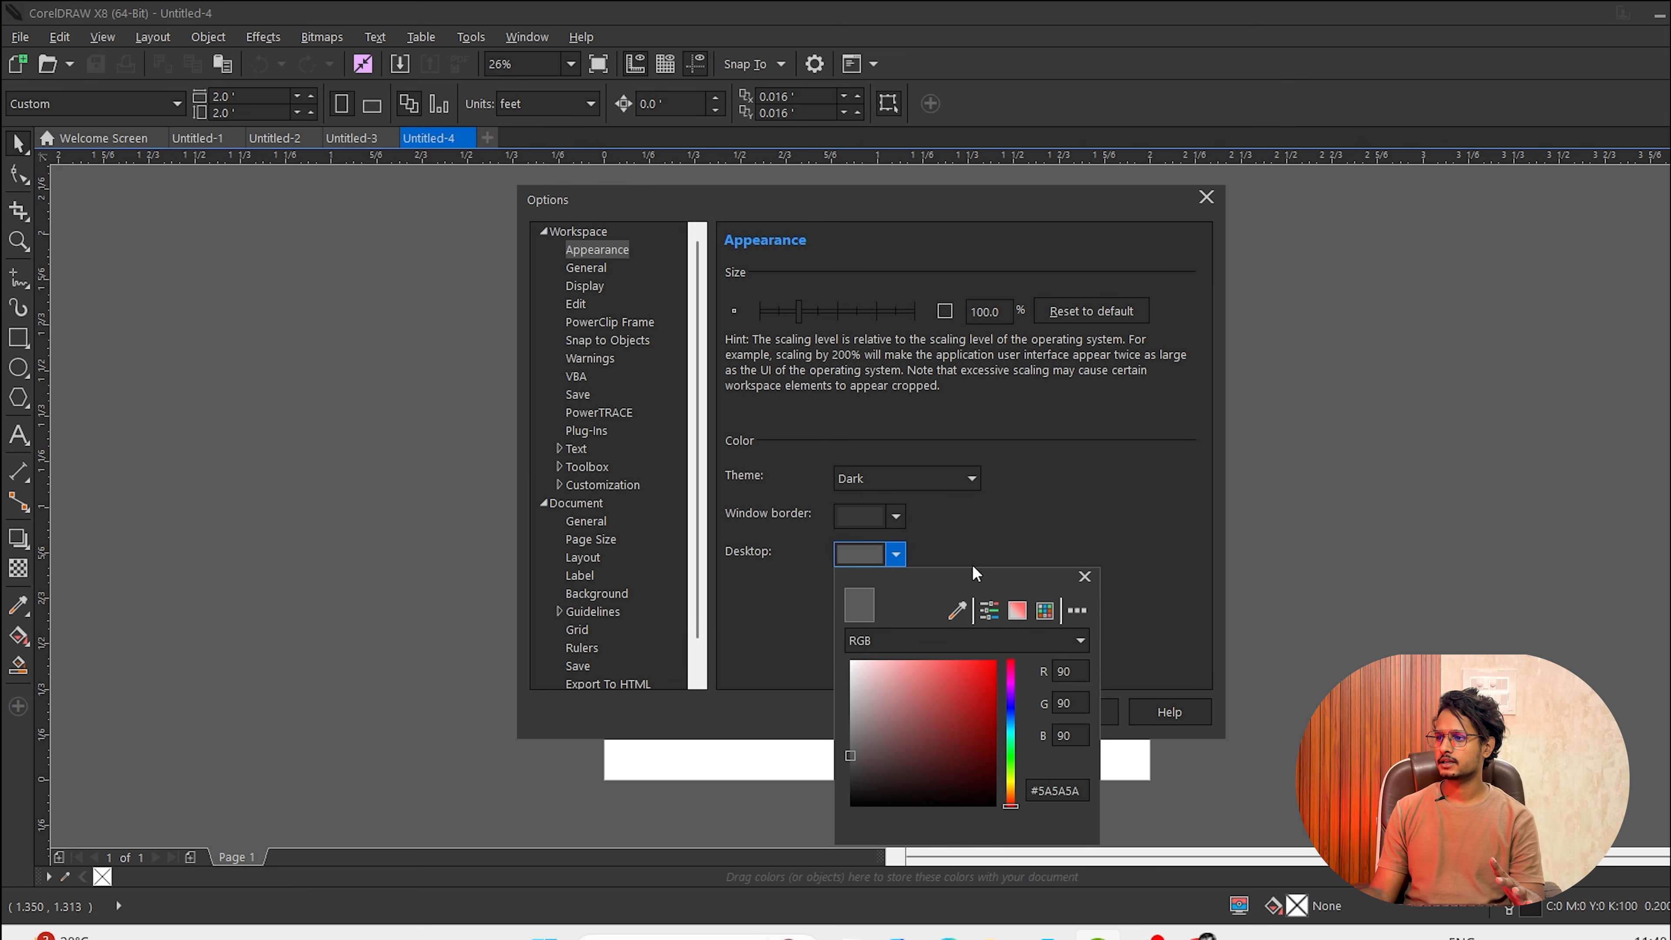
left_click(849, 711)
left_click(846, 696)
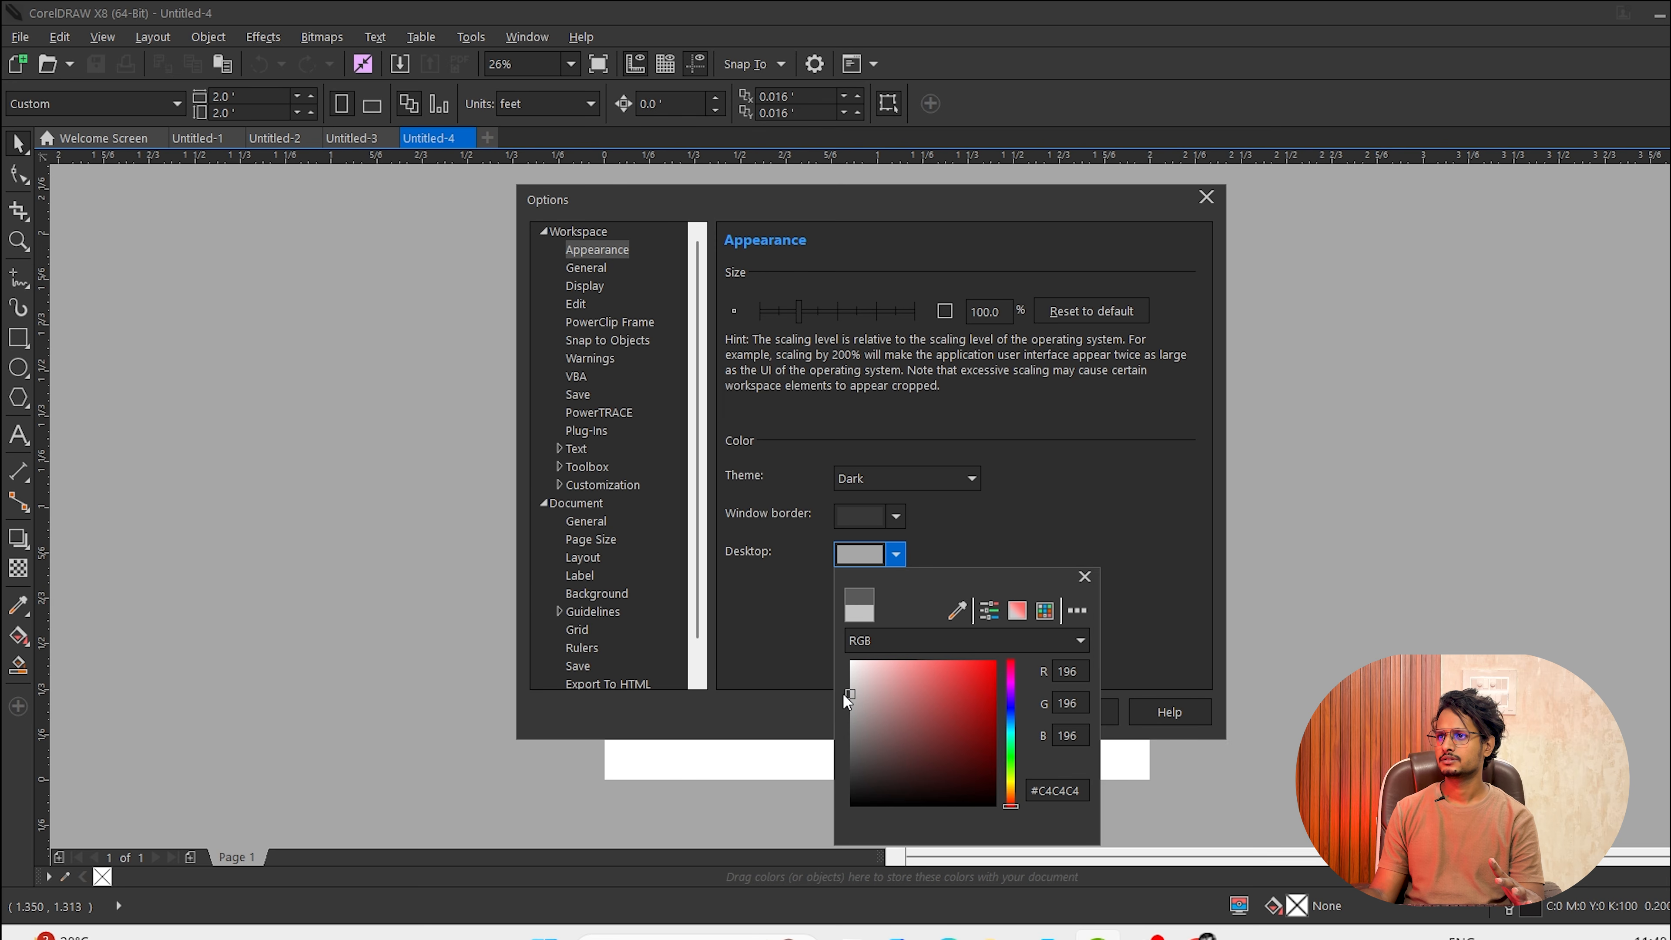
left_click(848, 703)
left_click(1137, 634)
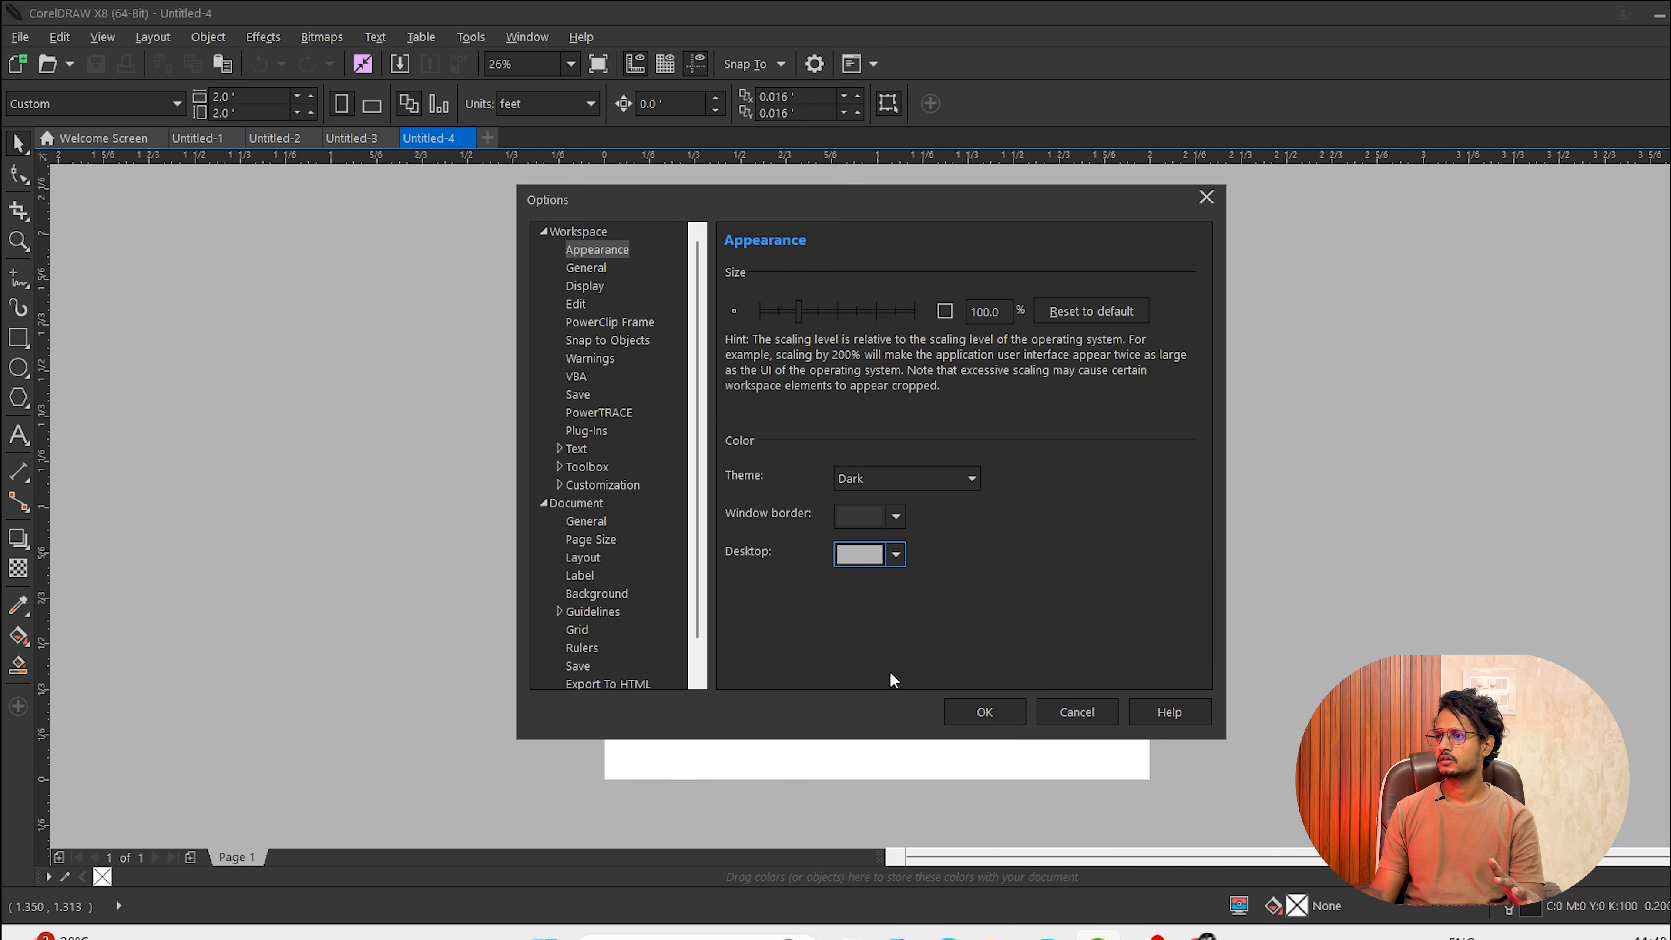
left_click(973, 716)
scroll(352, 510, "down", 5)
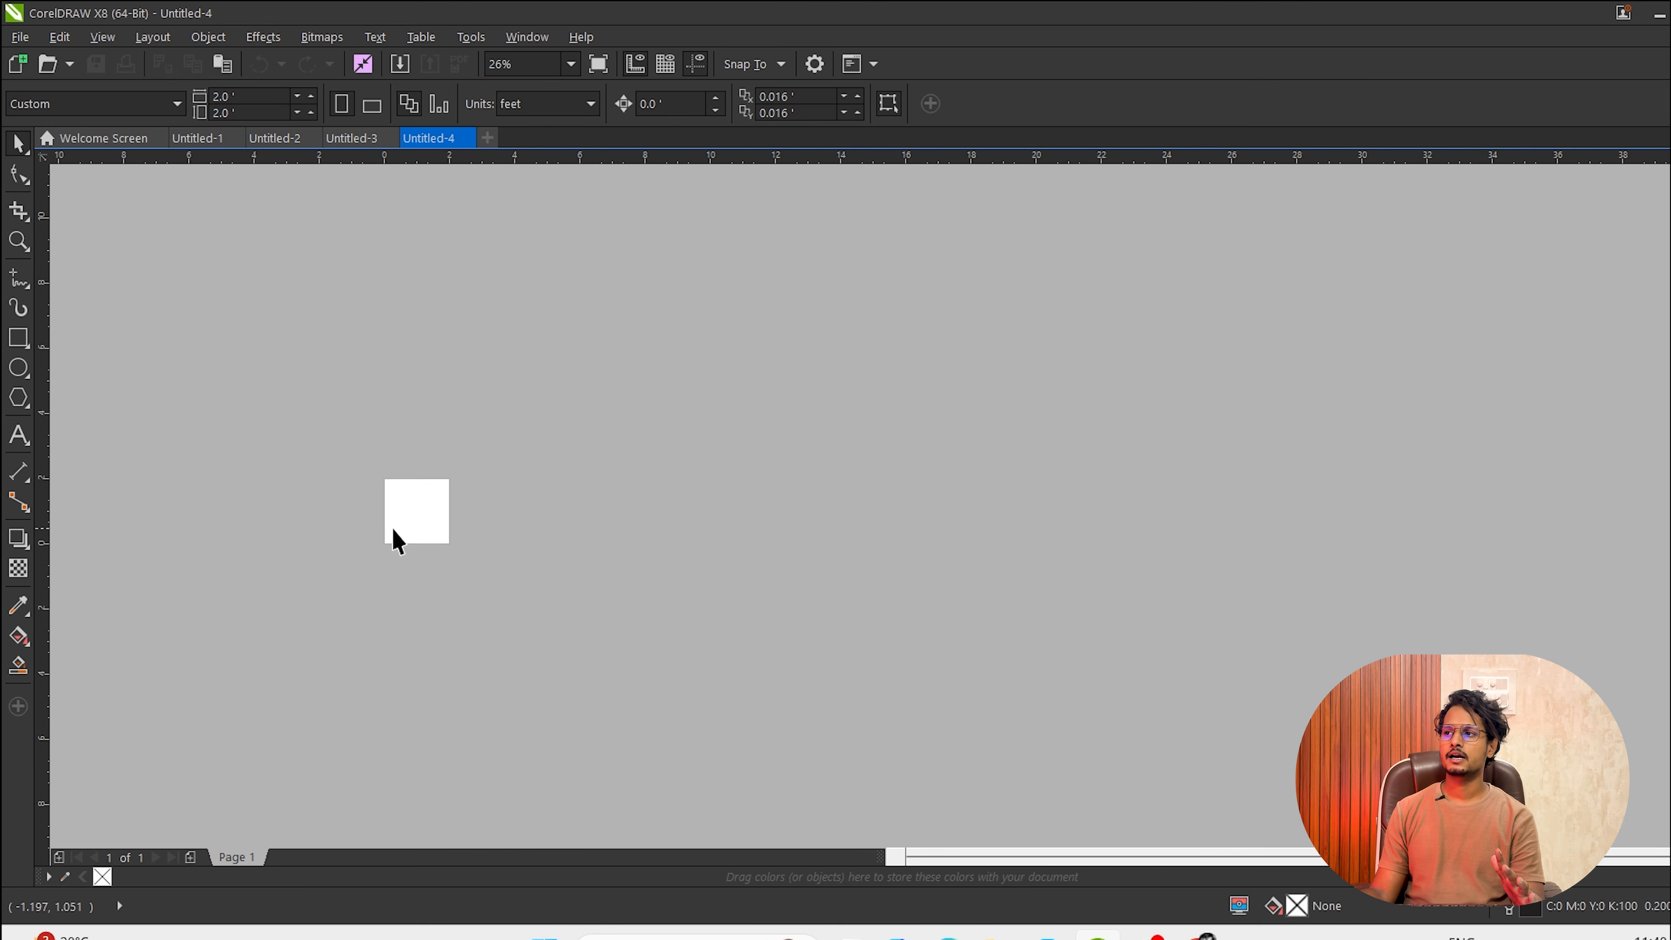
scroll(234, 512, "up", 4)
scroll(187, 499, "down", 2)
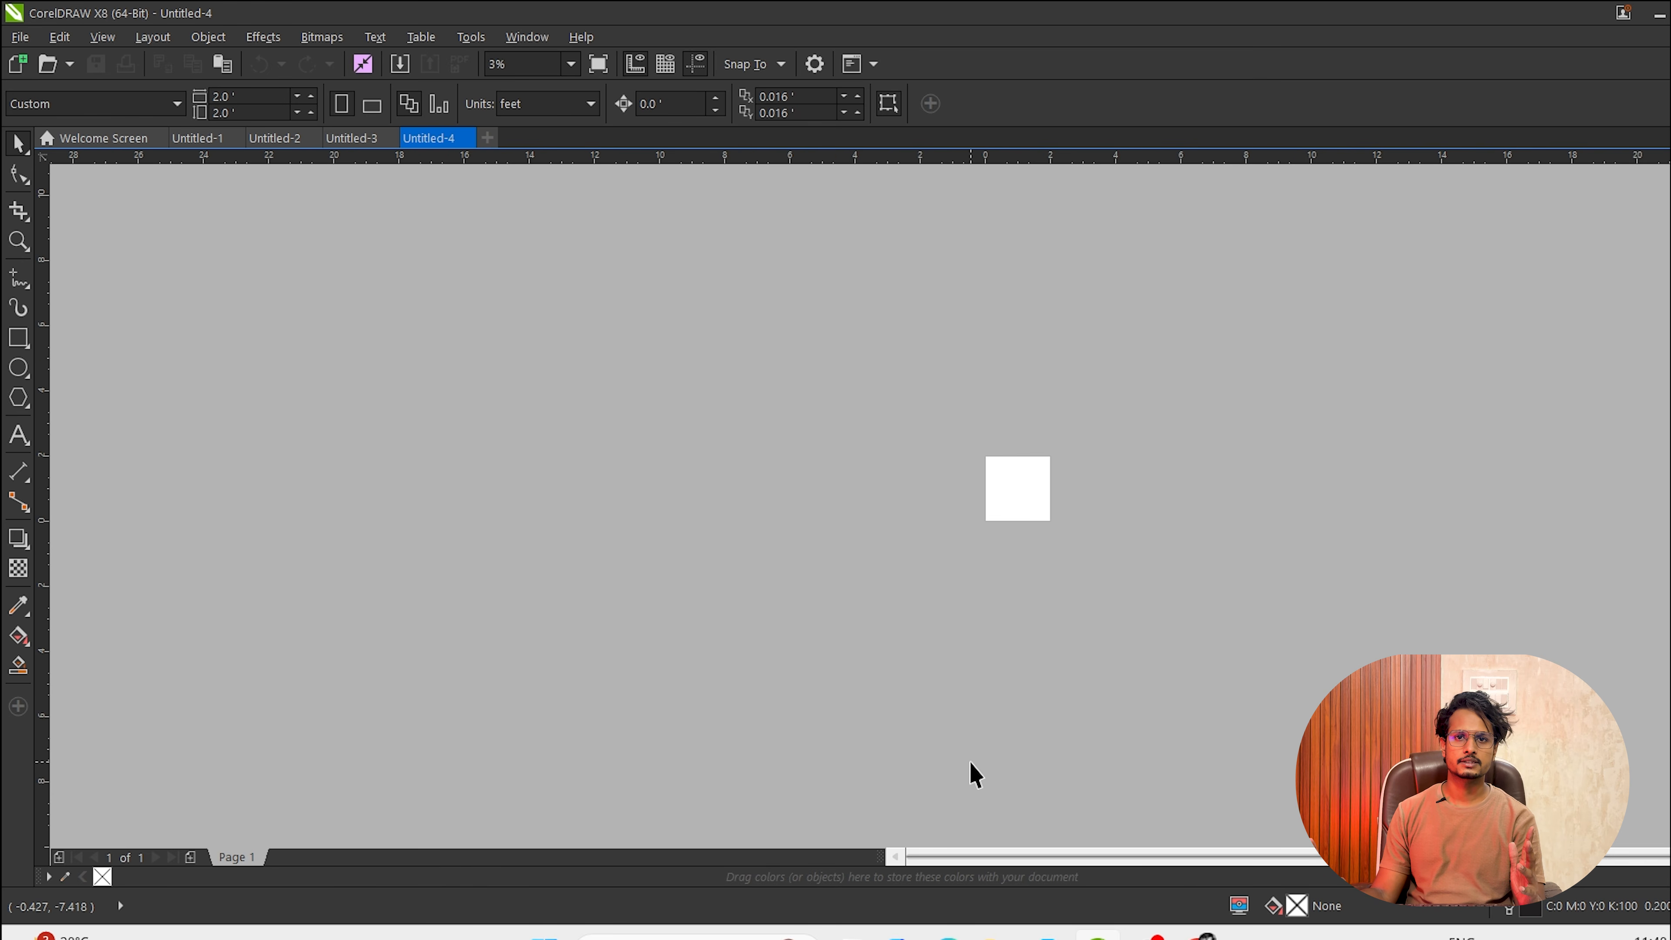
scroll(966, 530, "up", 2)
key("h")
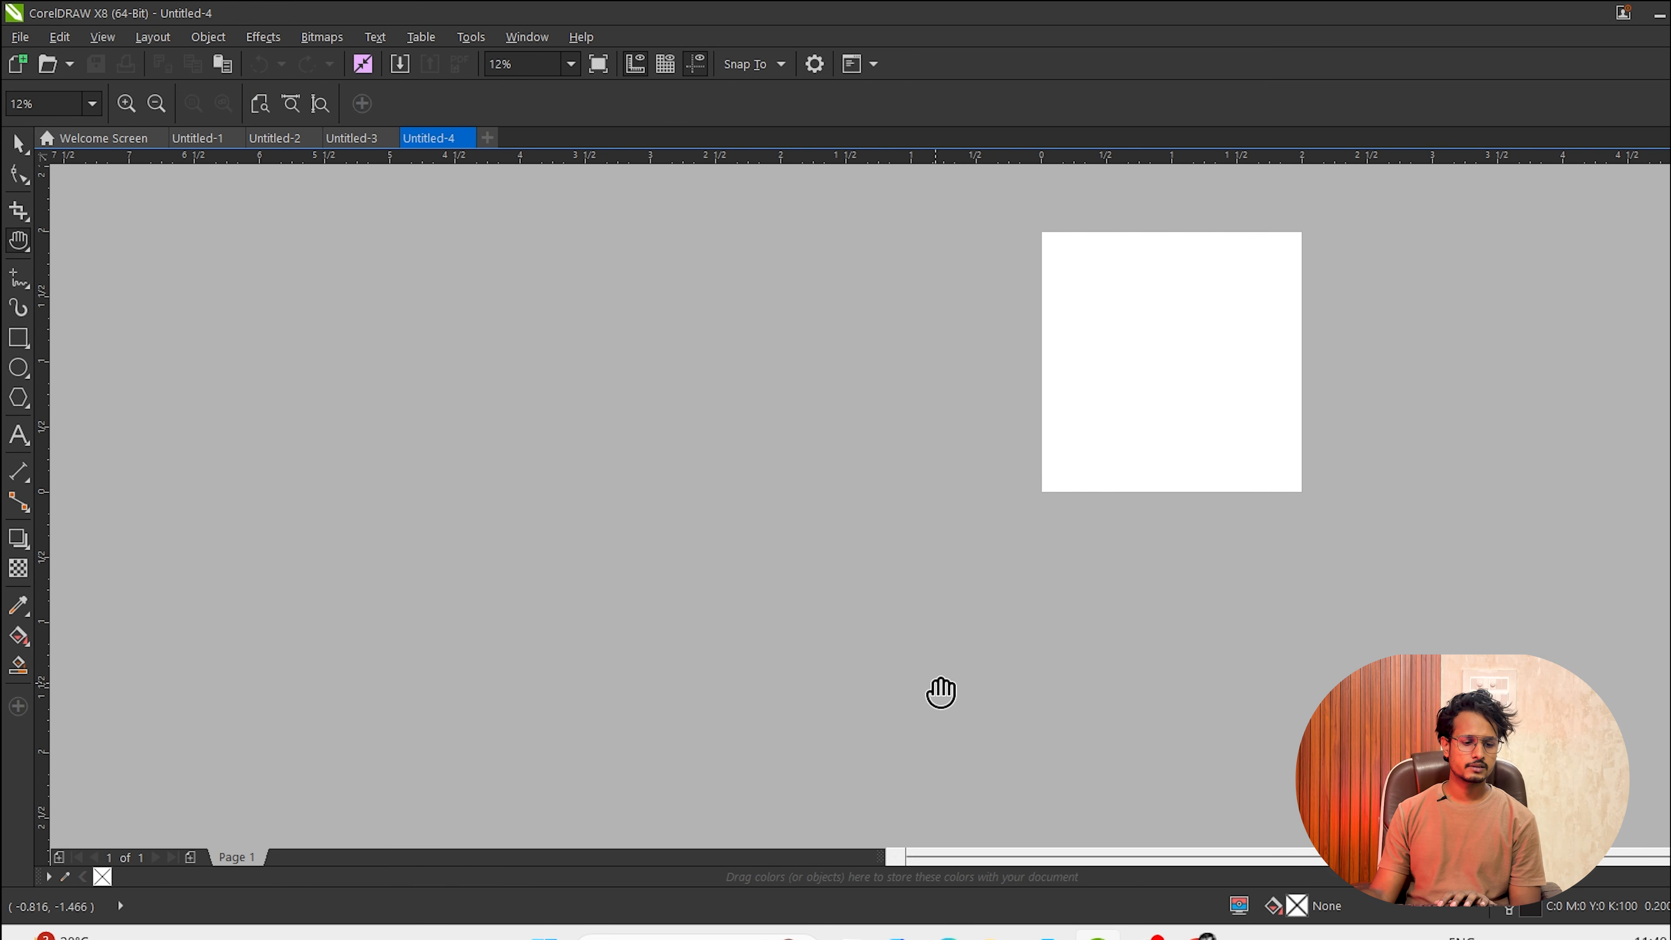
left_click_drag(1182, 371, 908, 484)
left_click_drag(904, 356, 858, 448)
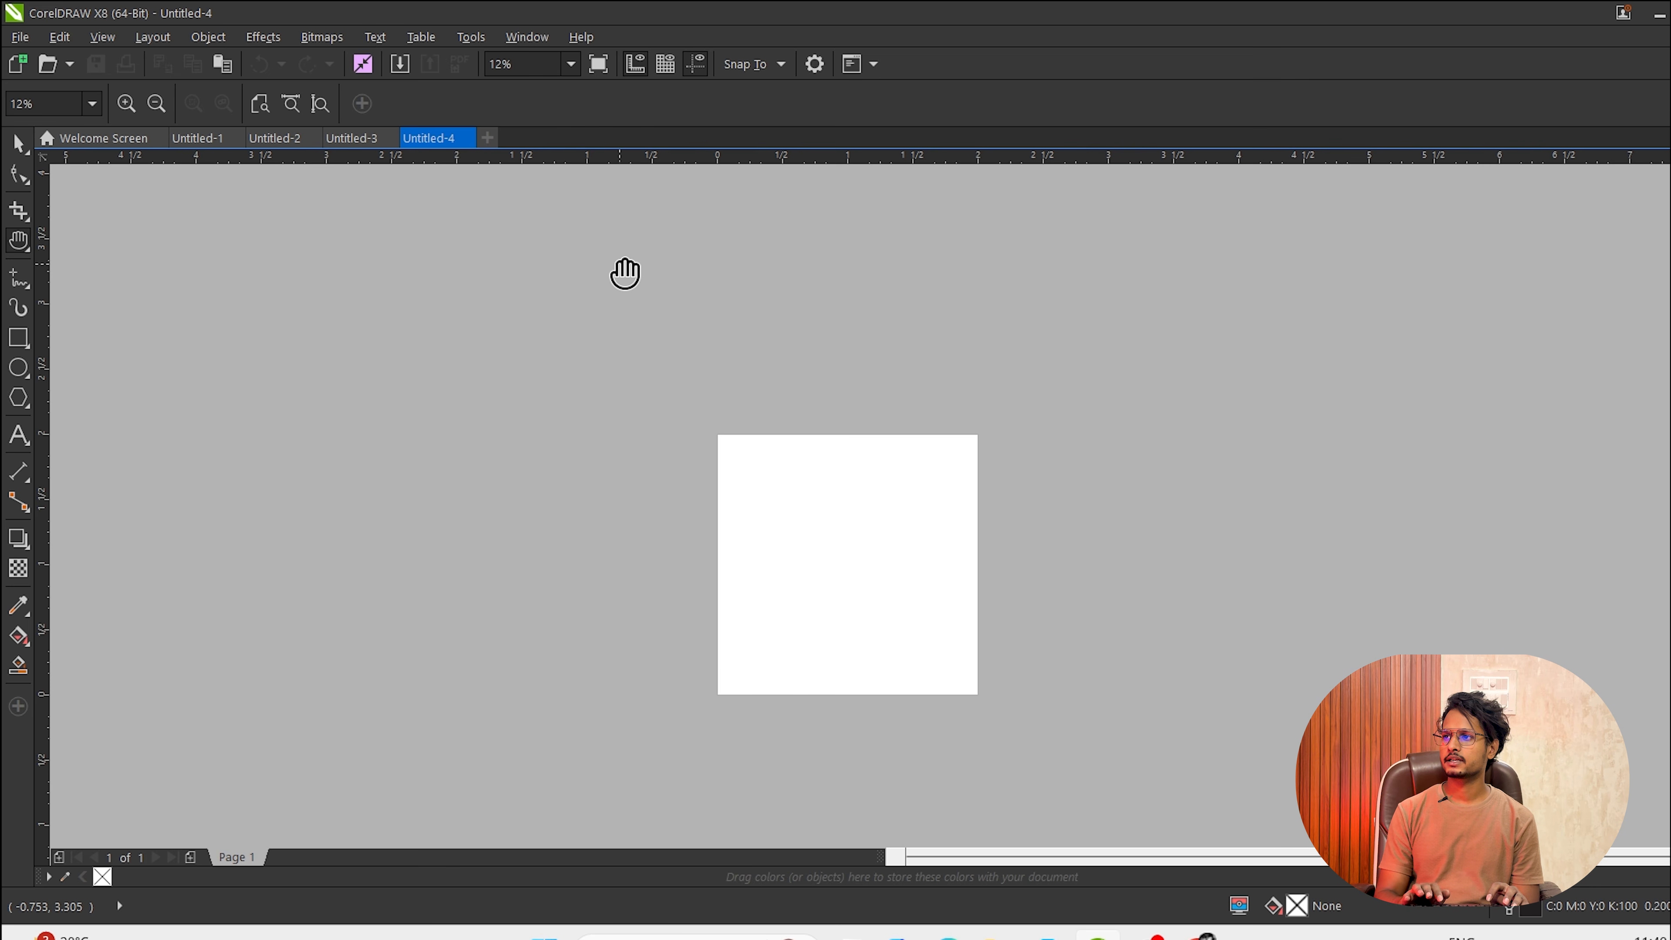
Open the workspace Save options and review the available auto-backup intervals.
key("ctrl+j")
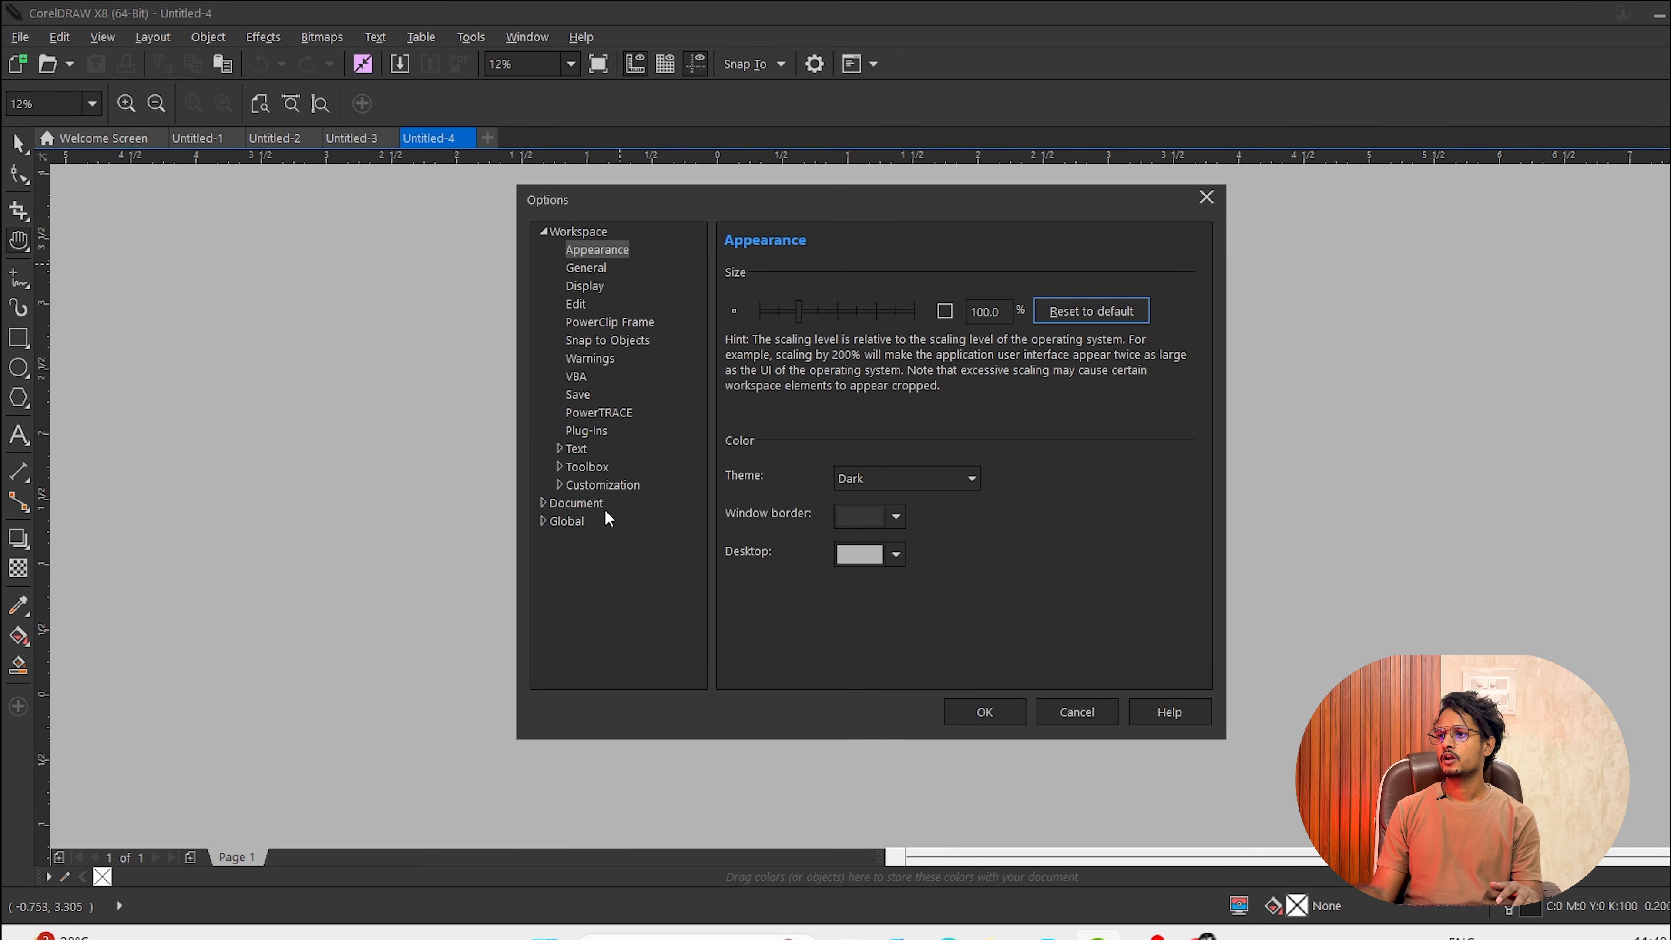
left_click(579, 395)
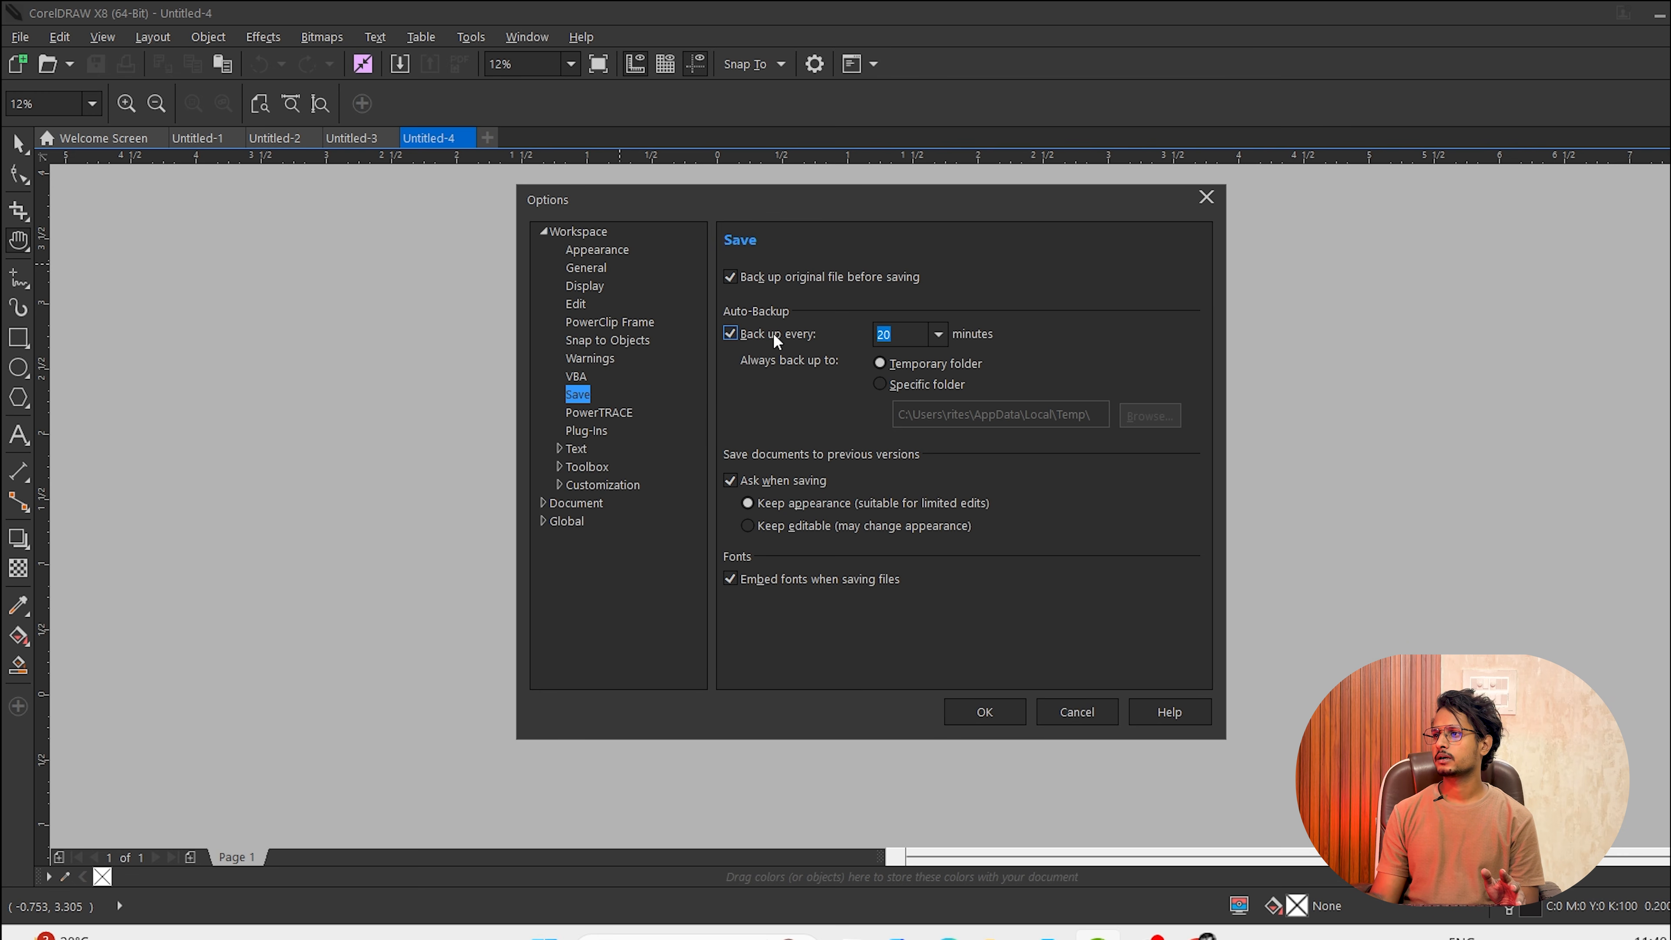
left_click(939, 334)
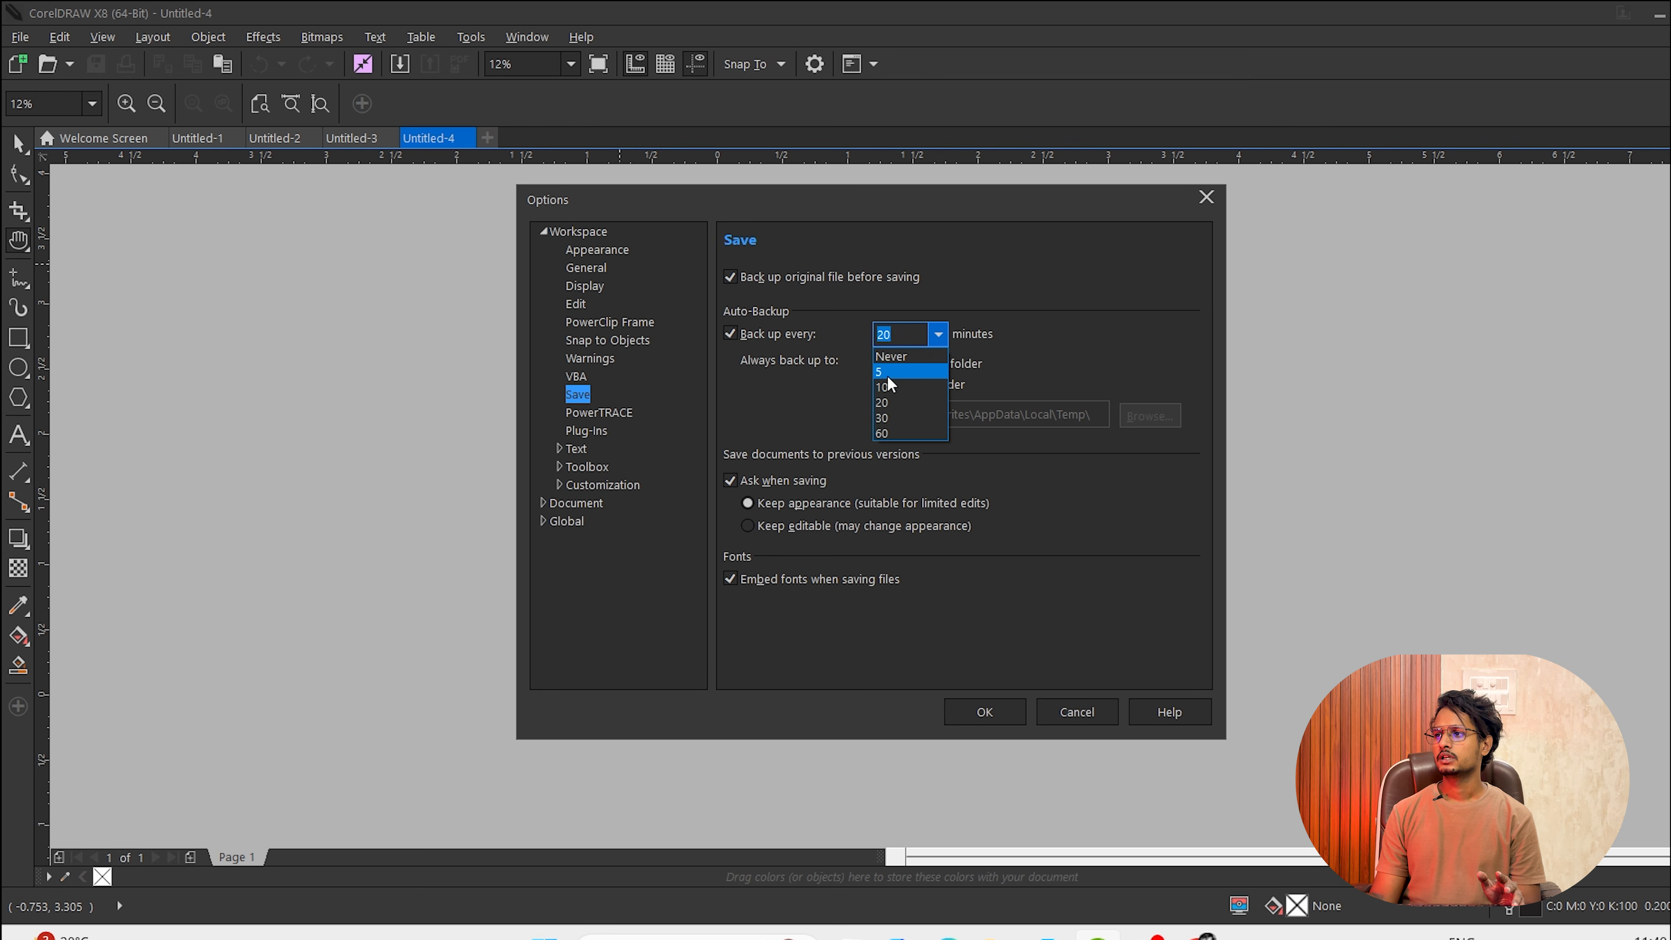
left_click(1010, 262)
left_click(939, 335)
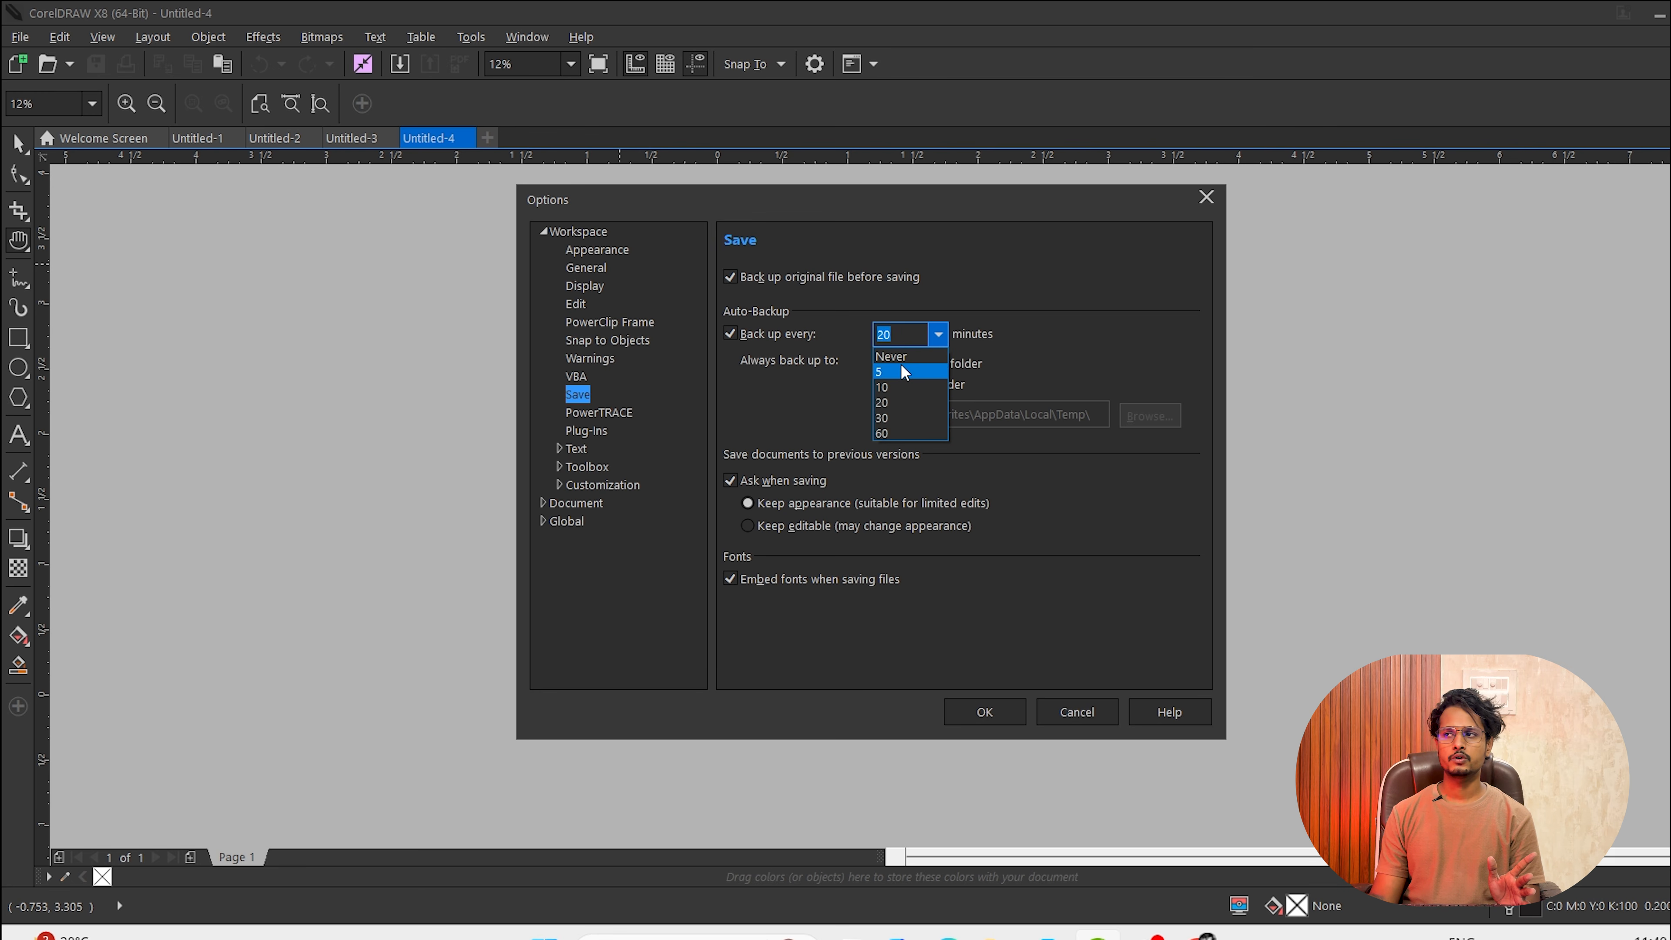
left_click(987, 272)
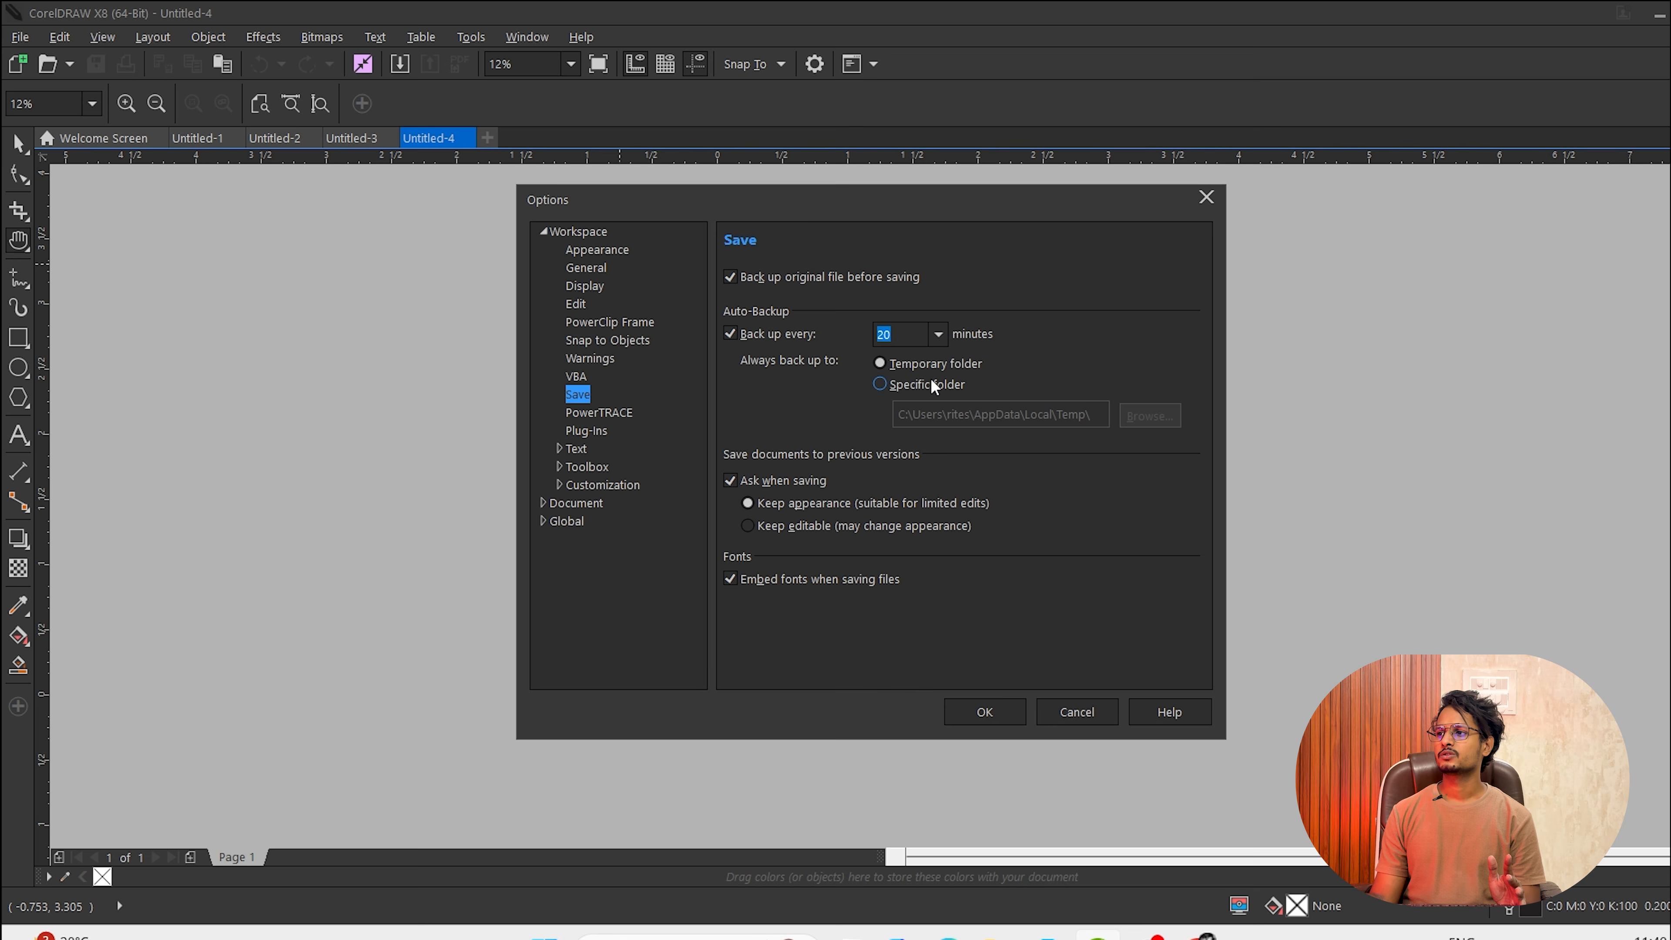
Set auto-backup to use a specific folder and choose Downloads as the parent location.
left_click(872, 366)
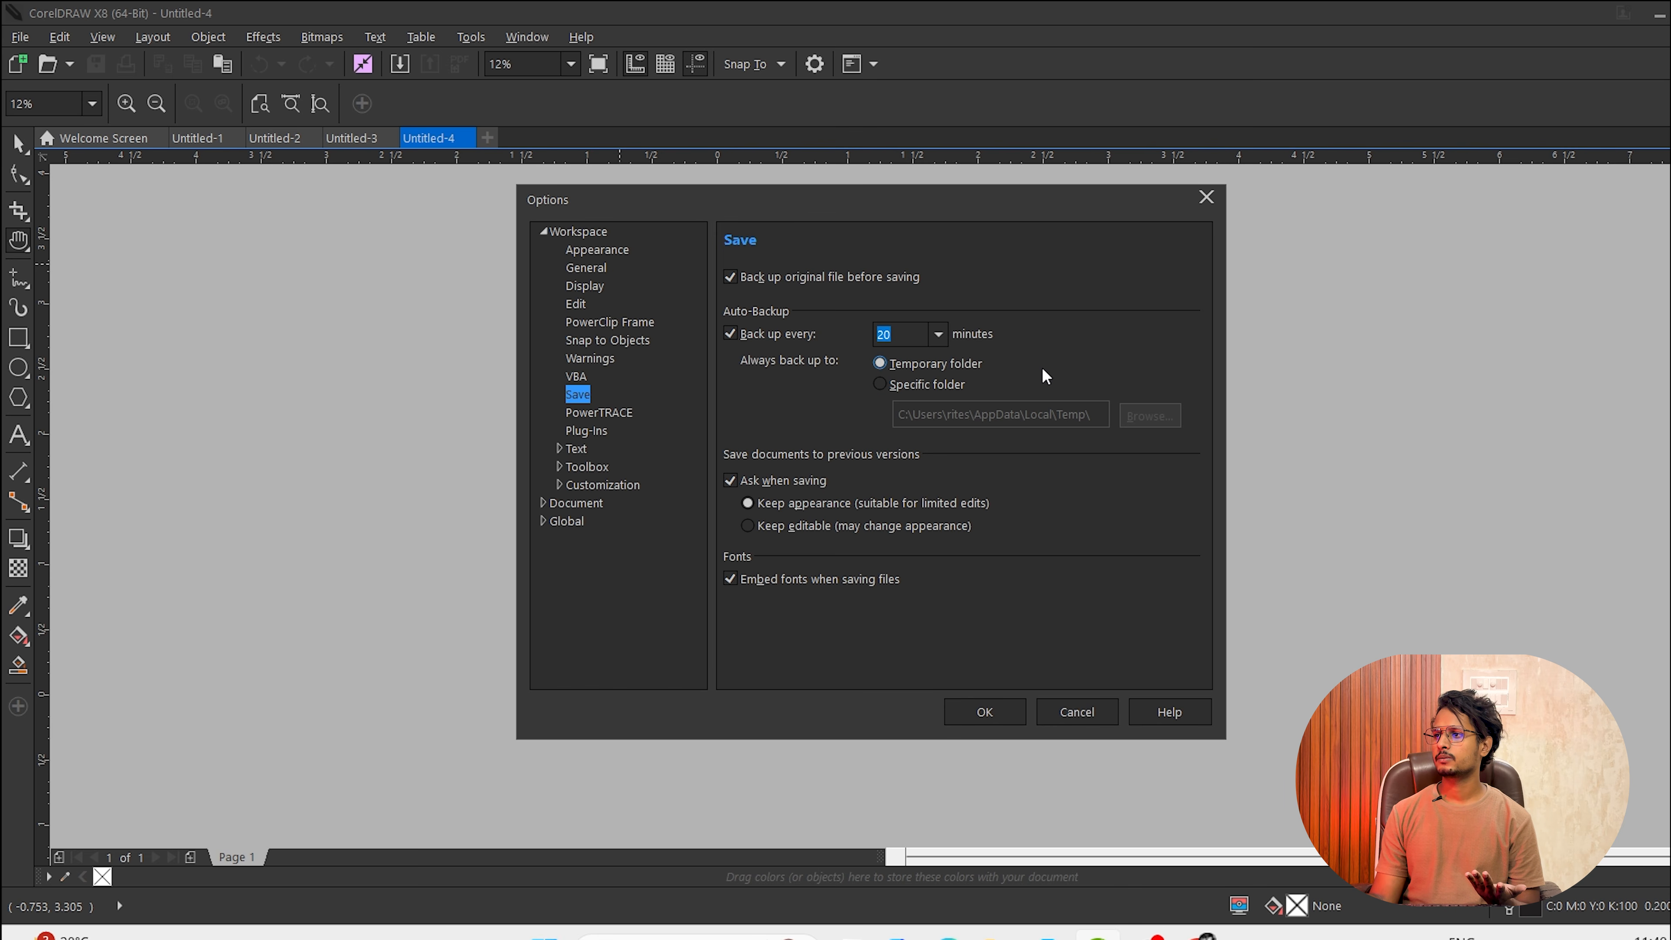
left_click(938, 383)
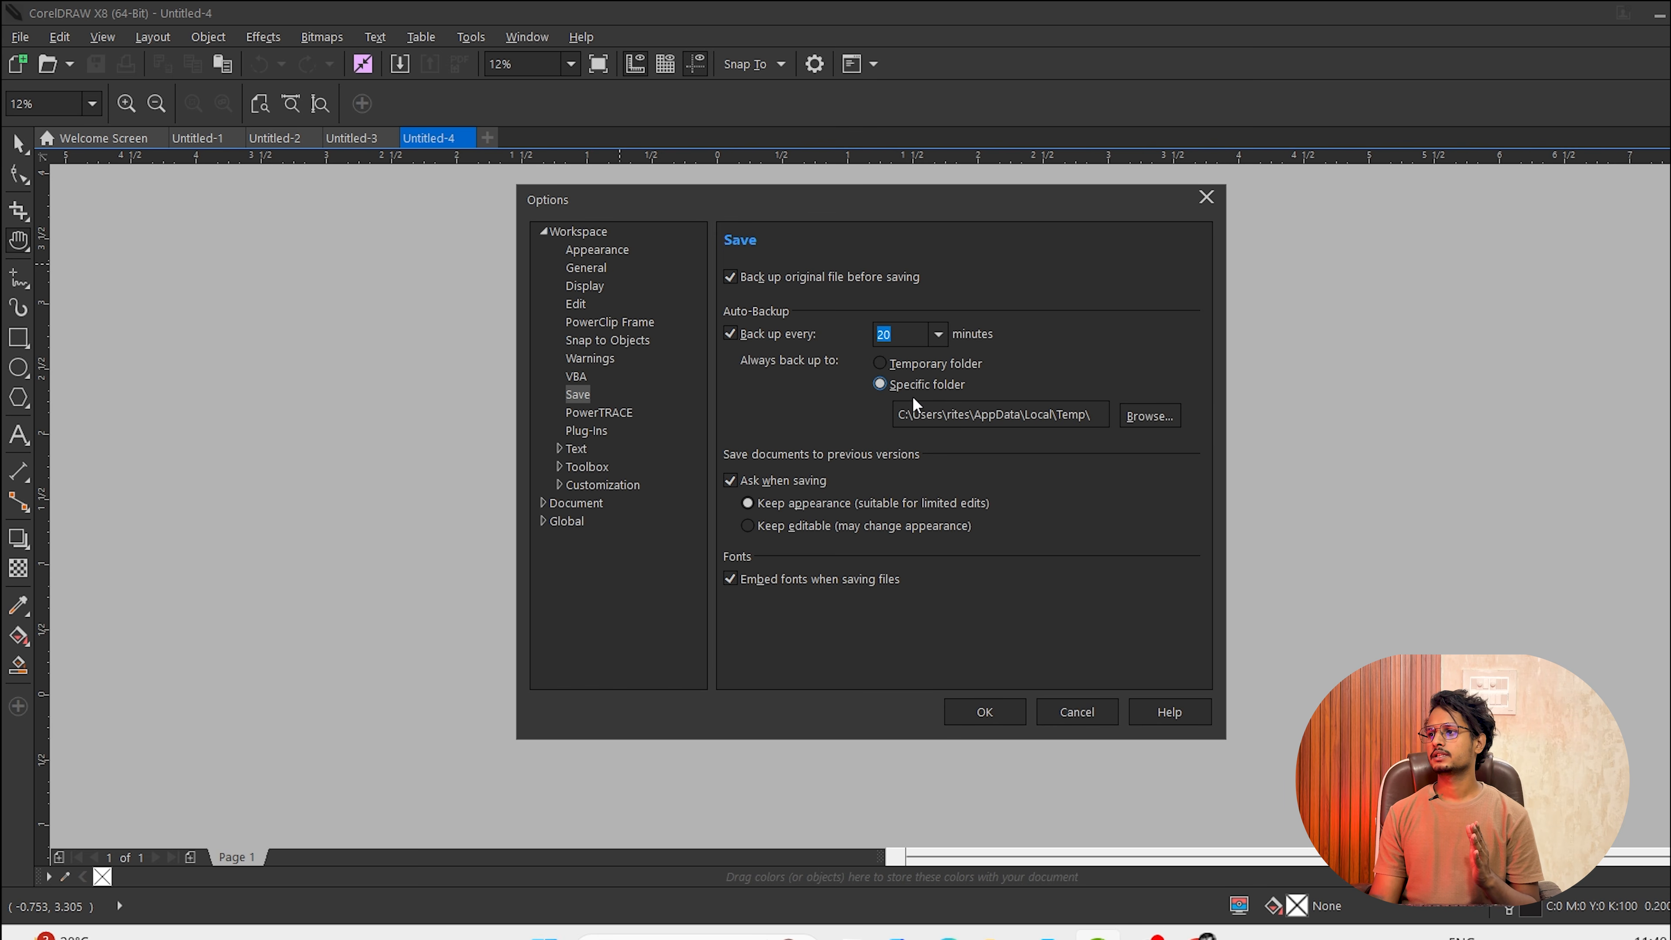
left_click(1005, 414)
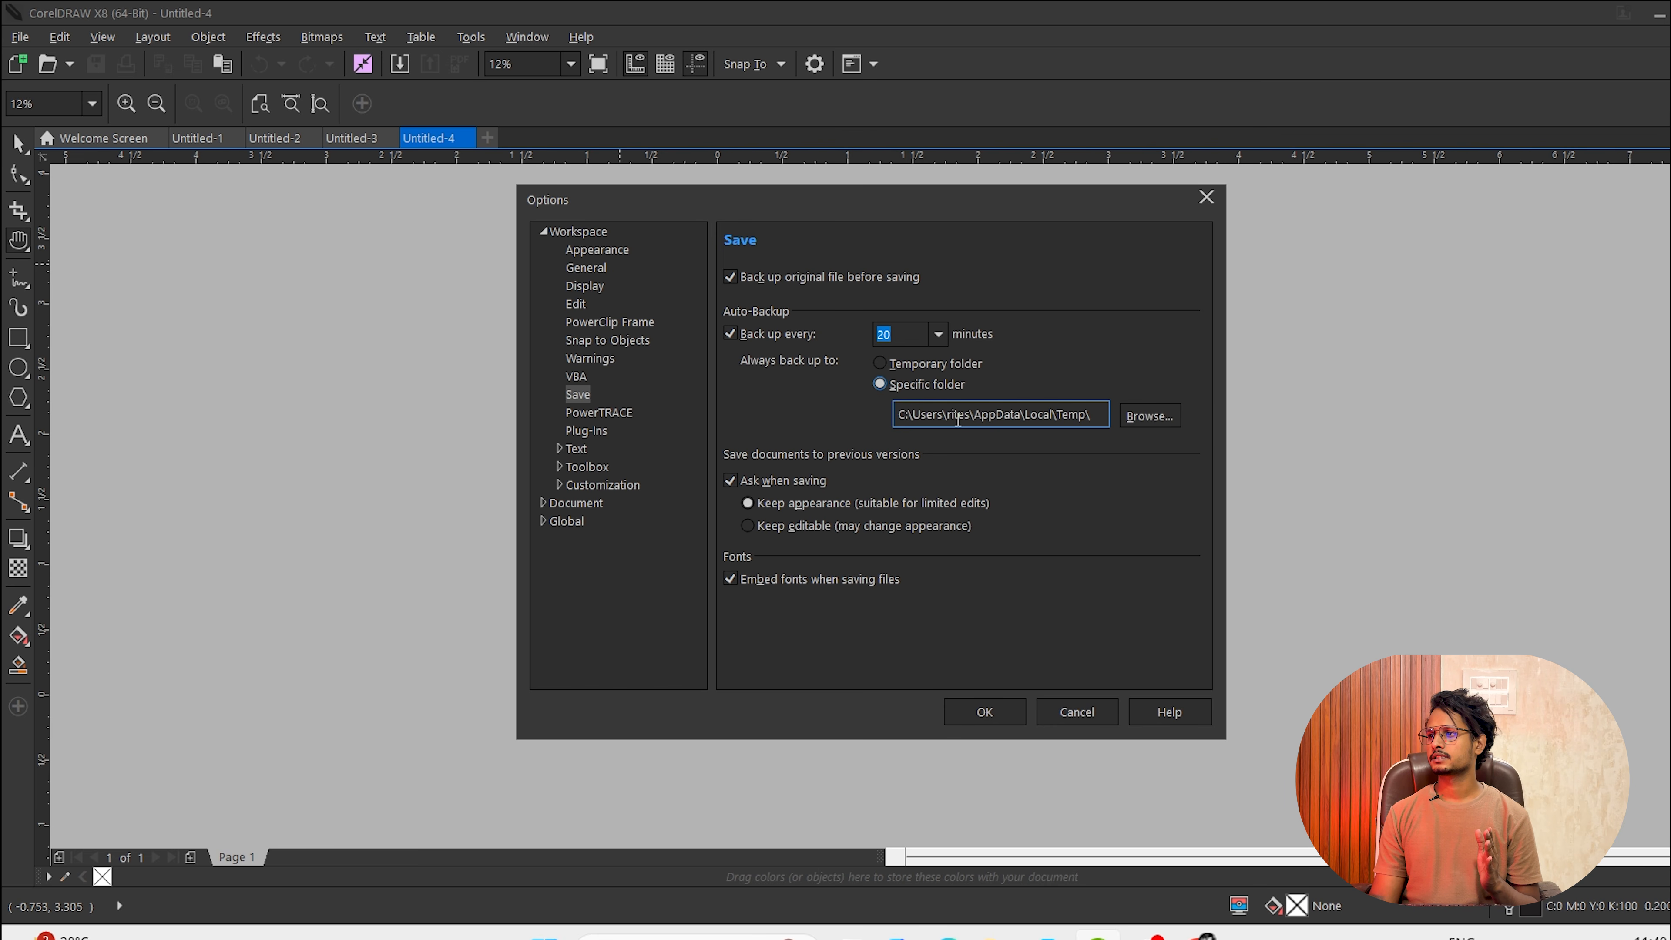
left_click(1153, 415)
scroll(806, 454, "down", 3)
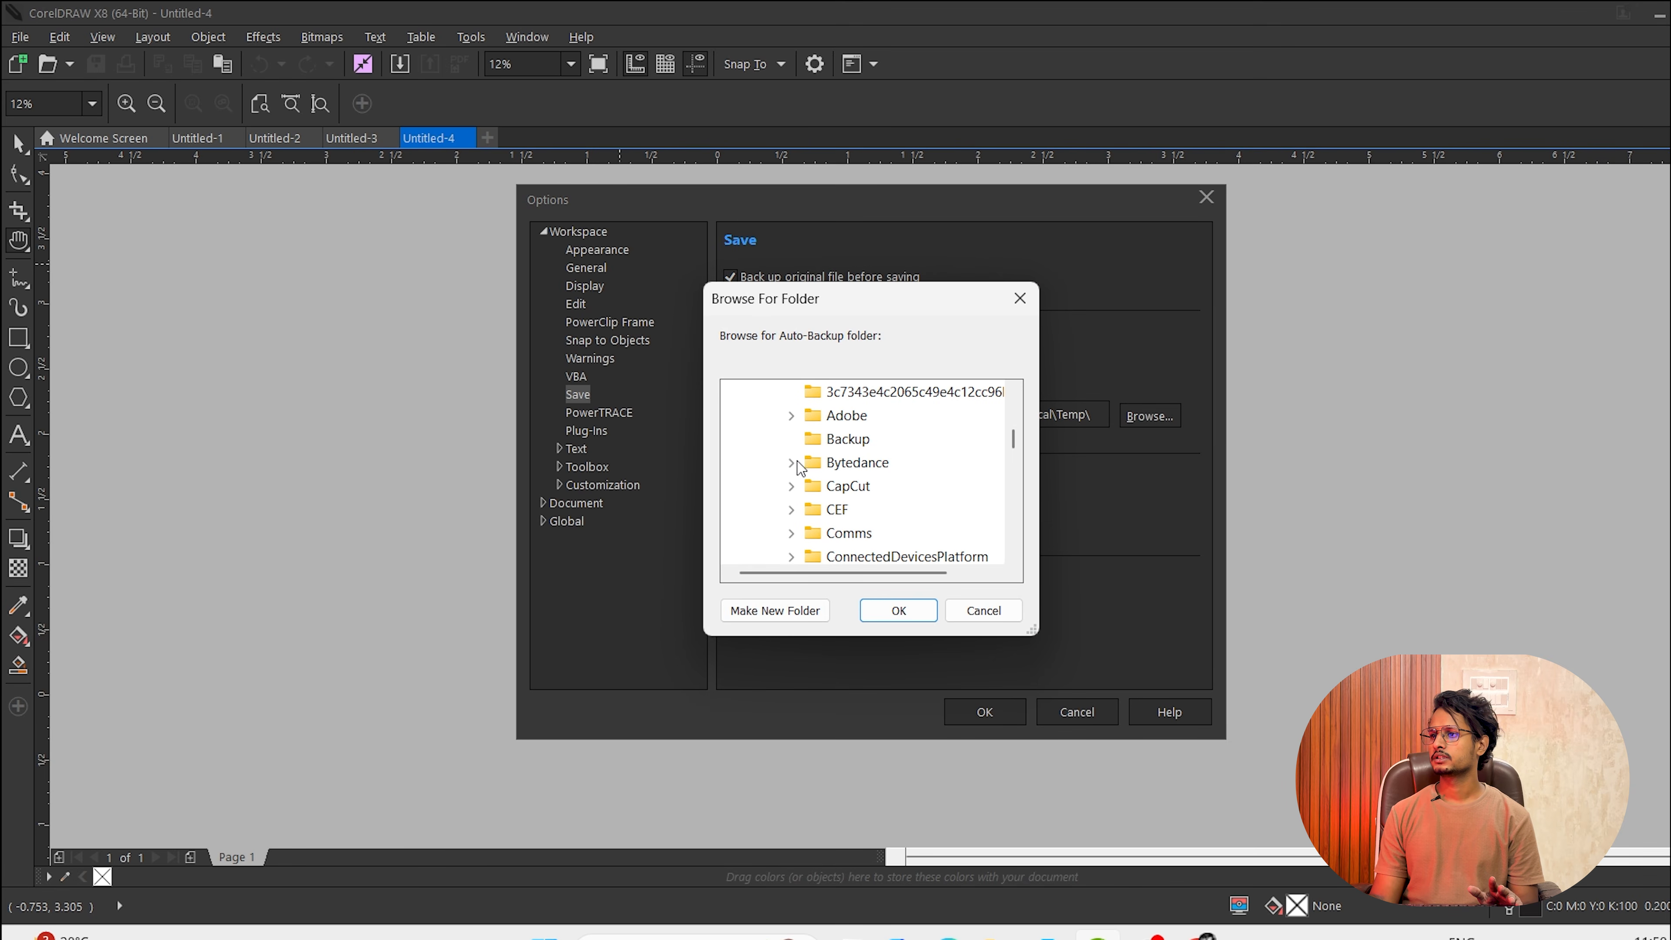
scroll(800, 464, "up", 3)
left_click(796, 392)
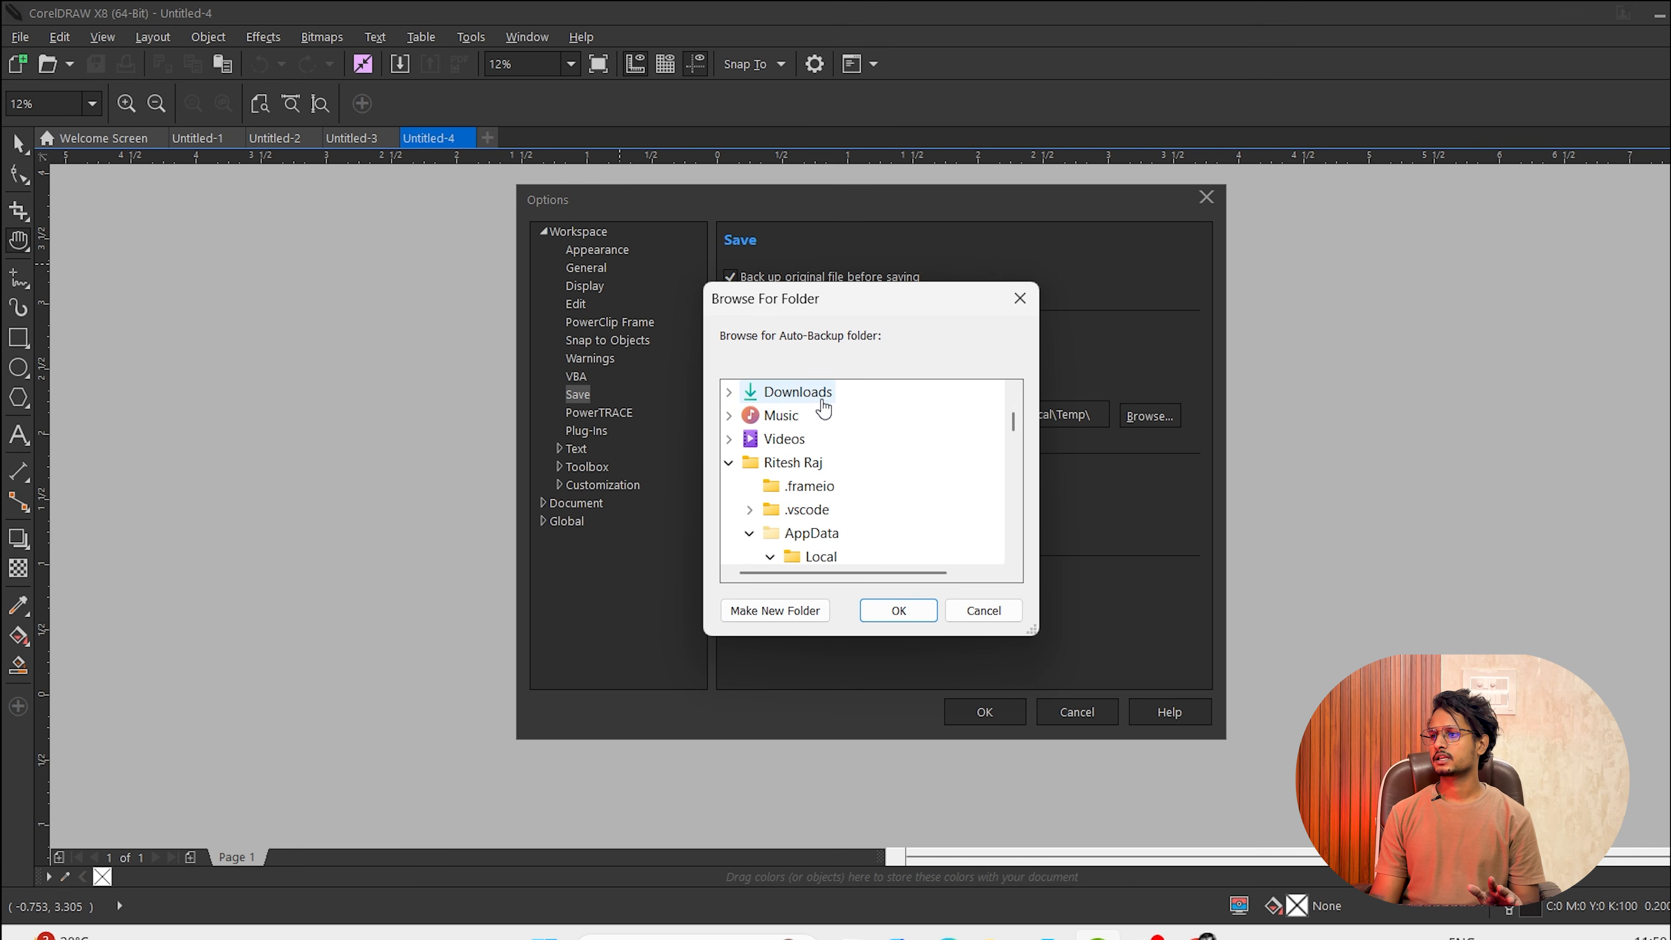
Create a "corel backup" folder in Downloads for the backups and apply the options, agreeing to create the missing directory.
left_click(757, 611)
type("corel ac")
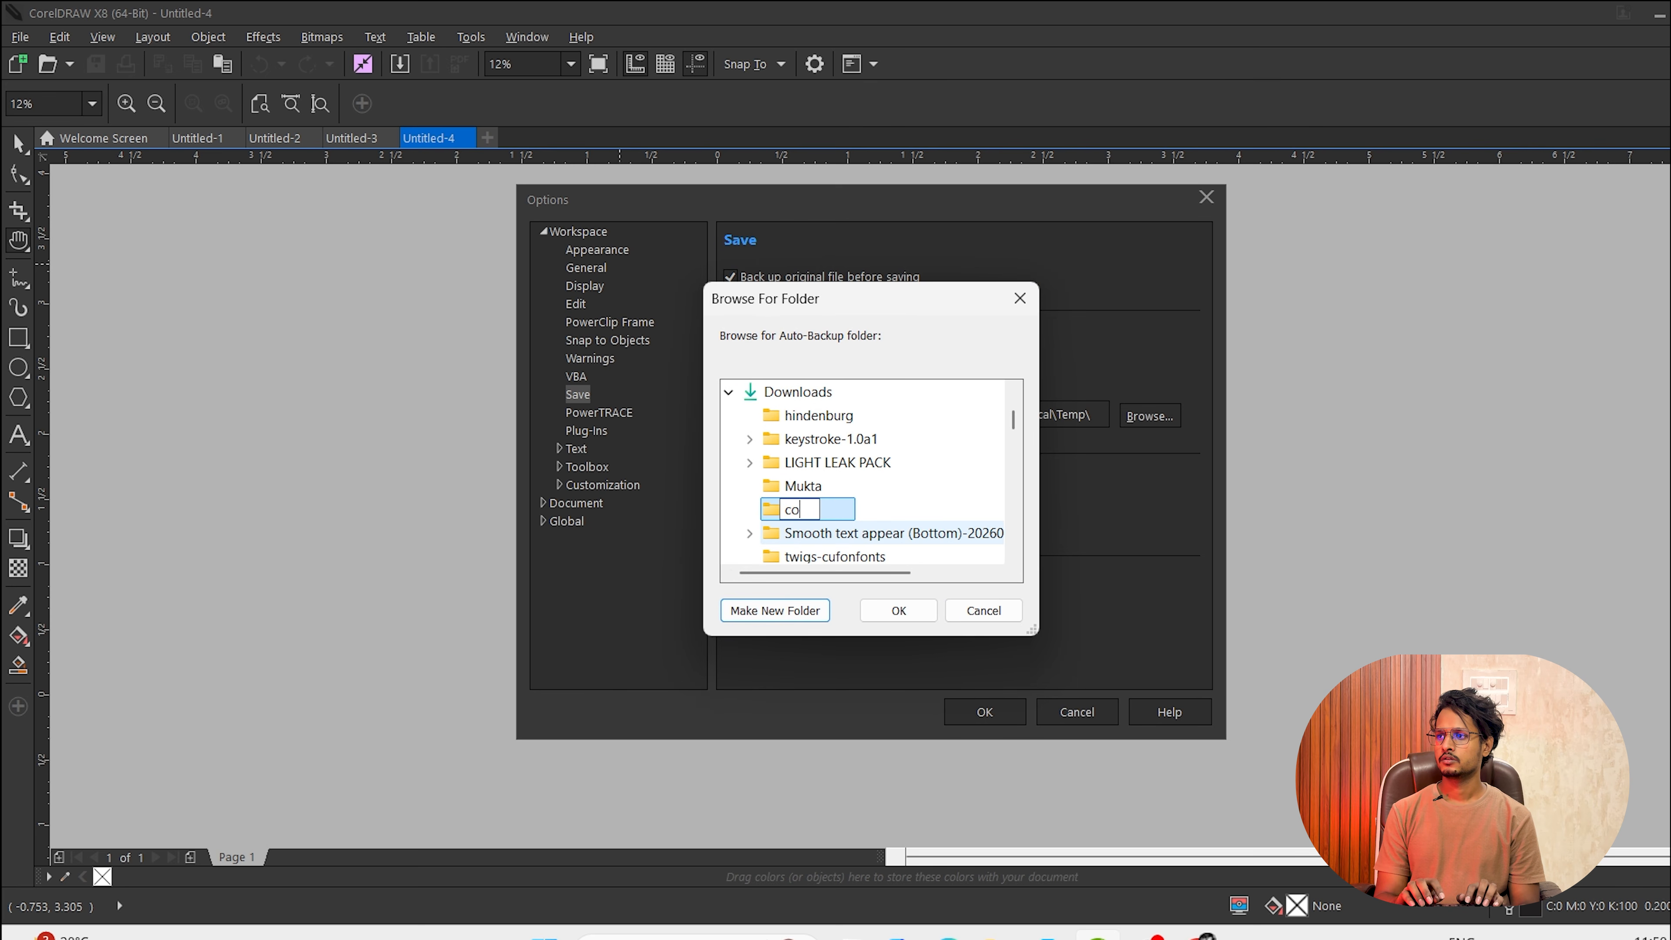
key("BackSpace")
key("BackSpace")
type("backup")
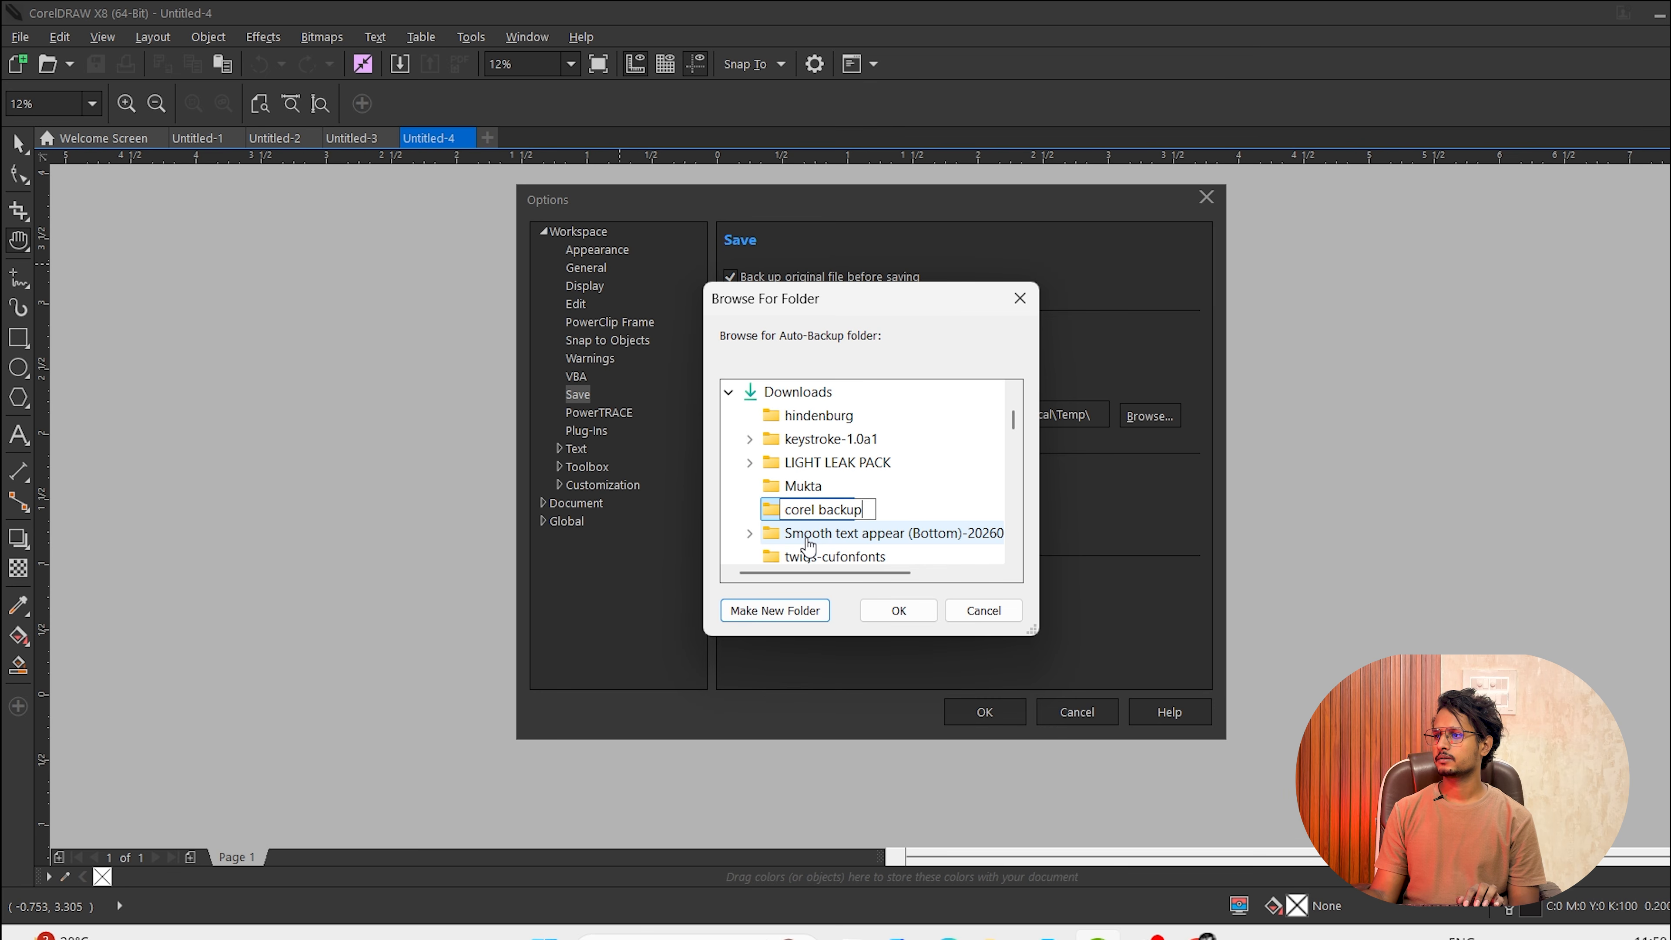
left_click(899, 611)
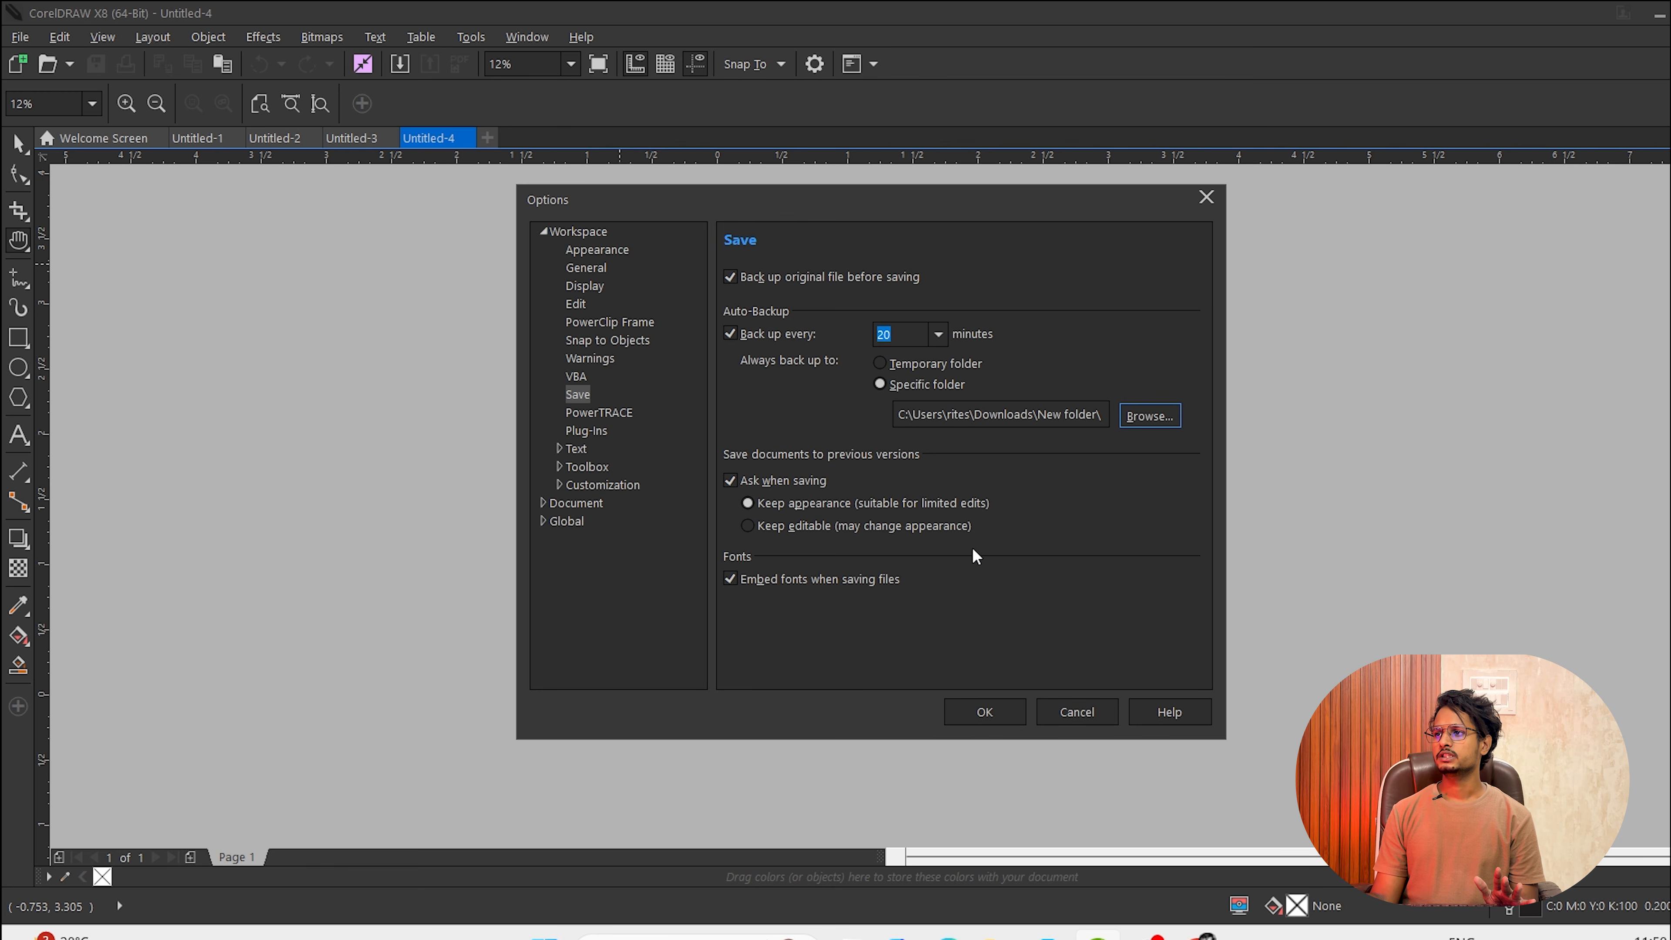
left_click(1009, 718)
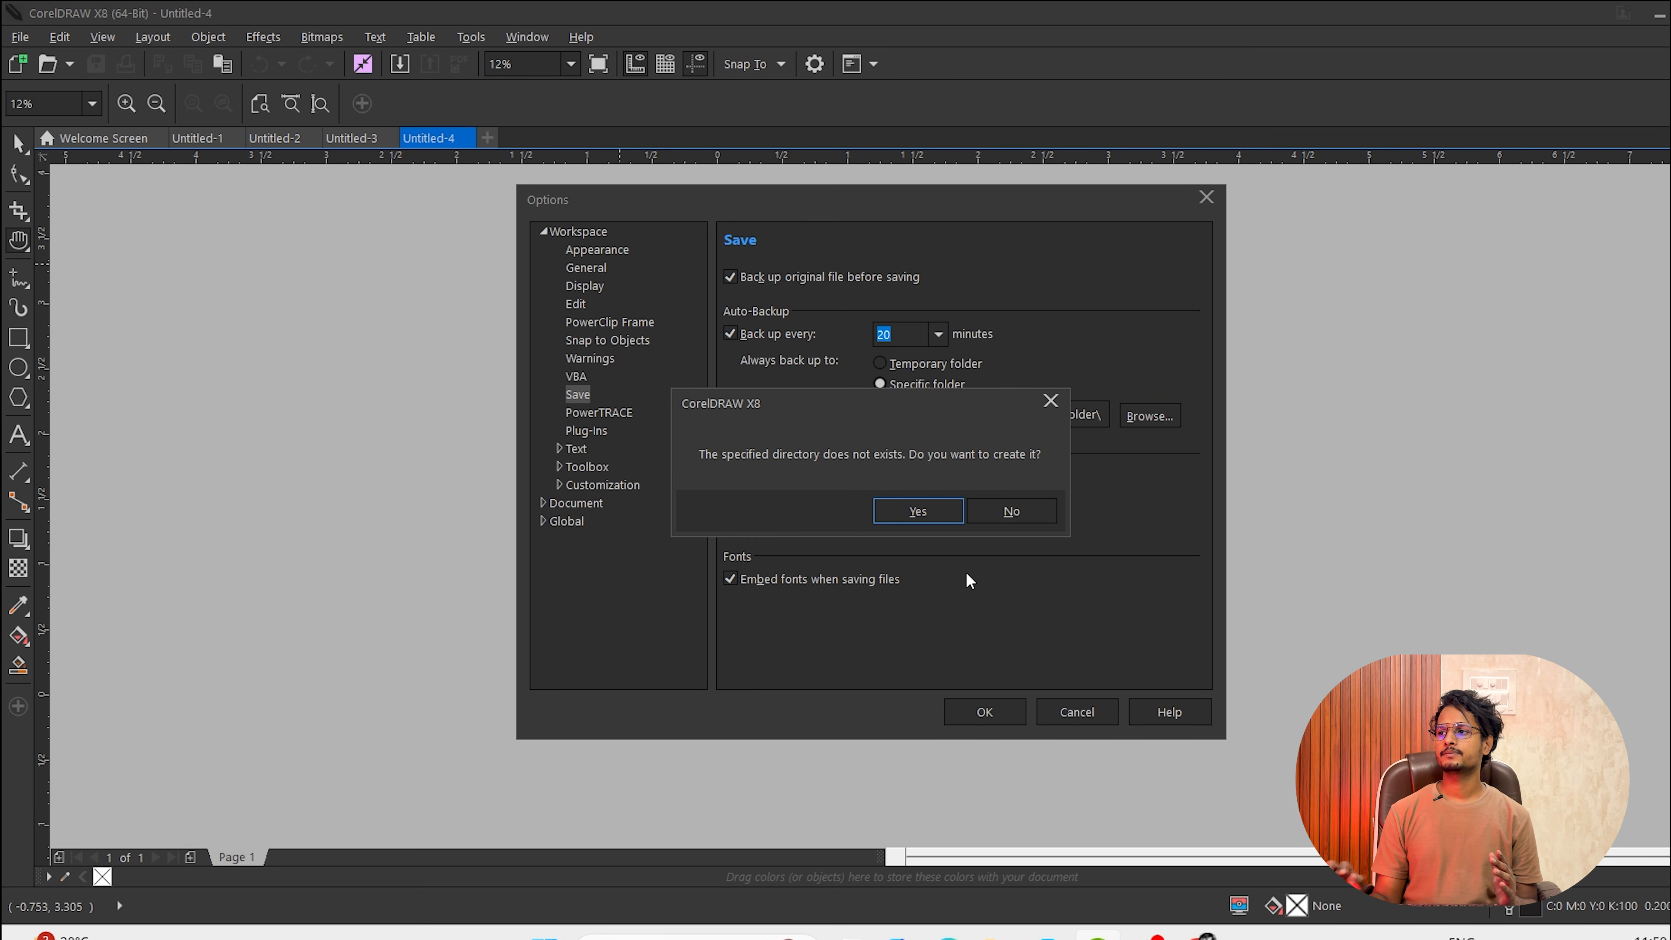
left_click(918, 512)
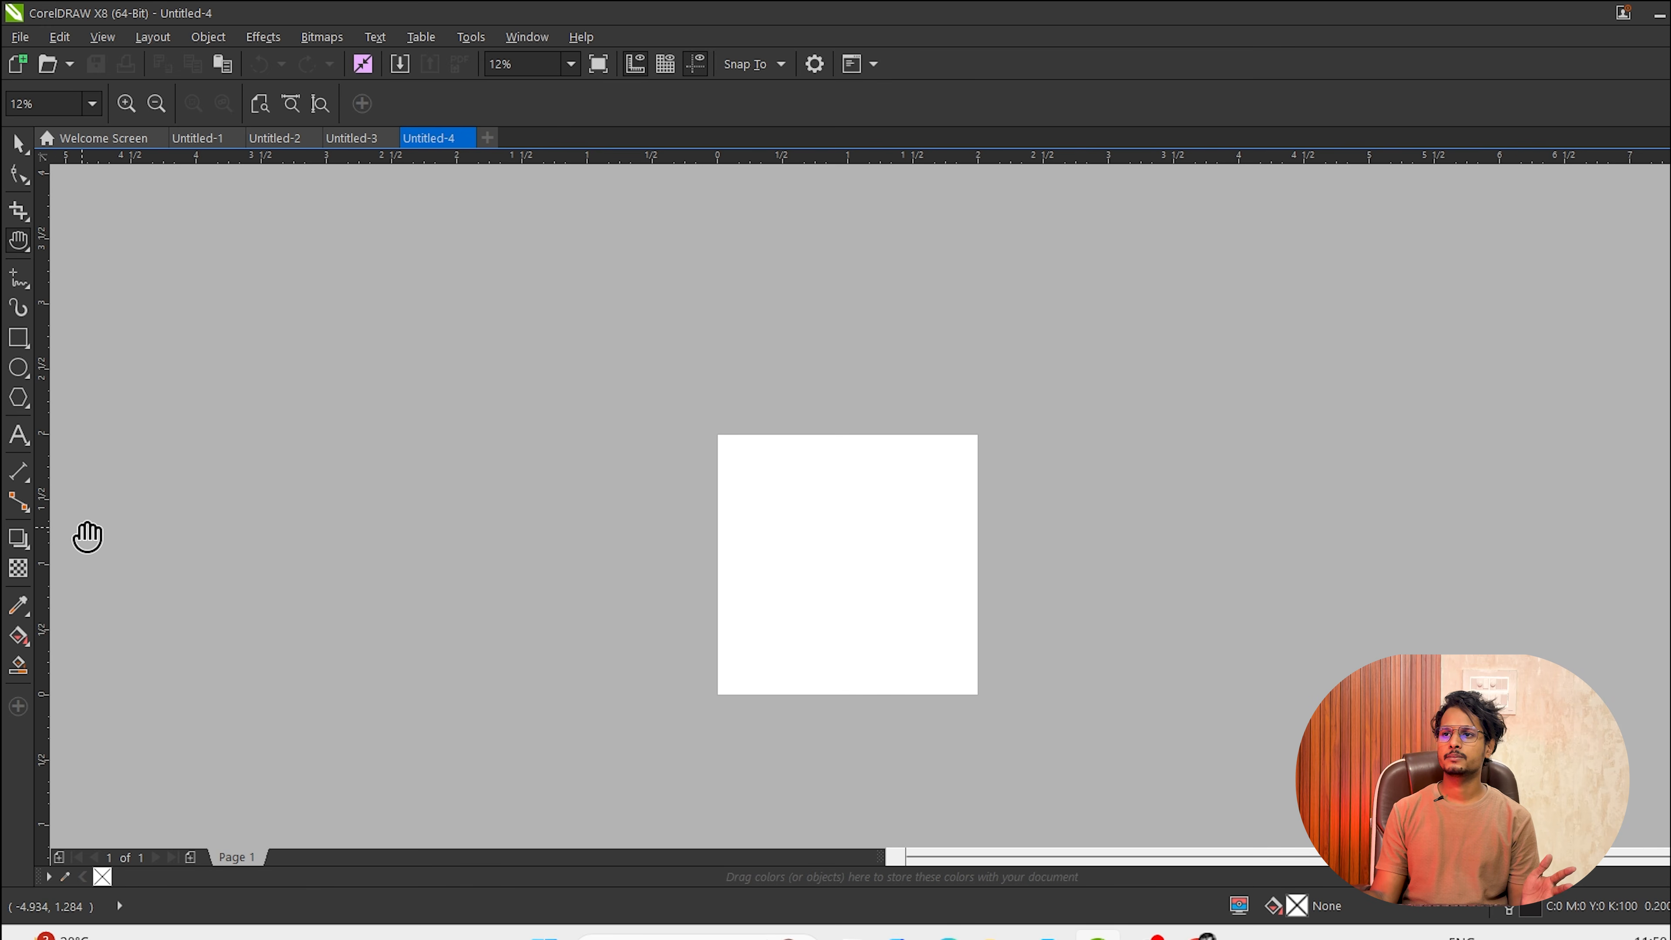
Add a line of random placeholder letters as artistic text above the page and enlarge it to about 198 pt.
left_click(20, 436)
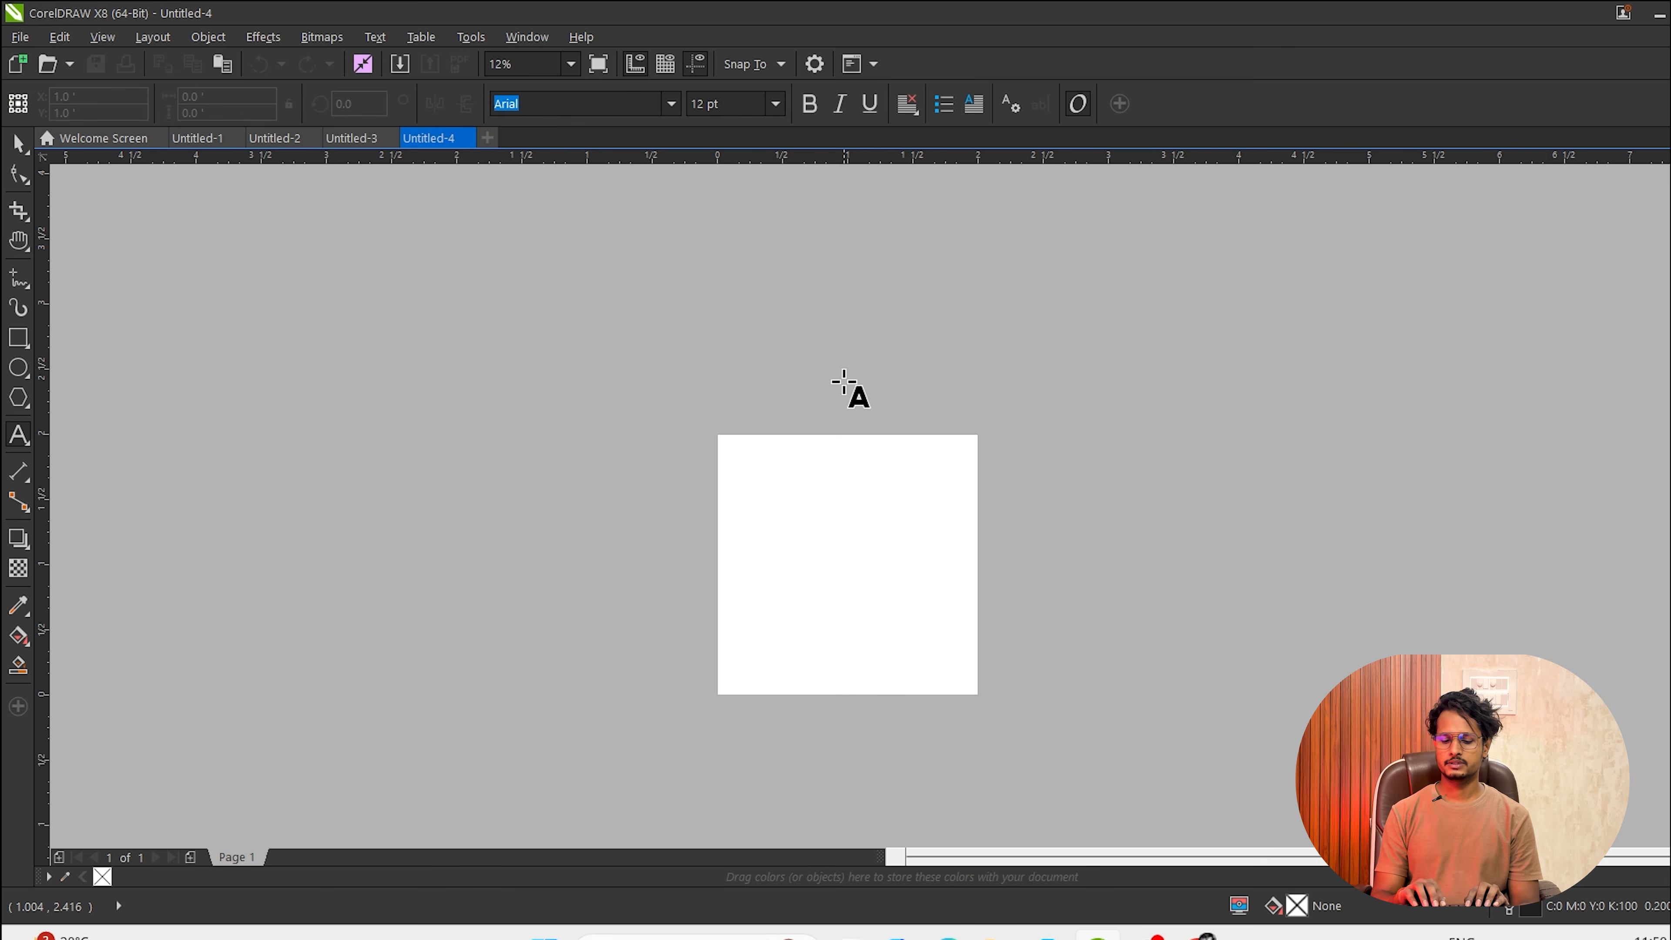
left_click(579, 339)
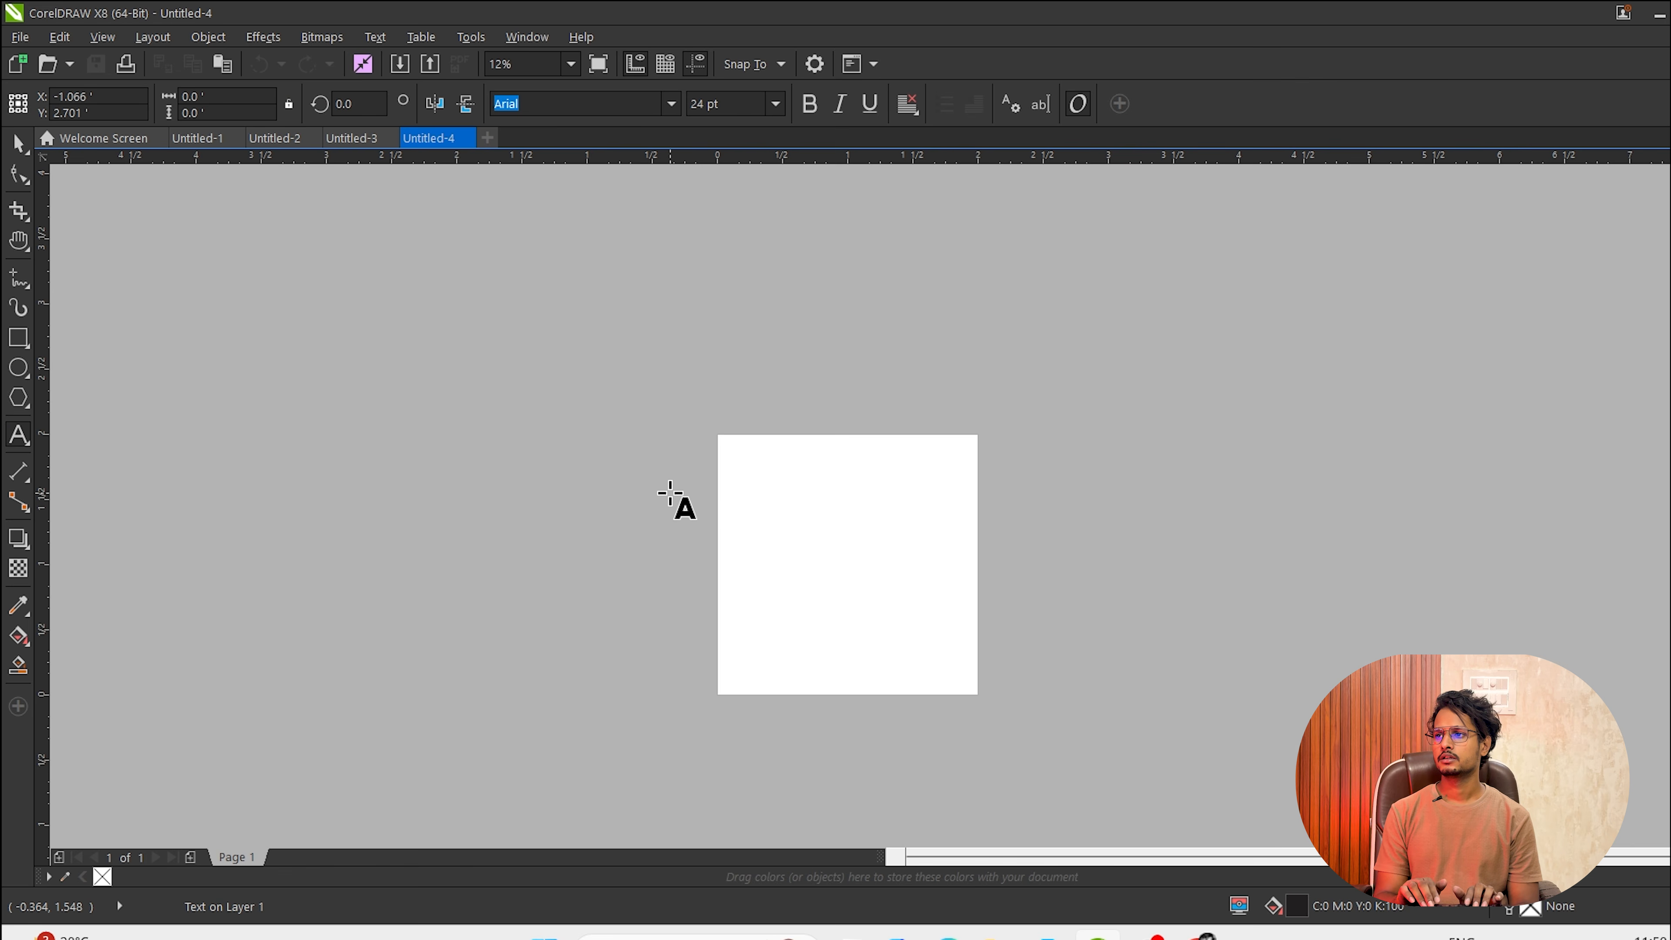
type("--")
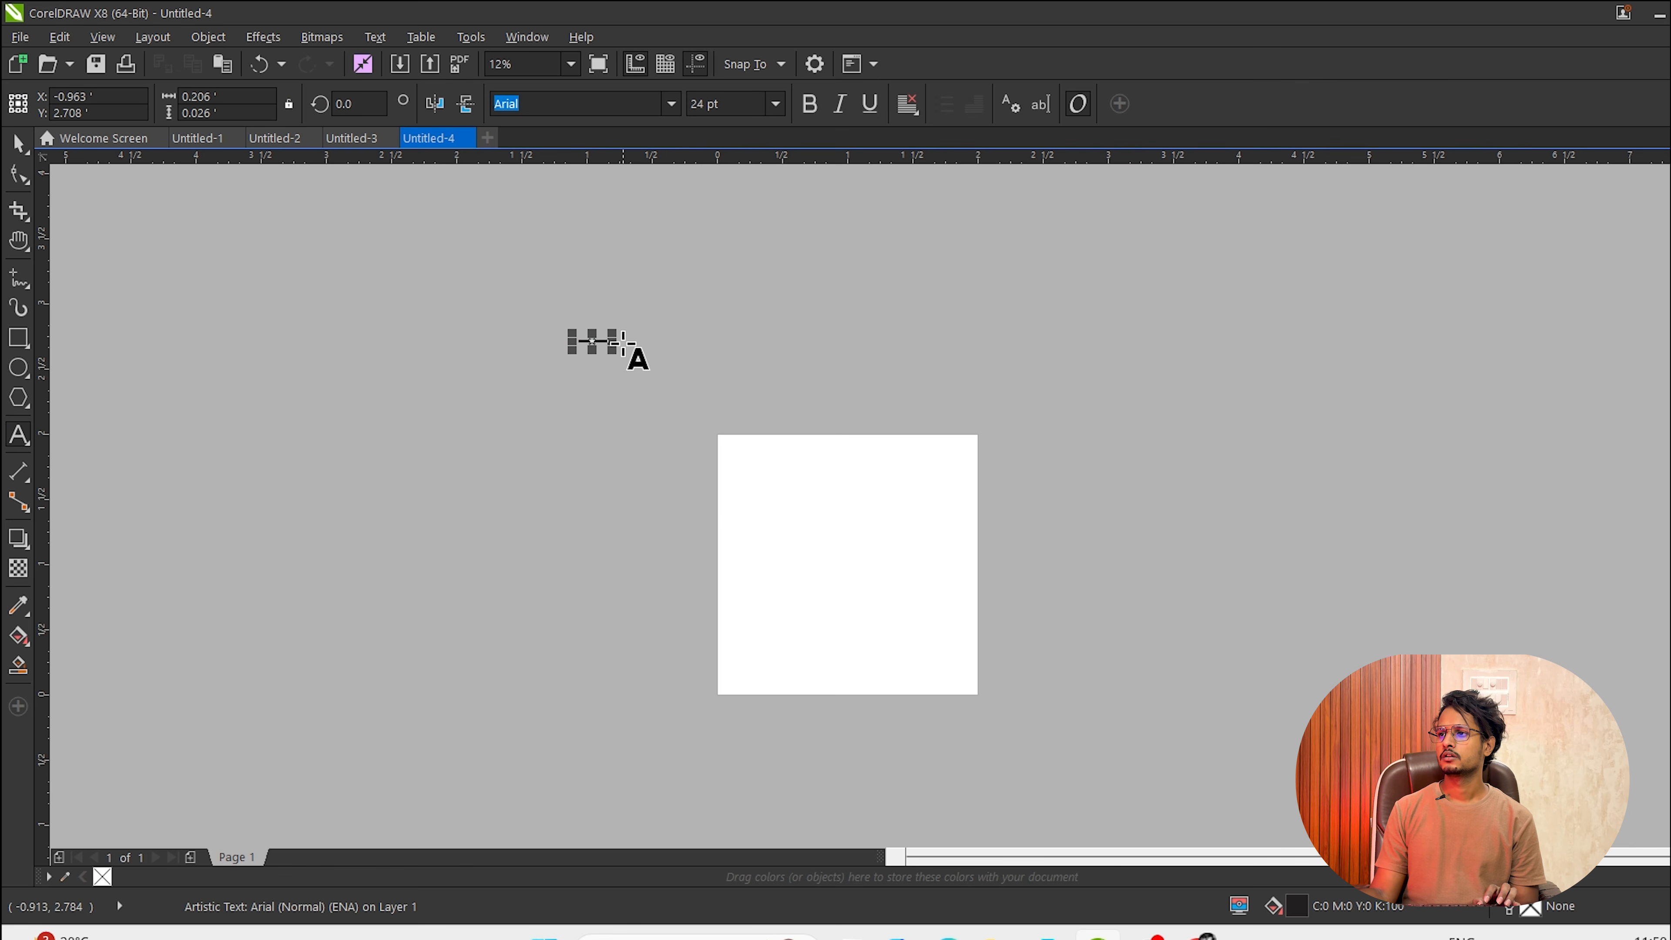
left_click_drag(617, 353, 804, 444)
key("ctrl+space")
Duplicate the placeholder text just below itself and replace the copy's wording with "the royal club".
left_click_drag(688, 357, 676, 445)
right_click(677, 444)
key("F8")
key("ctrl+a")
type("thei")
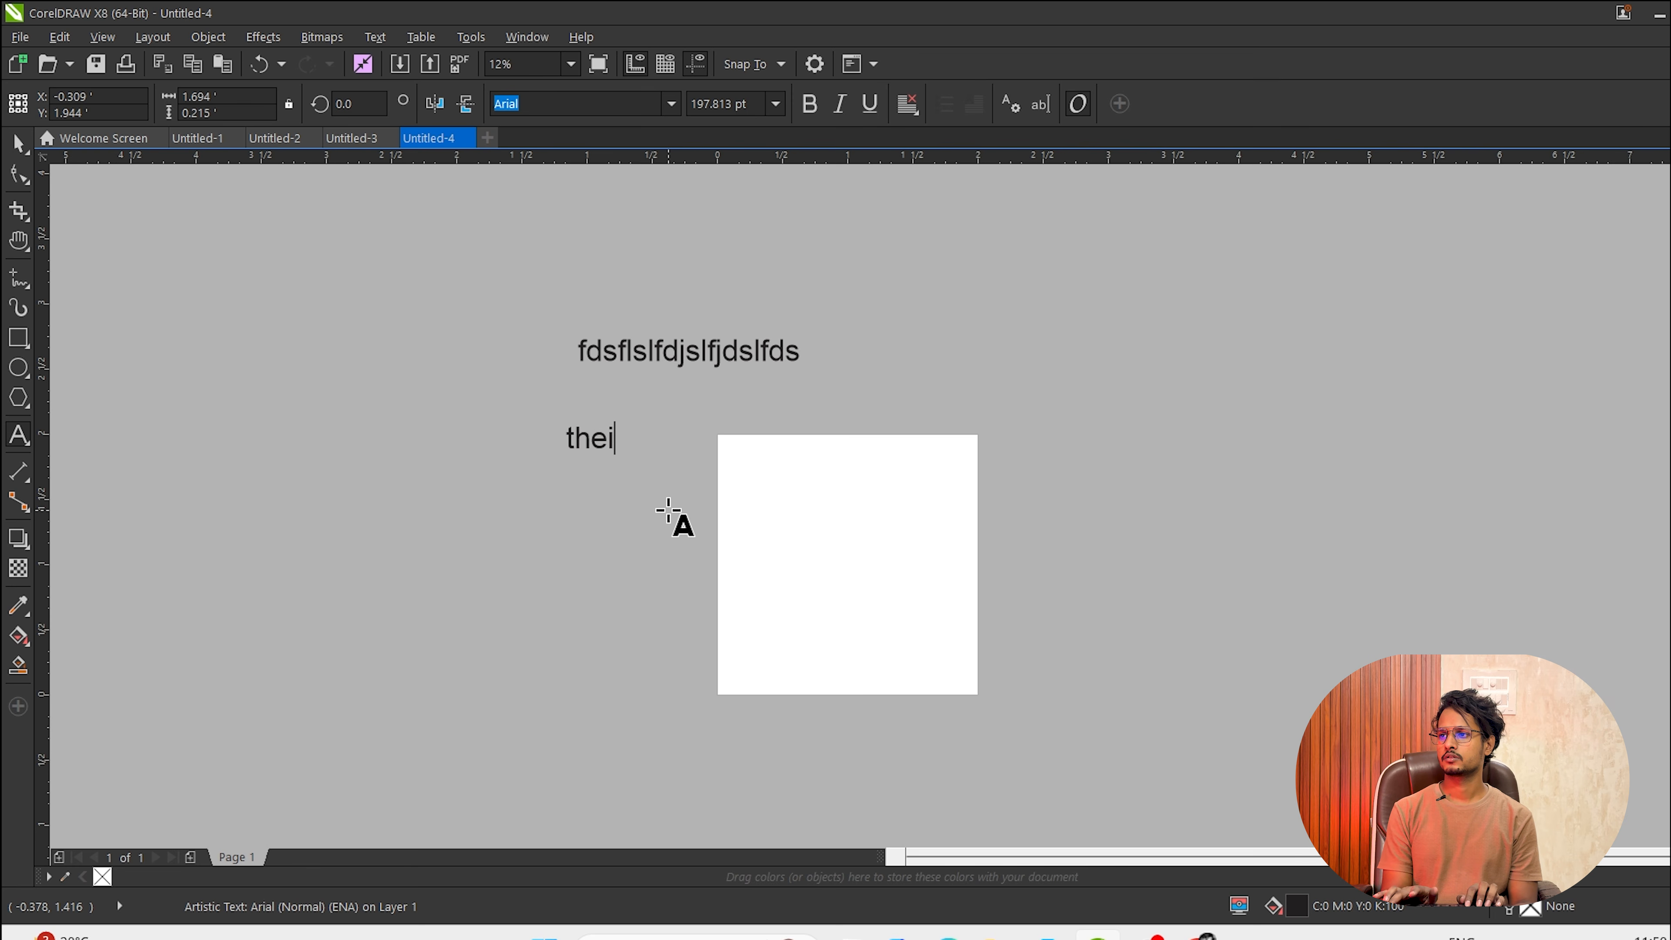
key("BackSpace")
key("BackSpace")
type("roya")
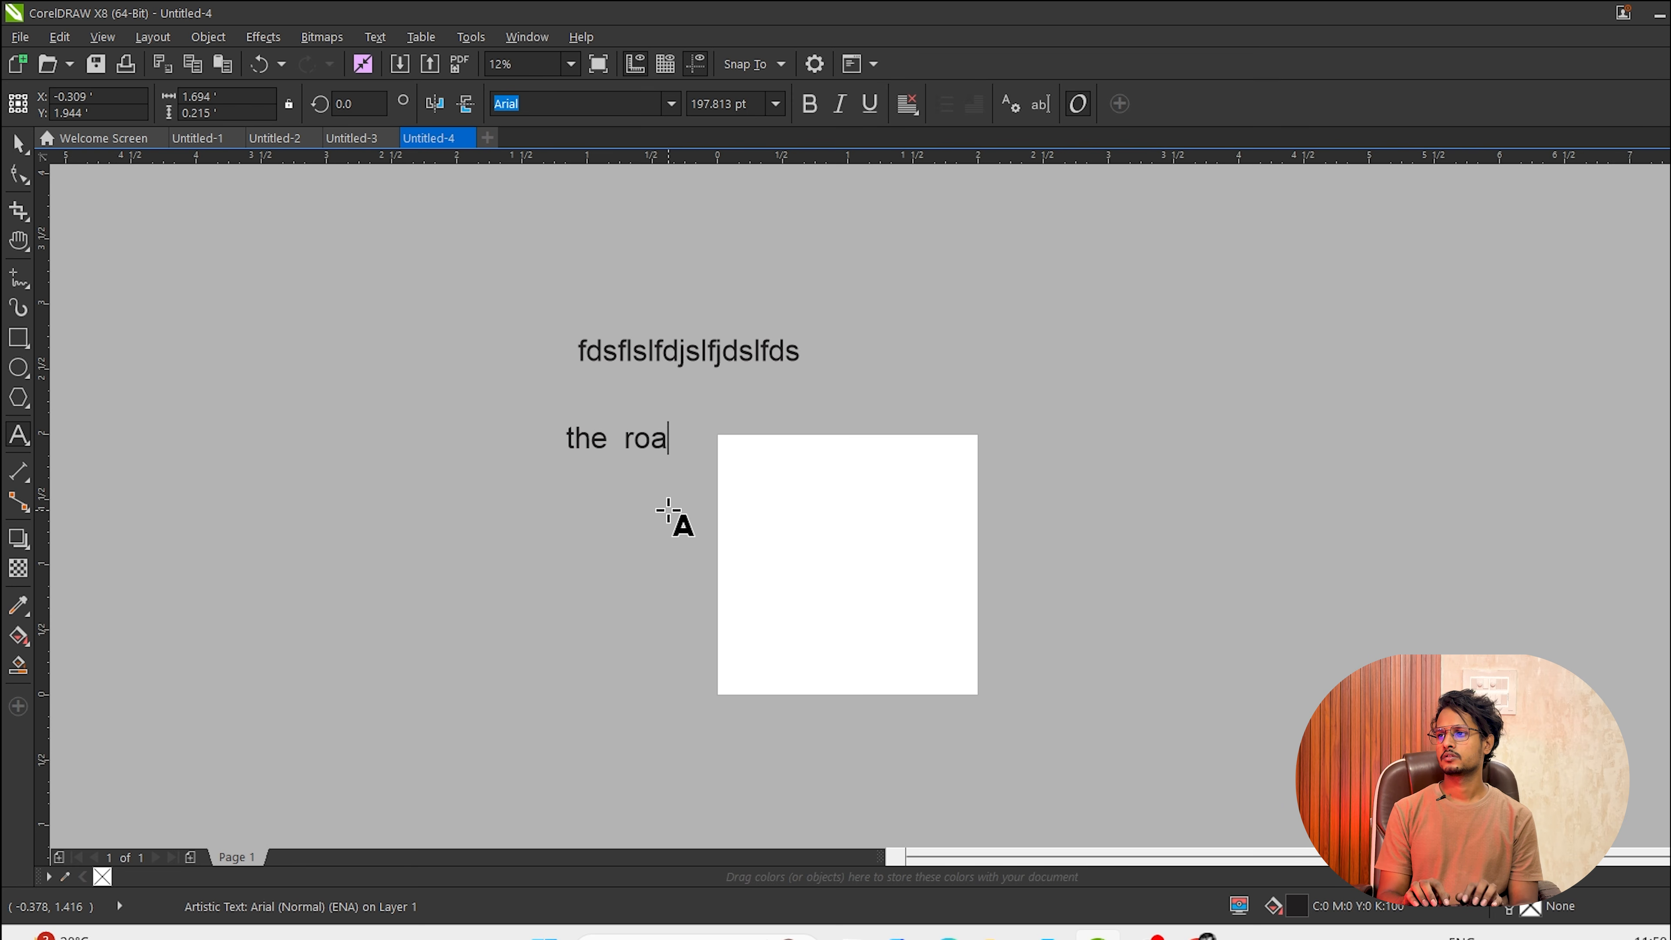
key("BackSpace")
type("yal club")
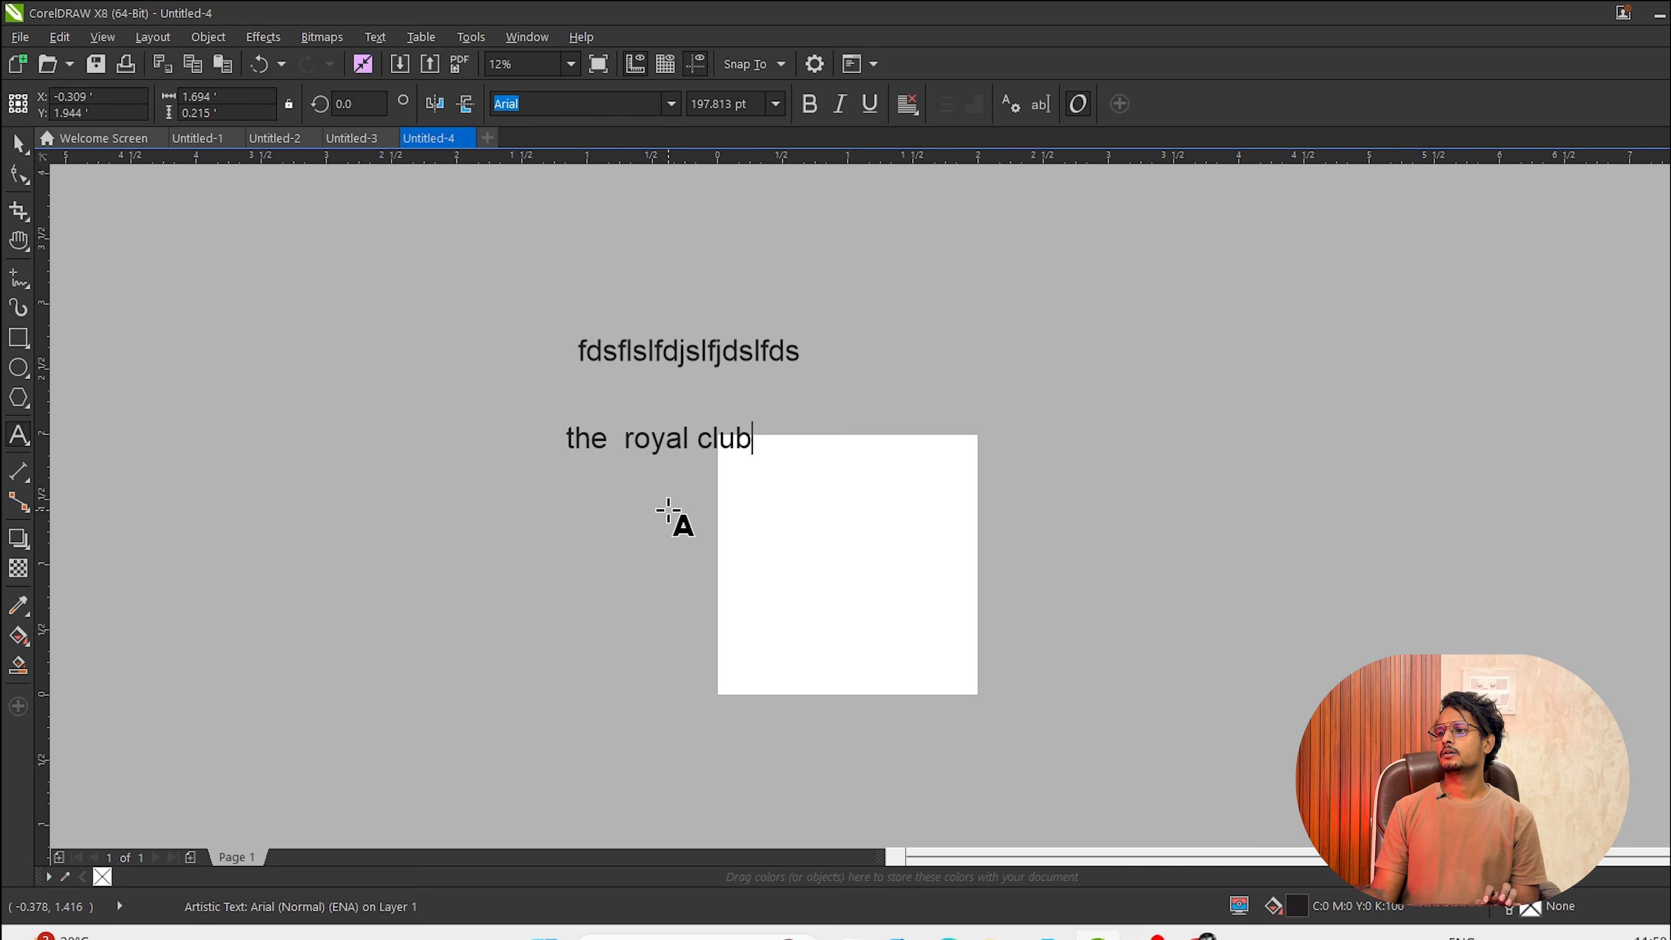
Enlarge the "the royal club" text to about 656 pt and set its font to Avengeance Heroic Avenger.
key("ctrl+space")
left_click_drag(758, 461, 1153, 661)
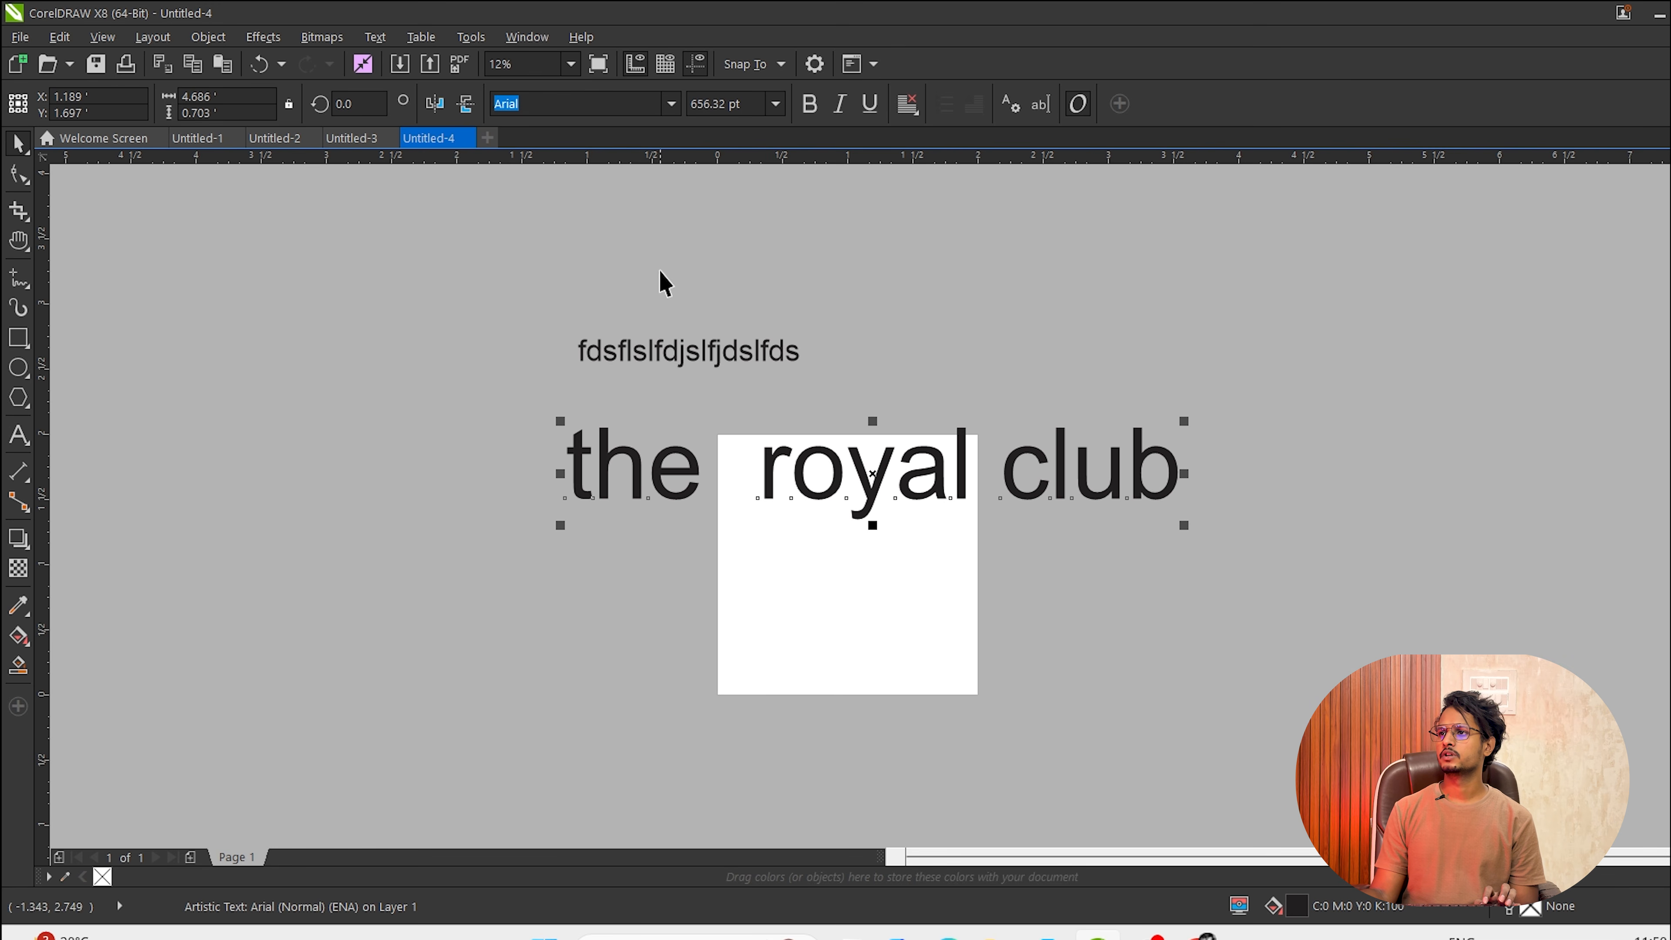
left_click(669, 103)
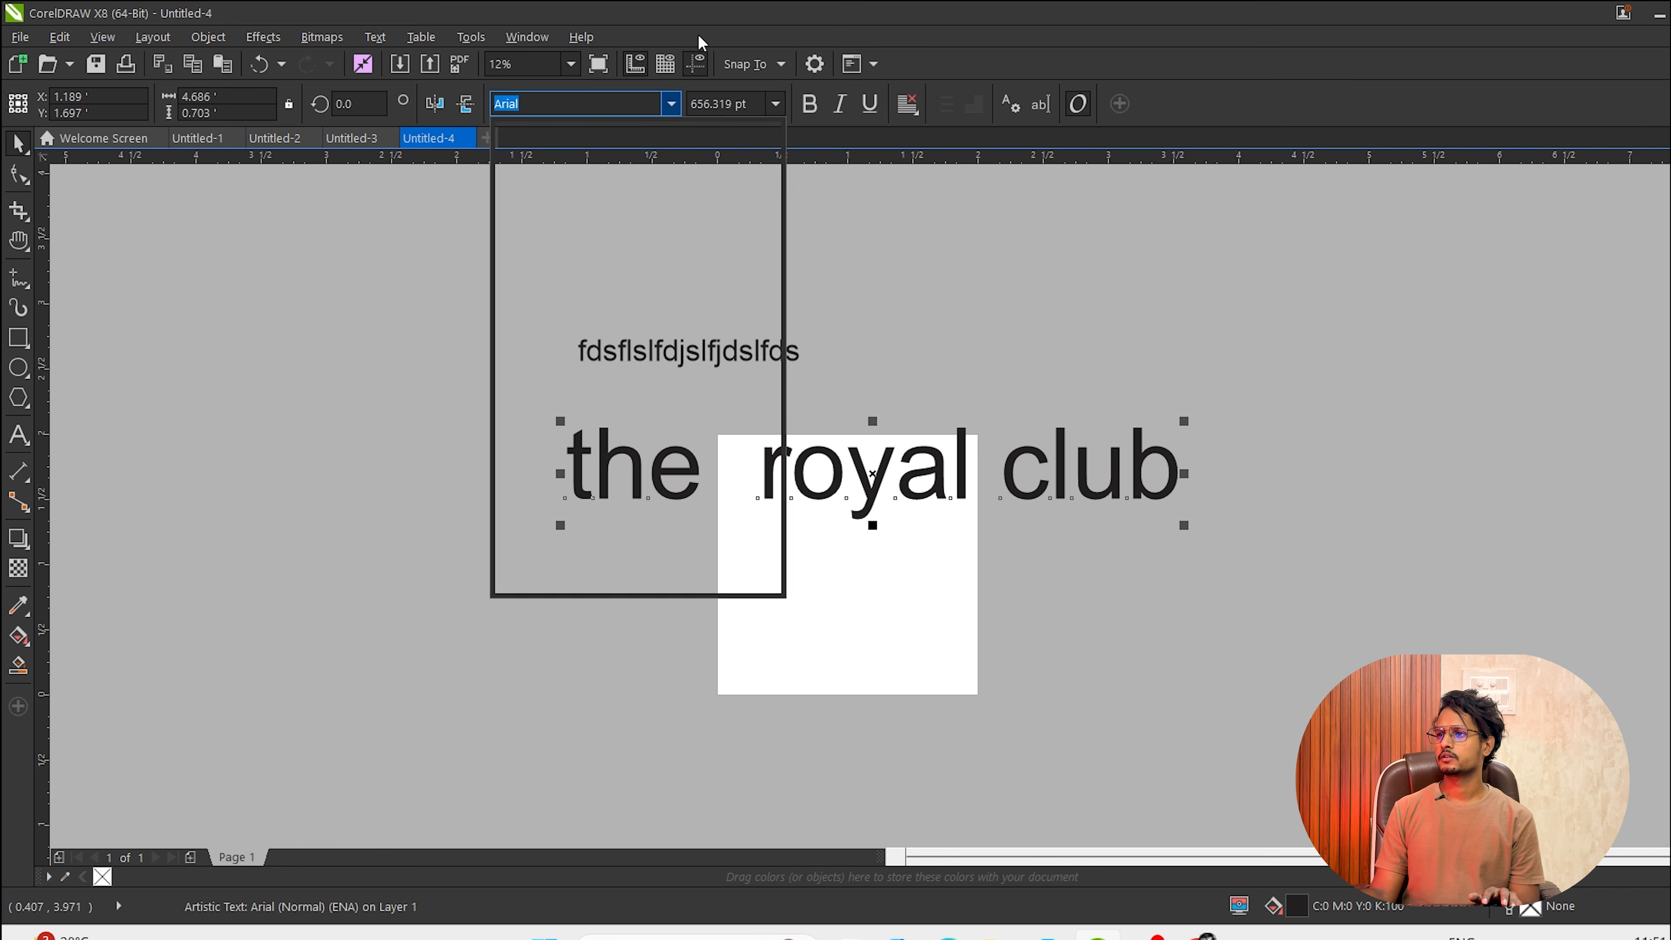
left_click(604, 253)
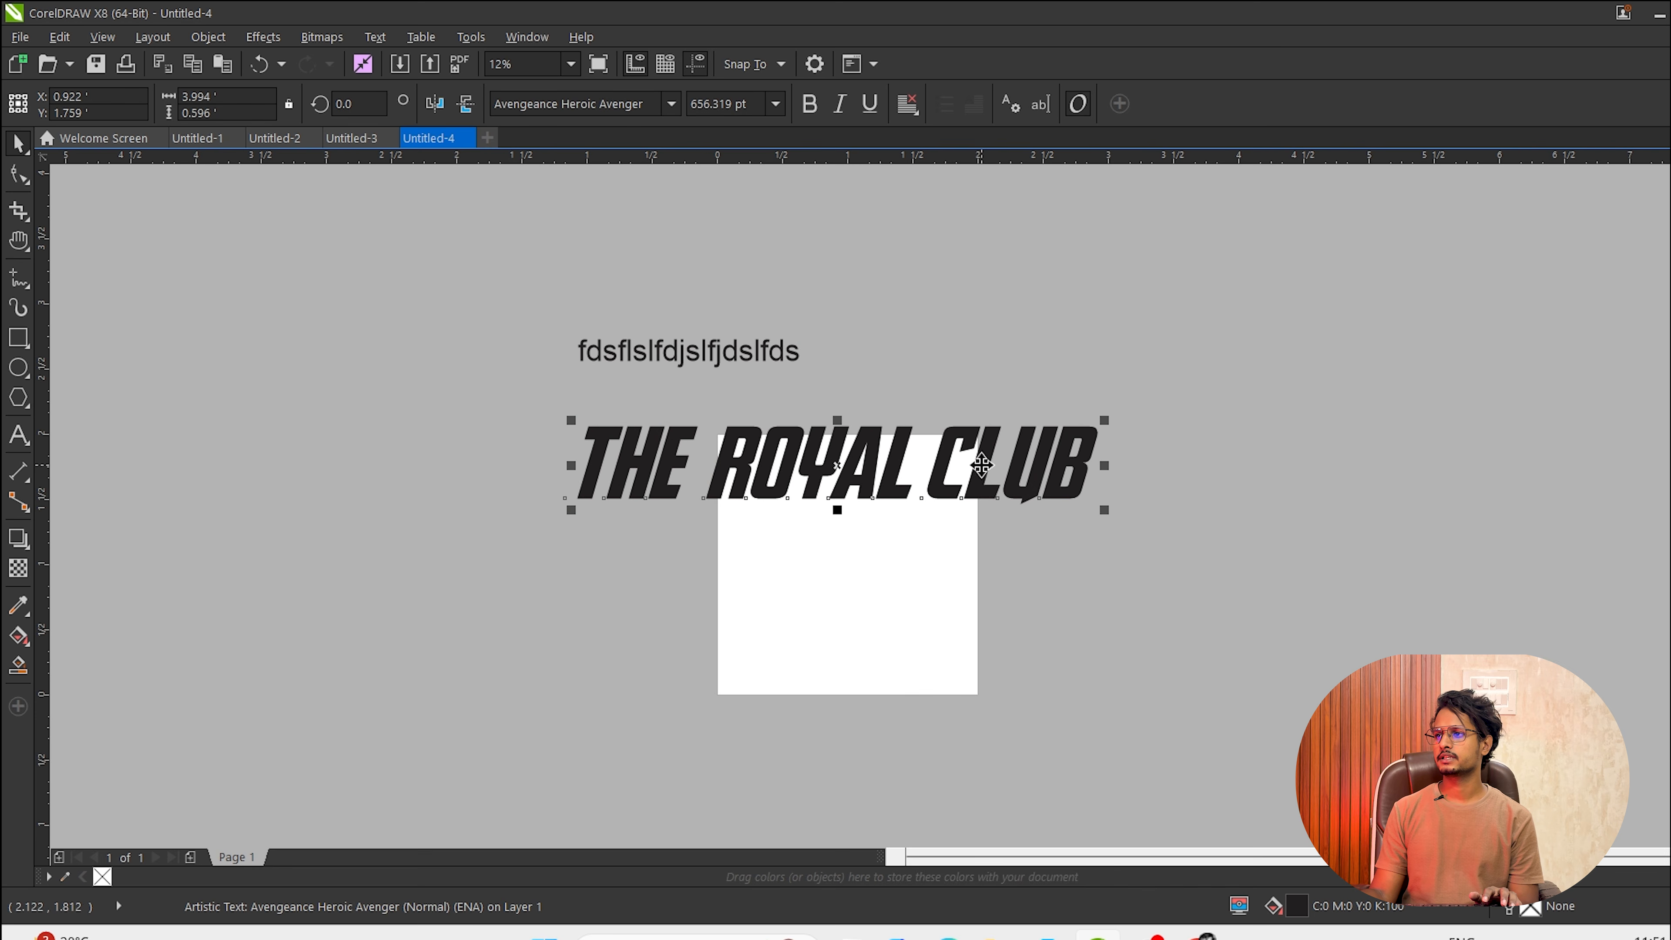
Move the large headline above the placeholder line and replace the placeholder wording with "a venue of adventure".
left_click_drag(850, 454, 799, 270)
left_click_drag(744, 357, 749, 383)
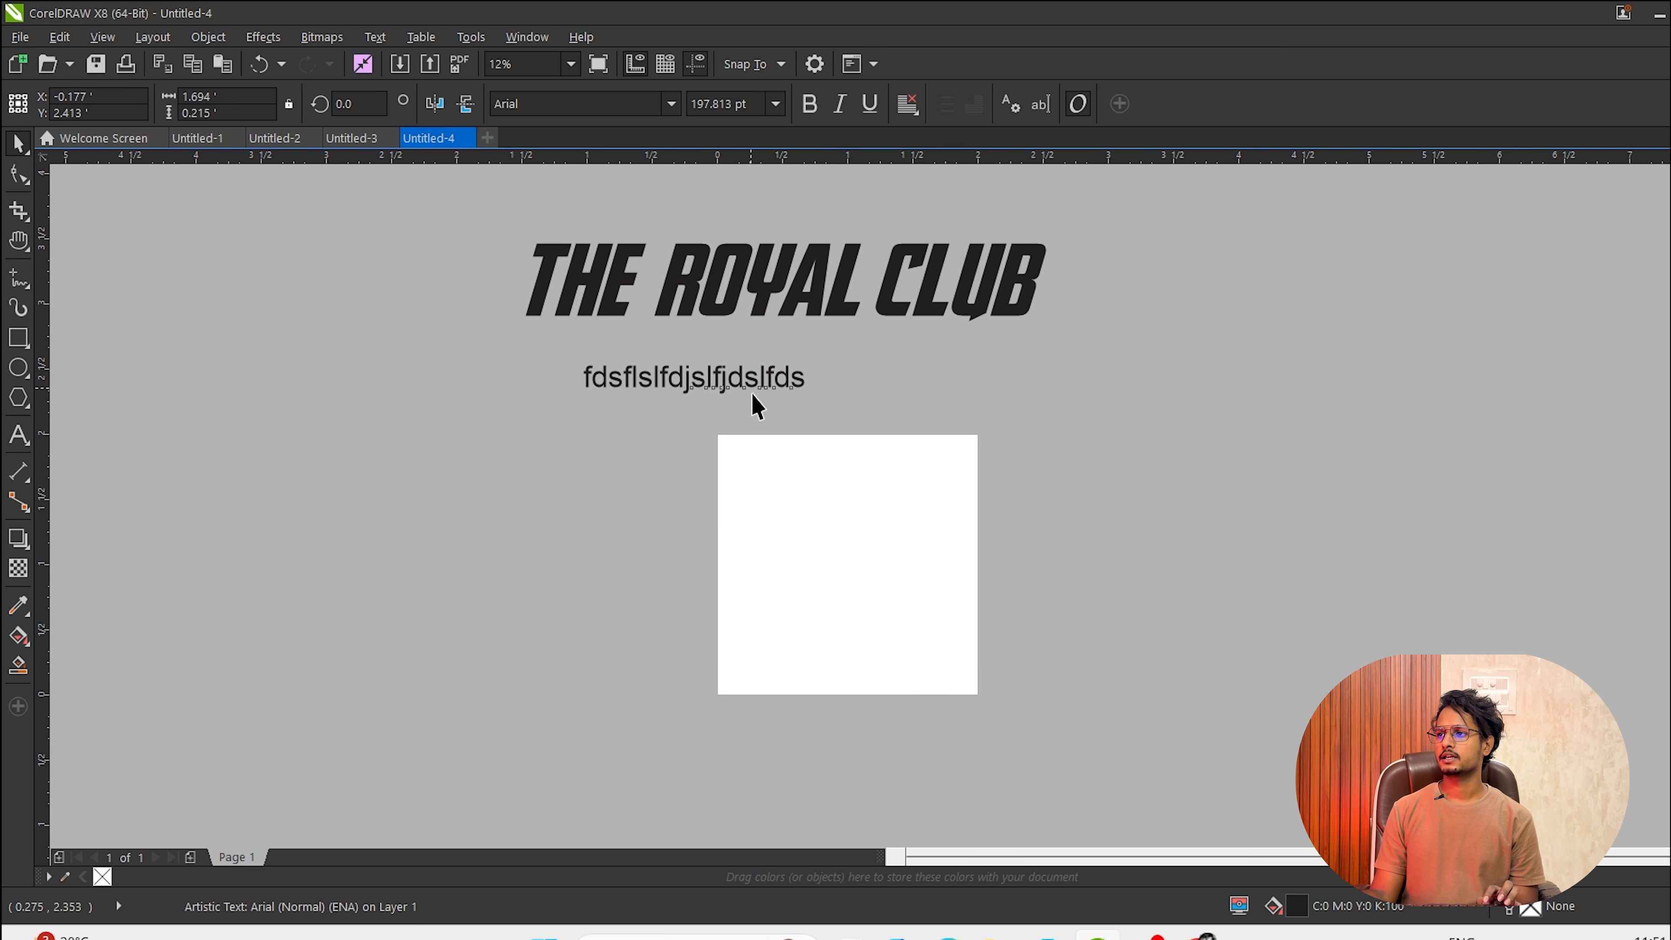
left_click(760, 380)
key("F8")
key("ctrl+a")
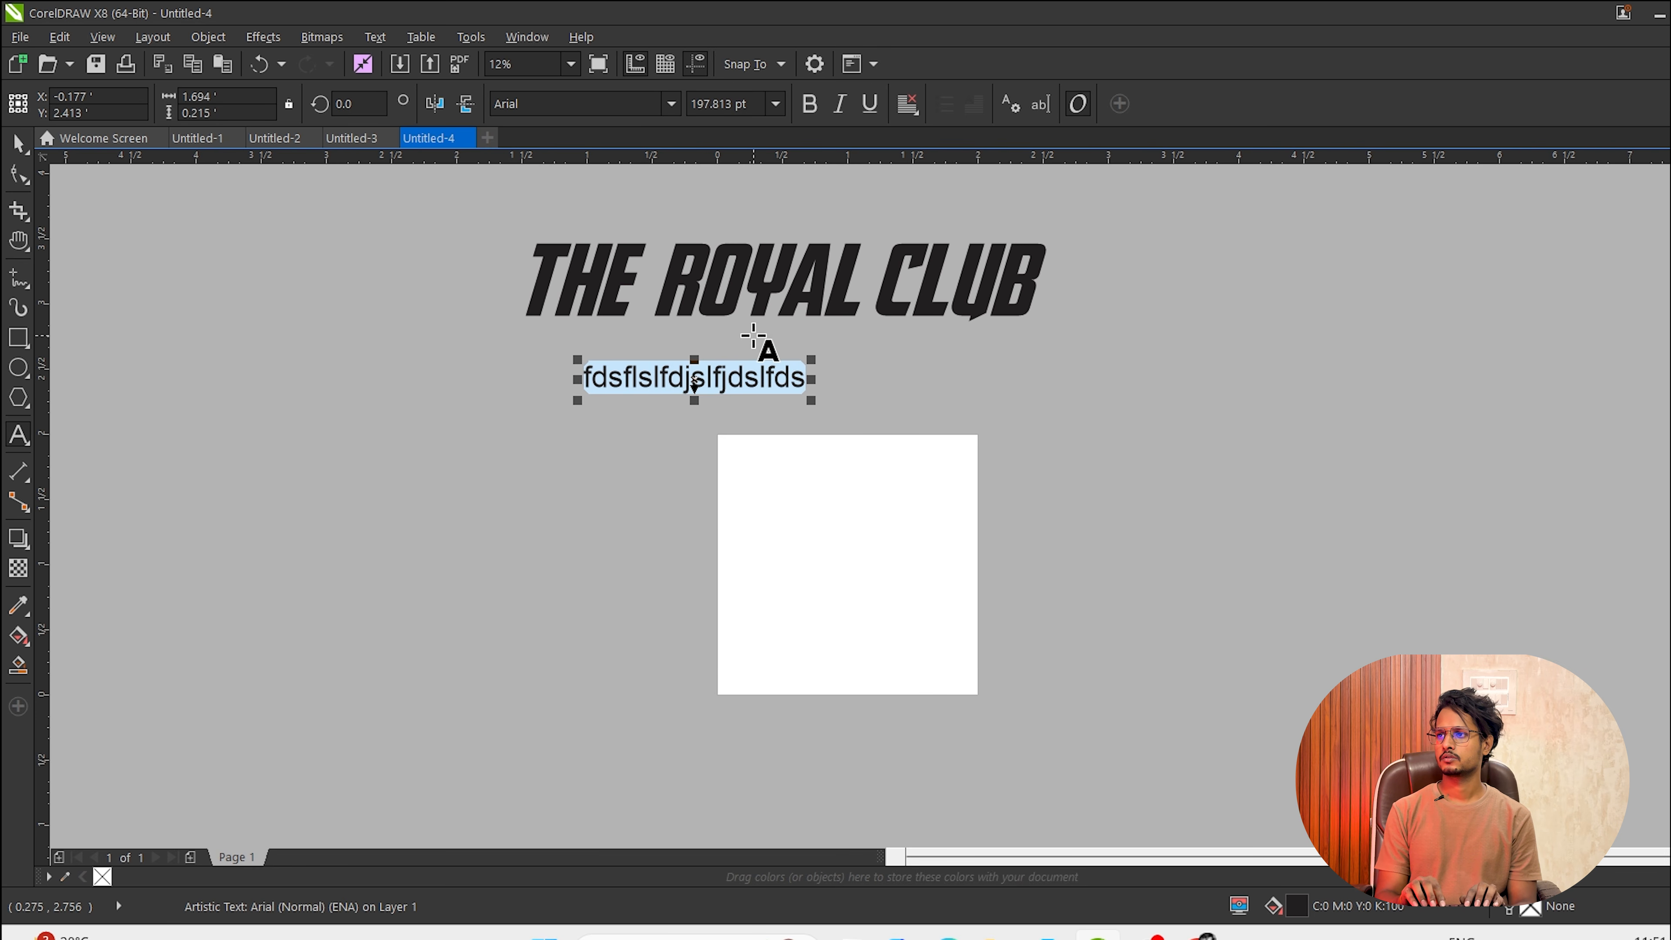
type("a venue")
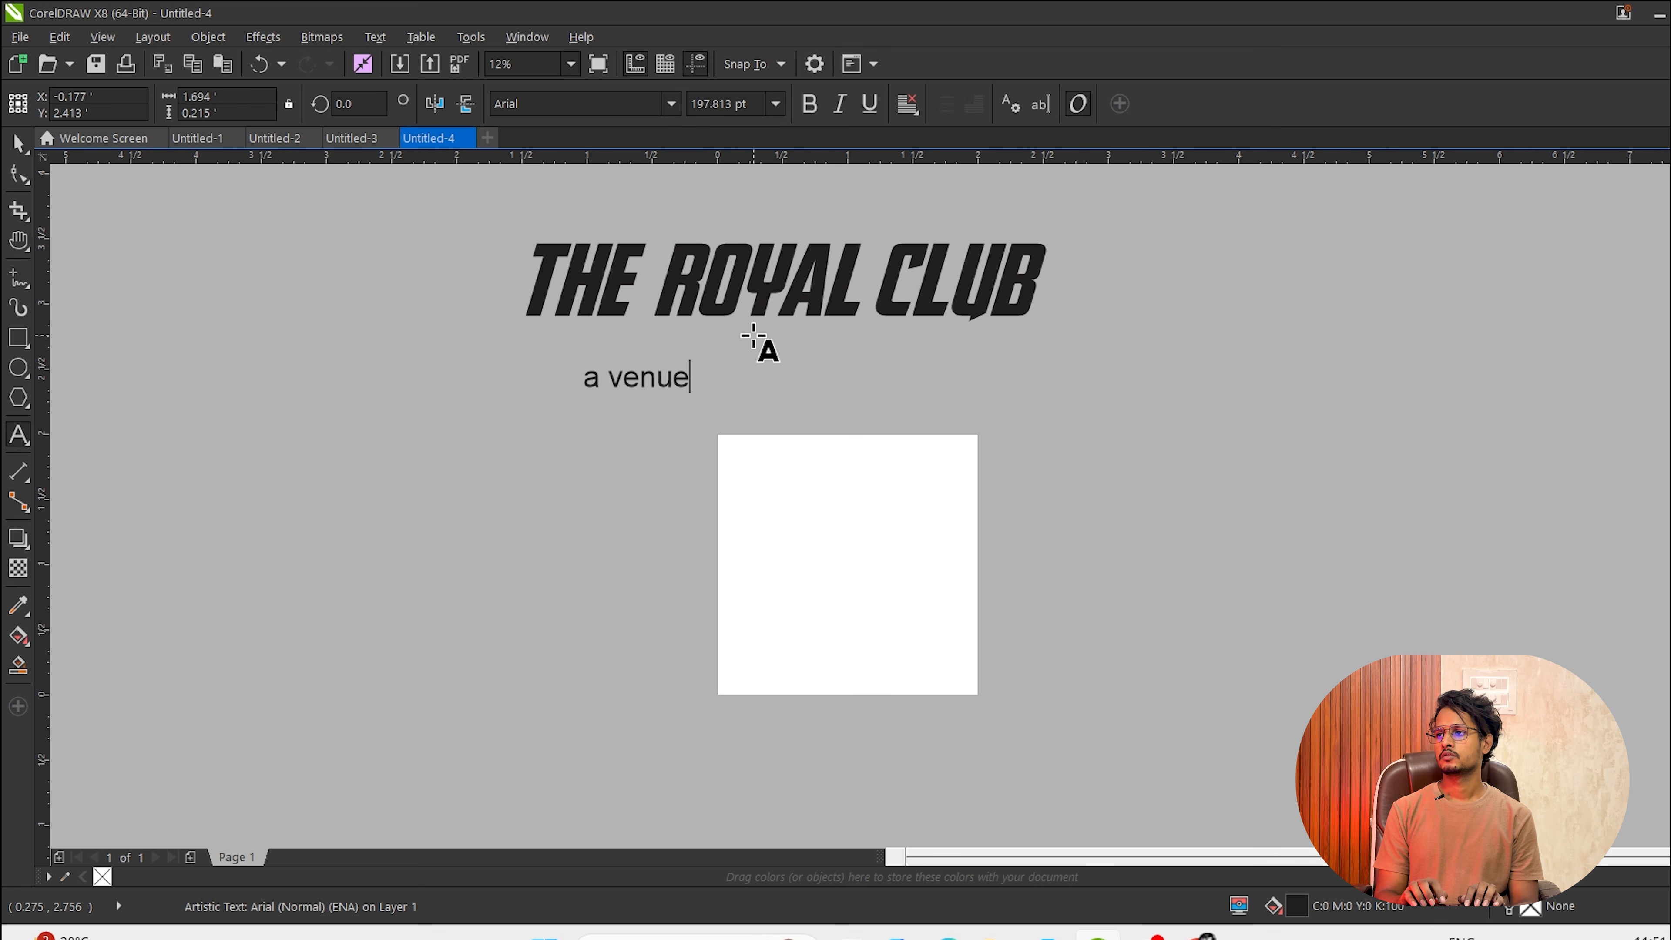
type(" of adventure")
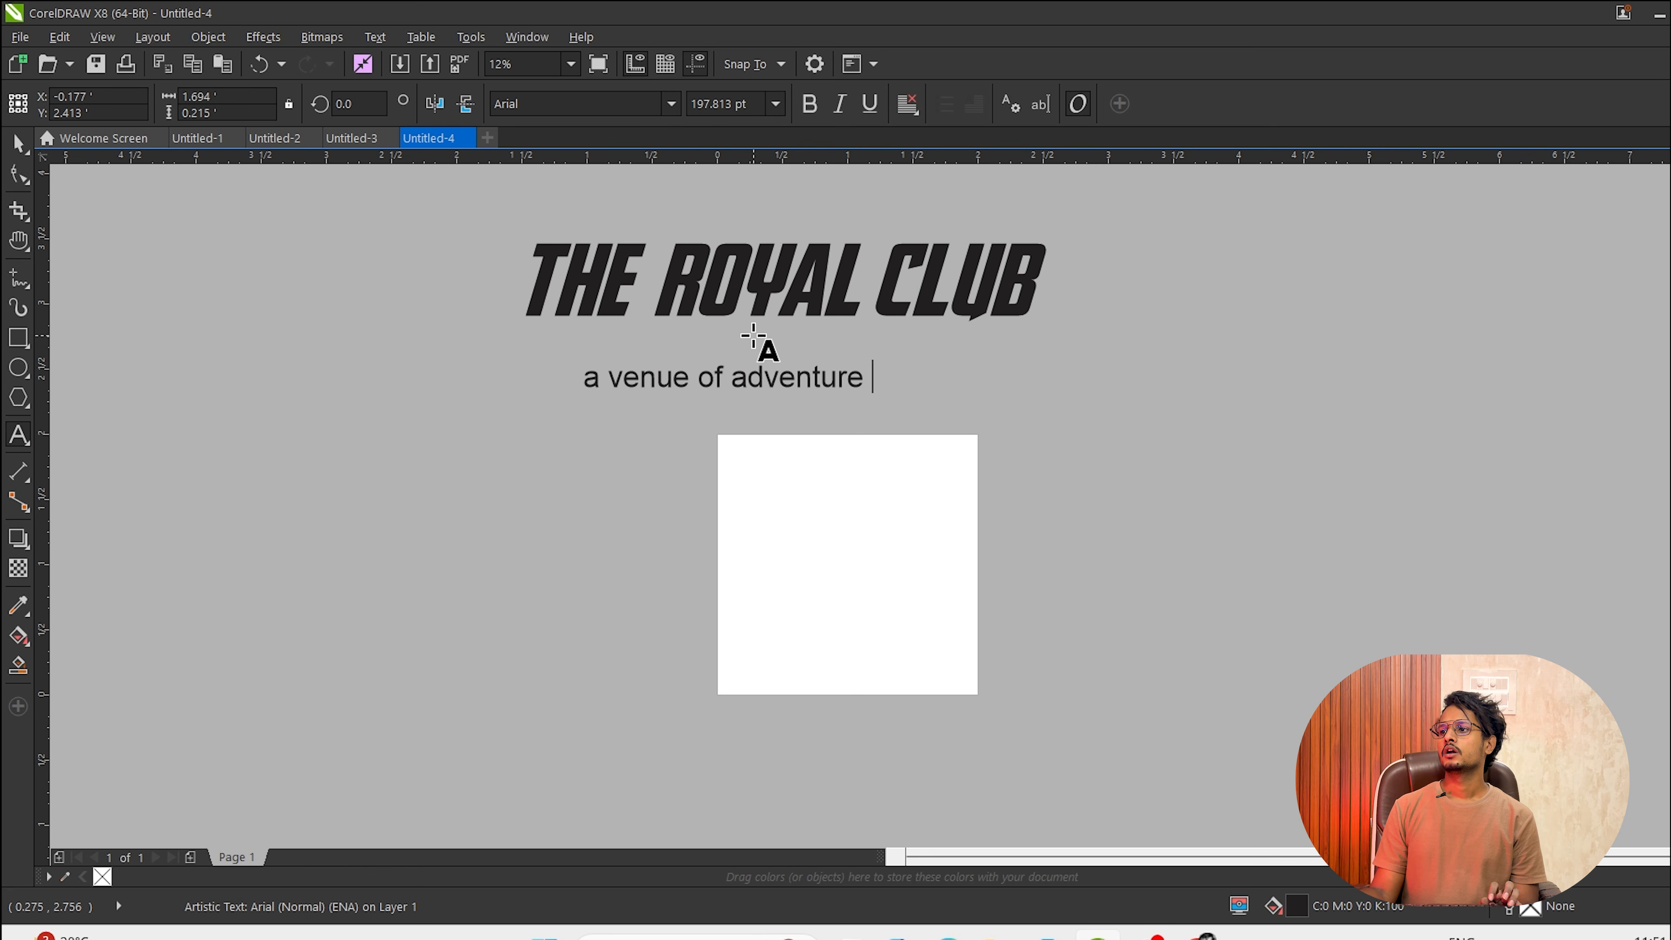
Enlarge the tagline "a venue of adventure" to about 229 pt and move it centered just beneath the headline.
key("ctrl+space")
left_click_drag(880, 403, 896, 422)
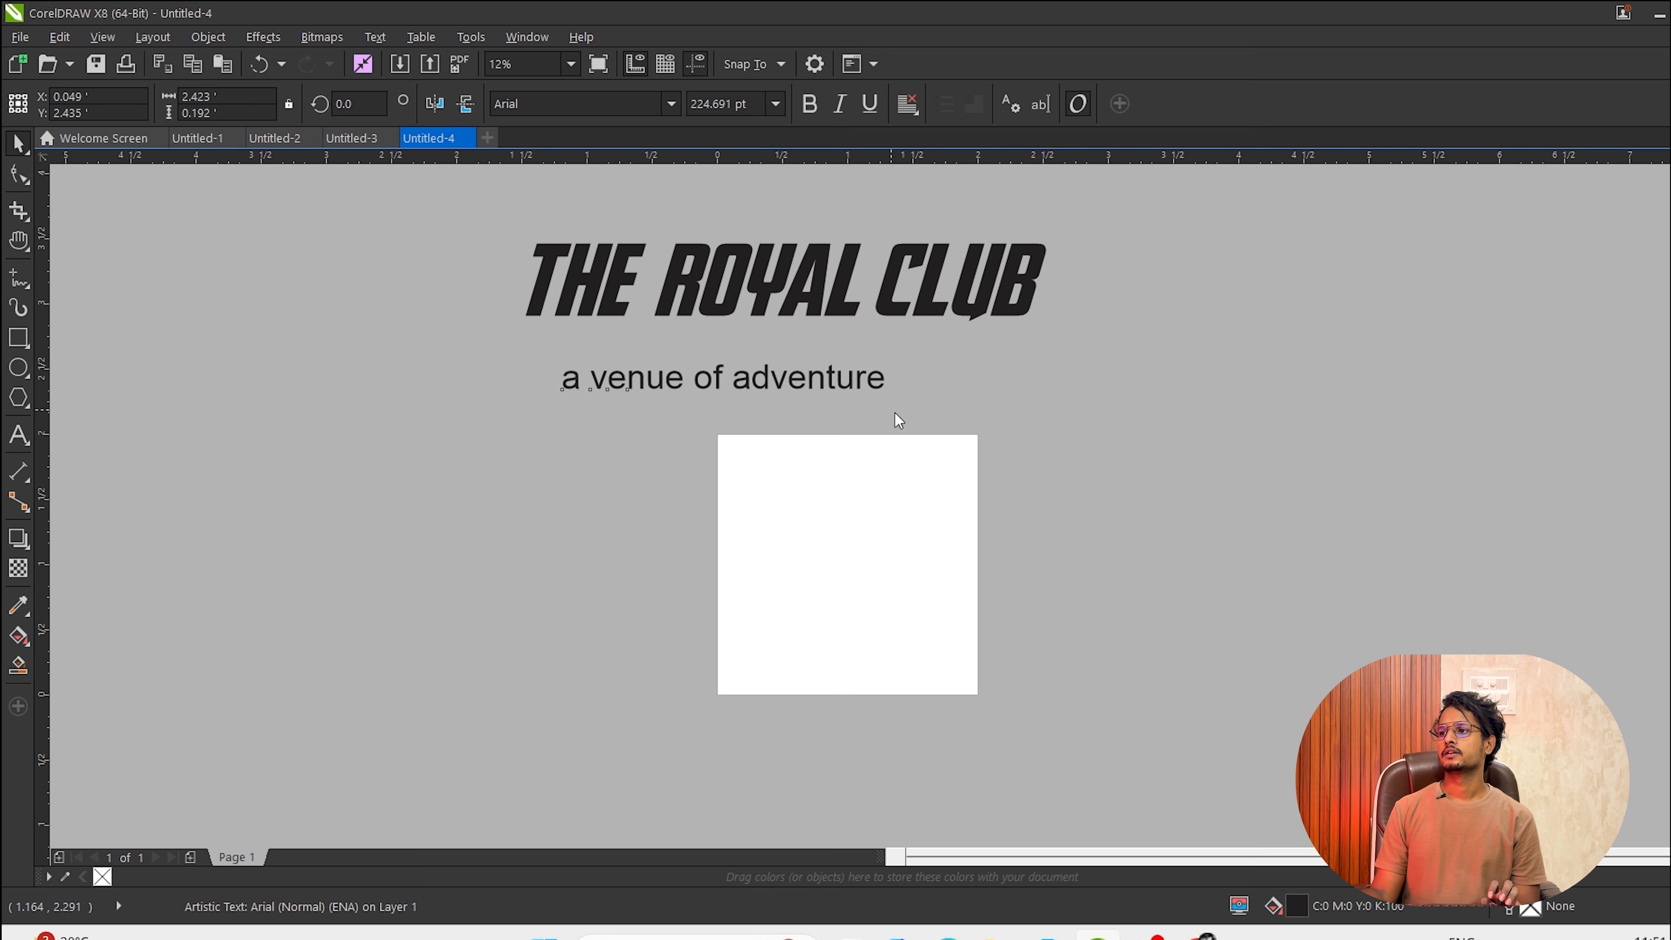
left_click_drag(775, 374, 838, 362)
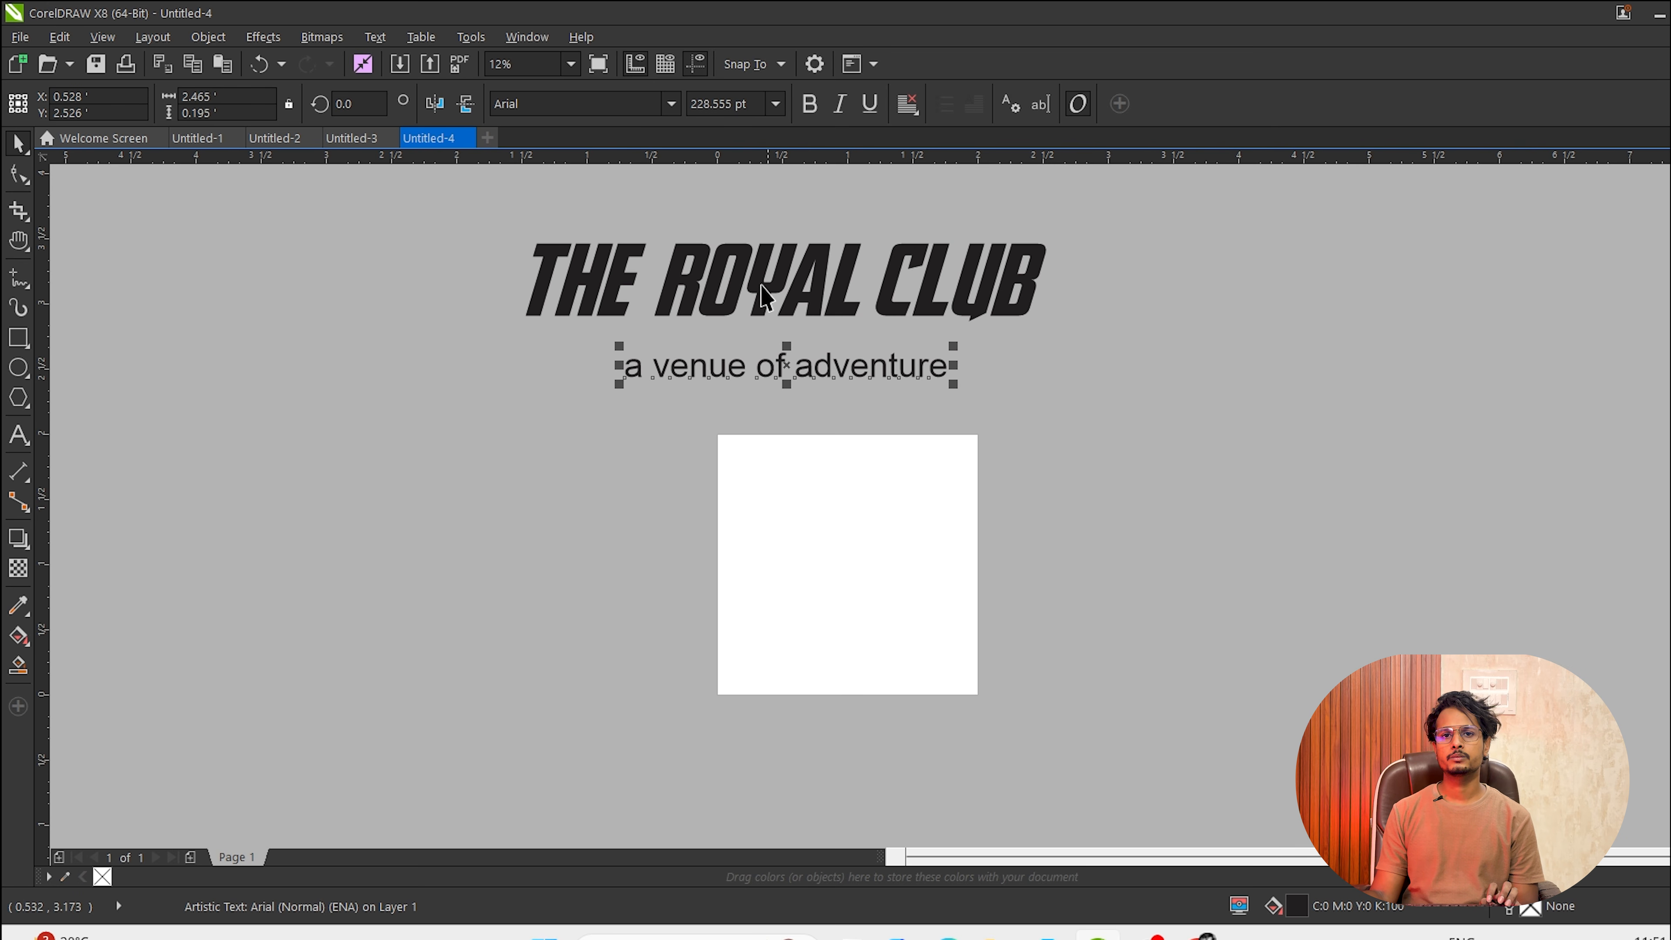
Copy only the text properties from the "the royal club" headline onto the "a venue of adventure" tagline.
key("ctrl+shift+f")
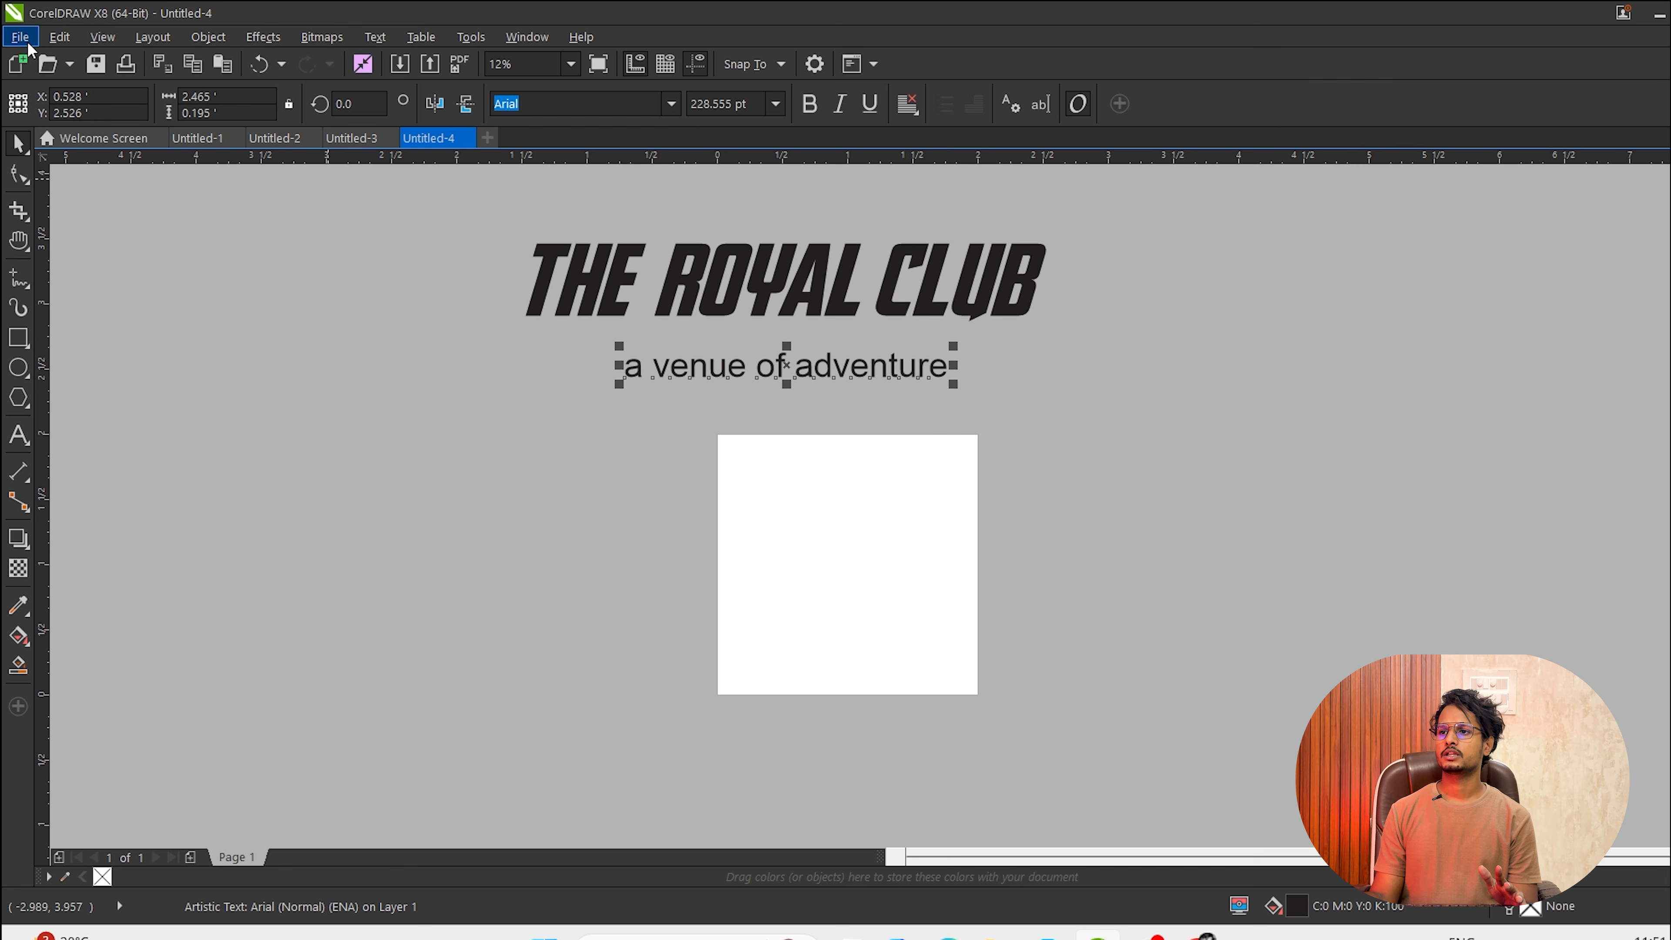
left_click(58, 36)
left_click(20, 37)
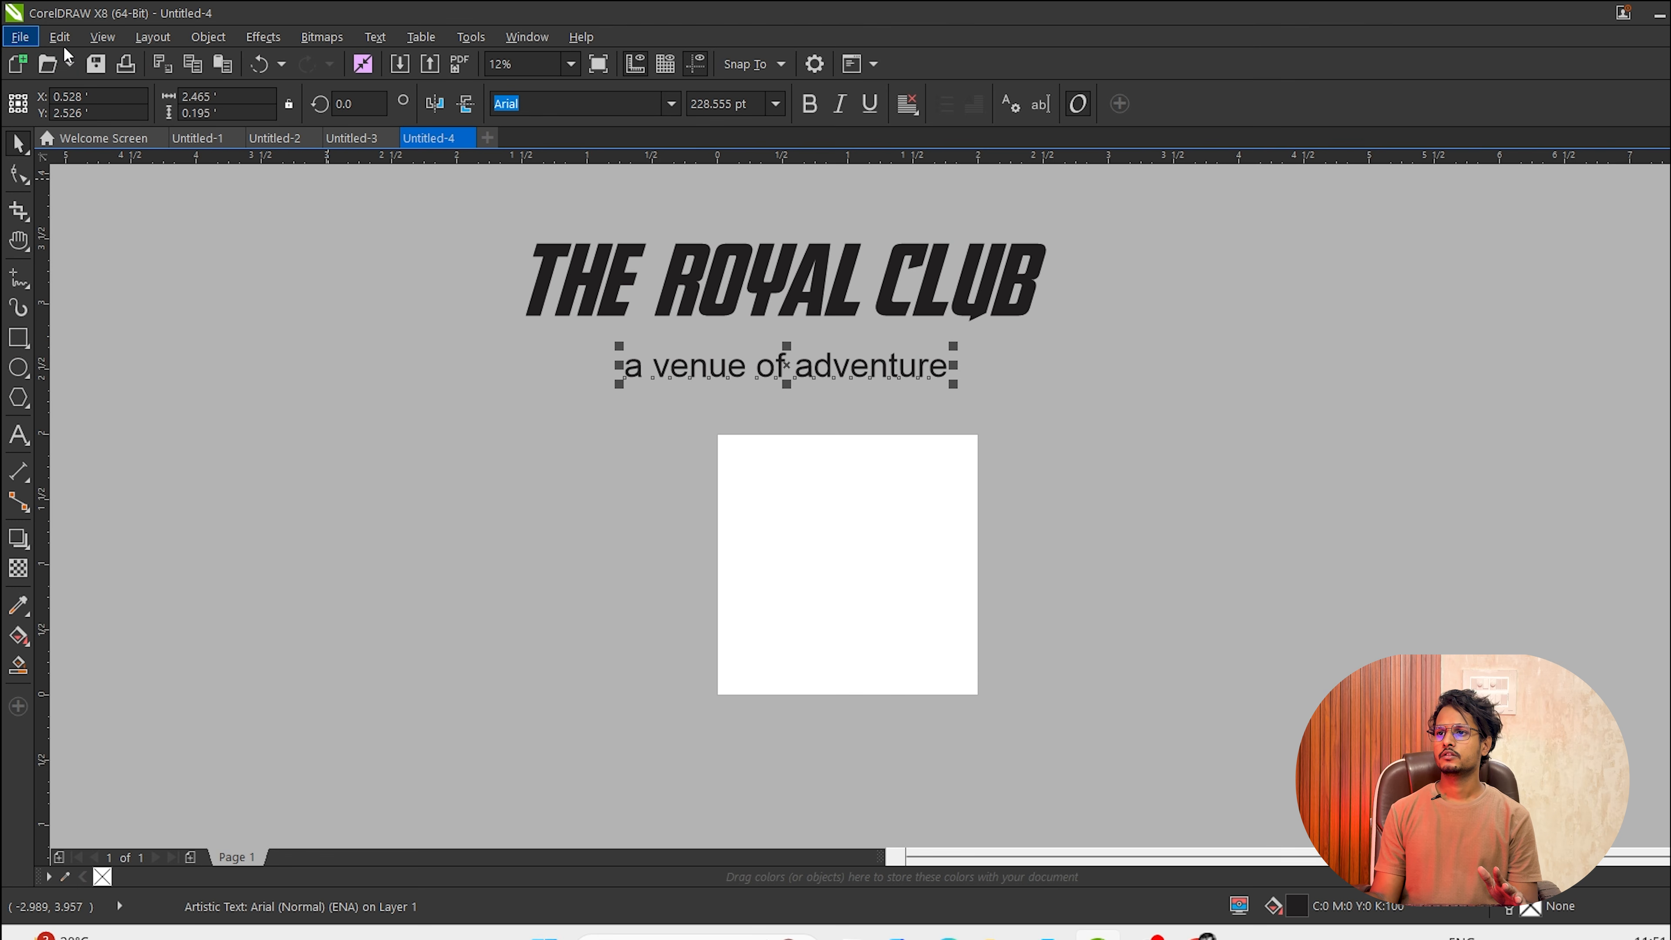
left_click(56, 41)
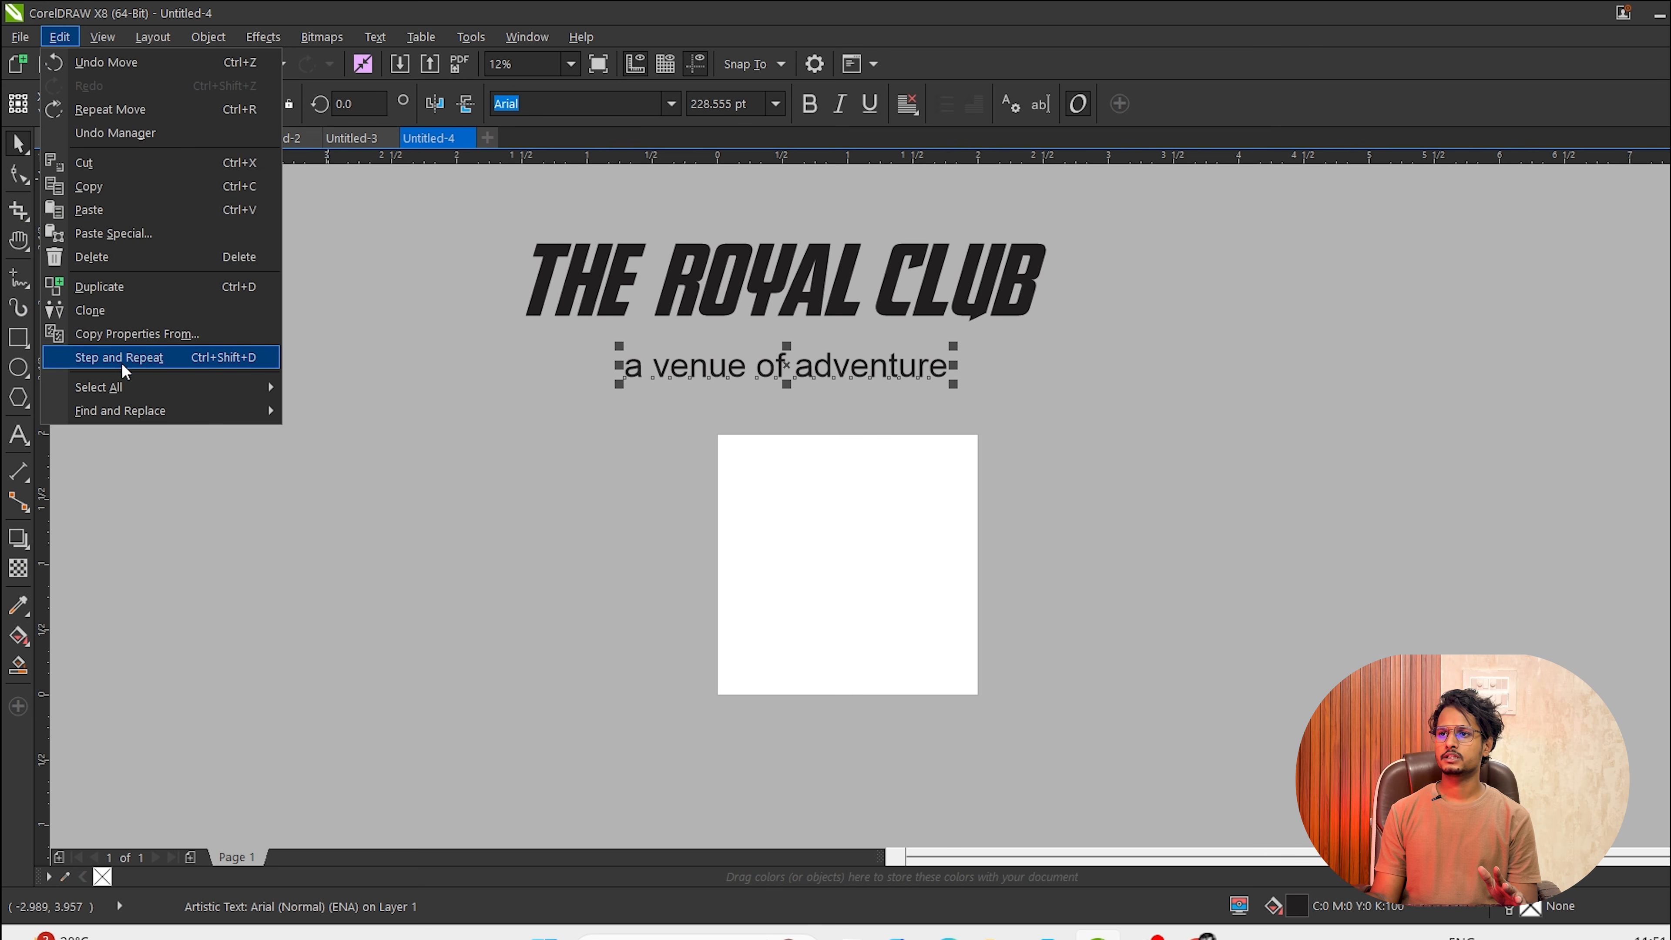
left_click(152, 332)
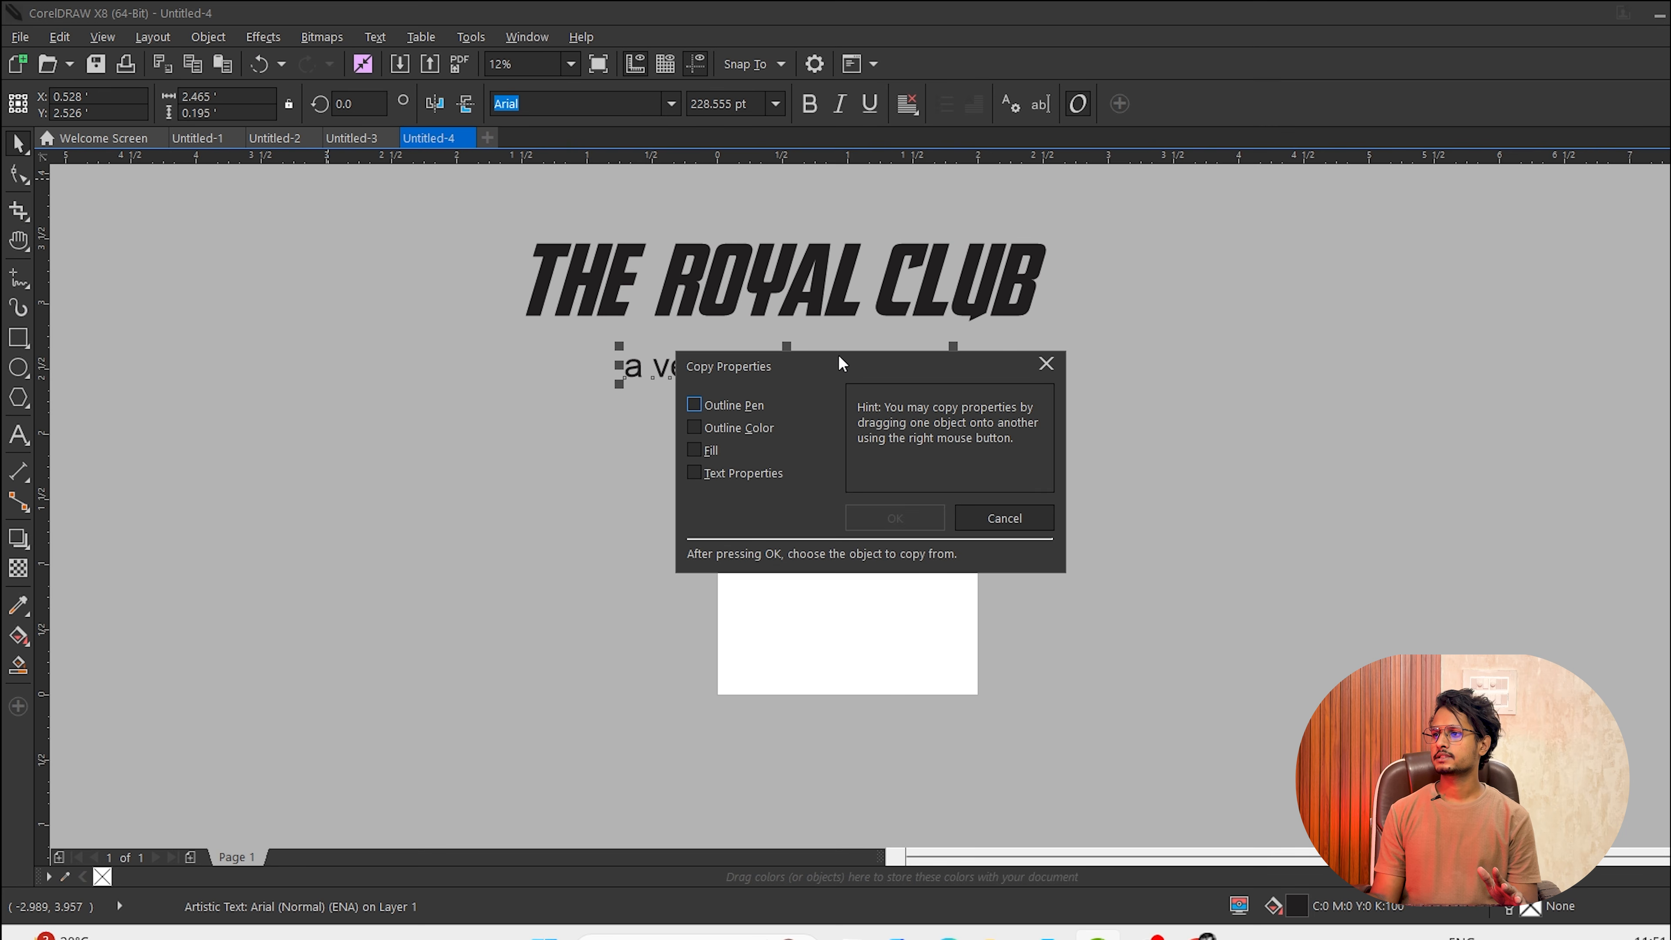
left_click(721, 478)
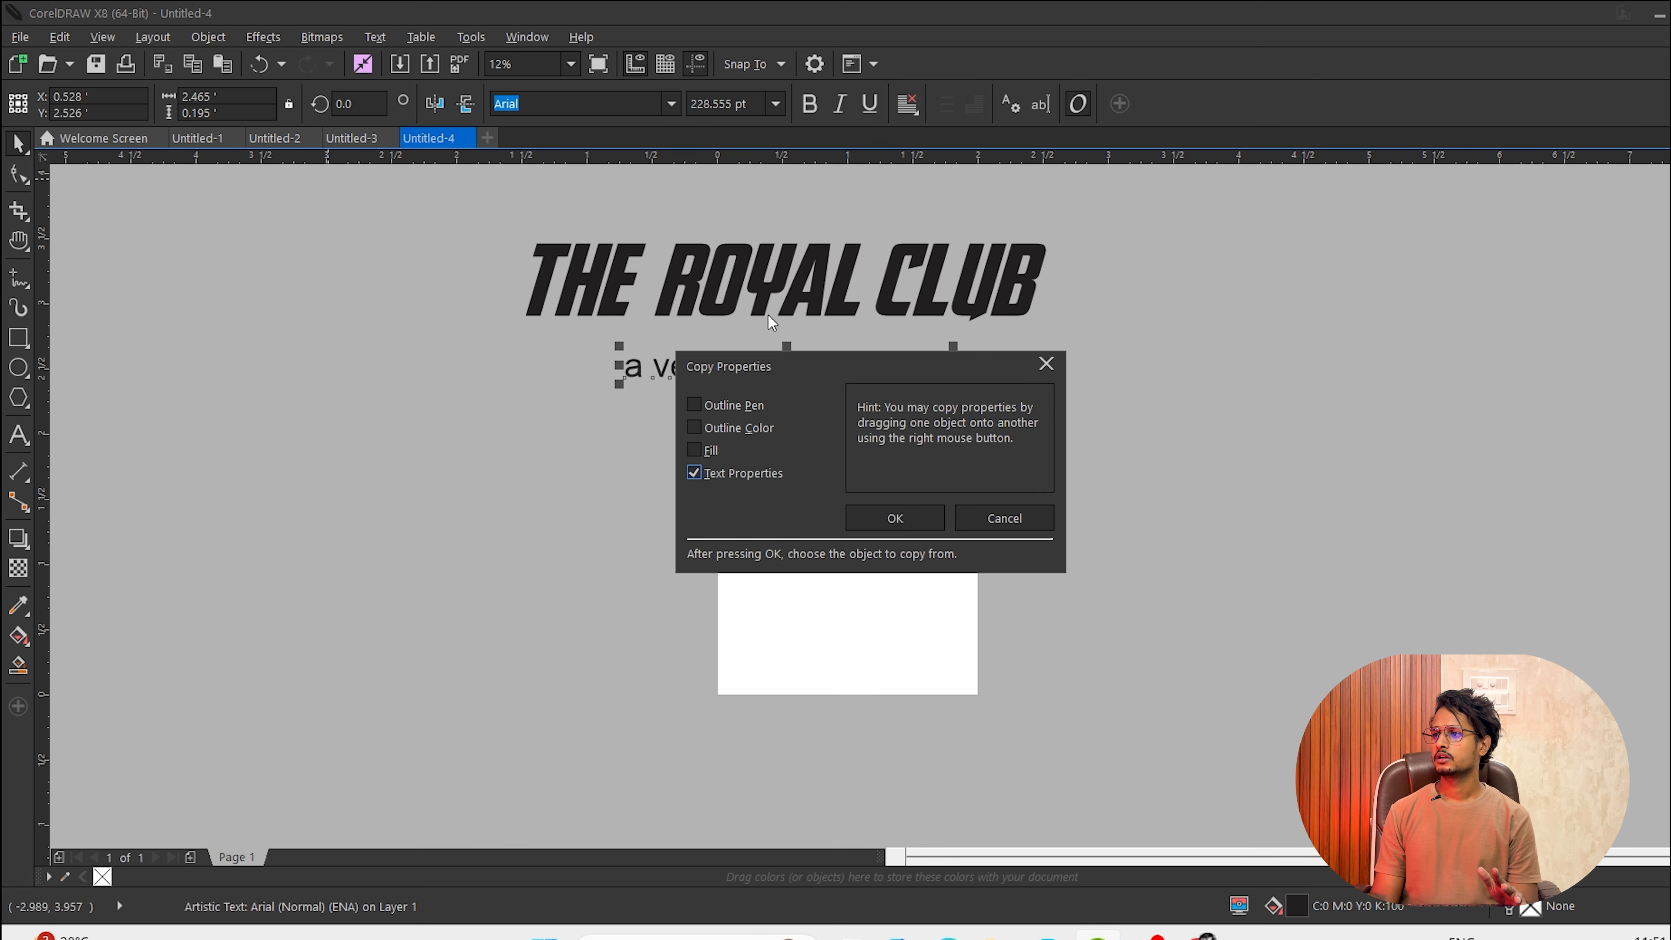
left_click(895, 520)
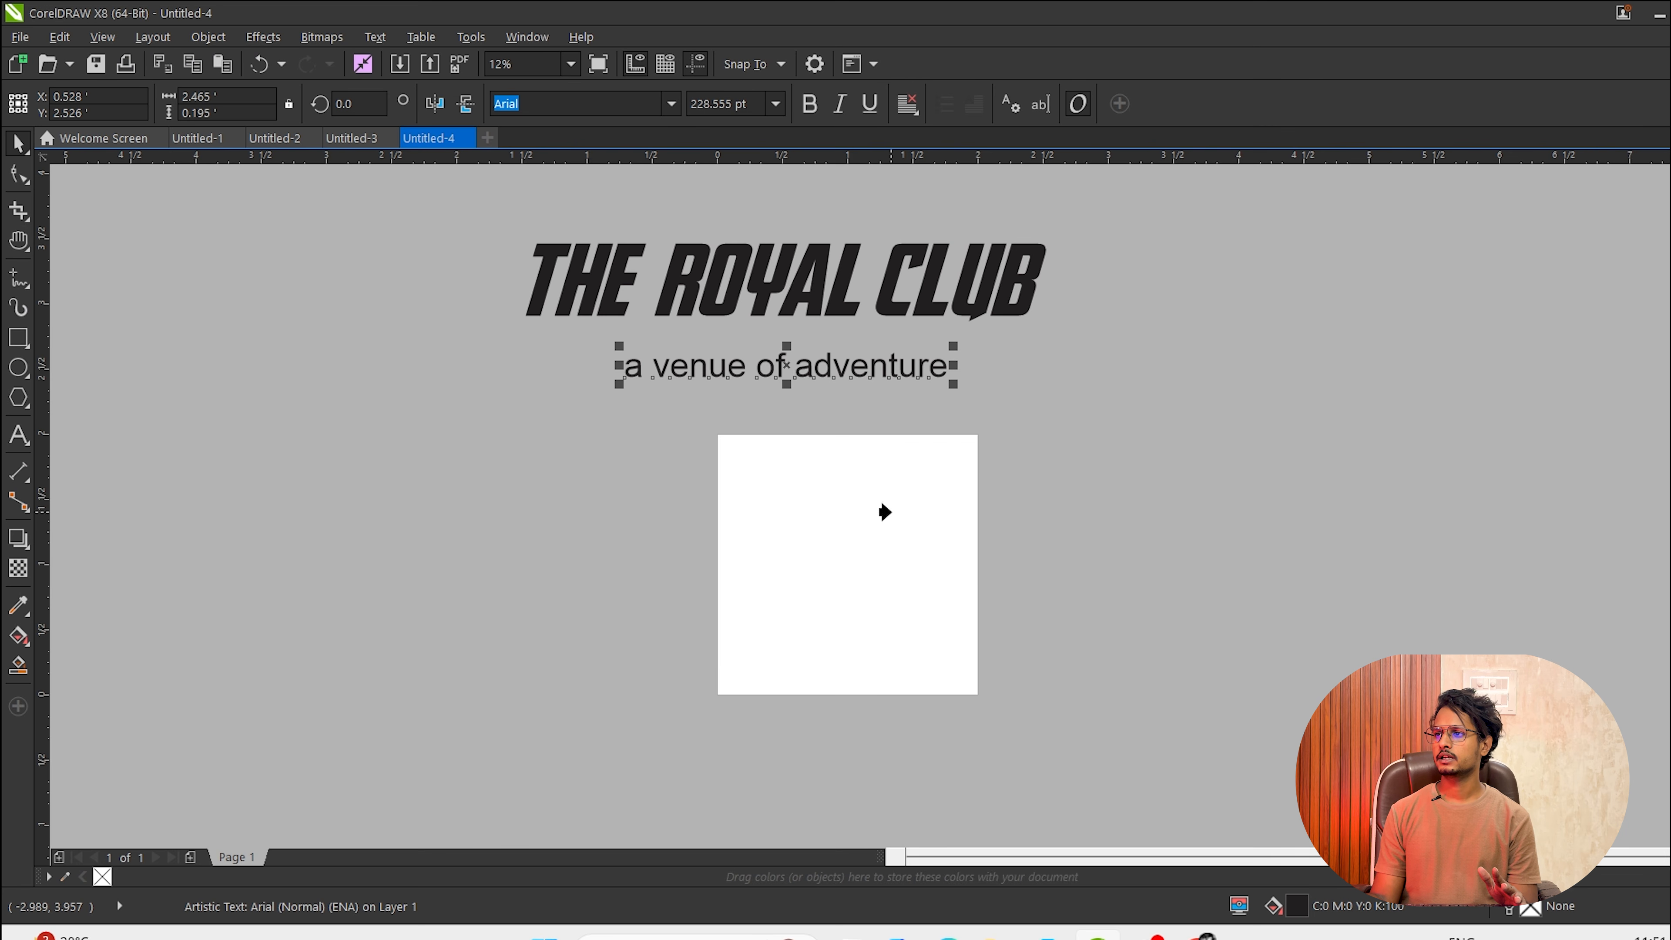
left_click(706, 297)
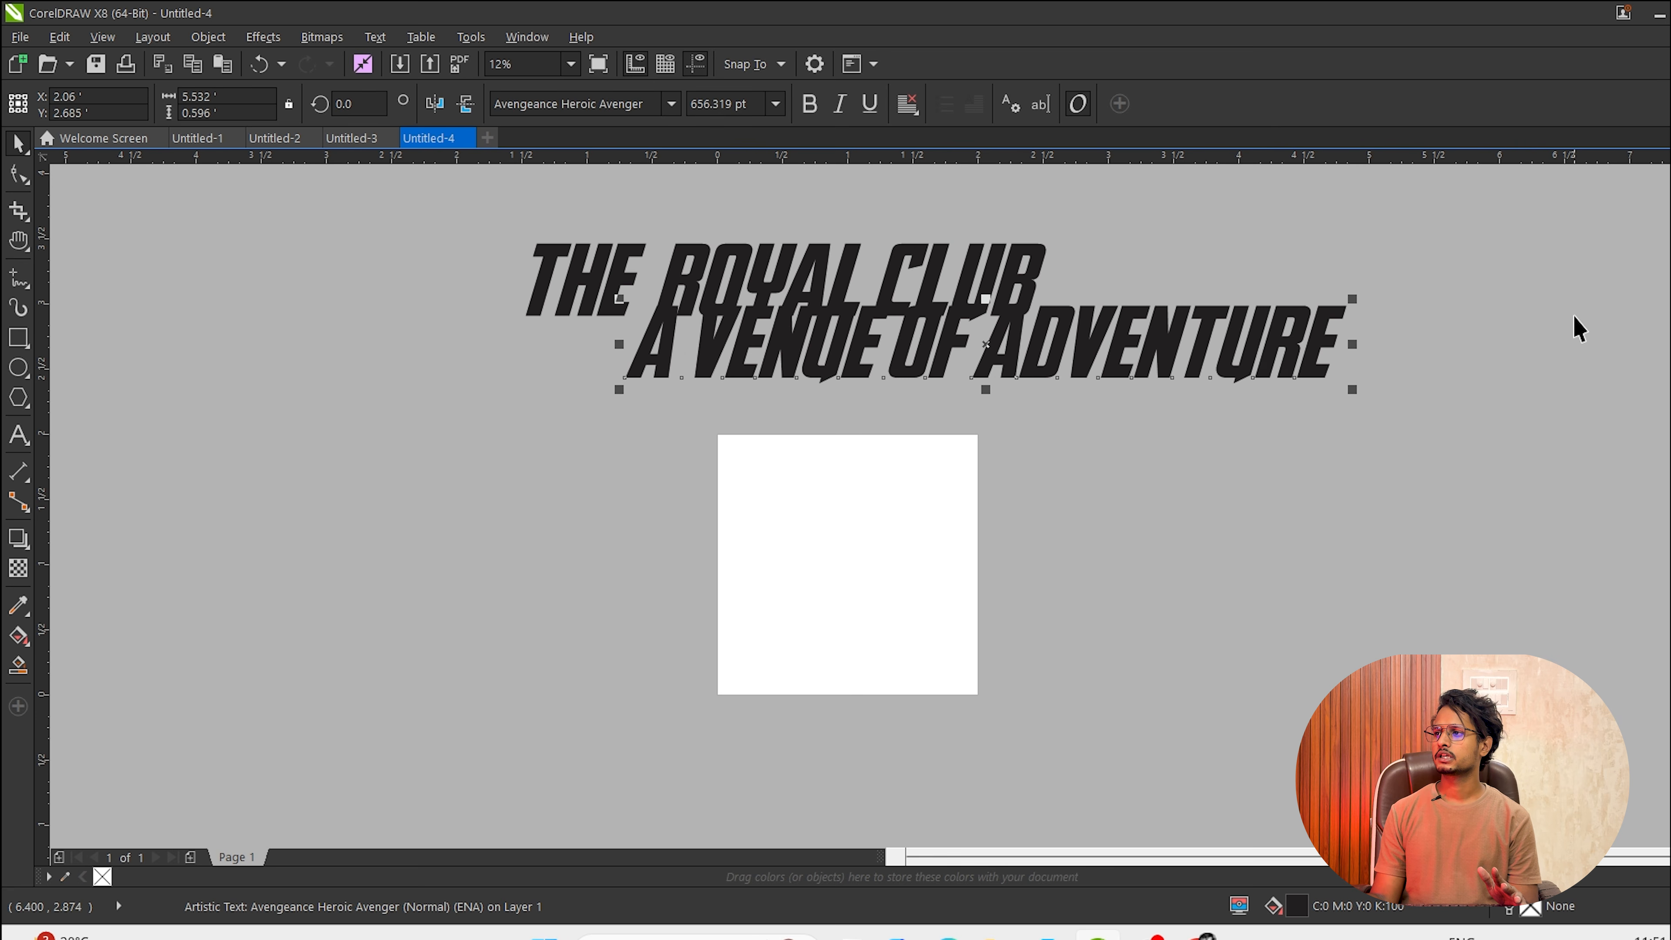
Move the enlarged tagline down so it sits clear below the headline, roughly centered, and leave nothing selected.
left_click_drag(1007, 349, 846, 397)
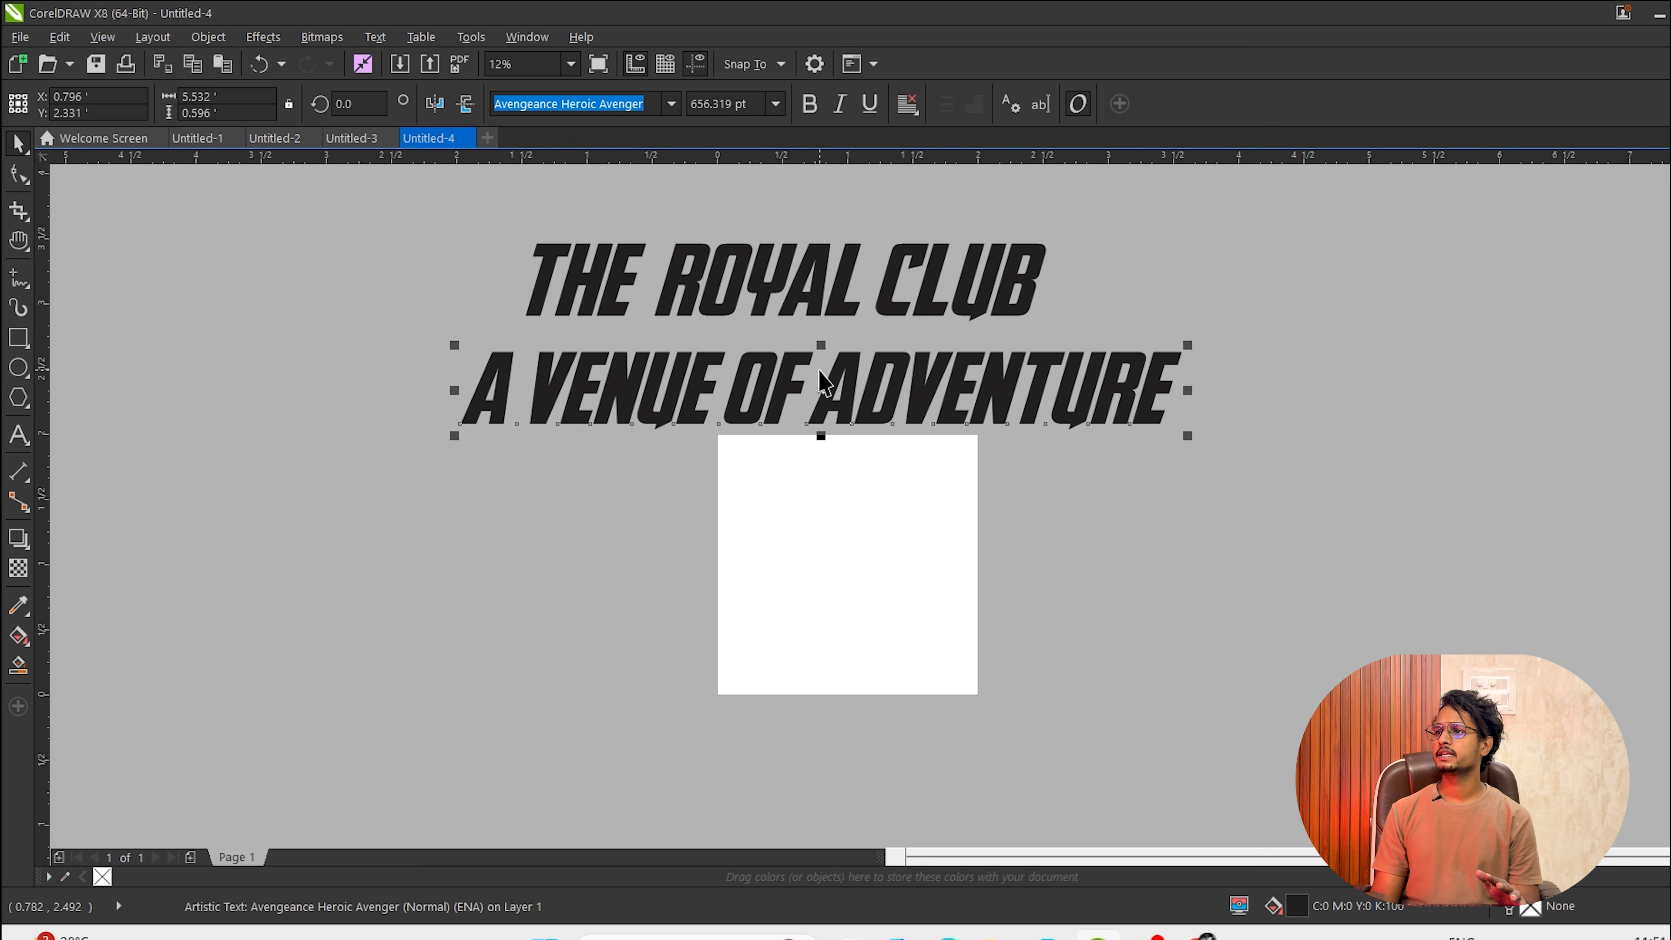
left_click(799, 296)
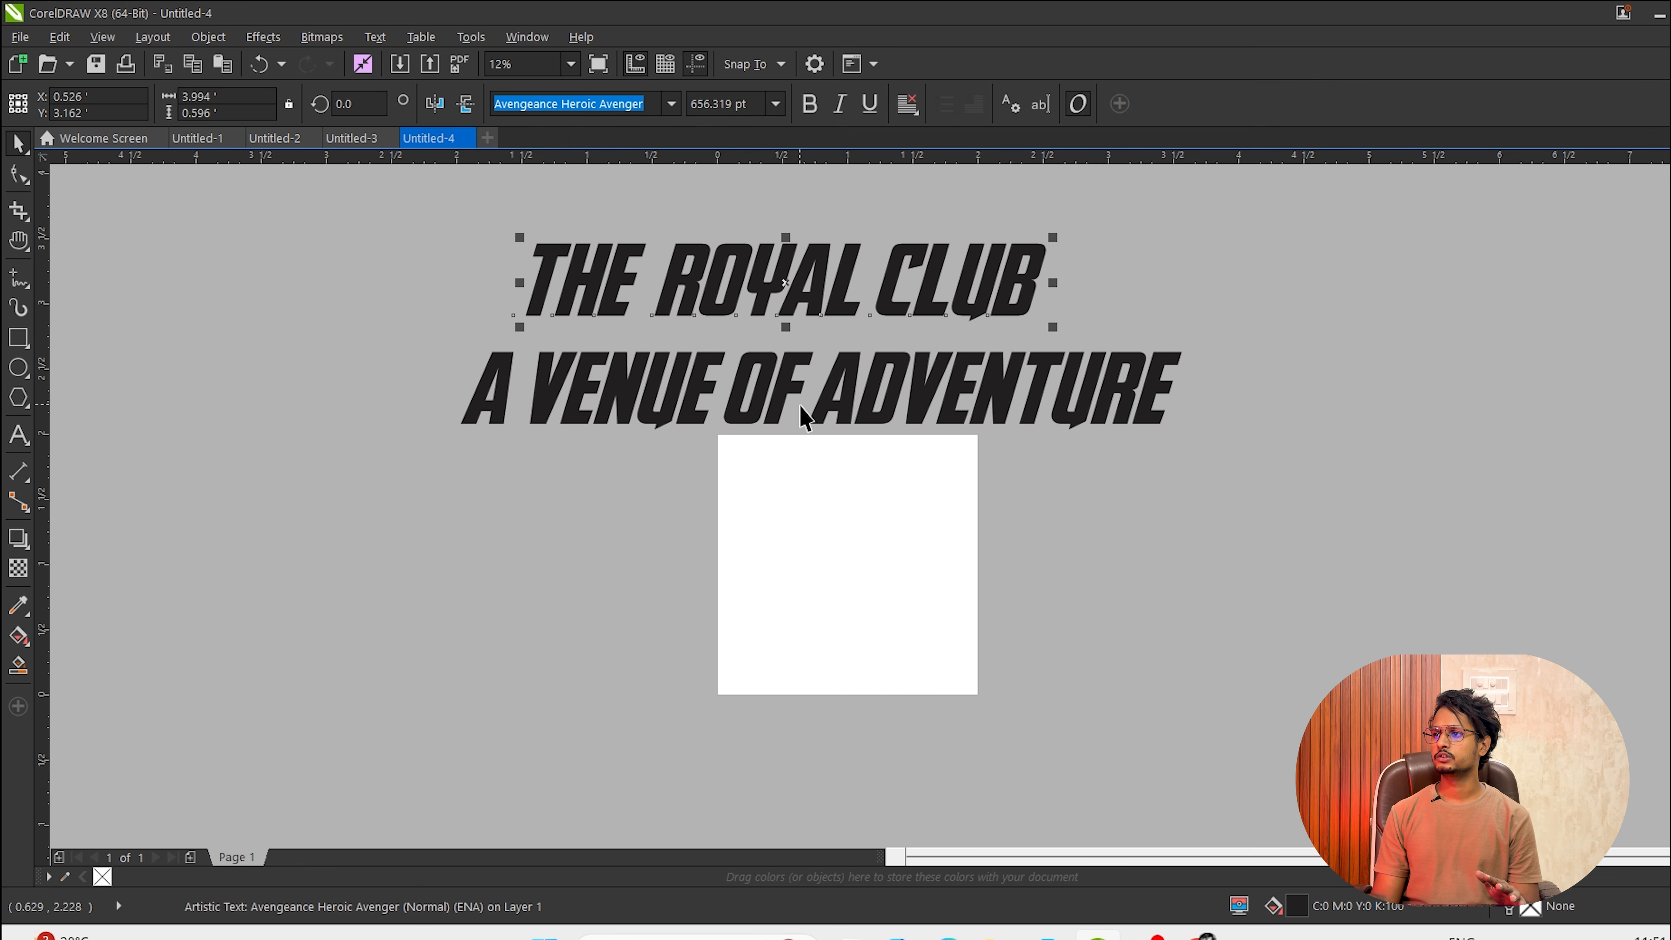
left_click(794, 388)
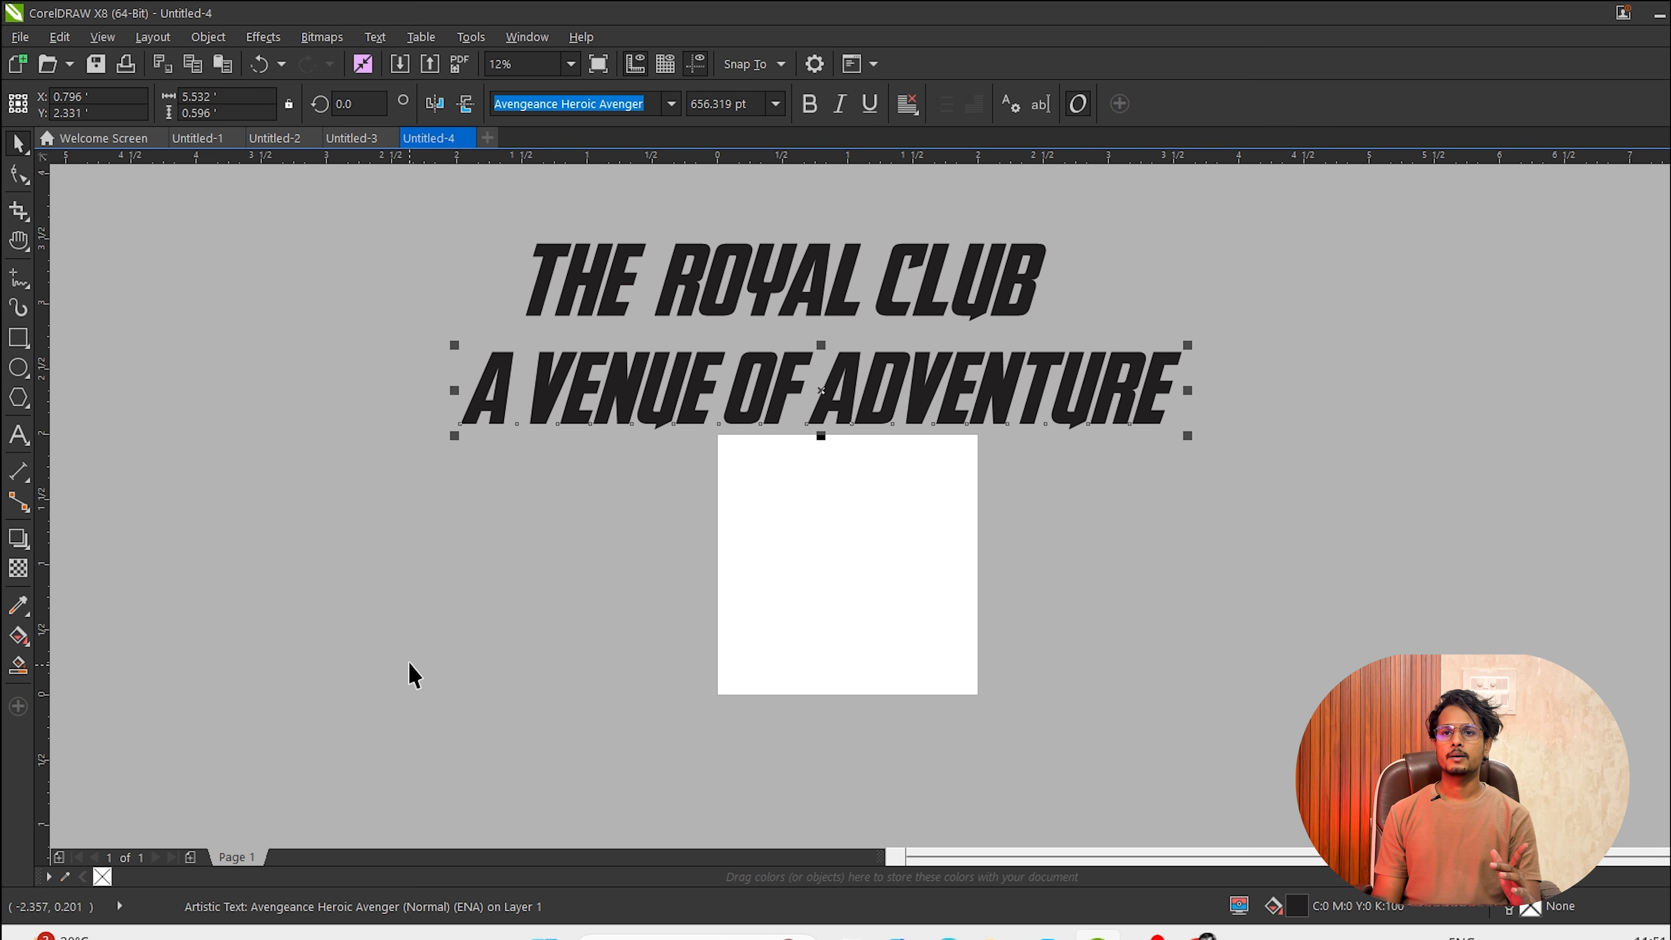
left_click(384, 664)
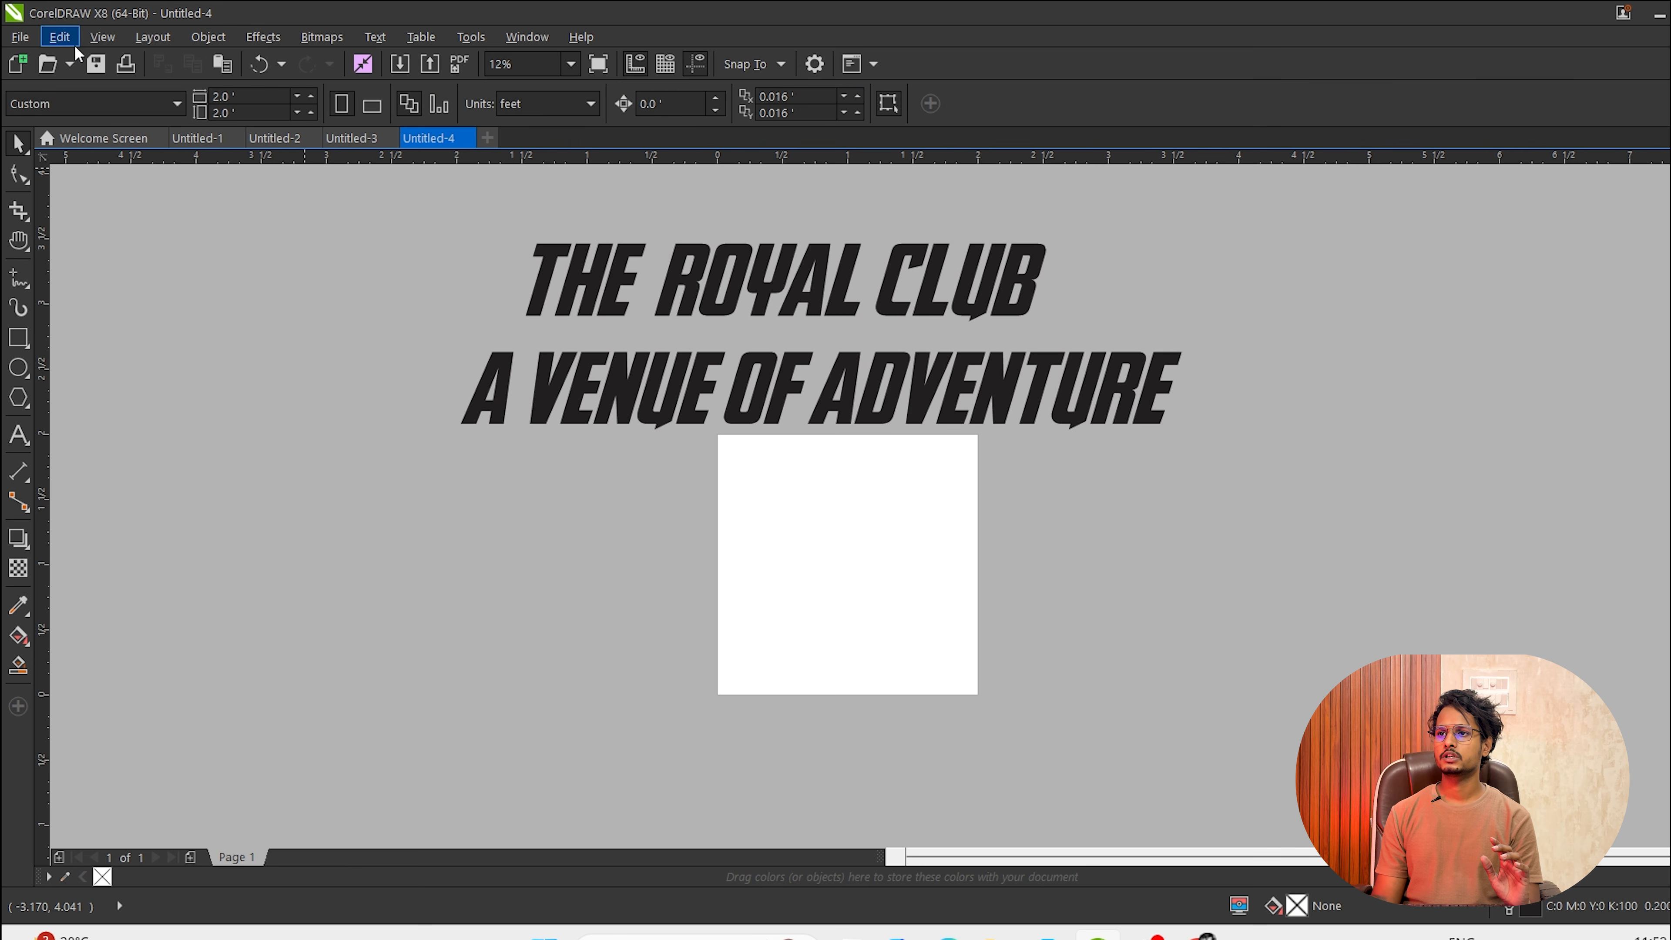
left_click(59, 37)
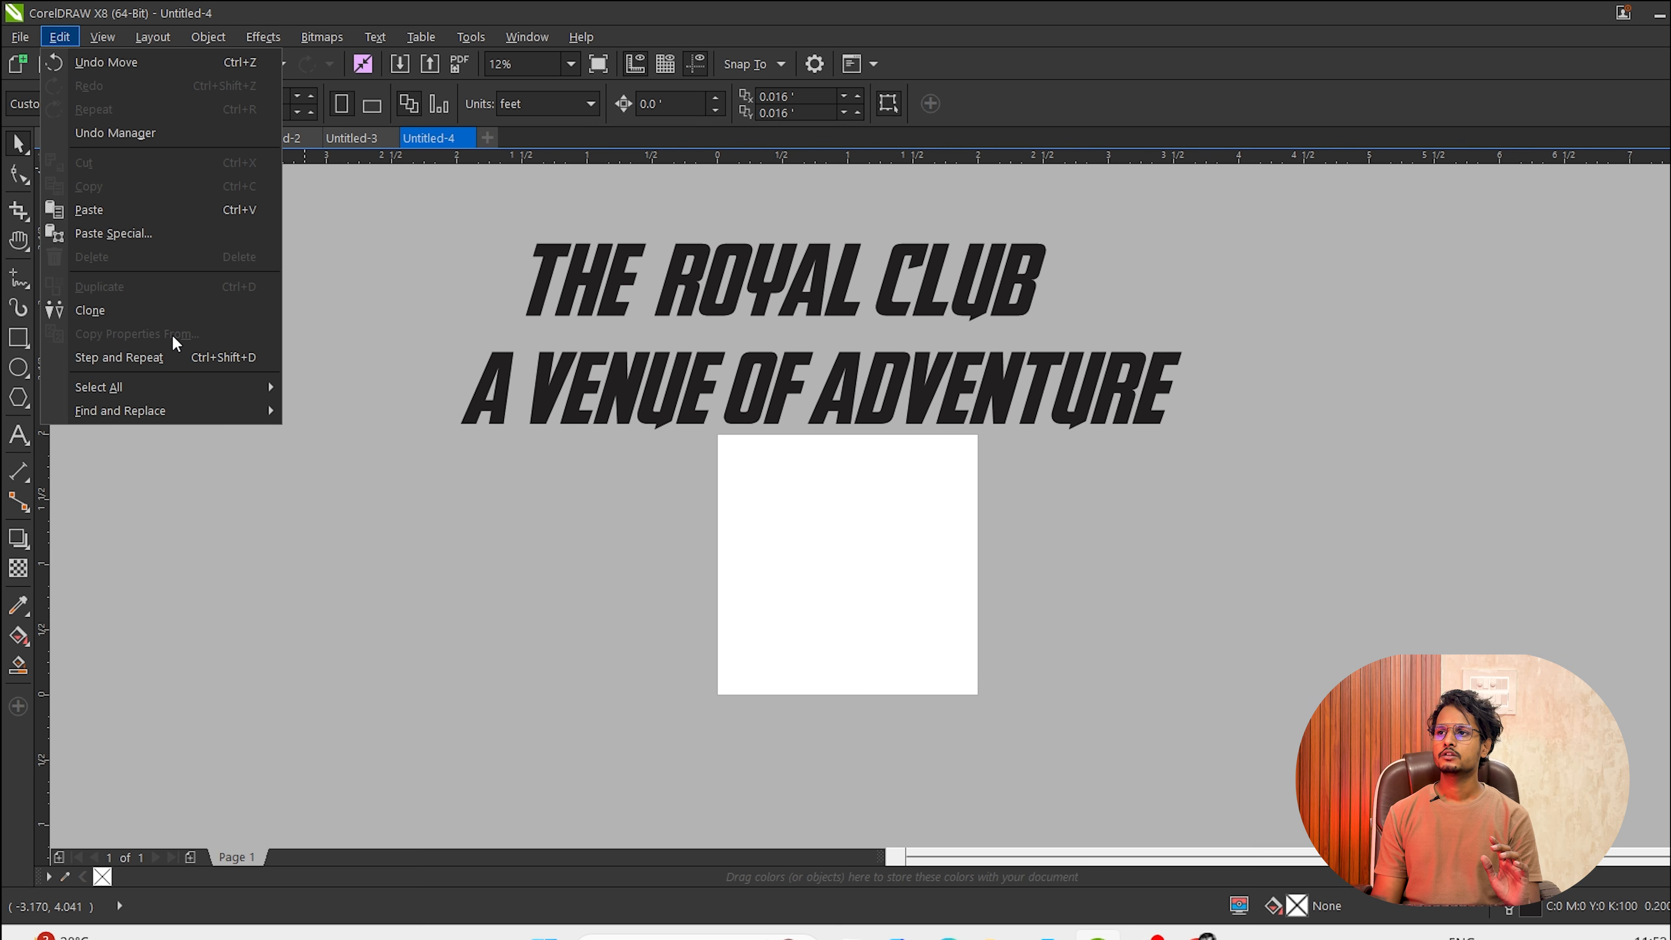
left_click(459, 508)
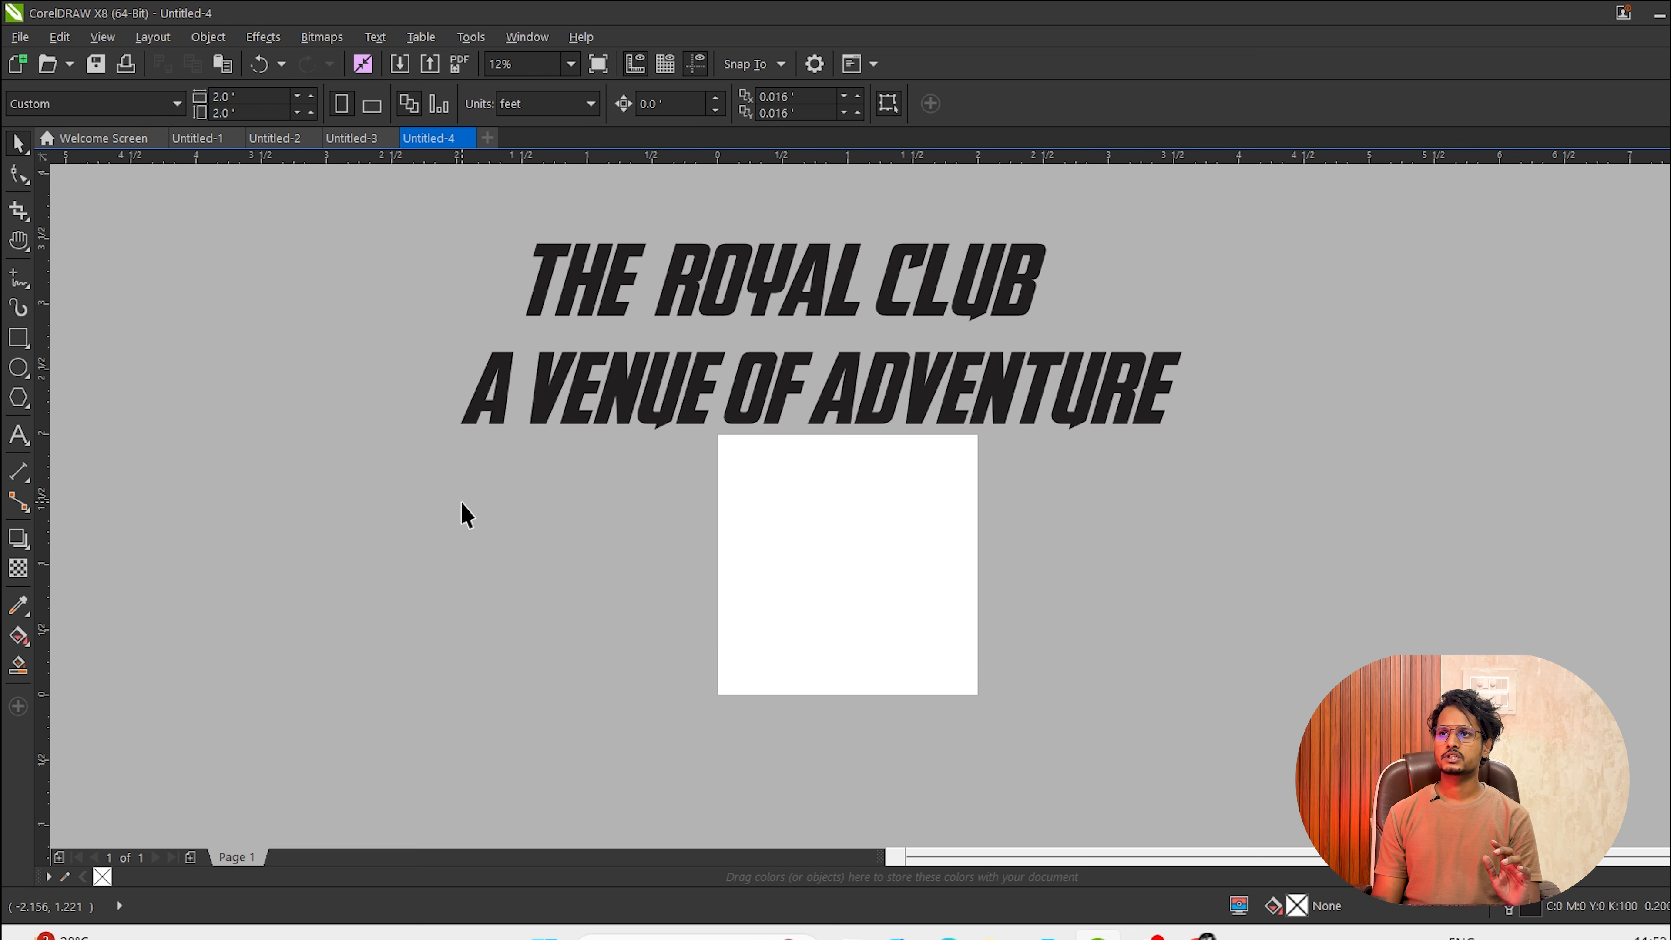
left_click(59, 37)
left_click(482, 461)
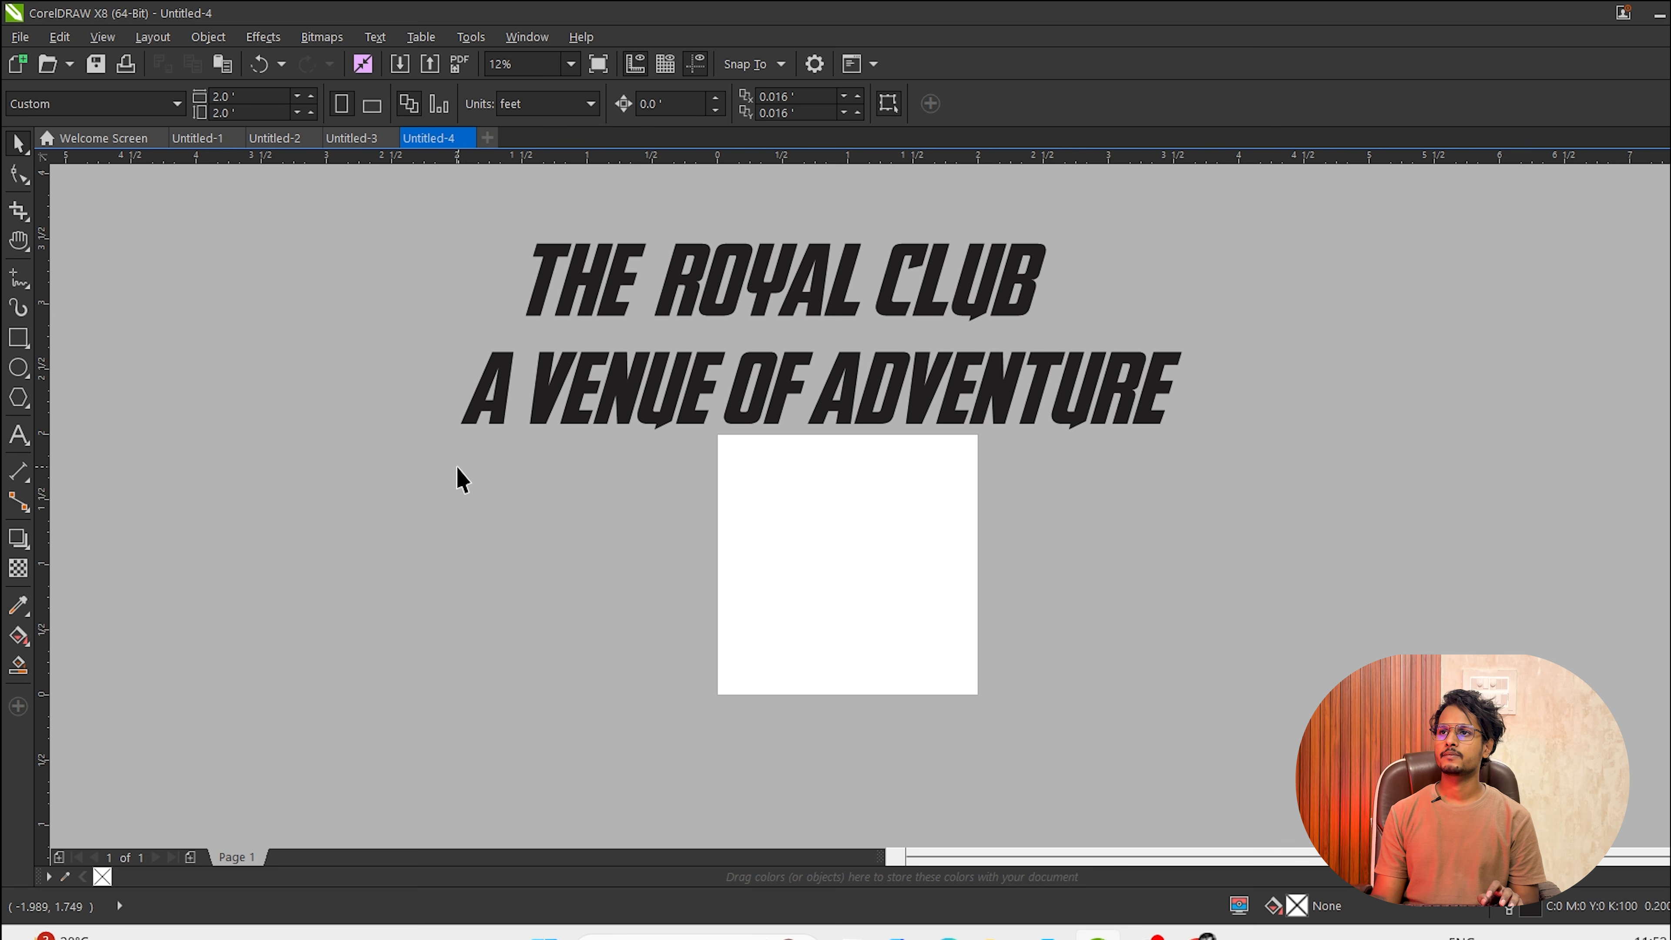
left_click(131, 38)
mouse_move(595, 41)
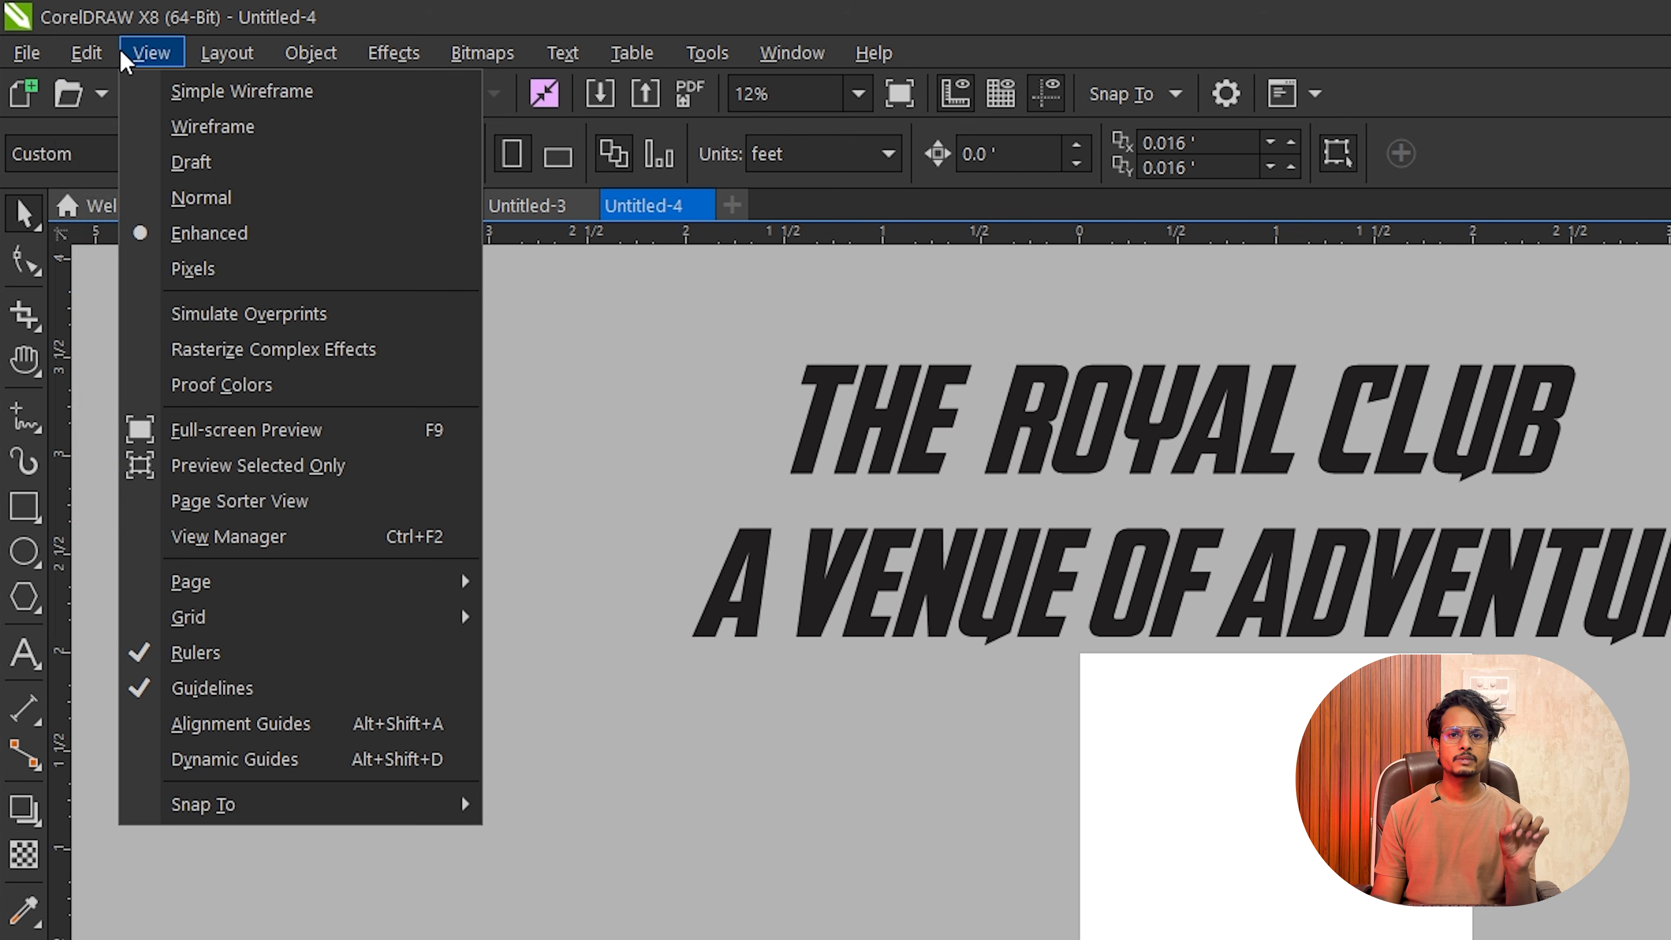
mouse_move(73, 44)
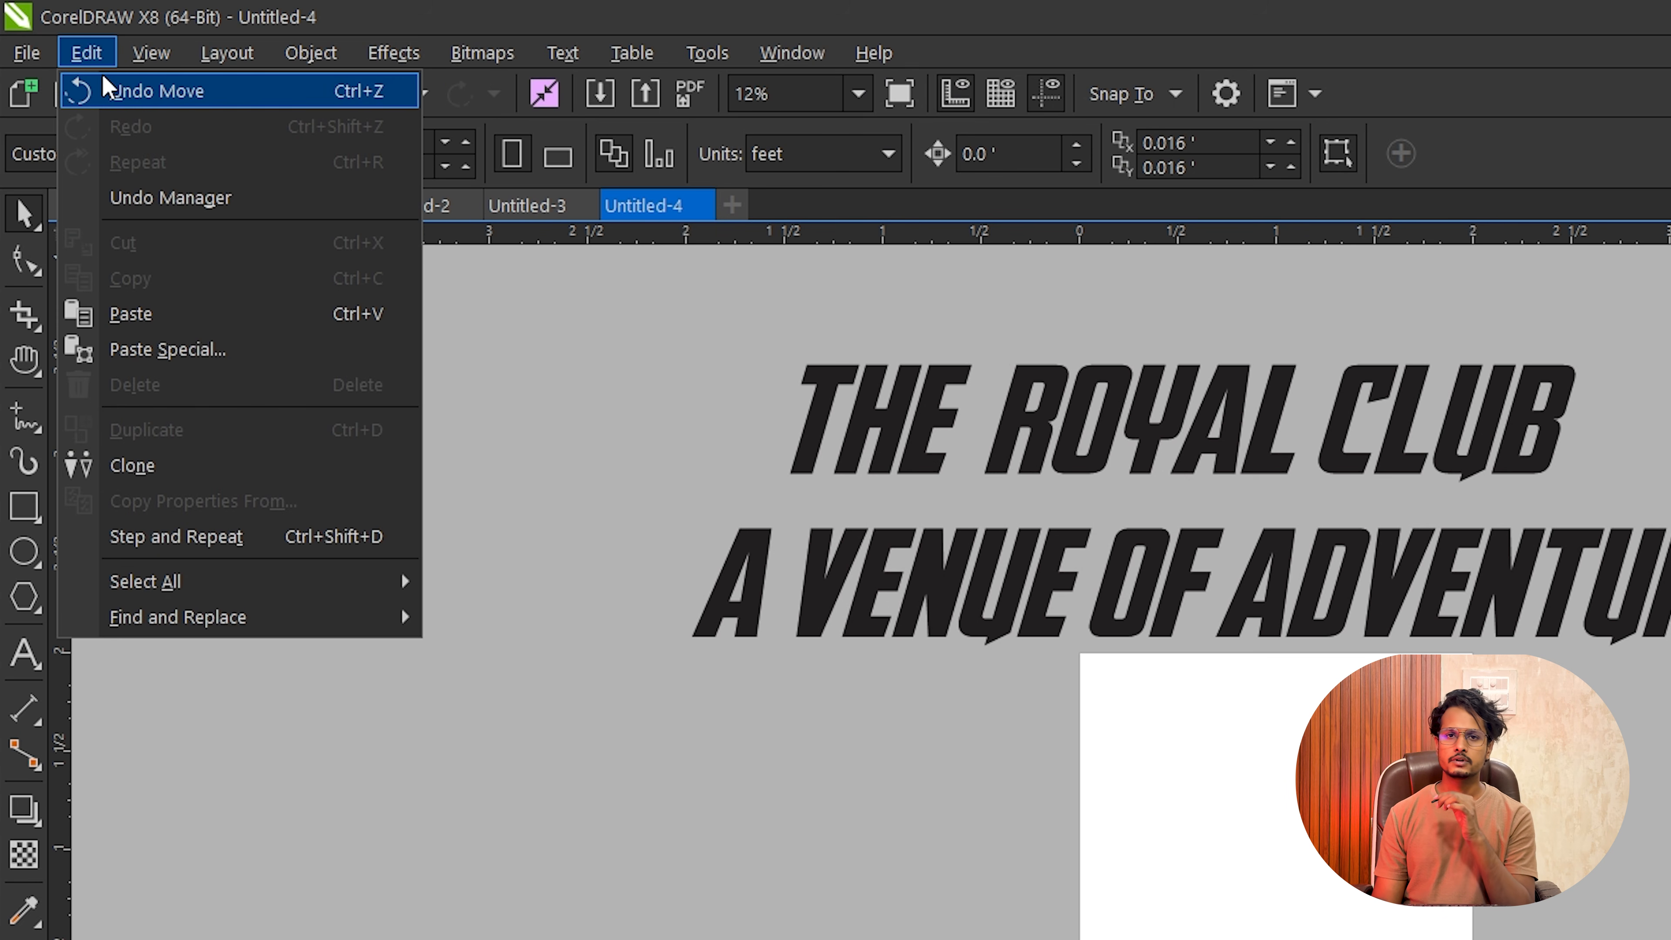
left_click(621, 545)
key("alt+e")
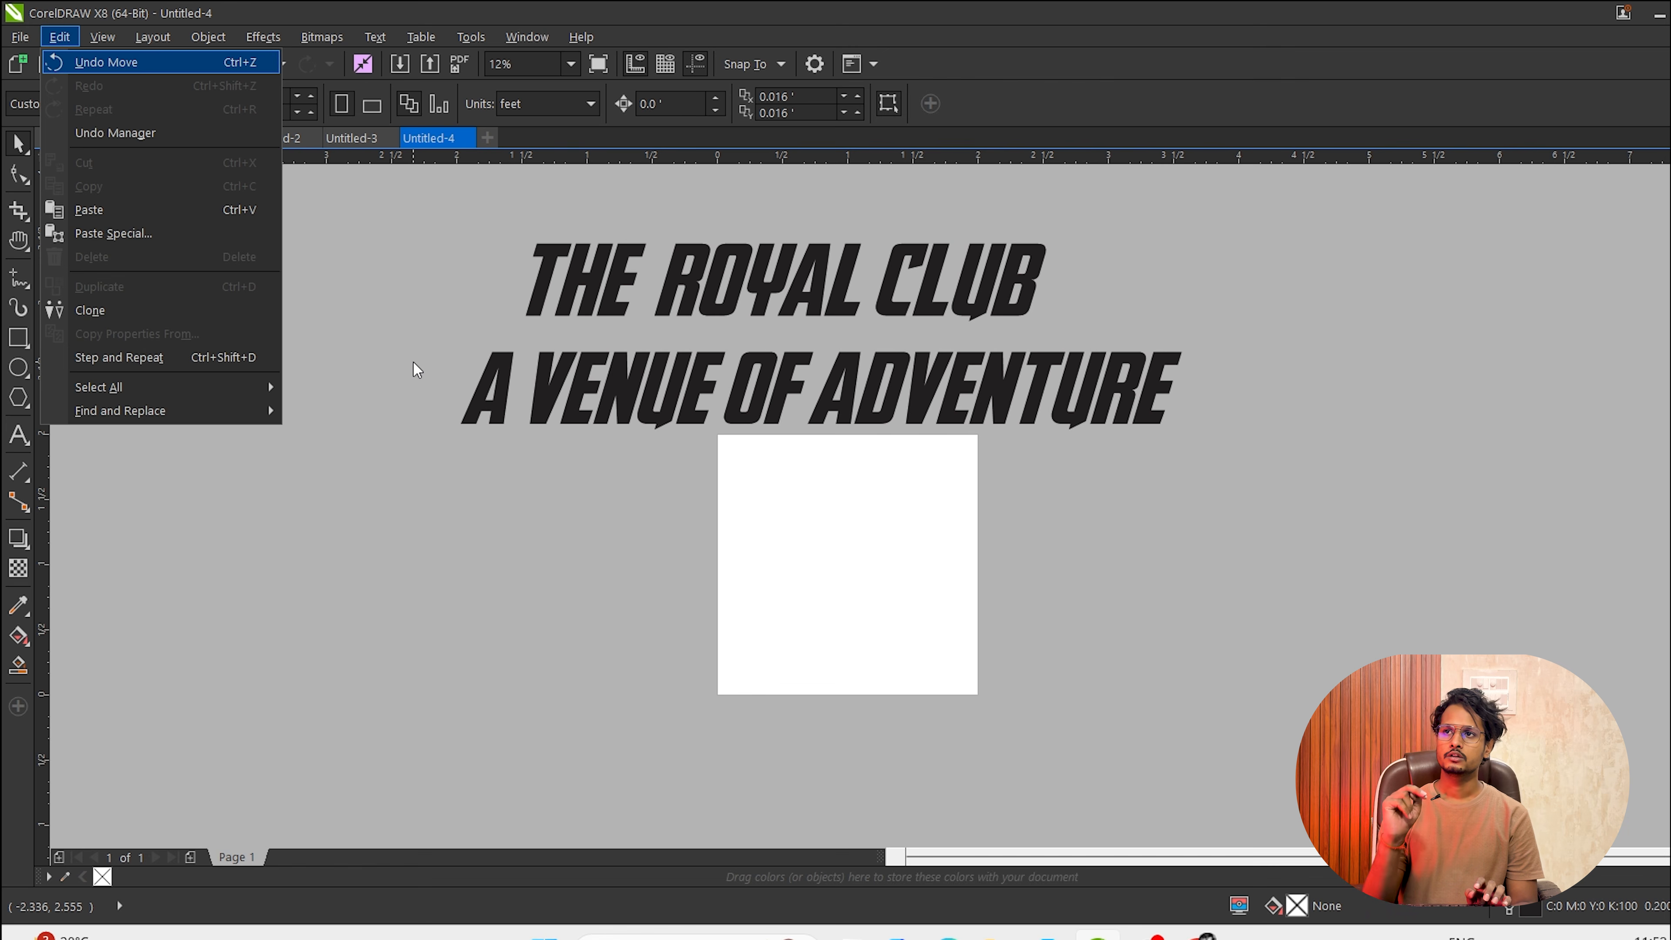
key("Escape")
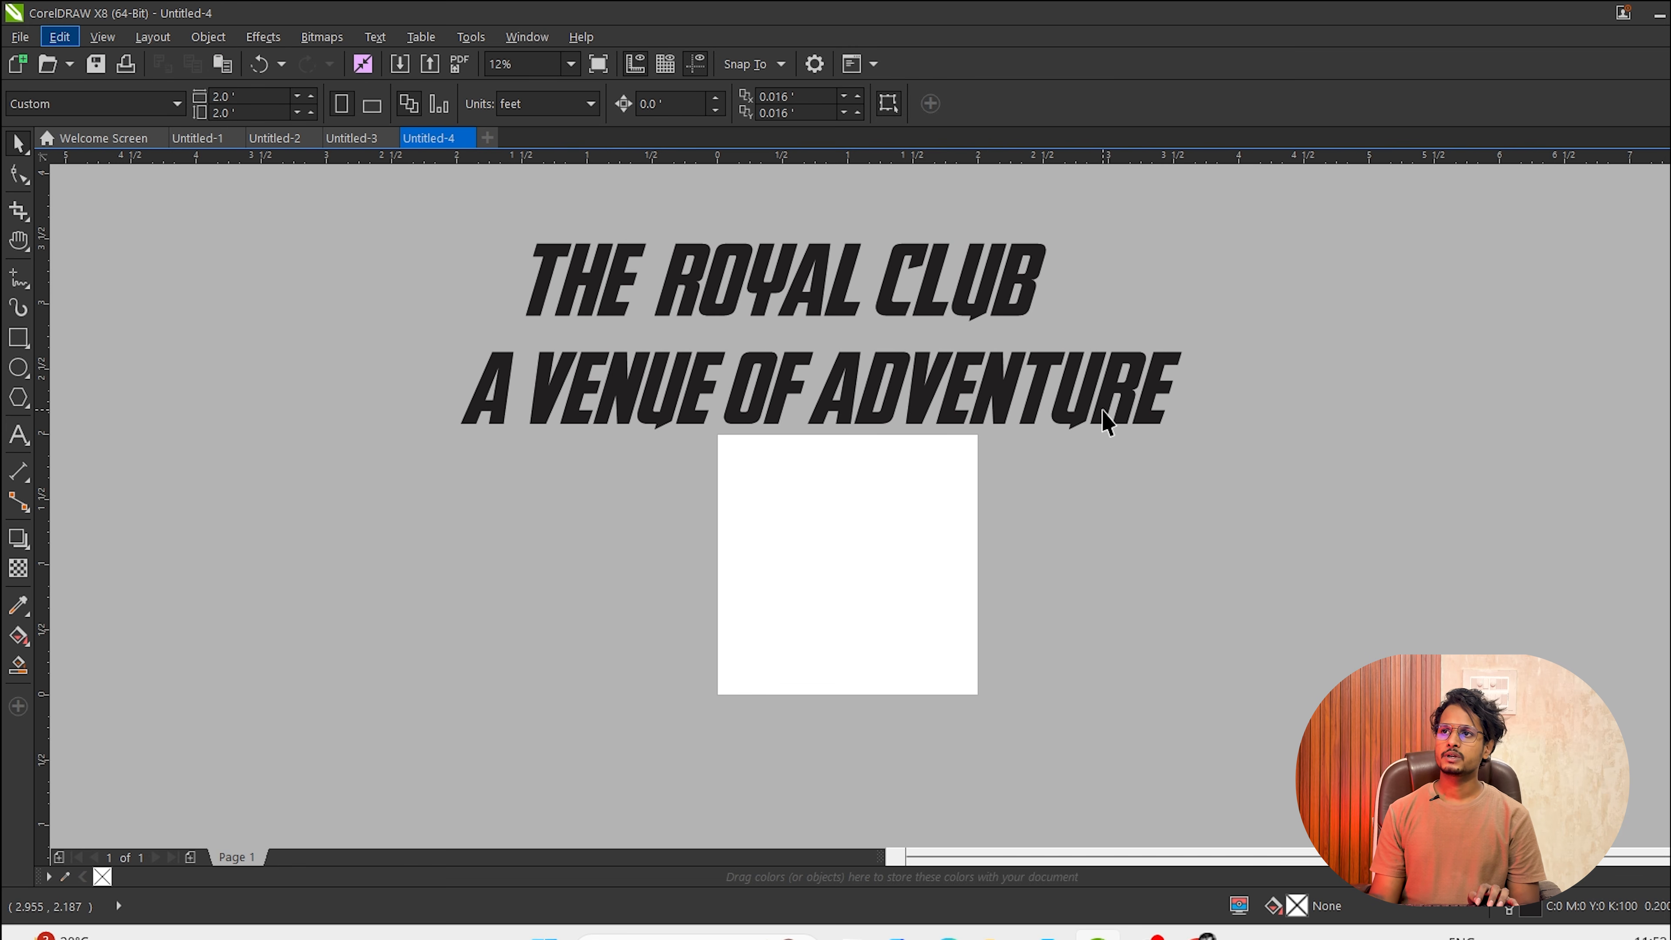
left_click(165, 33)
left_click(45, 8)
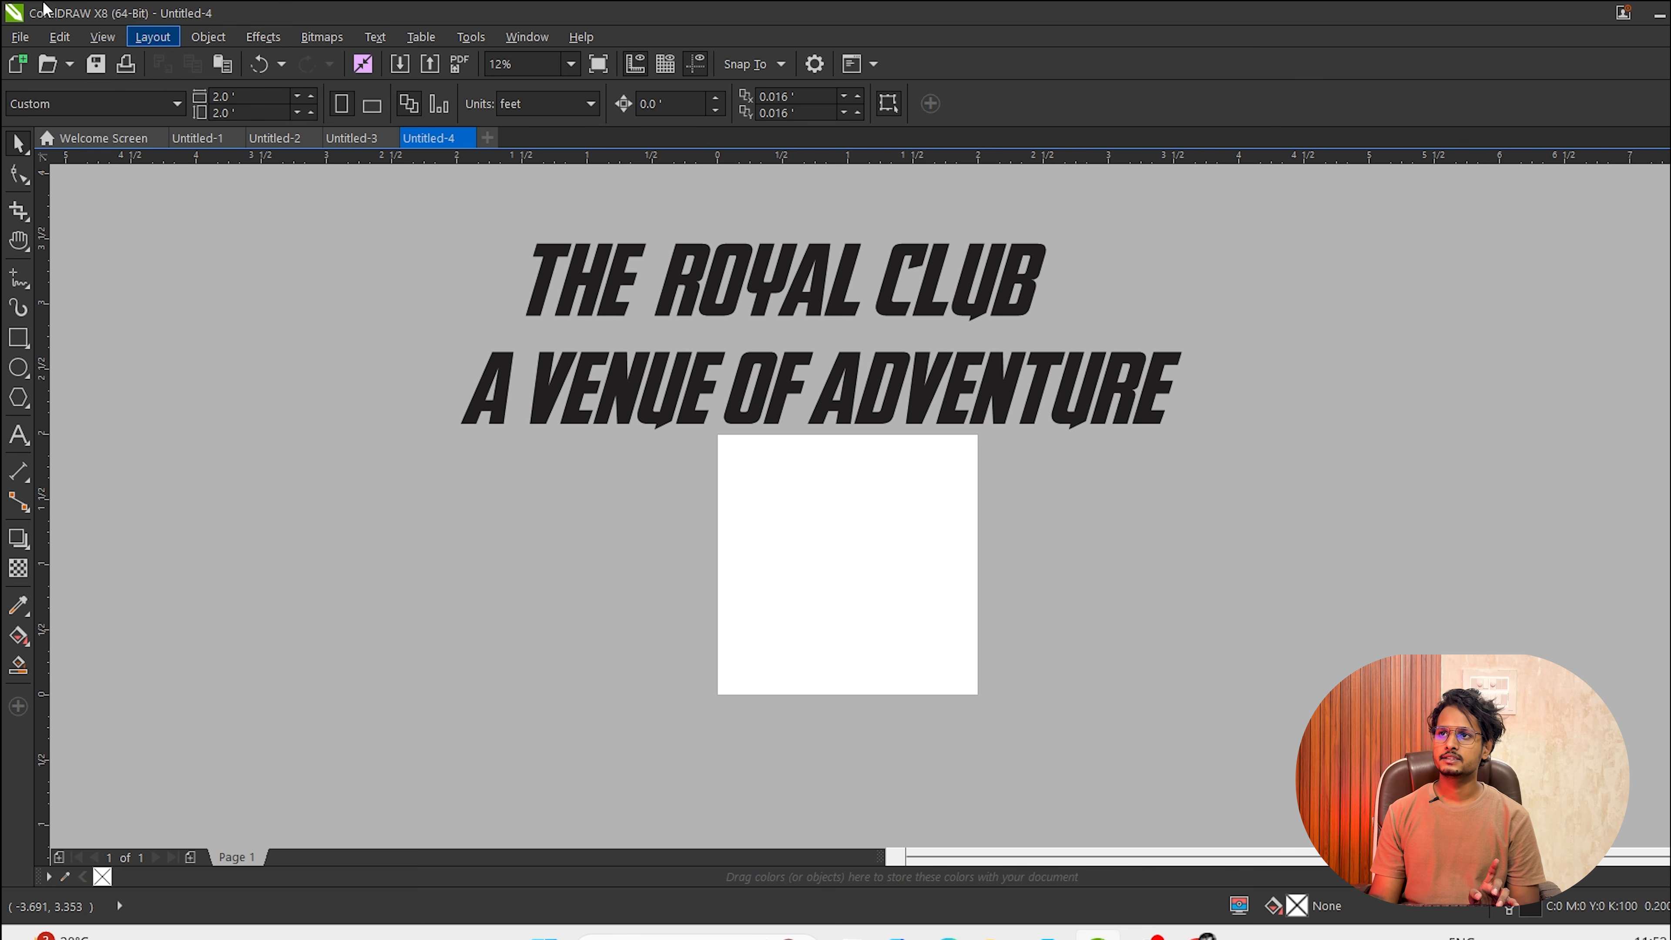
left_click(101, 33)
left_click(223, 586)
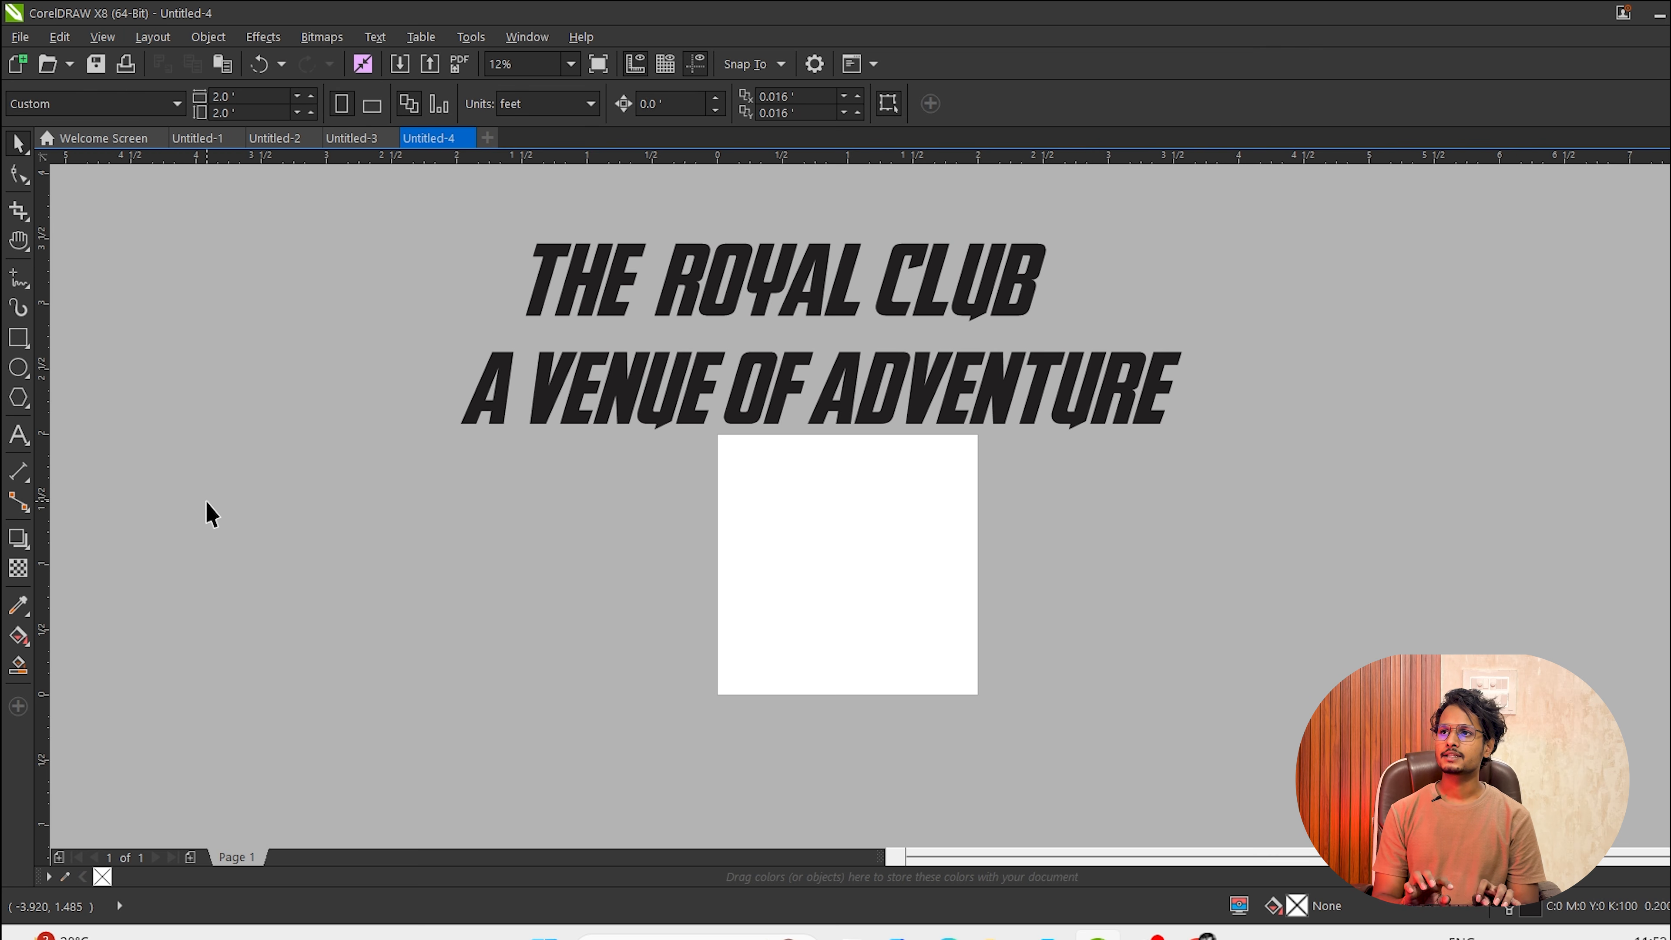
key("alt+l")
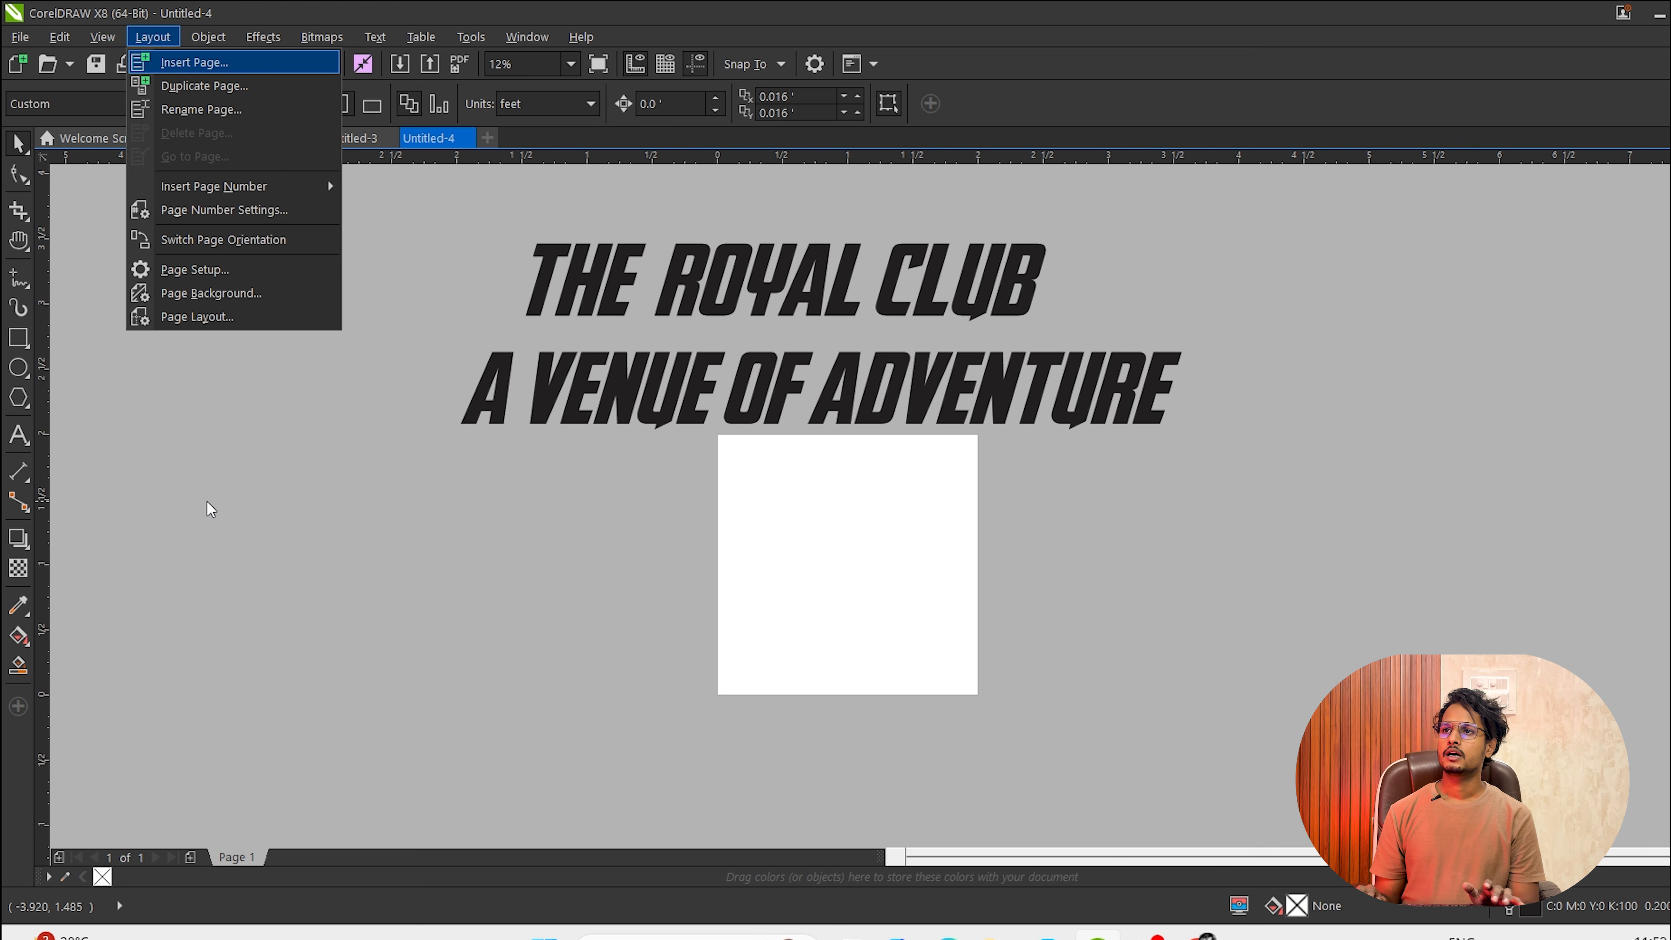
left_click(207, 502)
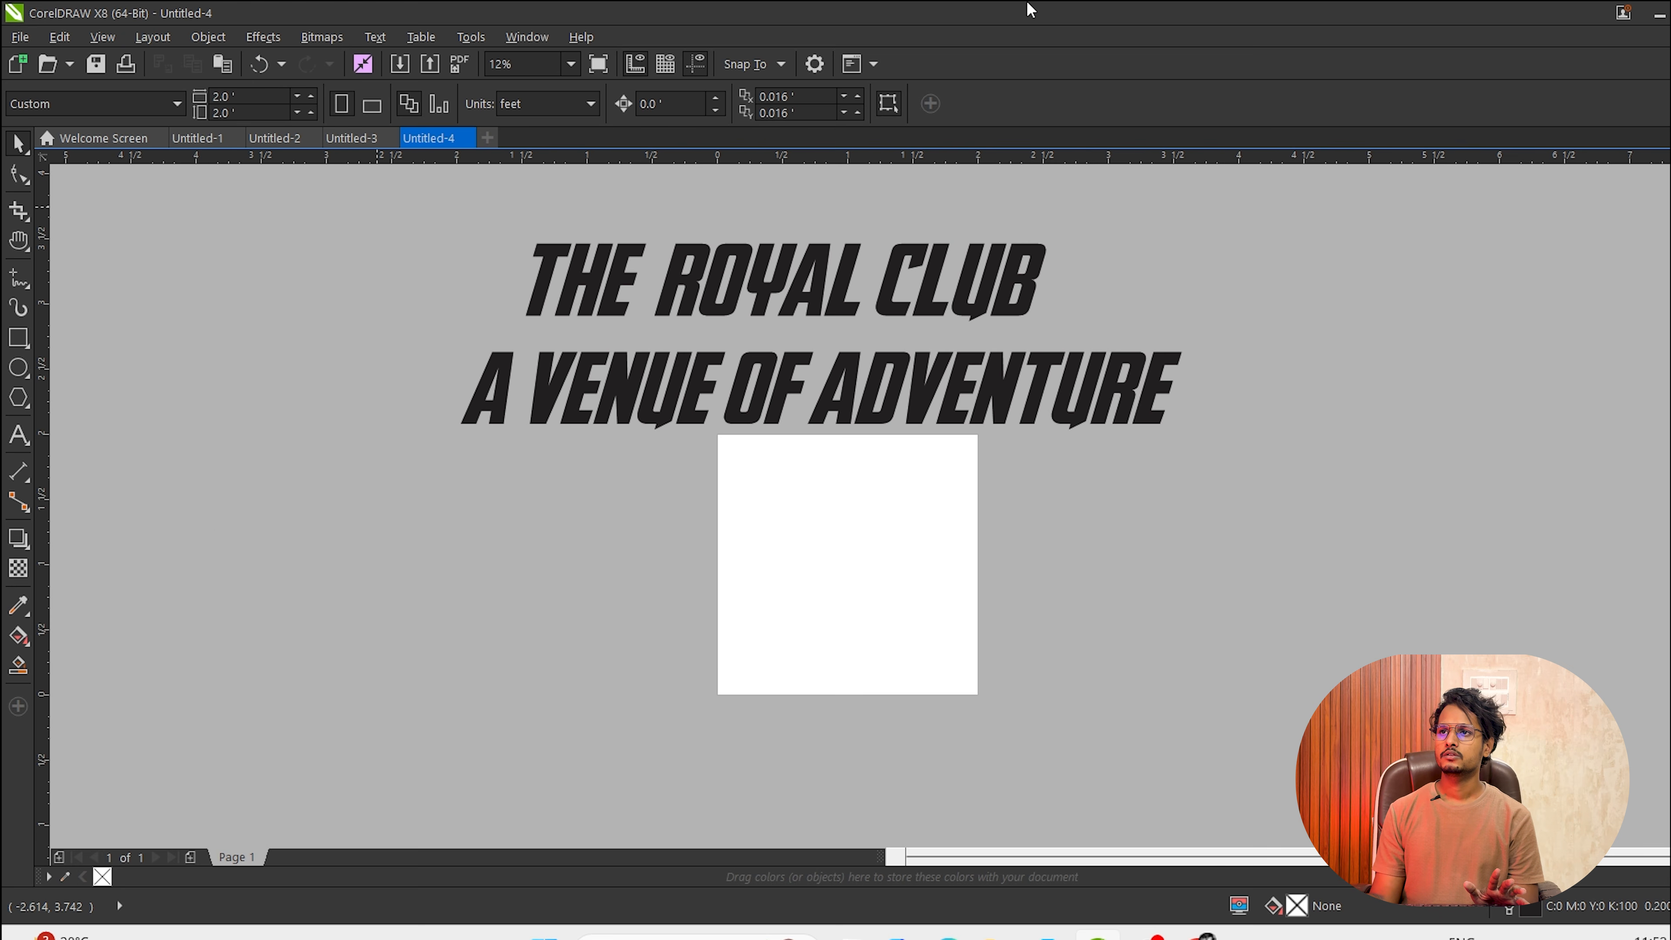
left_click(73, 38)
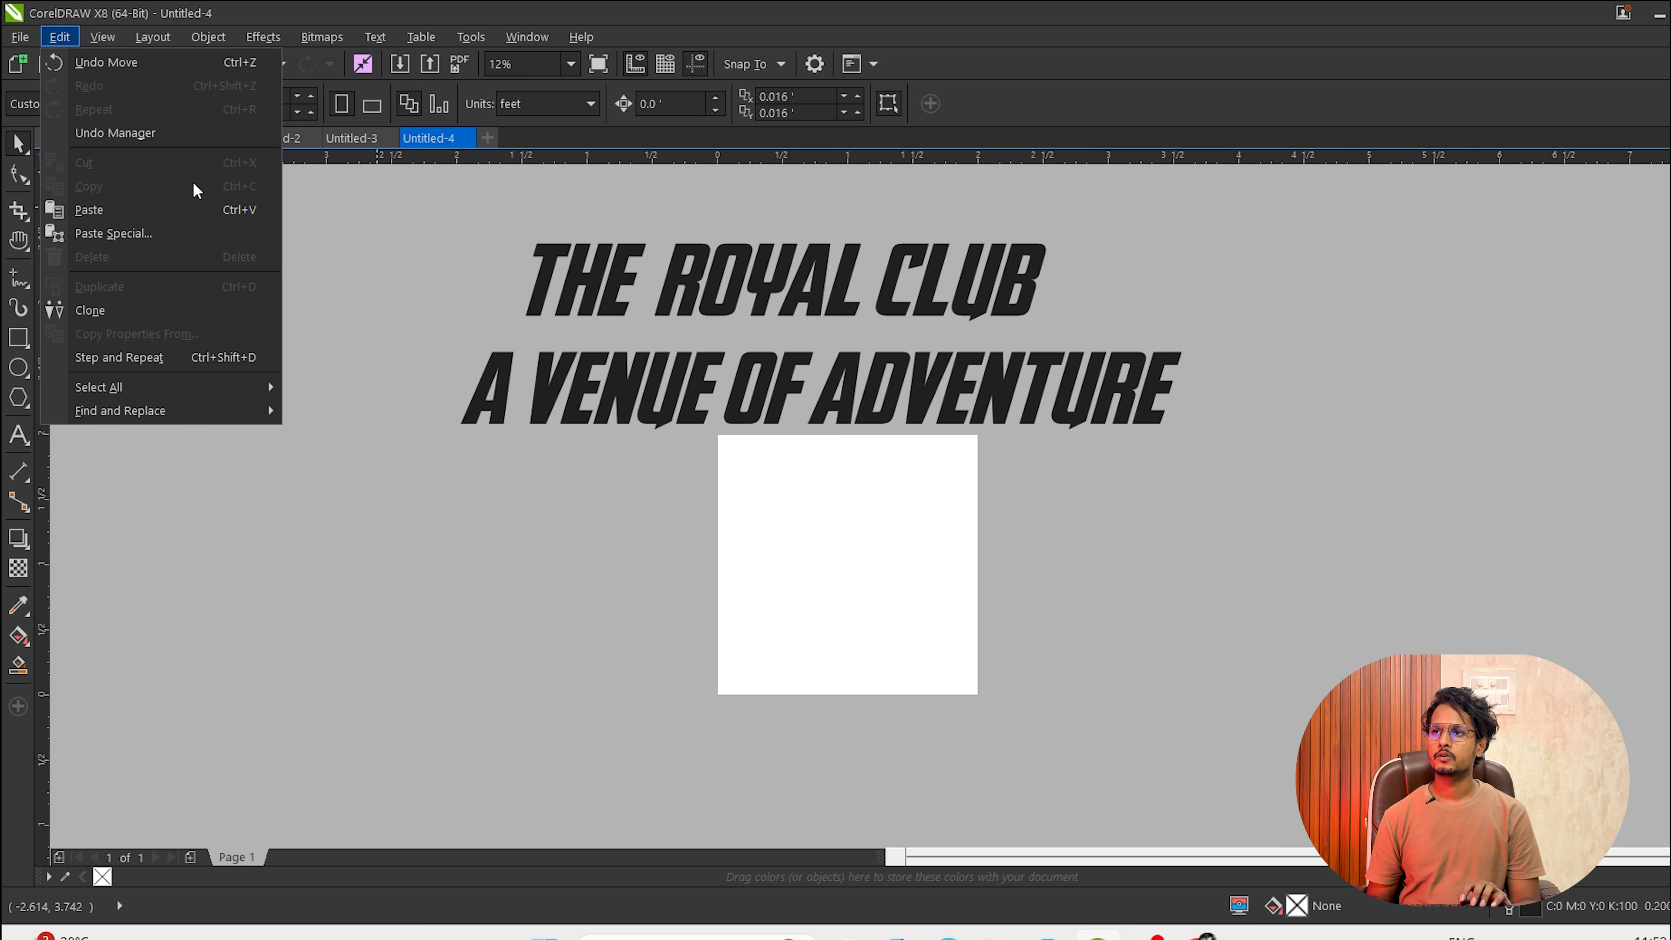
key("g")
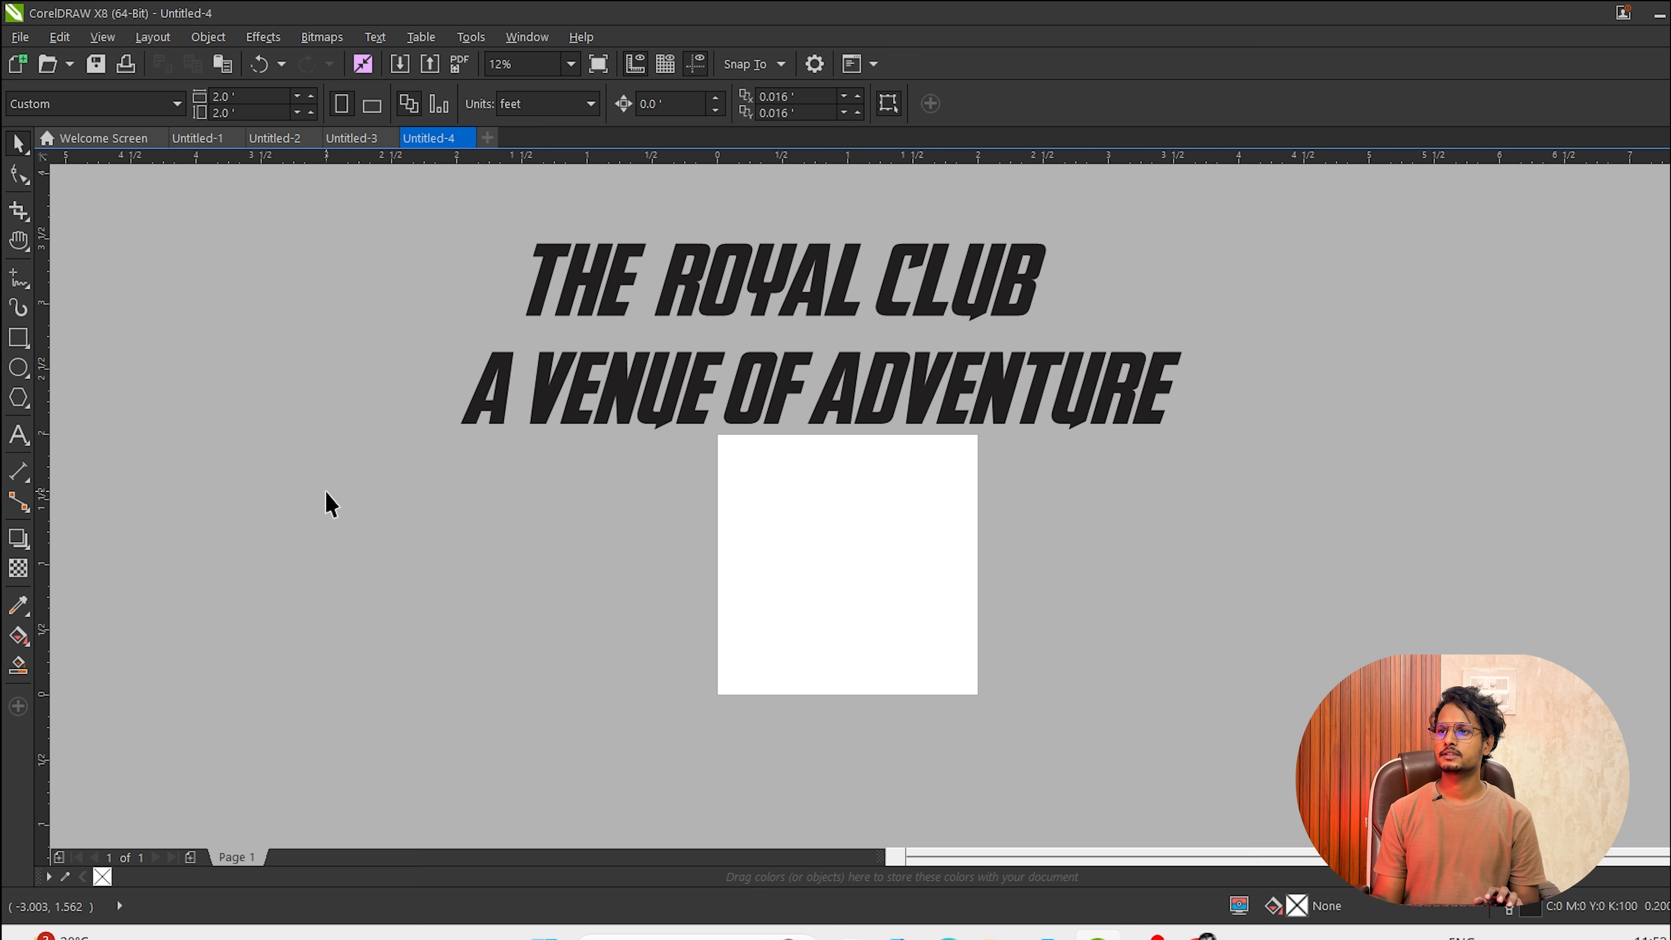
Draw a yellow rectangle about 5.47 ft by 0.85 ft below the tagline and move it to the left part of the page.
key("F6")
left_click_drag(620, 496, 1332, 606)
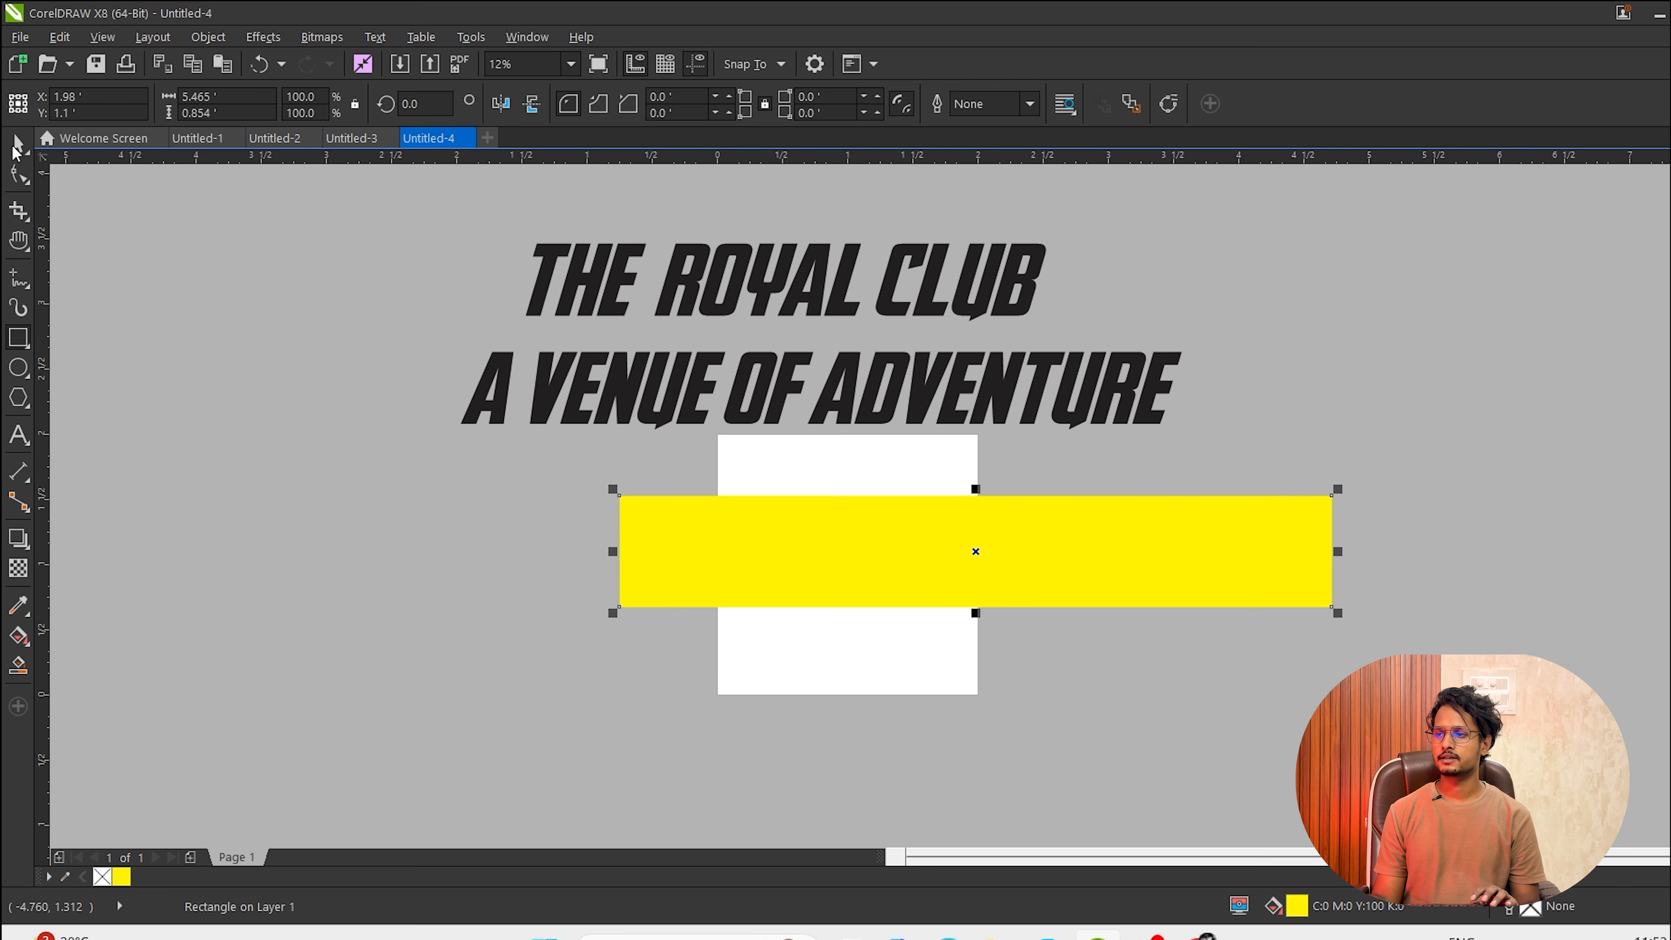
left_click(17, 143)
left_click_drag(990, 594, 594, 560)
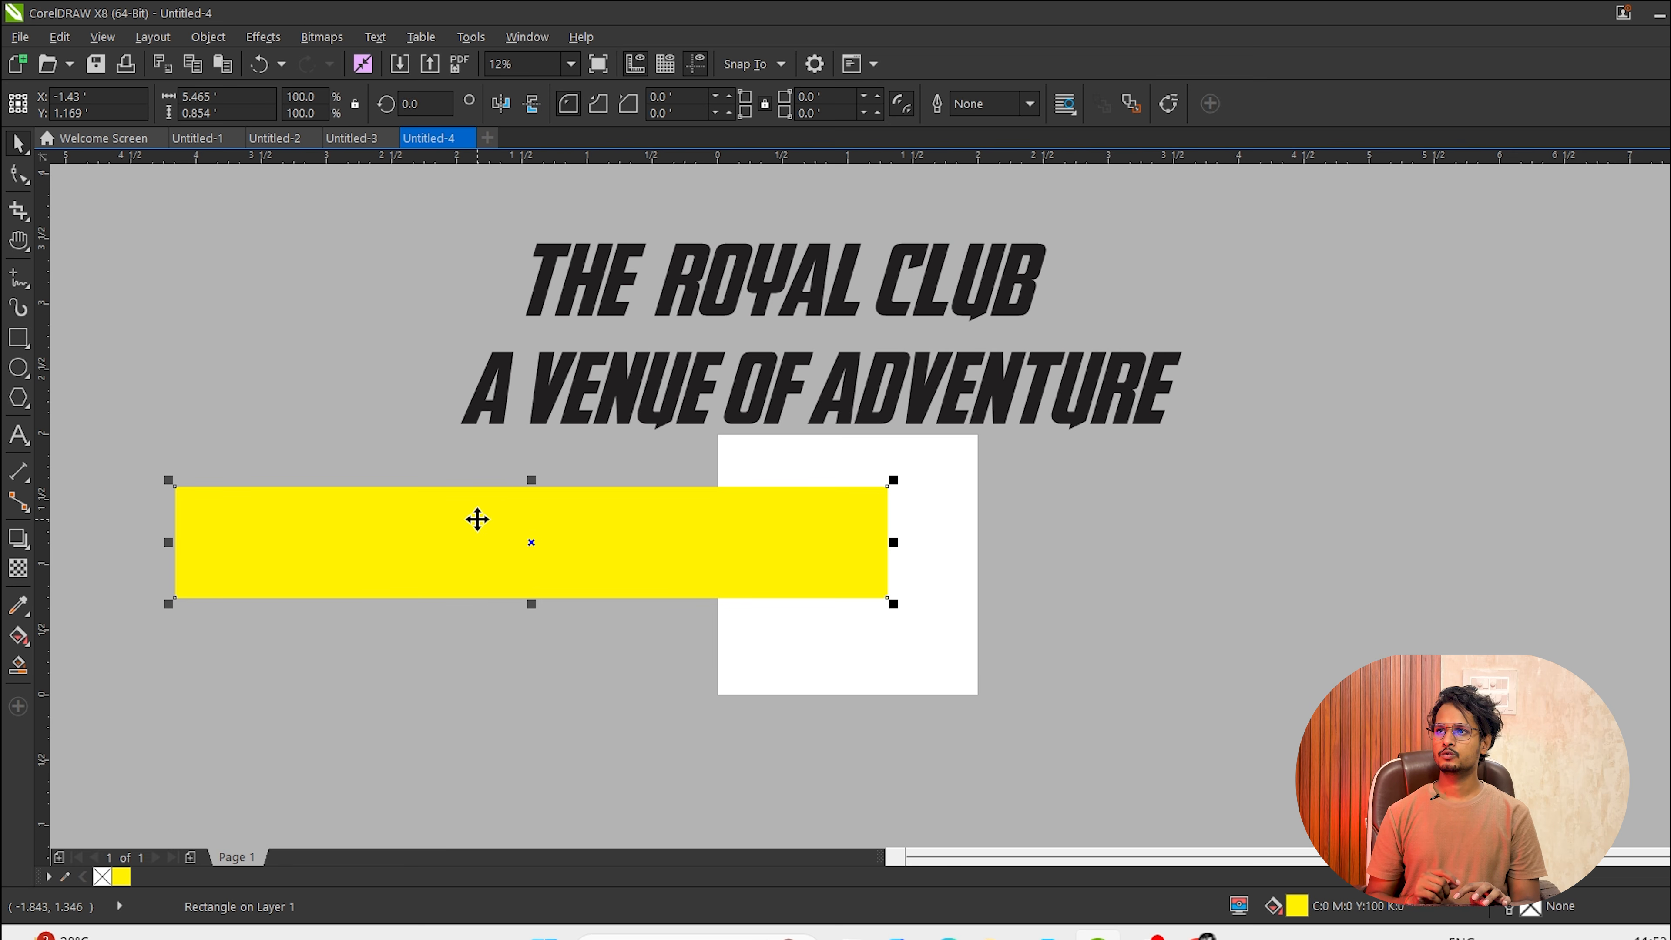
Convert the yellow rectangle to a 300 dpi CMYK bitmap with anti-aliasing and transparent background, and shift it slightly up and right.
key("alt+b")
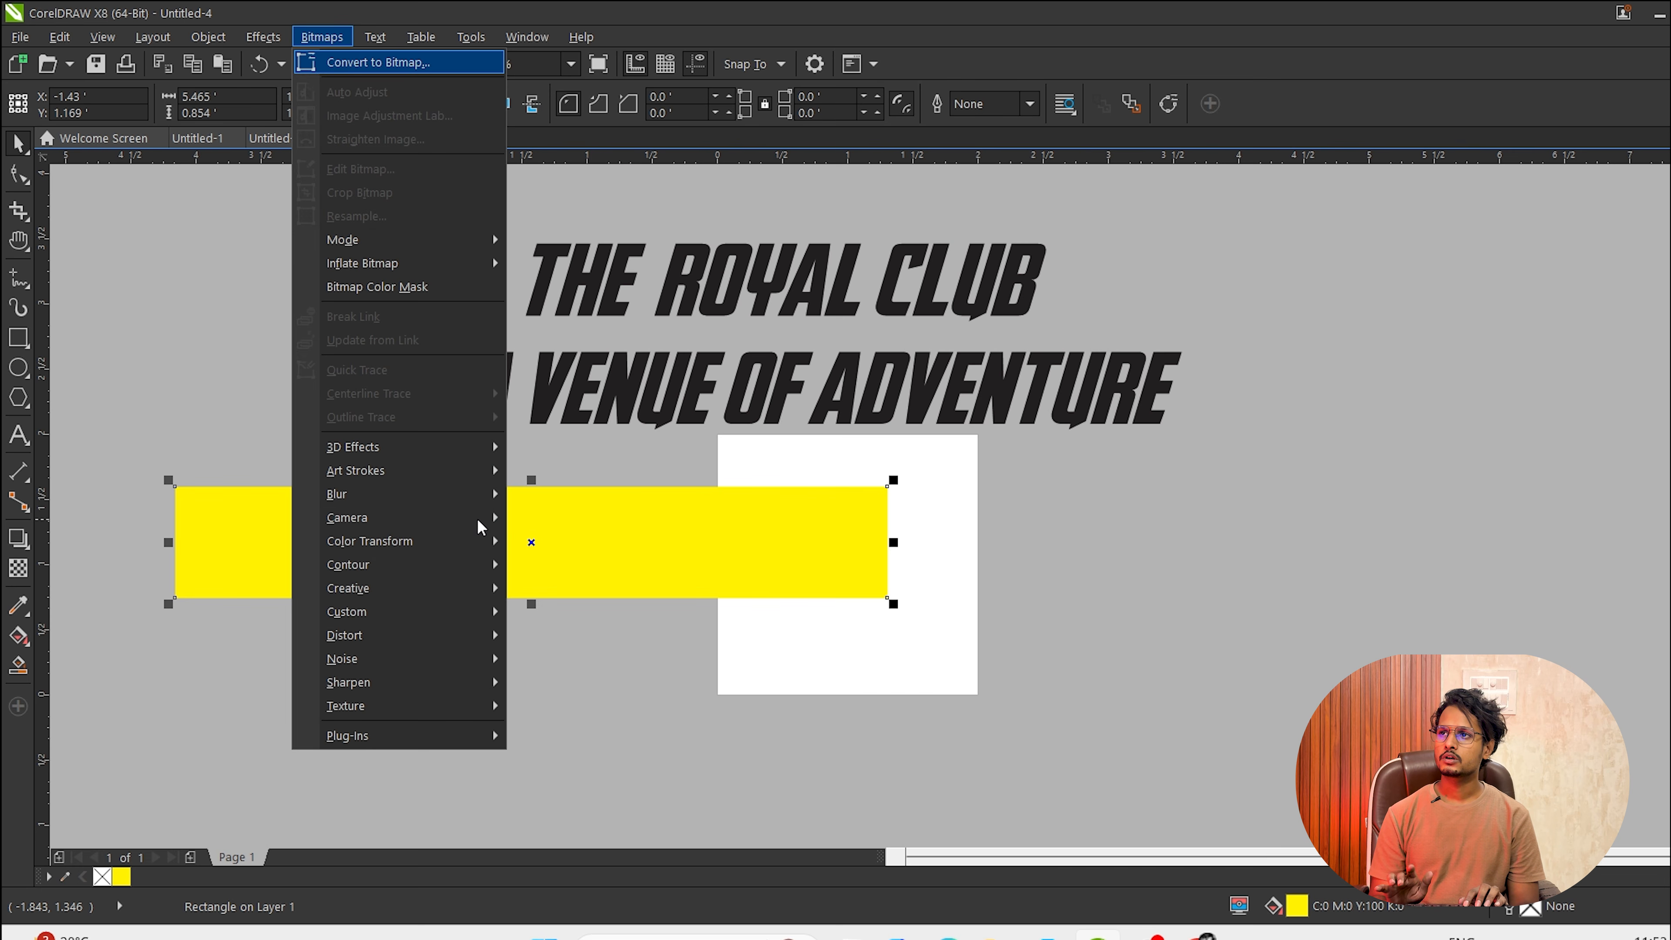
key("Return")
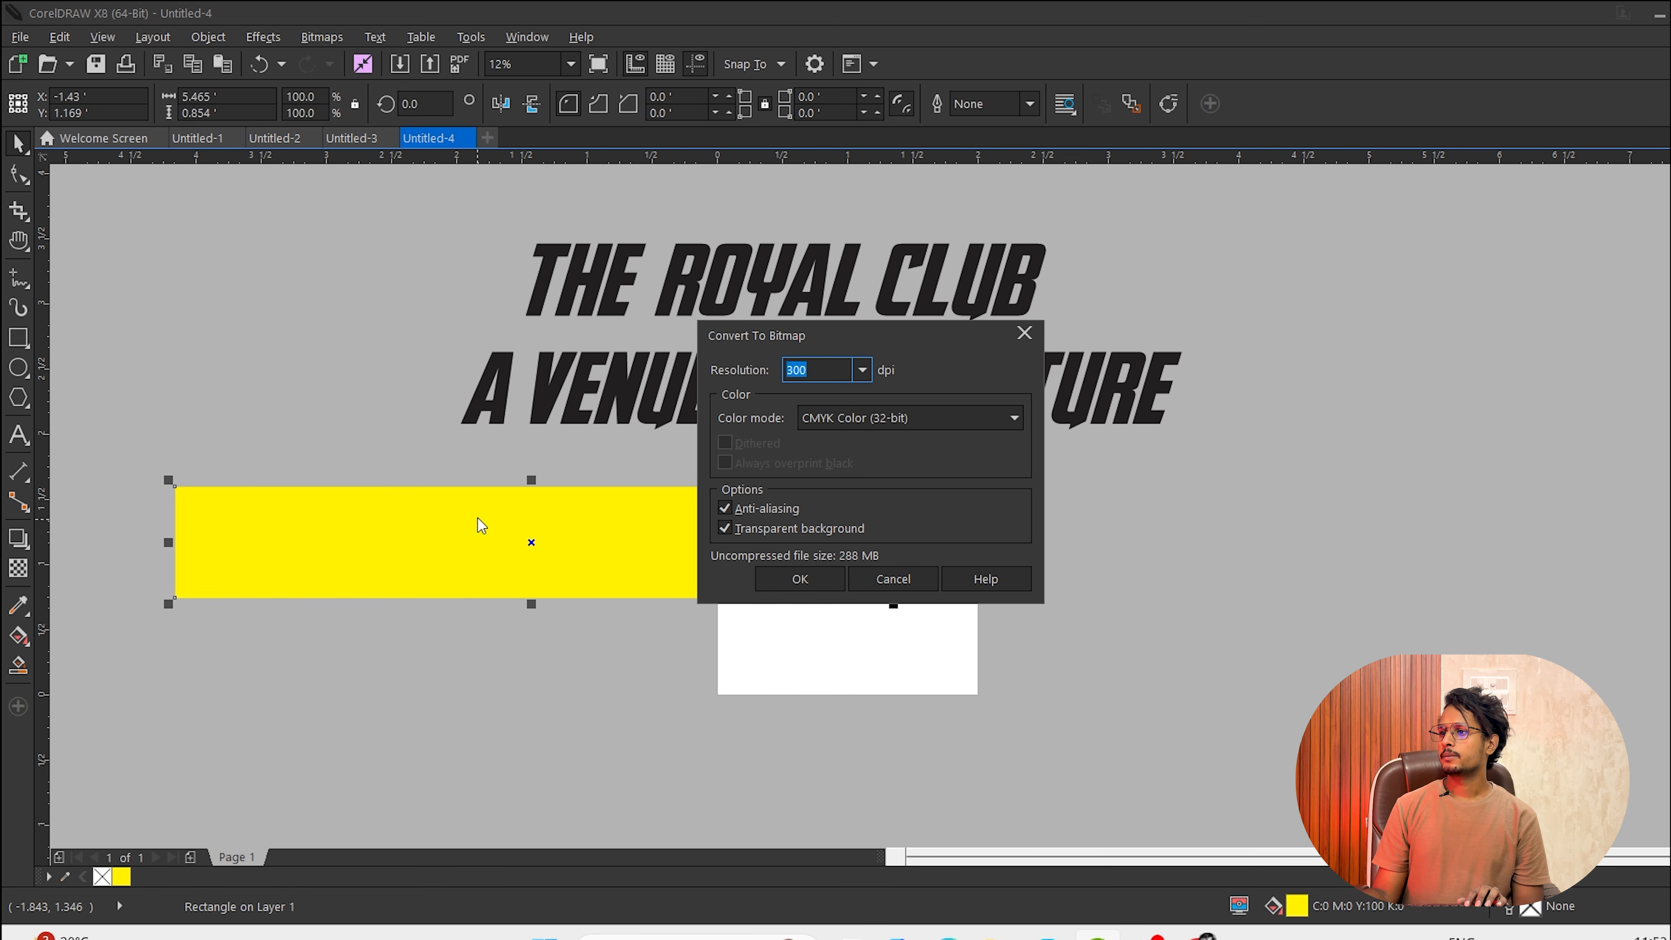
left_click(800, 579)
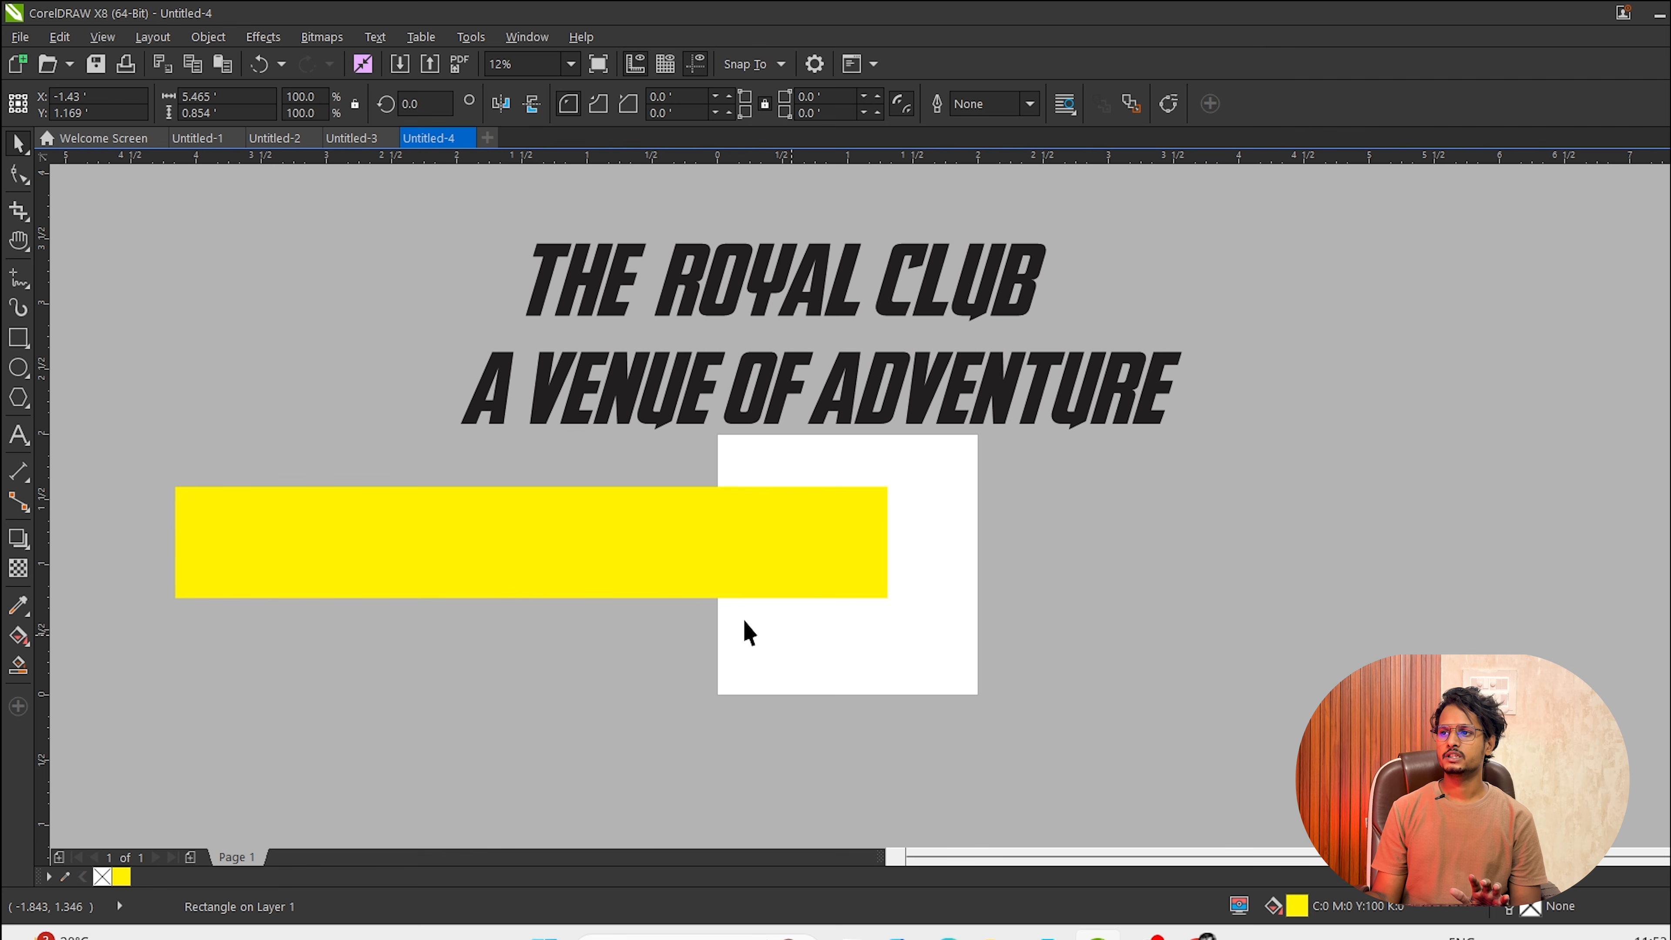
mouse_move(577, 527)
left_mouse_down()
mouse_move(742, 603)
mouse_move(529, 551)
mouse_move(548, 516)
left_mouse_up()
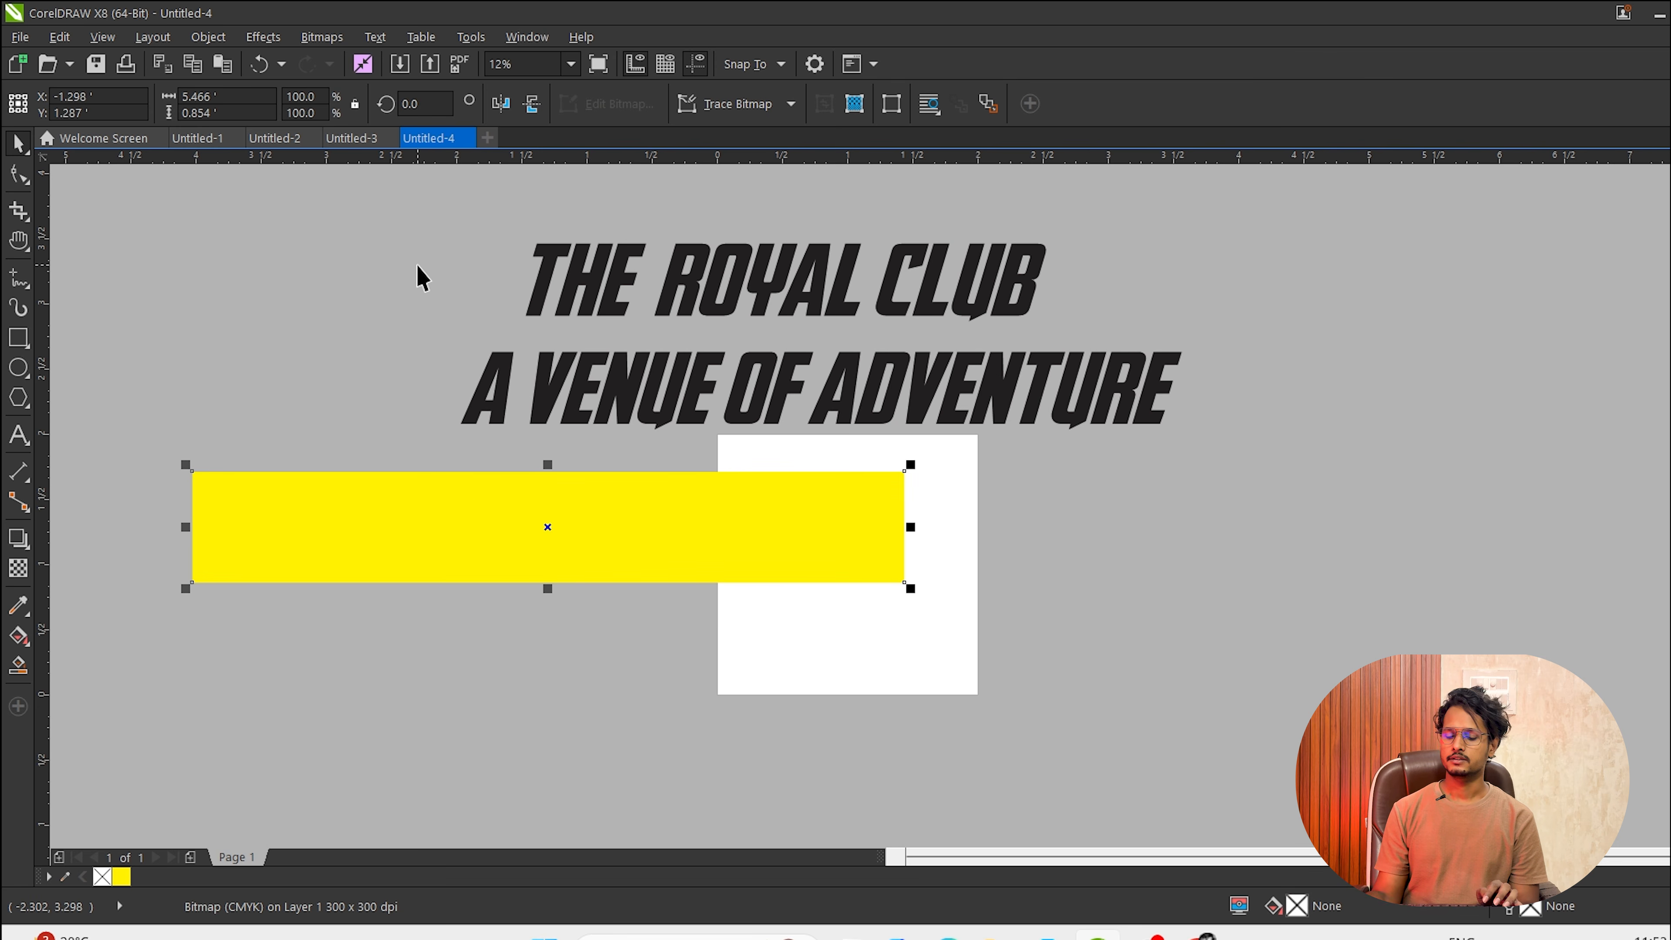
Apply a Gaussian Blur with a 57-pixel radius to the yellow bitmap.
key("alt+b")
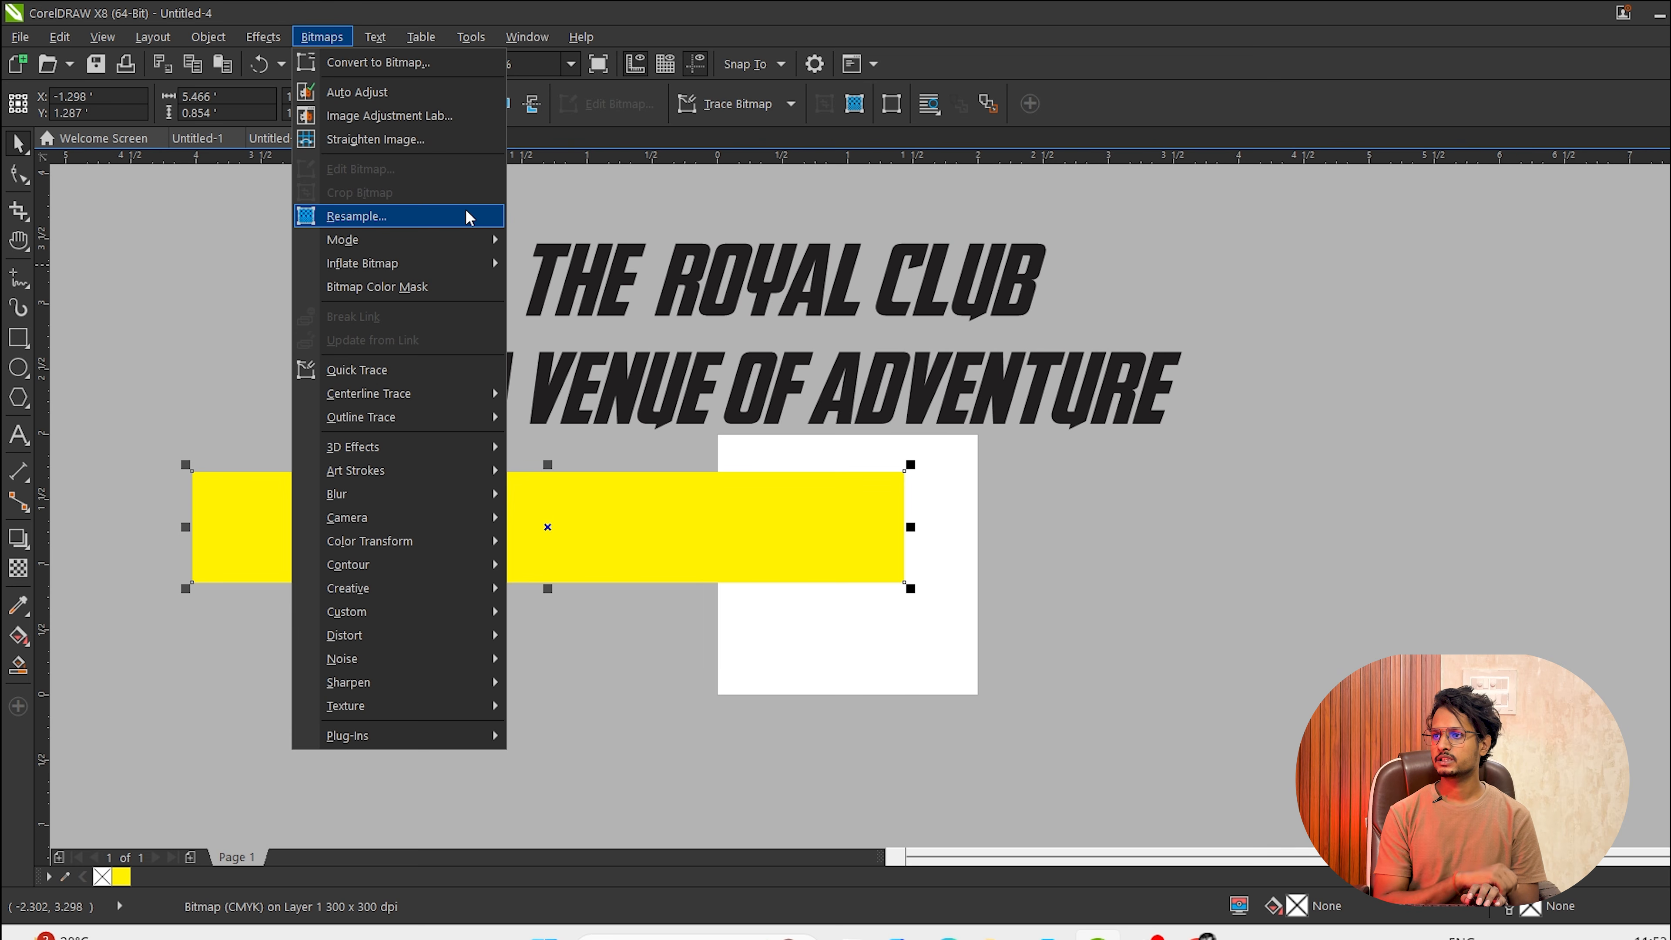
key("b")
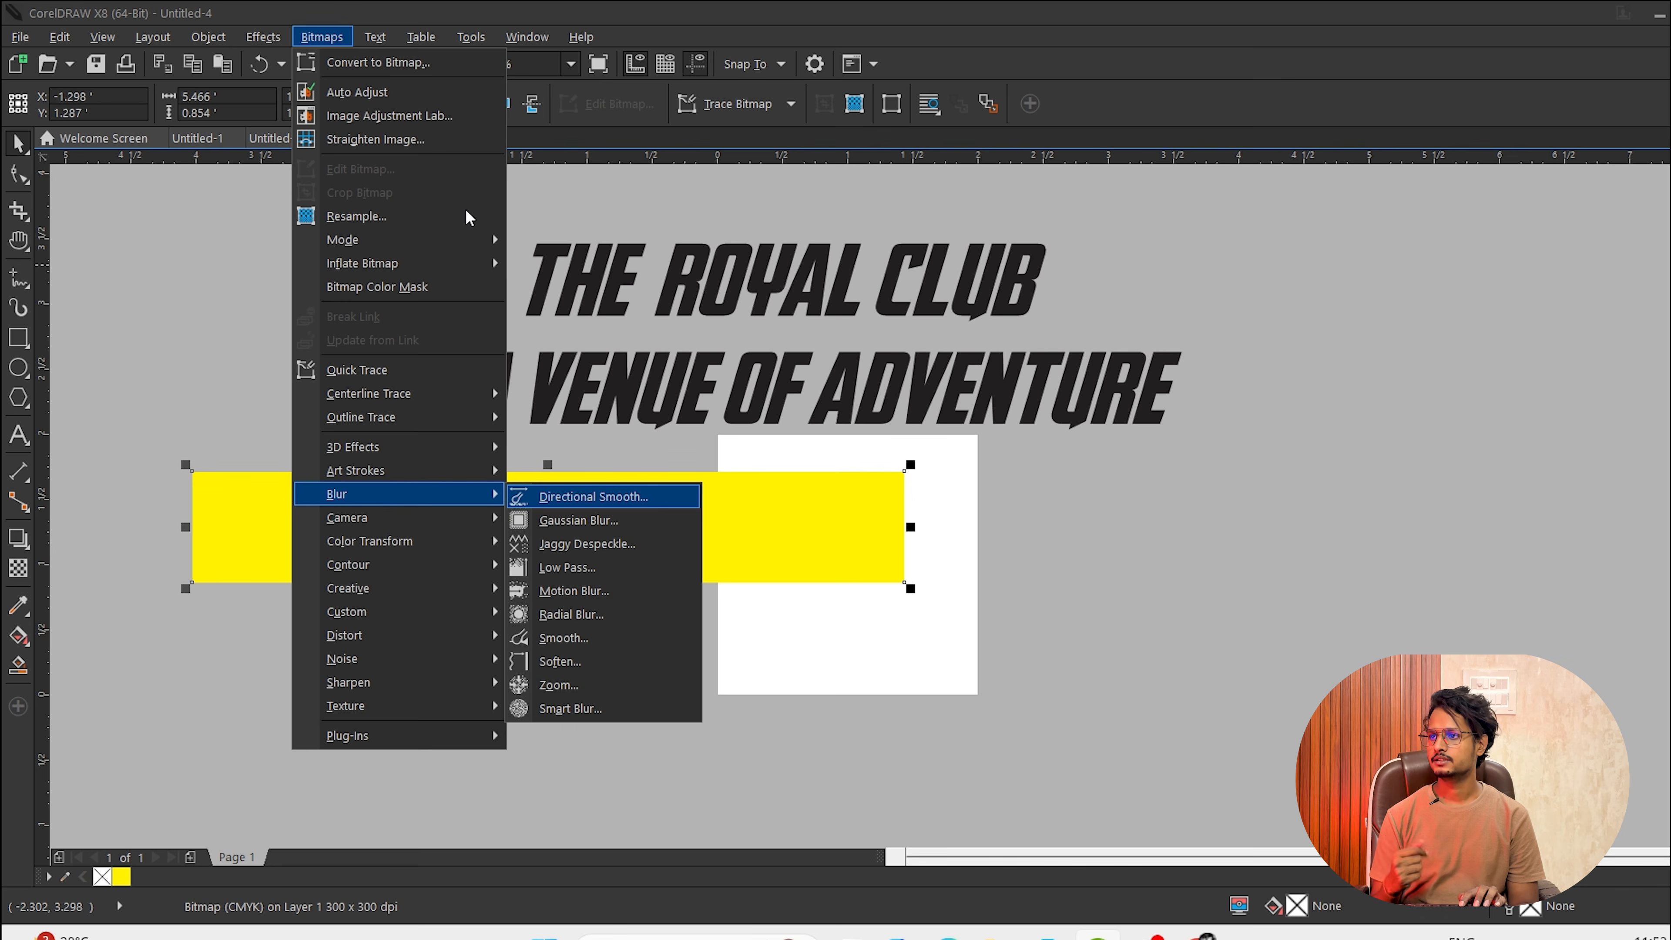
key("g")
left_click(802, 453)
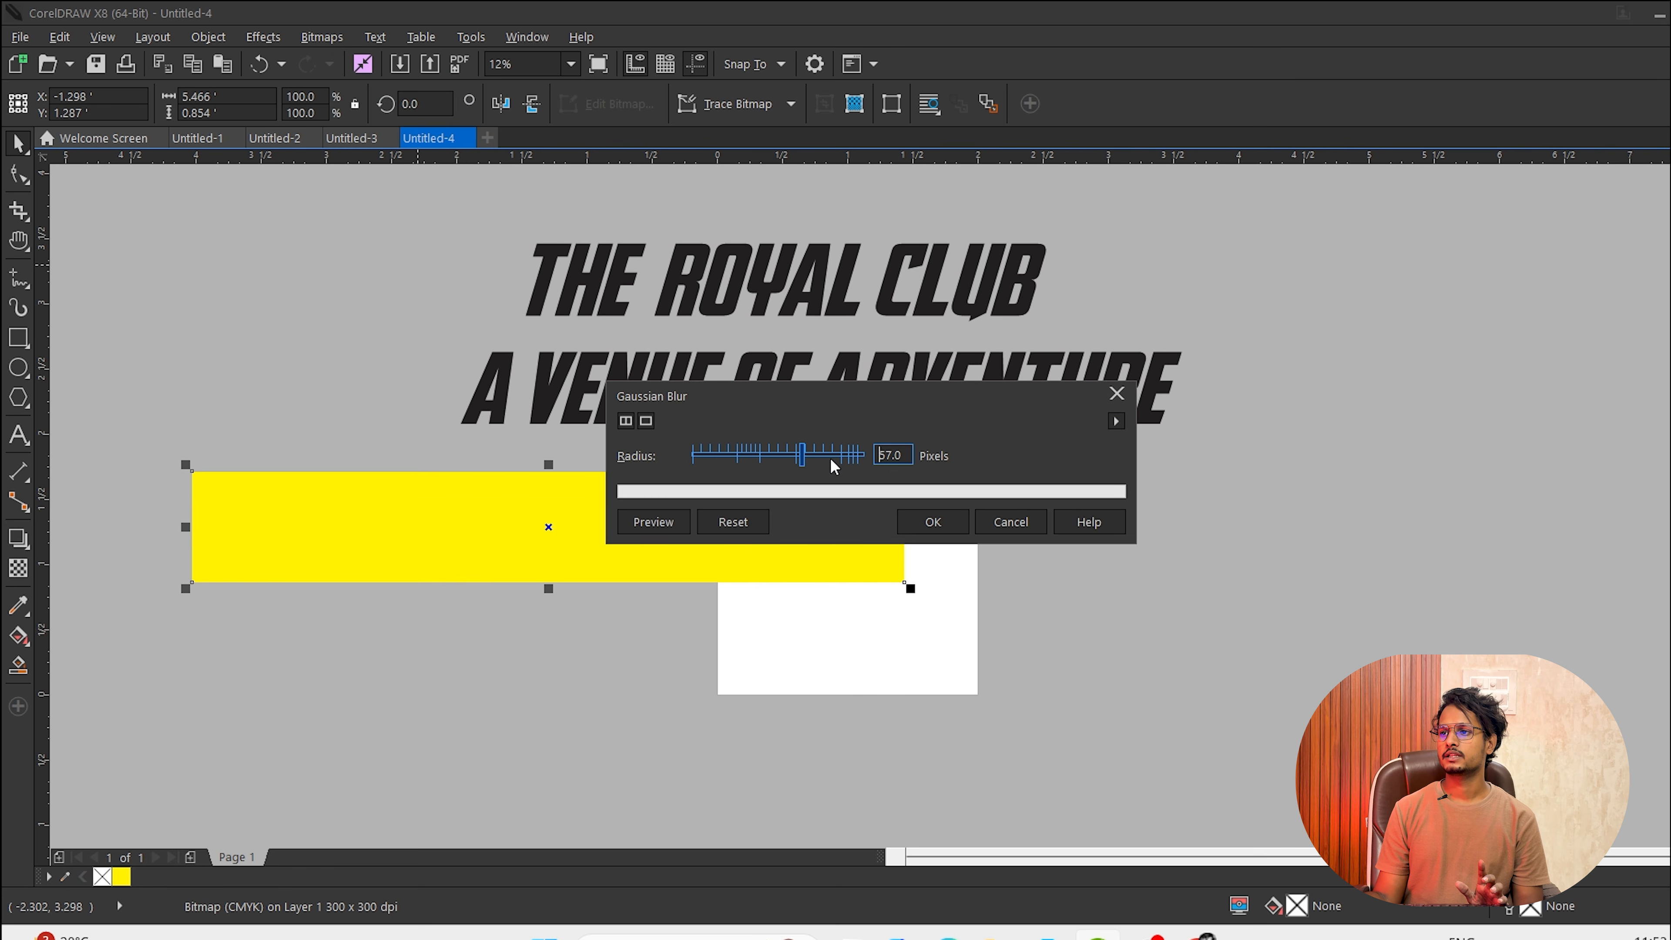
key("Return")
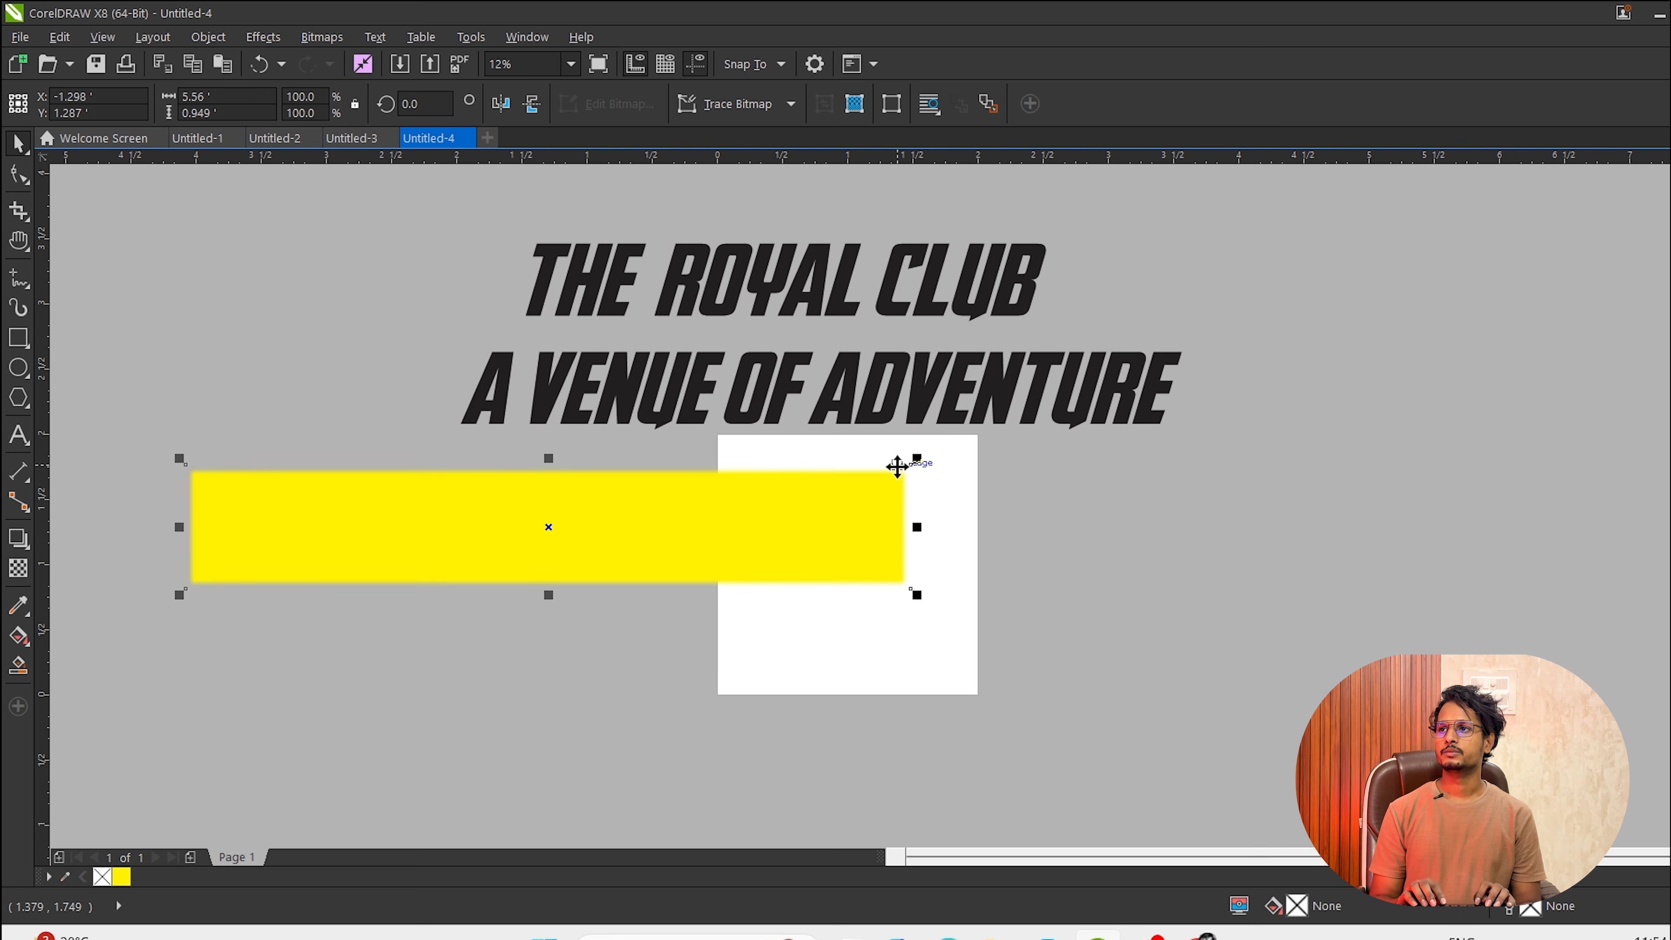
key("alt+b")
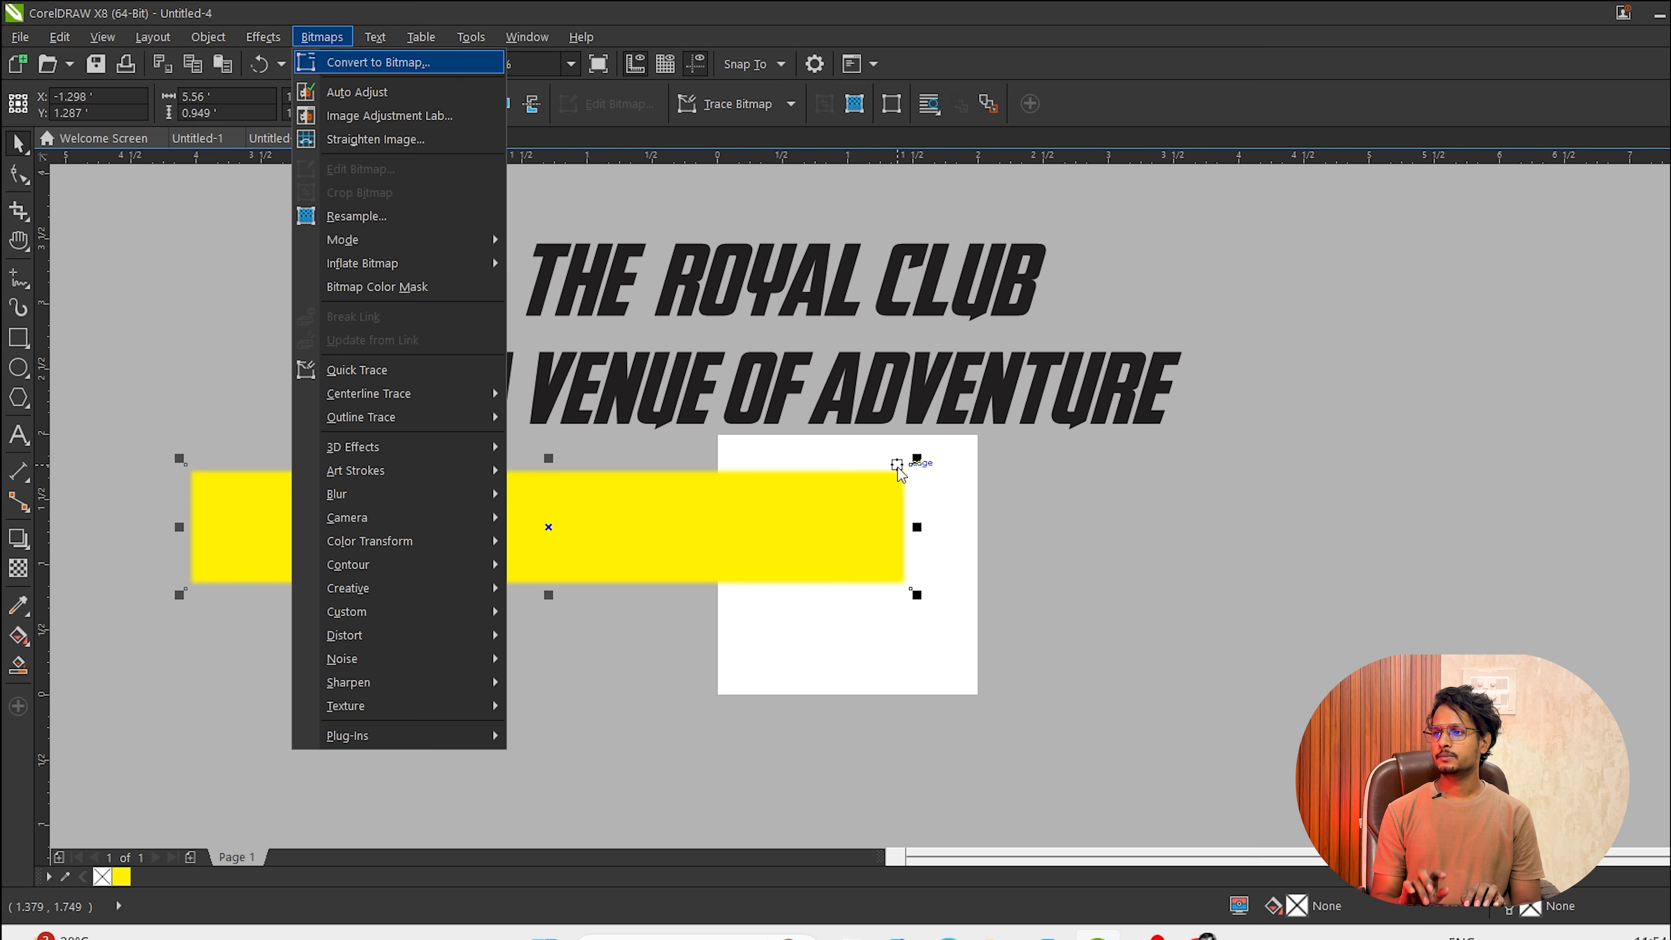
key("l")
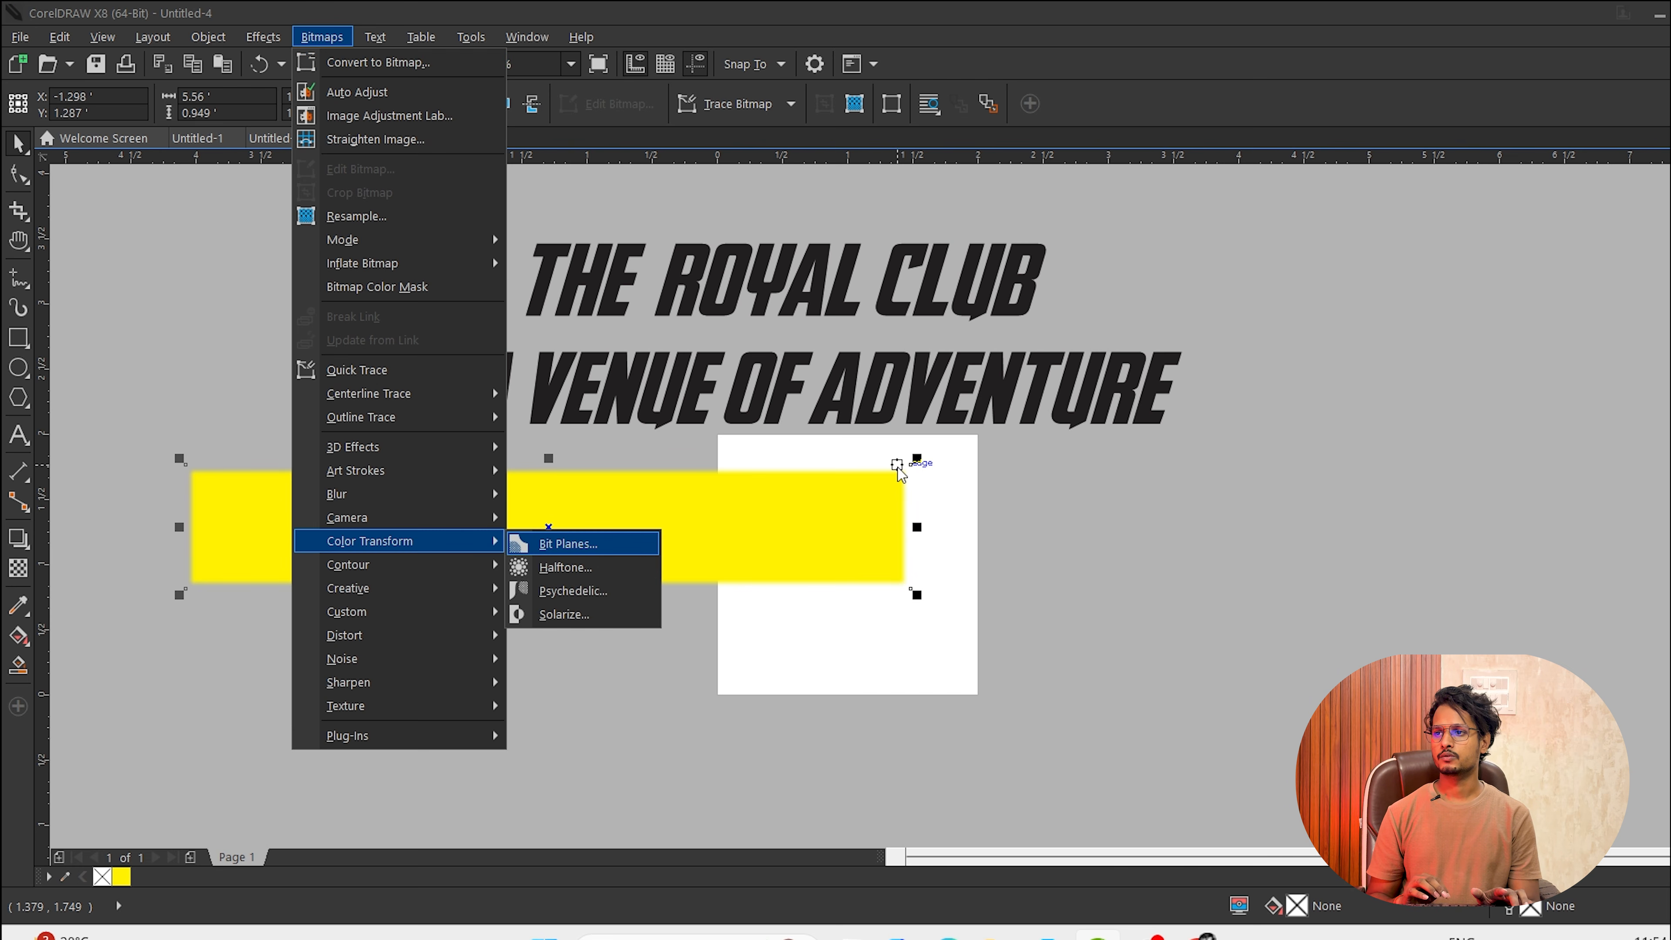
key("Escape")
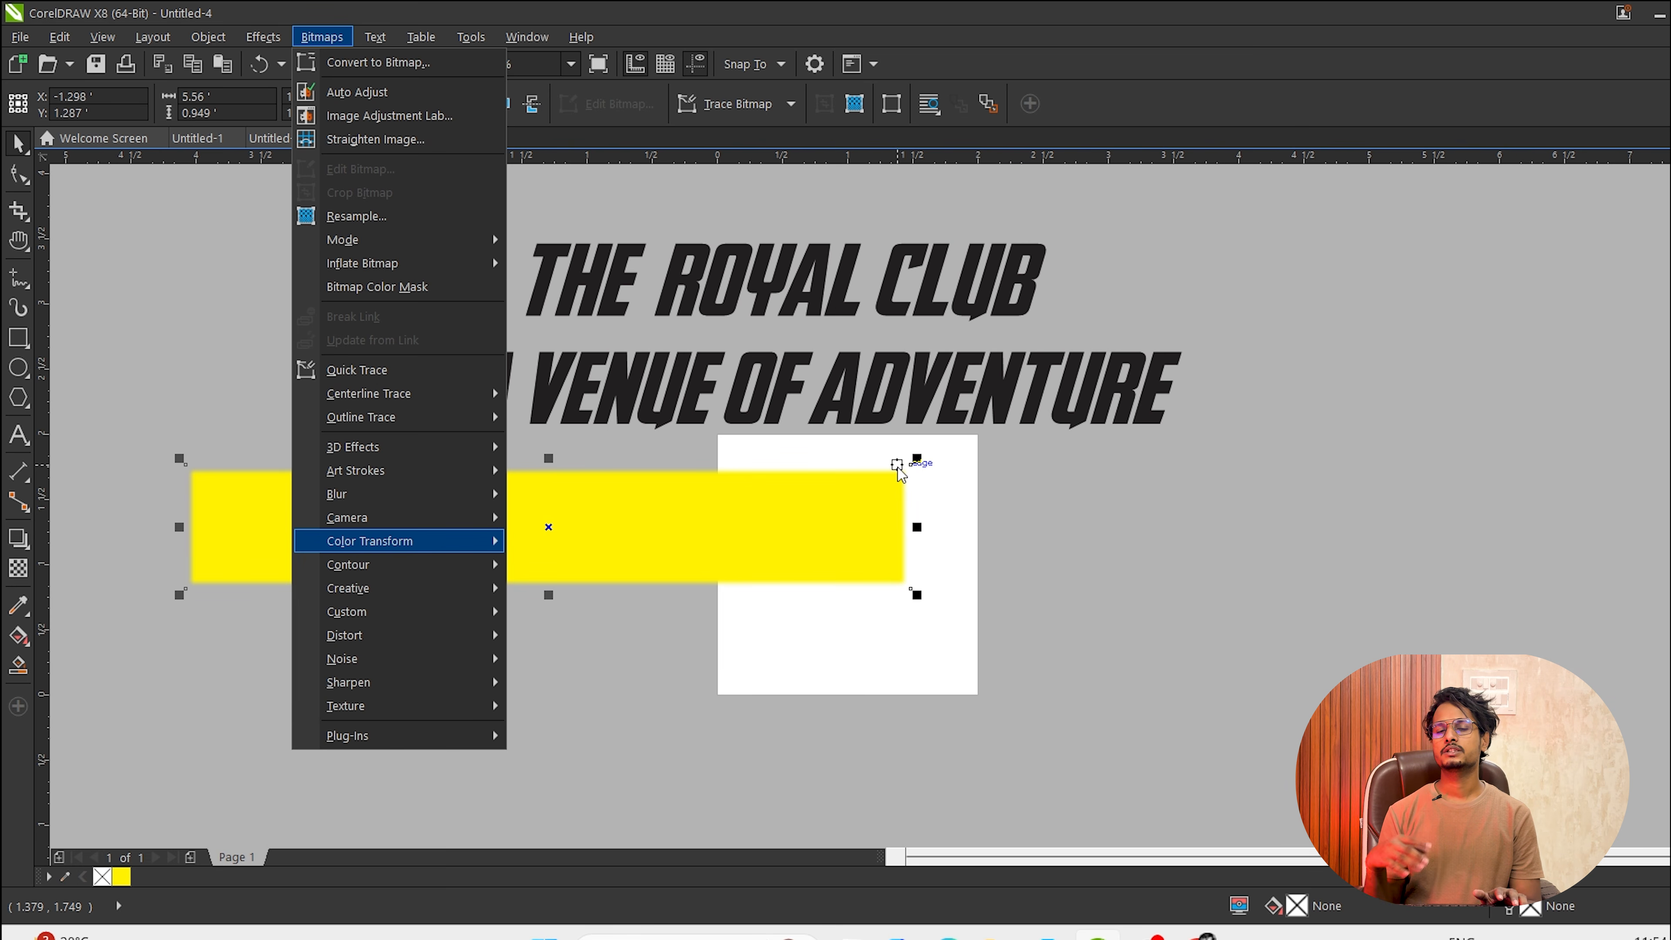
key("Escape")
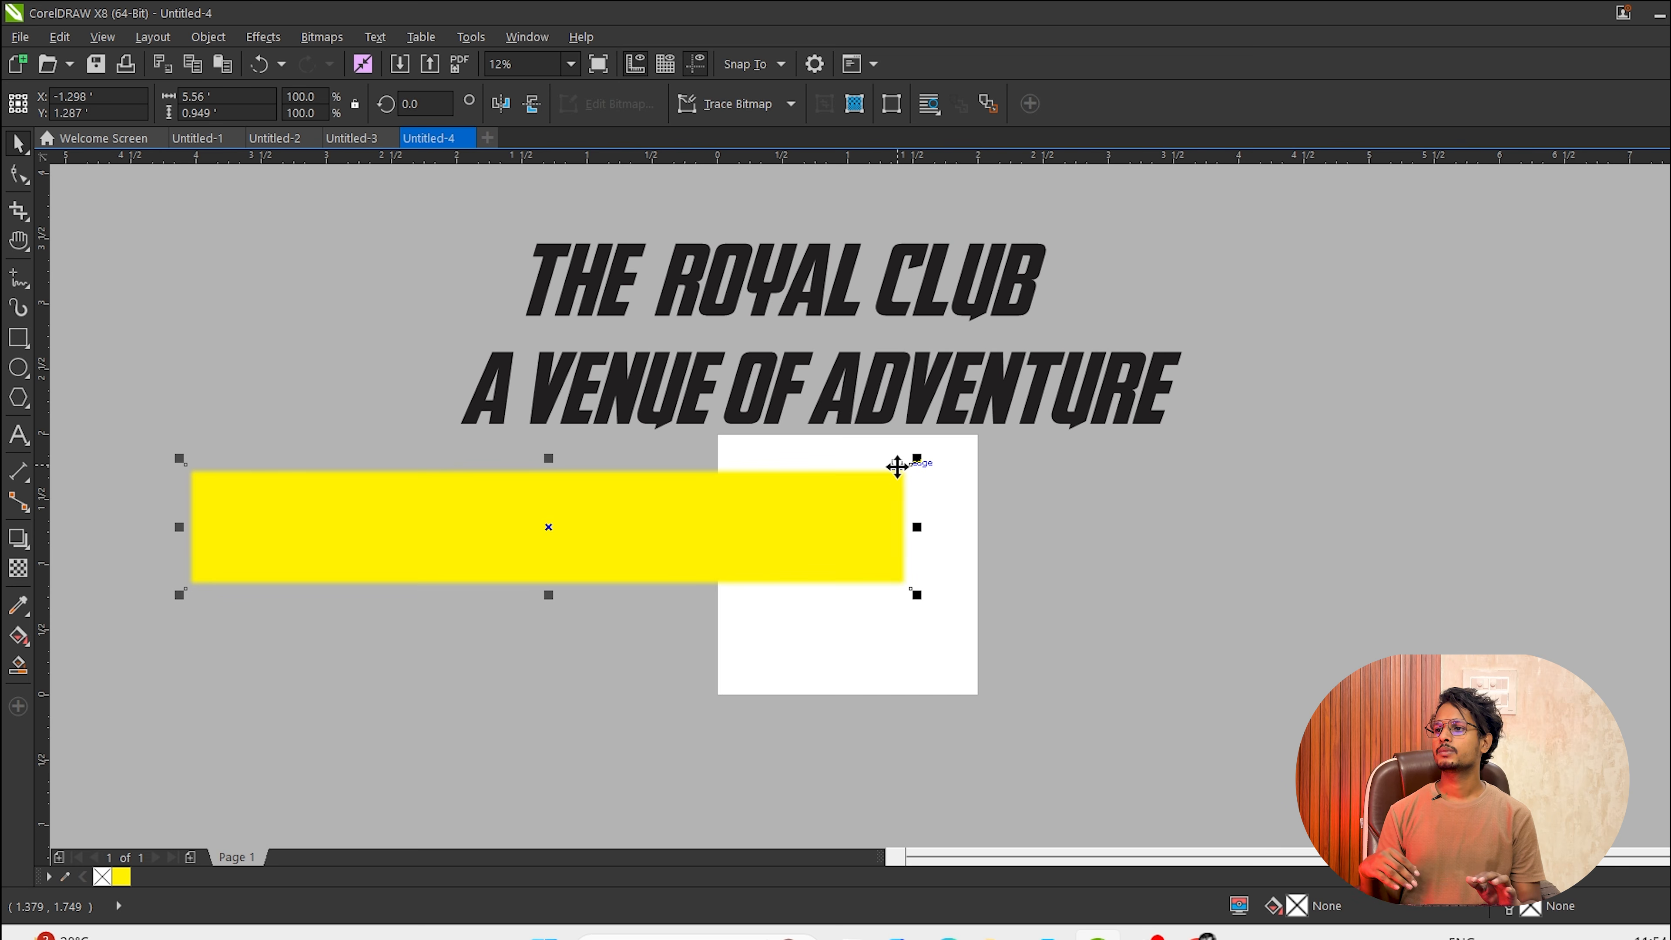
Delete the blurred yellow bitmap and draw a blue rectangle about 1.67 ft by 1.46 ft overlapping the page's lower-left area.
left_click(667, 500)
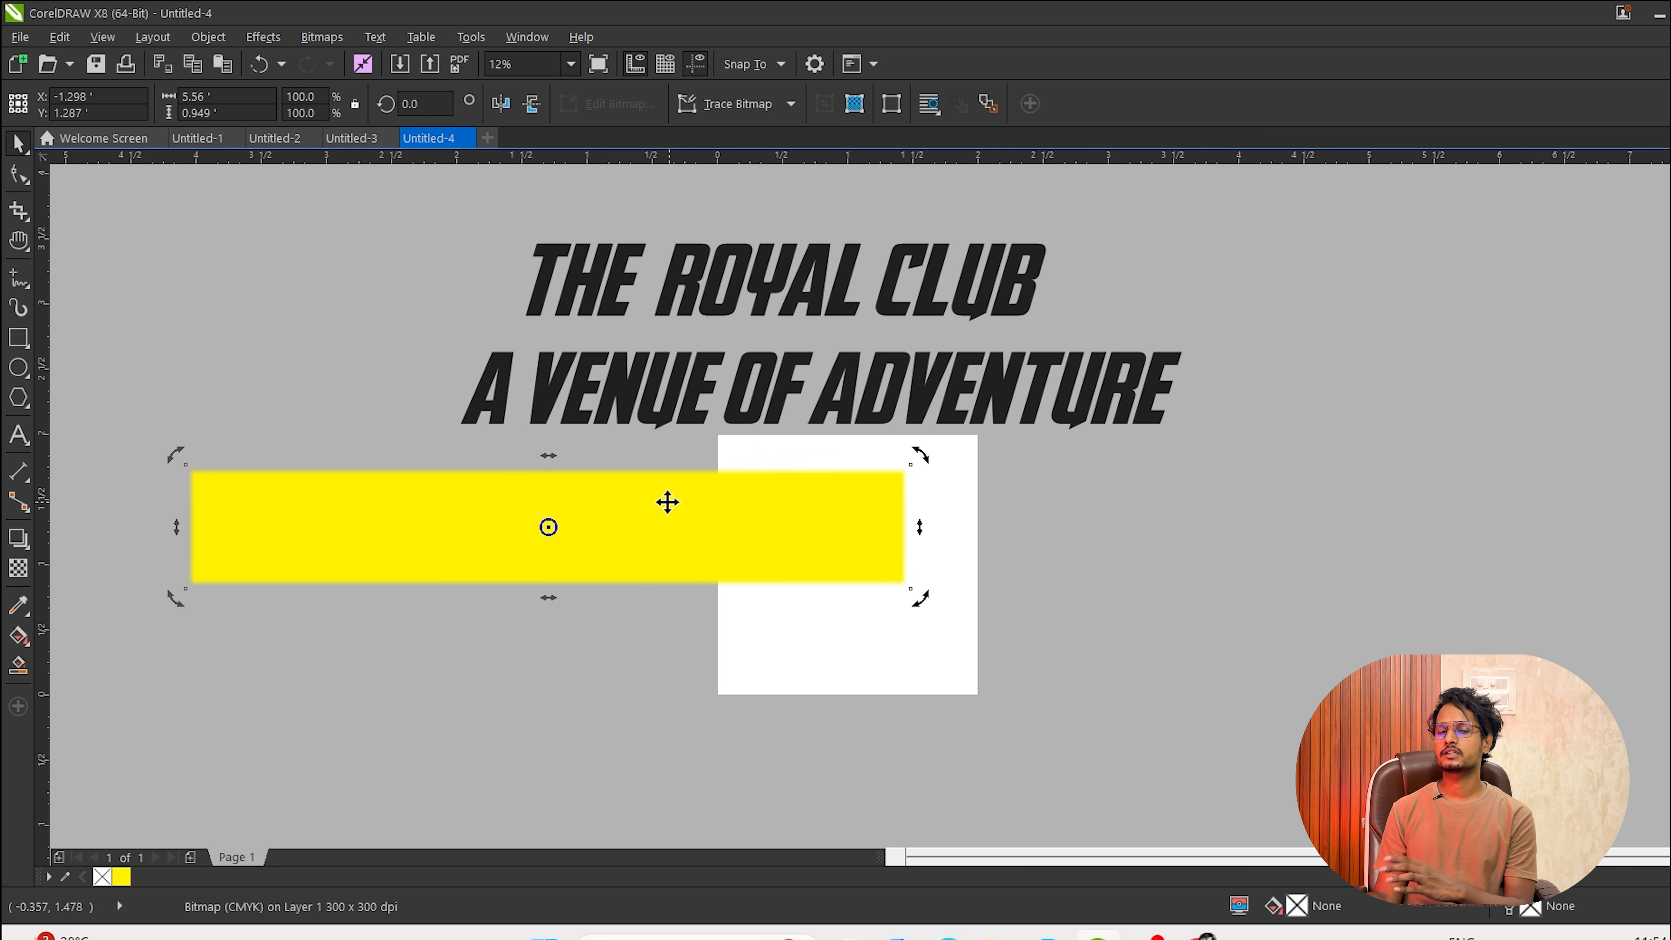
key("Delete")
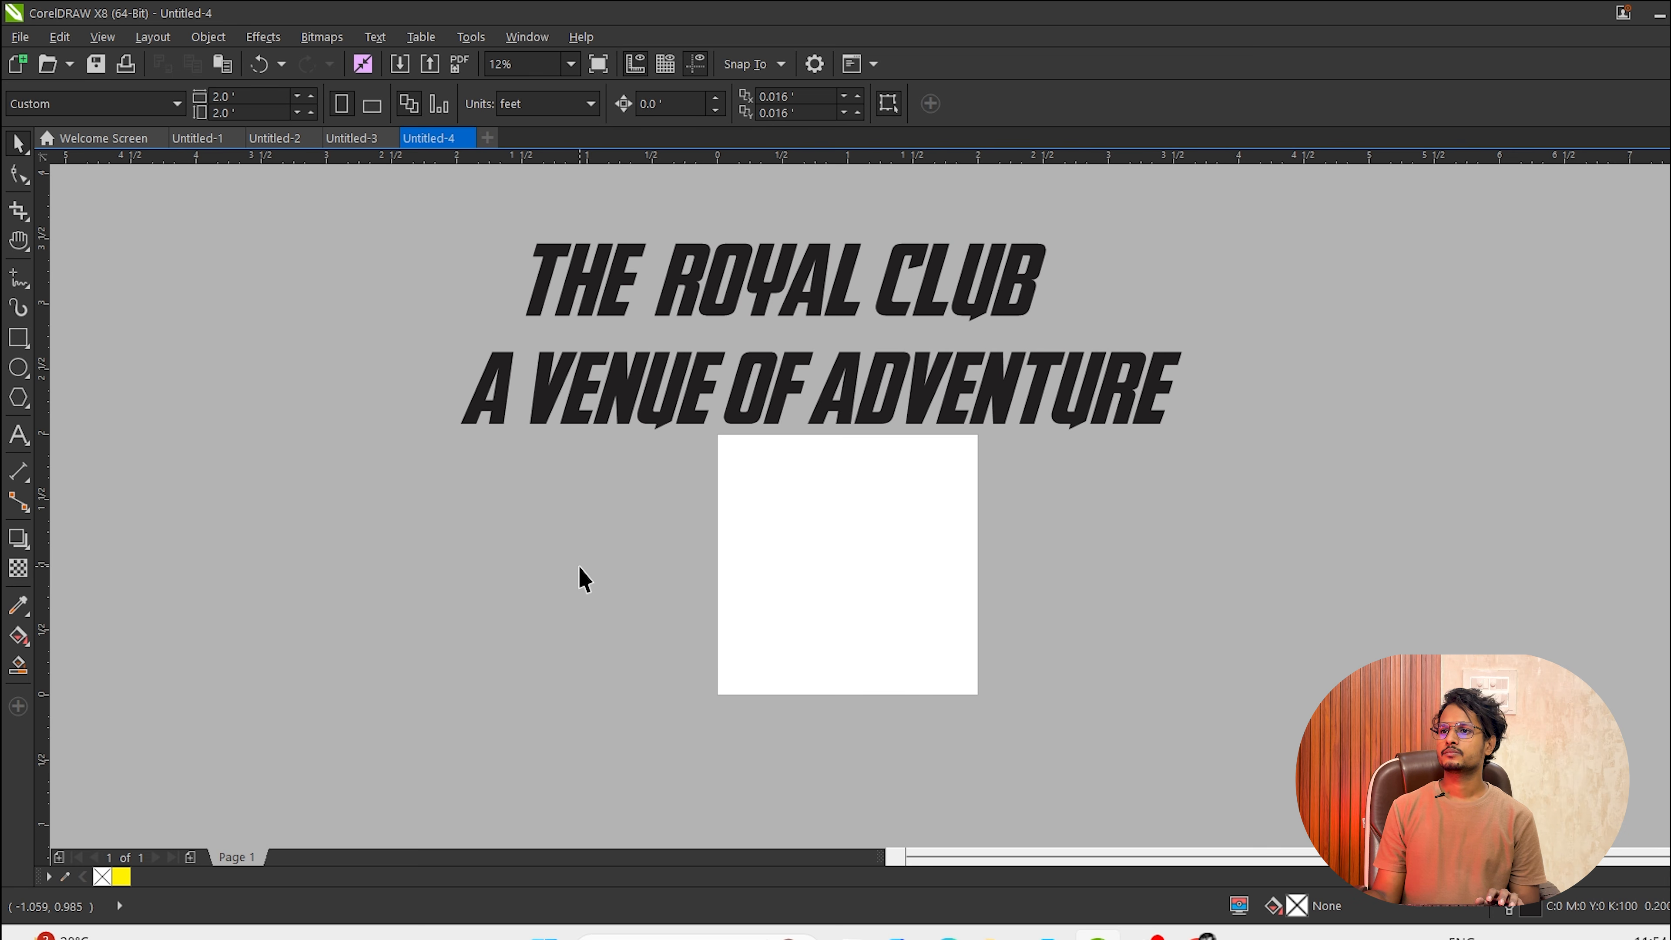
left_click(19, 337)
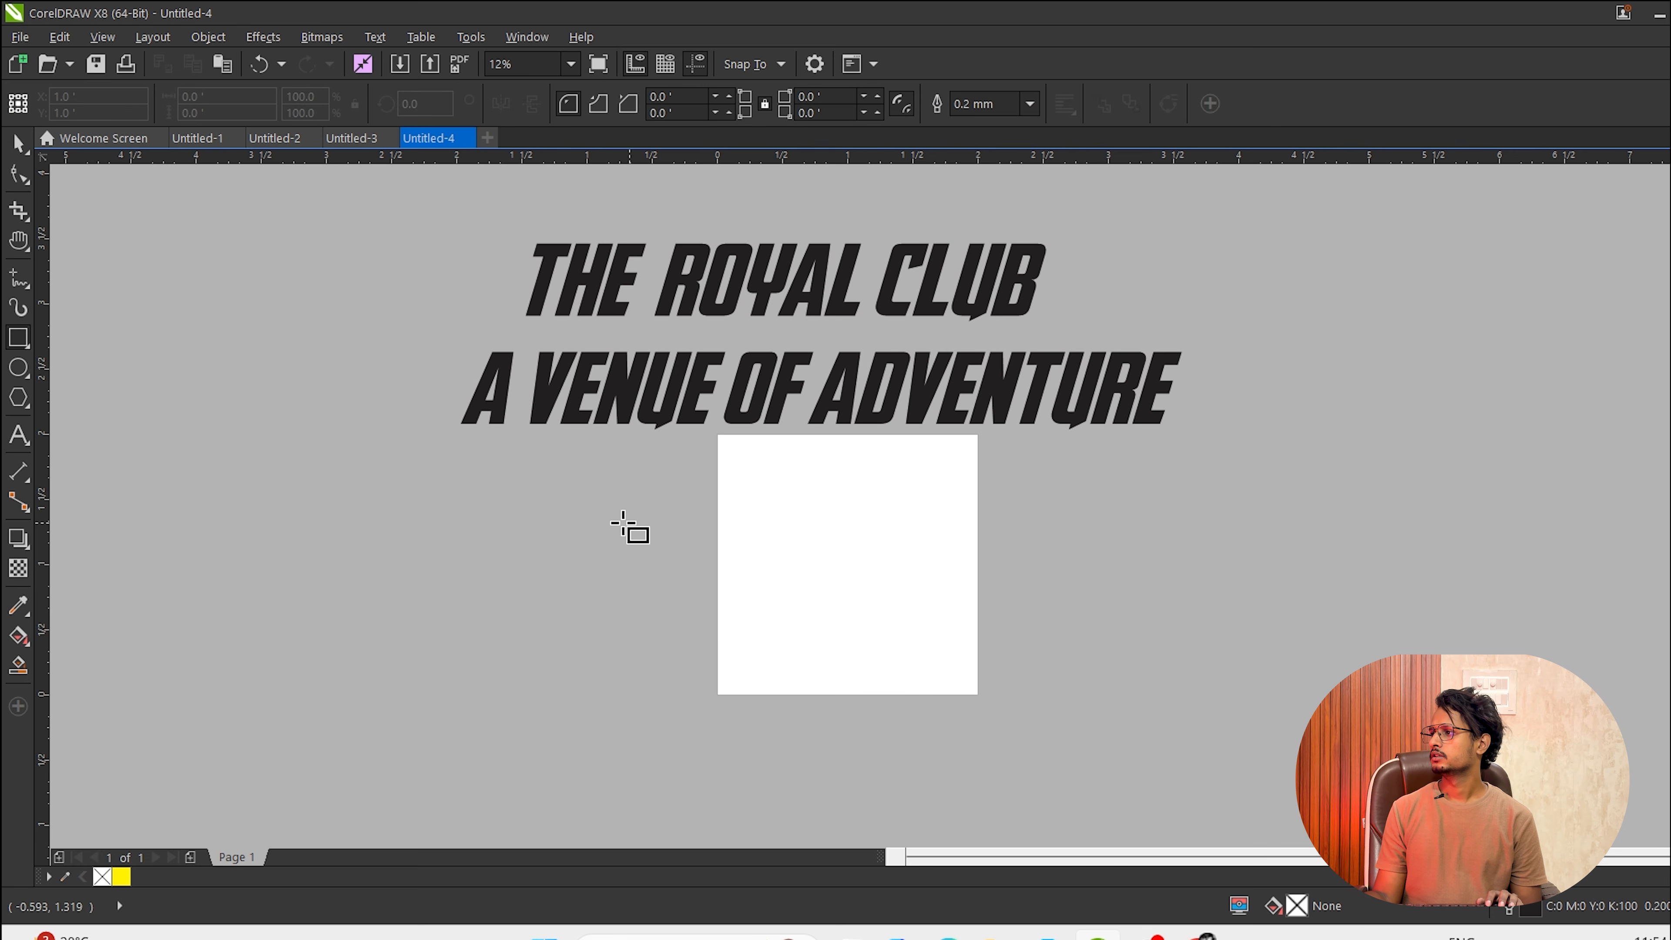
left_click_drag(629, 528, 847, 719)
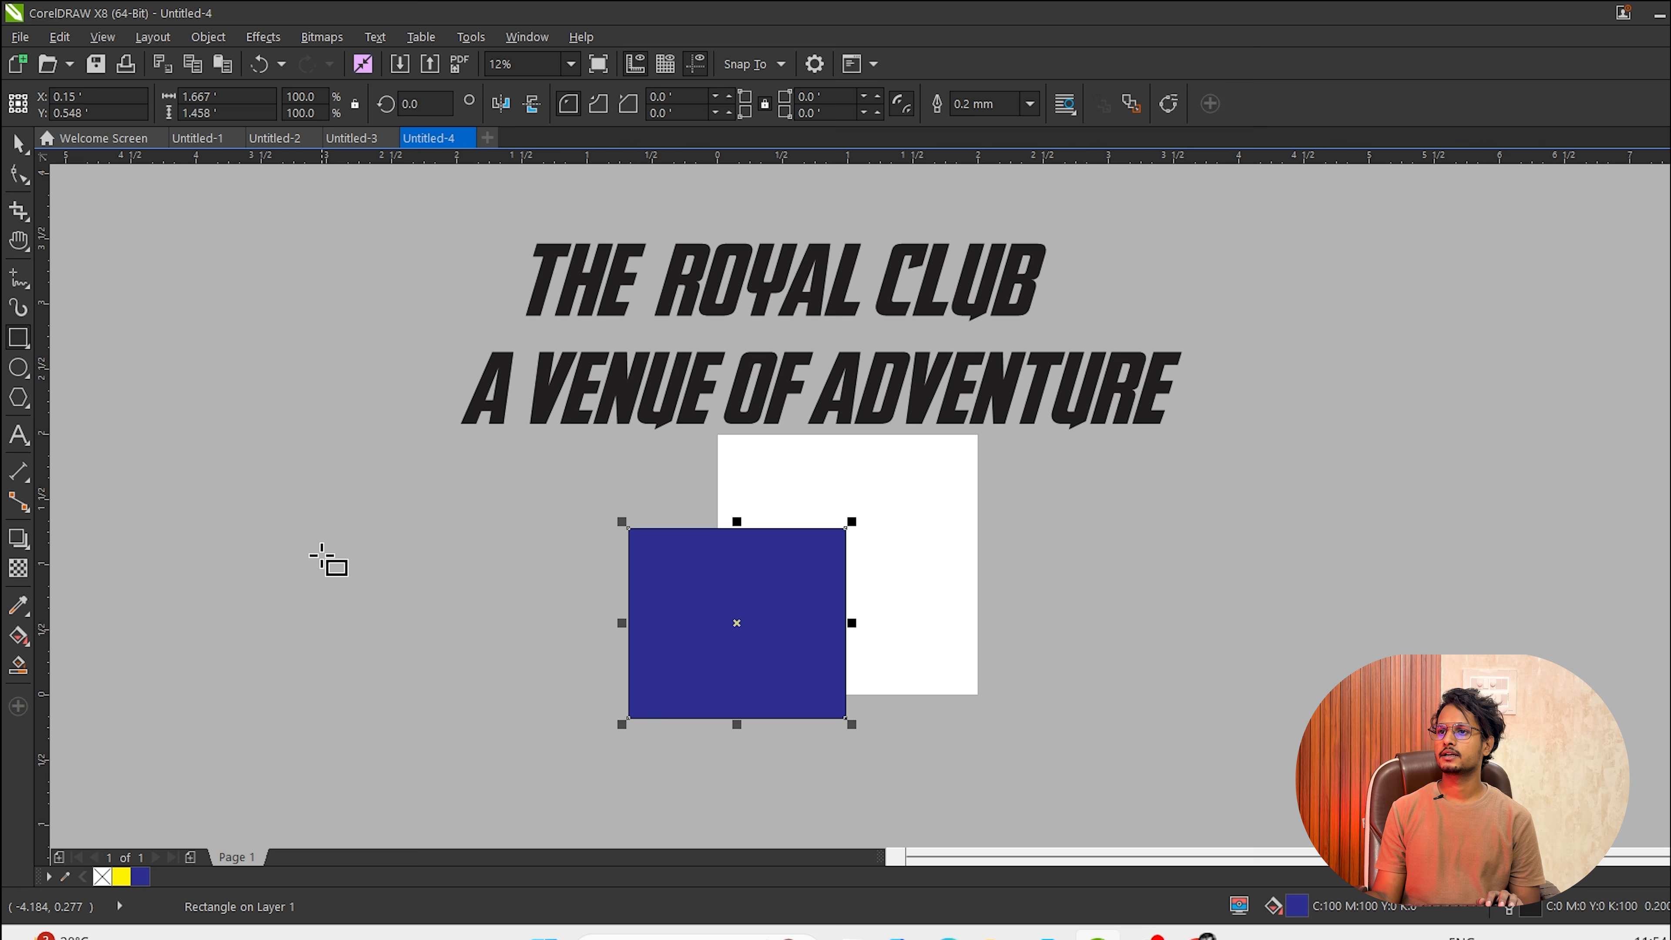
Draw a circle about 1.21 ft in diameter over the blue rectangle's upper-right corner and fill it yellow.
left_click(18, 369)
left_click_drag(707, 455, 877, 625)
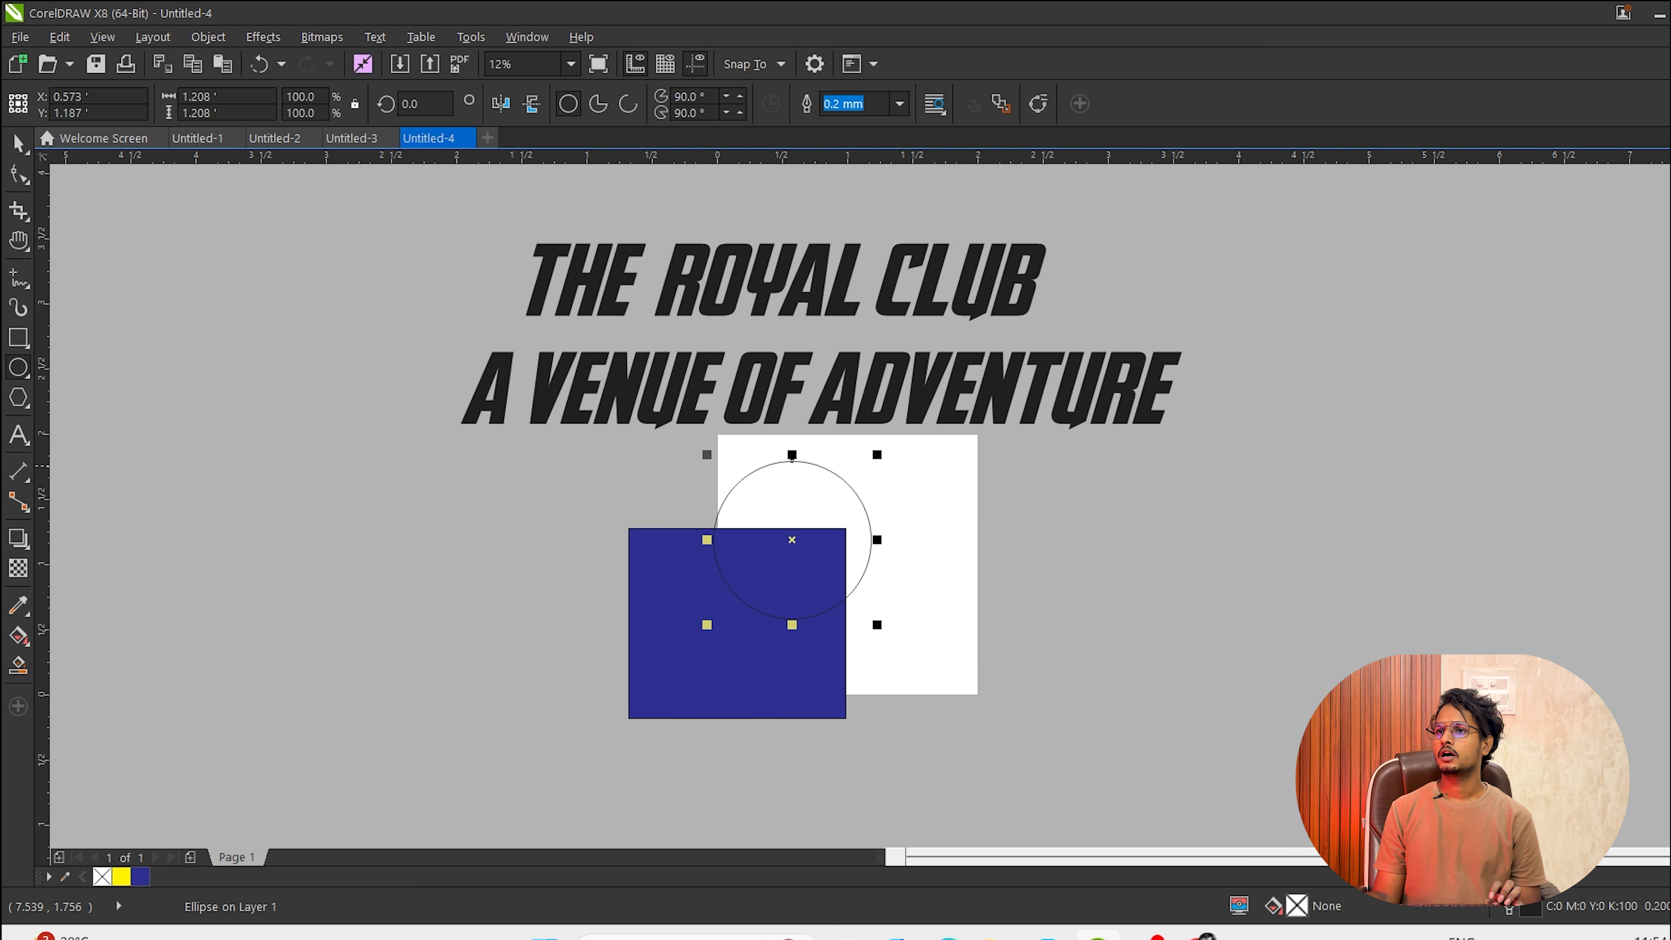
left_click(1670, 455)
Move the yellow circle over the blue rectangle's right edge and enlarge it to about 1.76 ft in diameter.
left_click(20, 141)
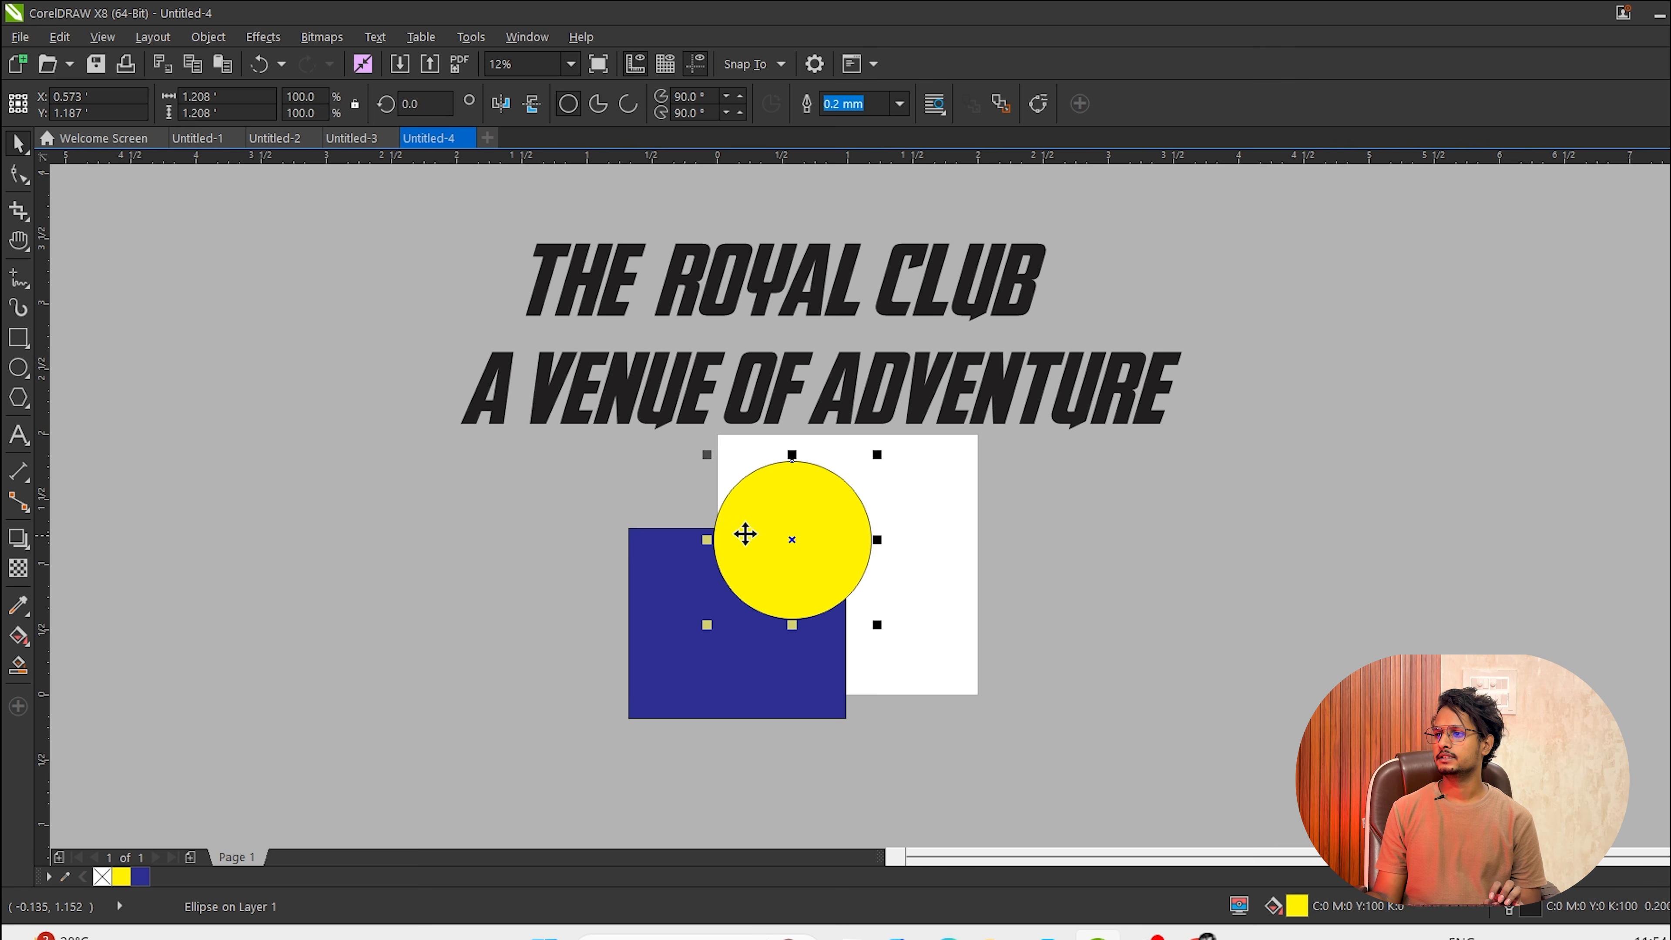
left_click_drag(746, 534, 854, 574)
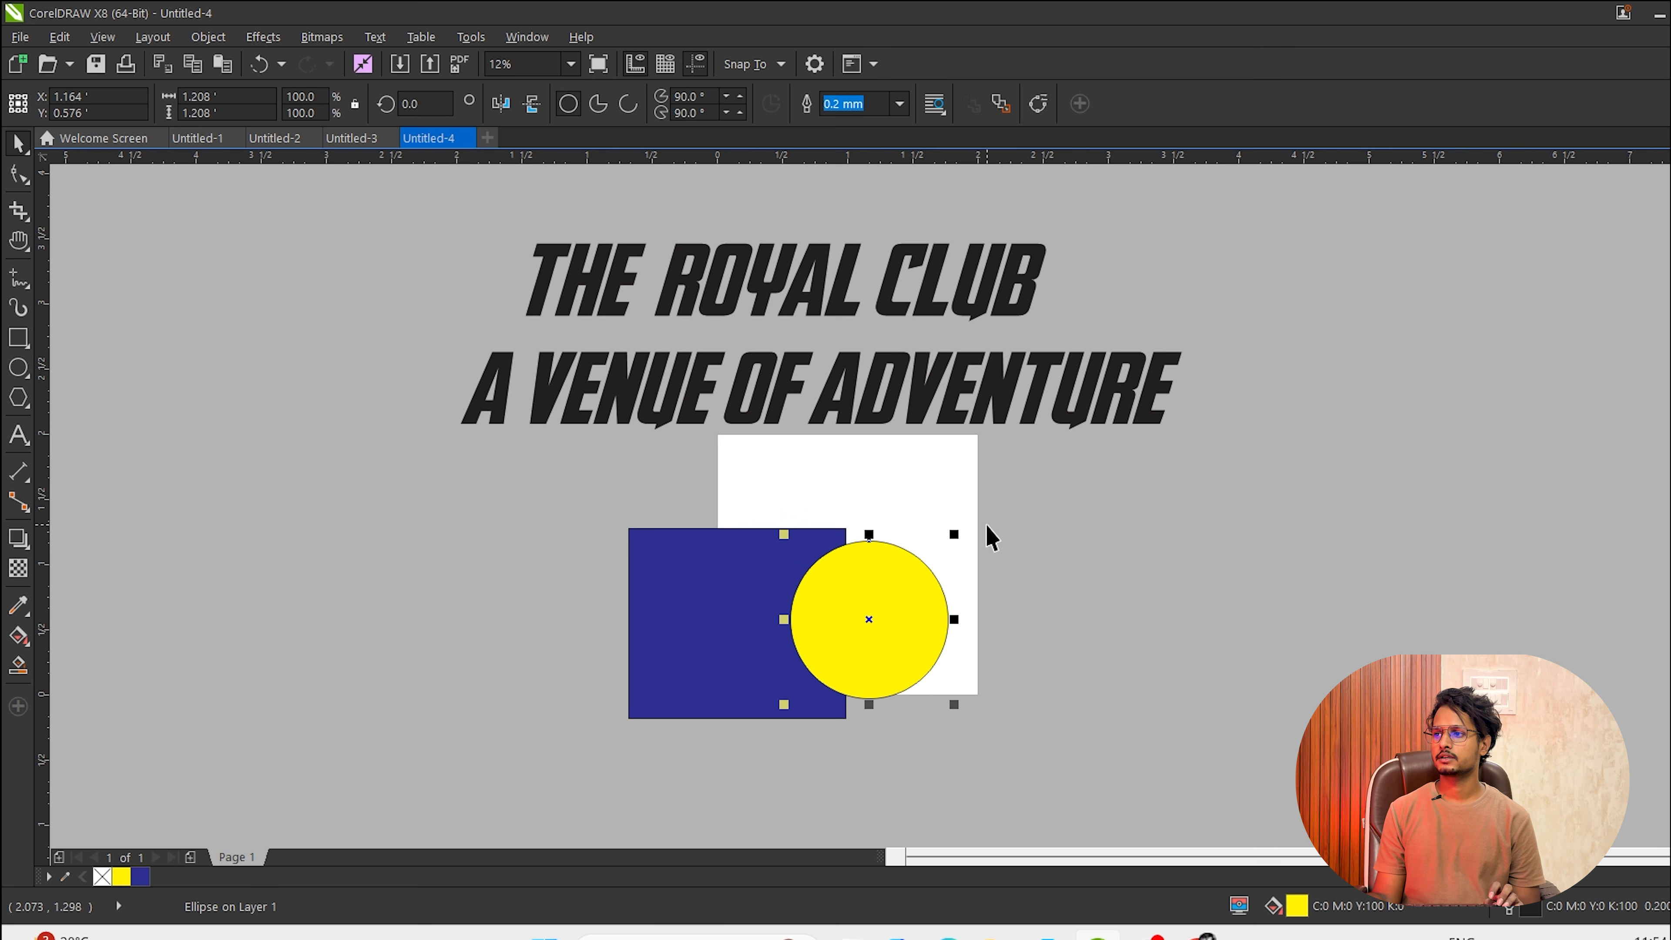
left_click_drag(958, 534, 990, 499)
left_click_drag(803, 609, 851, 586)
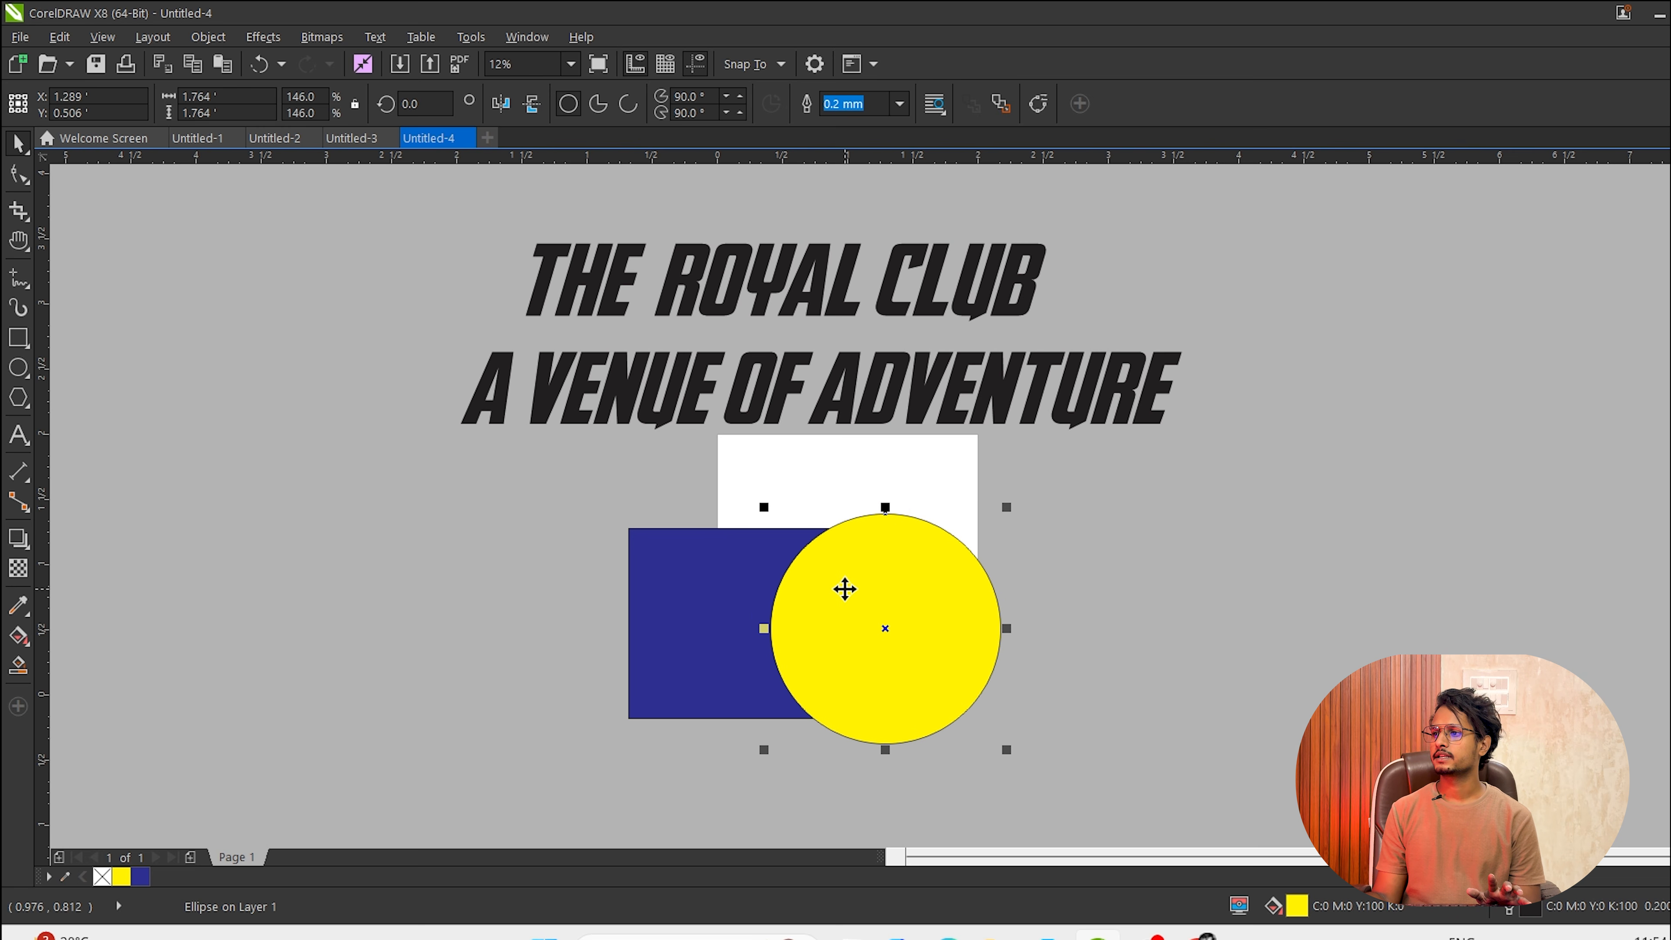
PowerClip the yellow circle inside the blue rectangle and undo the clipping.
right_click(844, 589)
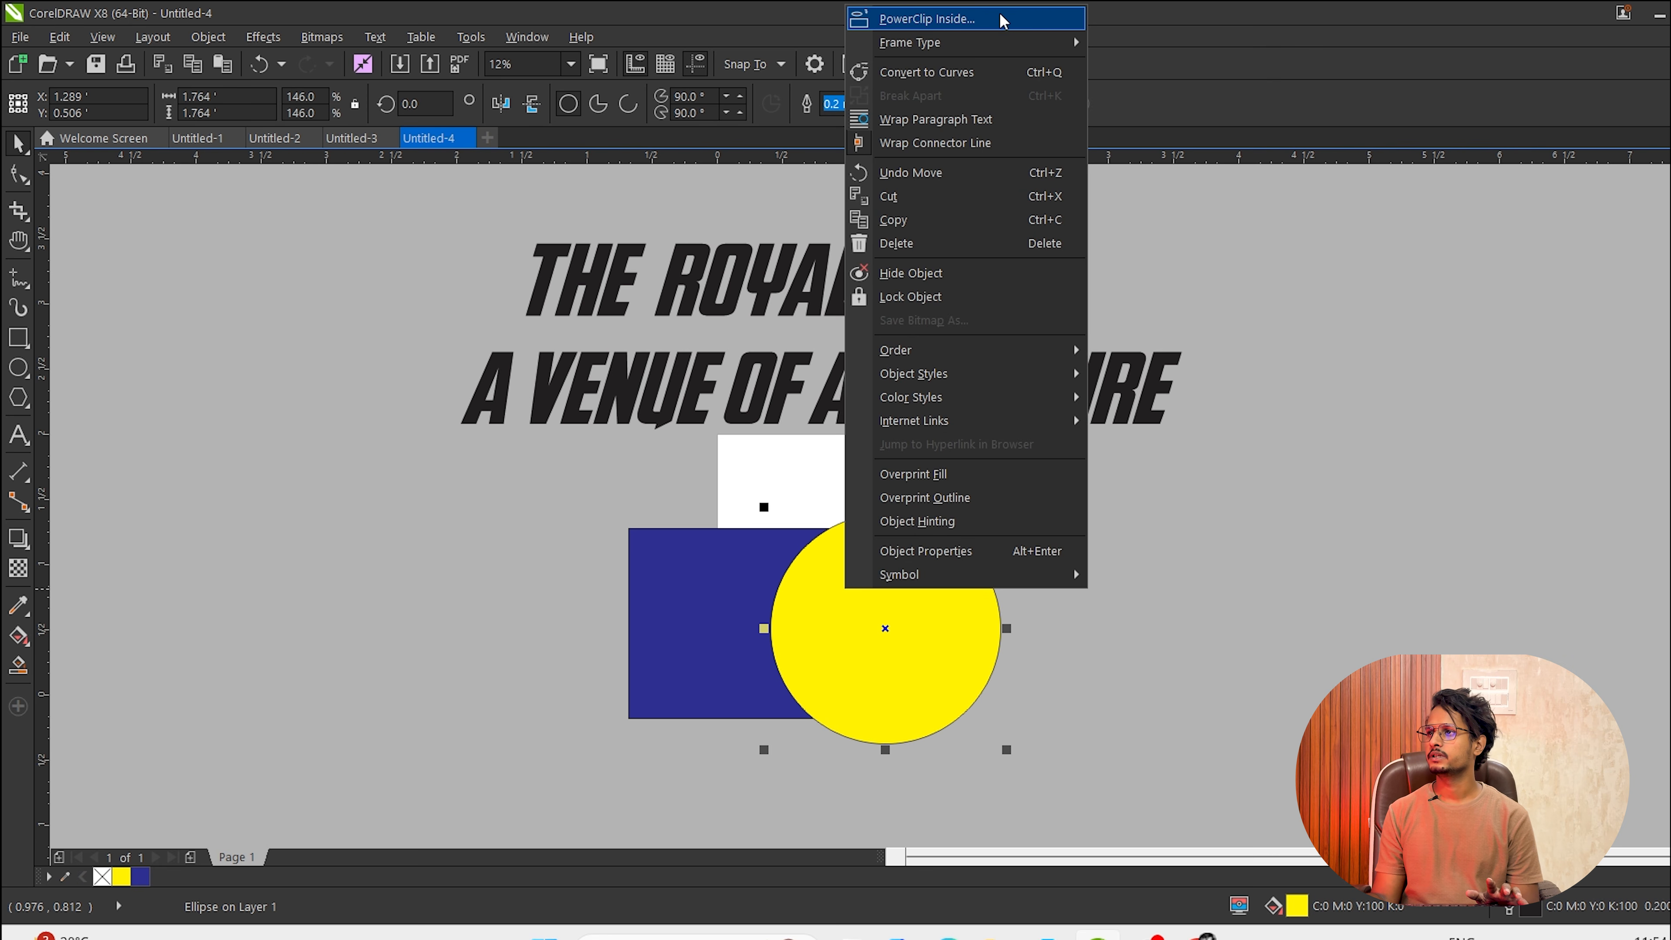
left_click(989, 21)
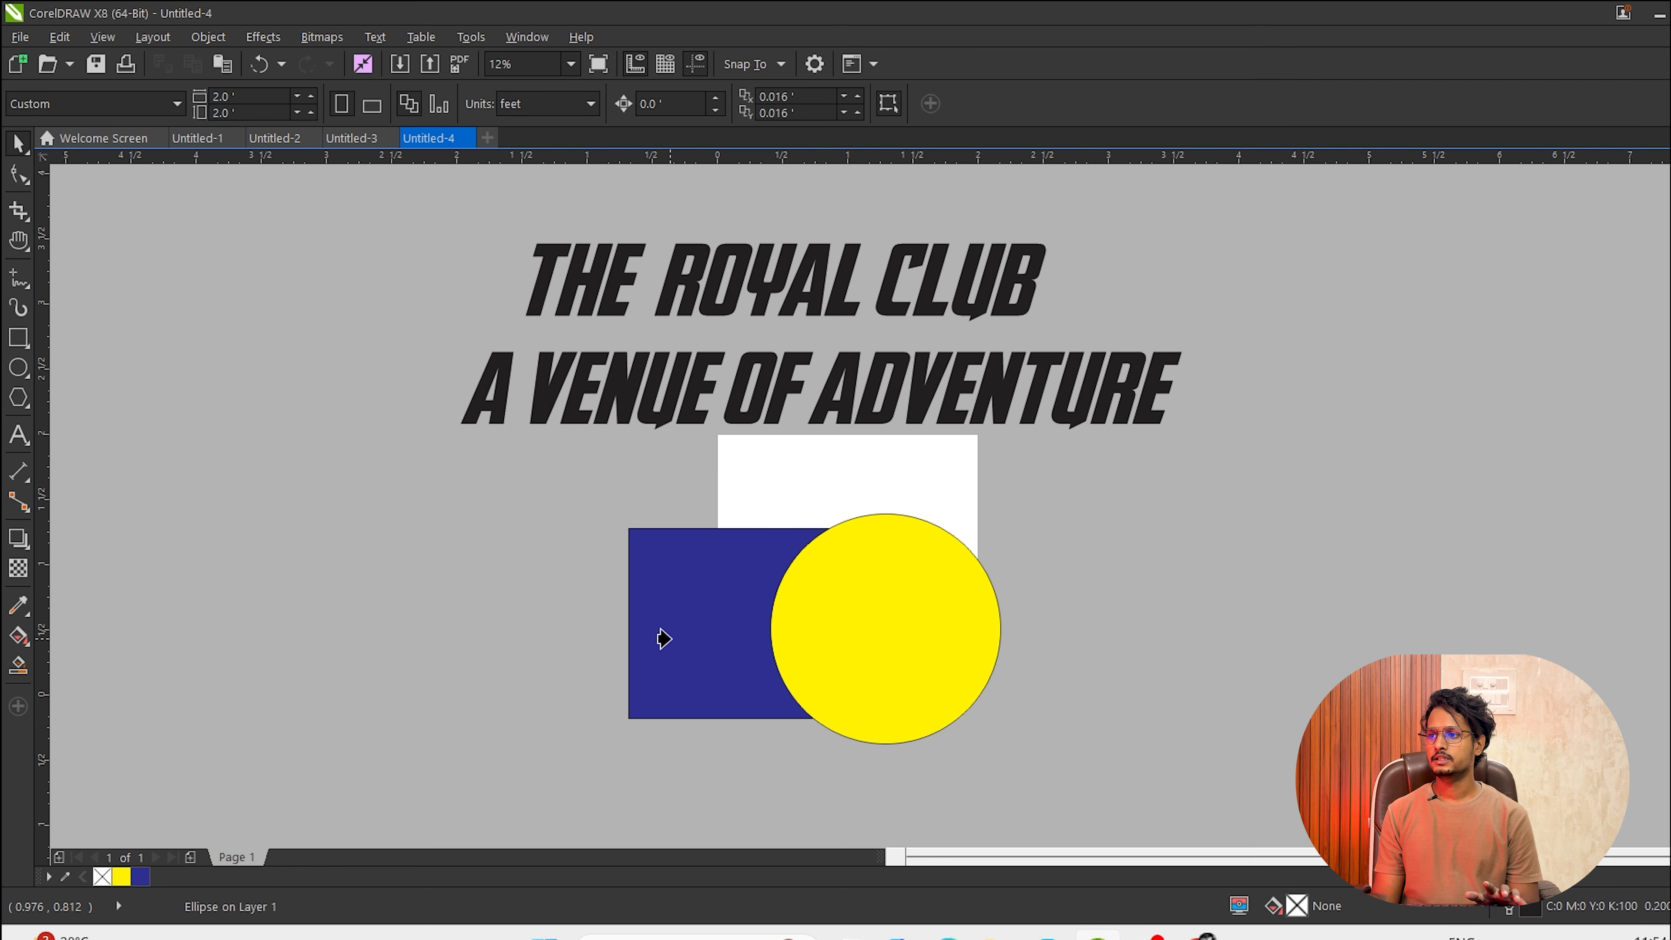
left_click(671, 624)
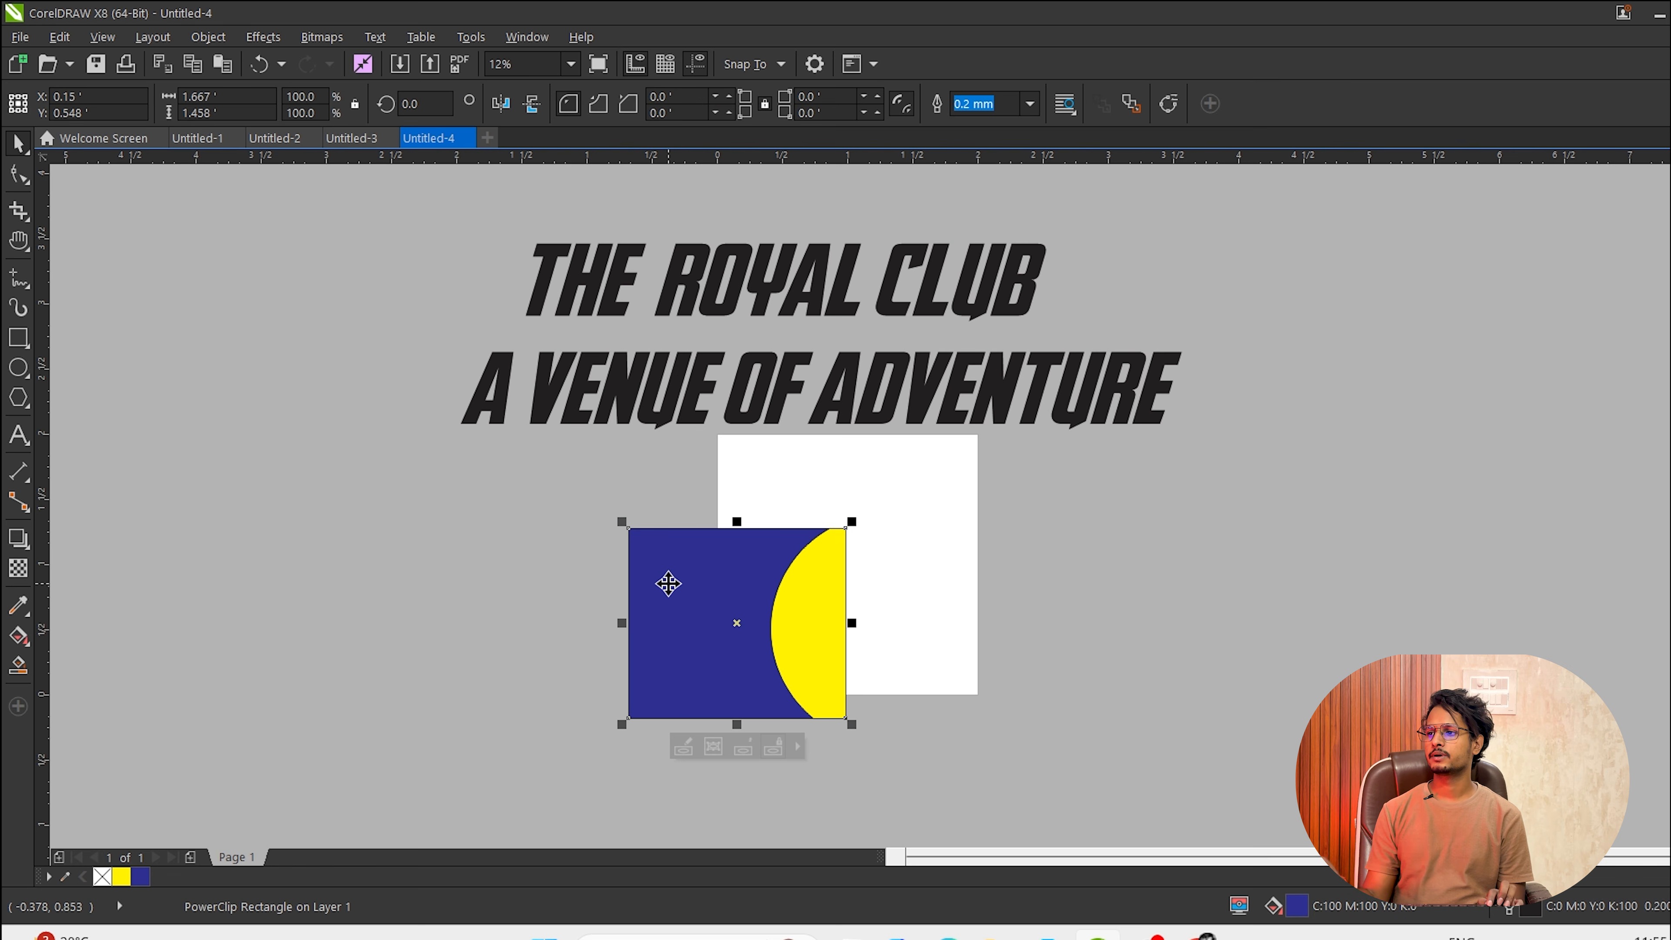
key("ctrl+z")
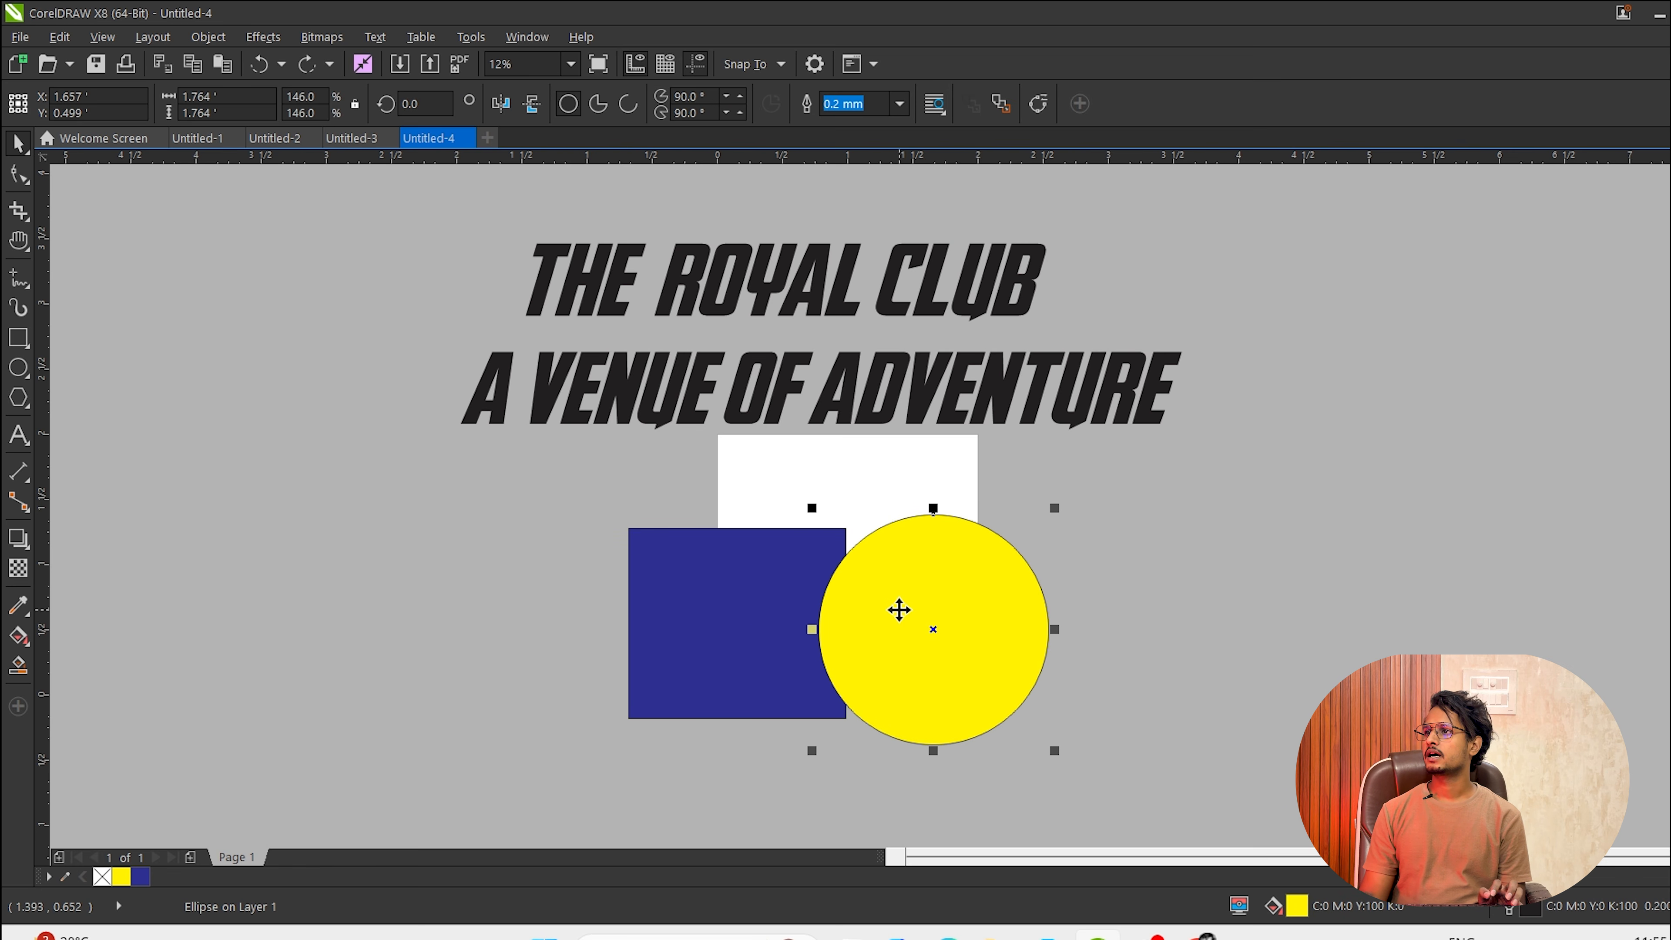
Repeat the PowerClip into the blue rectangle with the circle shifted further right, and undo it along with the circle's recent moves.
right_click(896, 618)
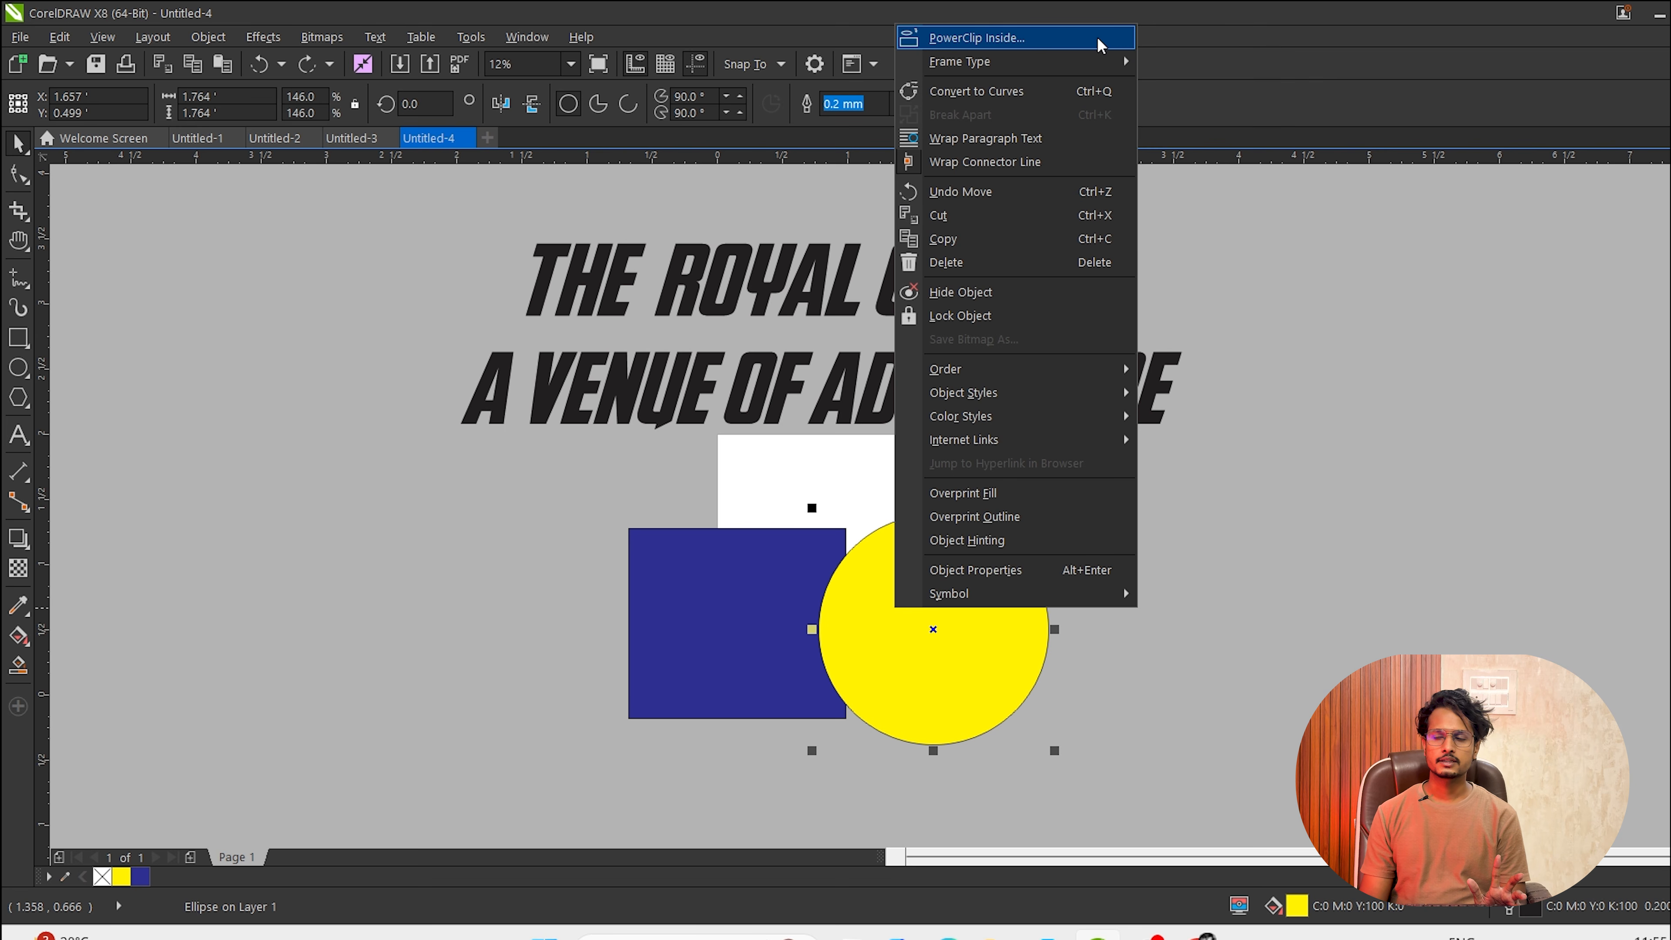
left_click(1405, 621)
left_click(918, 666)
right_click(918, 664)
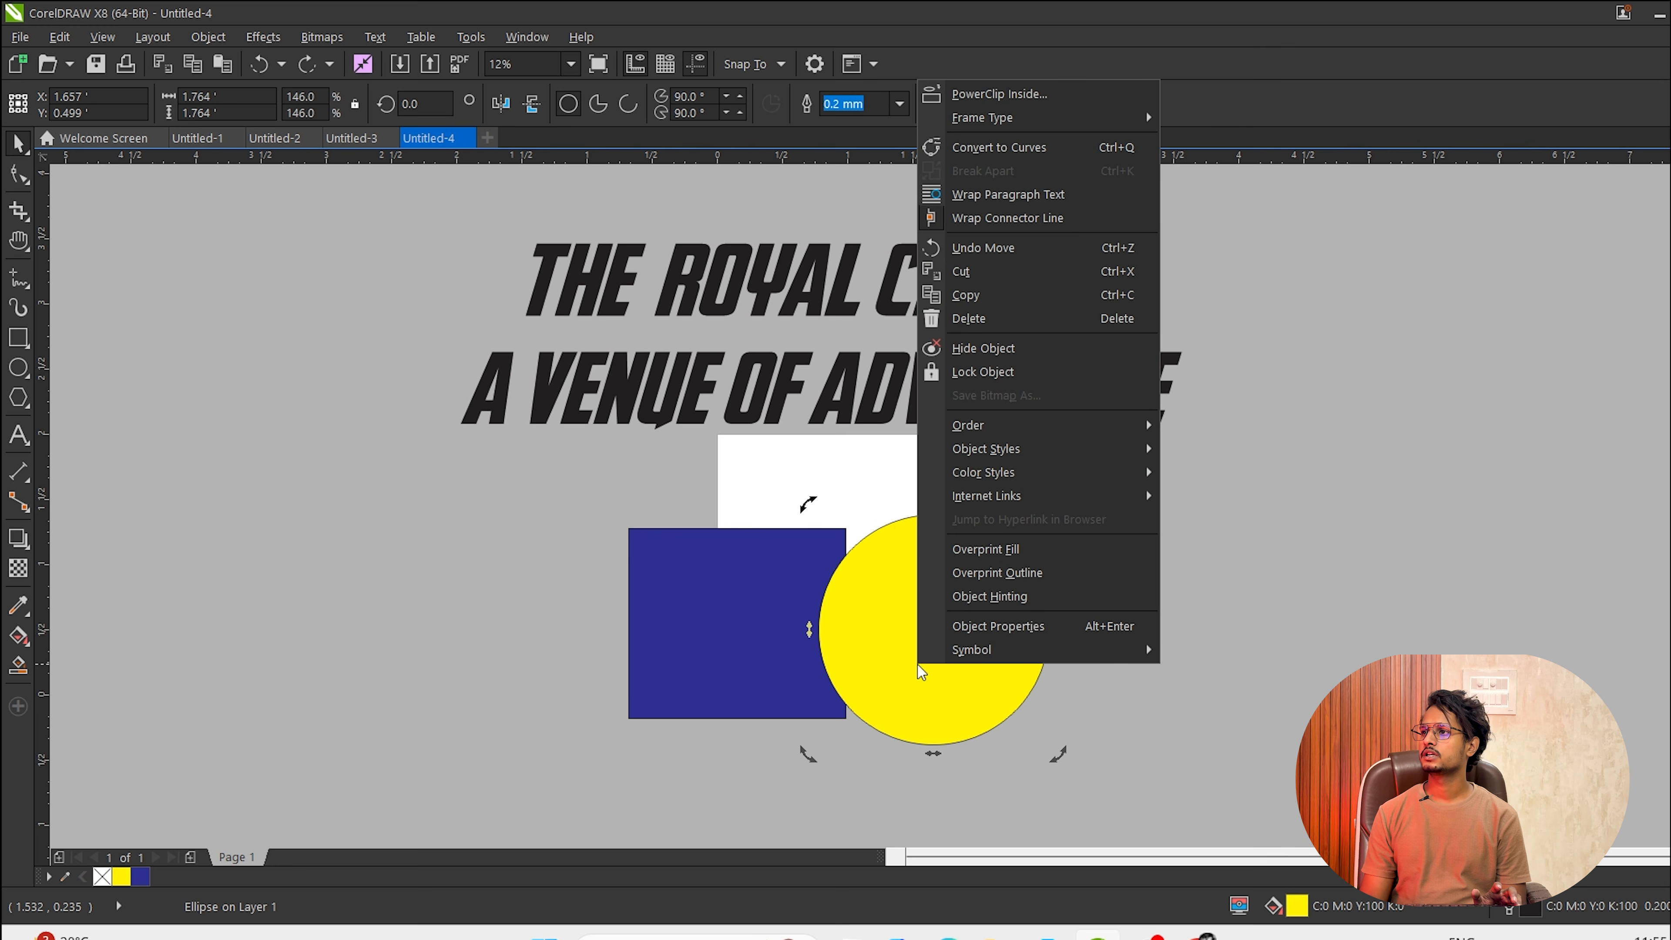
left_click(1053, 94)
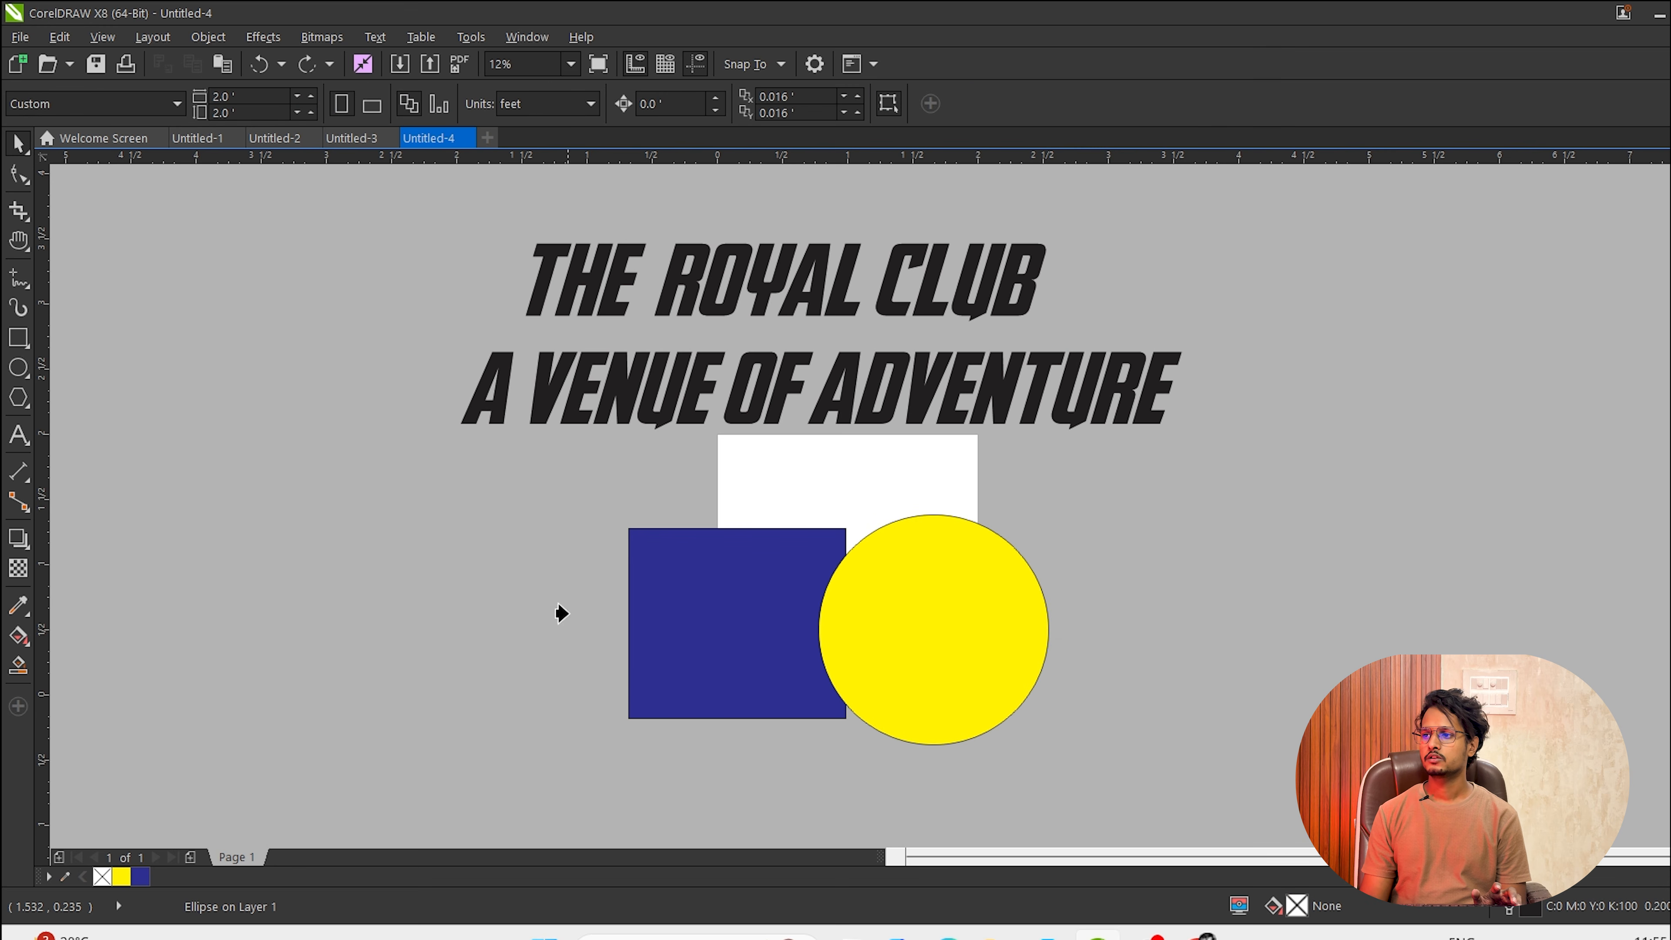
left_click(721, 621)
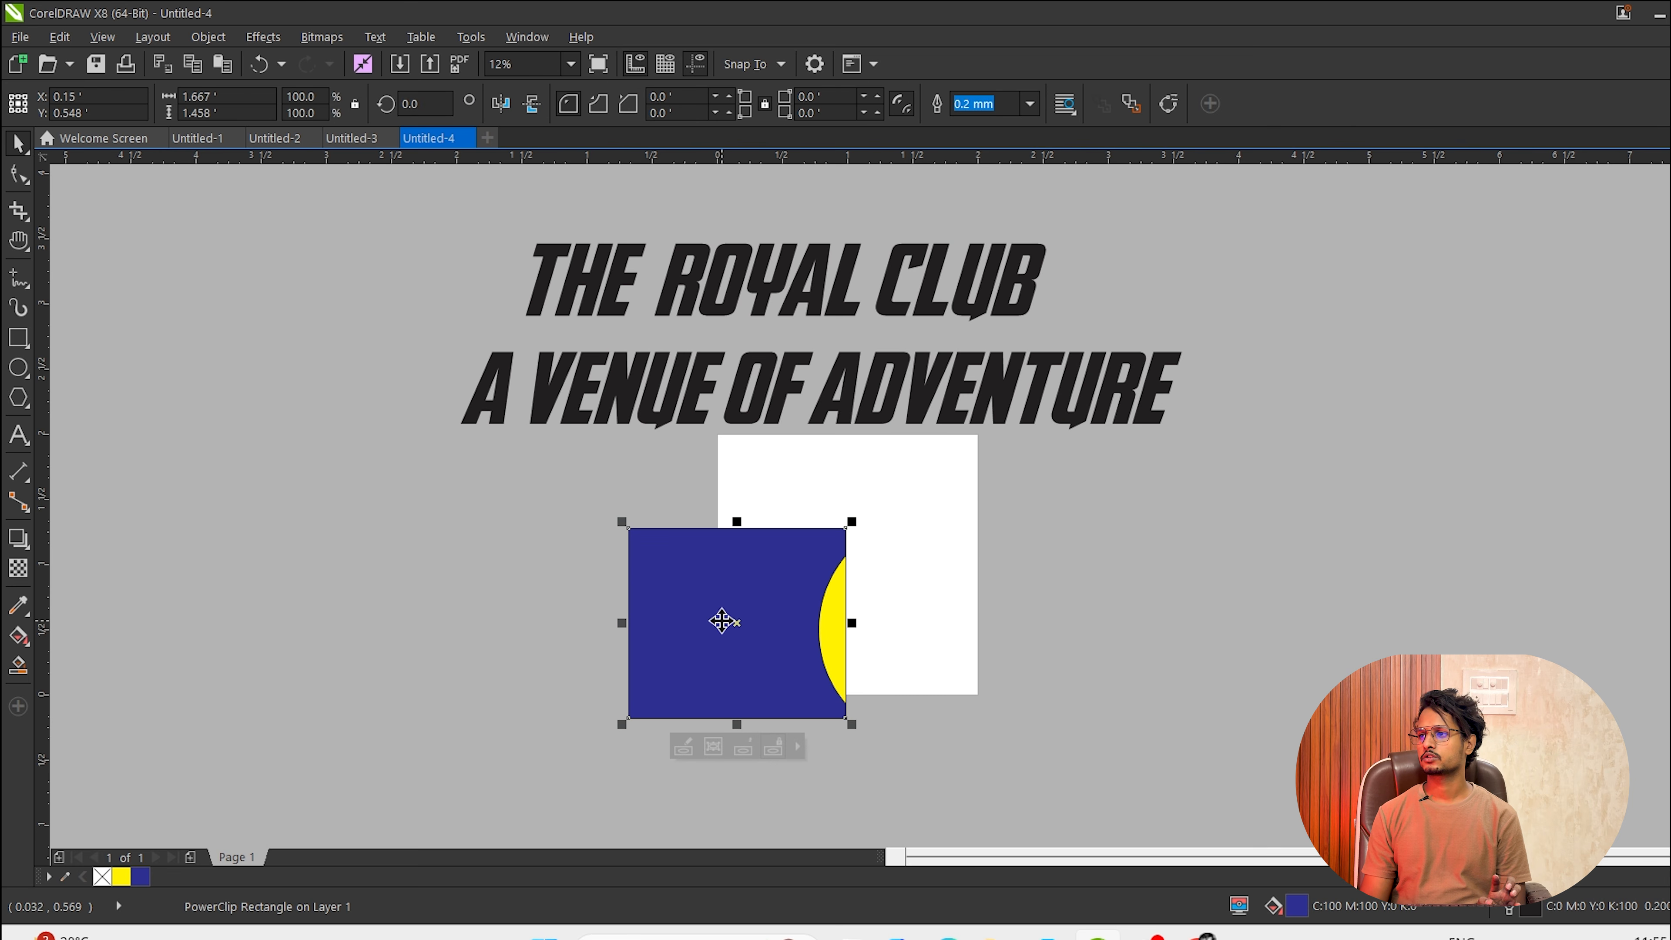
key("ctrl+z")
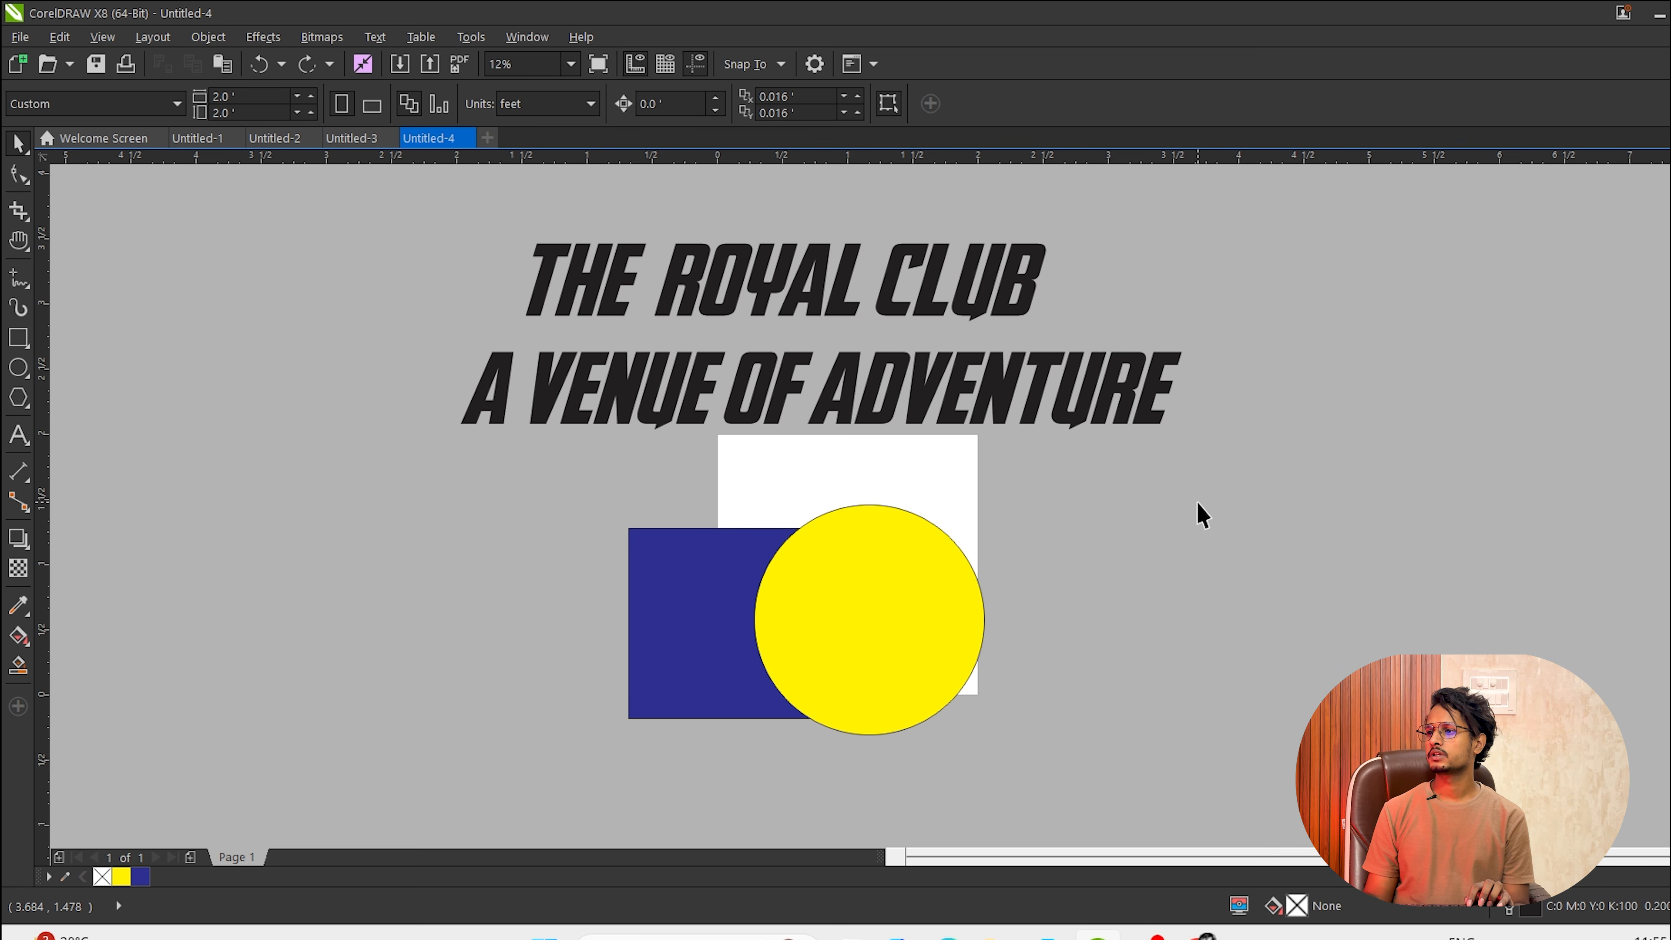
Select the yellow circle and open the Commands customization page in the workspace options.
left_click(845, 564)
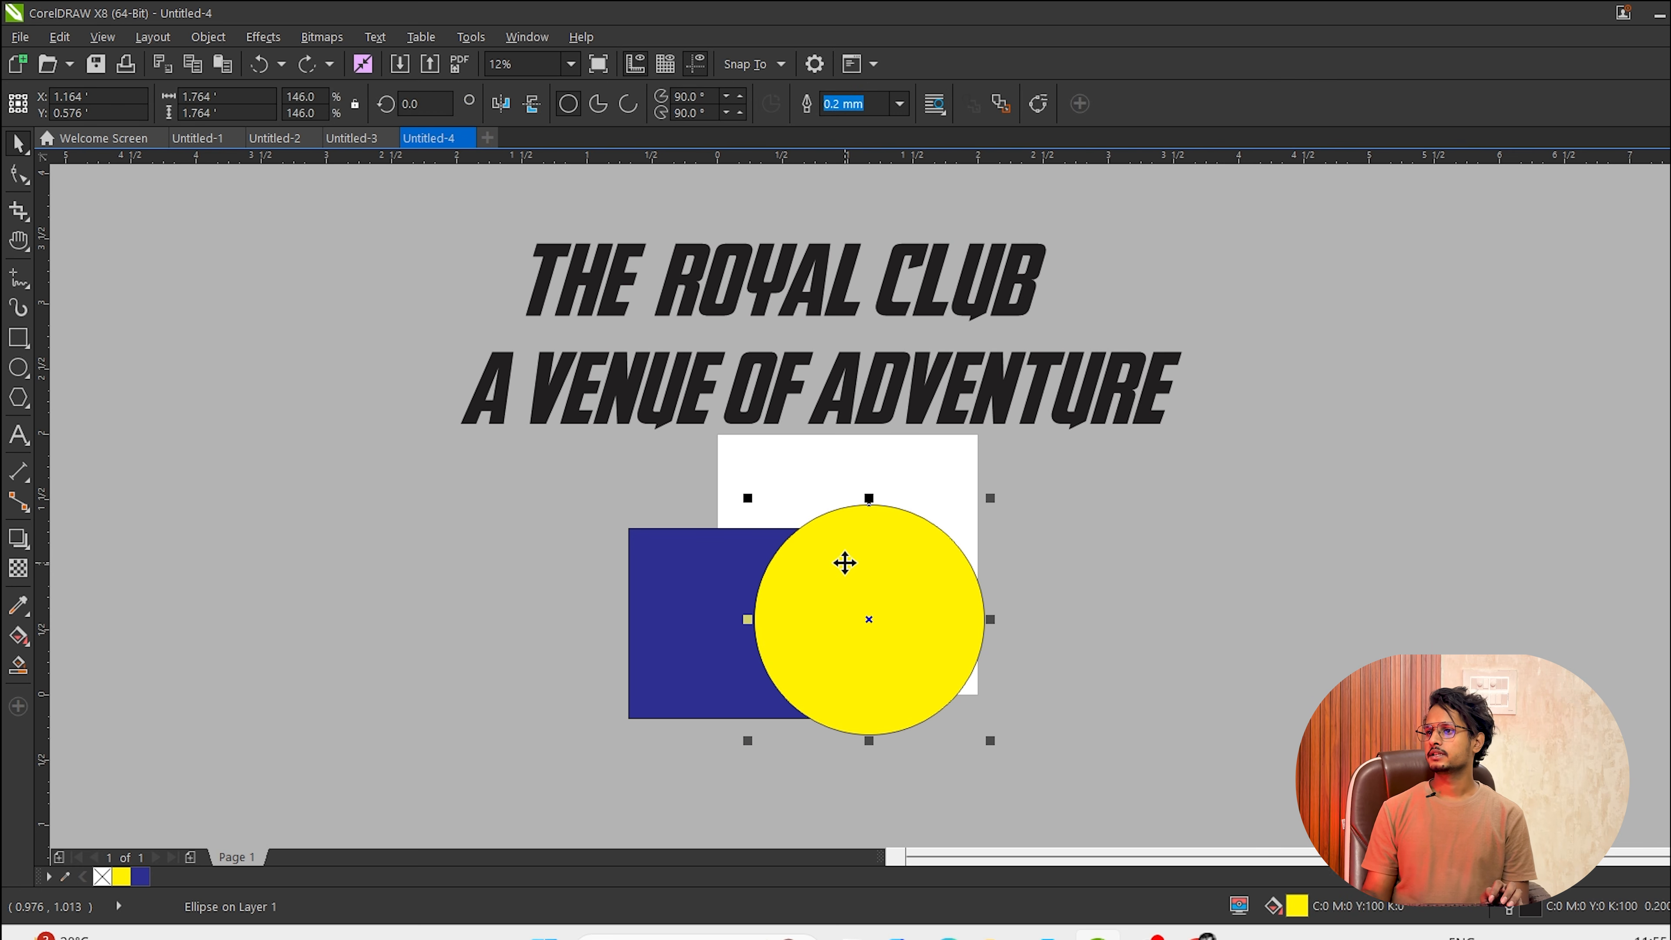
key("ctrl+j")
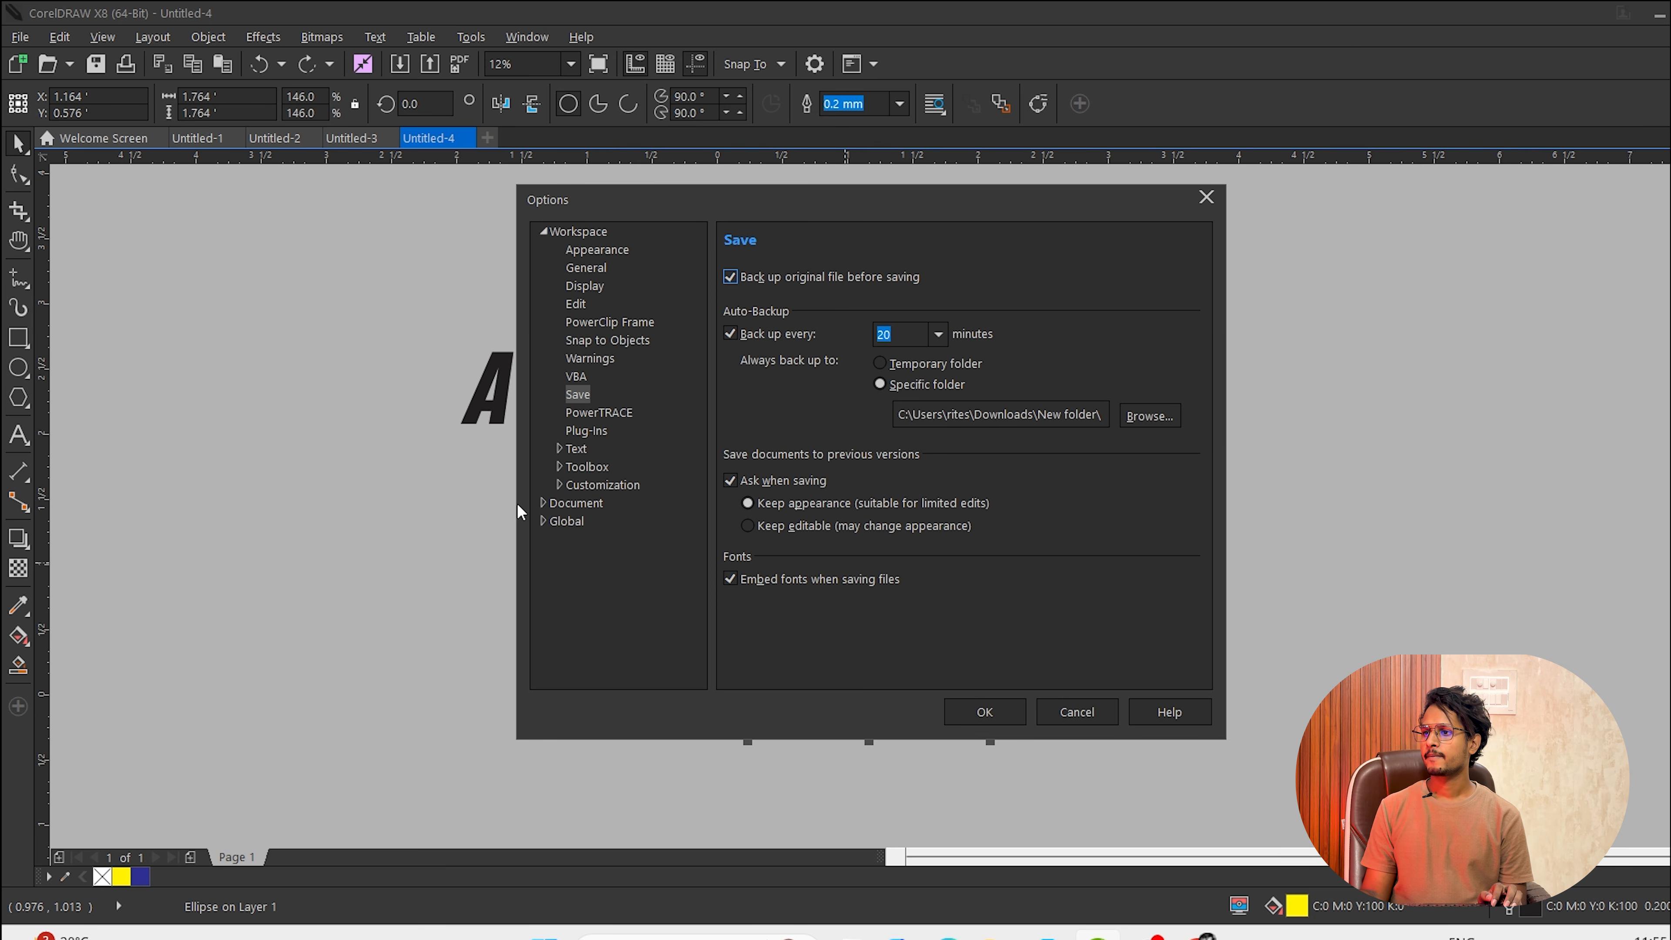
left_click(560, 486)
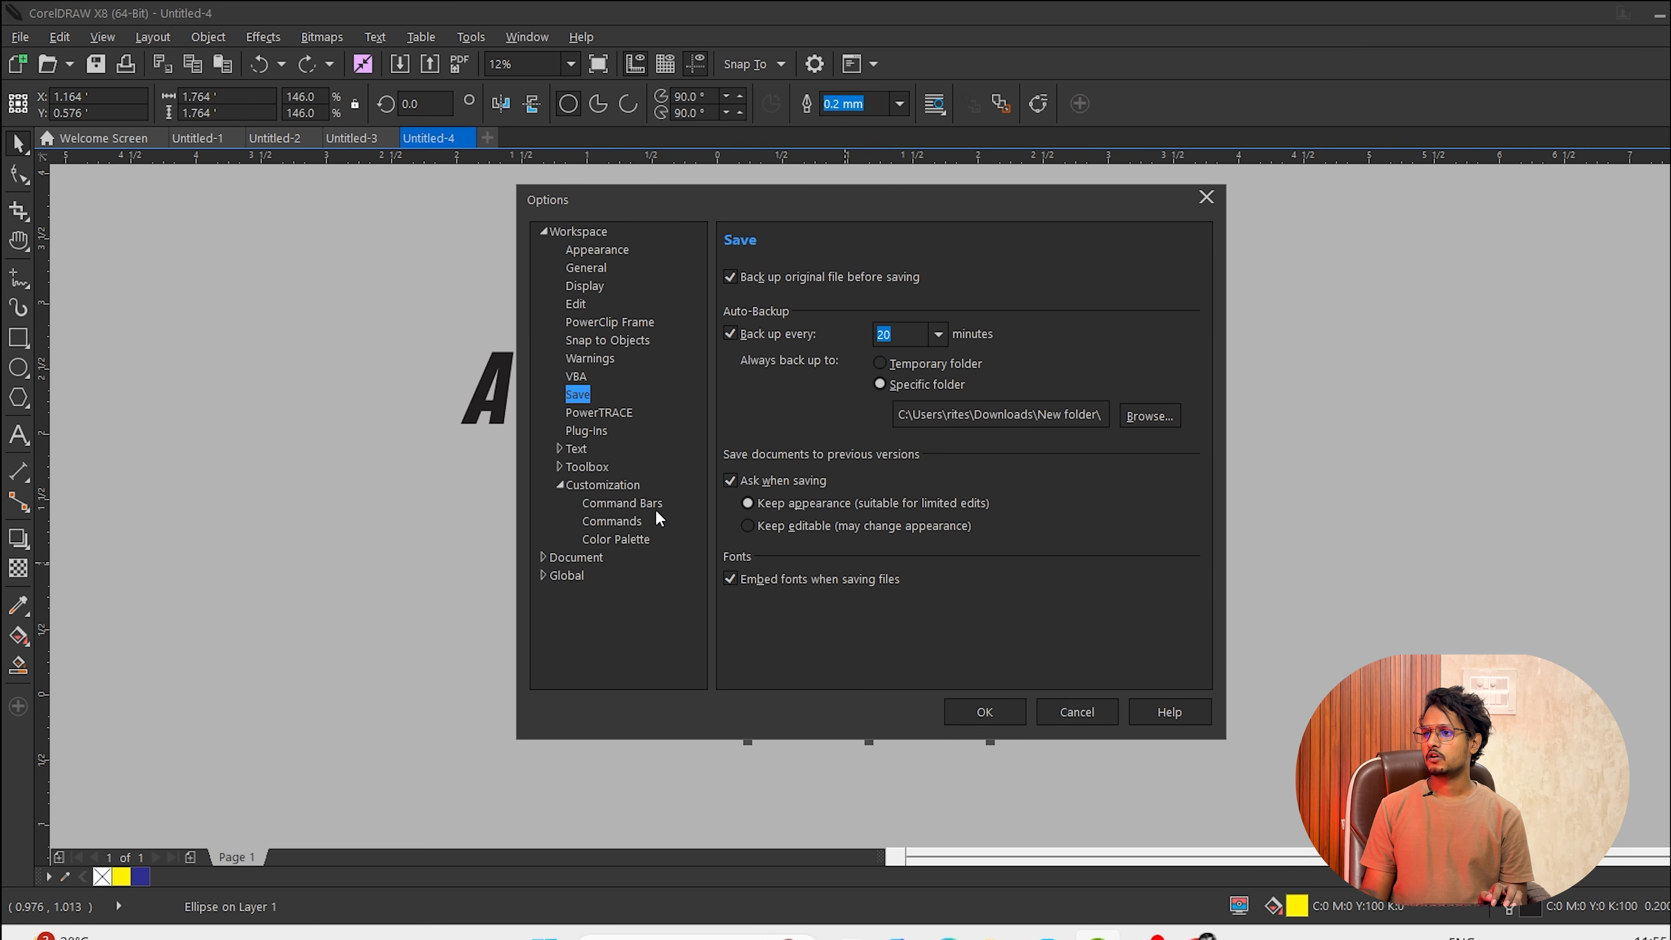
left_click(633, 504)
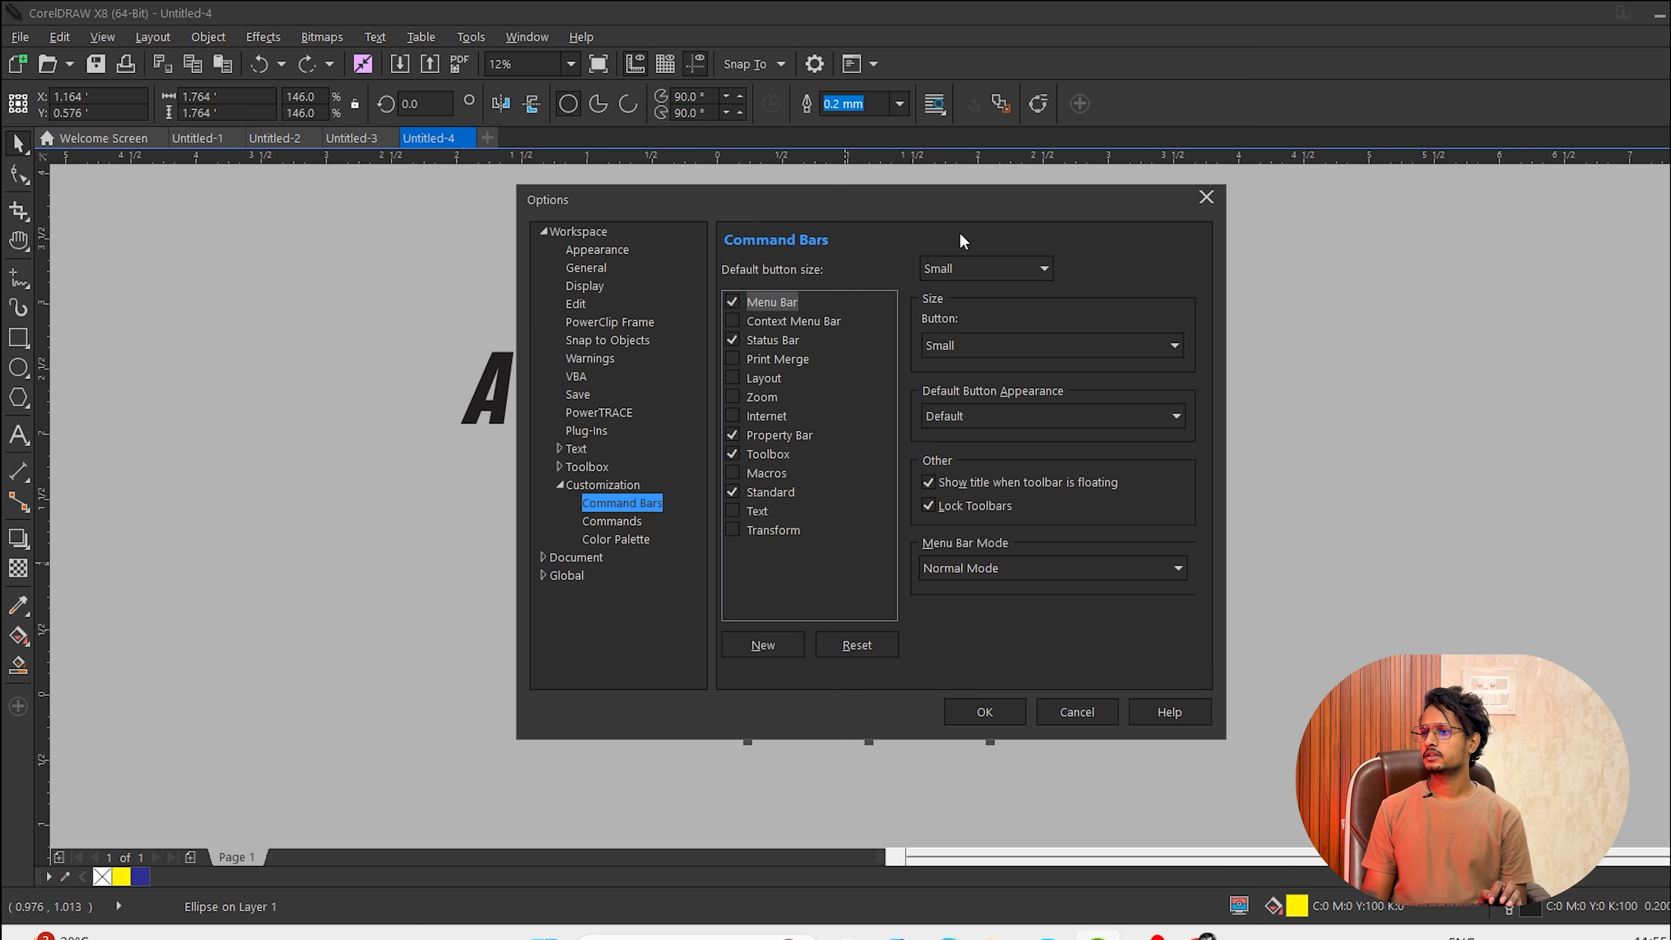
left_click(612, 521)
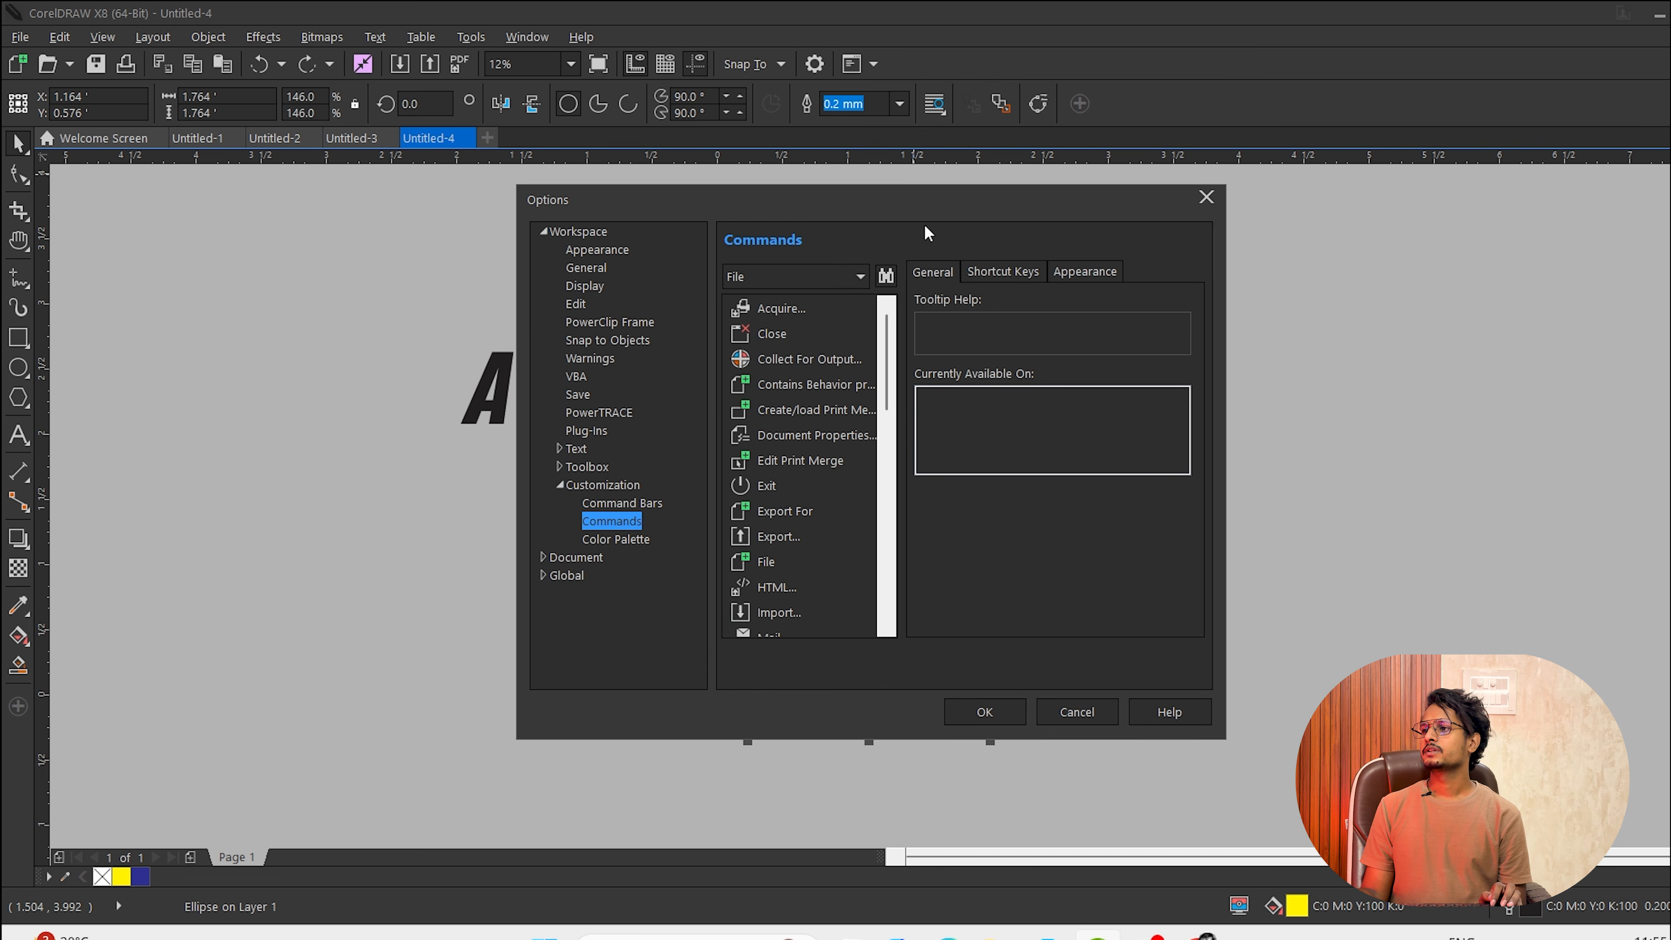
Search the customizable commands for "powerclip inside" and select the PowerClip Inside command.
left_click(886, 276)
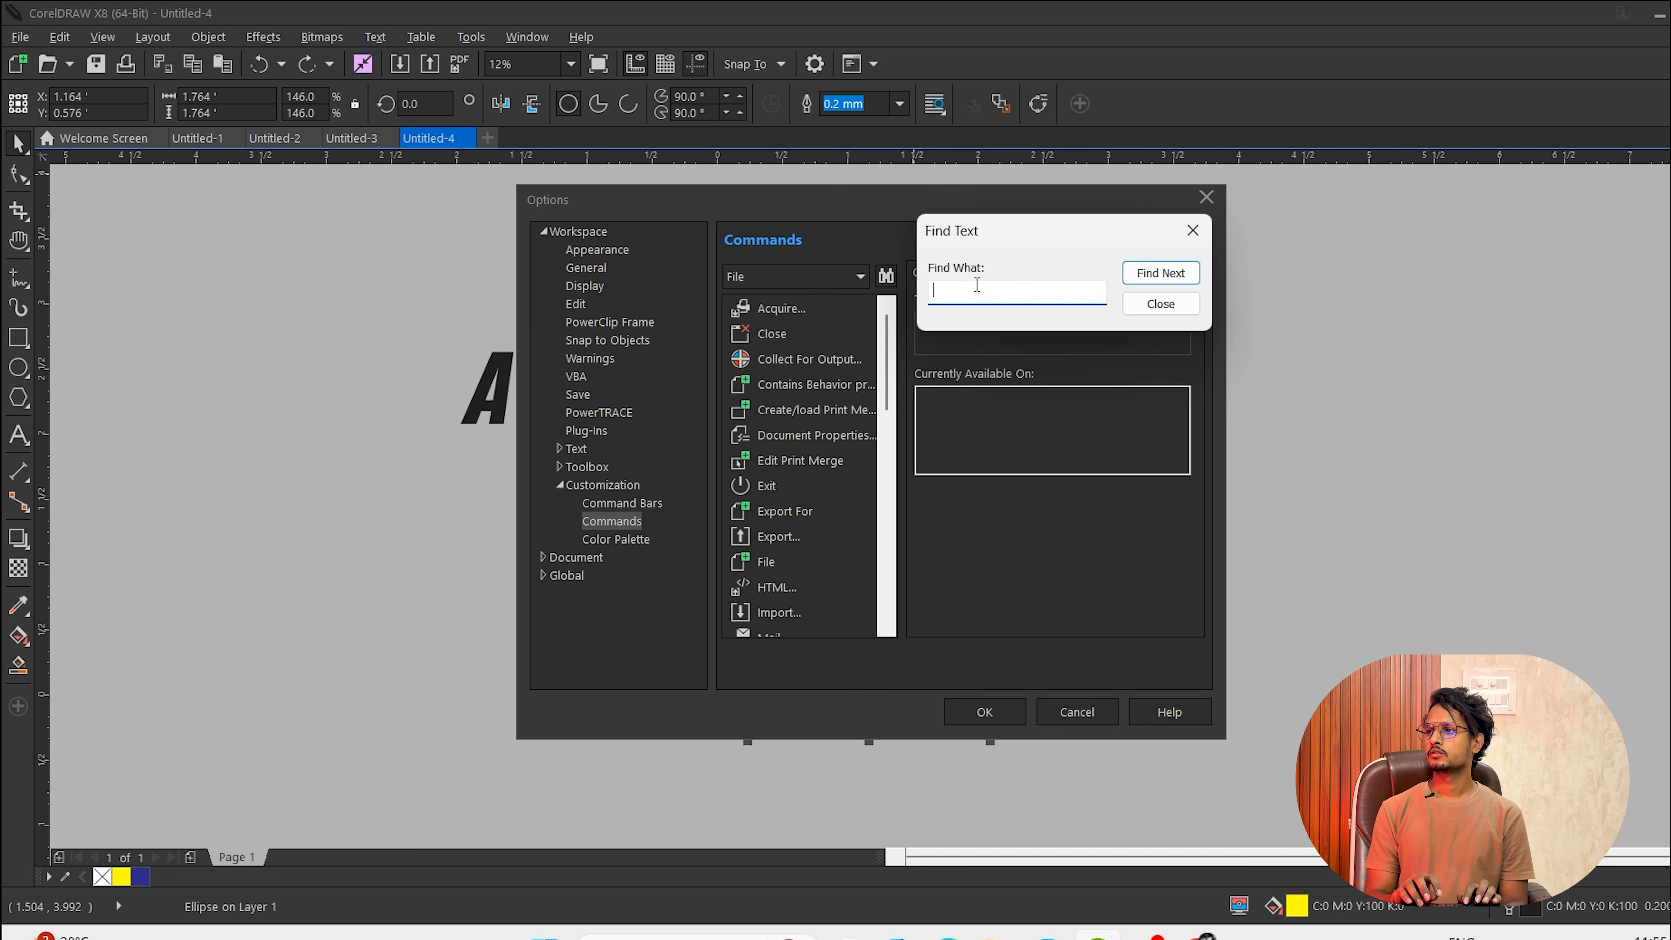
type("powercli")
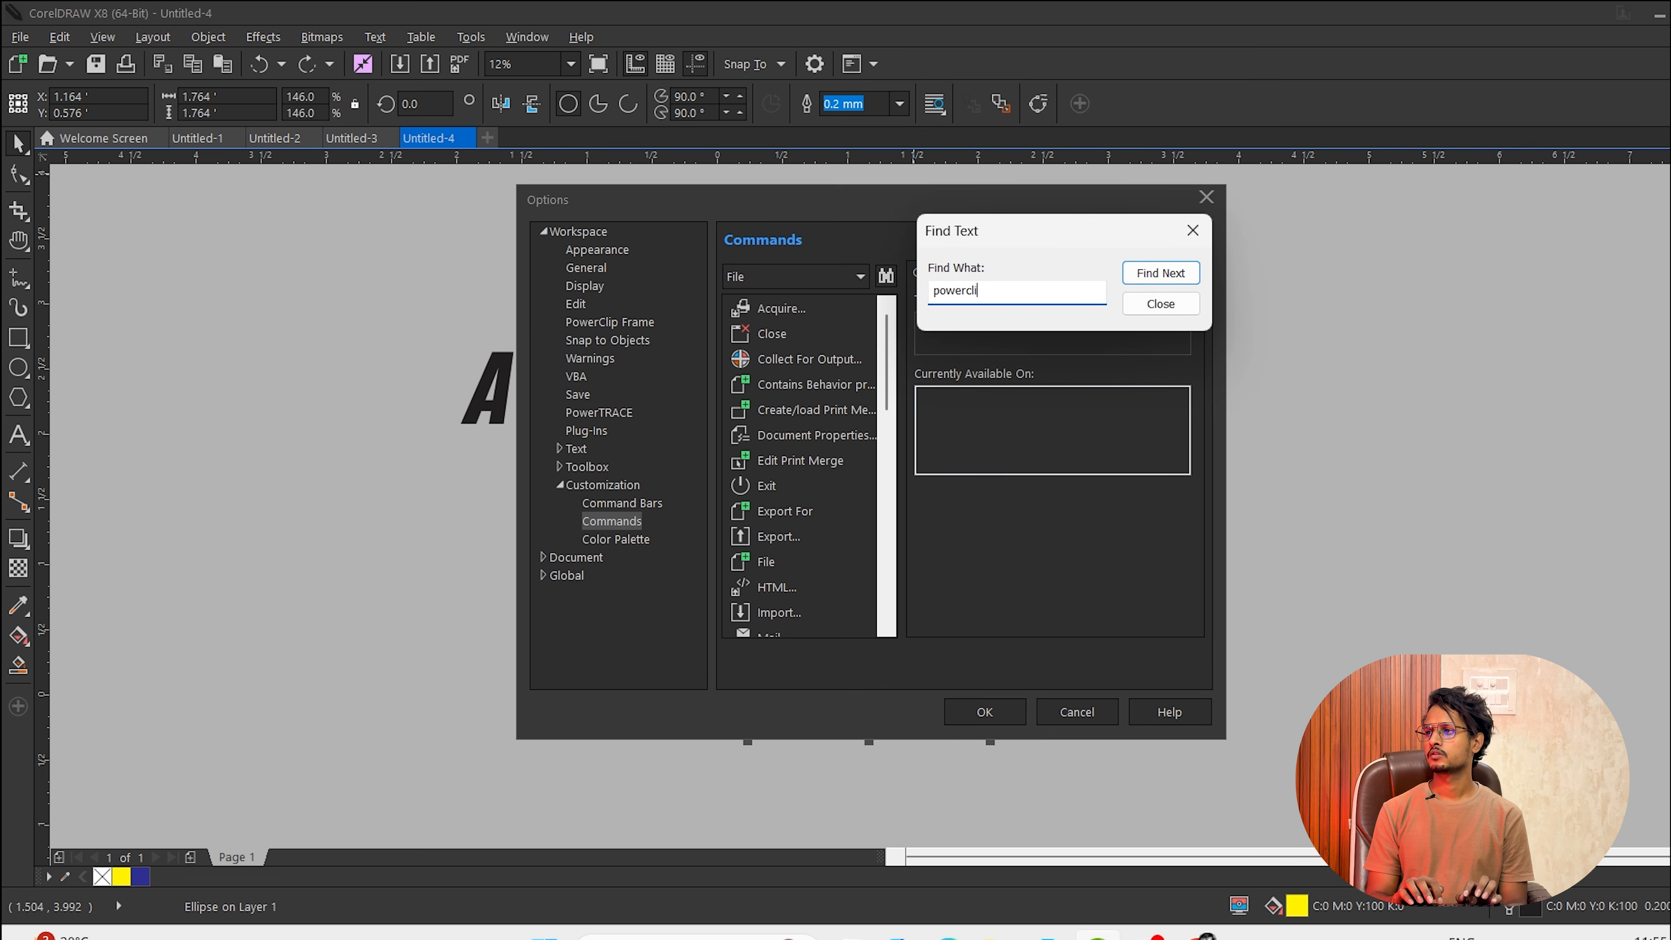
type("p inside")
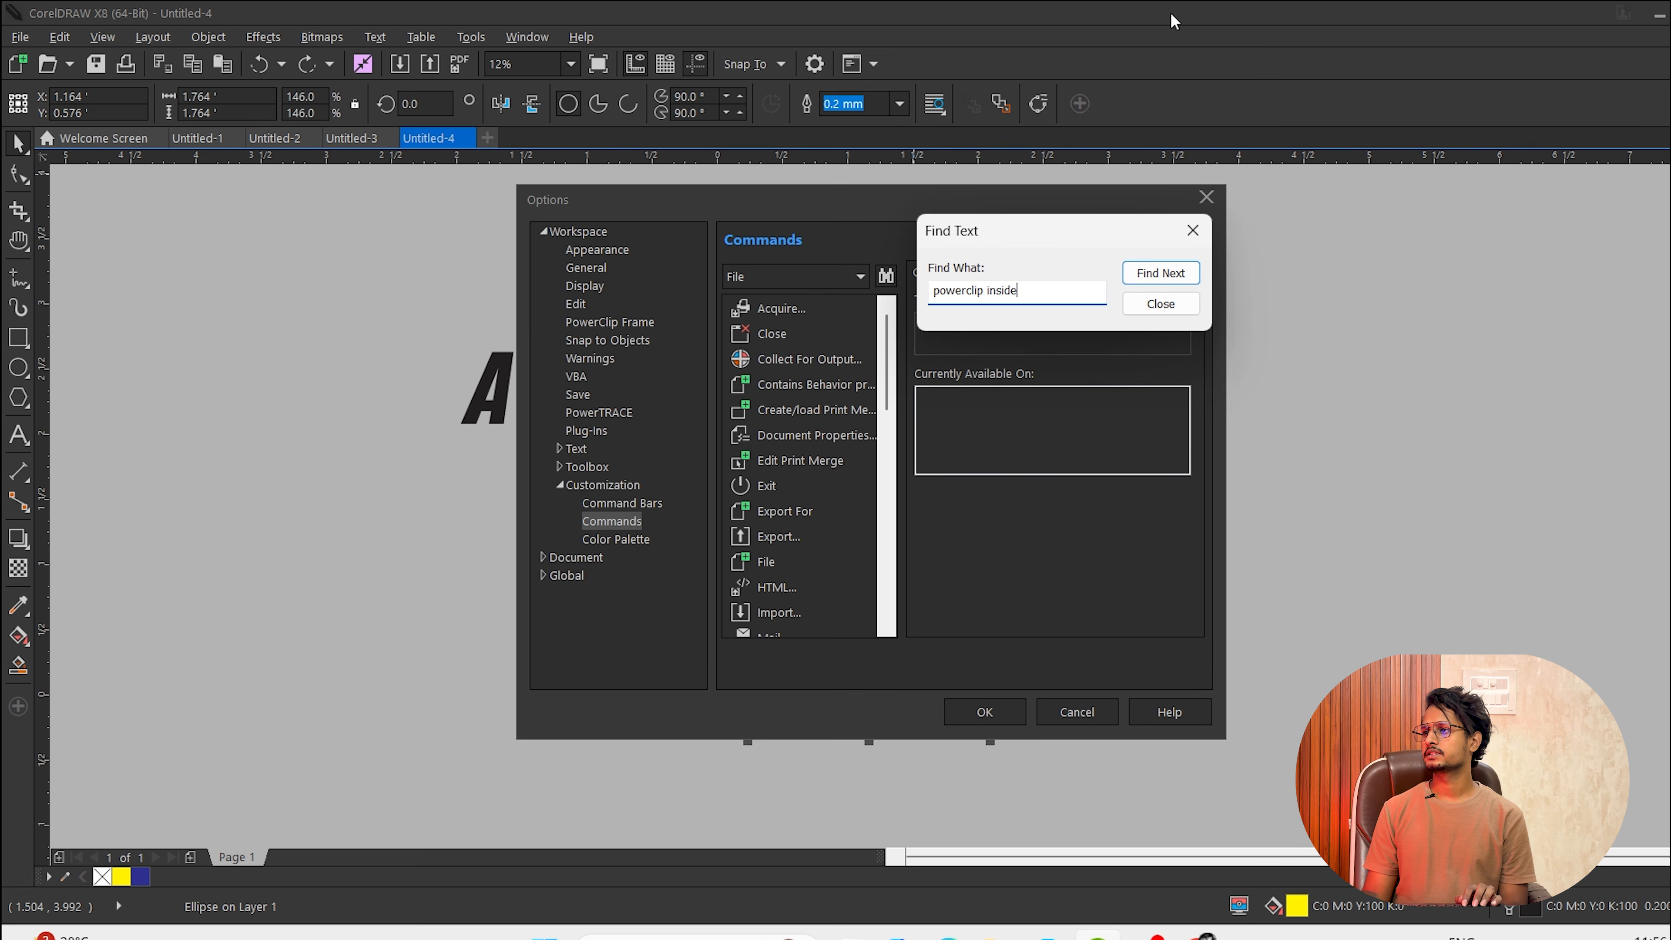
left_click(1171, 287)
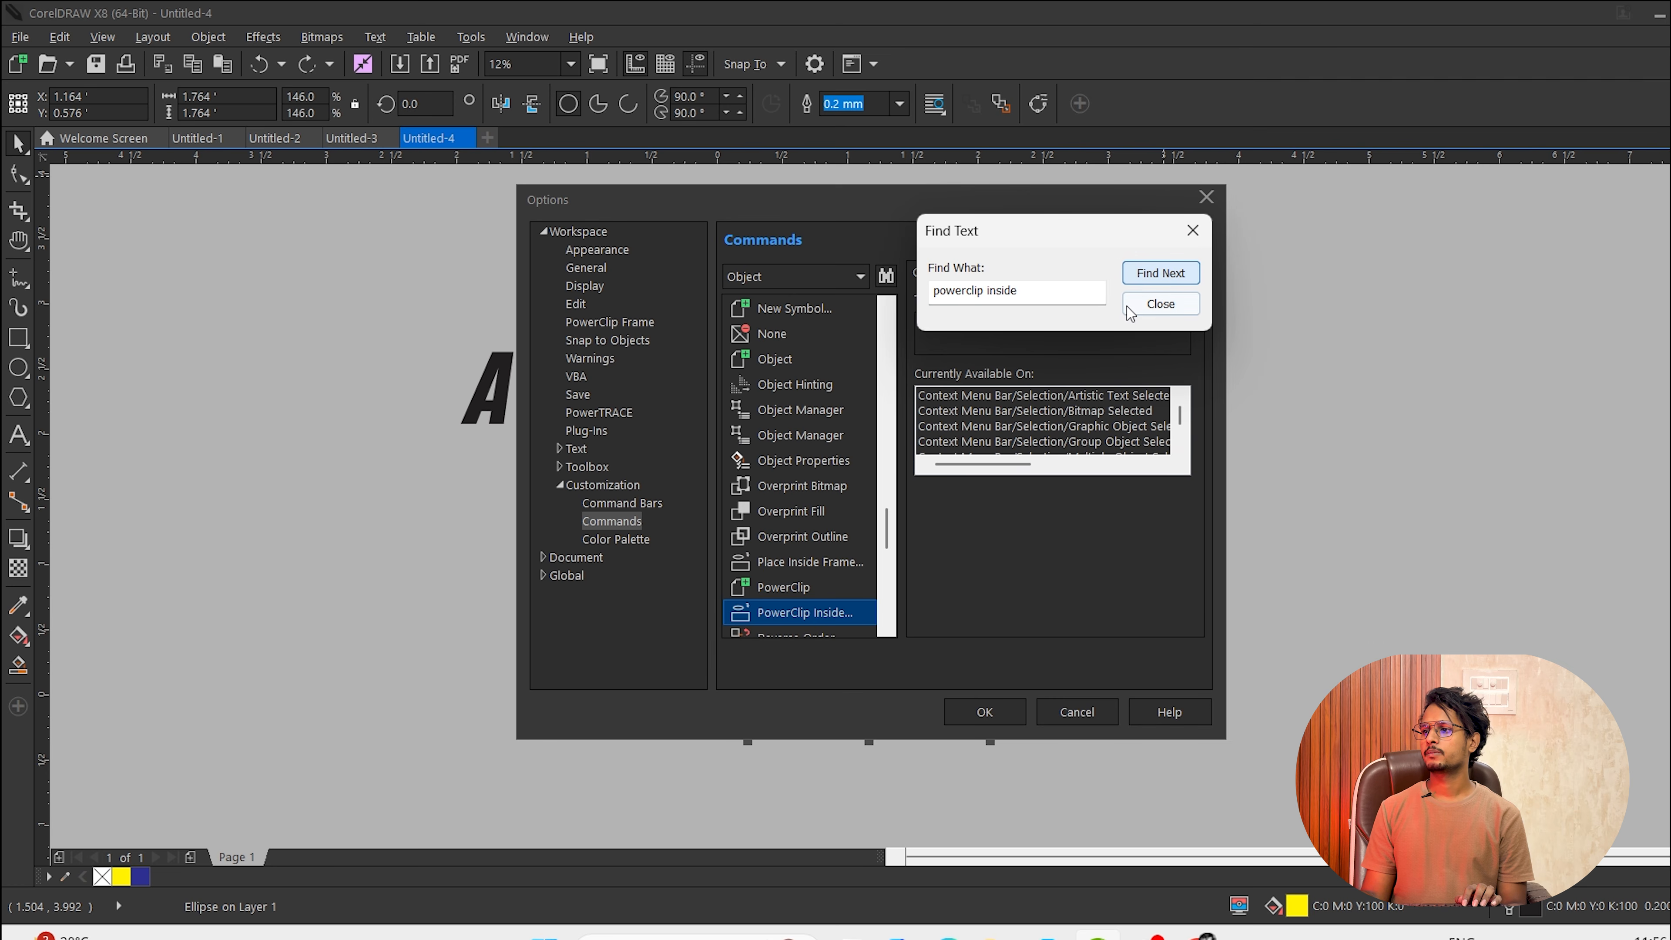
left_click(824, 616)
left_click(1161, 304)
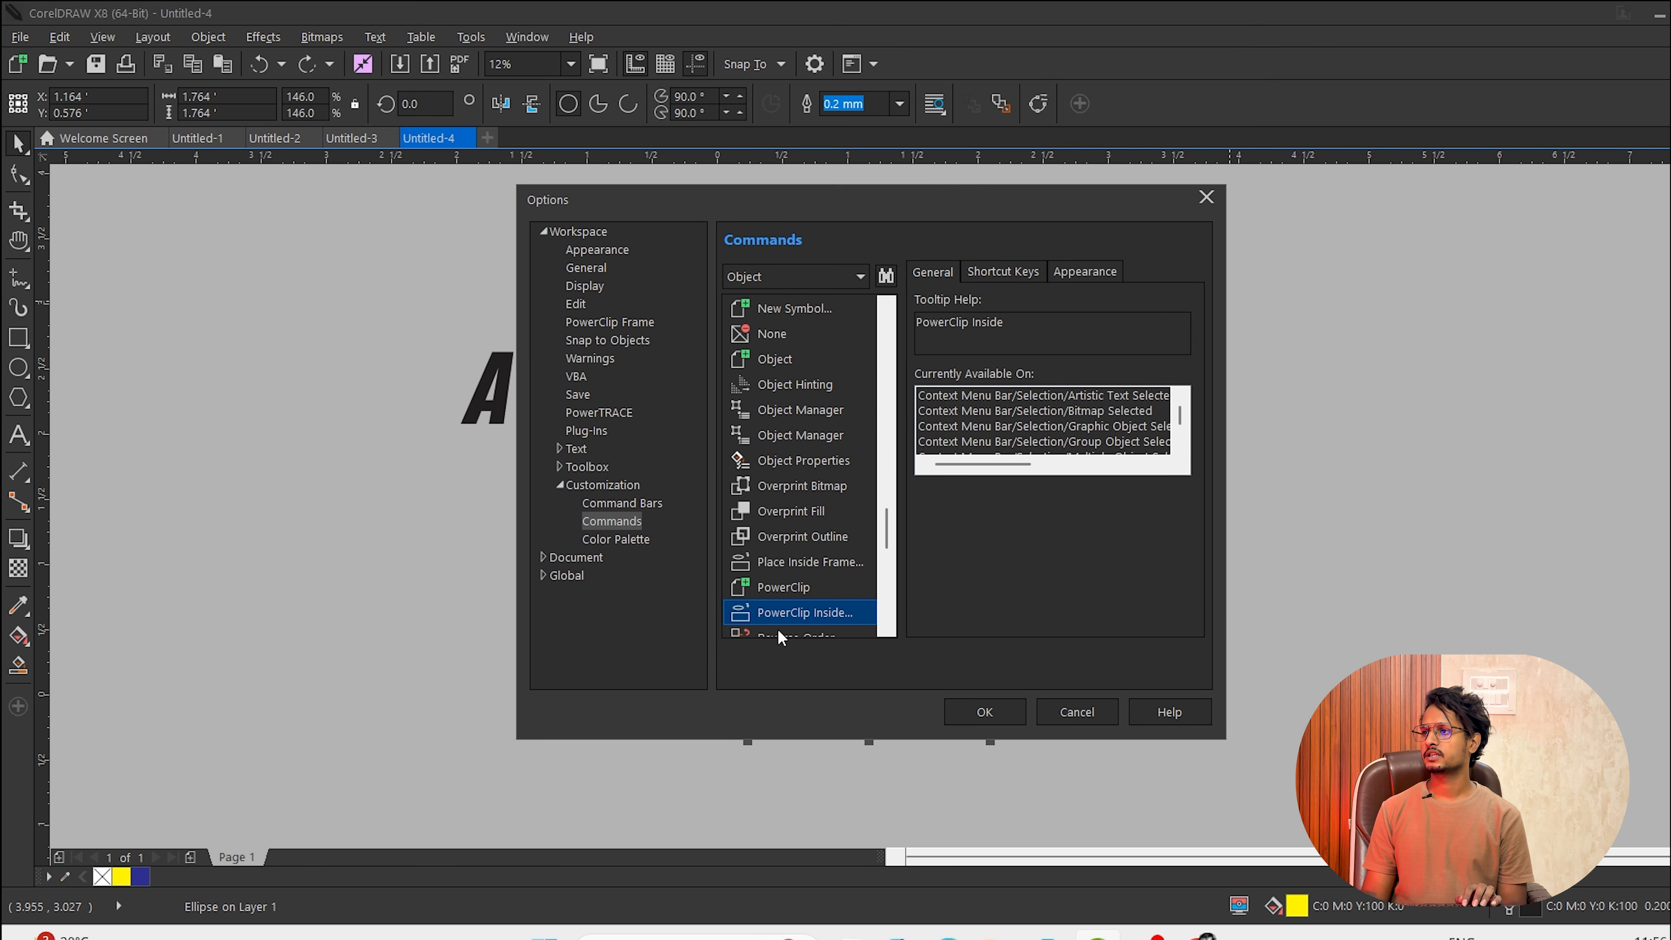
Assign Q as the shortcut key for the PowerClip Inside command and apply the options.
left_click(998, 270)
left_click(980, 383)
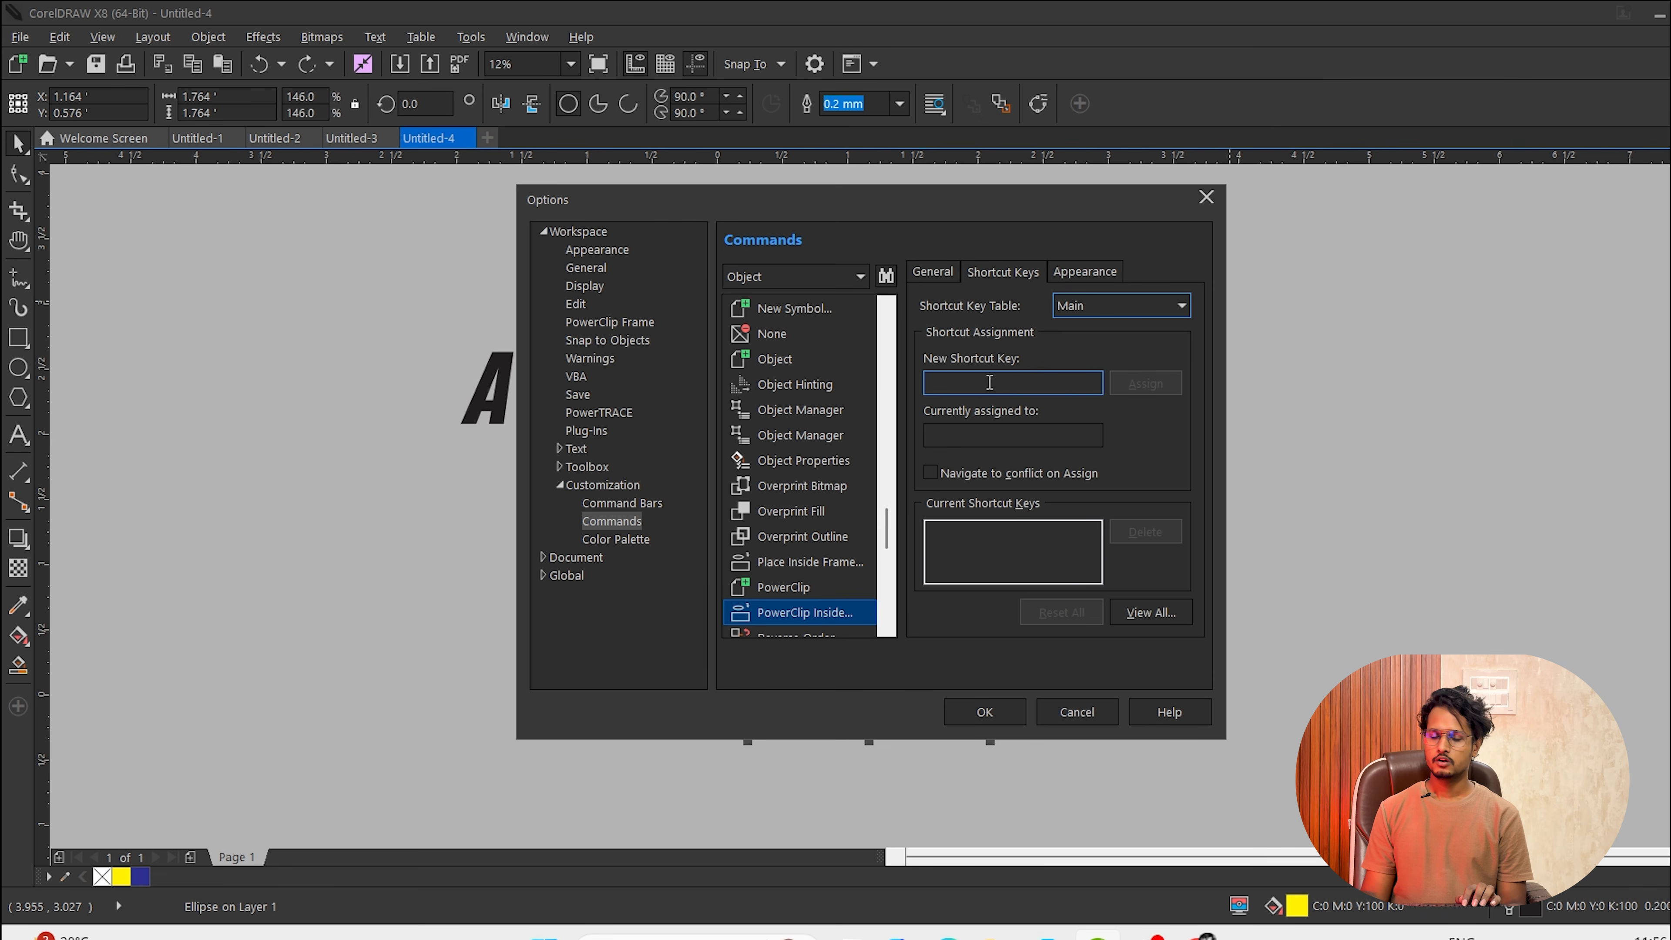
key("q")
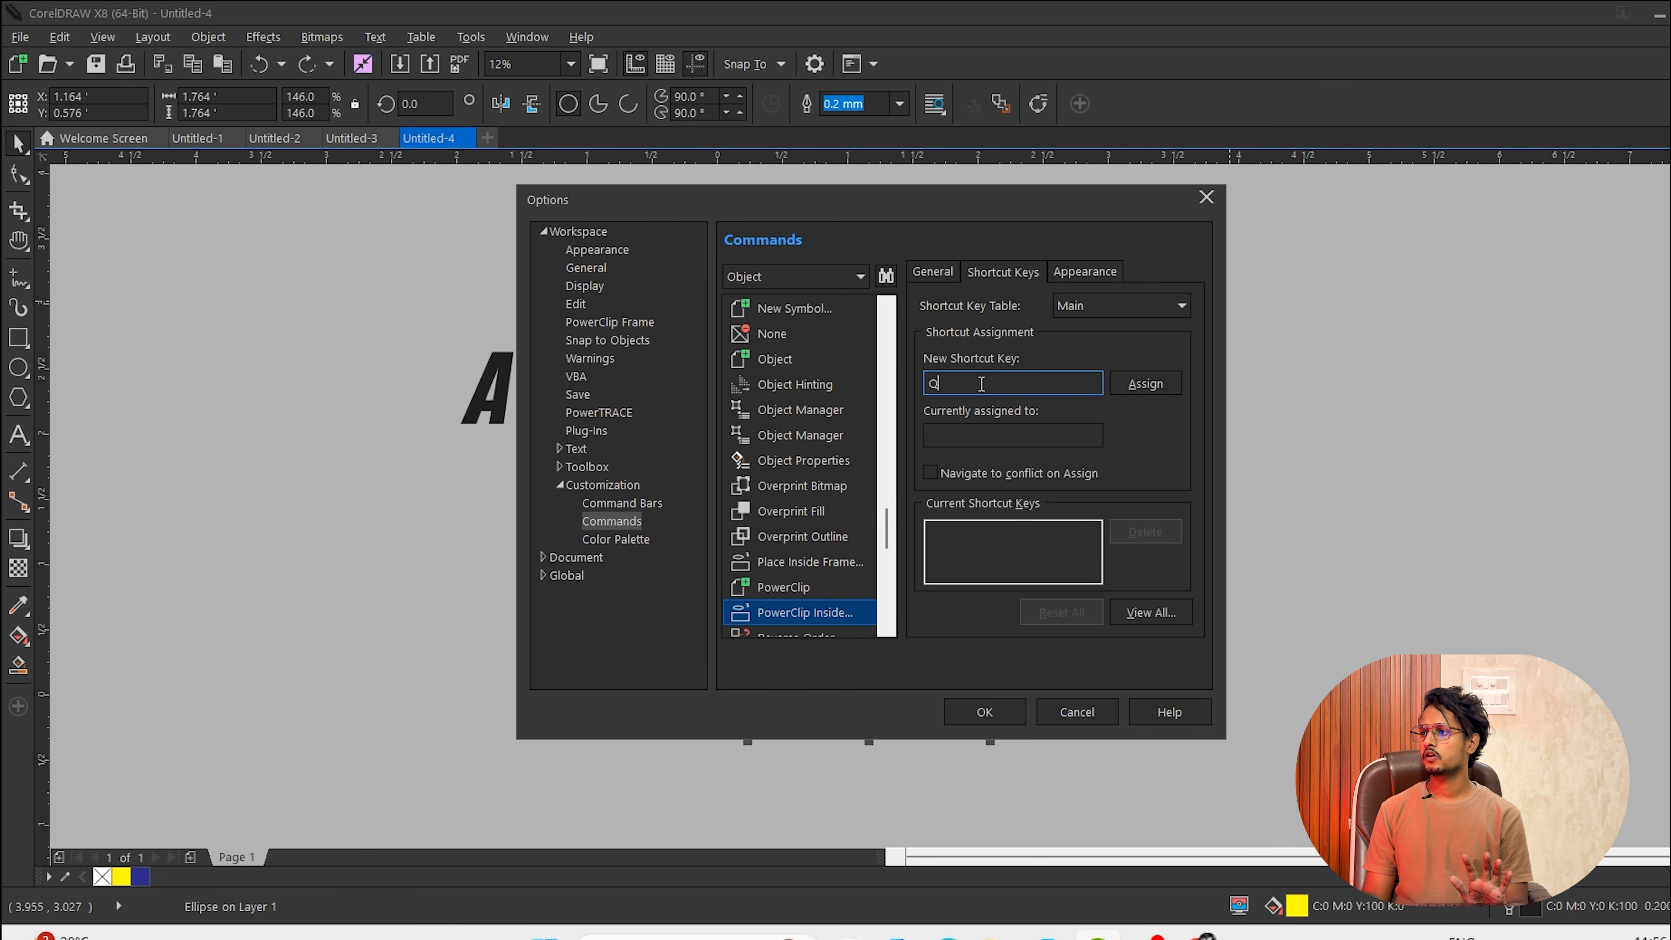
left_click(1149, 384)
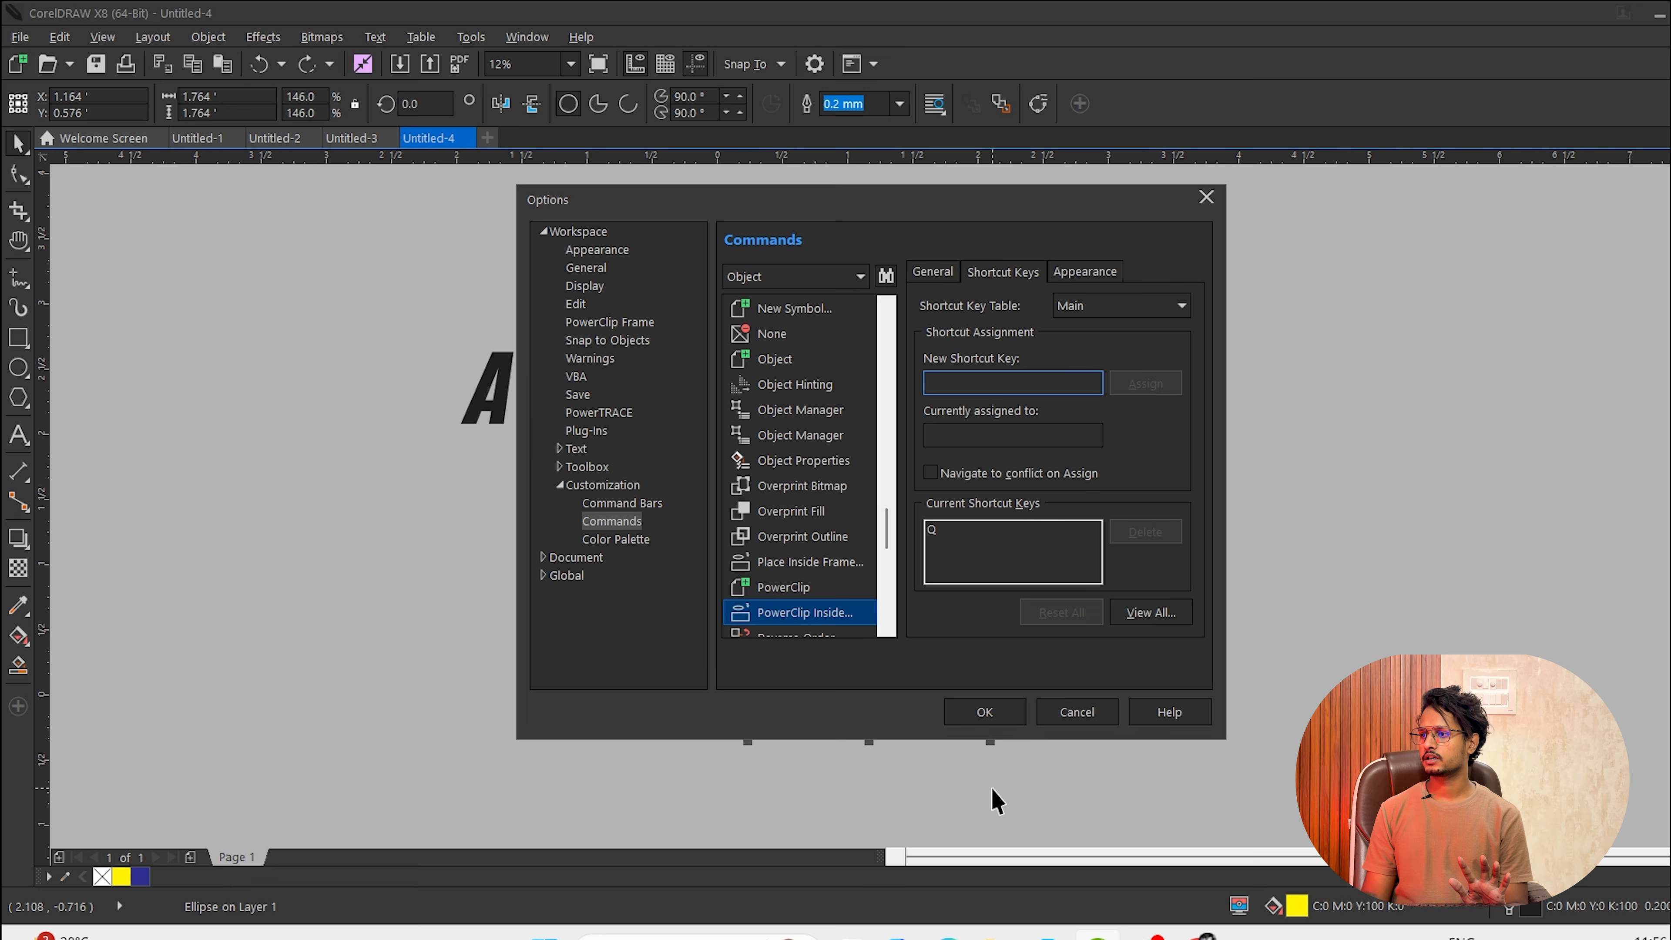
left_click(954, 713)
Move the yellow circle clear of the blue rectangle, try the Q PowerClip shortcut on it, and undo the clipping.
left_click_drag(922, 617, 1174, 619)
left_click_drag(1092, 573, 1024, 570)
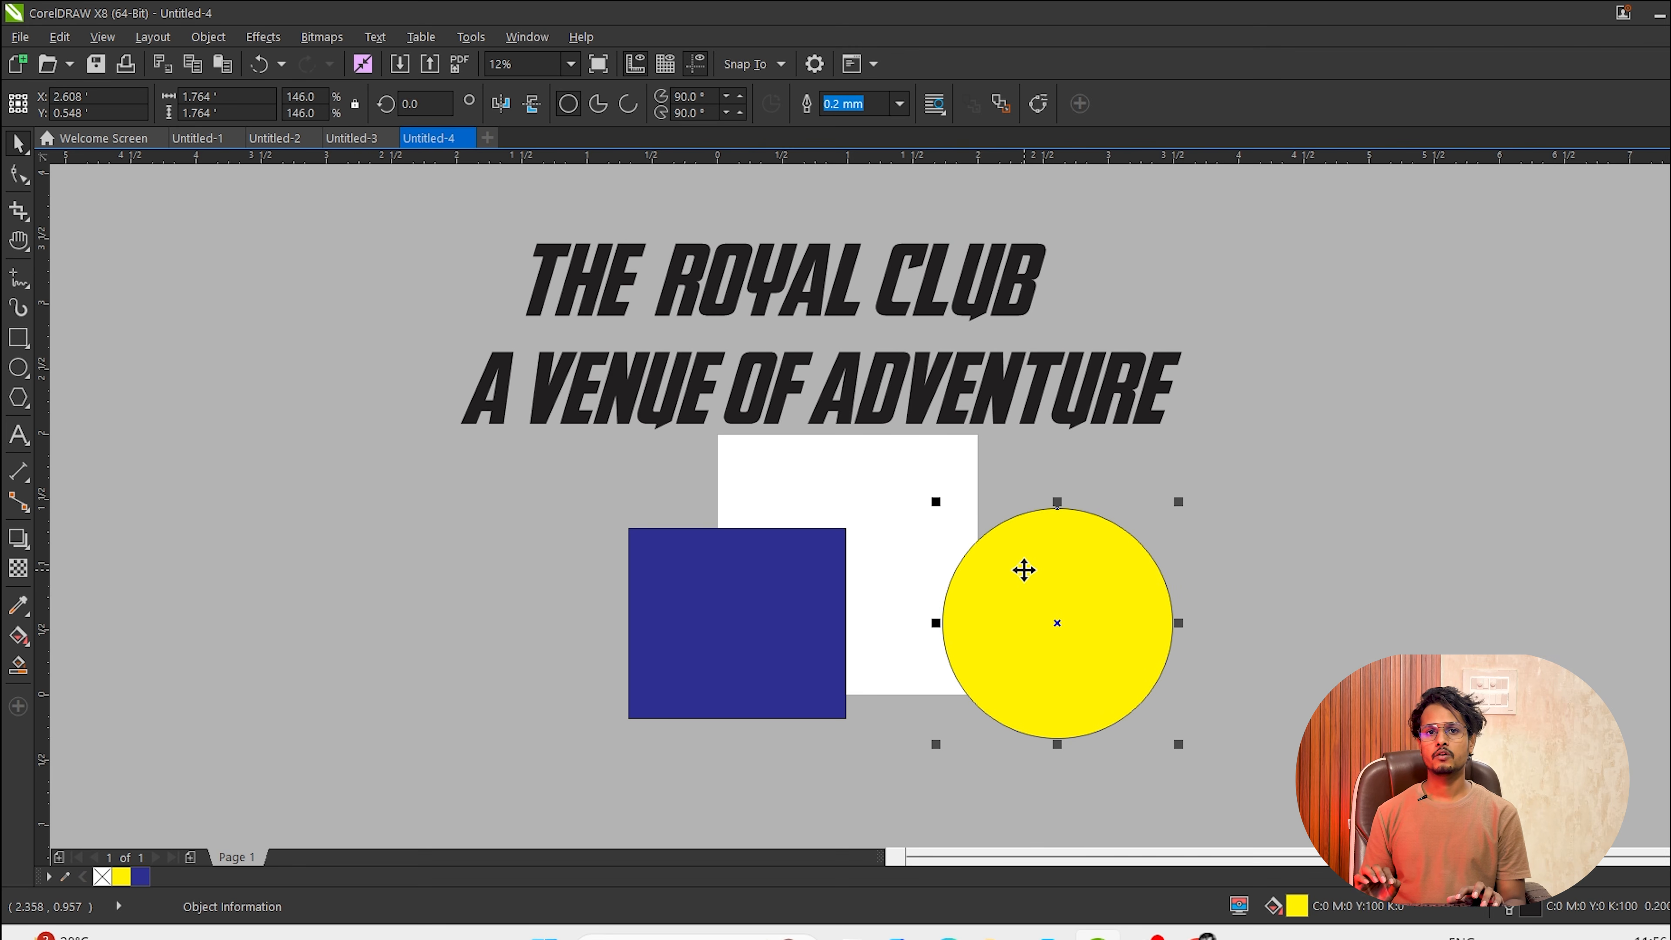
key("Escape")
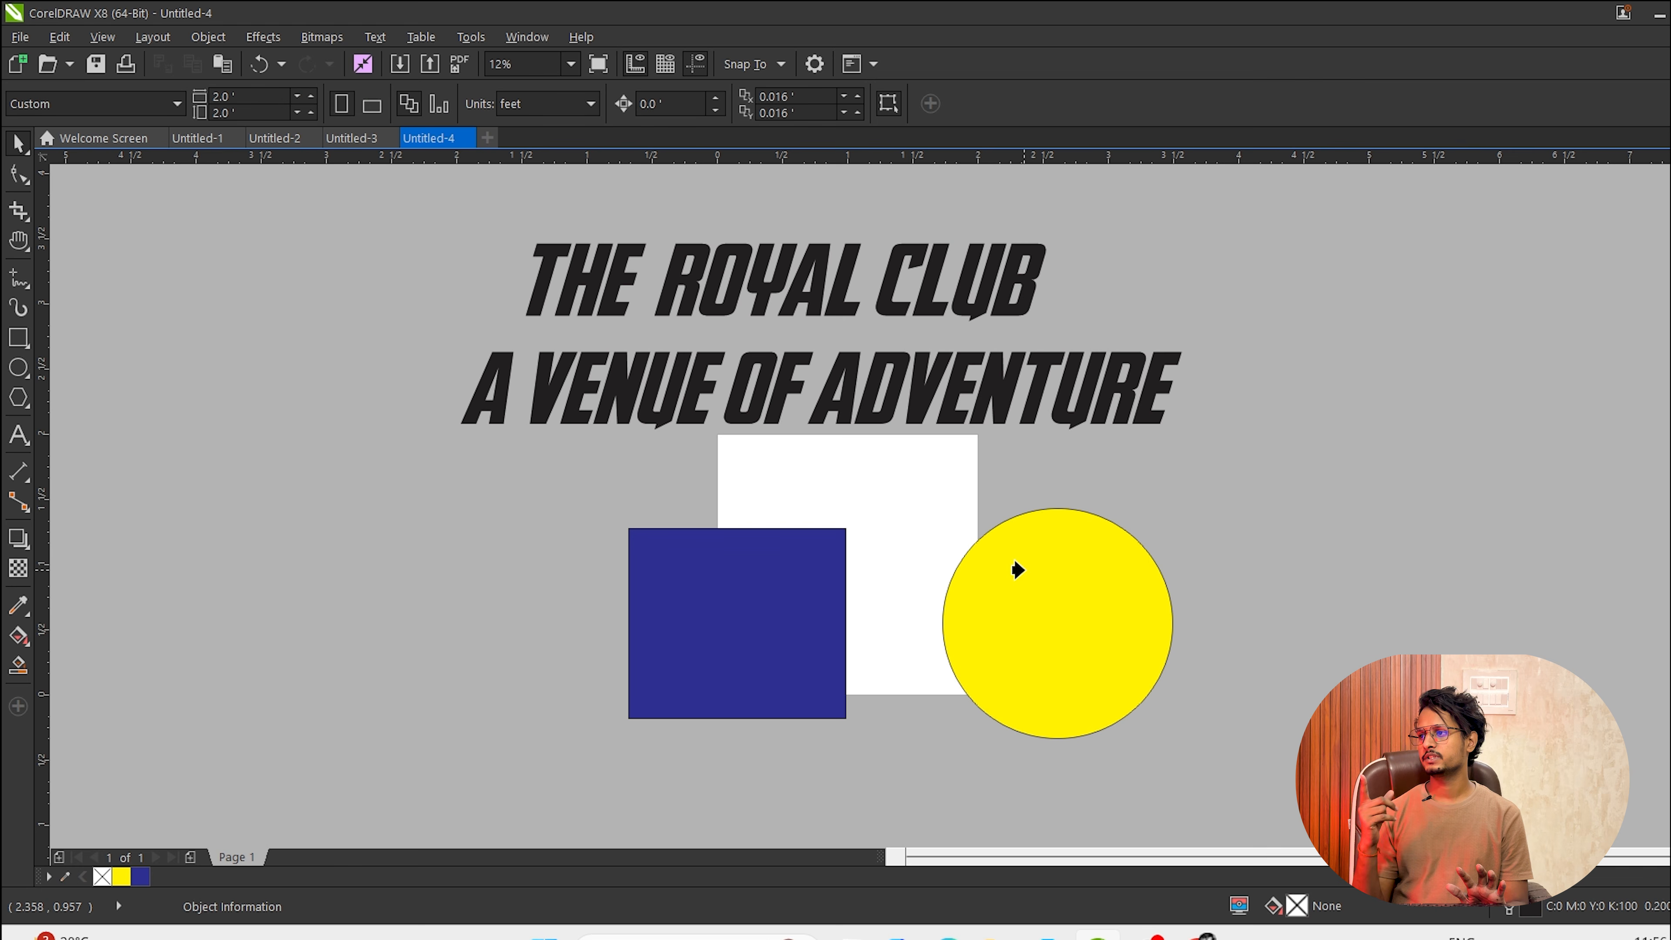
left_click_drag(1017, 570, 797, 620)
key("ctrl+z")
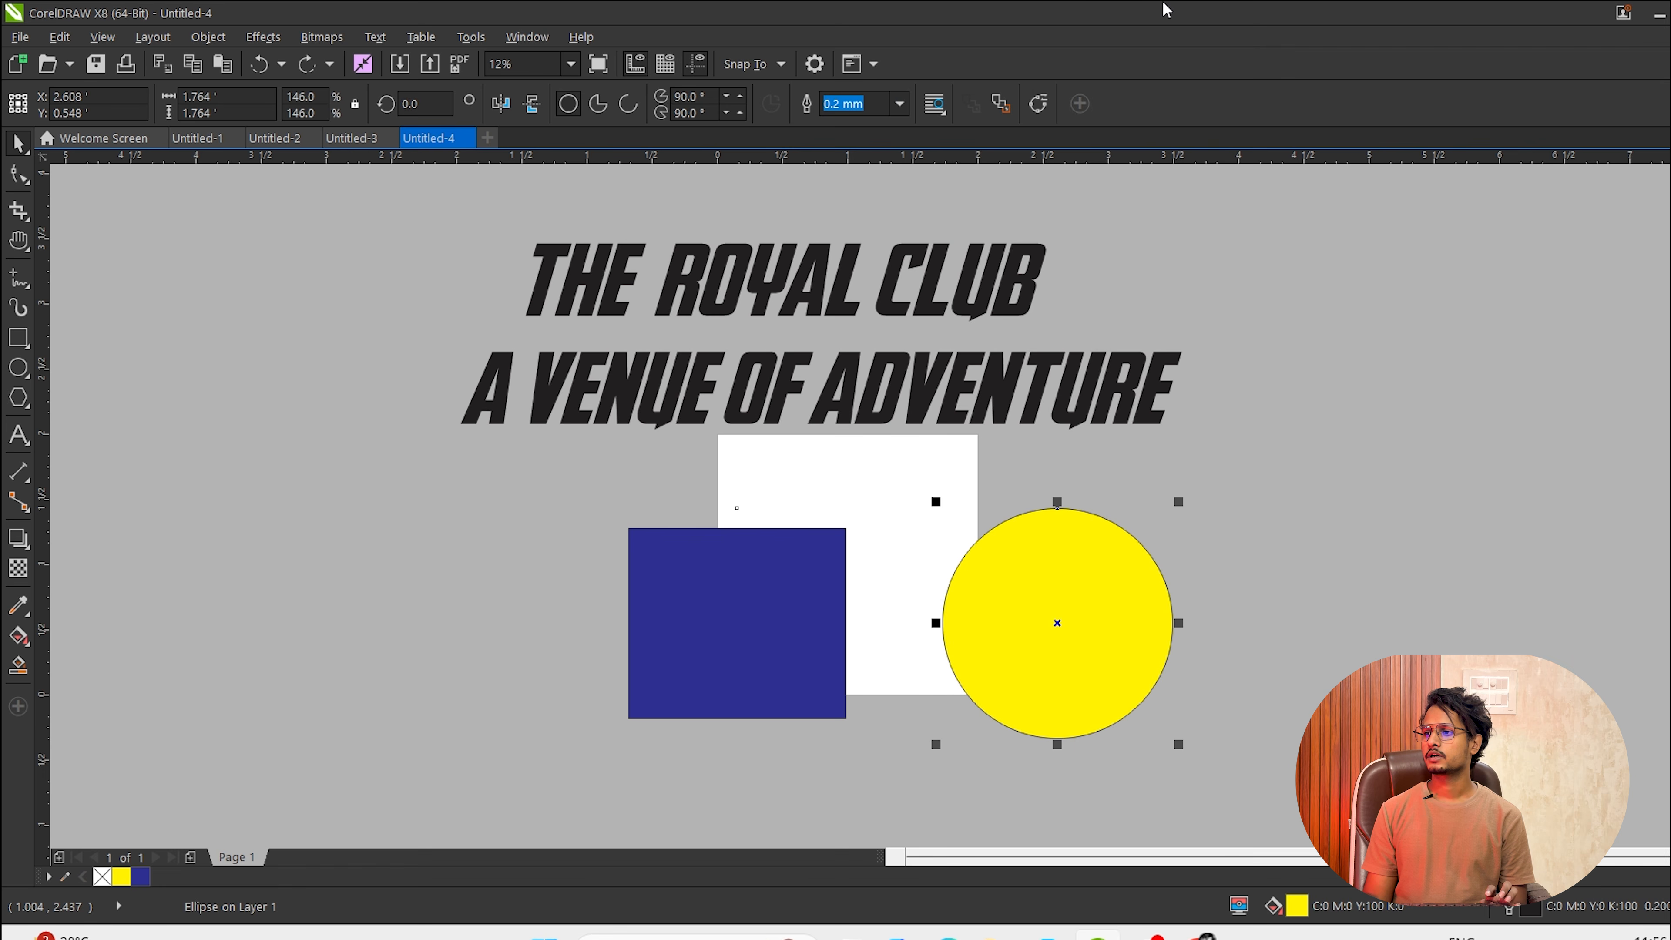
key("ctrl+z")
Move the yellow circle over the blue rectangle's right edge, PowerClip it into the rectangle, and undo the clipping.
left_click_drag(1190, 589, 938, 599)
key("ctrl+1")
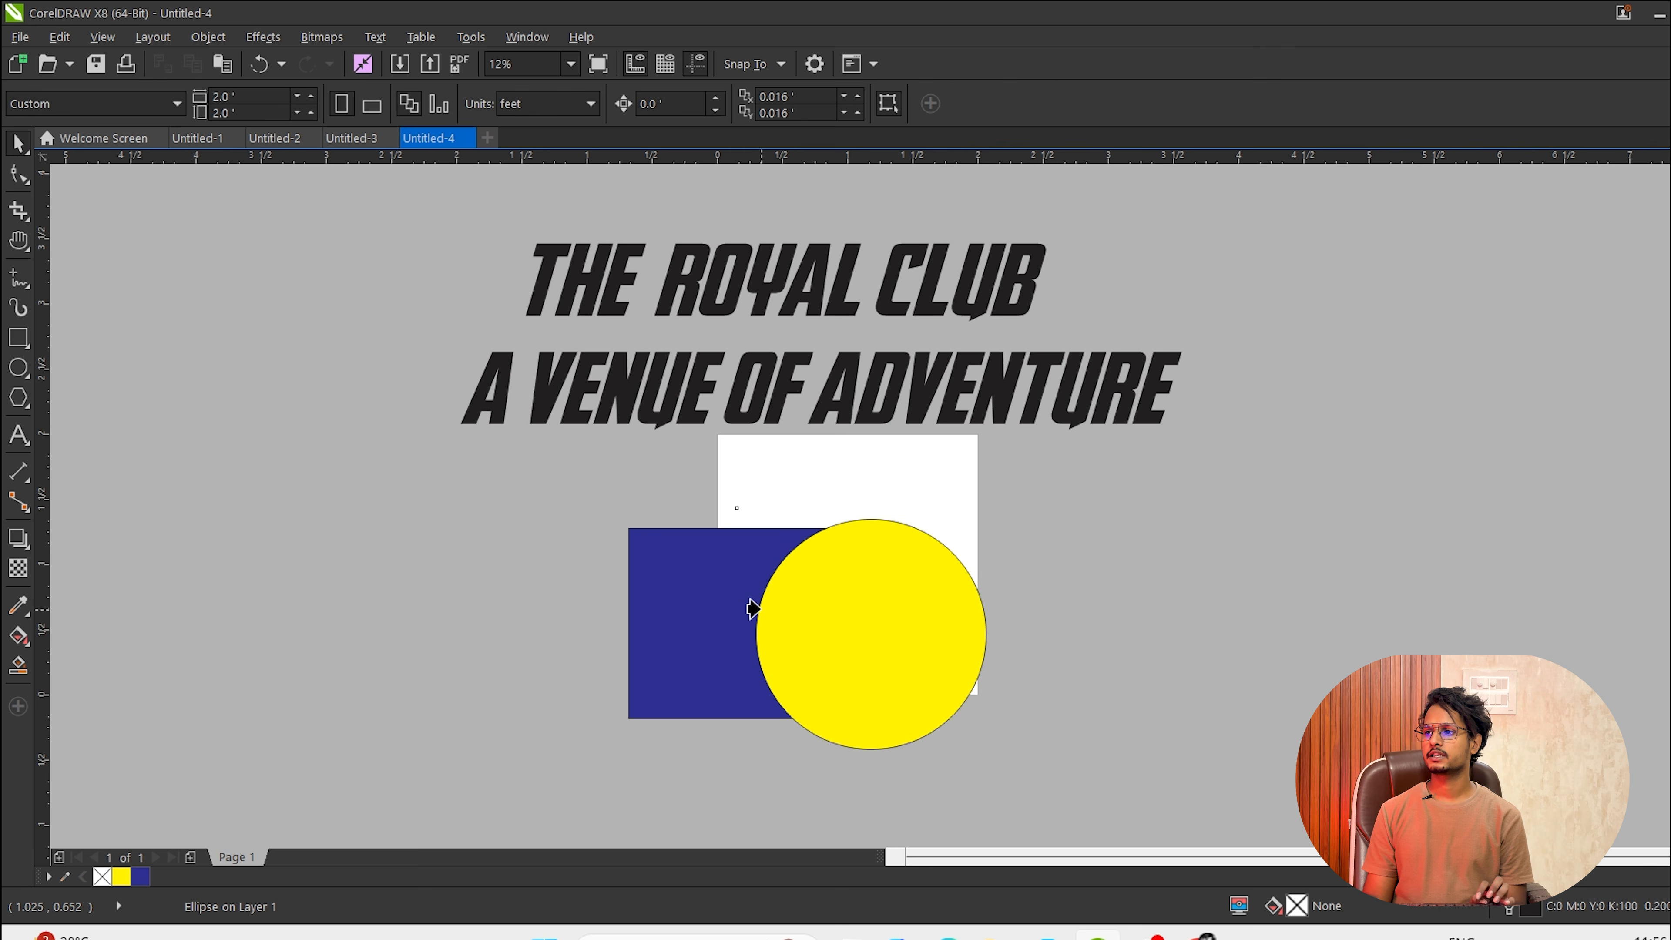
left_click(712, 589)
key("ctrl+z")
Check the circle's PowerClip Inside shortcut in its context commands and PowerClip the circle inside the blue rectangle.
right_click(834, 596)
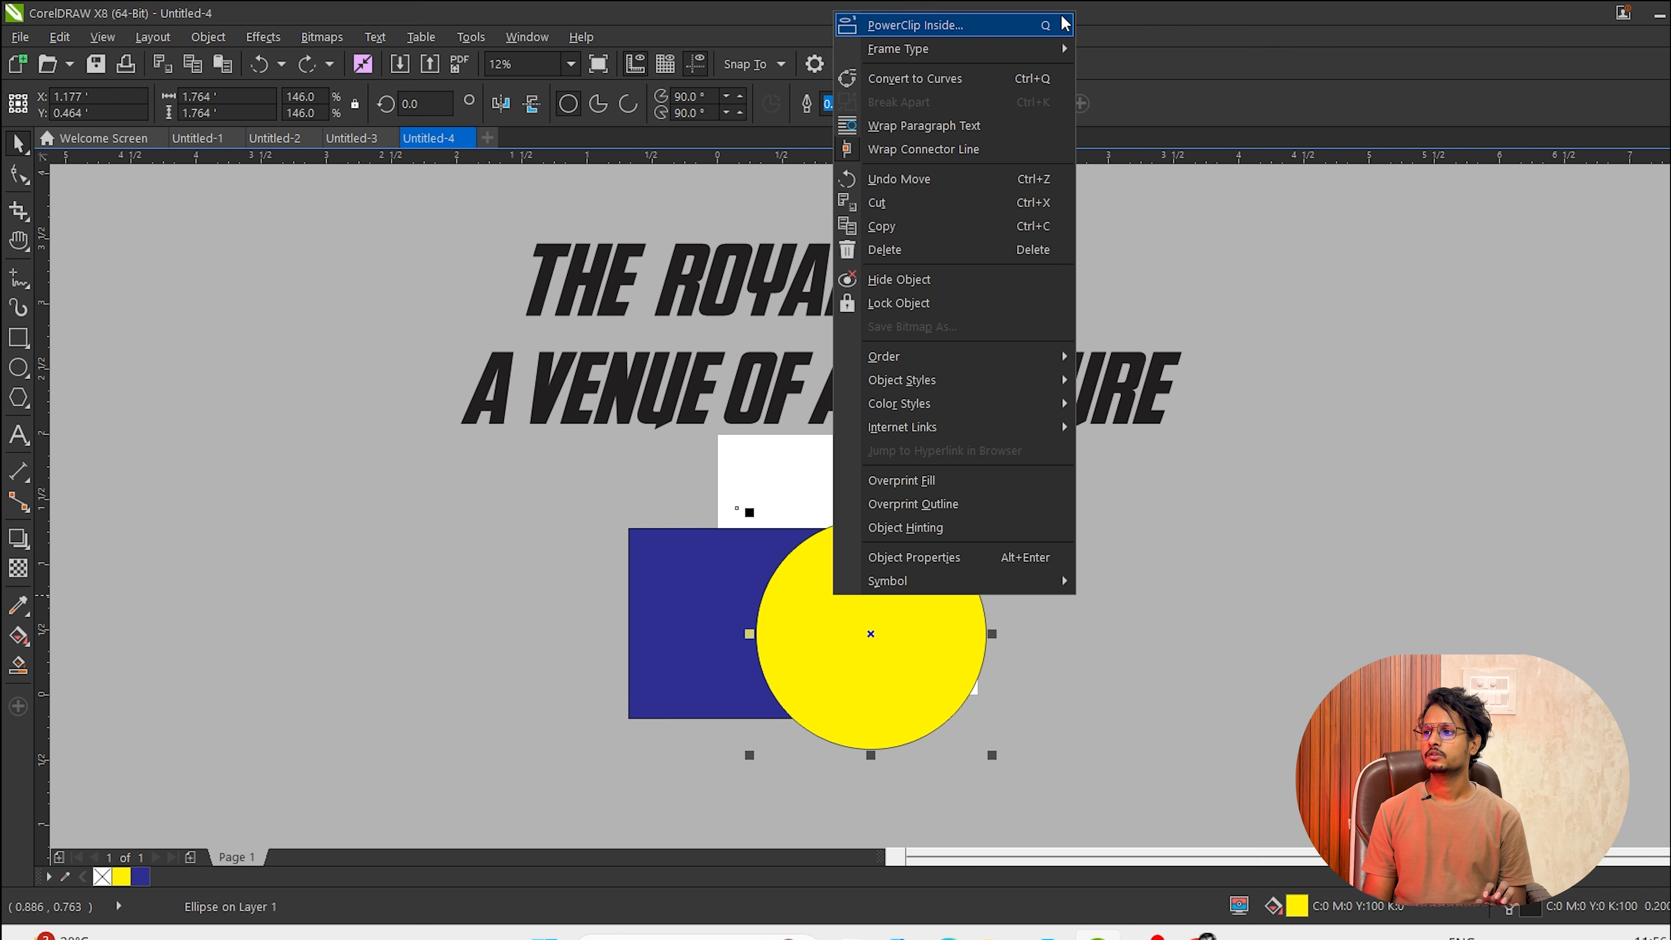
left_click(854, 663)
key("w")
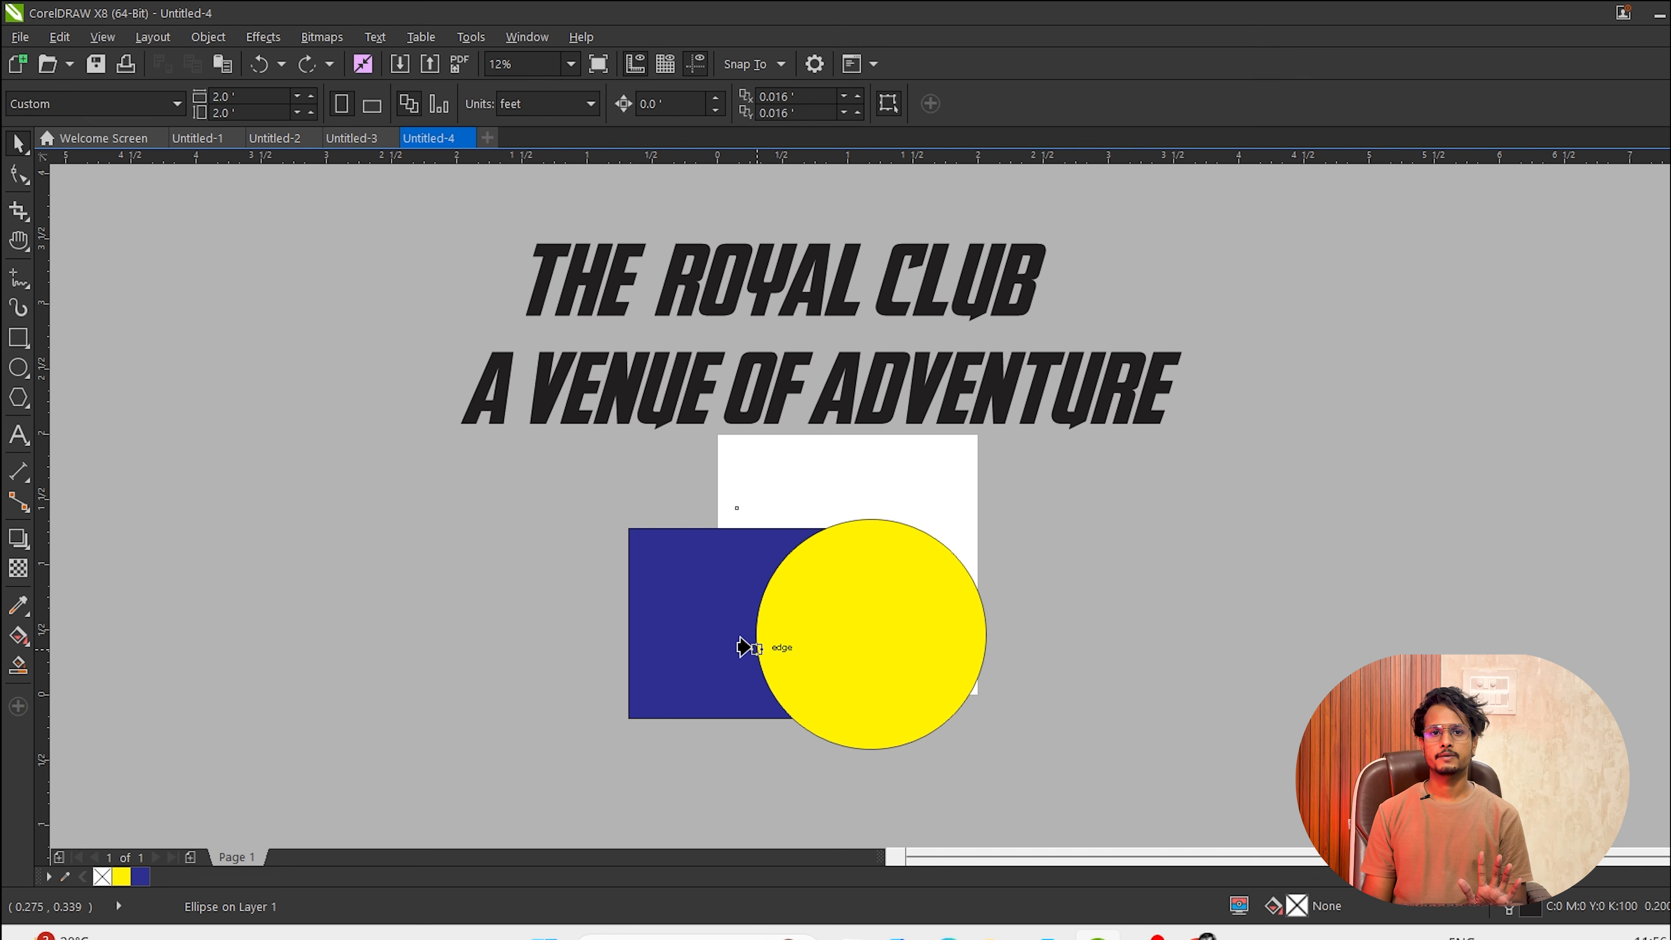
left_click(729, 677)
Move the clipped blue rectangle to the right of the page and undo the move.
left_click(1027, 613)
left_click_drag(717, 610, 1035, 593)
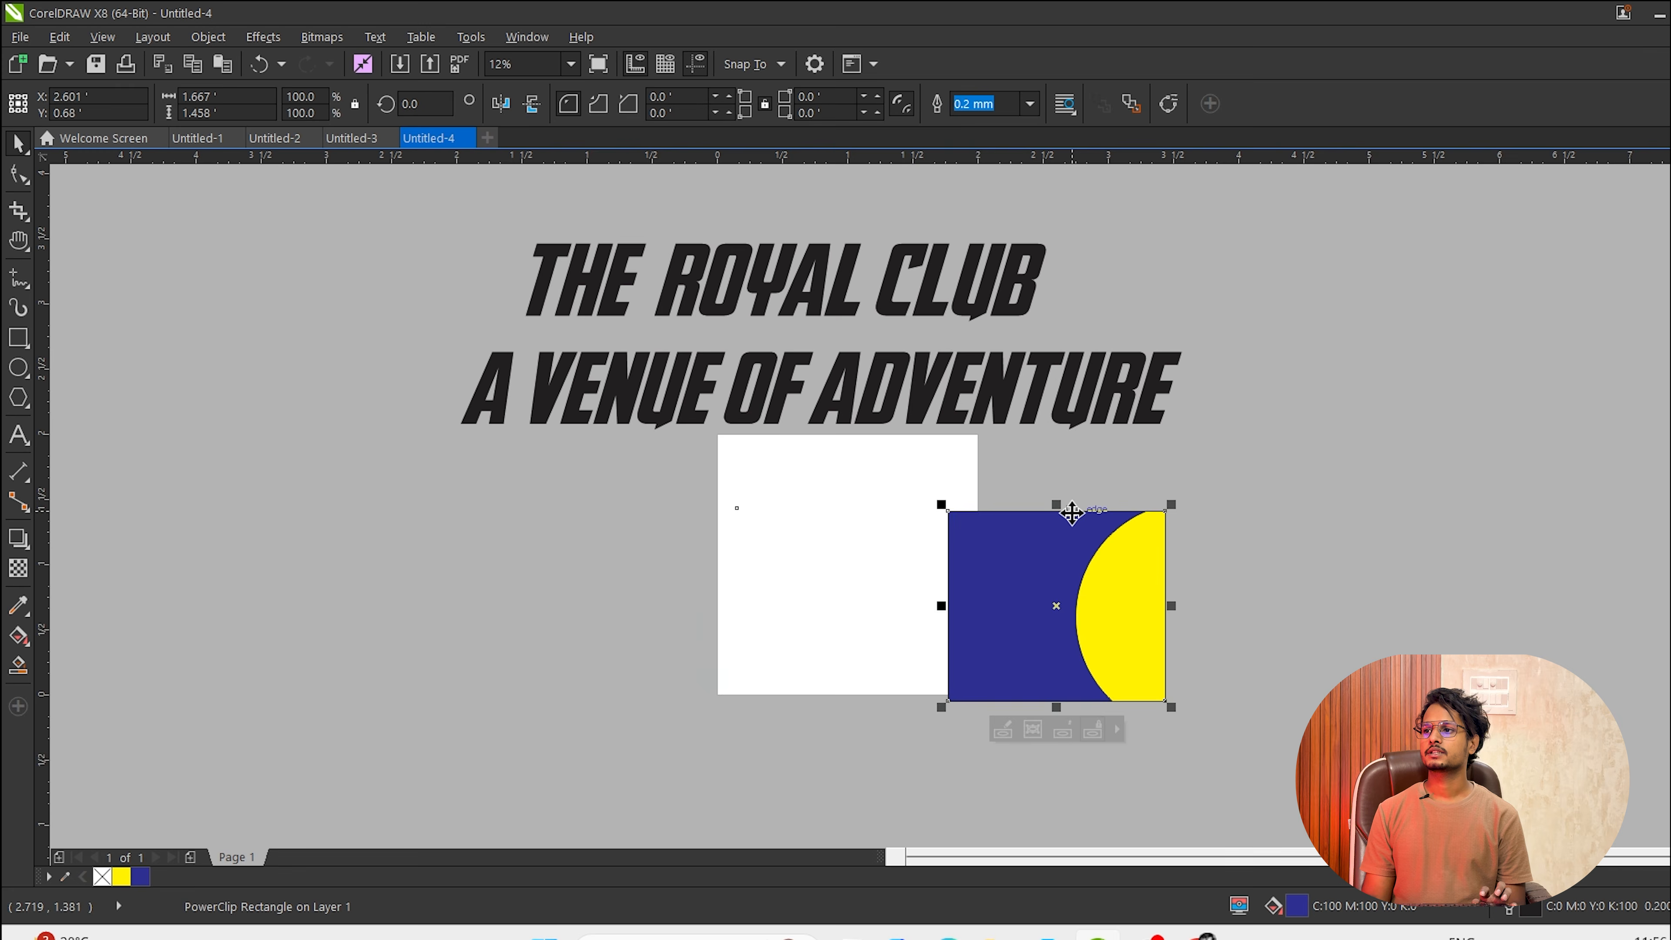
key("ctrl+z")
Select the "A VENUE OF ADVENTURE" text, undo its accidental move, and mirror it horizontally and back again.
left_click_drag(625, 396, 626, 470)
key("ctrl+z")
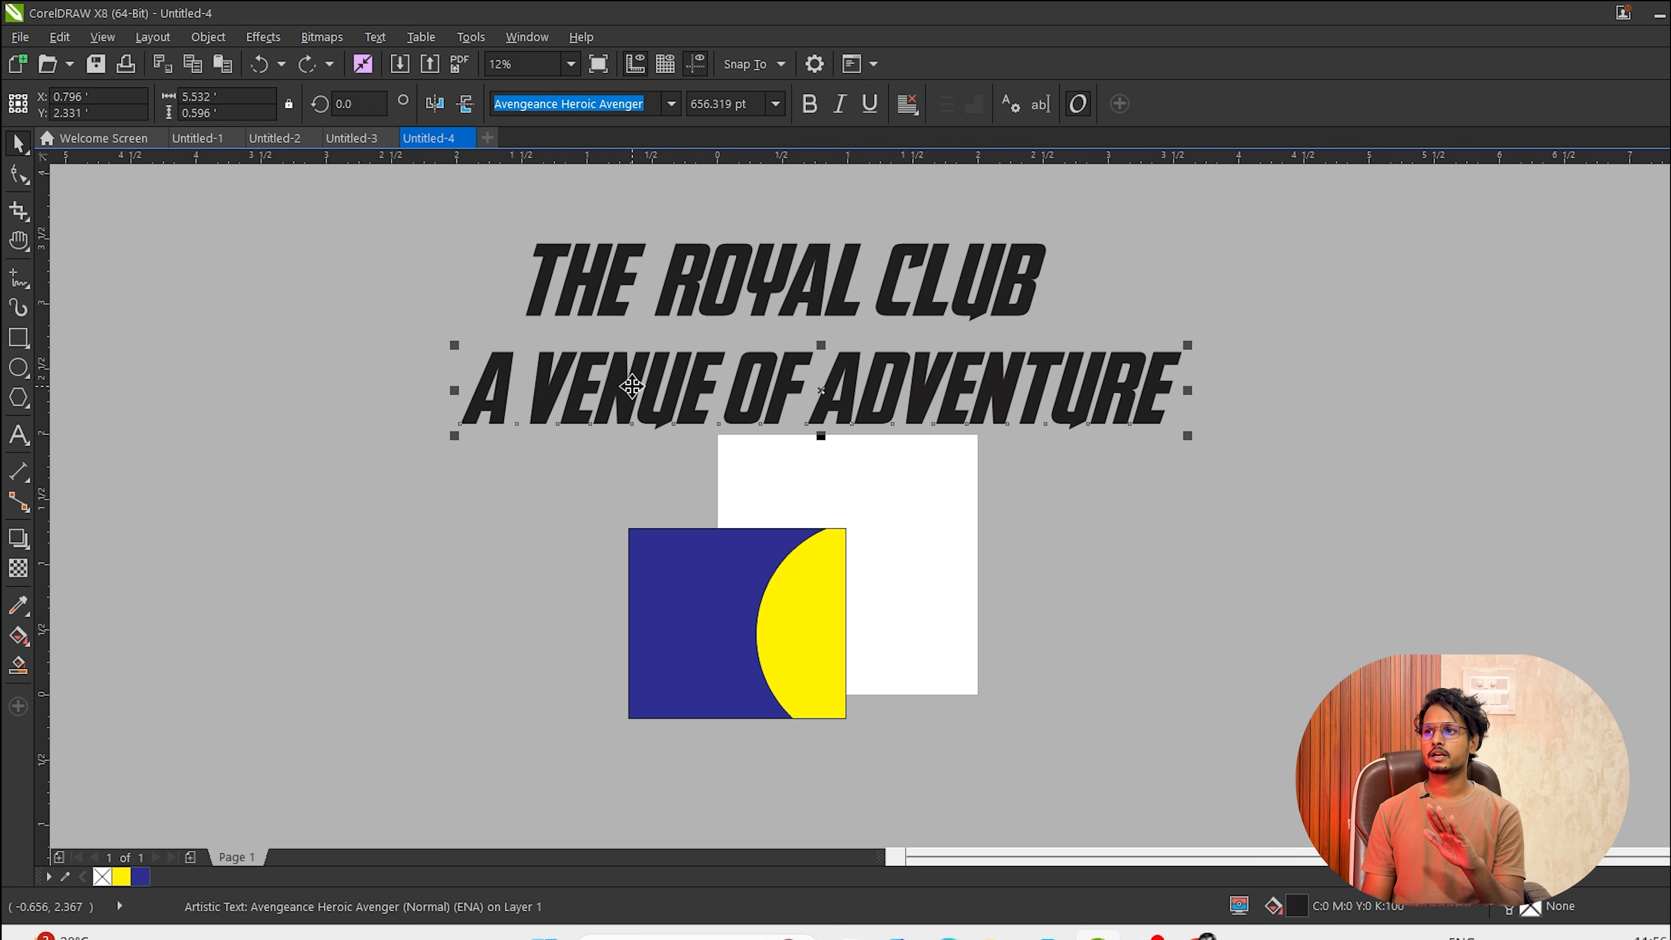
left_click(438, 108)
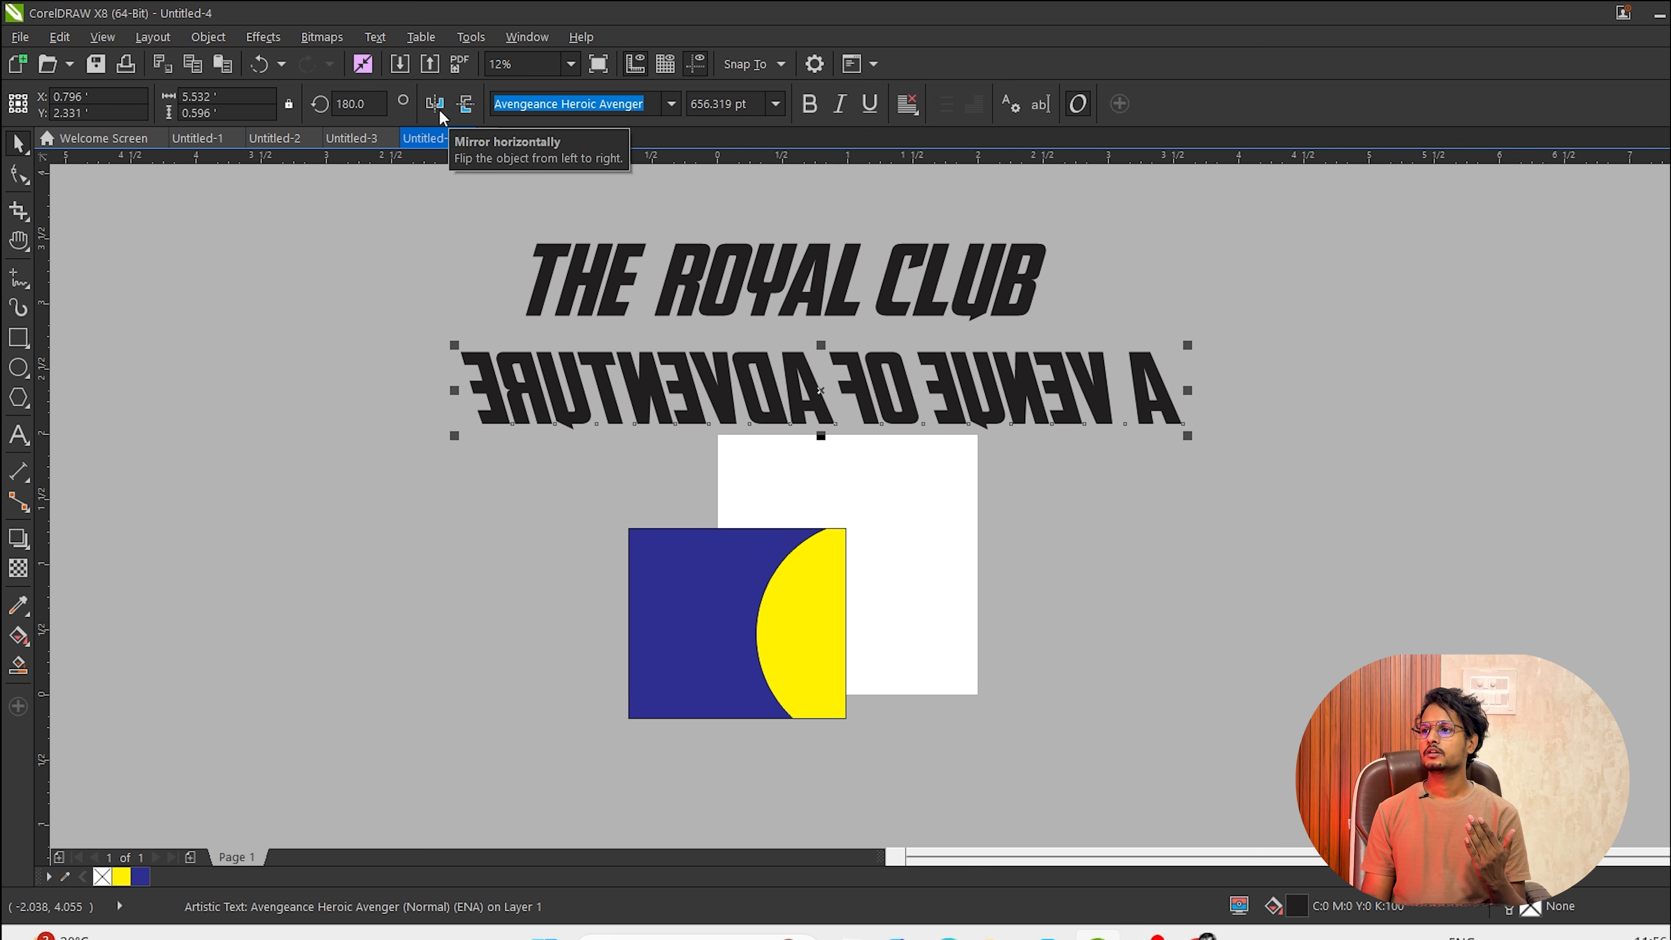
left_click(439, 108)
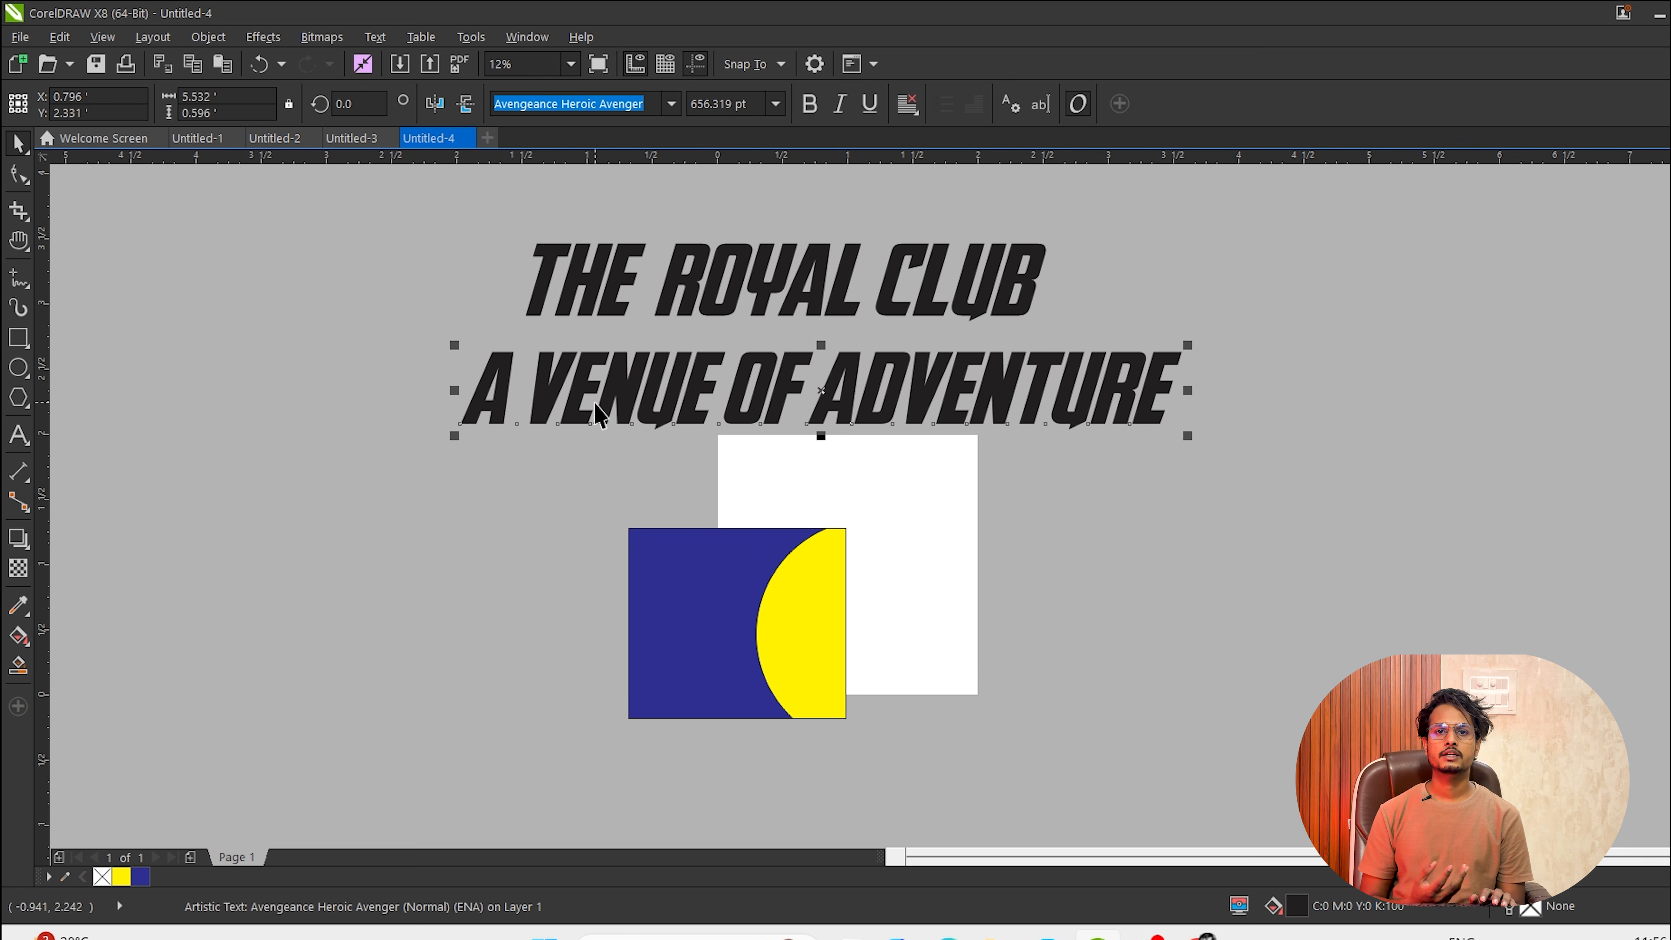
Search the customizable commands for "mirror horizonta" and select the Mirror horizontally command.
key("ctrl+j")
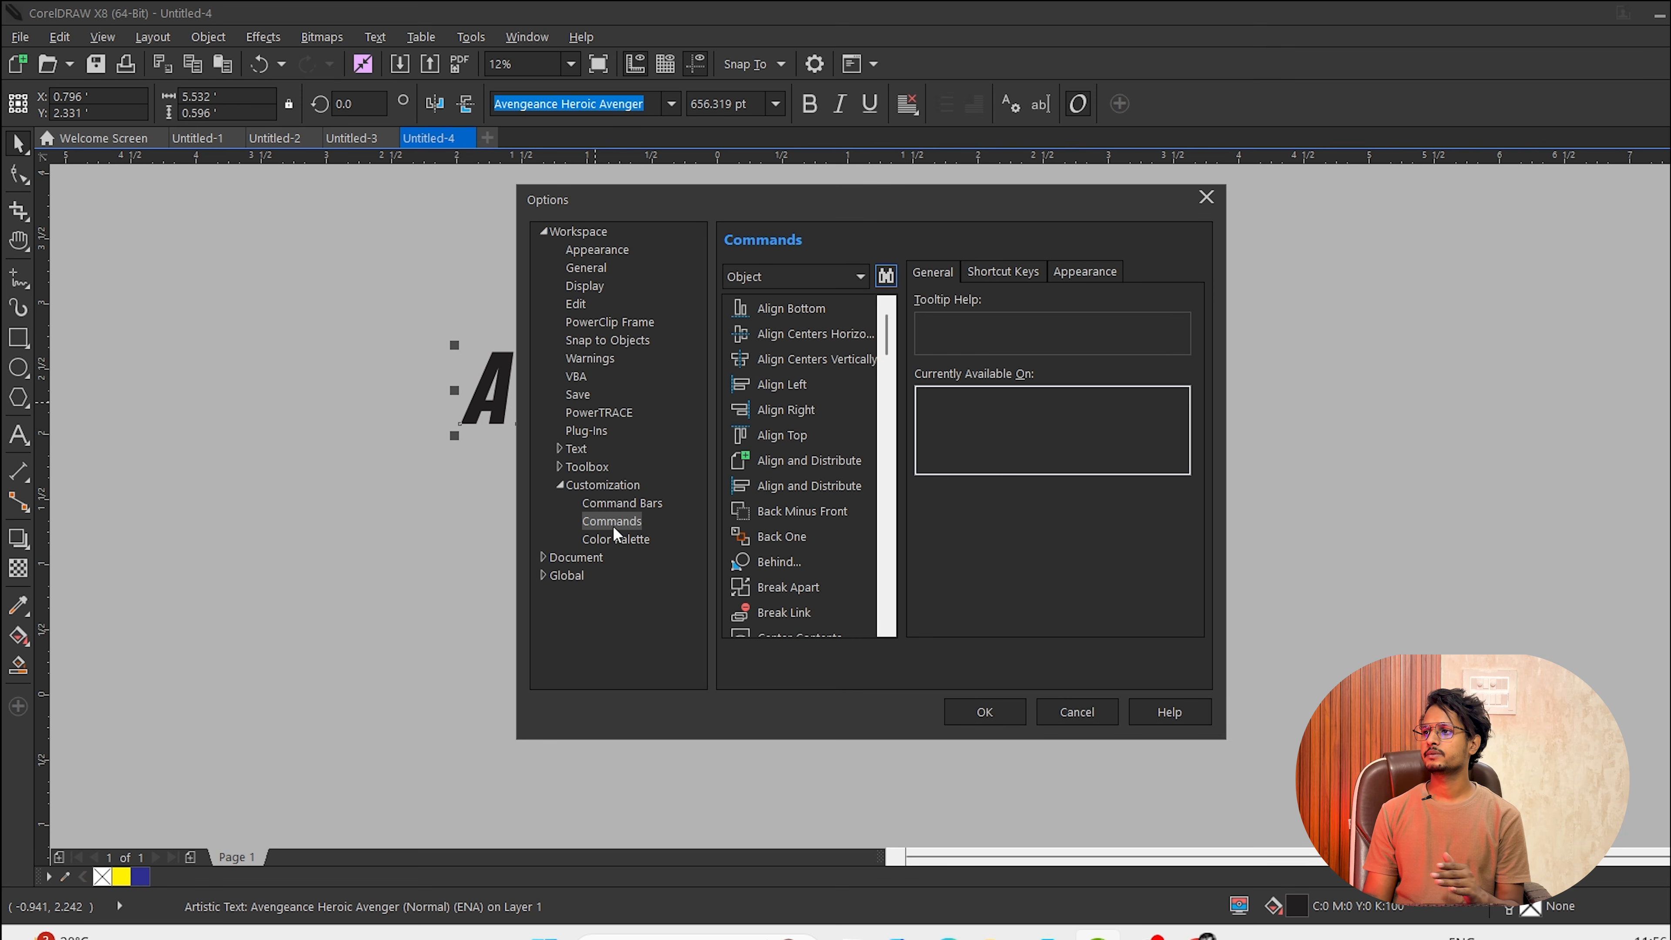
left_click(887, 275)
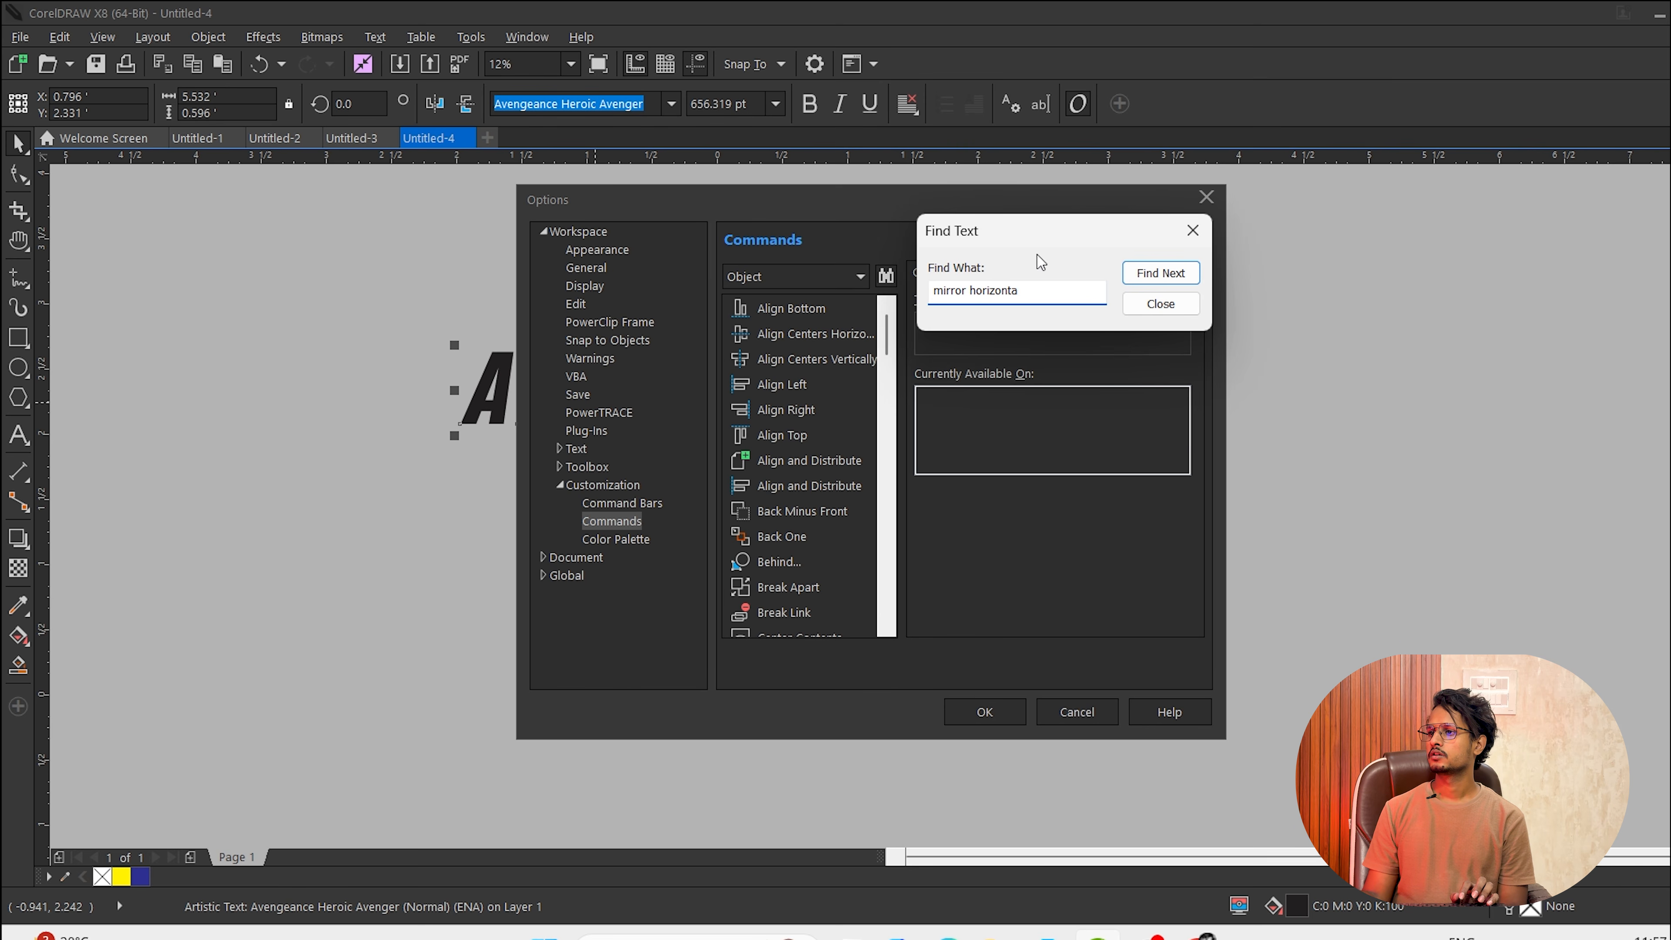
left_click(1161, 272)
left_click(821, 410)
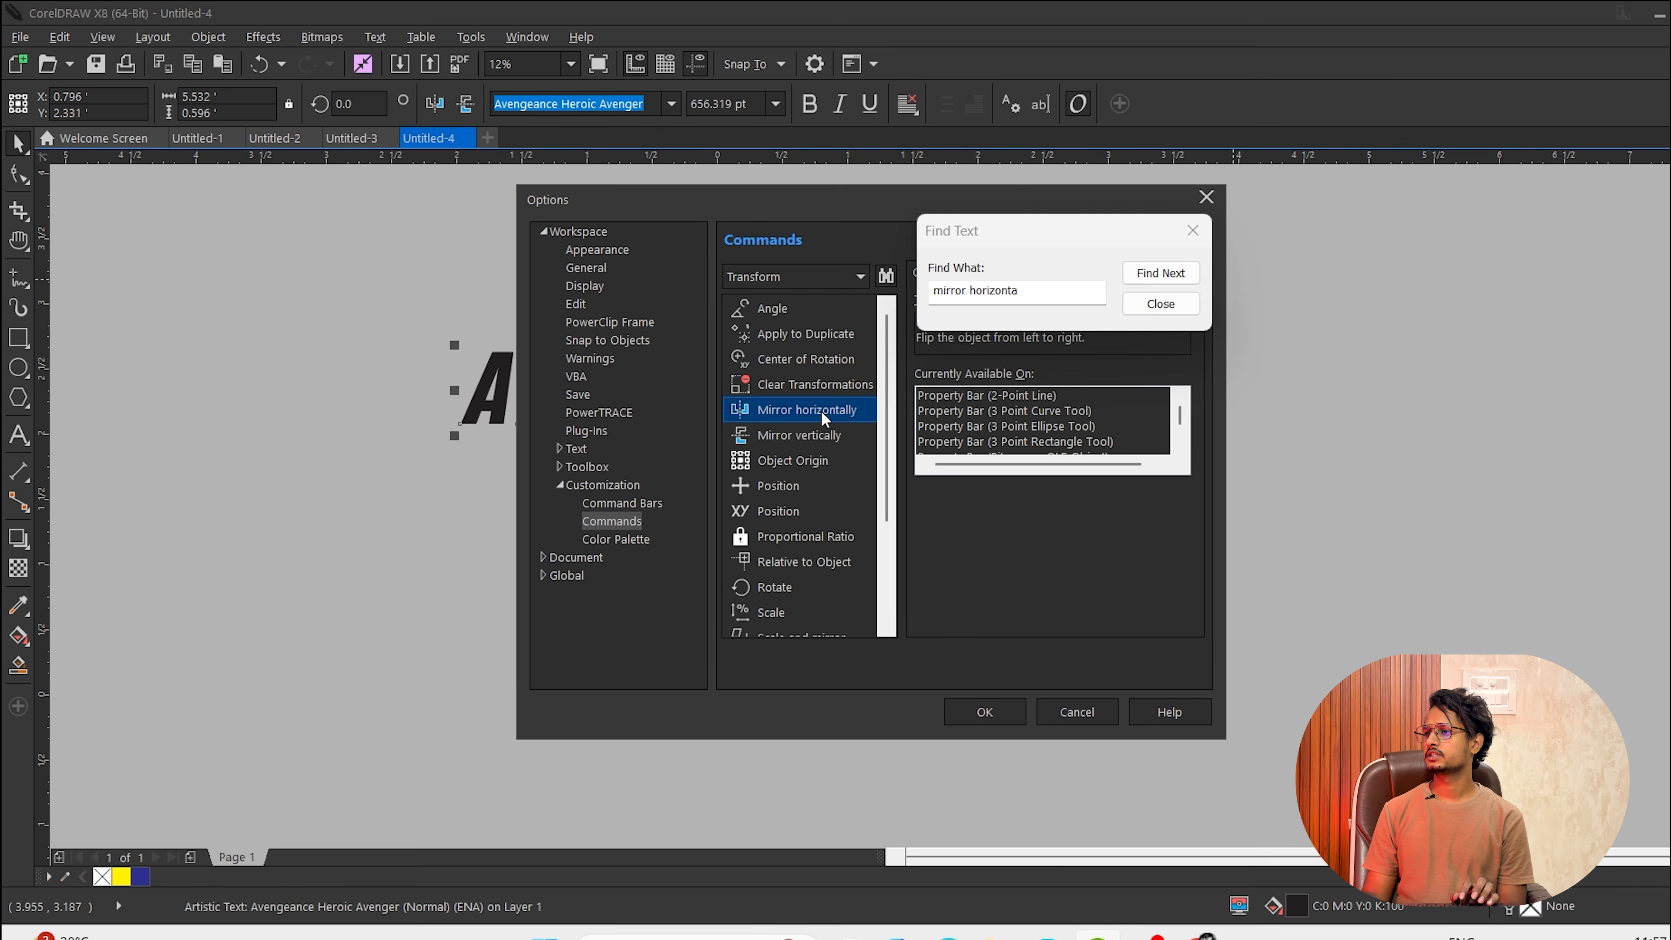
left_click(1176, 308)
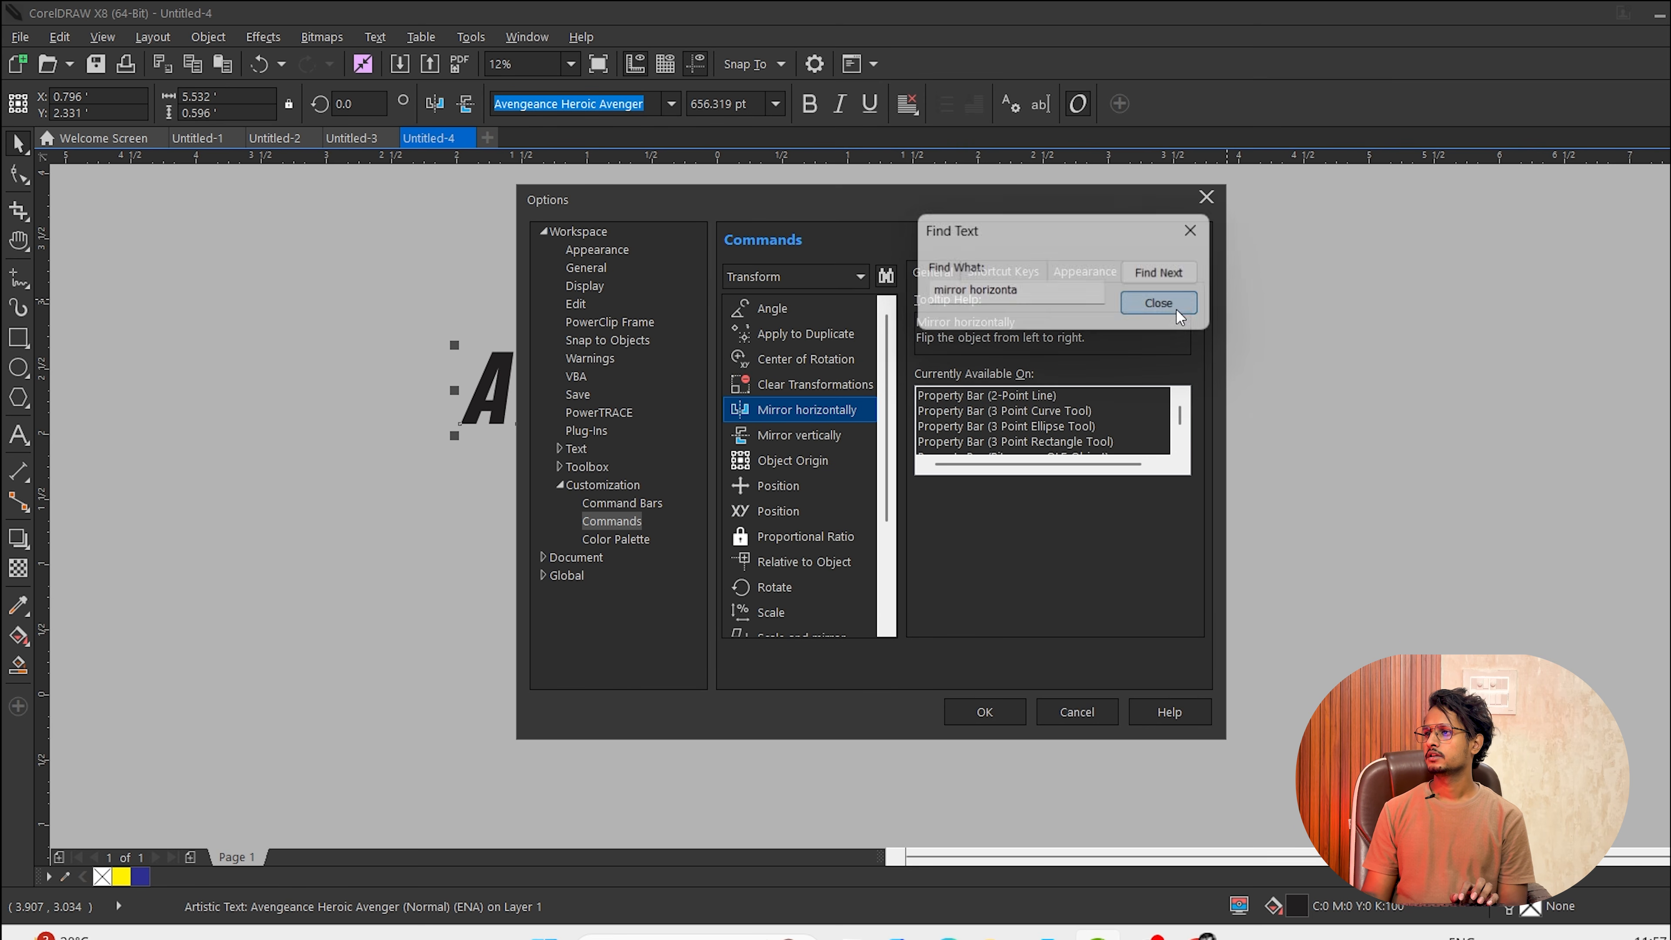
Assign I as the shortcut key for the Mirror horizontally command and apply the options.
left_click(1008, 269)
left_click(962, 384)
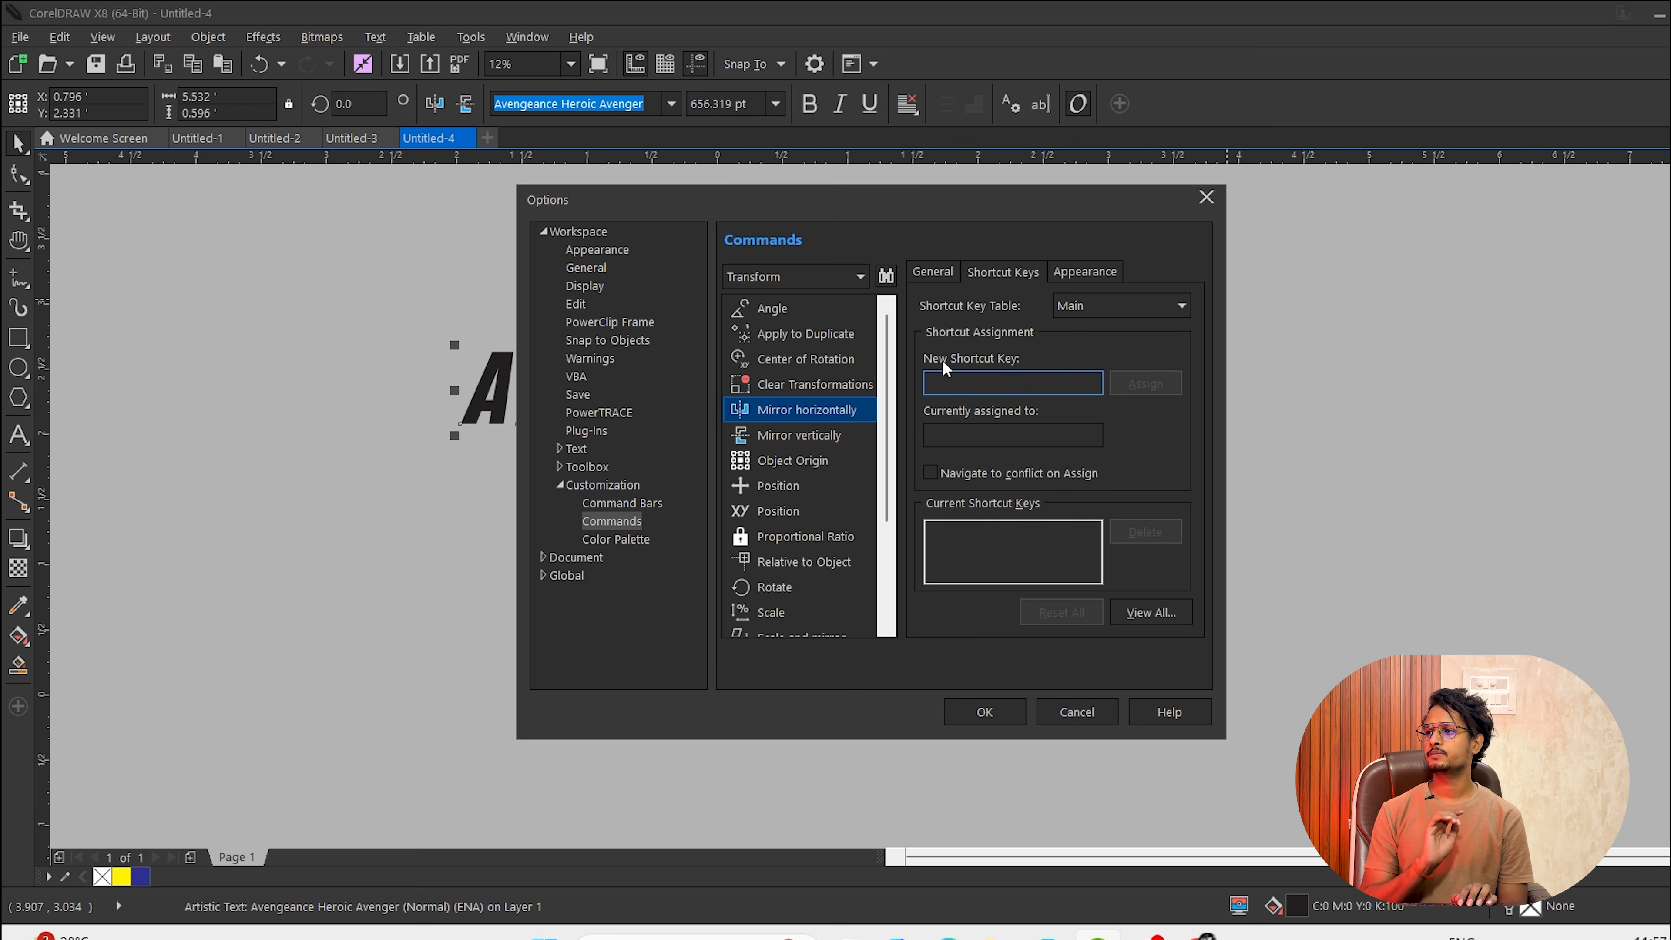
key("i")
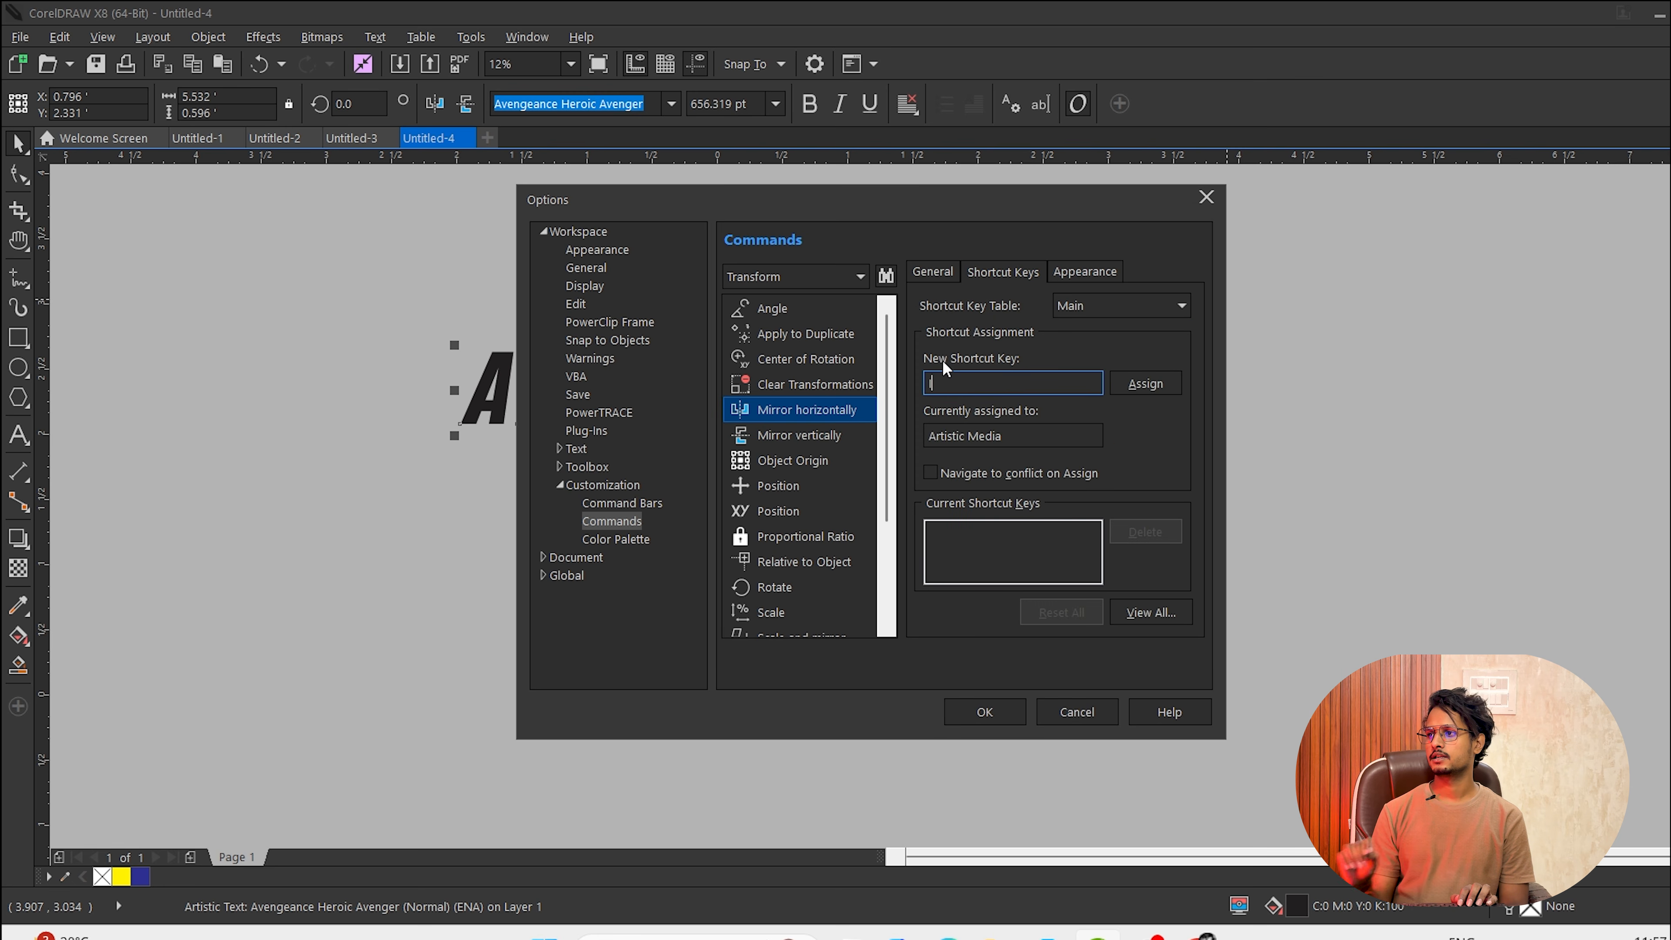
left_click(1134, 393)
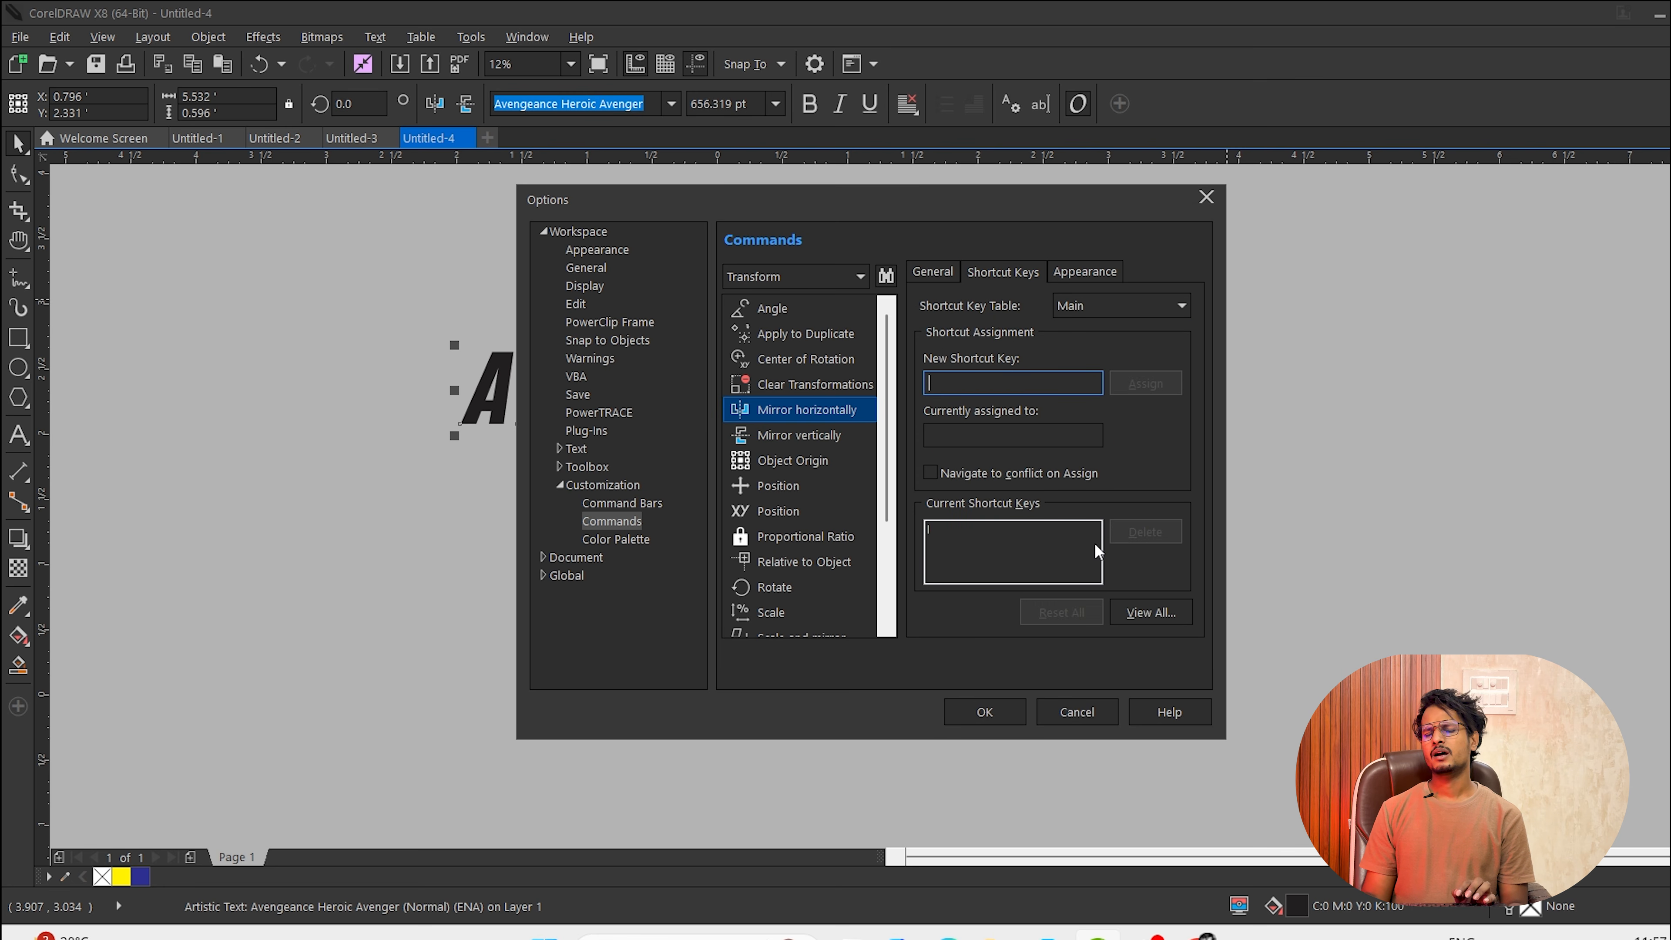
left_click(1005, 716)
Flip the "A VENUE OF ADVENTURE" text back and forth with the new mirror shortcut, leaving it mirrored horizontally.
left_click(912, 401)
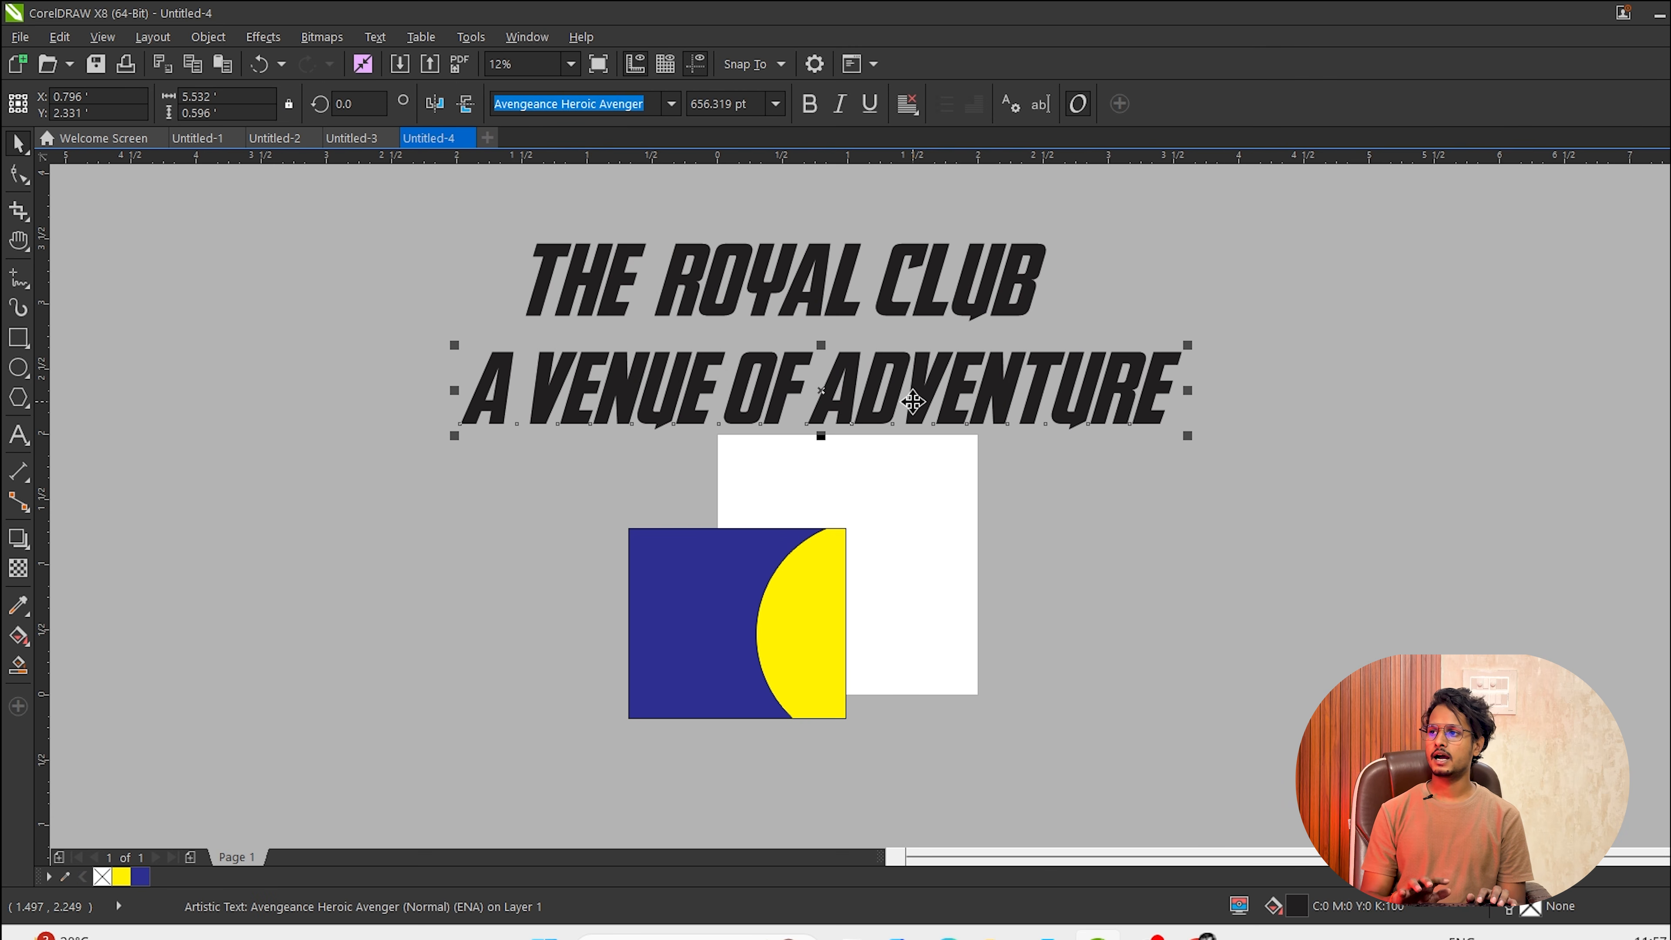
key("i")
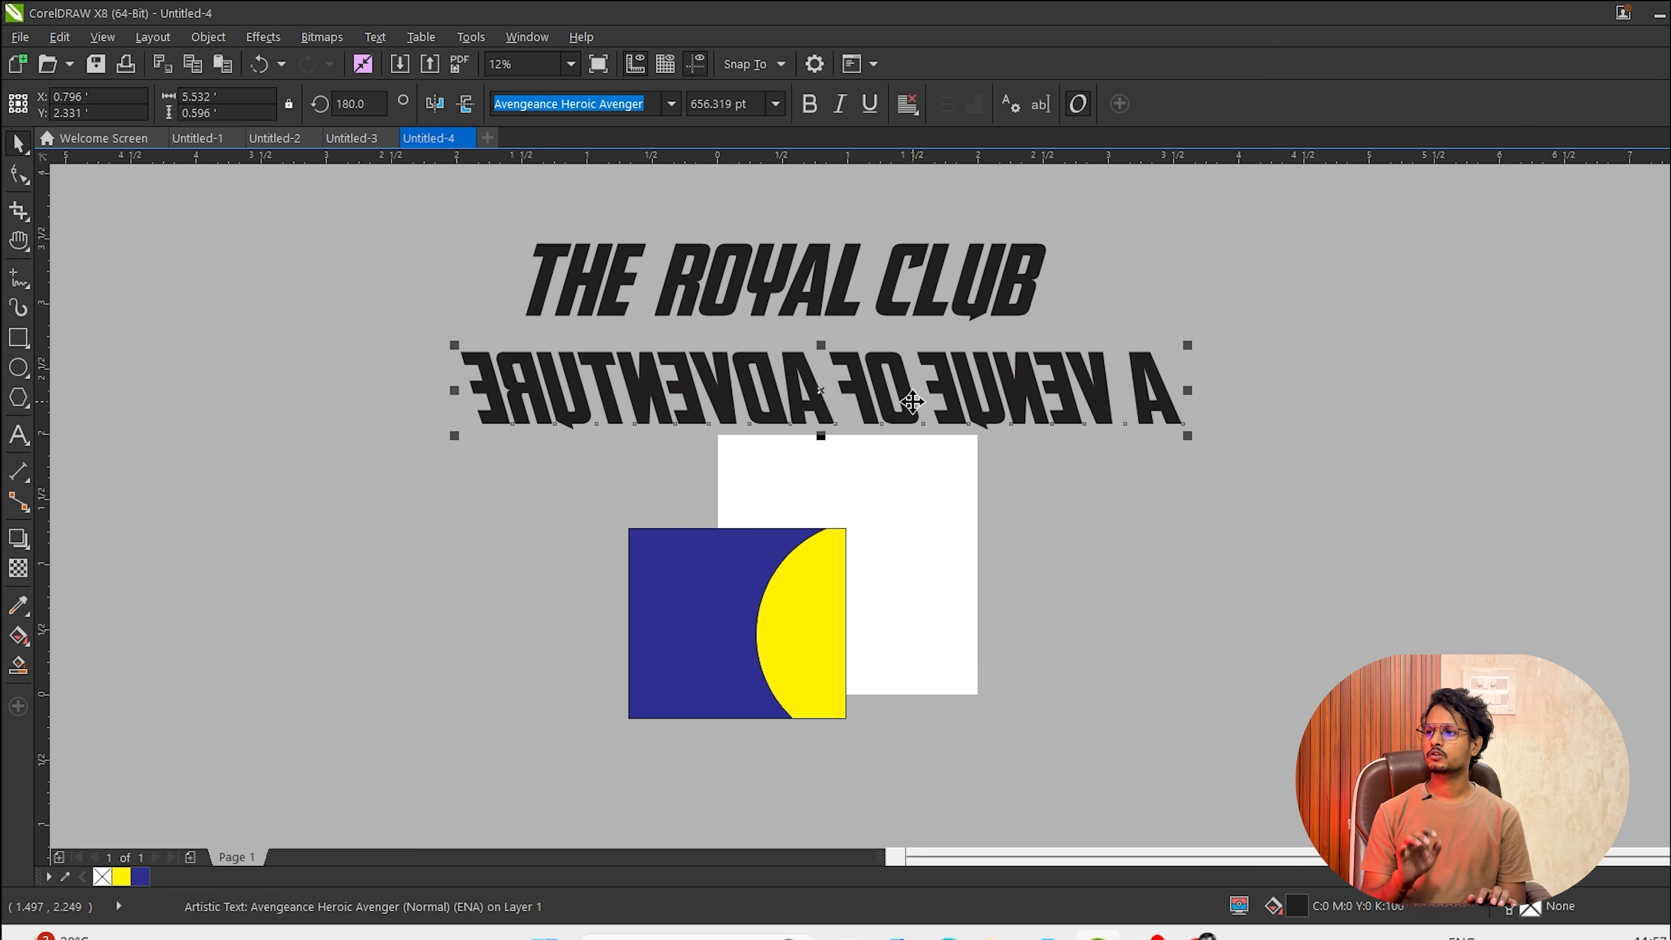
key("ctrl+z")
key("i")
key("i")
key("i")
key("i")
key("i")
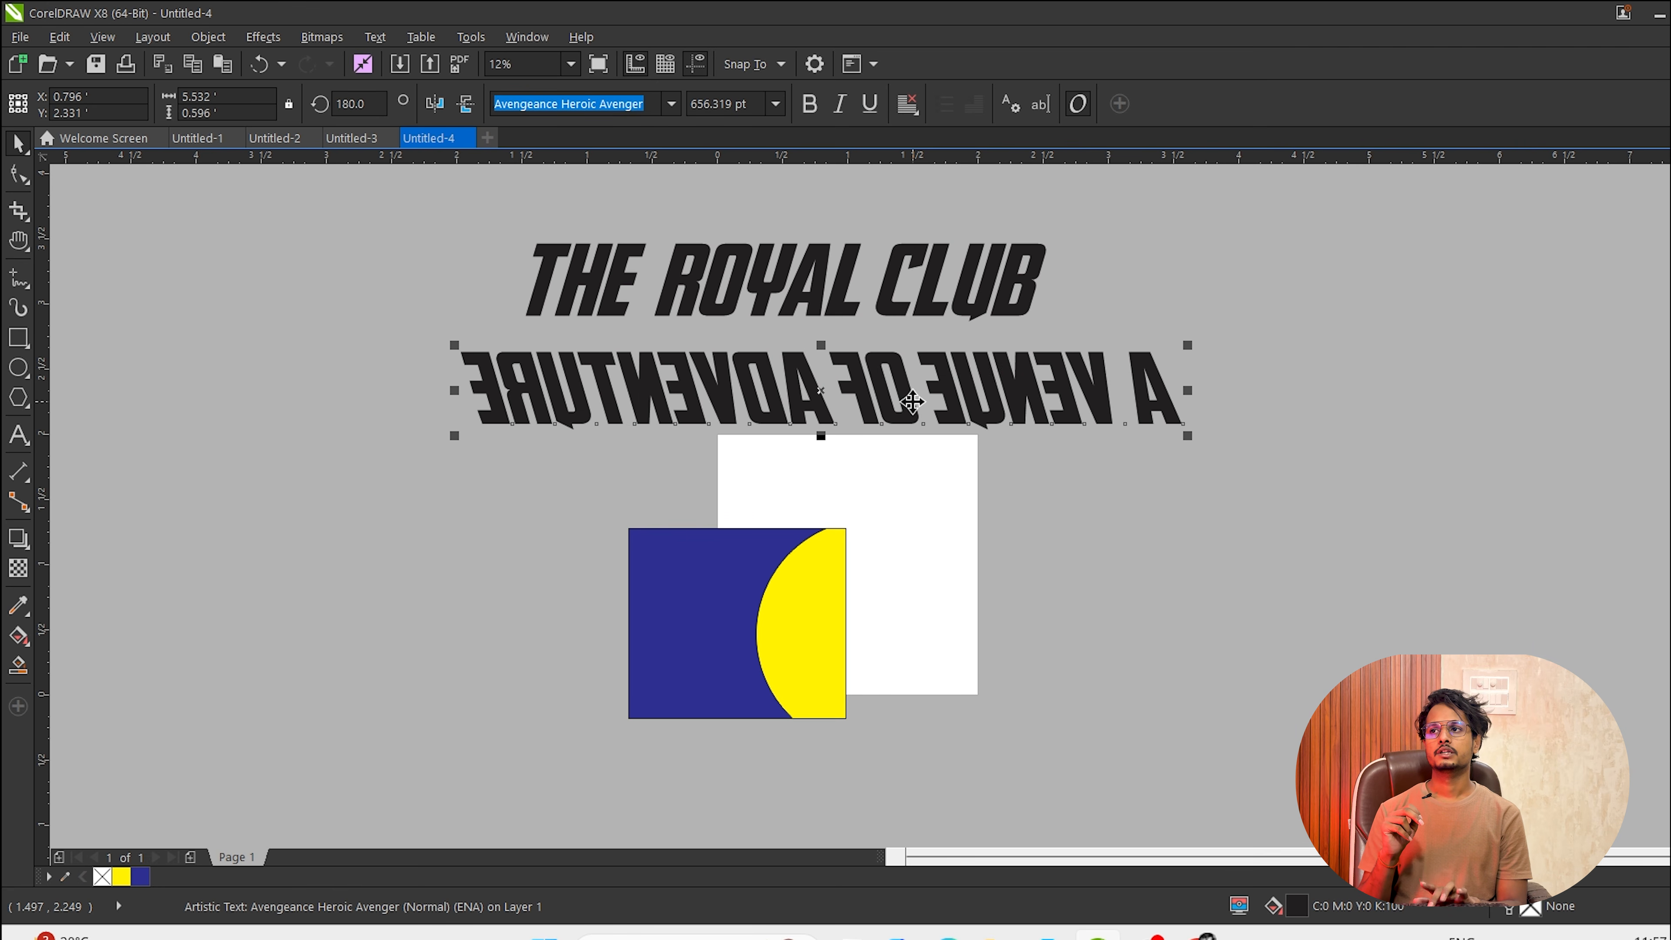
key("i")
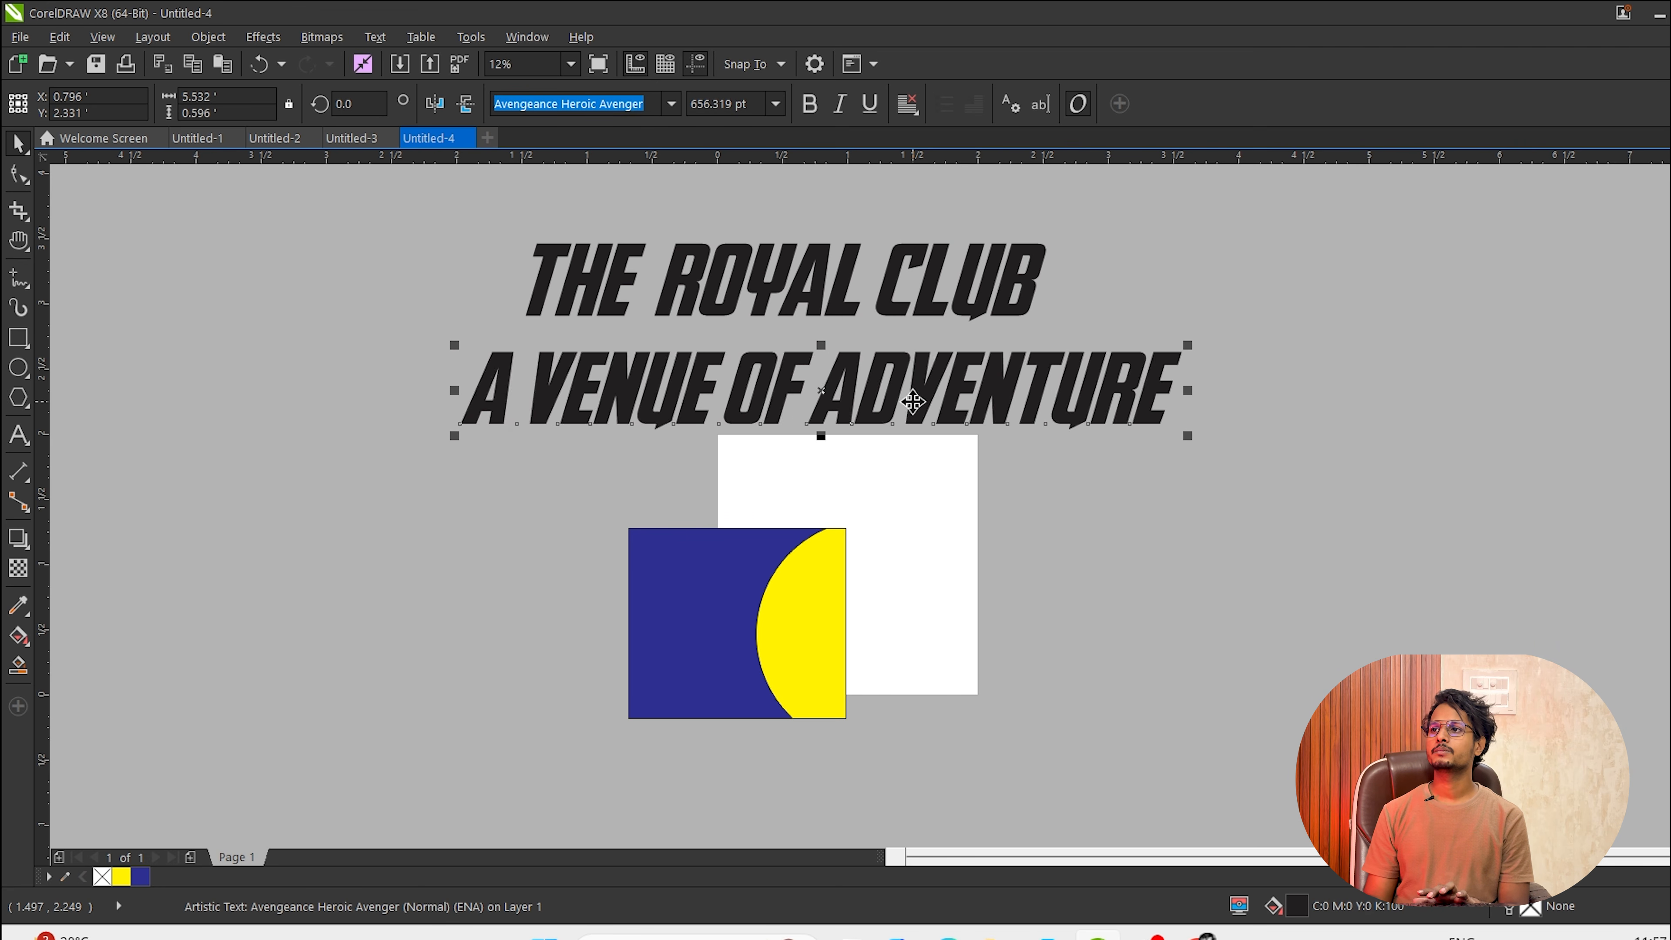
key("i")
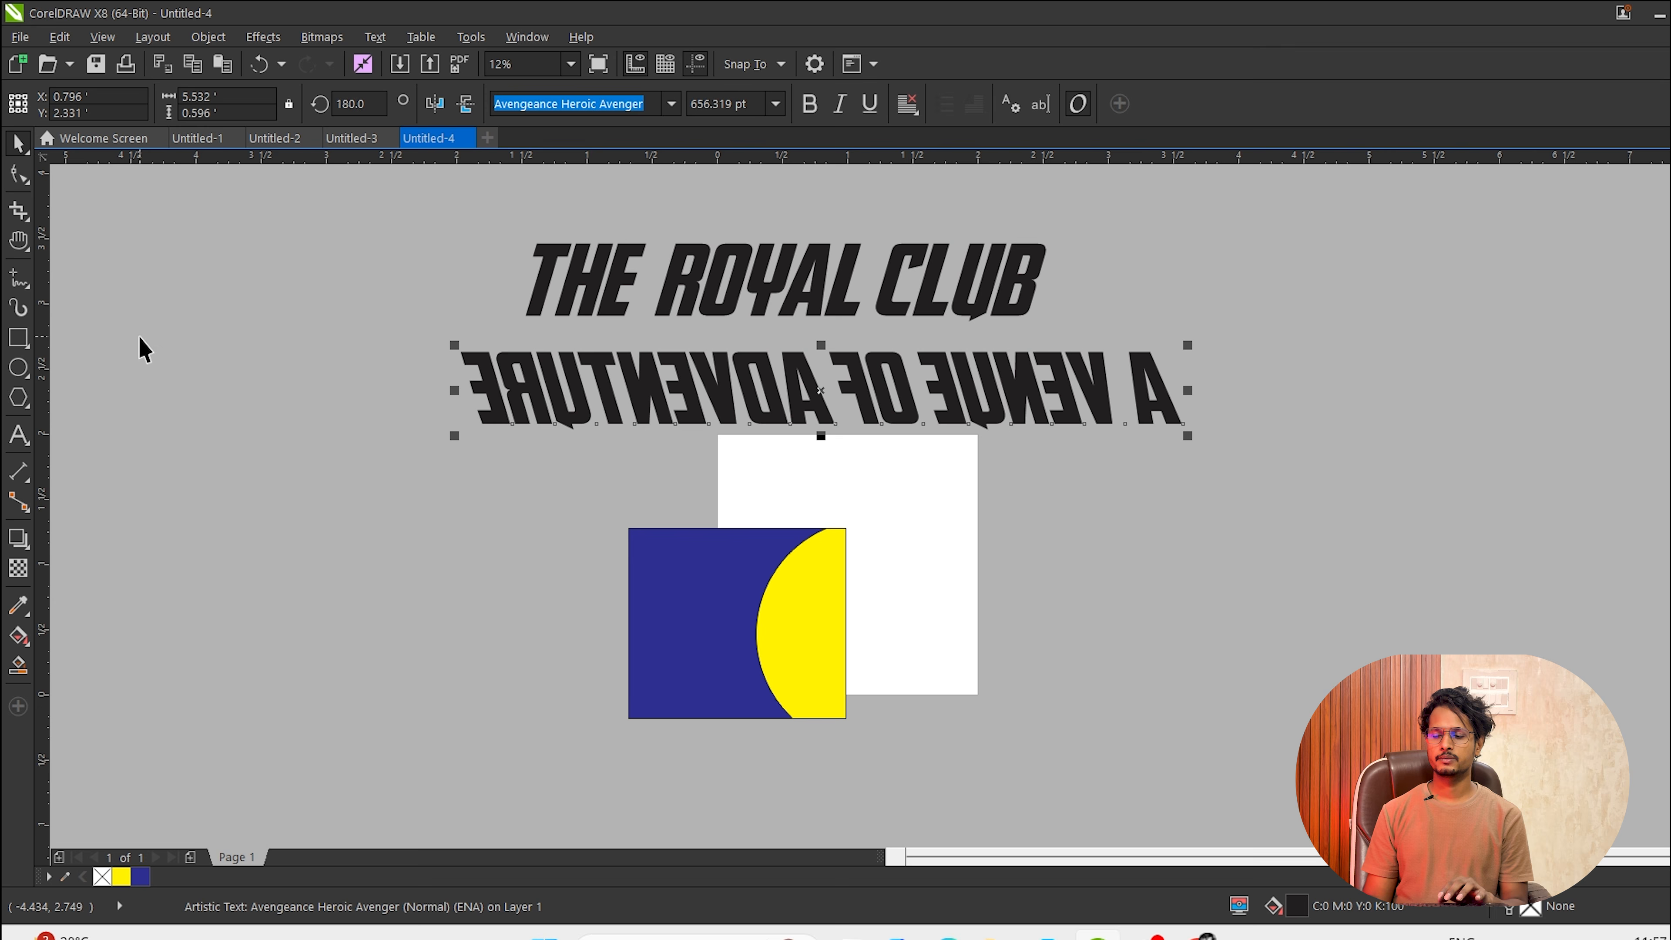
Select both text lines together and move them off to the right of the page.
left_click(169, 507)
left_click(645, 412)
left_click(1246, 384)
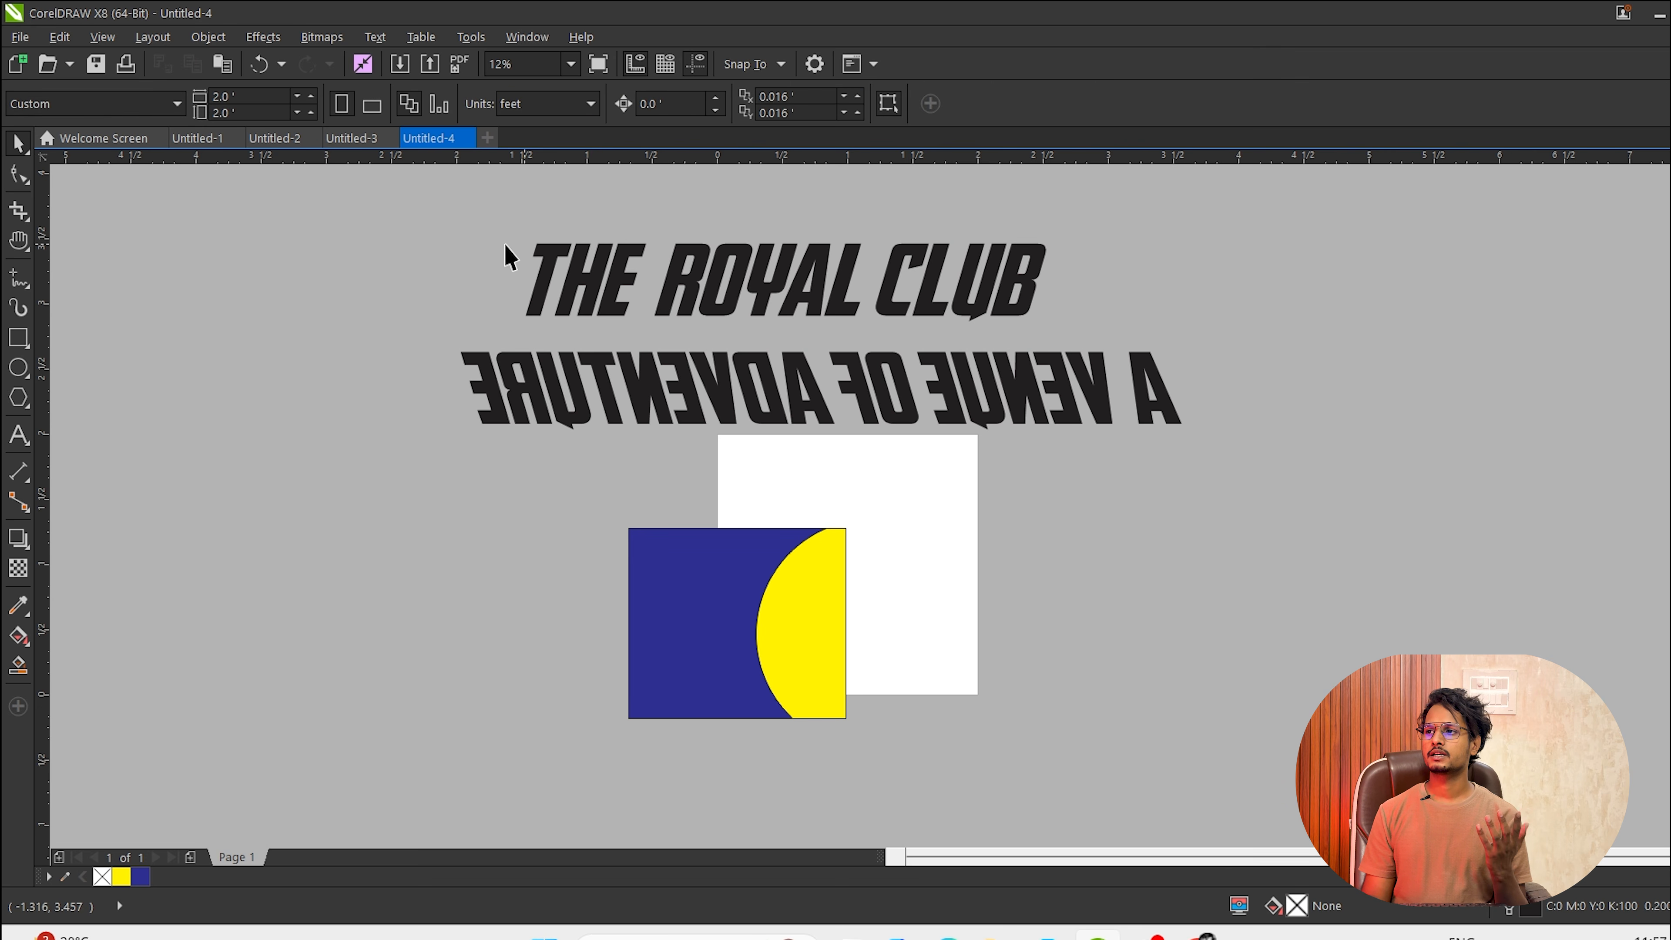
left_click_drag(220, 220, 1499, 537)
left_click_drag(756, 278, 1499, 461)
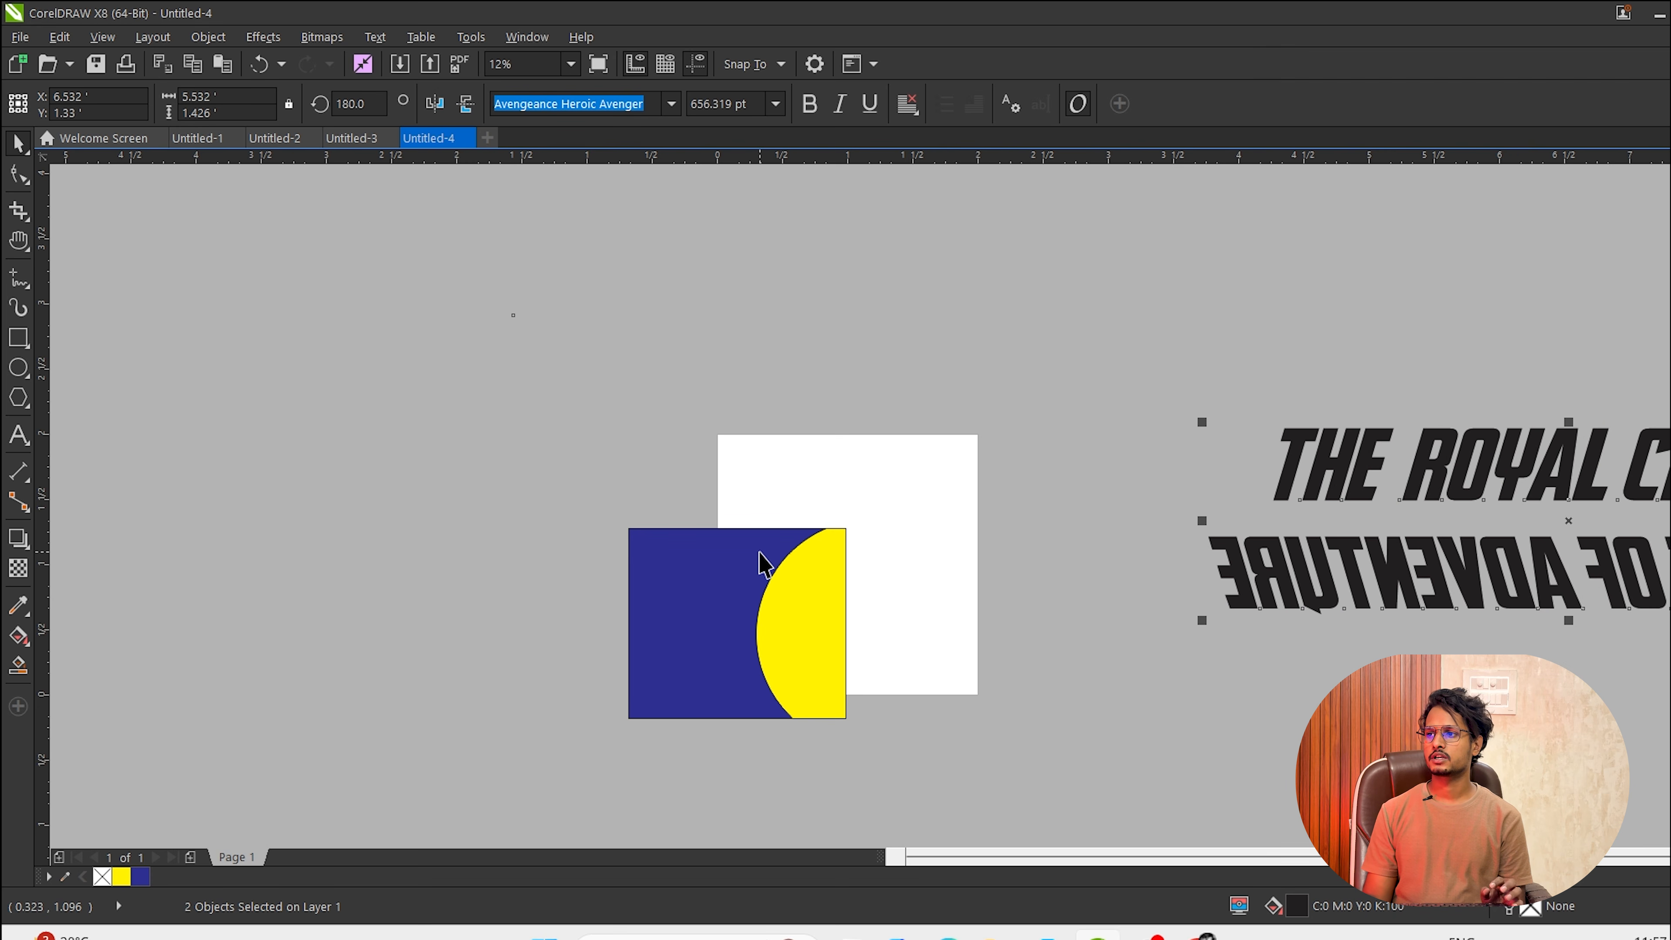
Move the clipped blue rectangle, try extracting its contents and undo it, and leave the rectangle at the page's upper-right corner.
left_click_drag(761, 544, 642, 343)
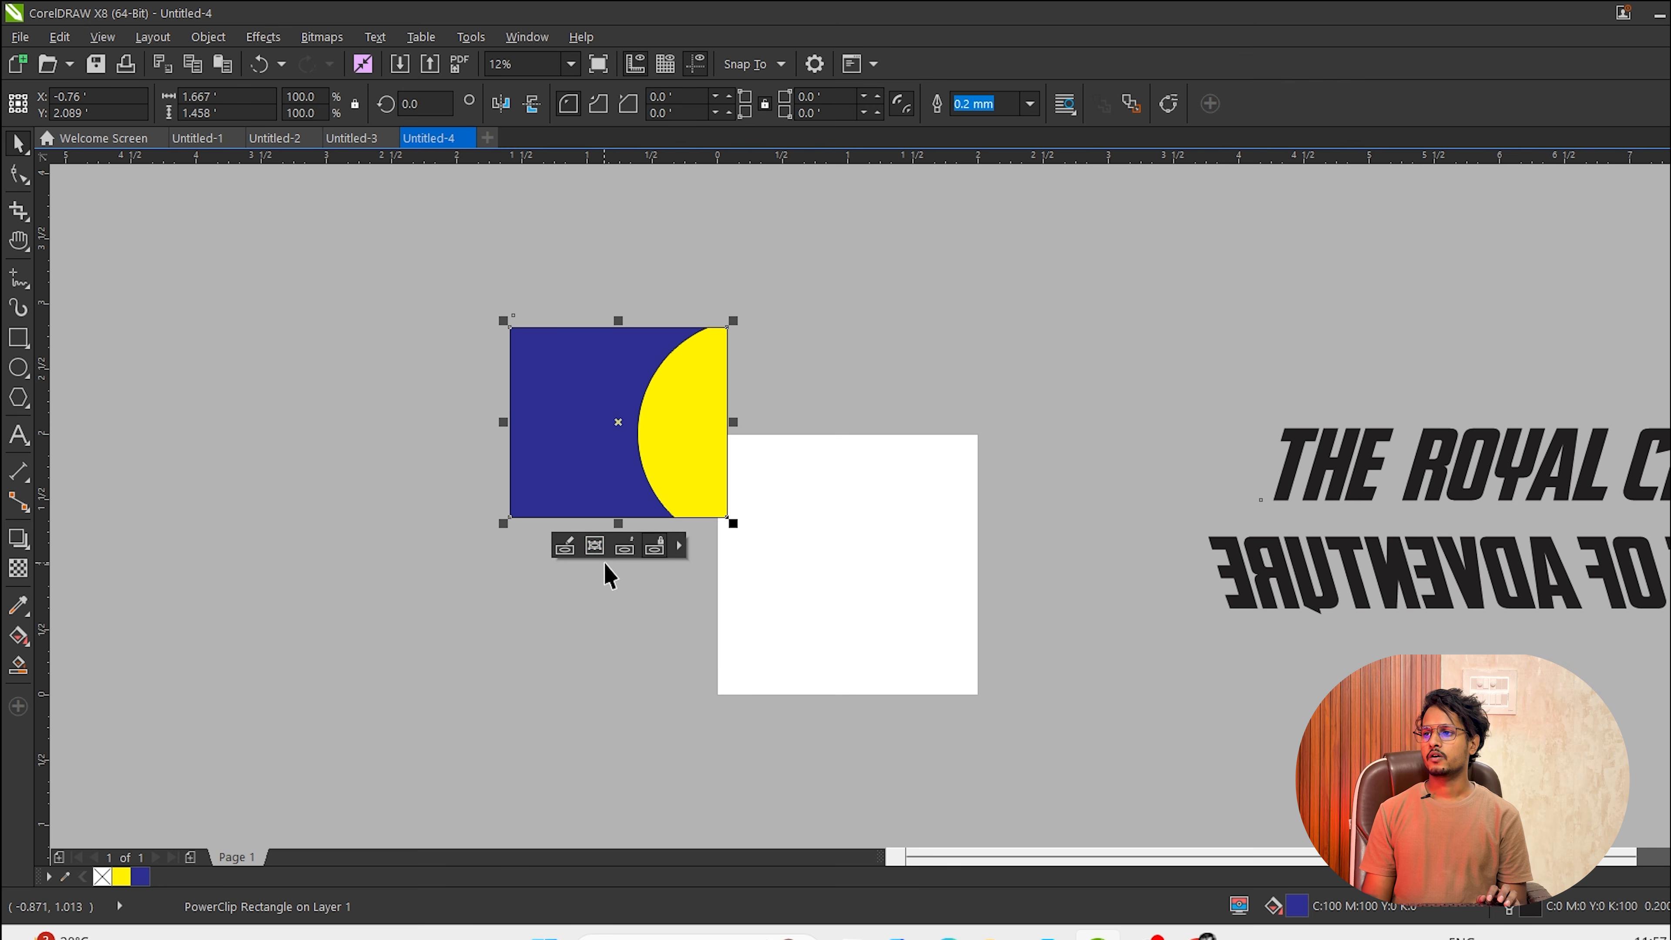
left_click(625, 546)
key("ctrl+z")
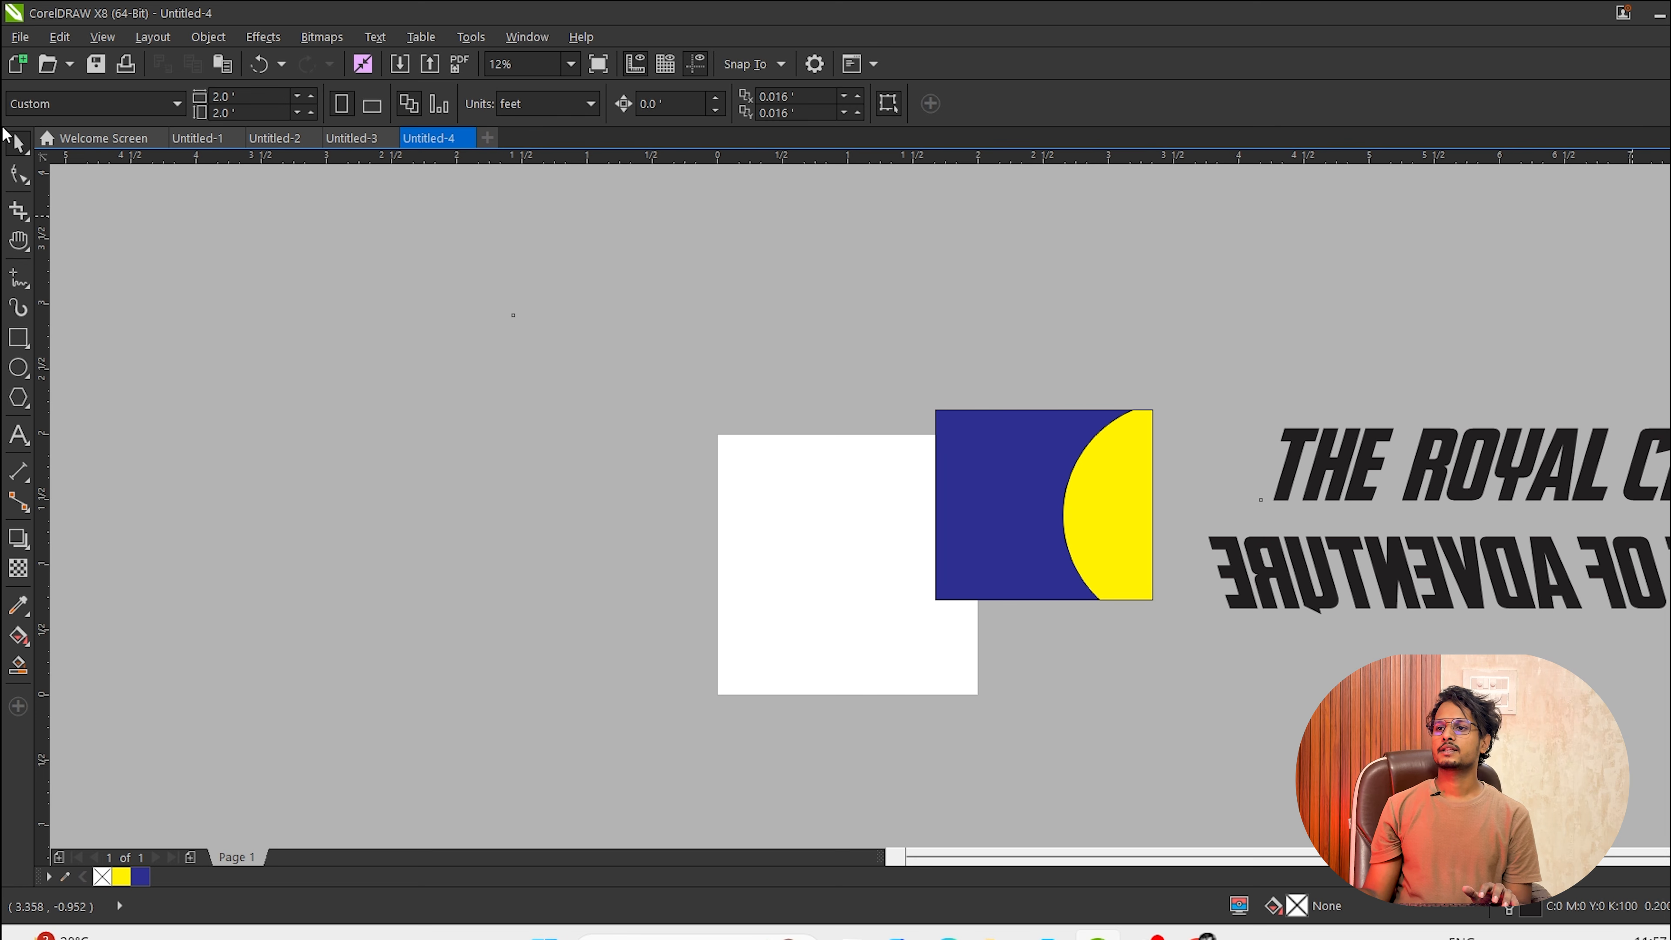
Add the artistic text "fdsfdsfdsf" above and left of the page and set its font to RAJ 13.
left_click(19, 434)
left_click(458, 346)
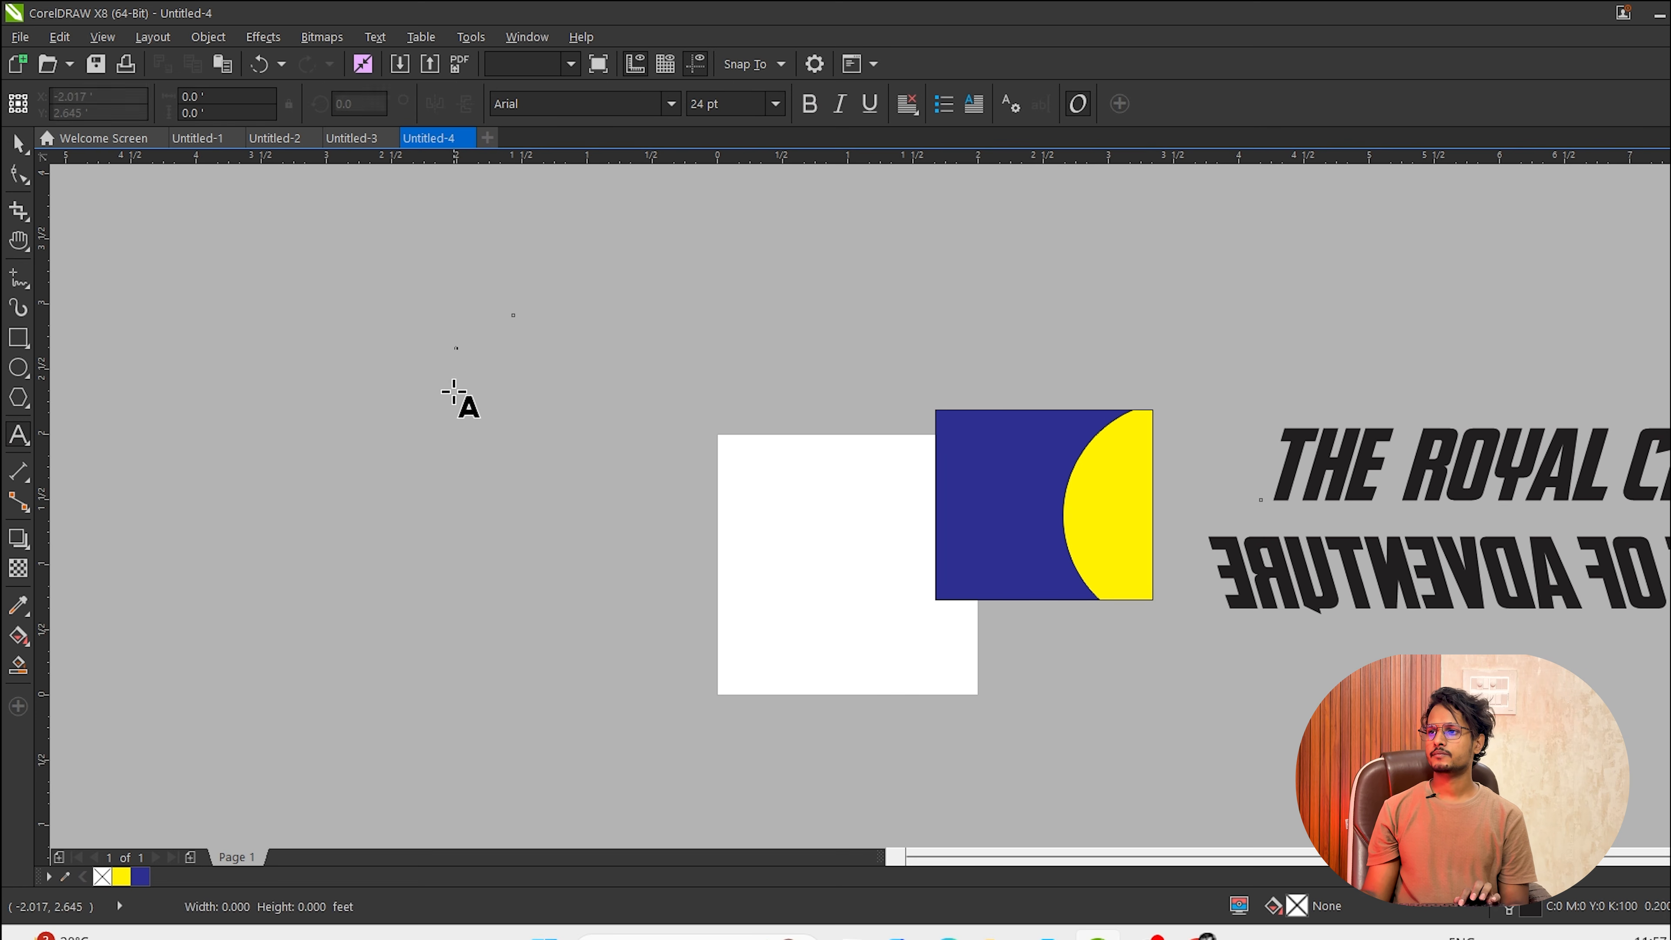
type("fdsfdsfdsf")
key("ctrl+a")
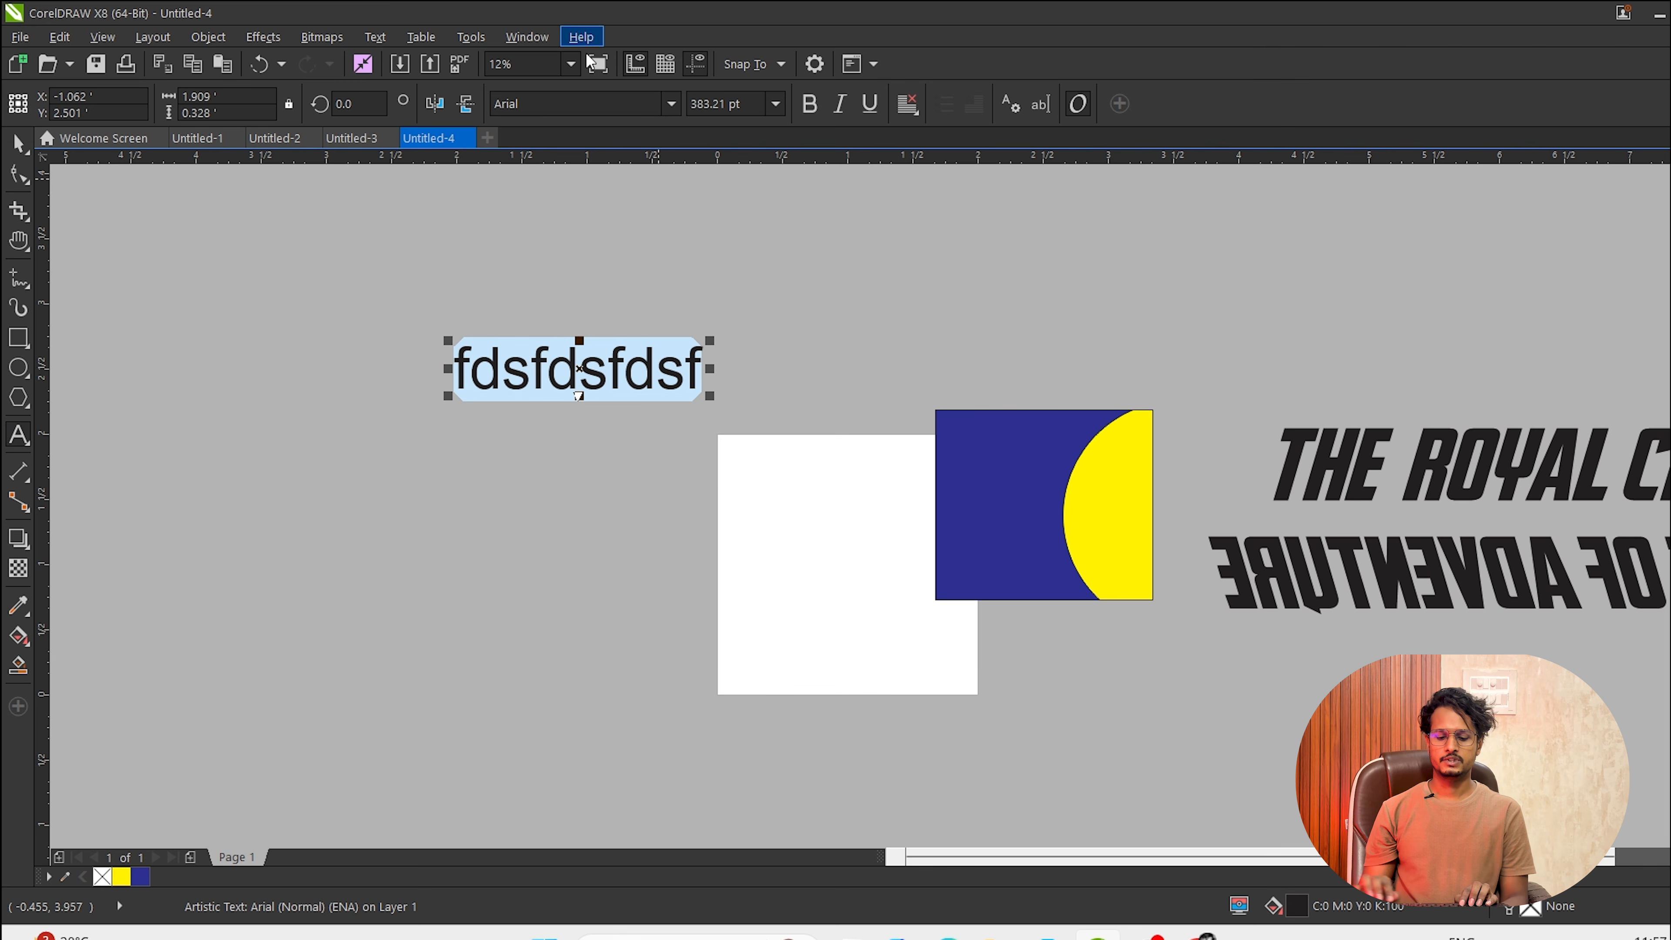
left_click(555, 104)
type("RAJ 13")
key("Return")
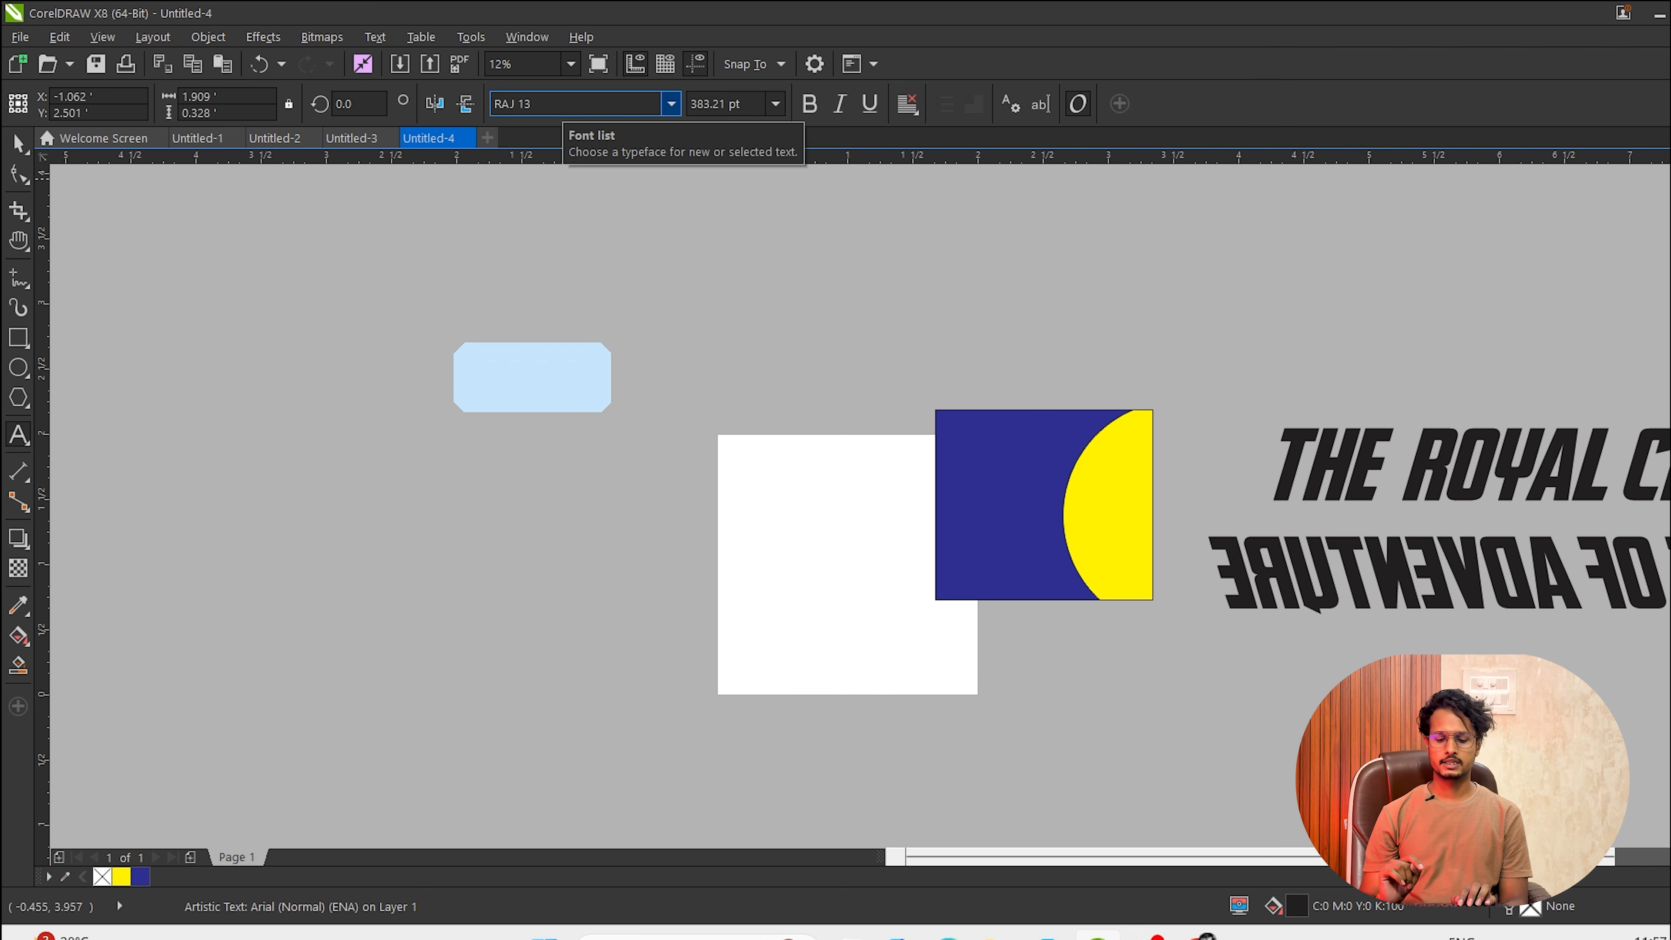
Replace the sample text with trial Hindi characters in the RAJ 13 font and erase all of them.
type("lFk")
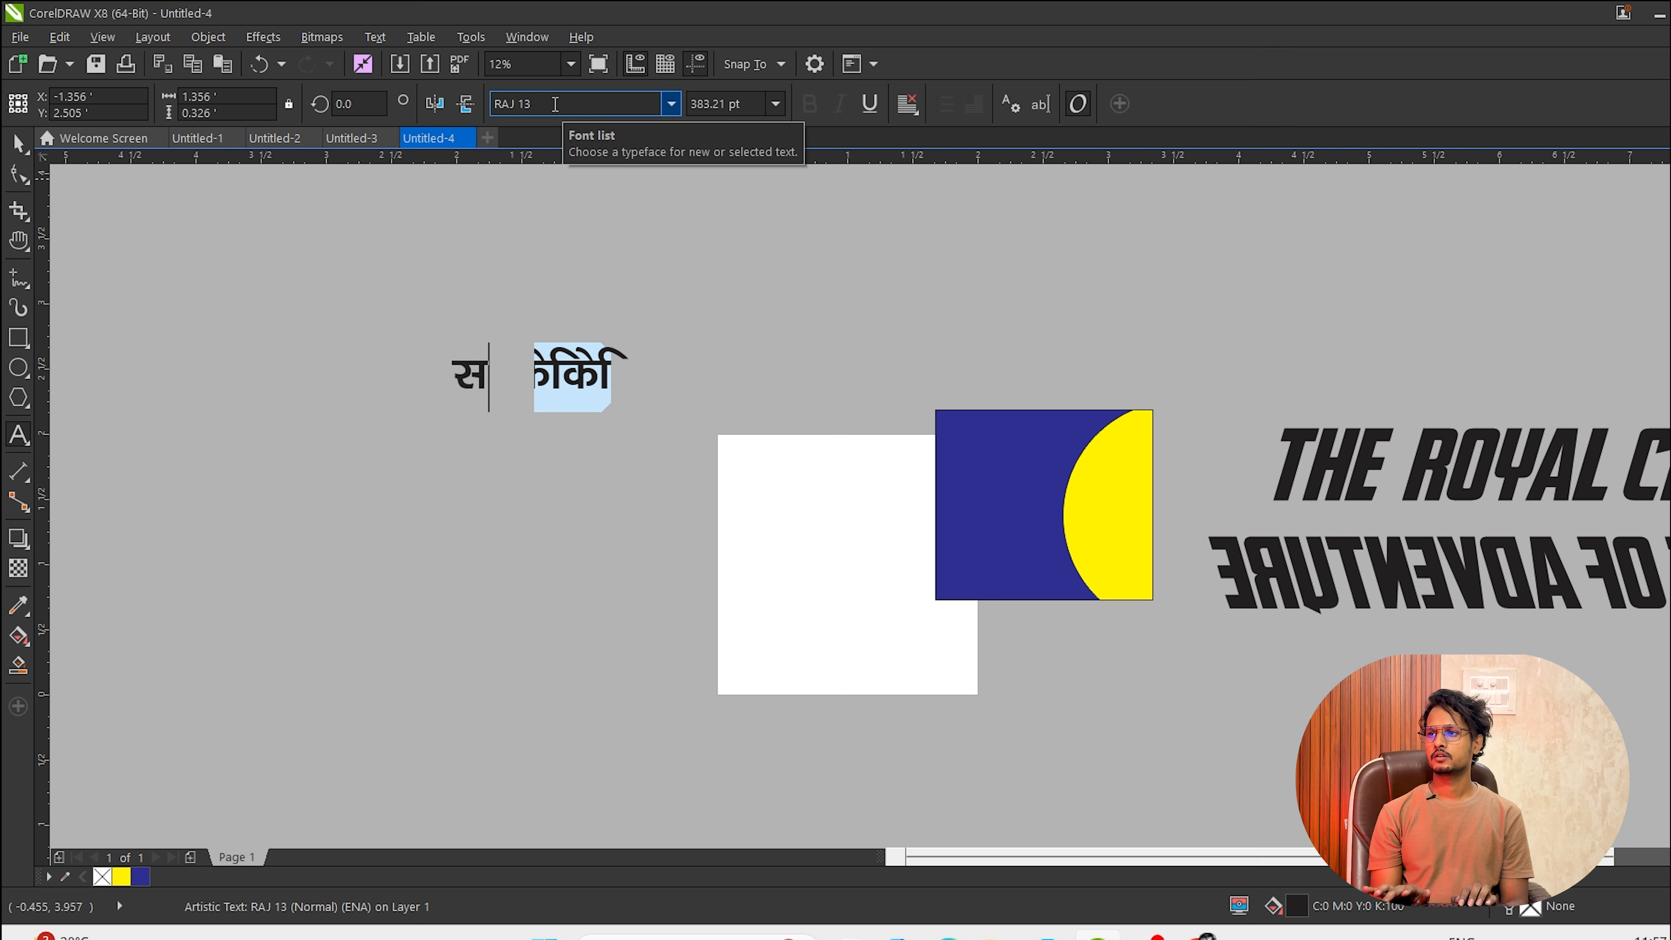
key("BackSpace")
key("BackSpace")
key("BackSpace")
type("jFkku")
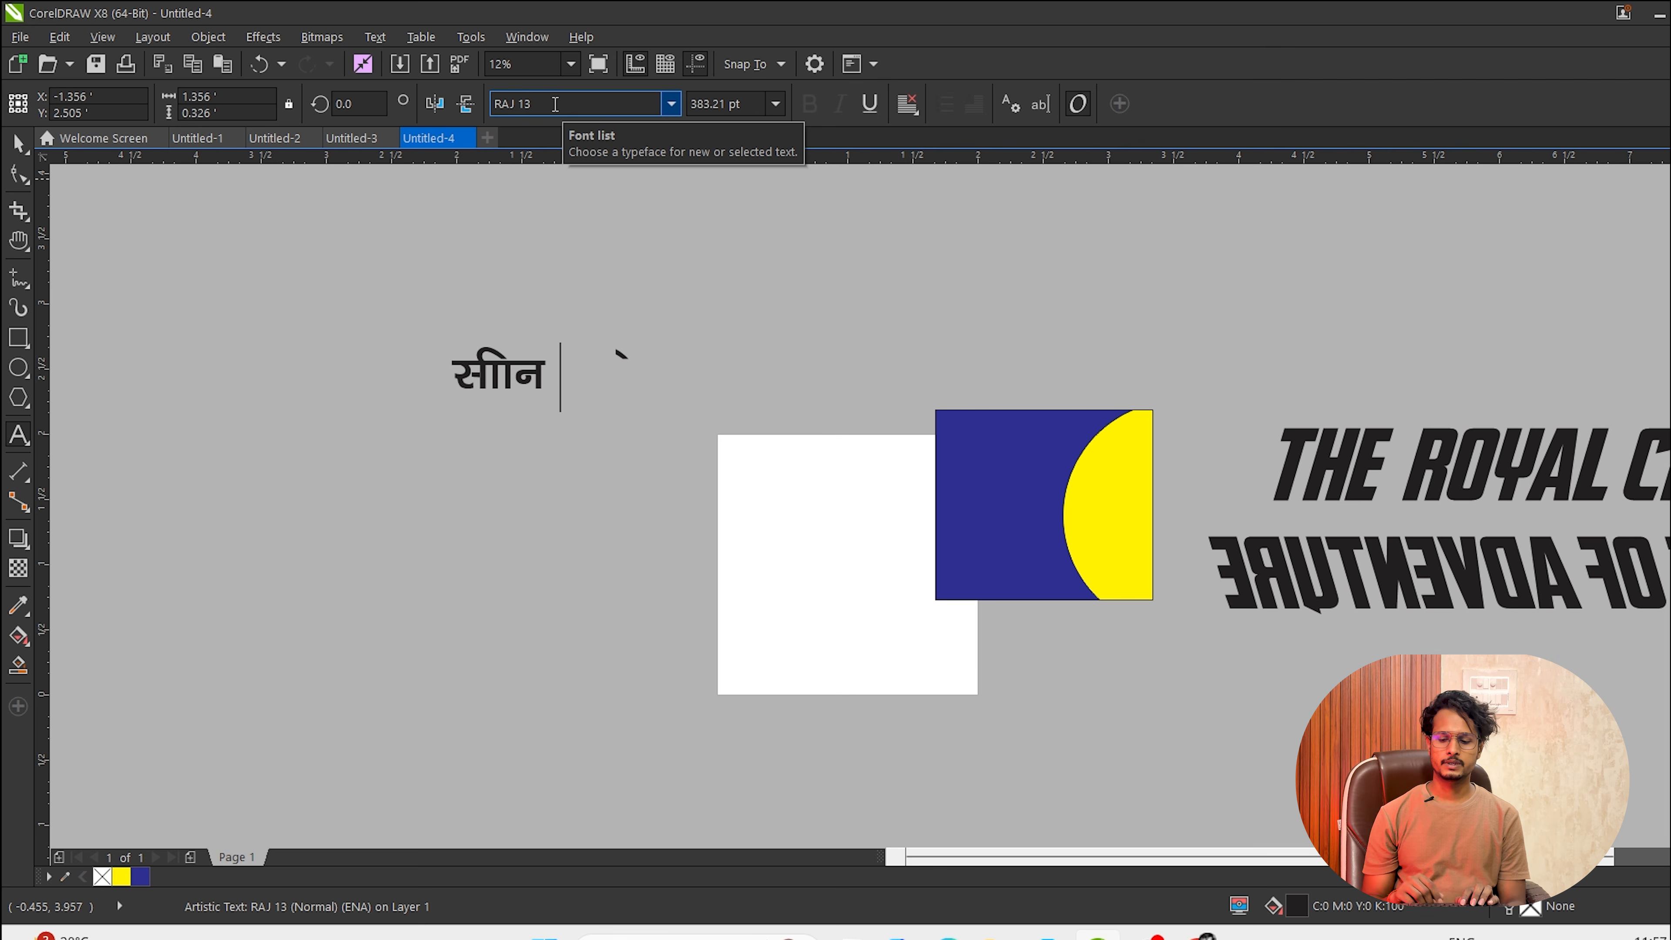
key("ctrl+a")
key("BackSpace")
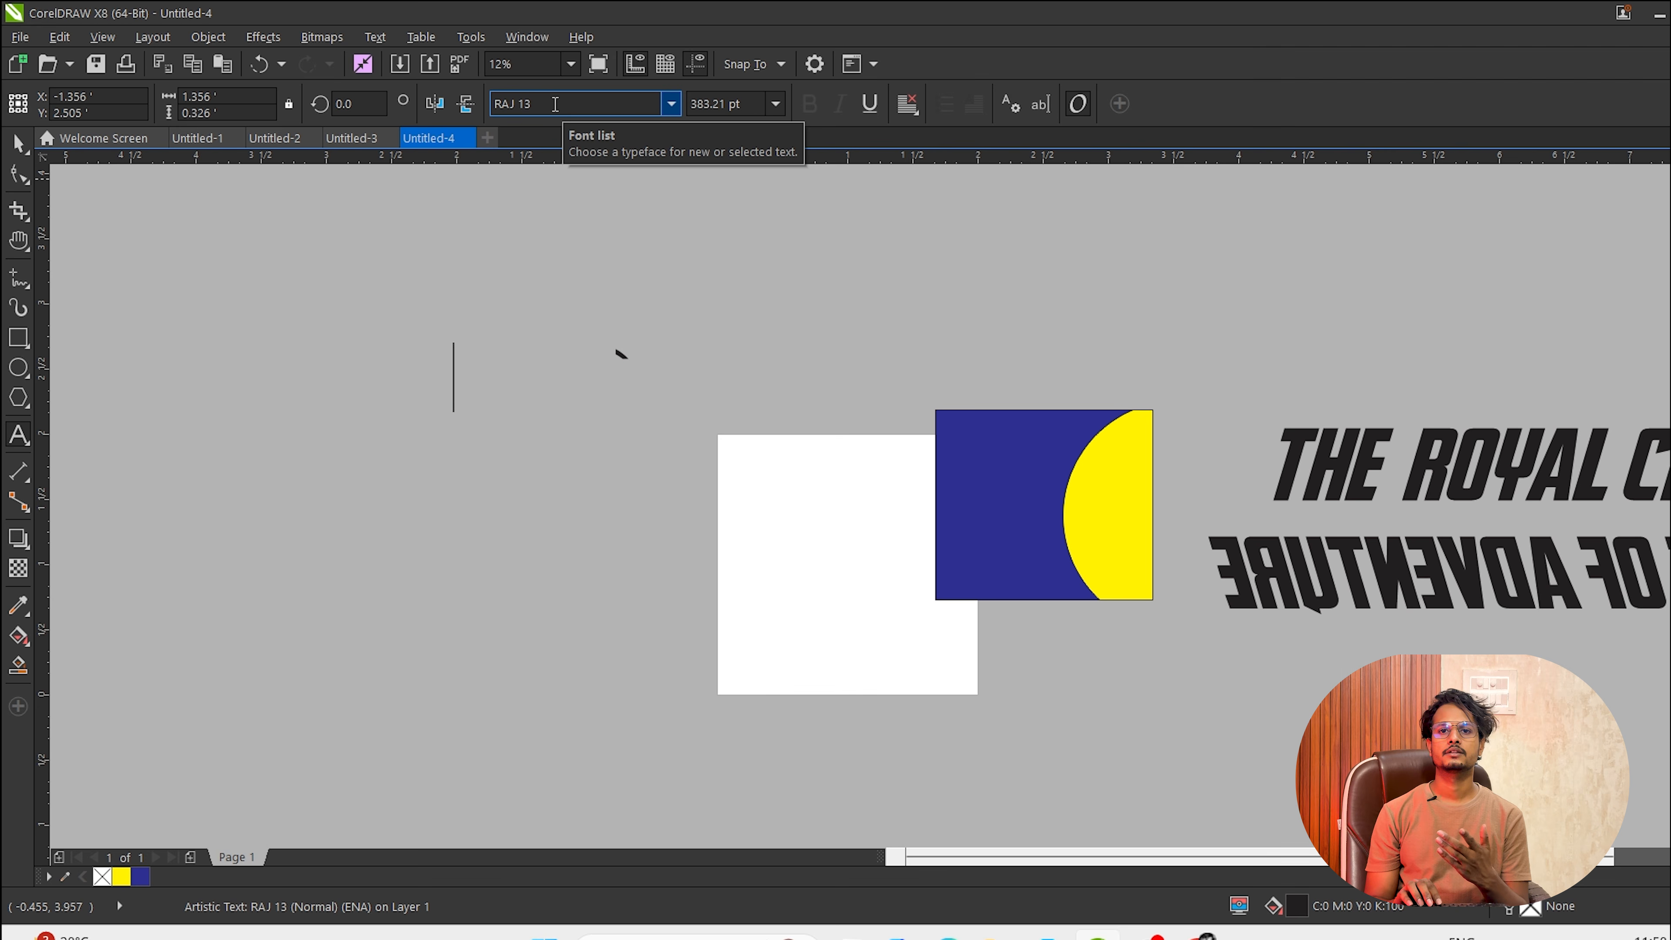
Enter the Hindi line "स्थान :- जहानाबाद (बिहार) पटना" in the RAJ 13 artistic text, undoing the automatic correction of the first word.
type("LFkku")
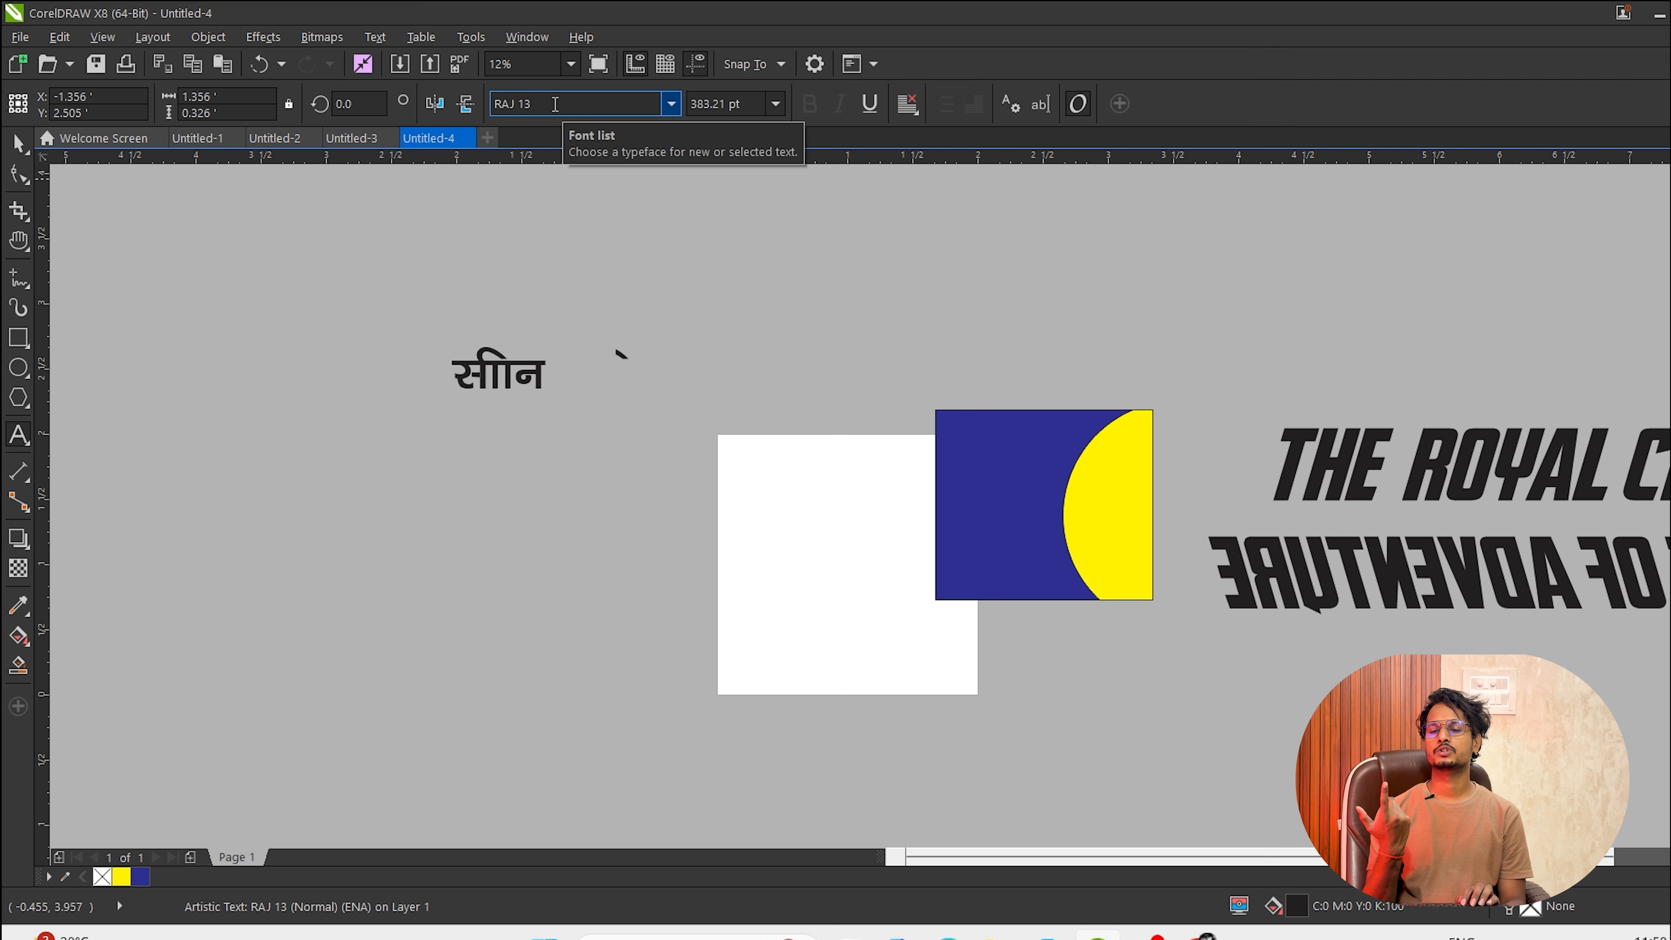
key("ctrl+z")
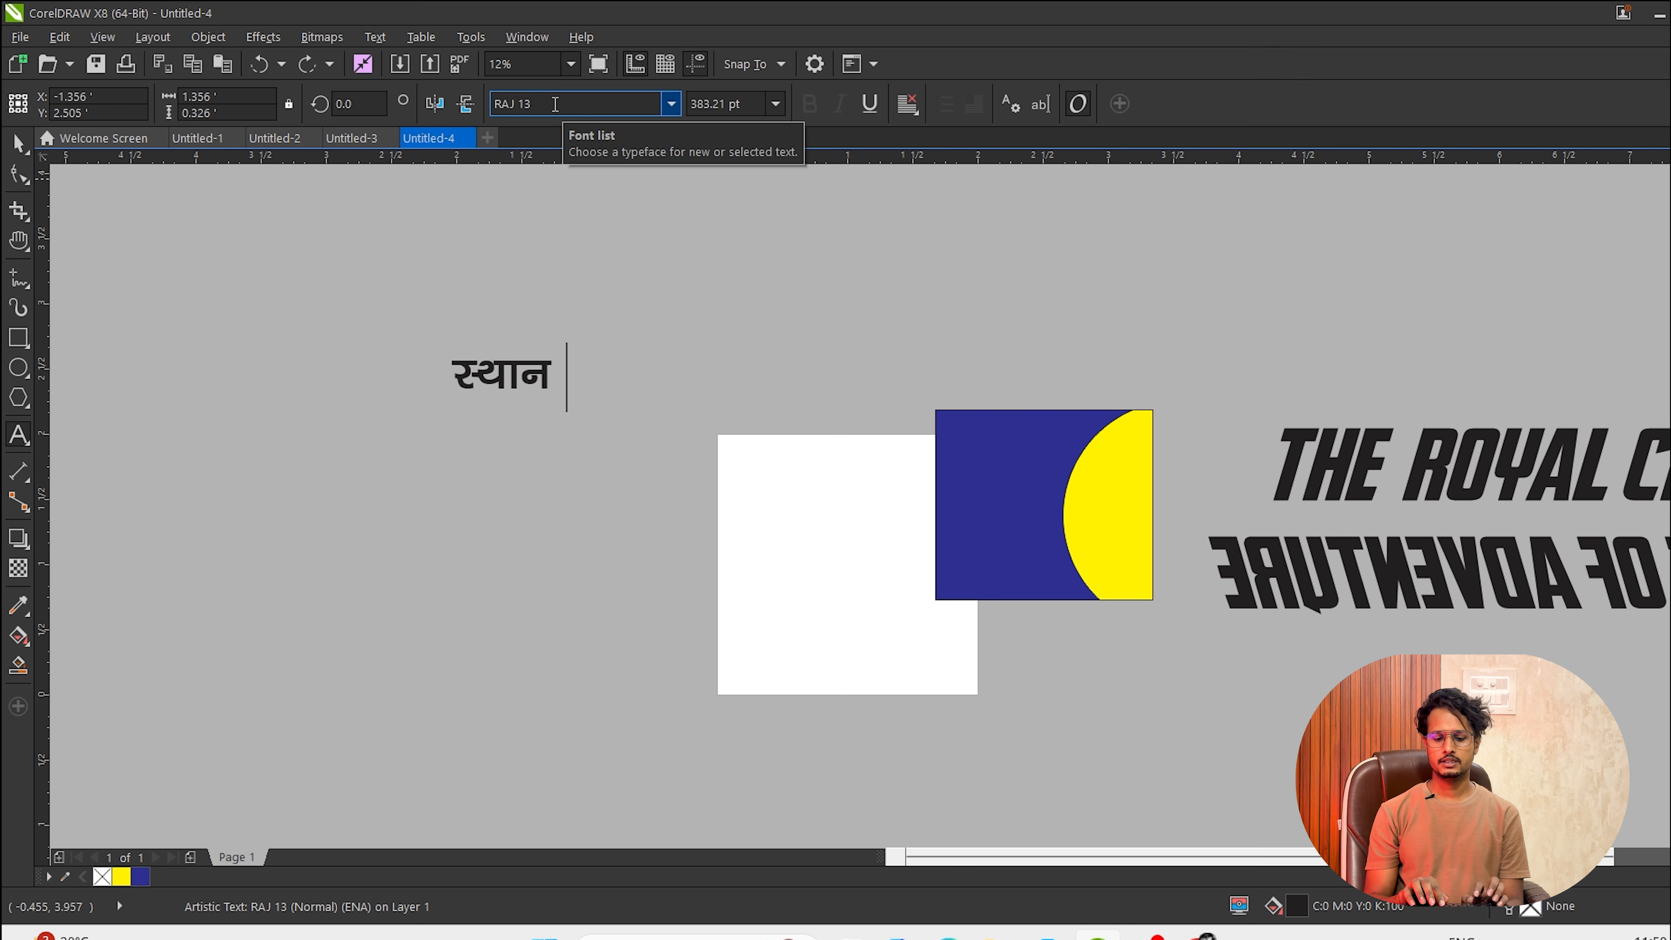
type("%^&")
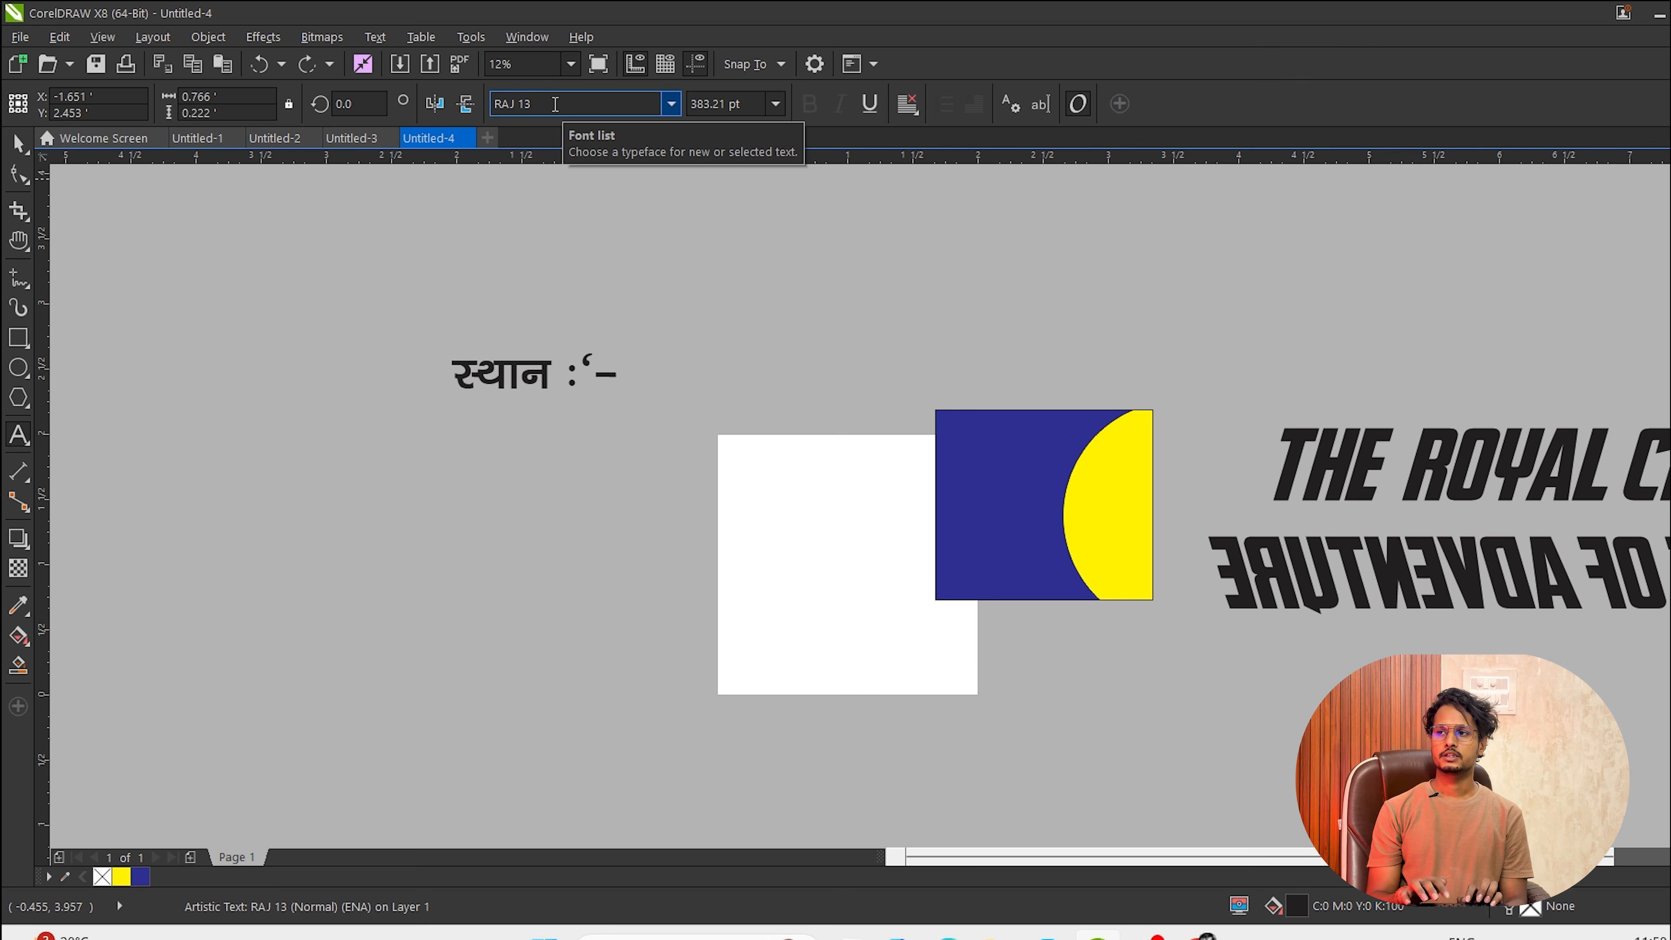
key("BackSpace")
key("BackSpace")
key("BackSpace")
type("& tgkukck")
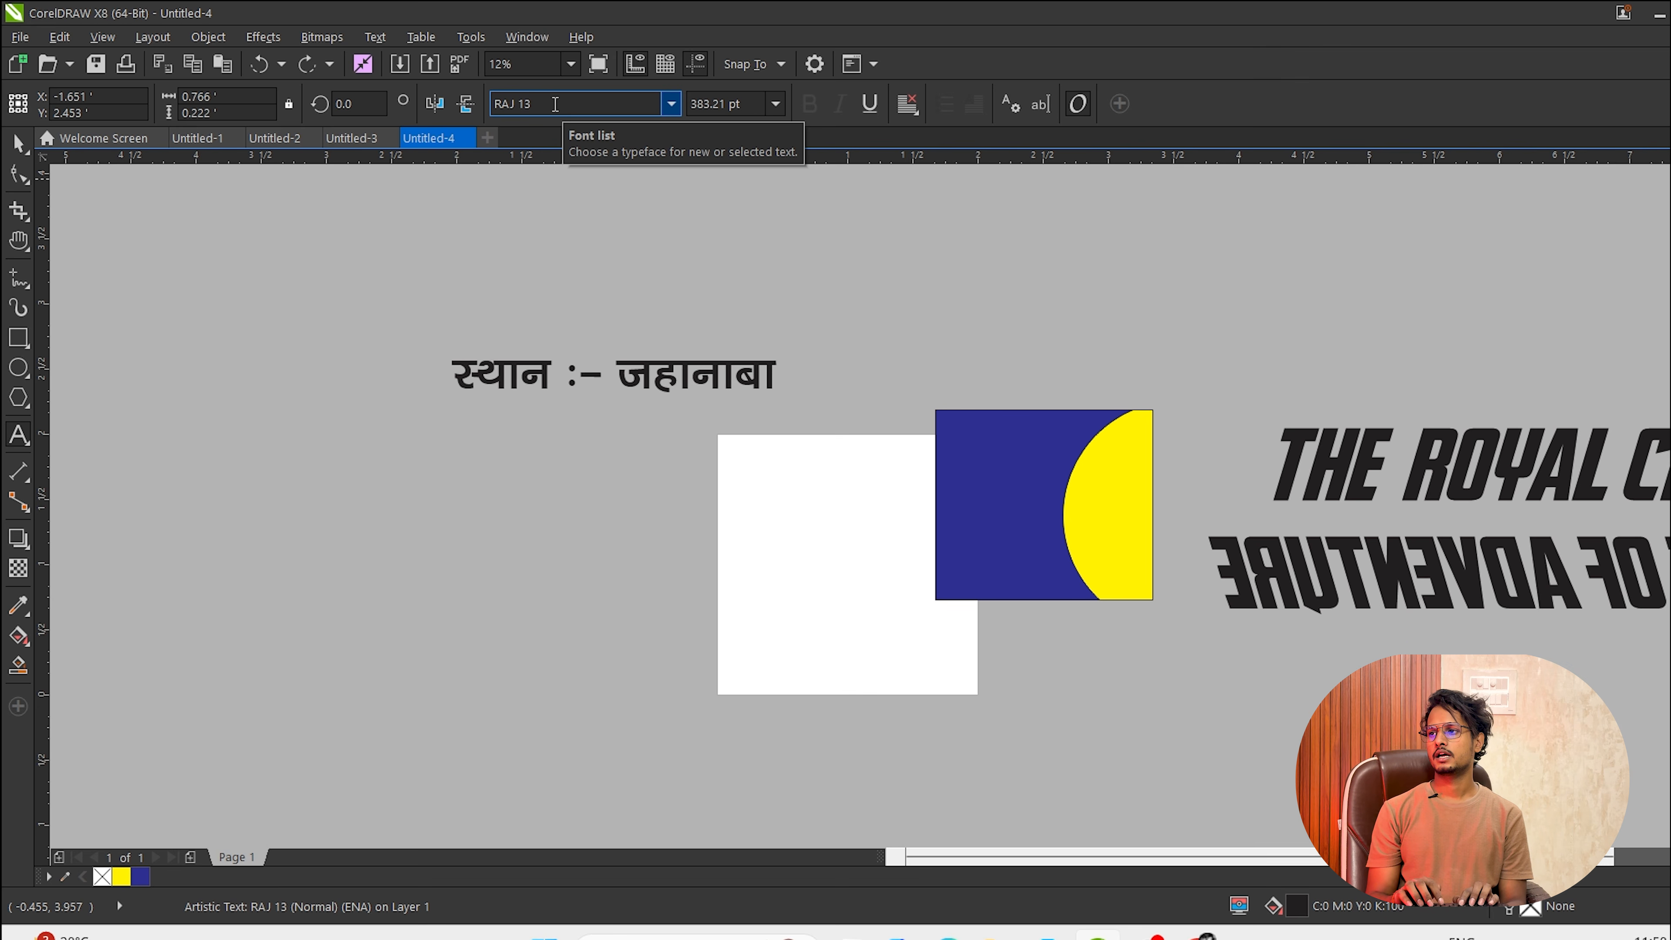
type("n (fcgkj")
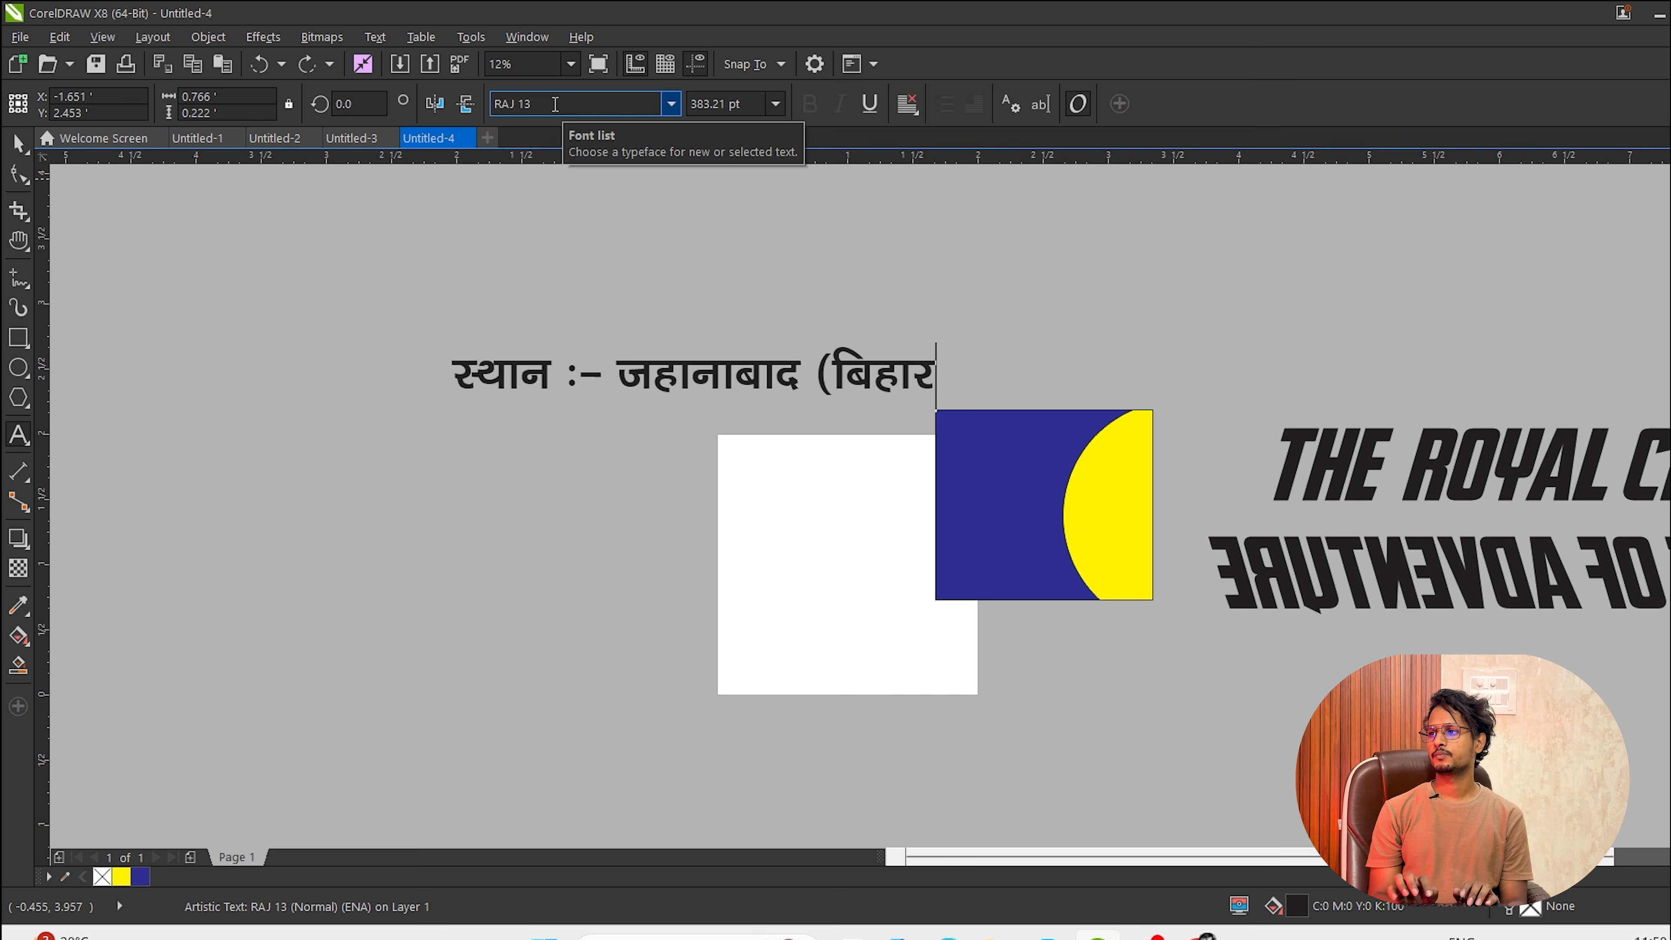
type(") iVuk")
key("ctrl+space")
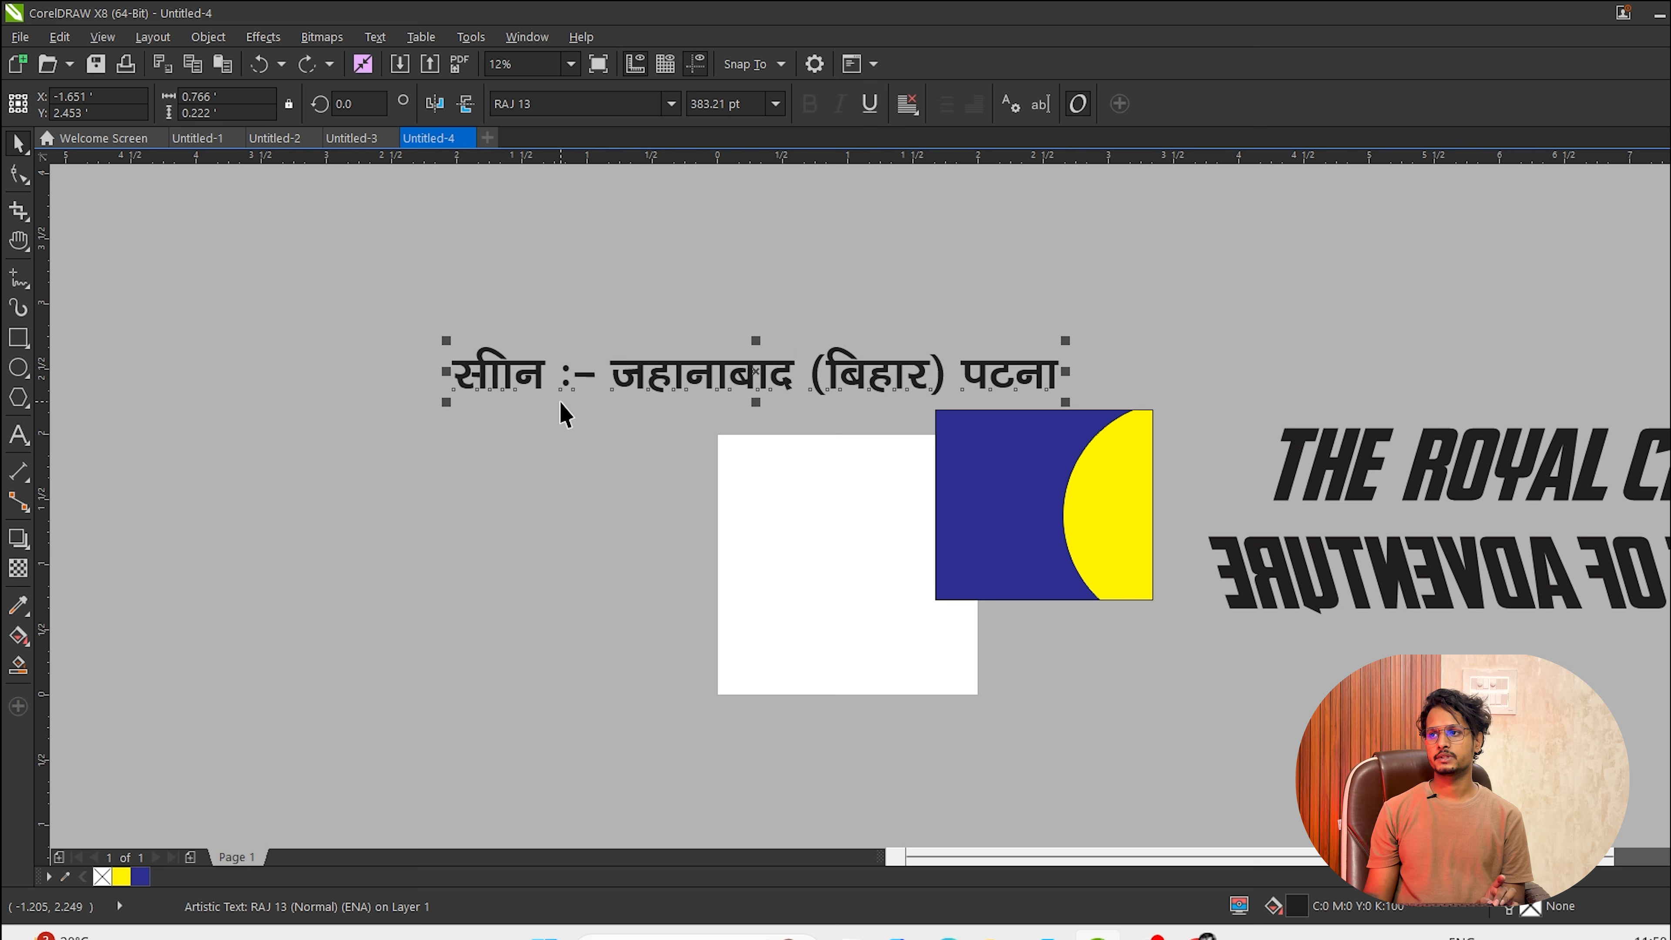
Undo and redo the Hindi text entry, and move the line slightly upward above the page.
key("ctrl+z")
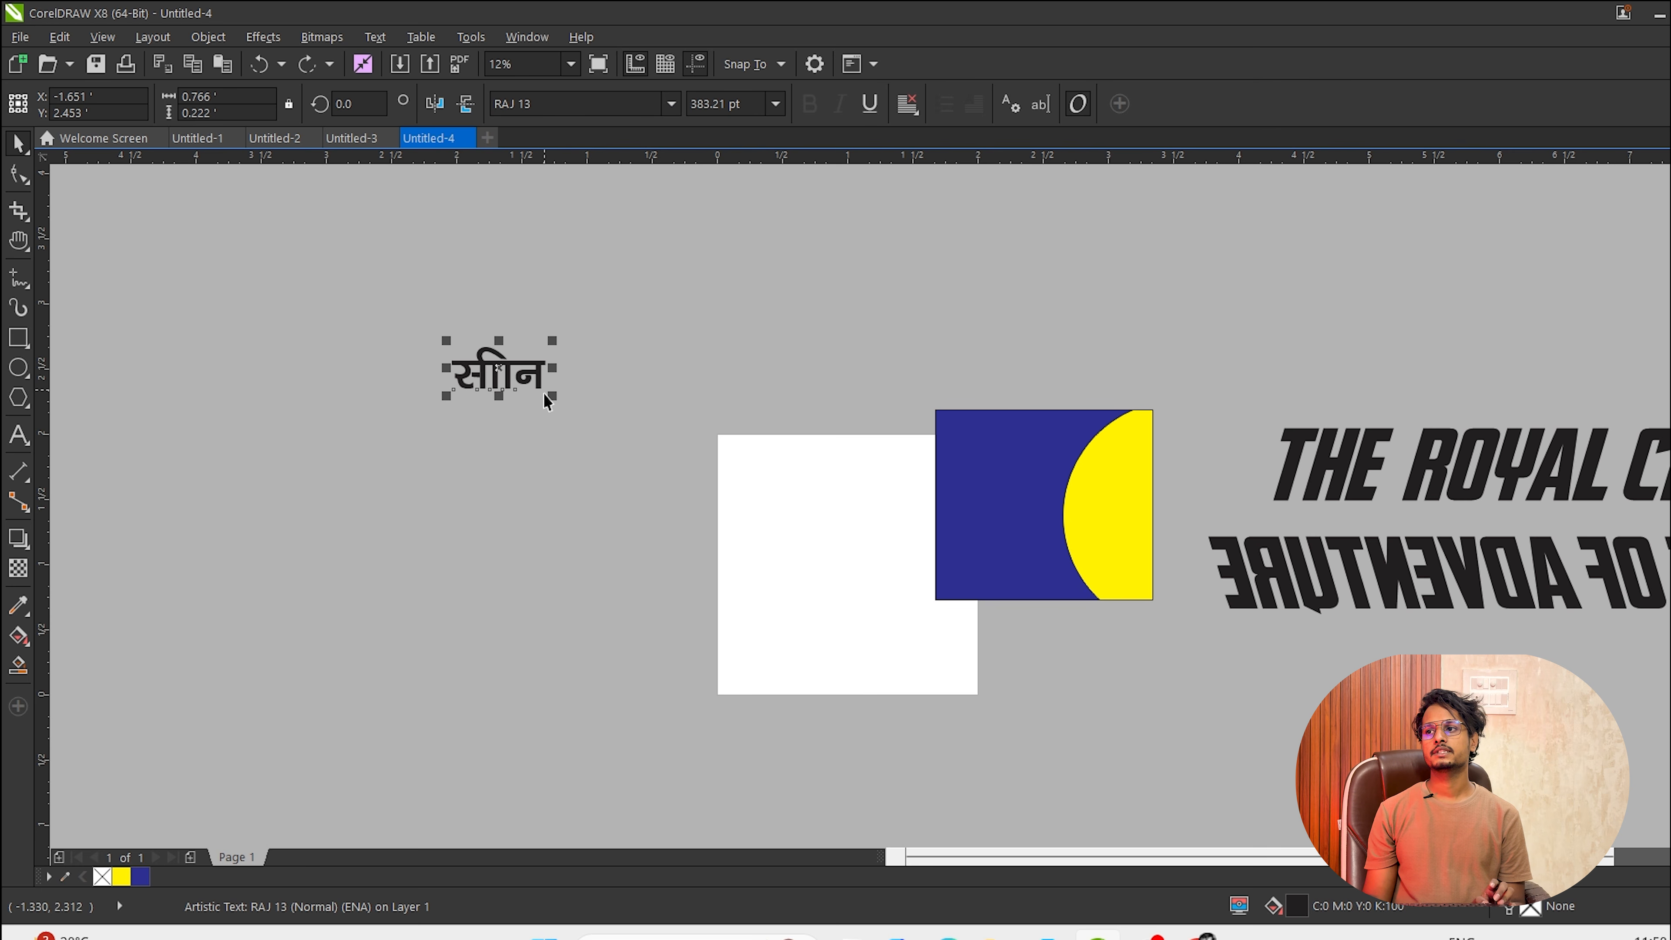
key("ctrl+z")
key("ctrl+shift+z")
key("ctrl+shift+z")
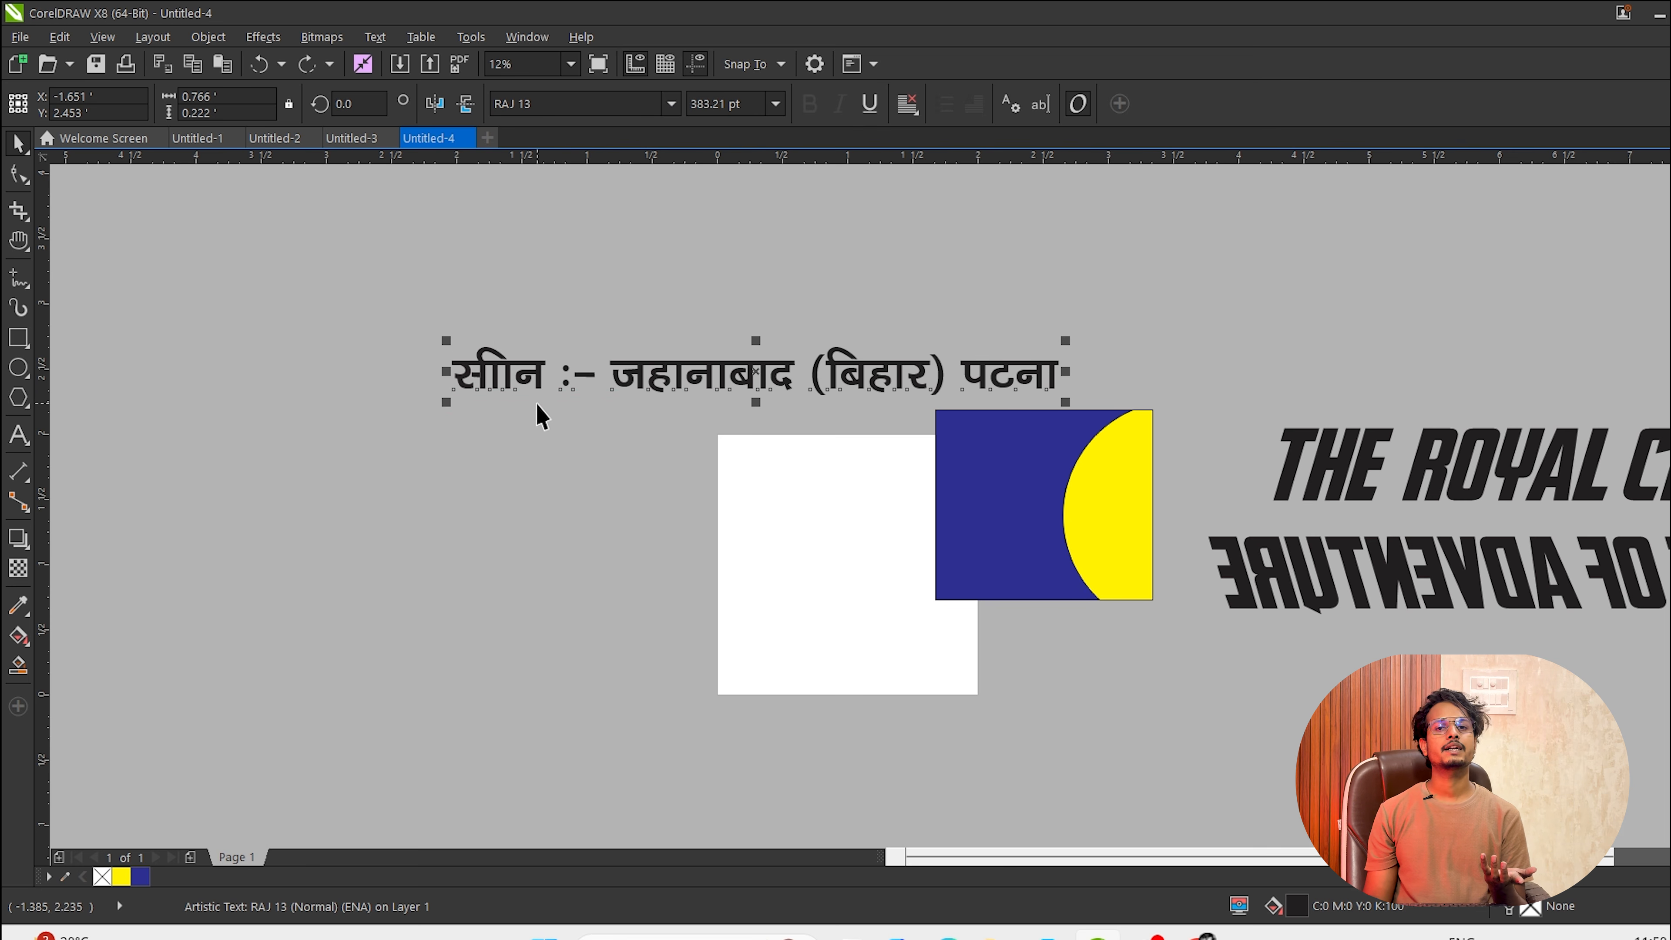
left_click_drag(528, 377, 519, 327)
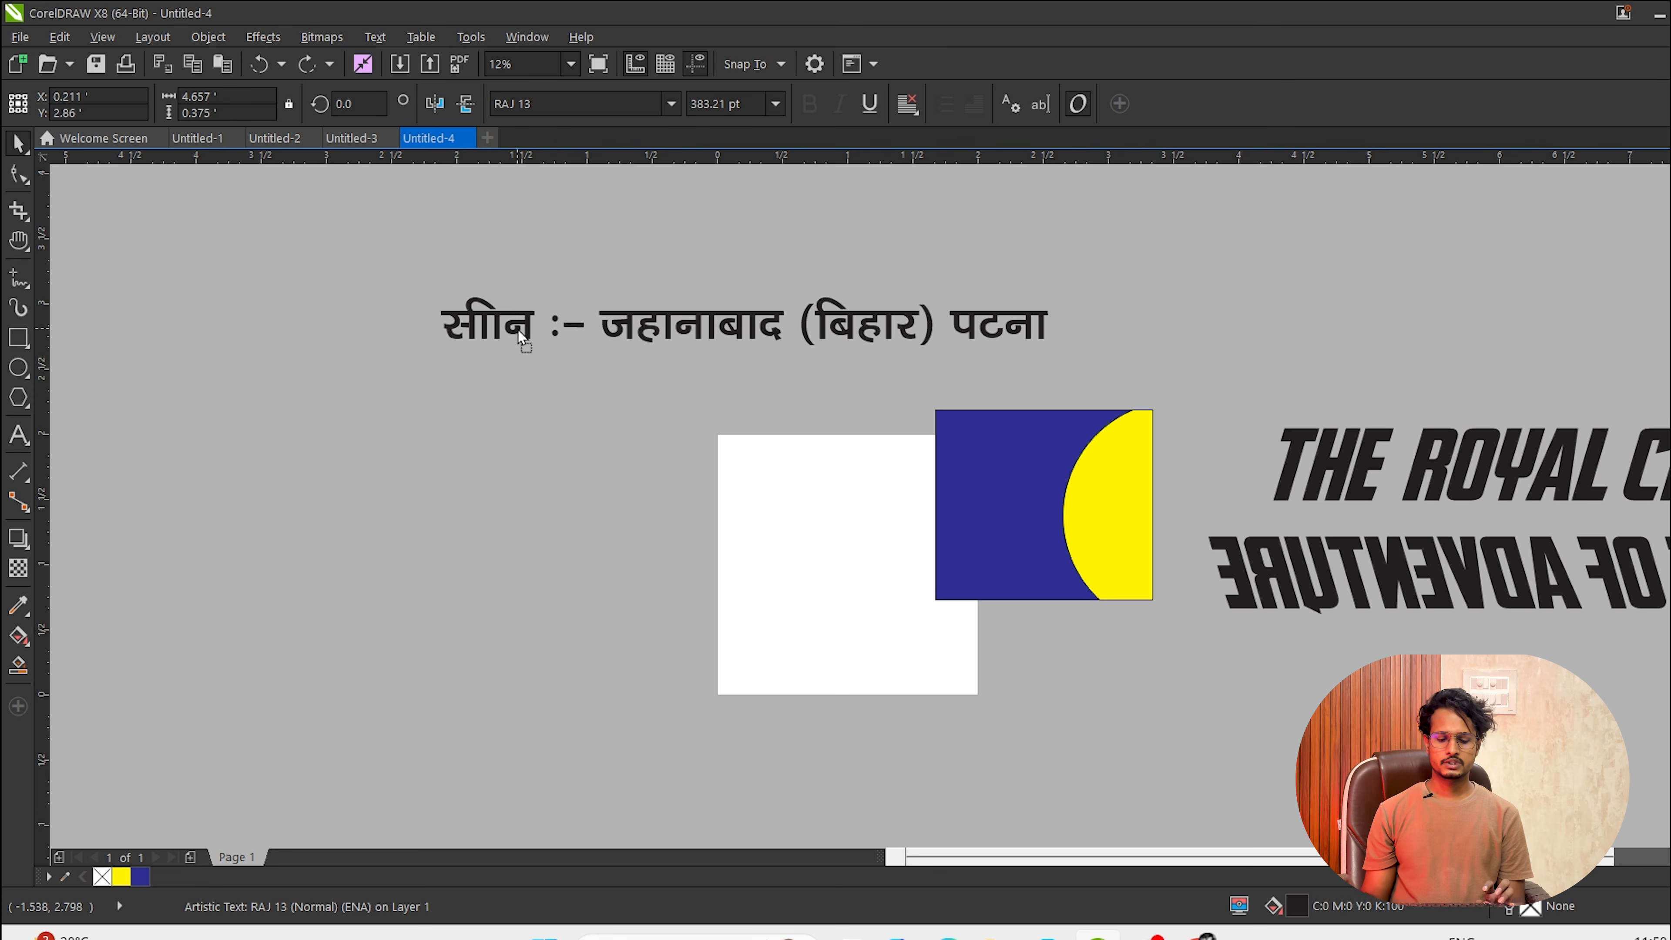
Turn off automatic spell checking and the QuickCorrect options for sentence capitals, two initial capitals, day names and automatic hyperlinks.
key("ctrl+j")
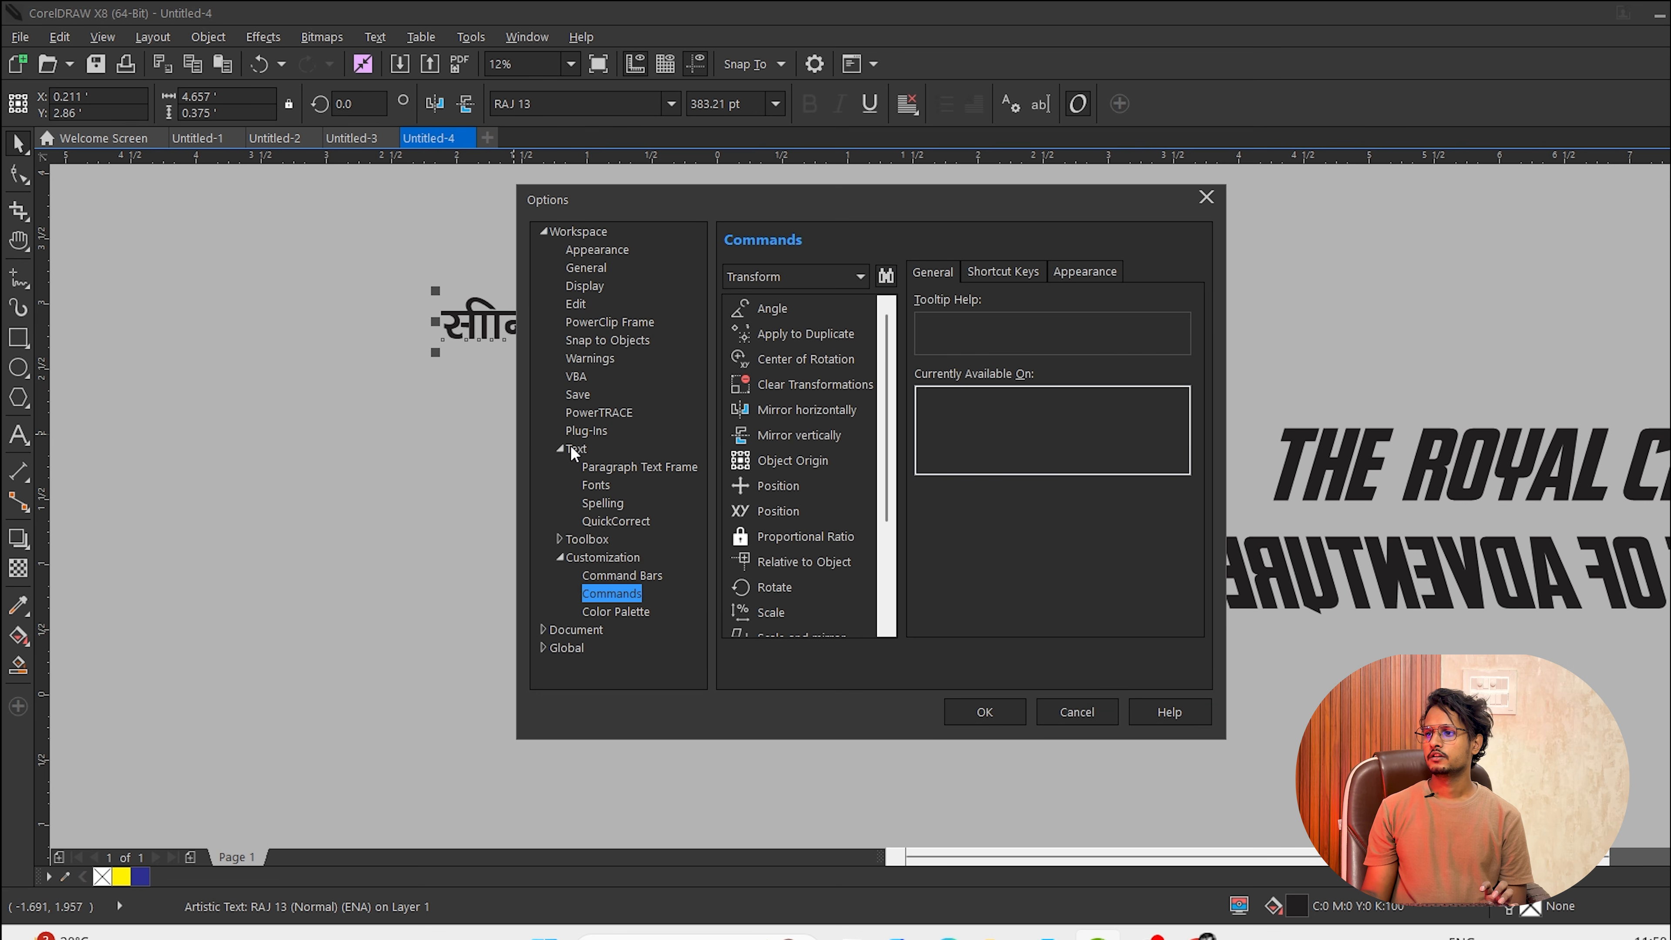
left_click(602, 503)
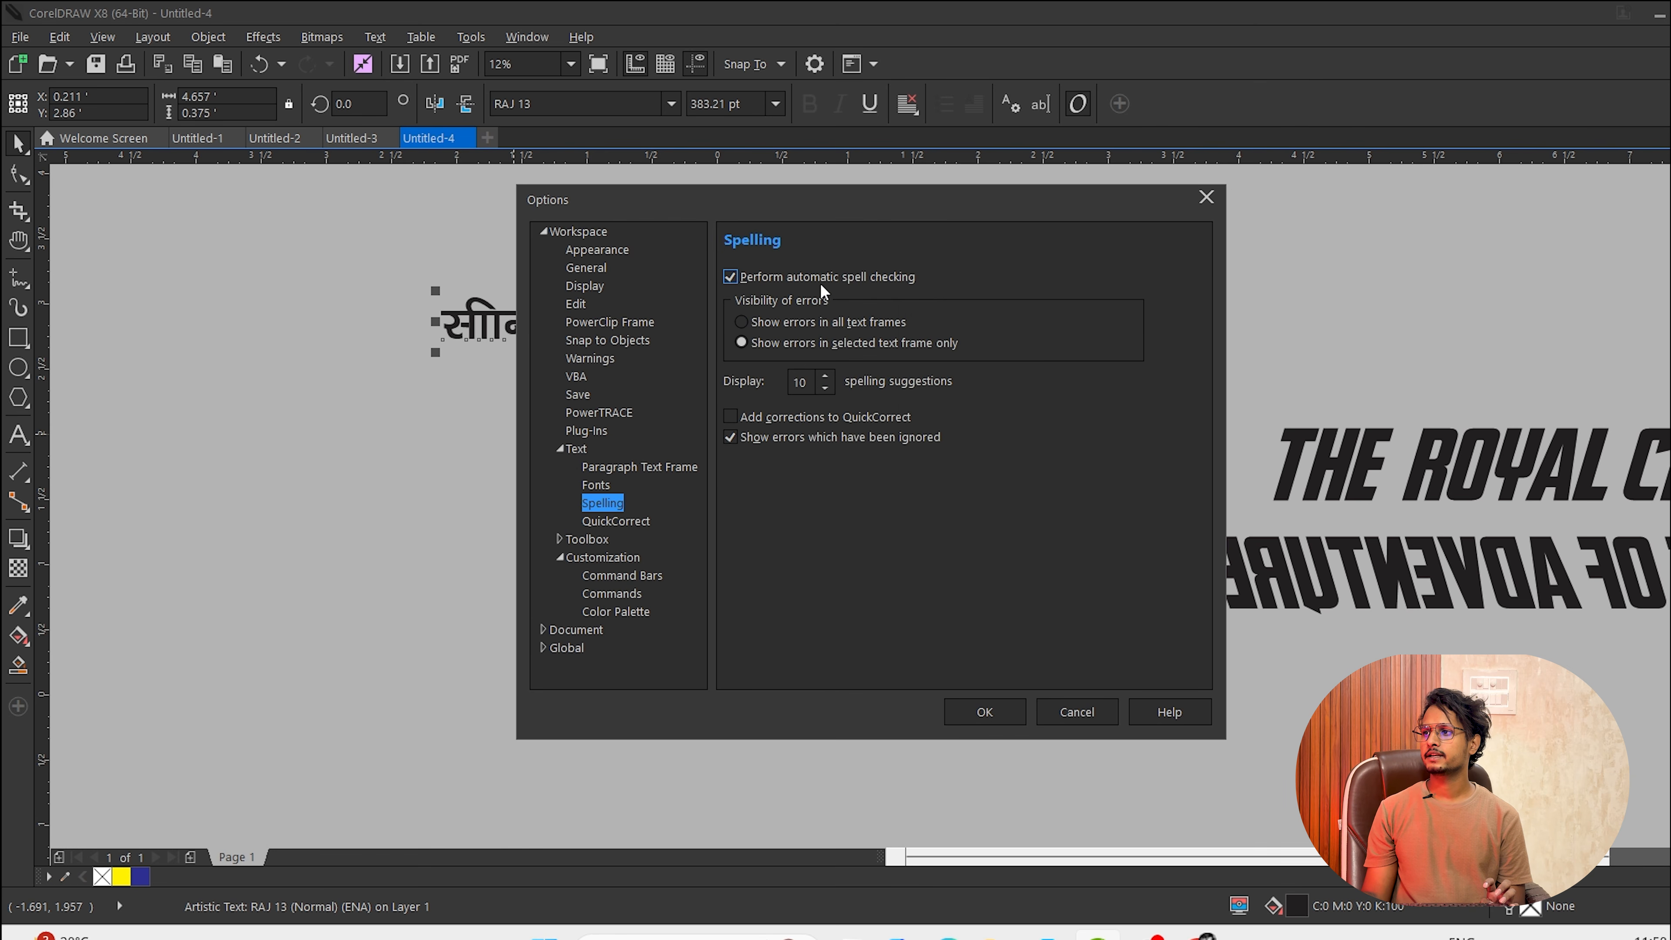
left_click(727, 279)
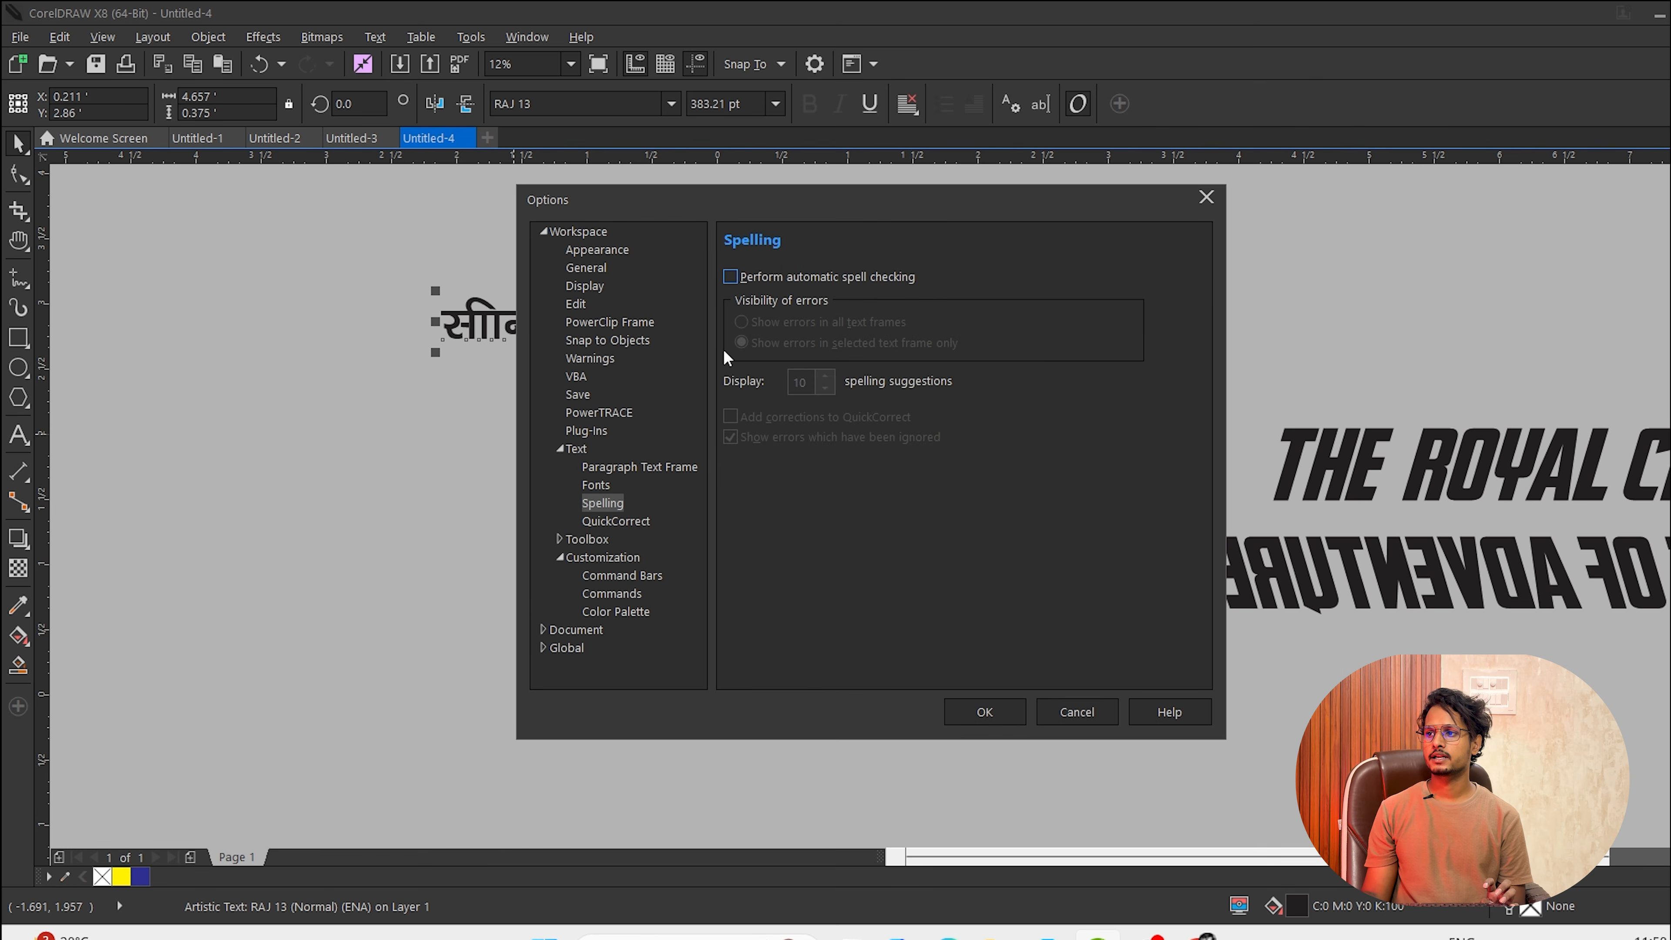
left_click(611, 520)
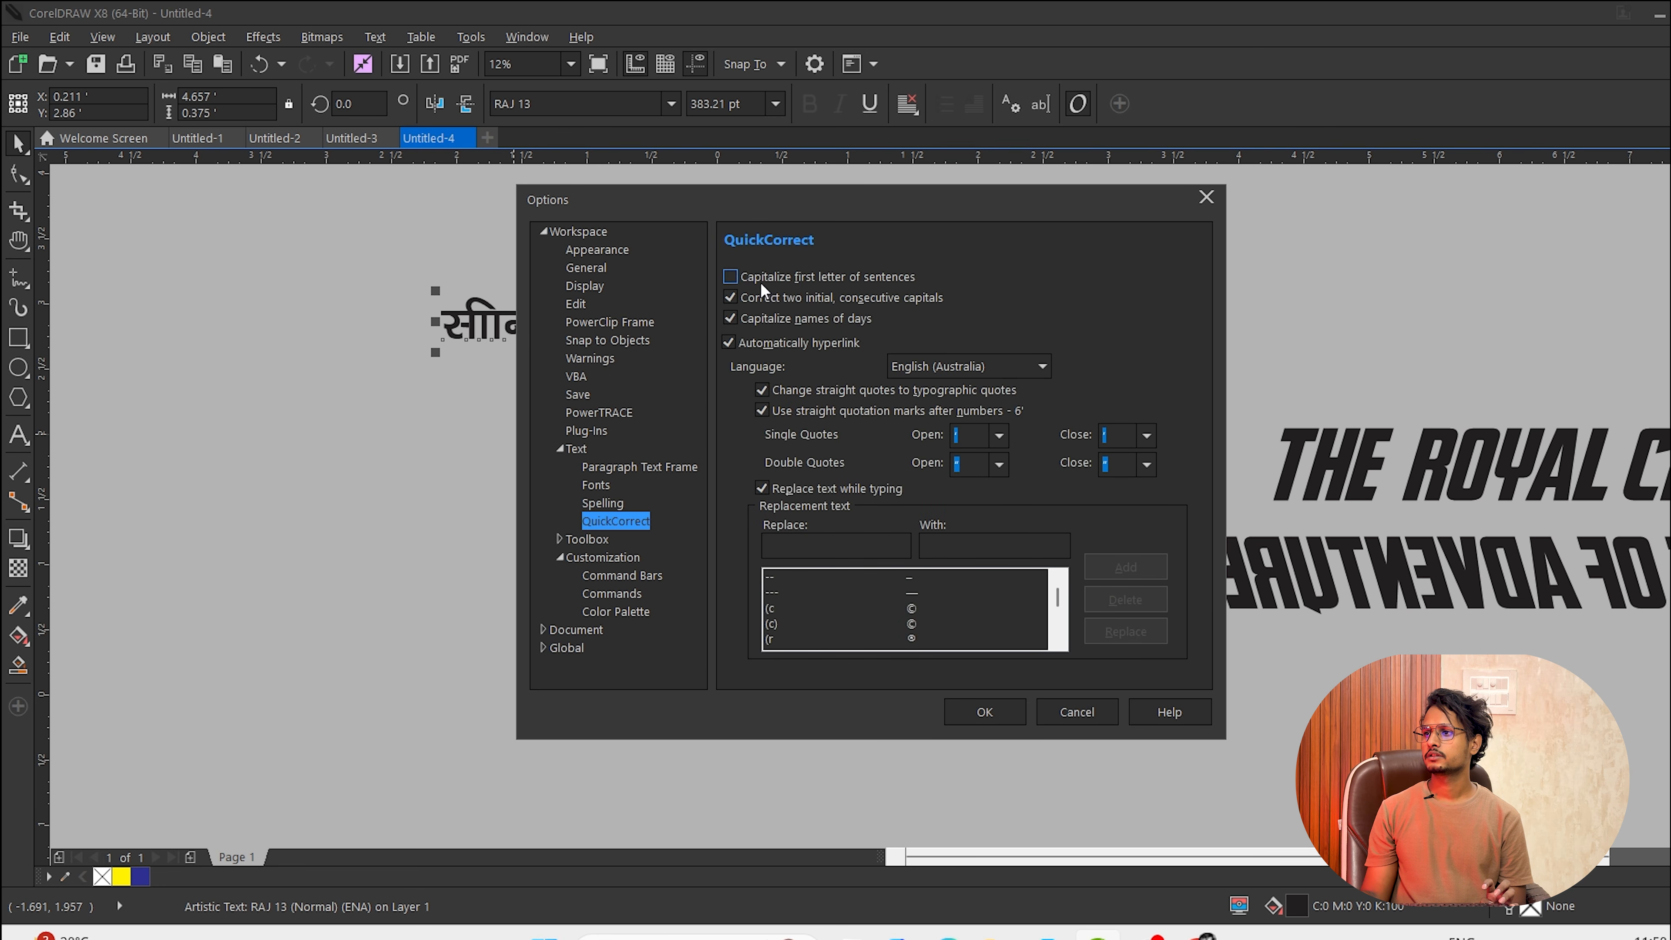
left_click(739, 297)
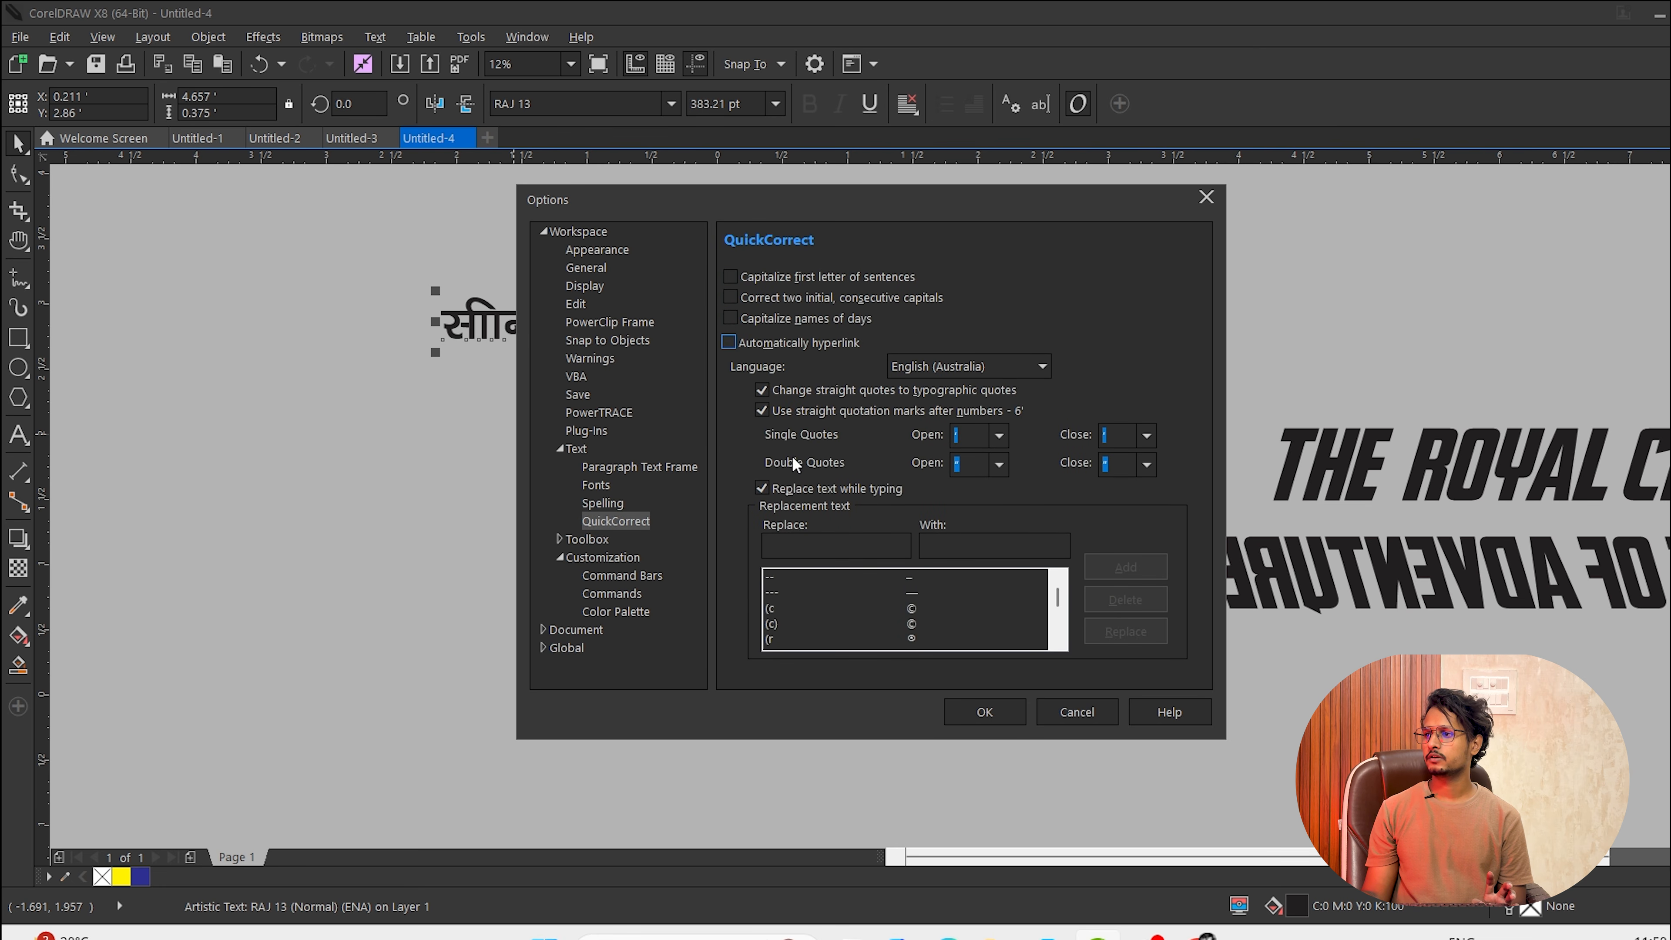
left_click(985, 711)
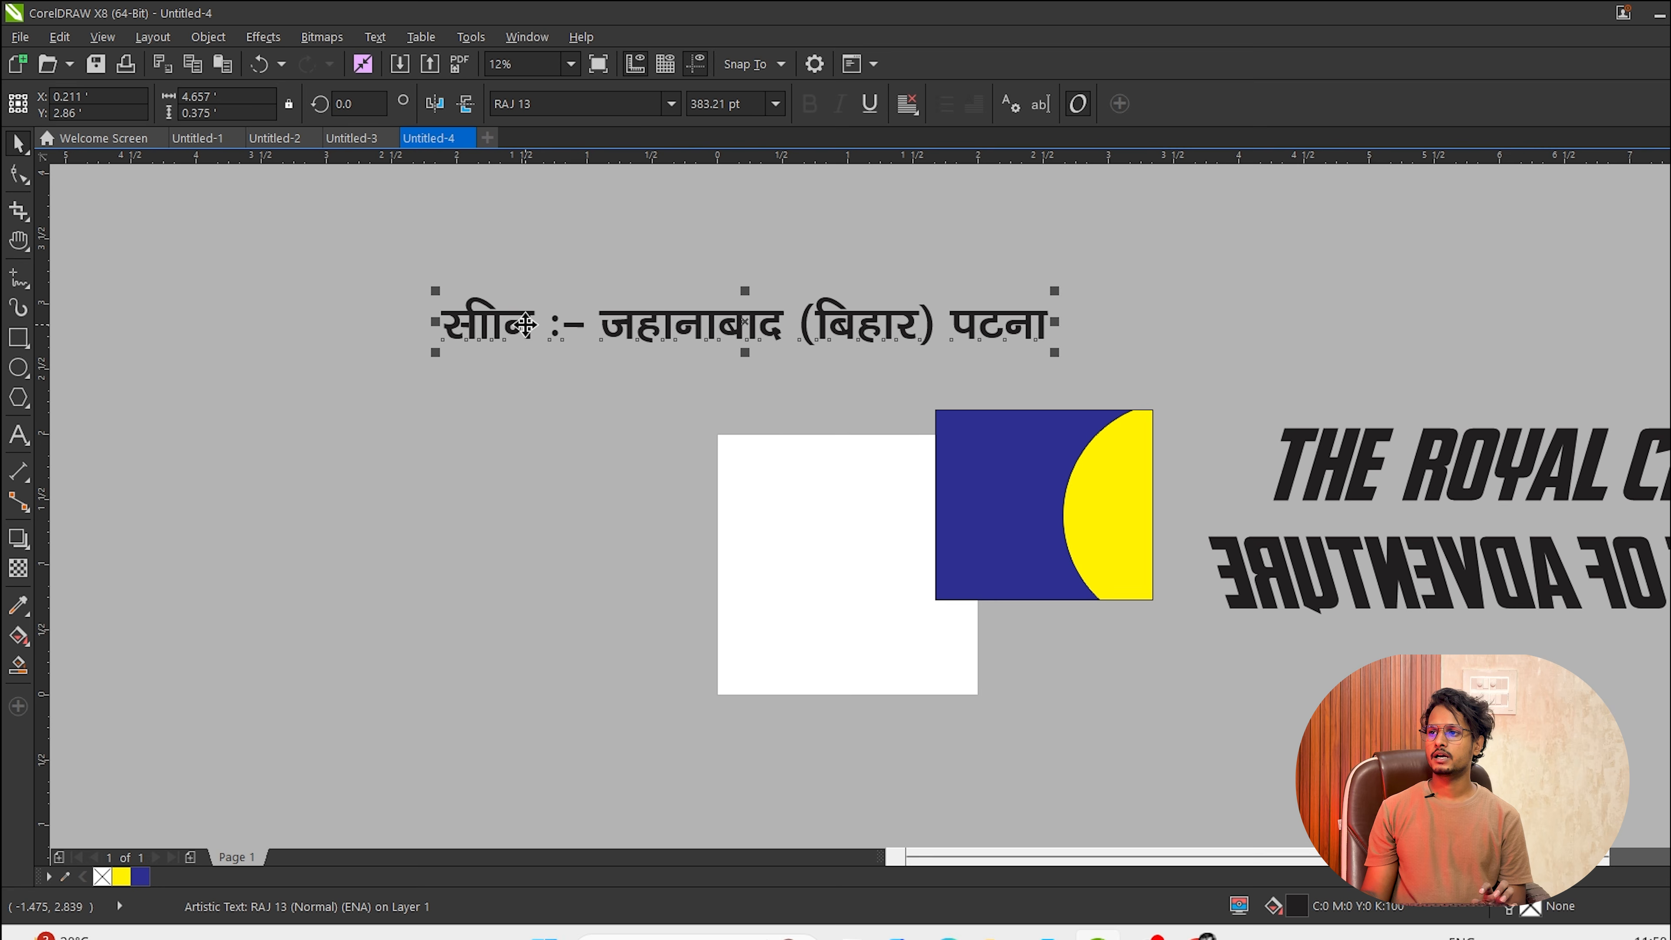
Duplicate the Hindi line below the original and replace the copy's text with "स्थान :- जहानाबाद बि".
left_click_drag(553, 326, 535, 463)
double_click(534, 463)
key("ctrl+a")
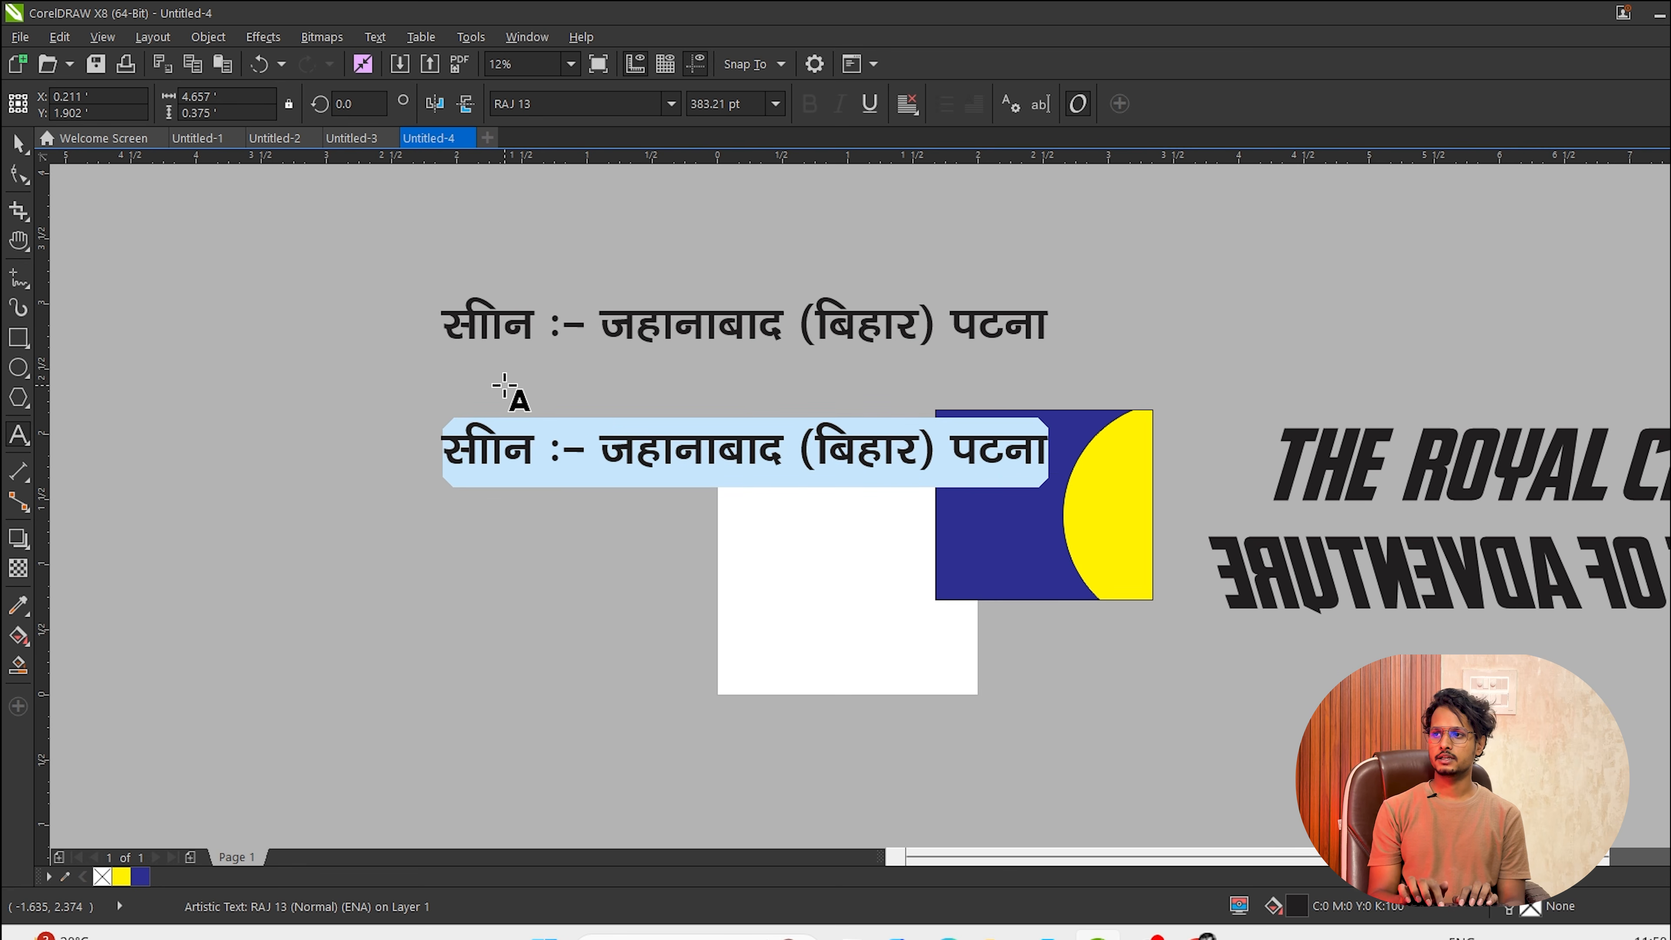
type("स्थान :- ")
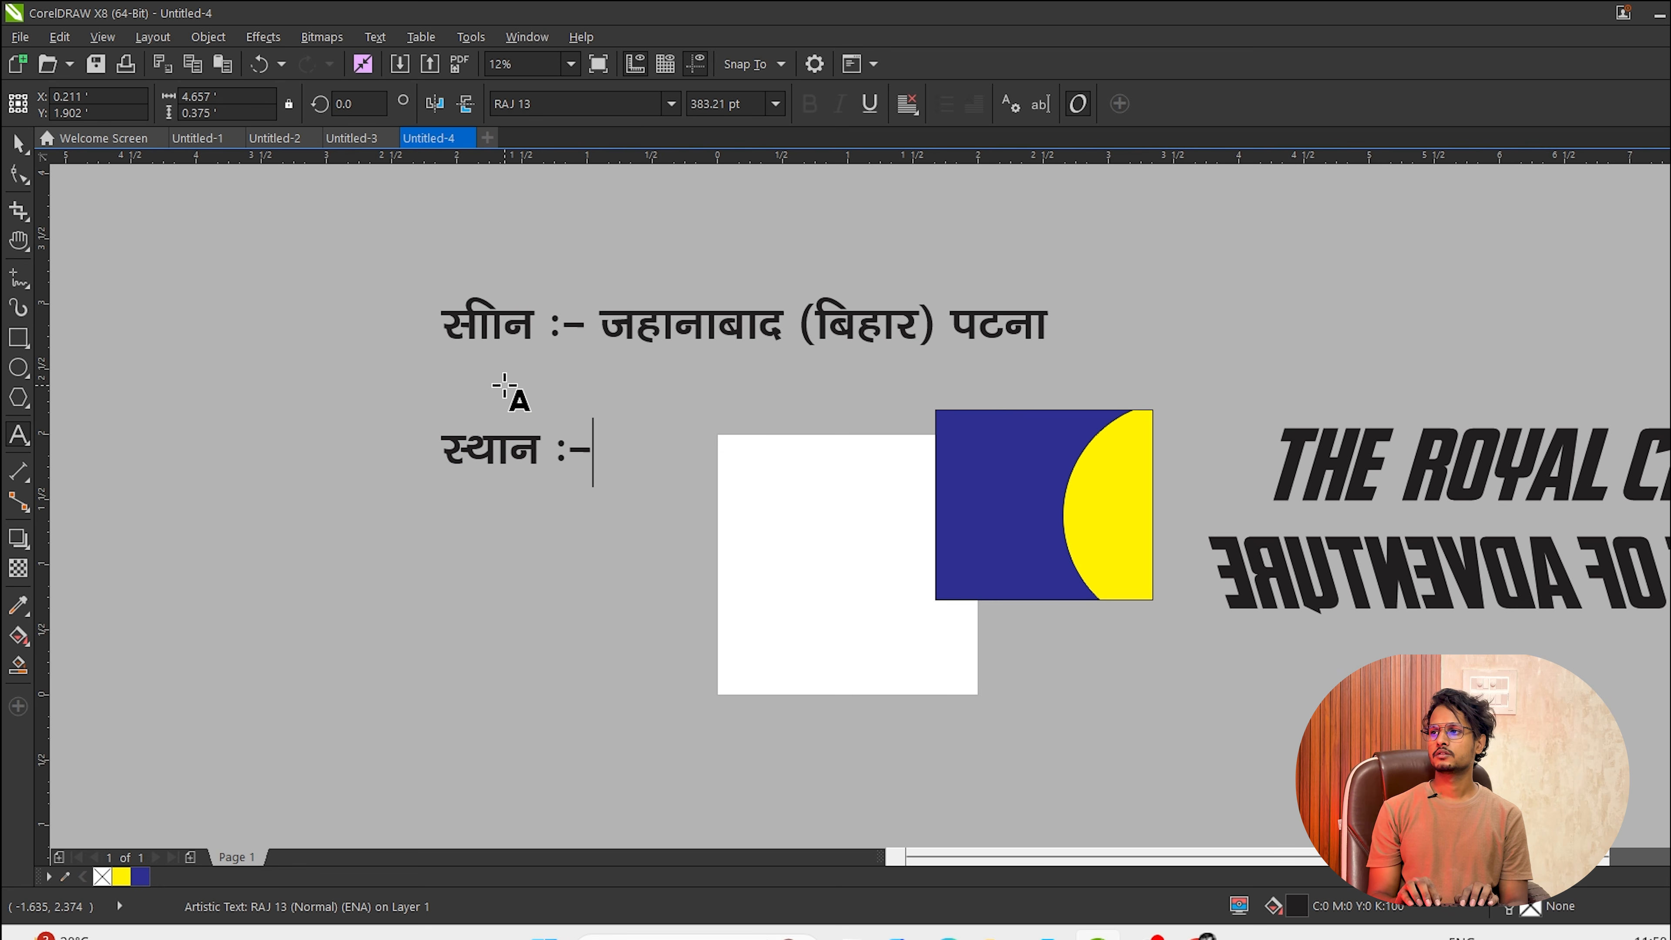
type("जहानाबाद बिार")
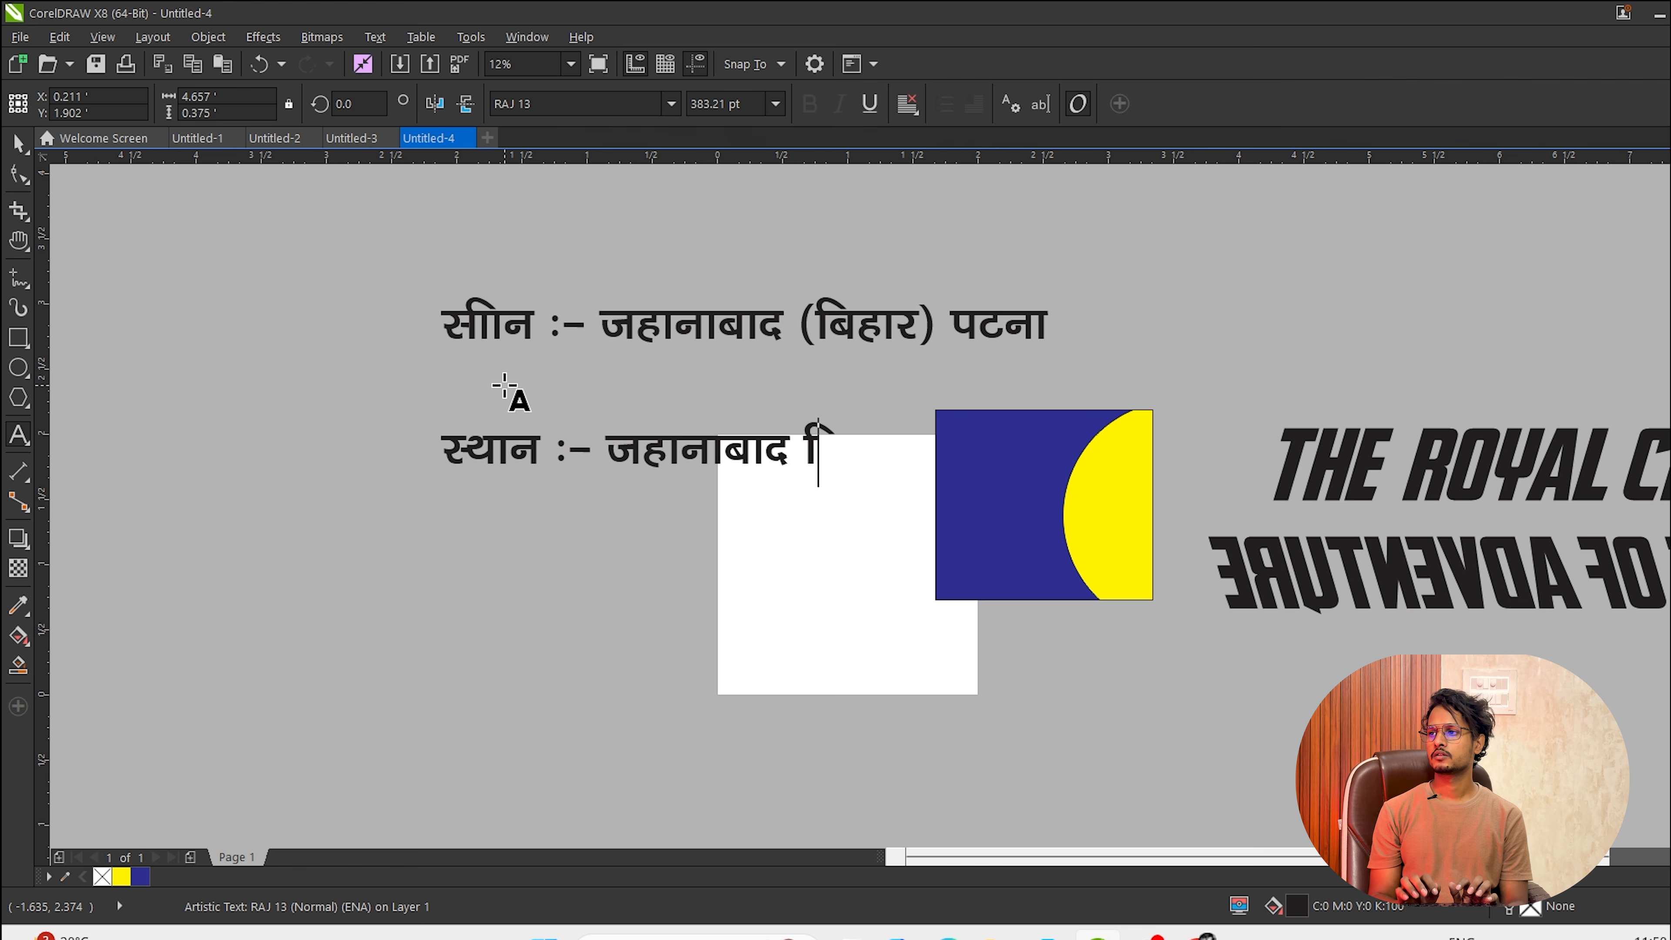
key("BackSpace")
key("BackSpace")
type("ह")
Erase the duplicate line's text and enter random trial Hindi characters in its place.
key("BackSpace")
key("BackSpace")
key("BackSpace")
key("BackSpace")
key("BackSpace")
key("BackSpace")
key("BackSpace")
key("BackSpace")
key("BackSpace")
key("BackSpace")
key("BackSpace")
key("BackSpace")
key("BackSpace")
key("BackSpace")
key("BackSpace")
key("BackSpace")
key("BackSpace")
key("BackSpace")
key("BackSpace")
key("BackSpace")
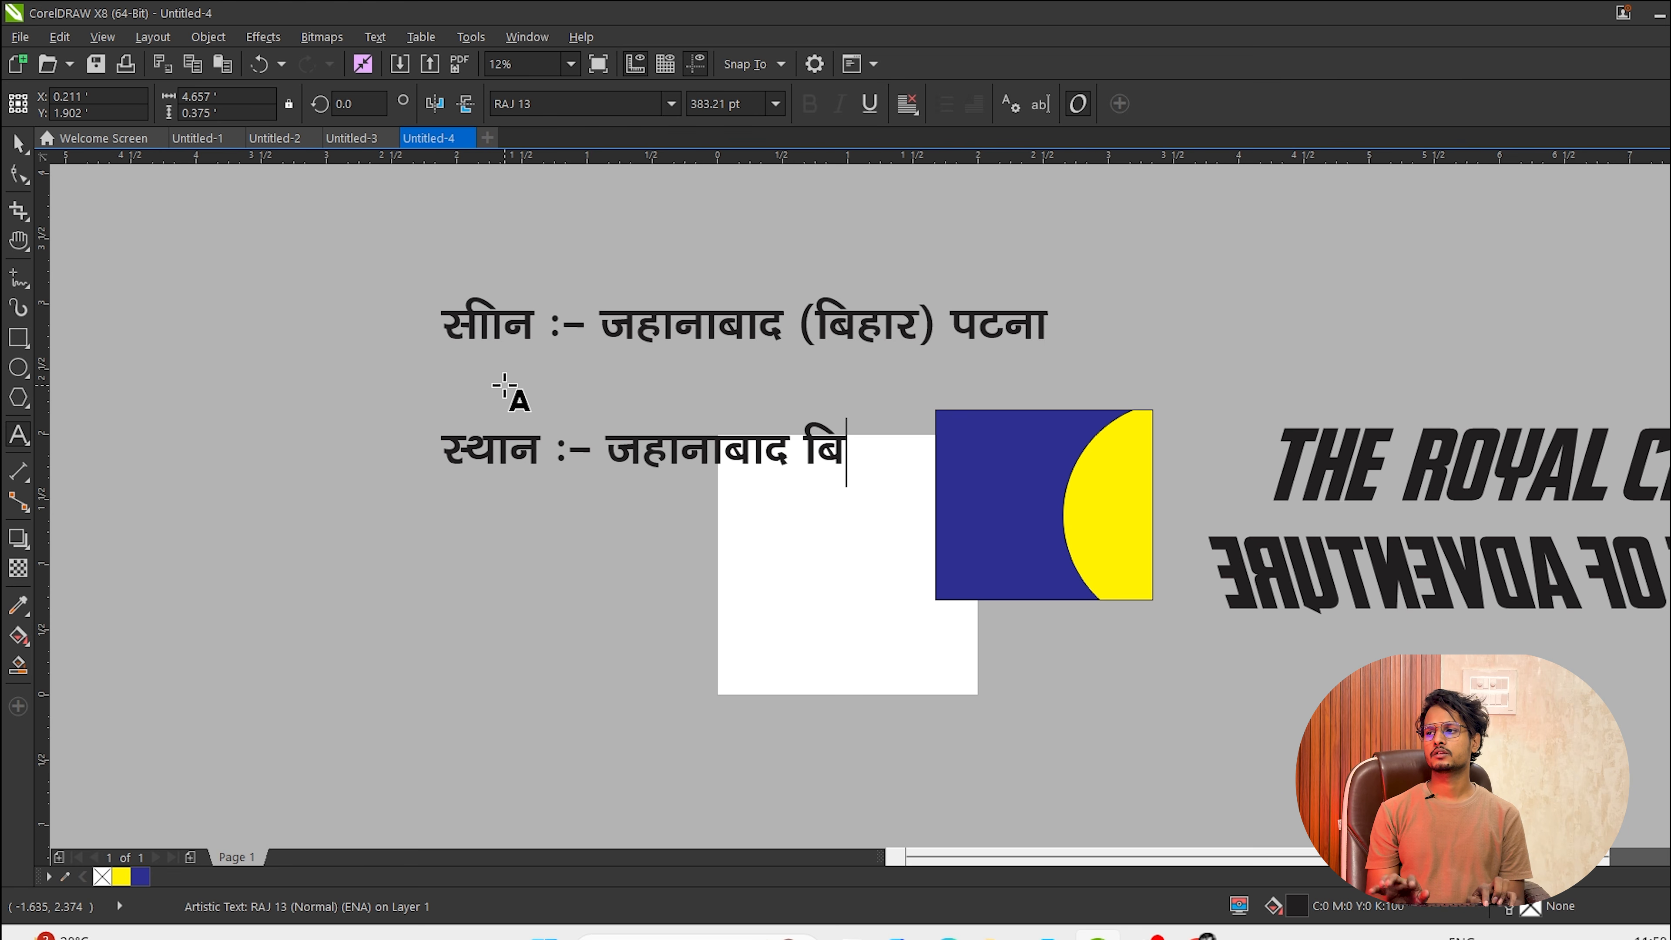
type("किरि ककिरों")
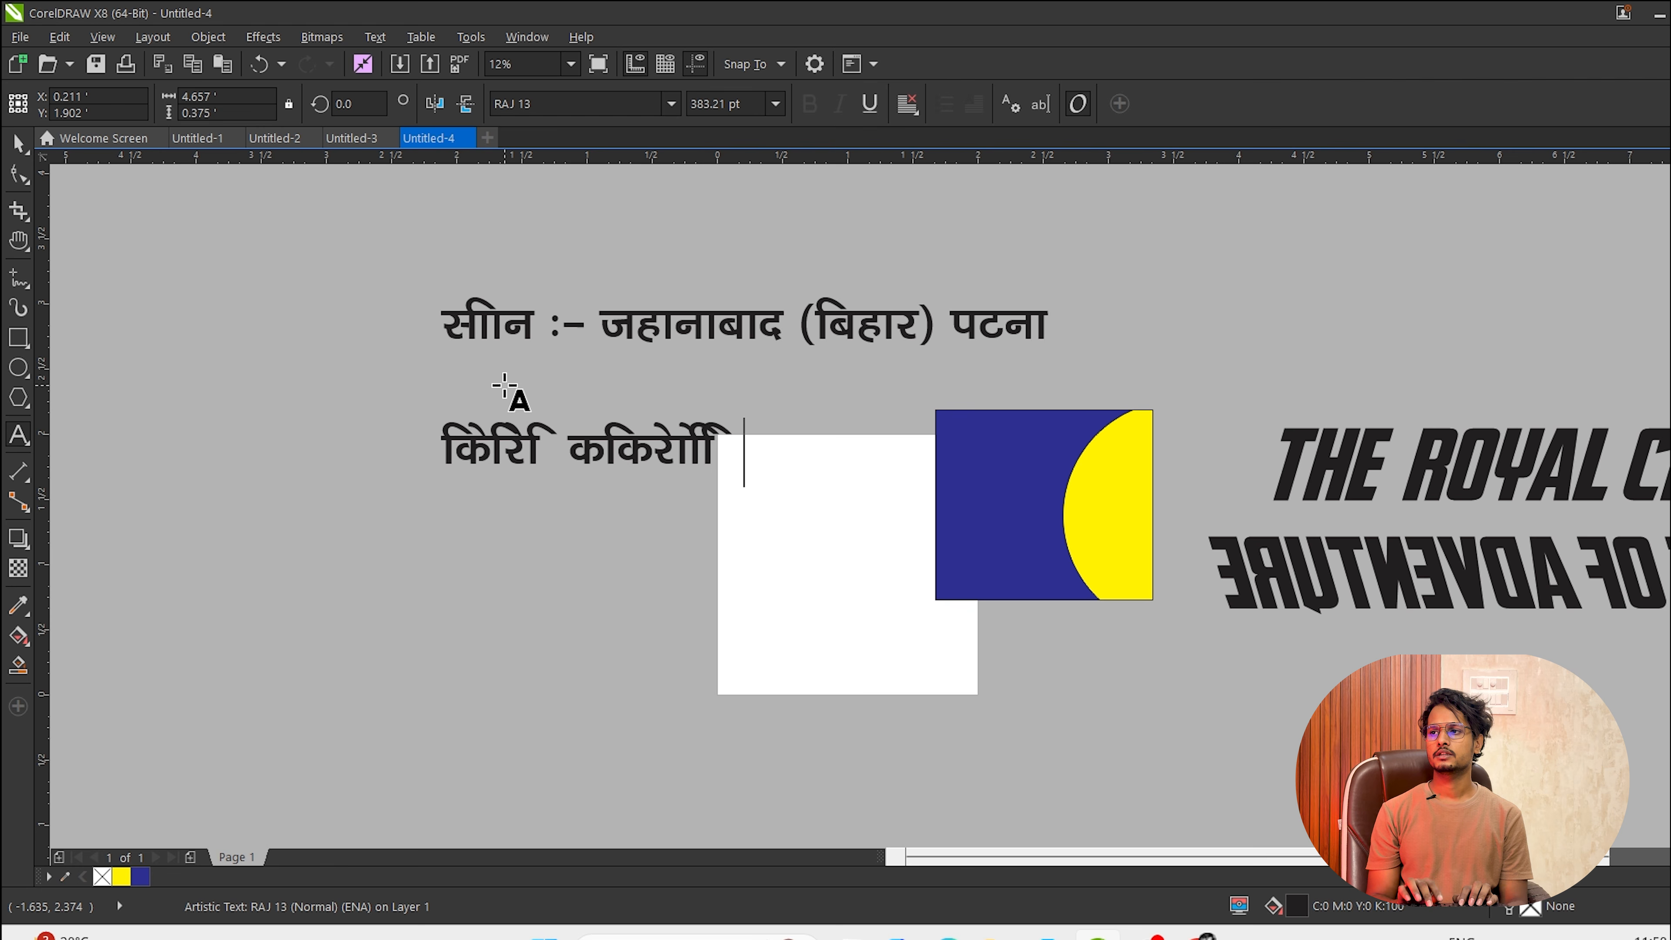
Replace the trial characters with a sample first name followed by "स्थान", and delete the duplicate text line.
key("ctrl+a")
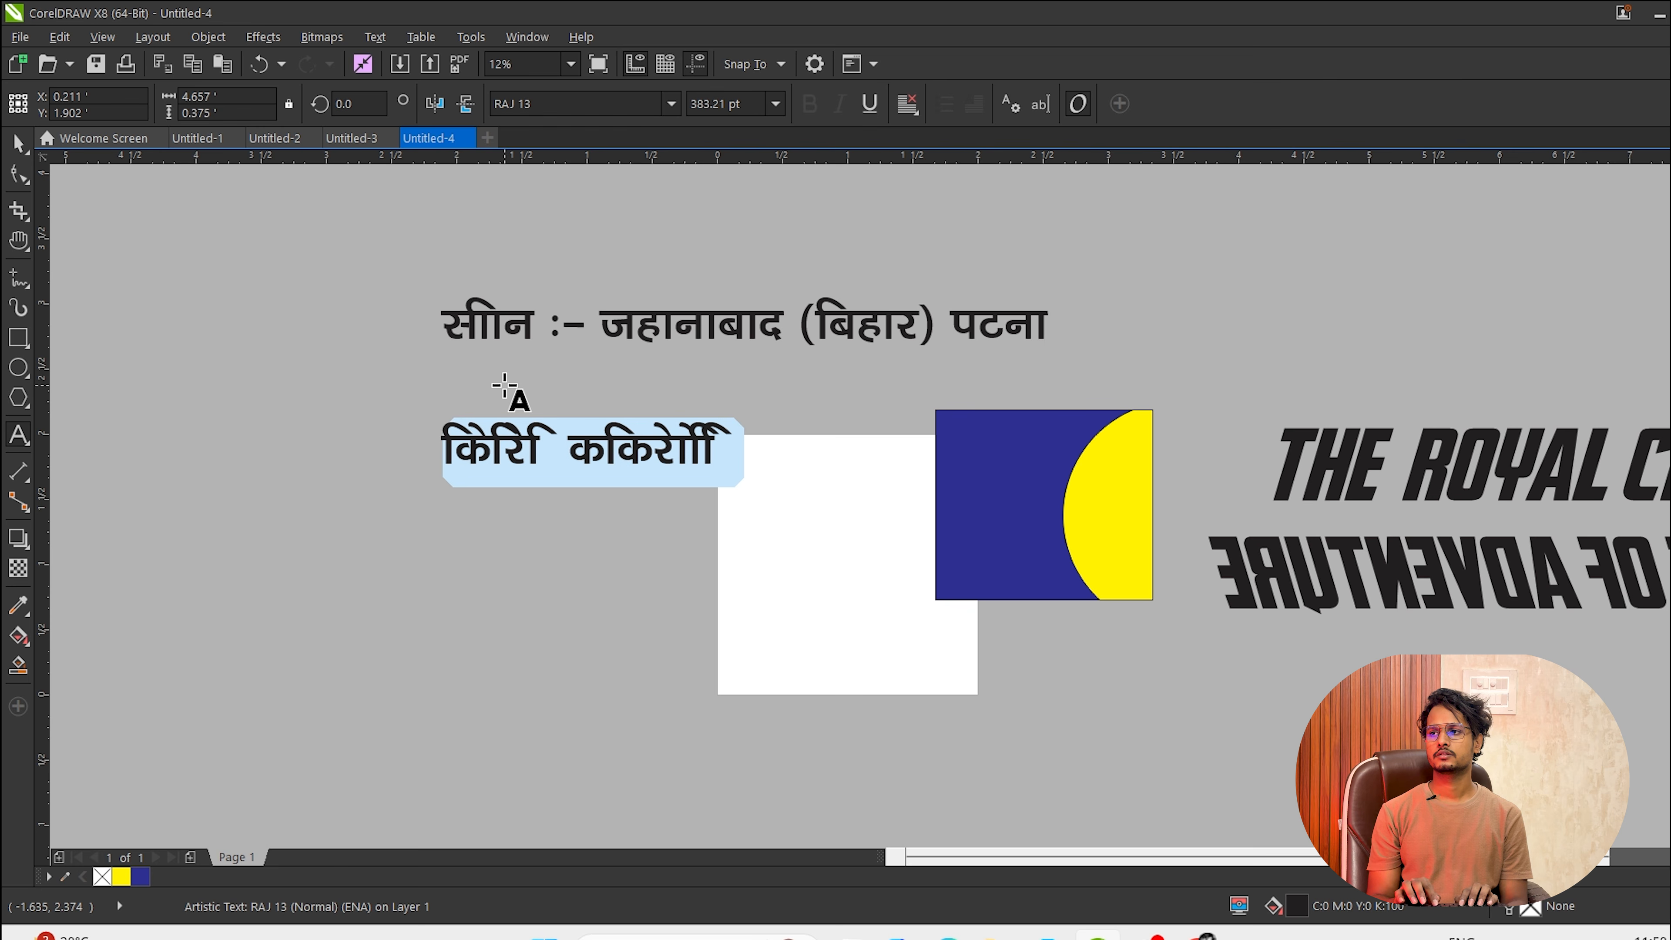
type("२ाहुलल")
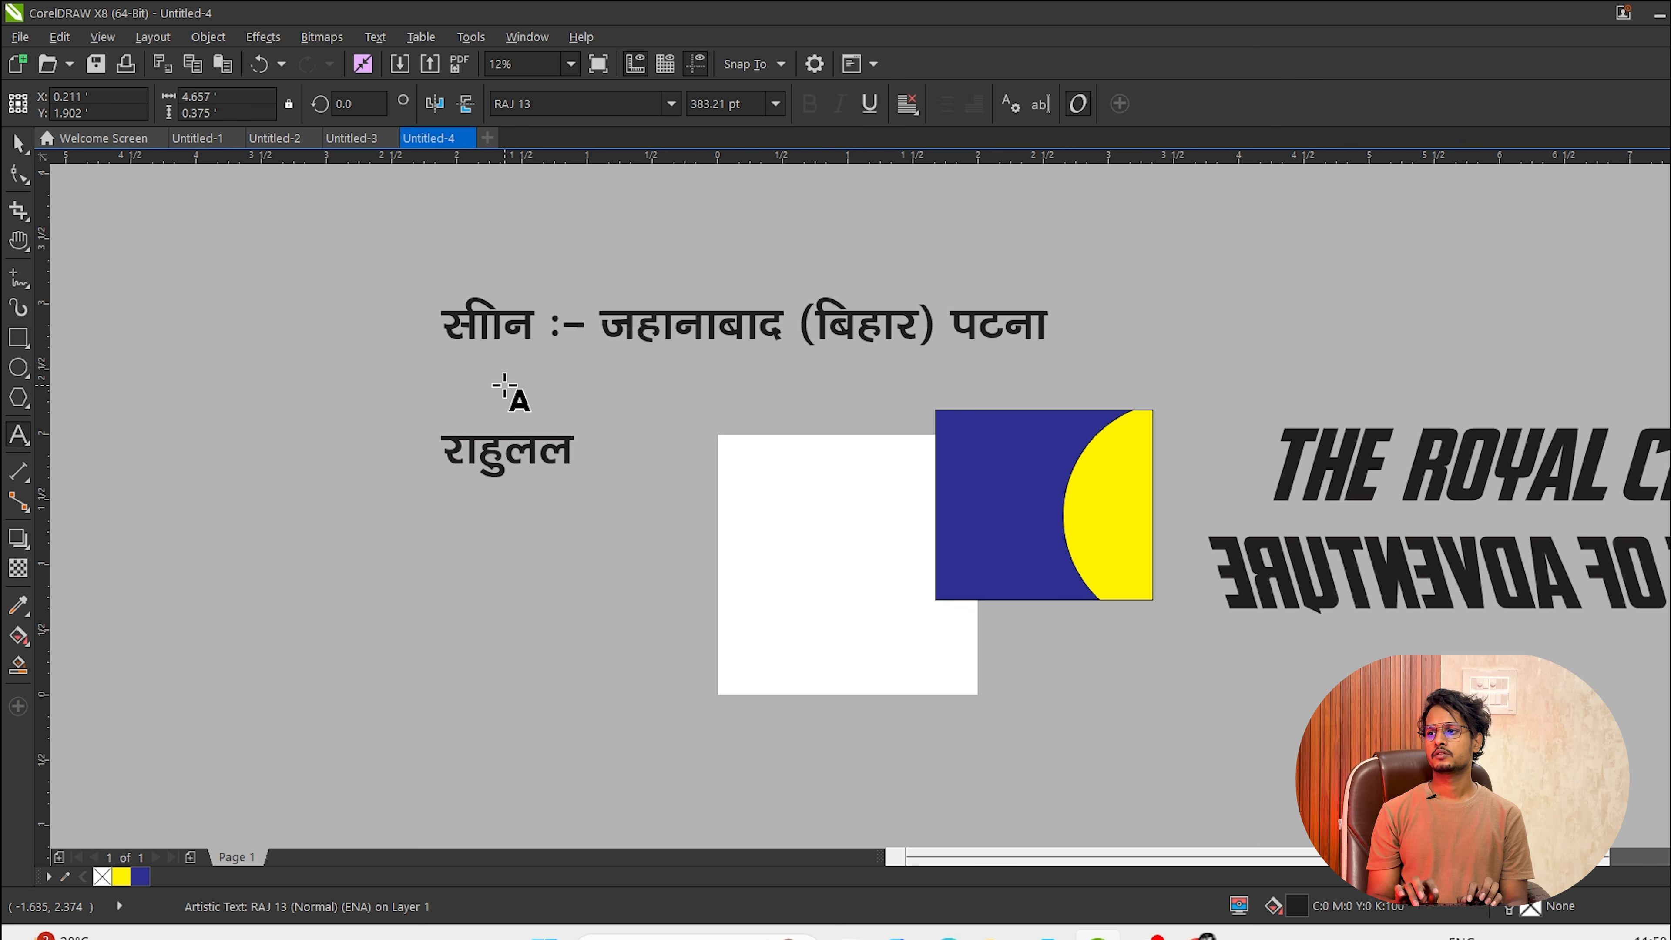
key("BackSpace")
type("स्थान")
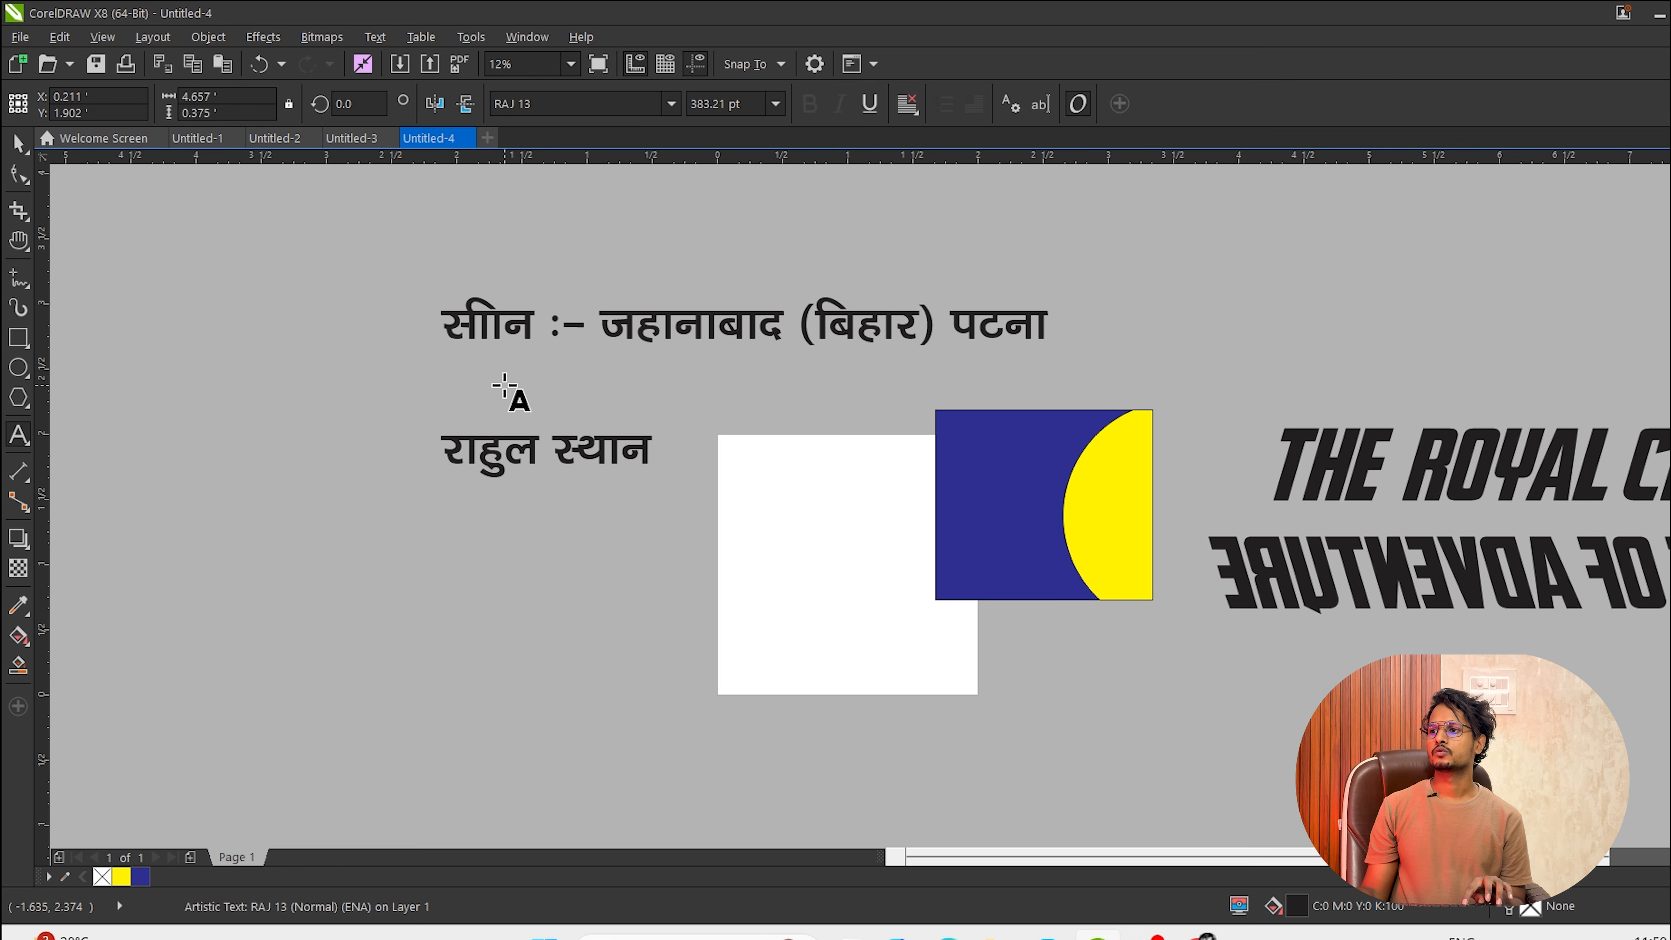
key("ctrl+space")
key("Delete")
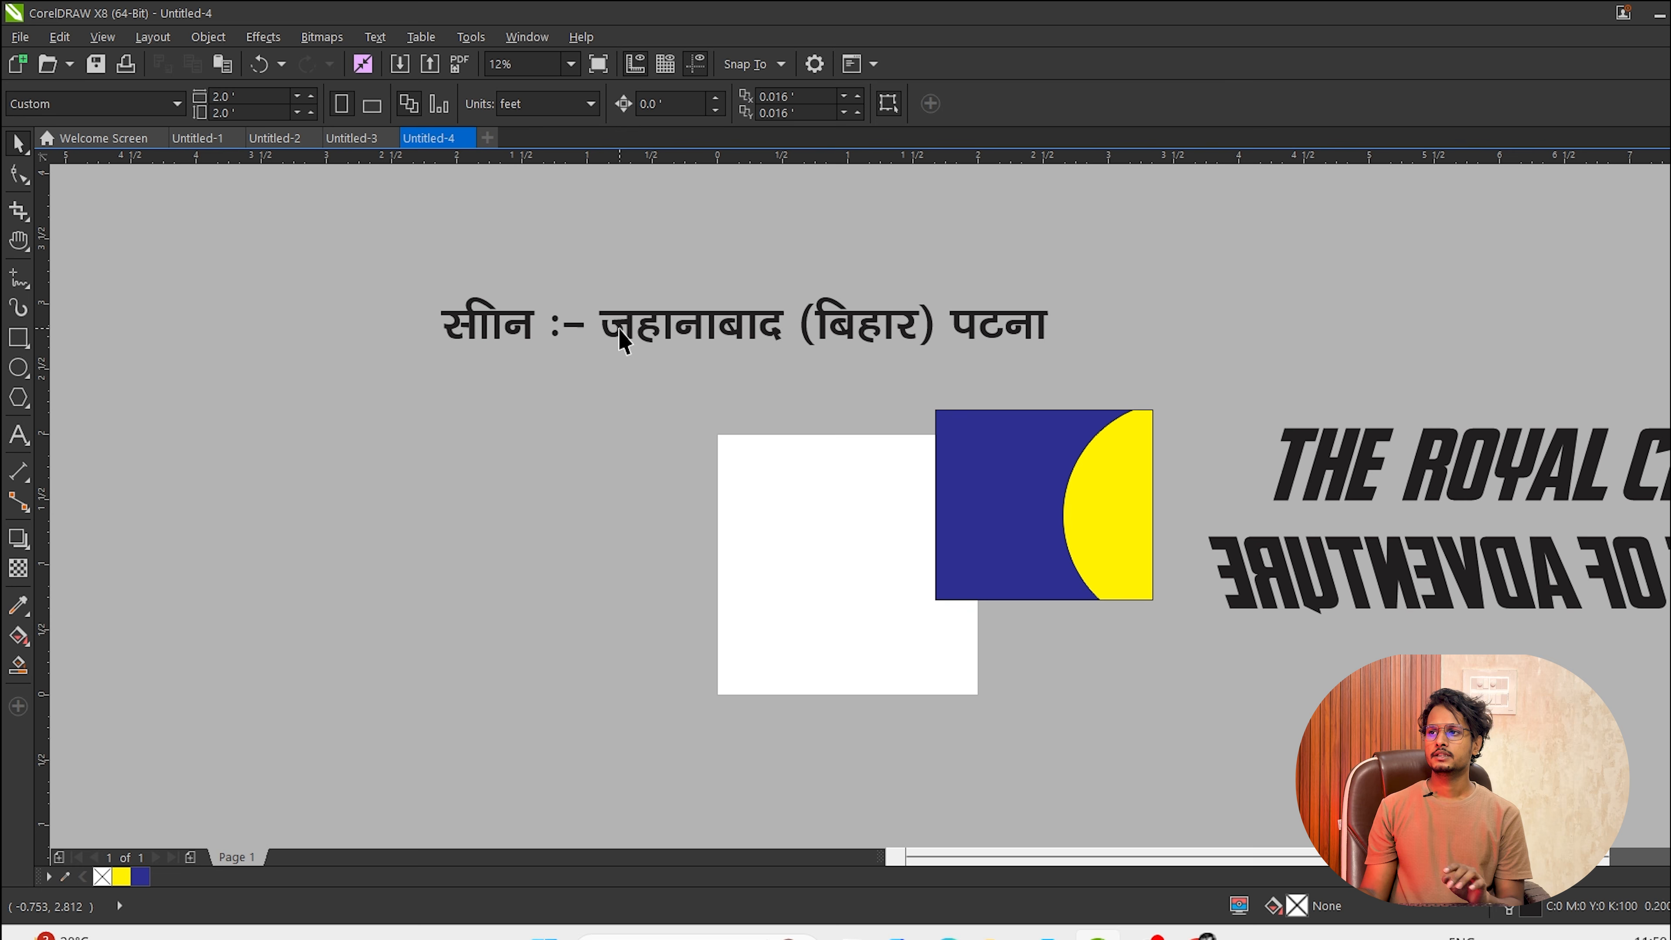
Replace the wrongly corrected first word of the original Hindi line with "स्थान", keeping a single space before the colon.
double_click(484, 334)
left_click_drag(527, 331, 168, 337)
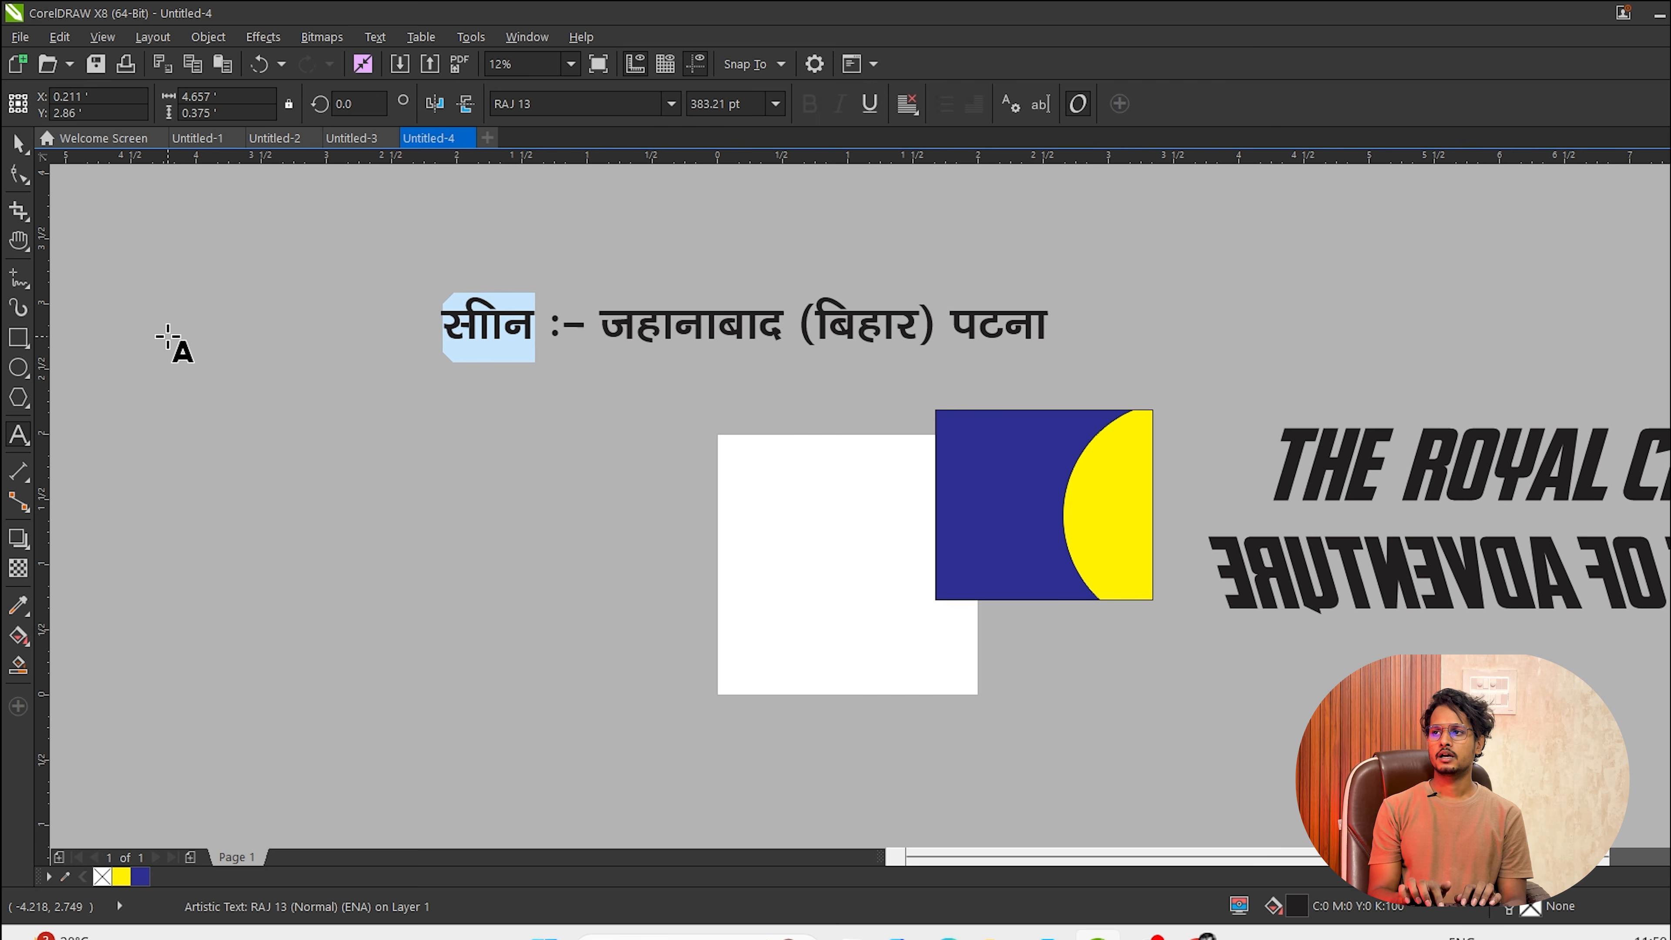
type("स्थान")
key("Right")
key("Right")
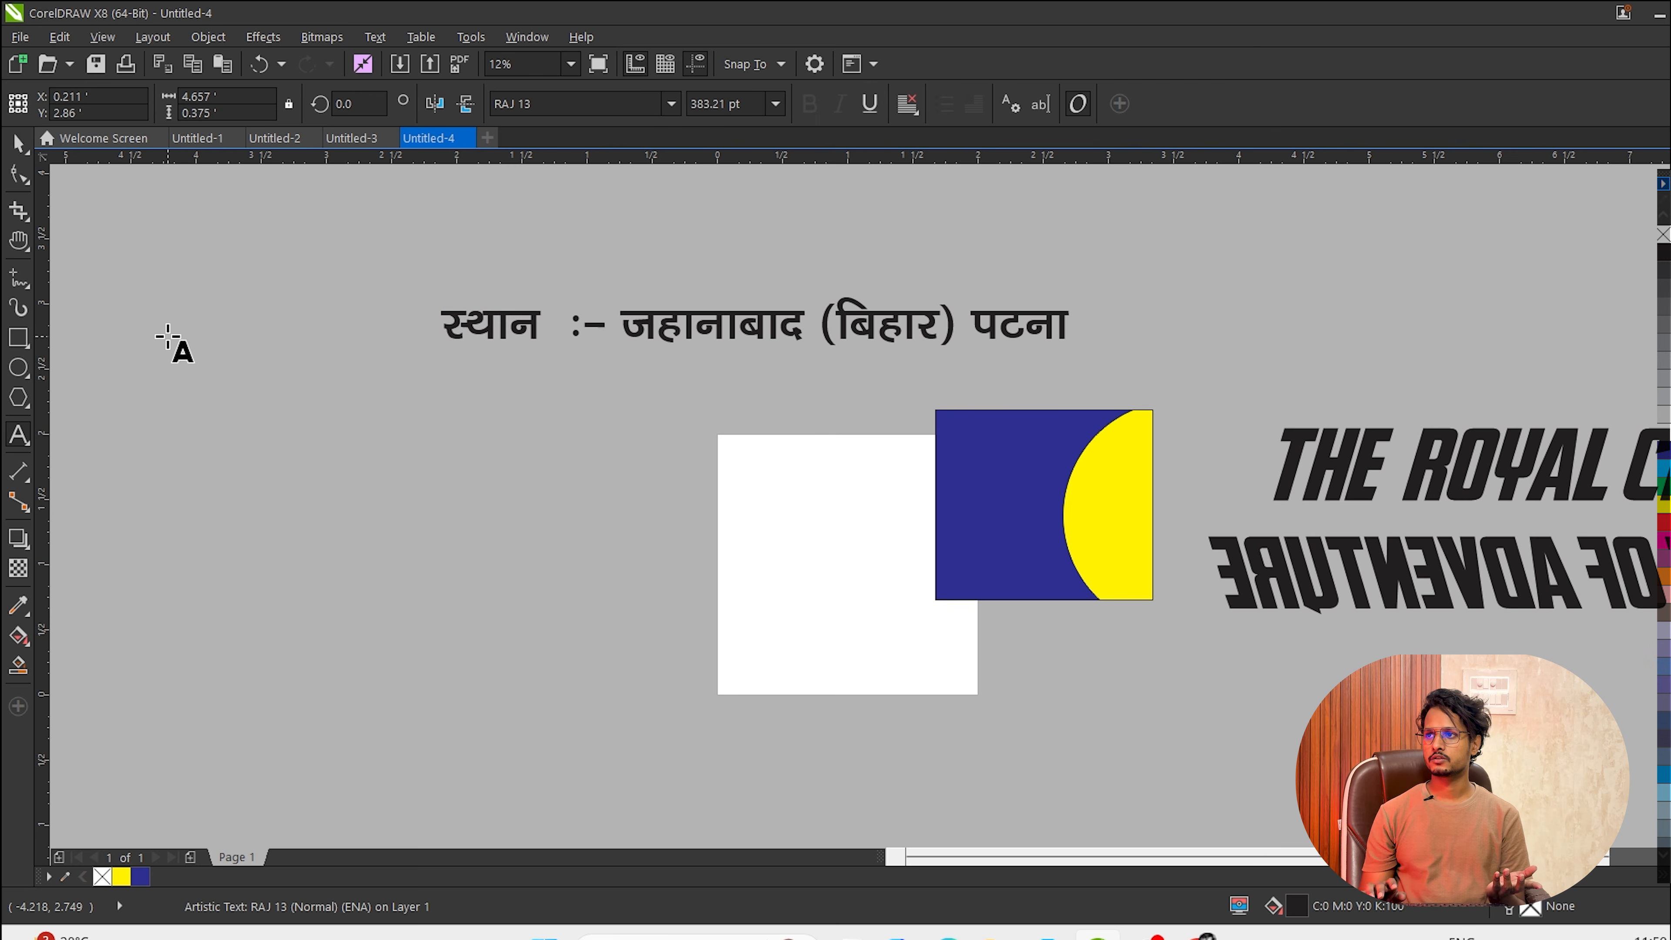
Move the clipped blue rectangle to the left of the page and extract the yellow circle from its PowerClip.
left_click_drag(1117, 483, 627, 739)
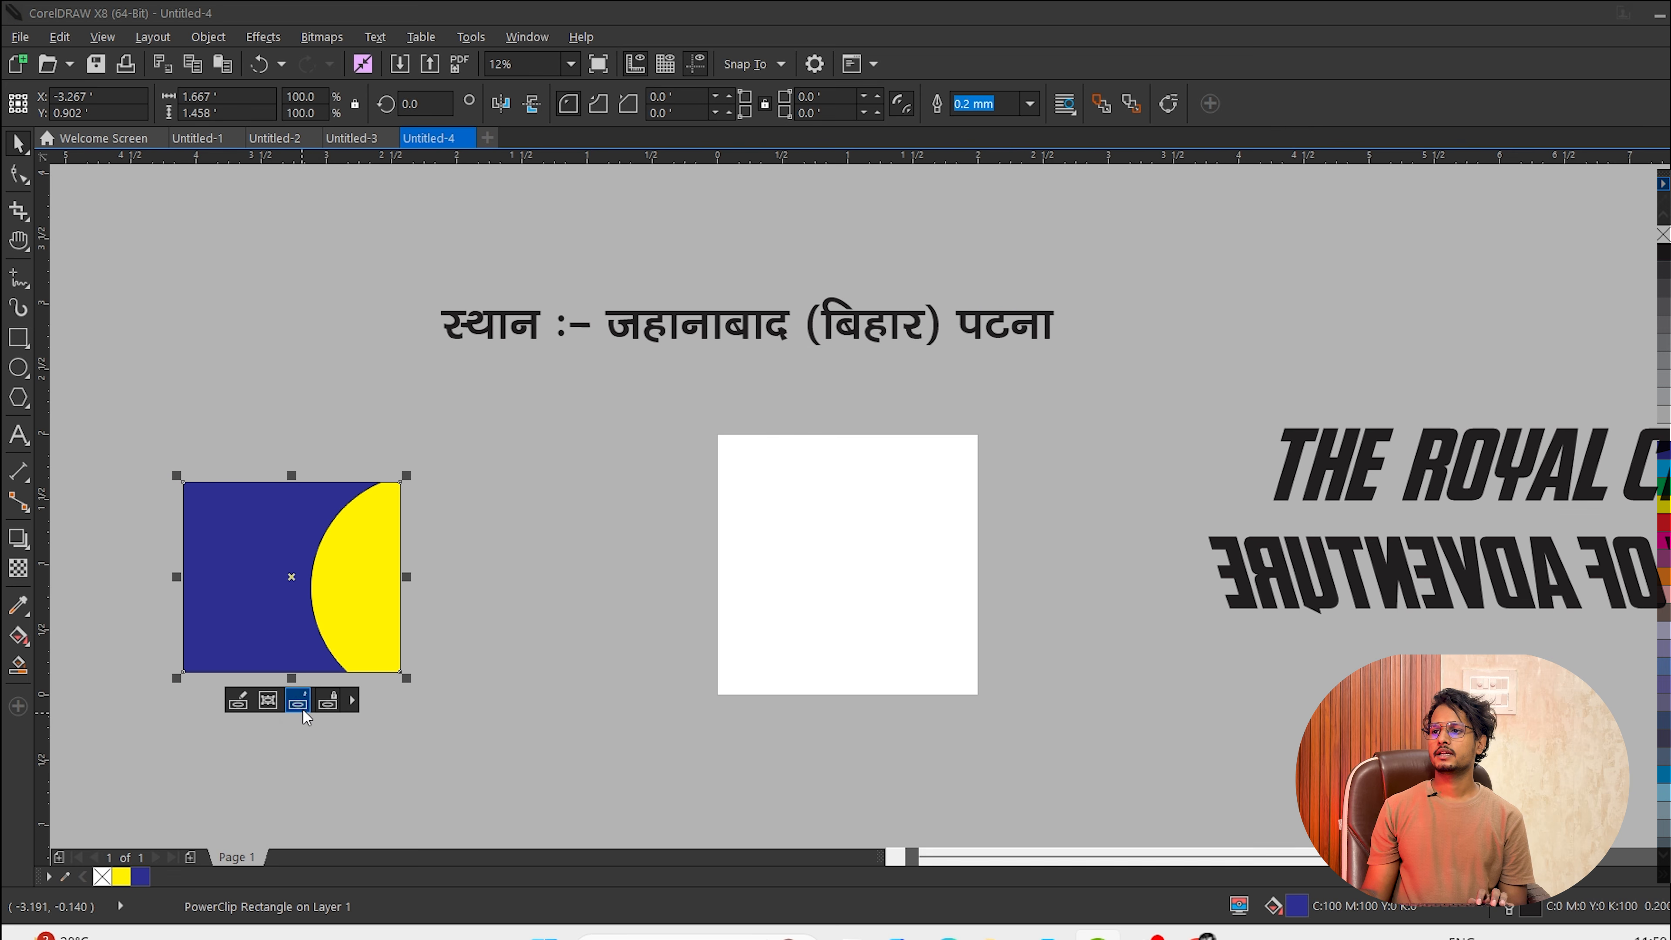
left_click(390, 707)
left_click(316, 570)
left_click(296, 700)
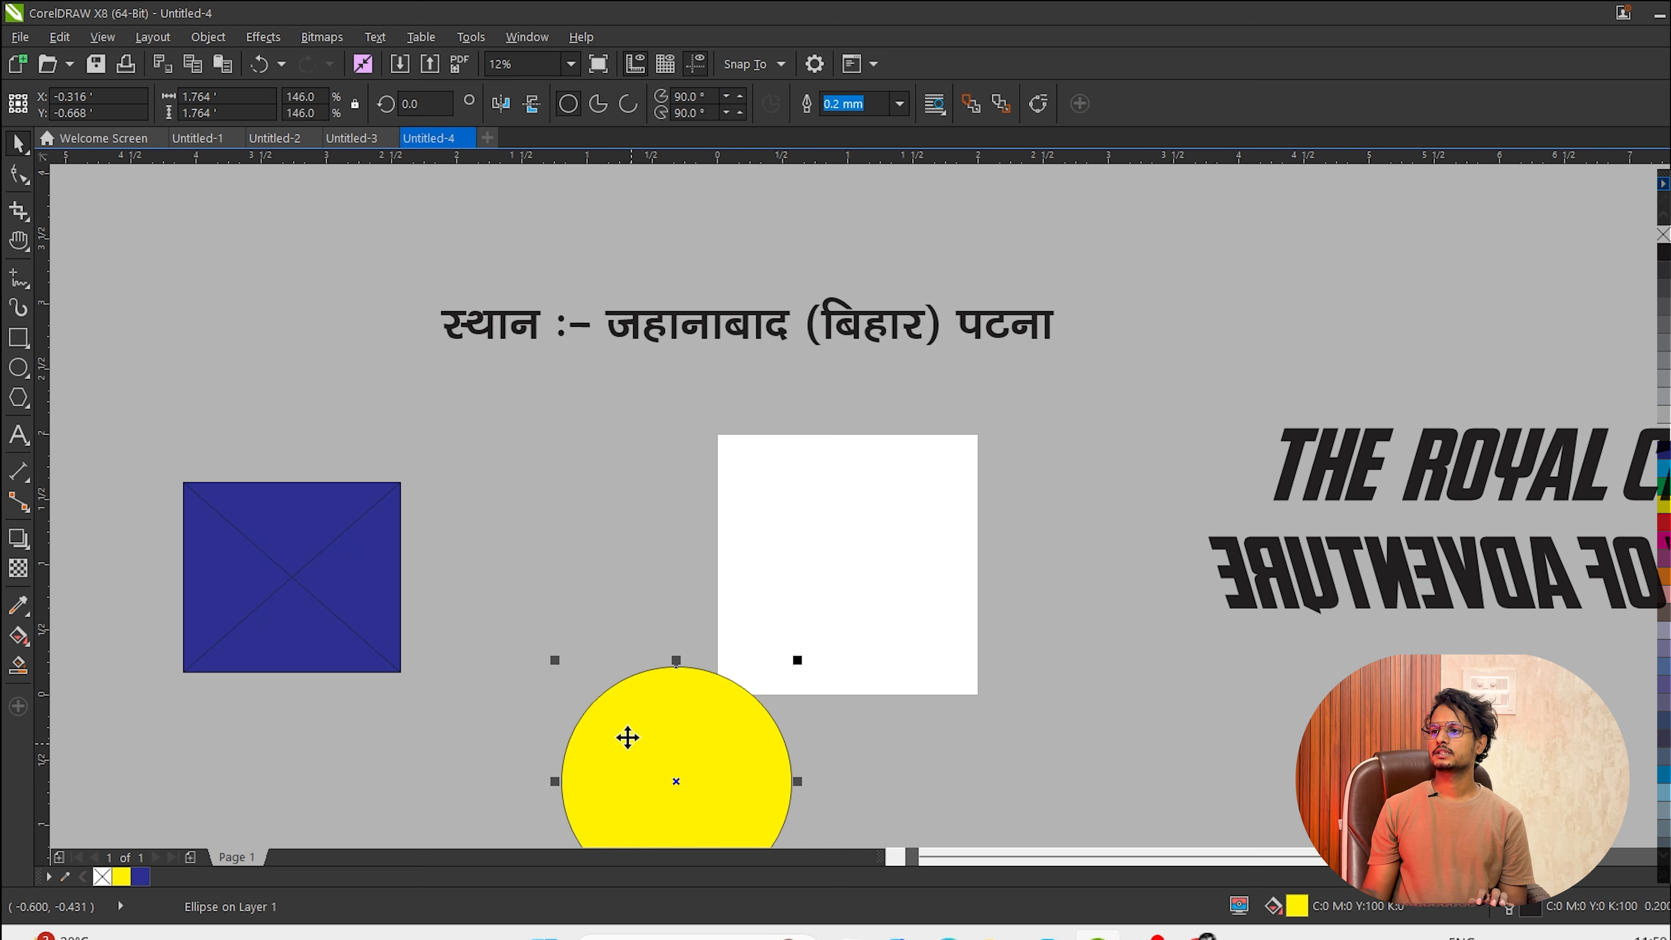
Separate the shapes, placing the empty blue frame over the page's lower edge and the yellow circle left of the page.
left_click_drag(208, 505, 308, 572)
left_click(809, 688)
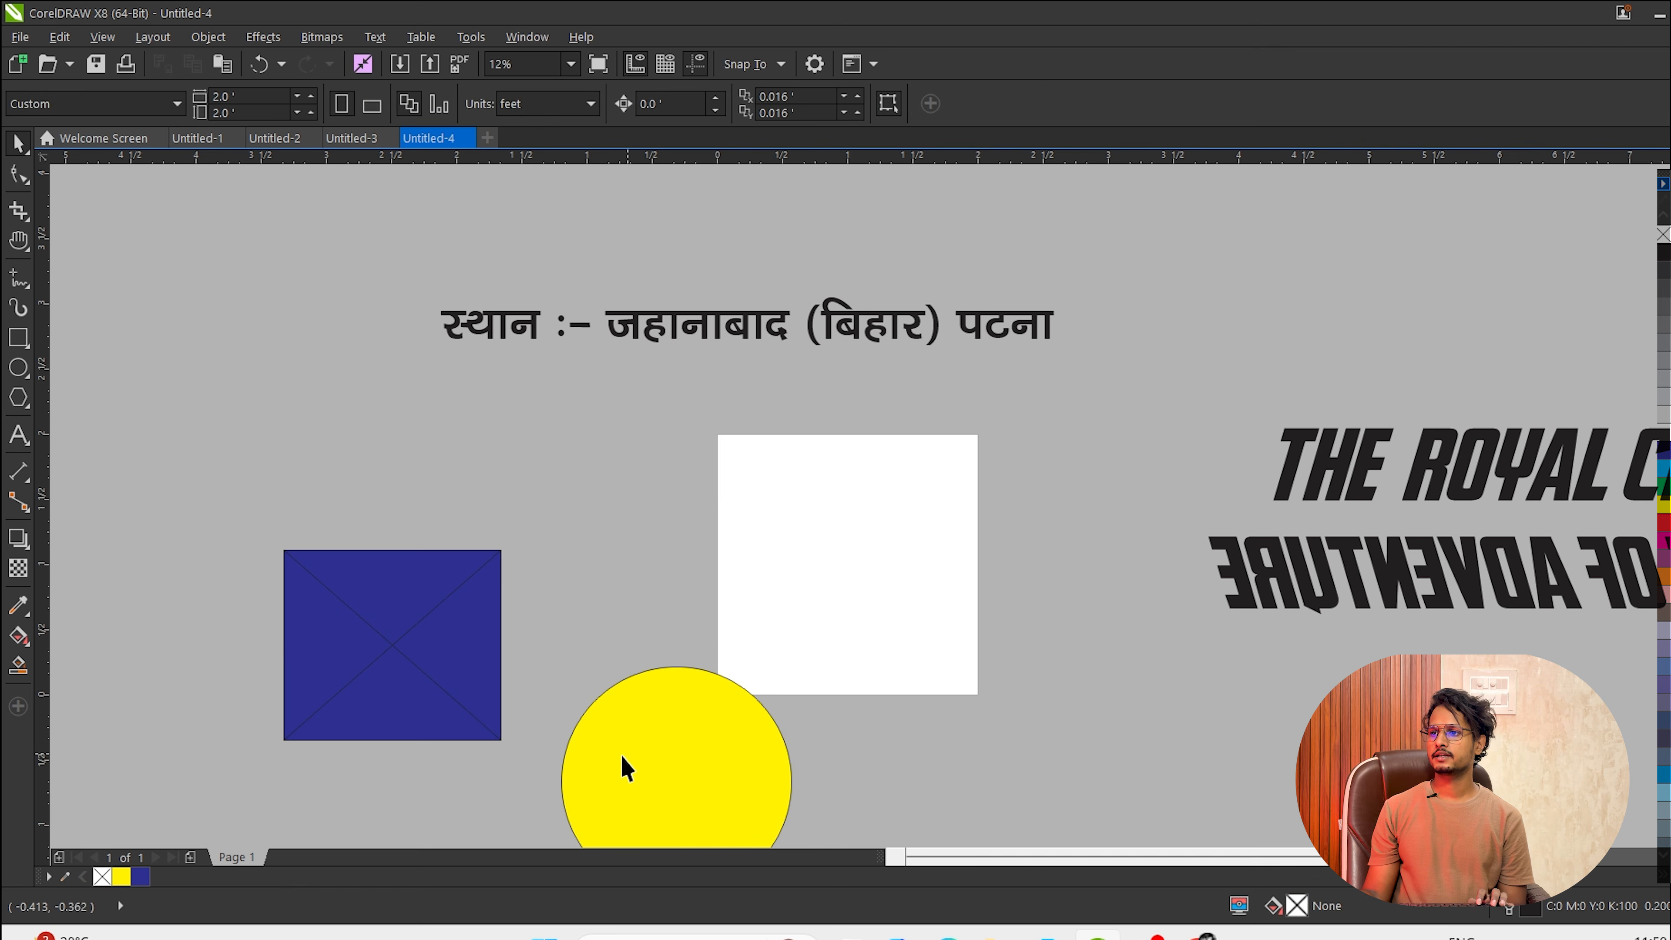
left_click_drag(618, 765, 260, 429)
left_click_drag(324, 681, 746, 783)
left_click_drag(373, 429, 484, 519)
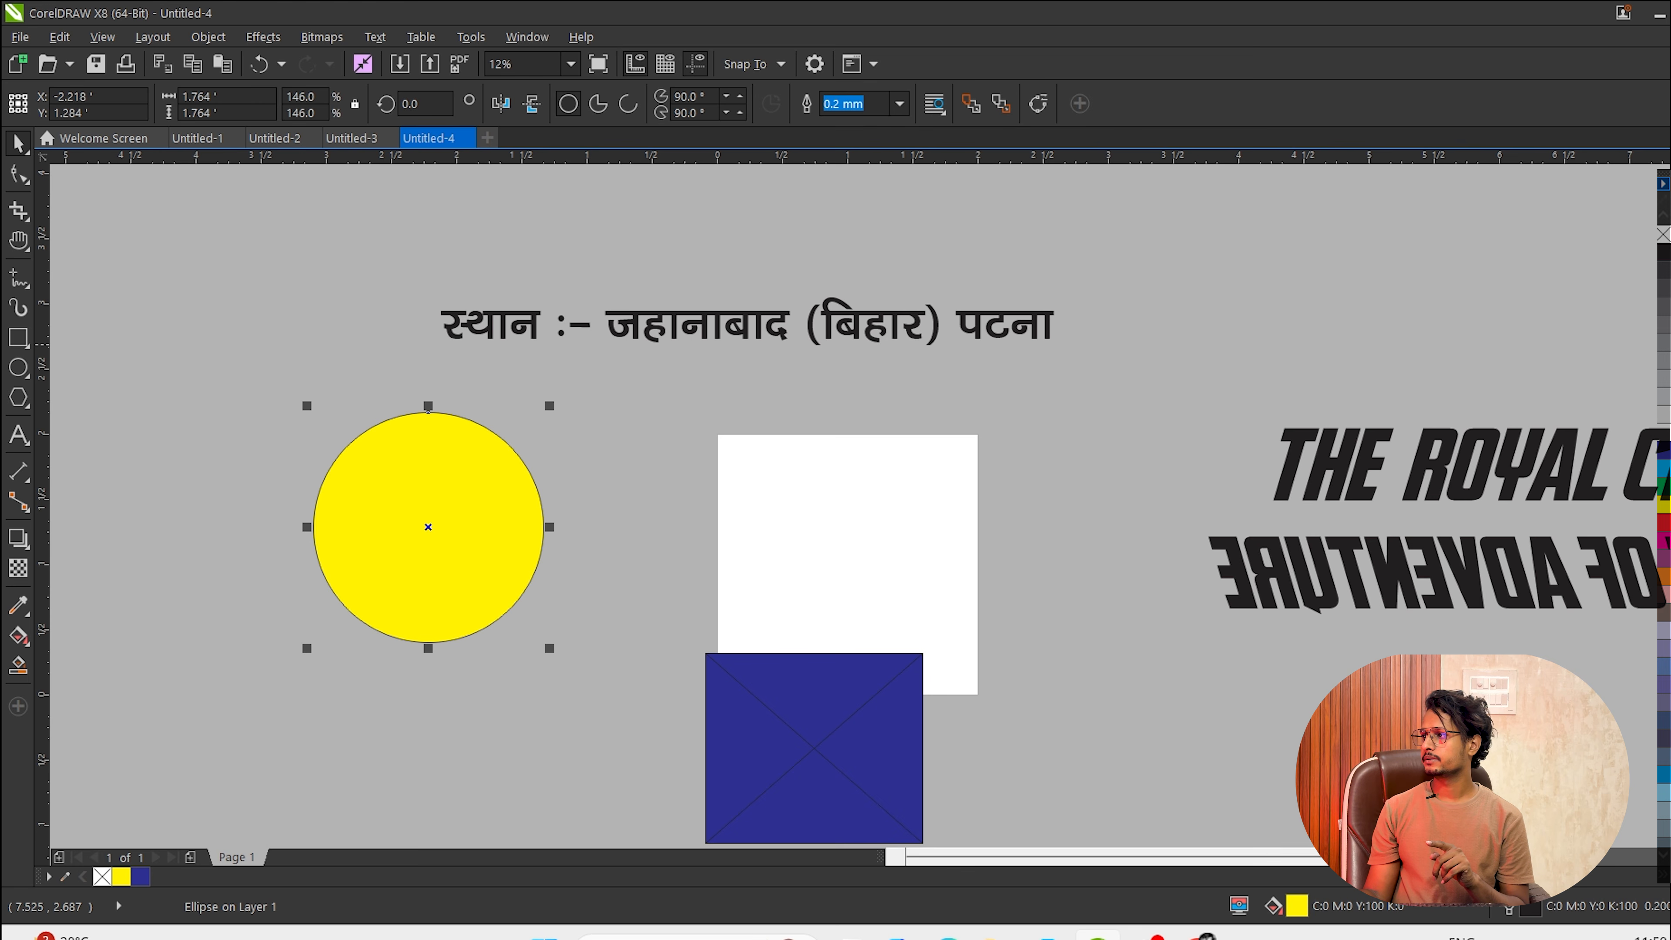
Try several palette fills on the circle, ending with cyan, and move it slightly toward the page.
left_click(1666, 325)
left_click(1666, 252)
left_click(1666, 414)
left_click(1666, 468)
left_click_drag(495, 525, 584, 533)
scroll(501, 516, "up", 4)
scroll(545, 486, "down", 2)
scroll(545, 485, "down", 3)
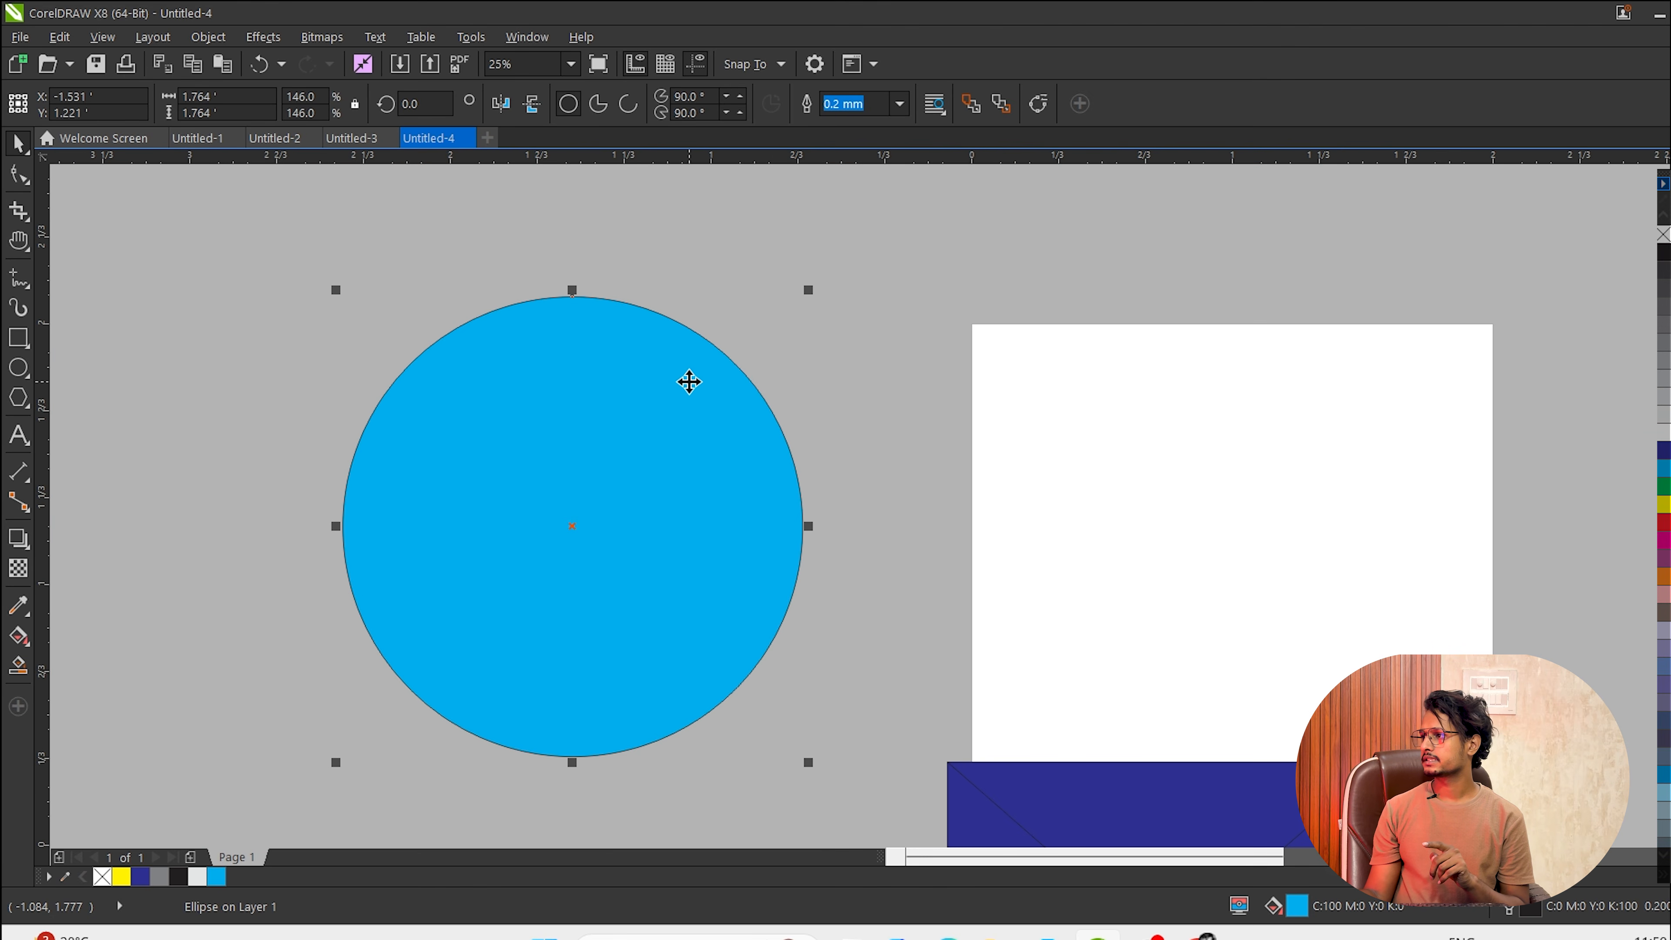
Change the circle's outline color to yellow, red and finally white.
right_click(1666, 505)
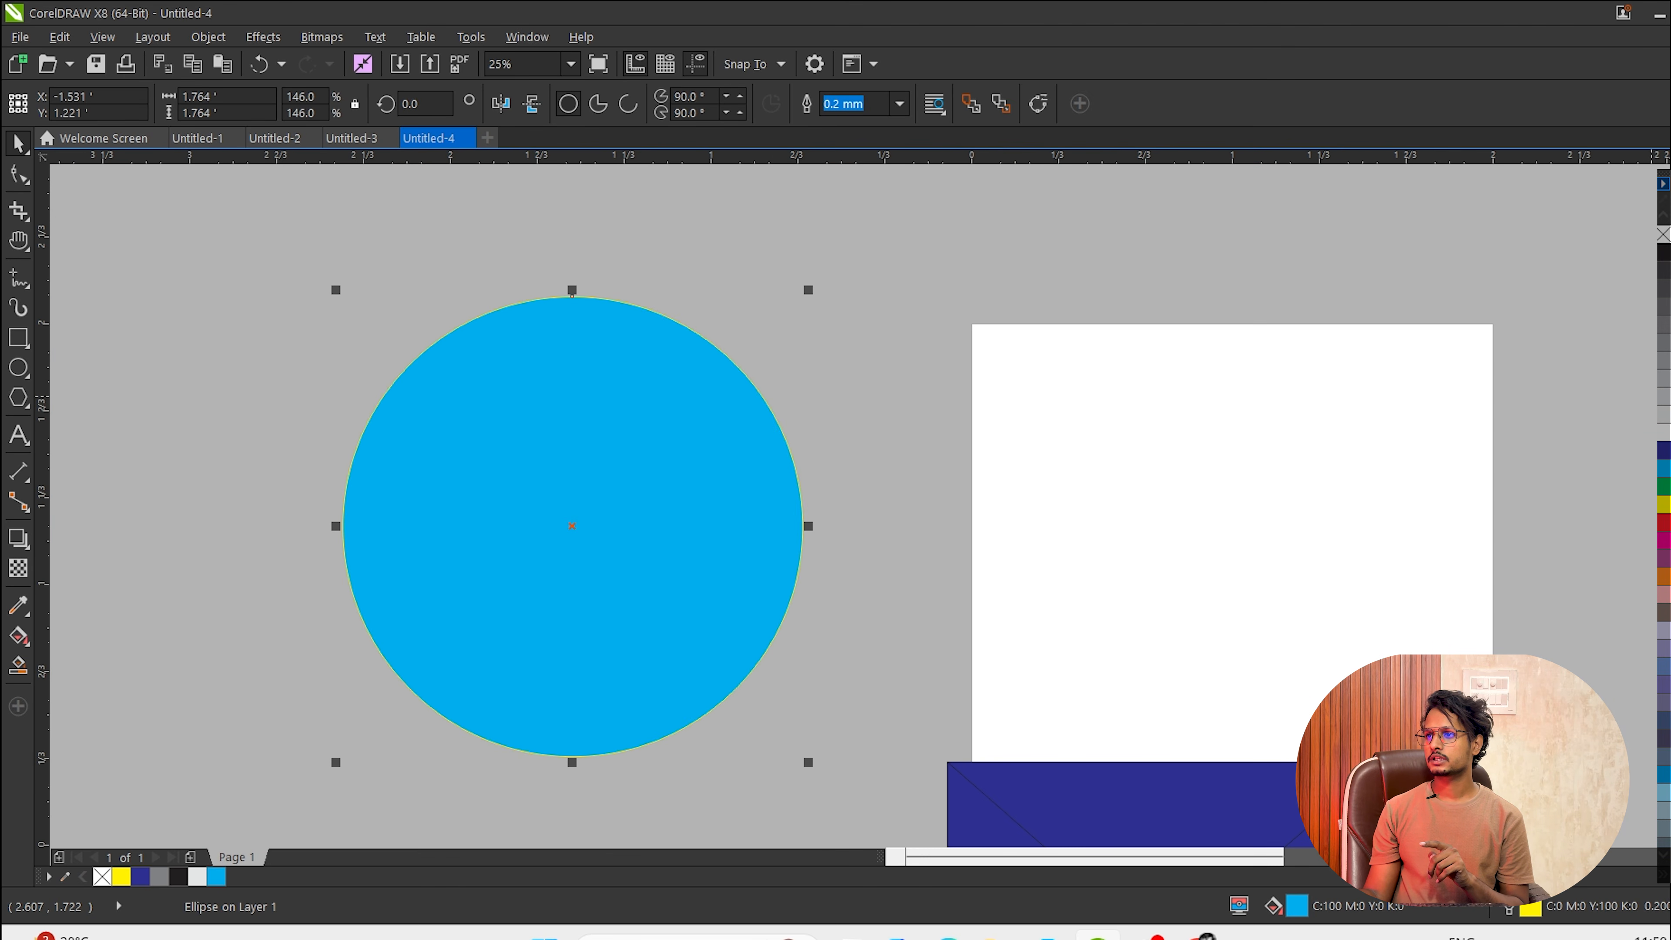
scroll(627, 304, "up", 4)
scroll(628, 276, "up", 5)
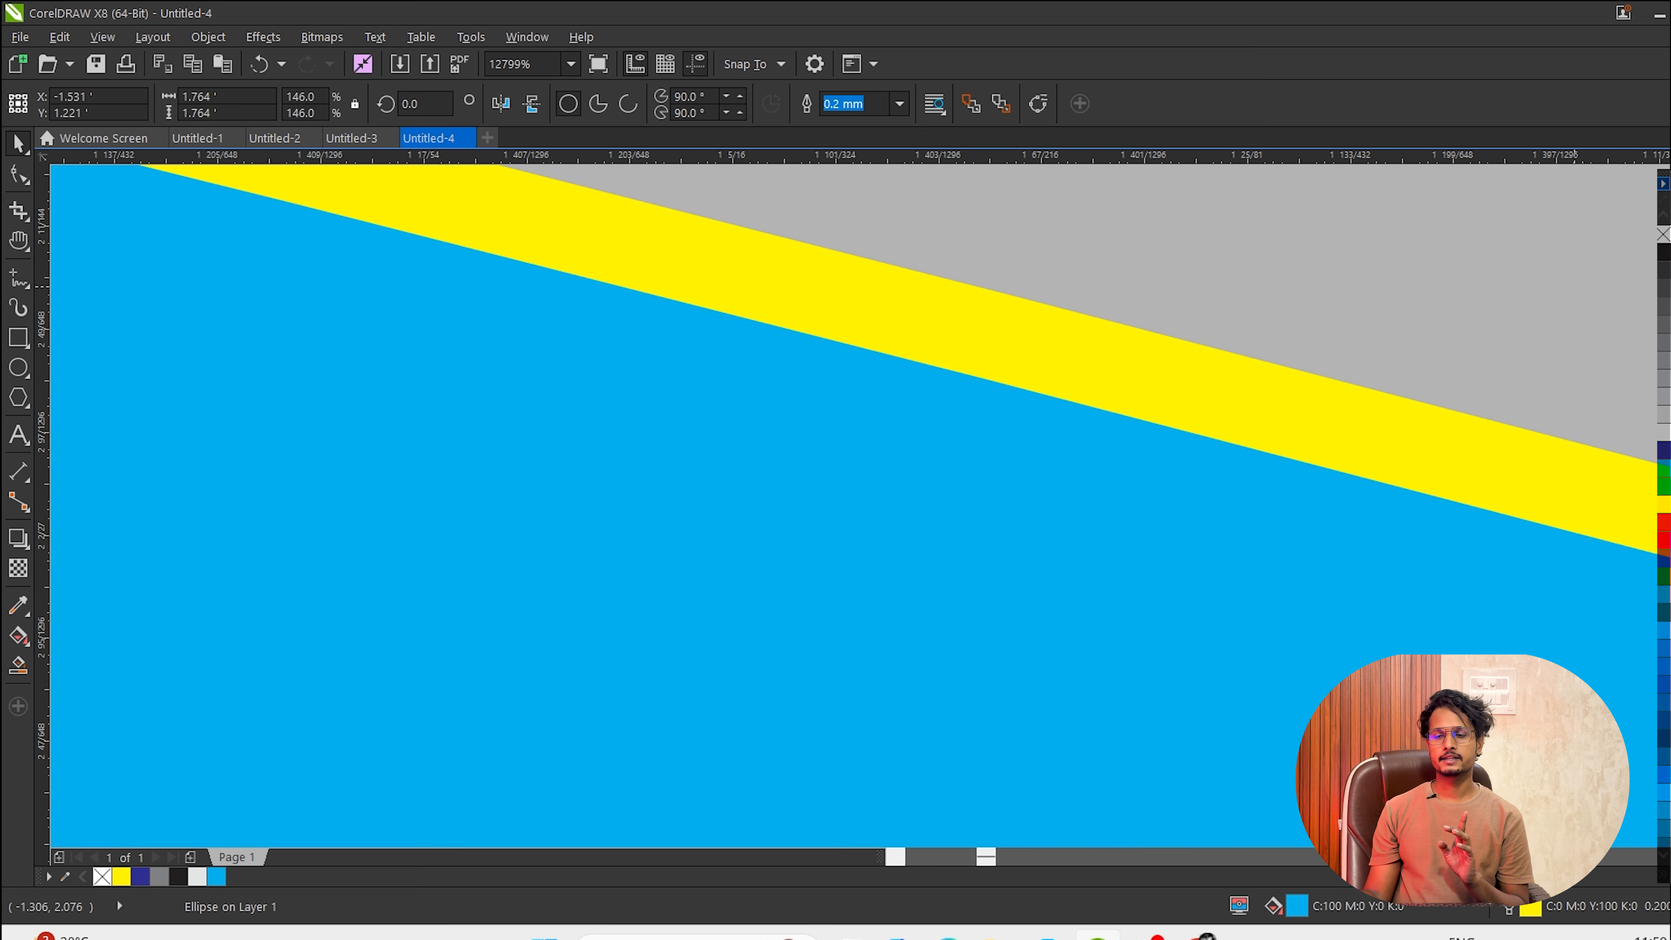
right_click(1665, 530)
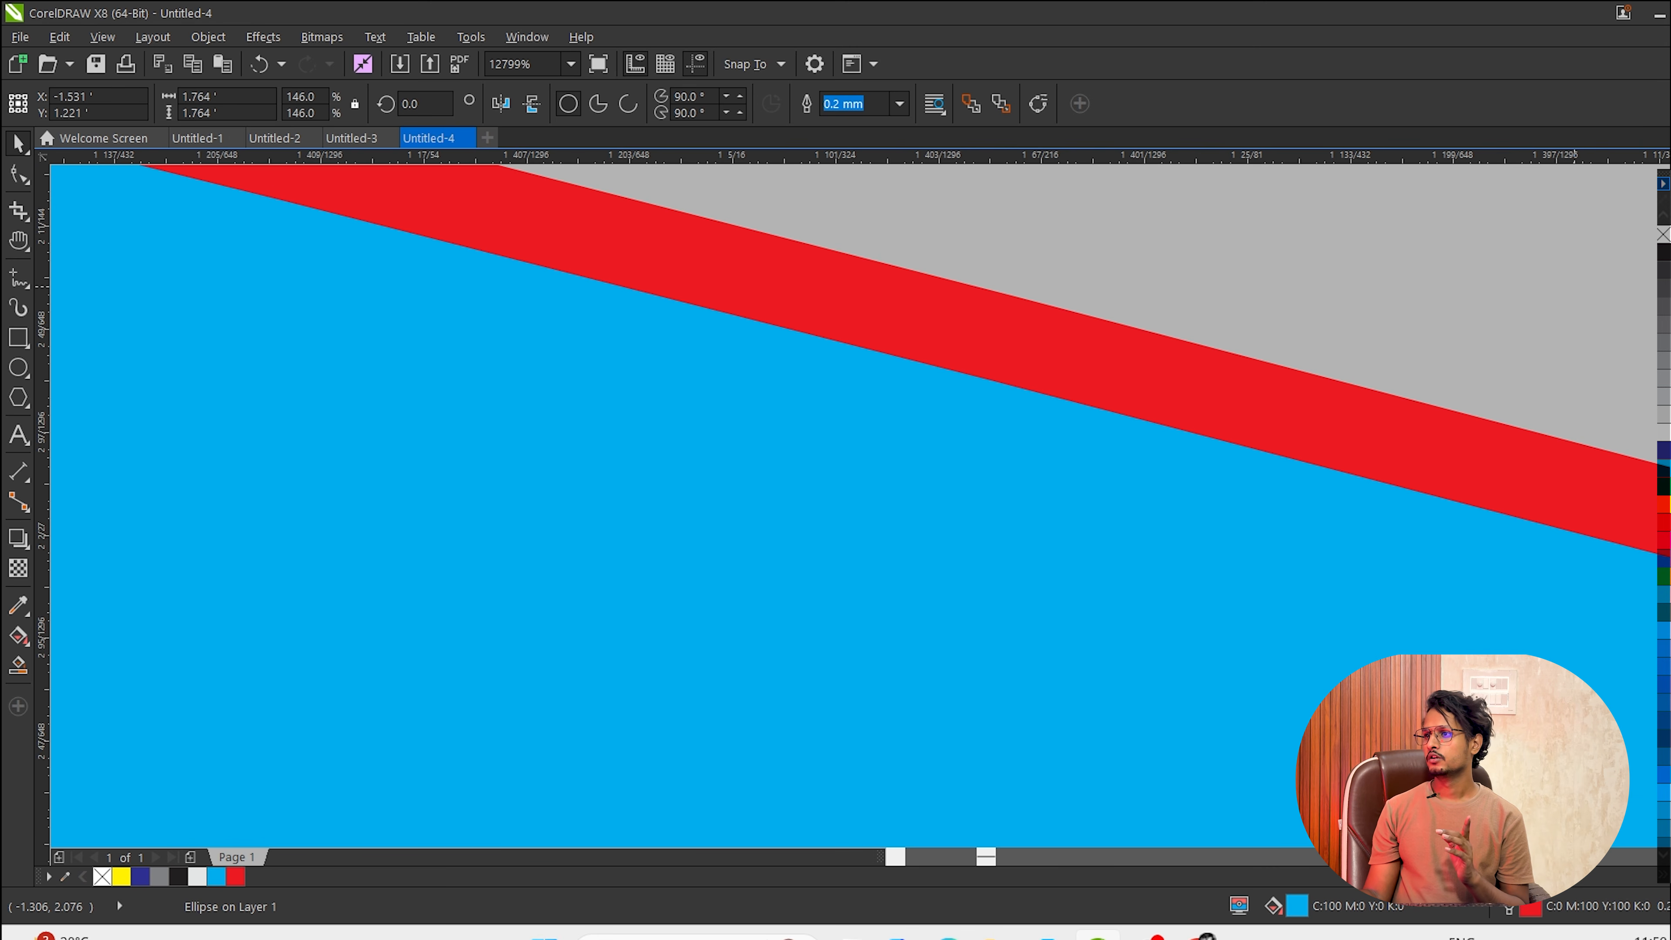
right_click(1665, 431)
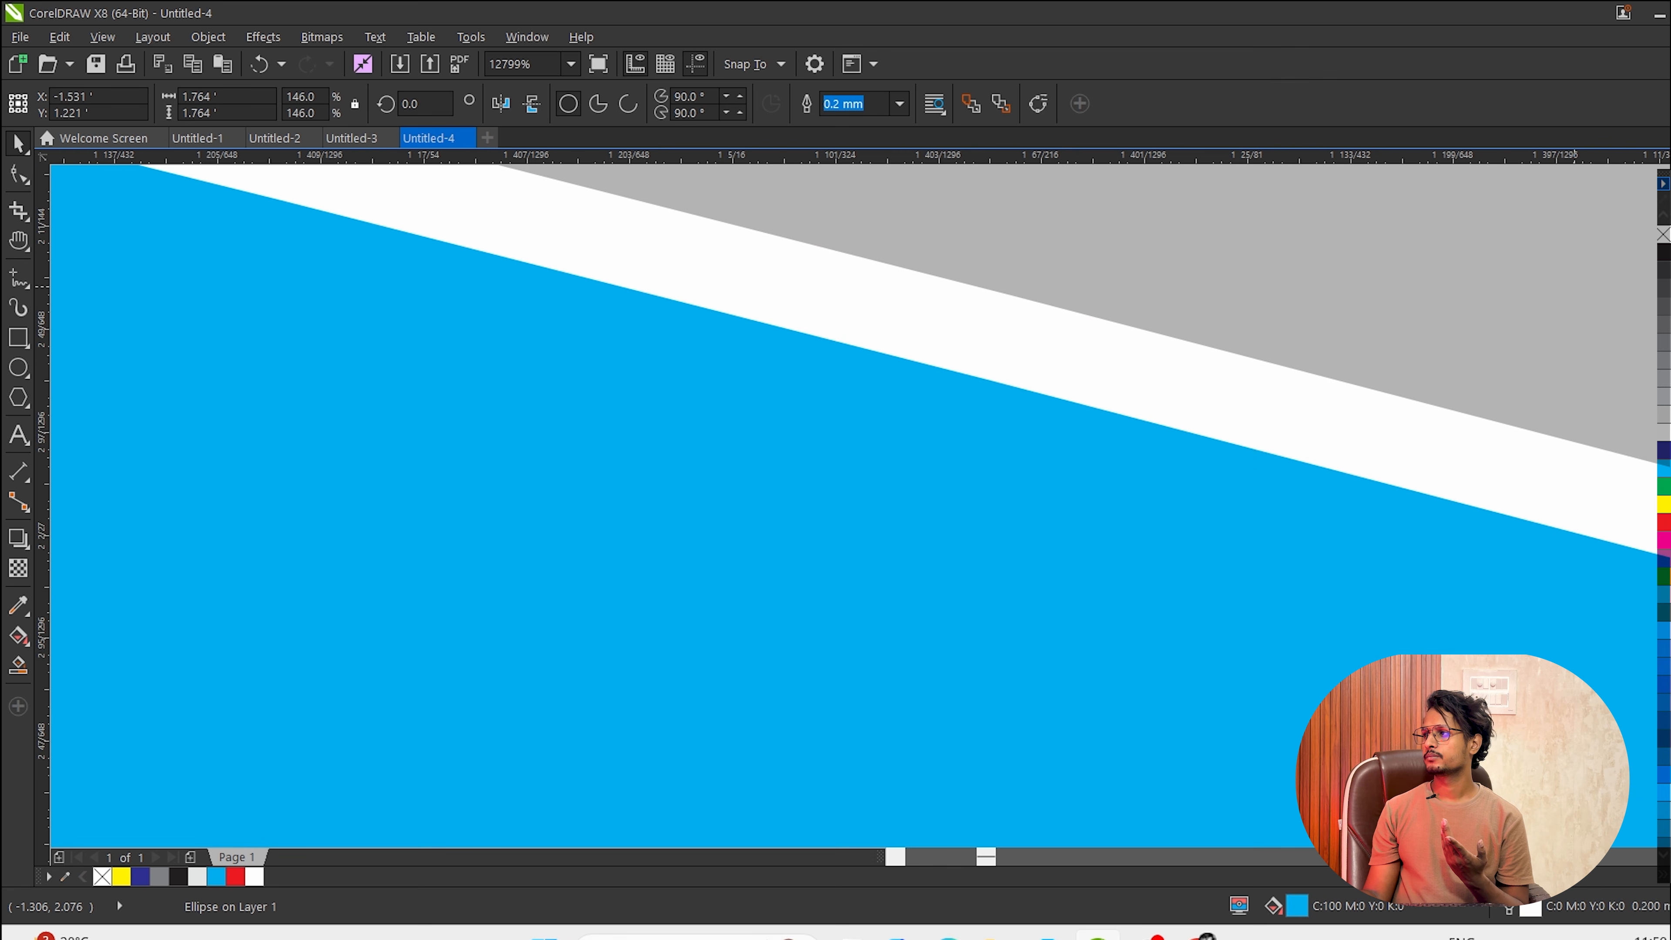
Change the circle's outline color to gray, ending with black.
right_click(1665, 341)
right_click(1664, 252)
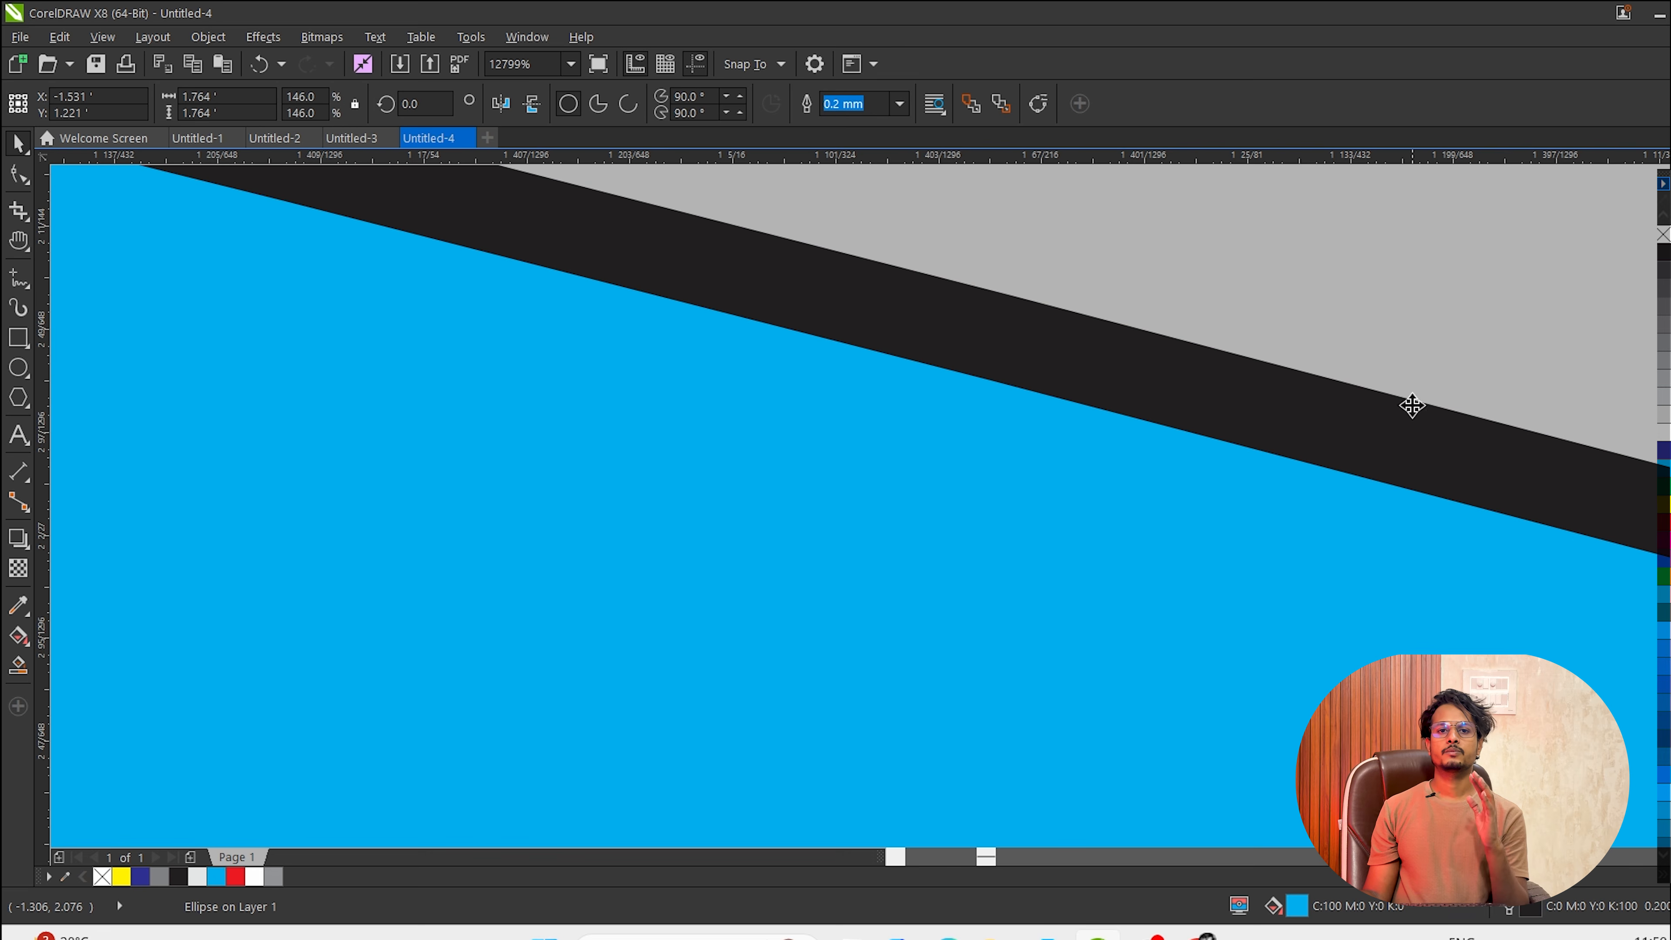
scroll(75, 642, "down", 2)
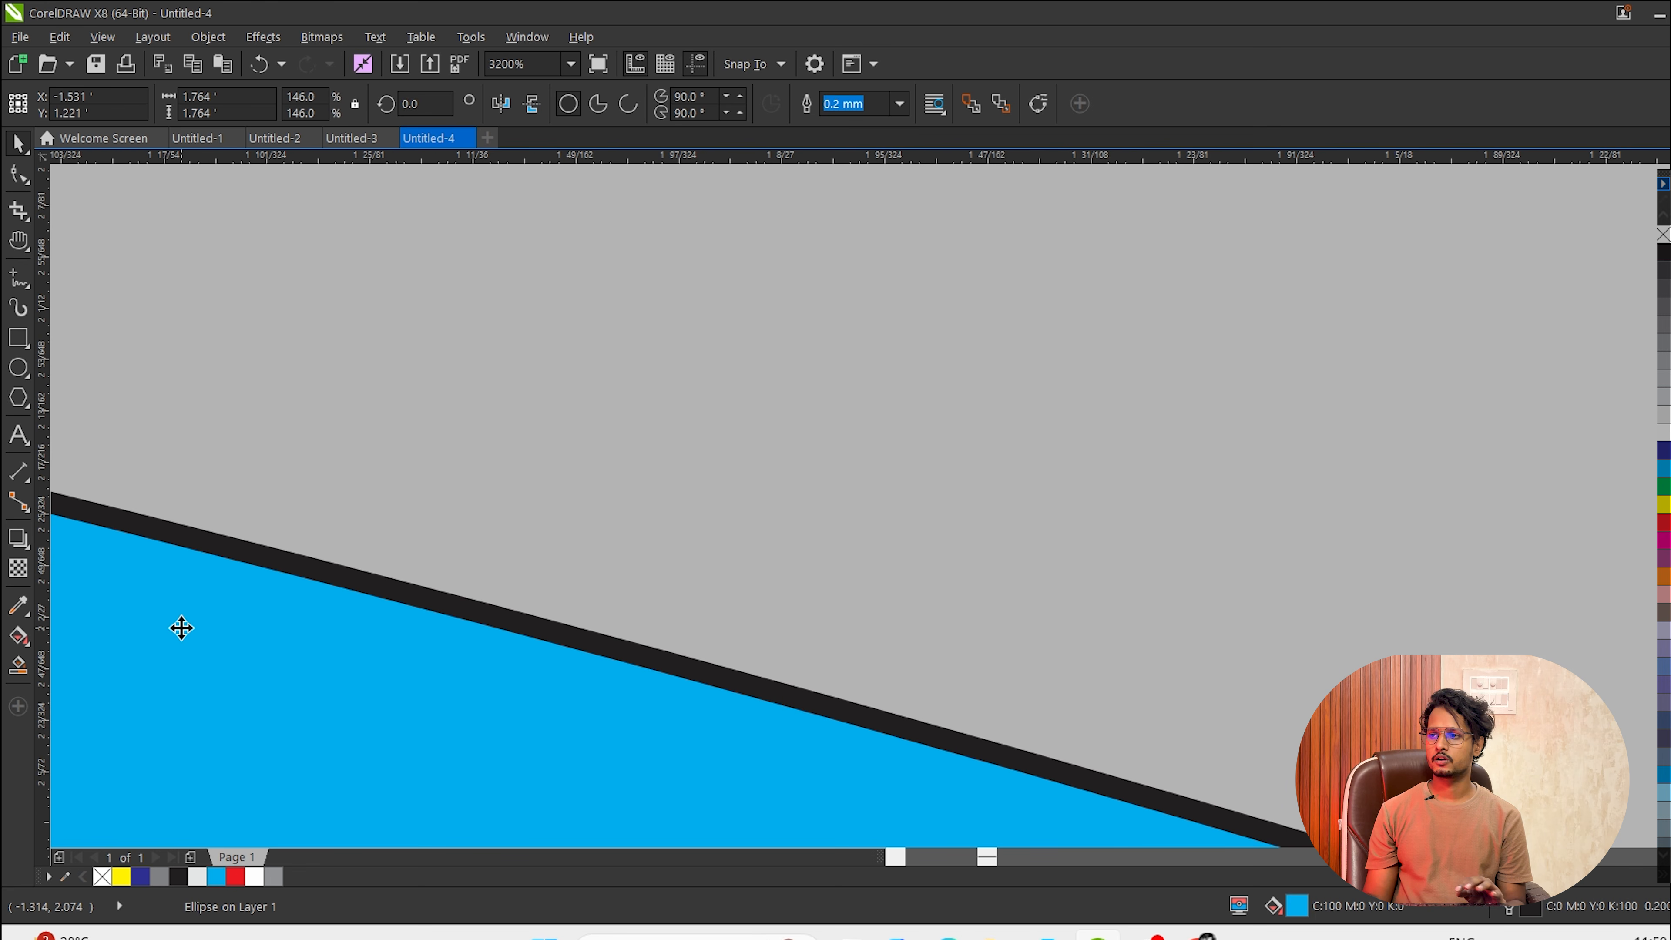
Set the color palette's secondary mouse button to Context Menu and open a swatch's context menu with the circle selected.
left_click(437, 557)
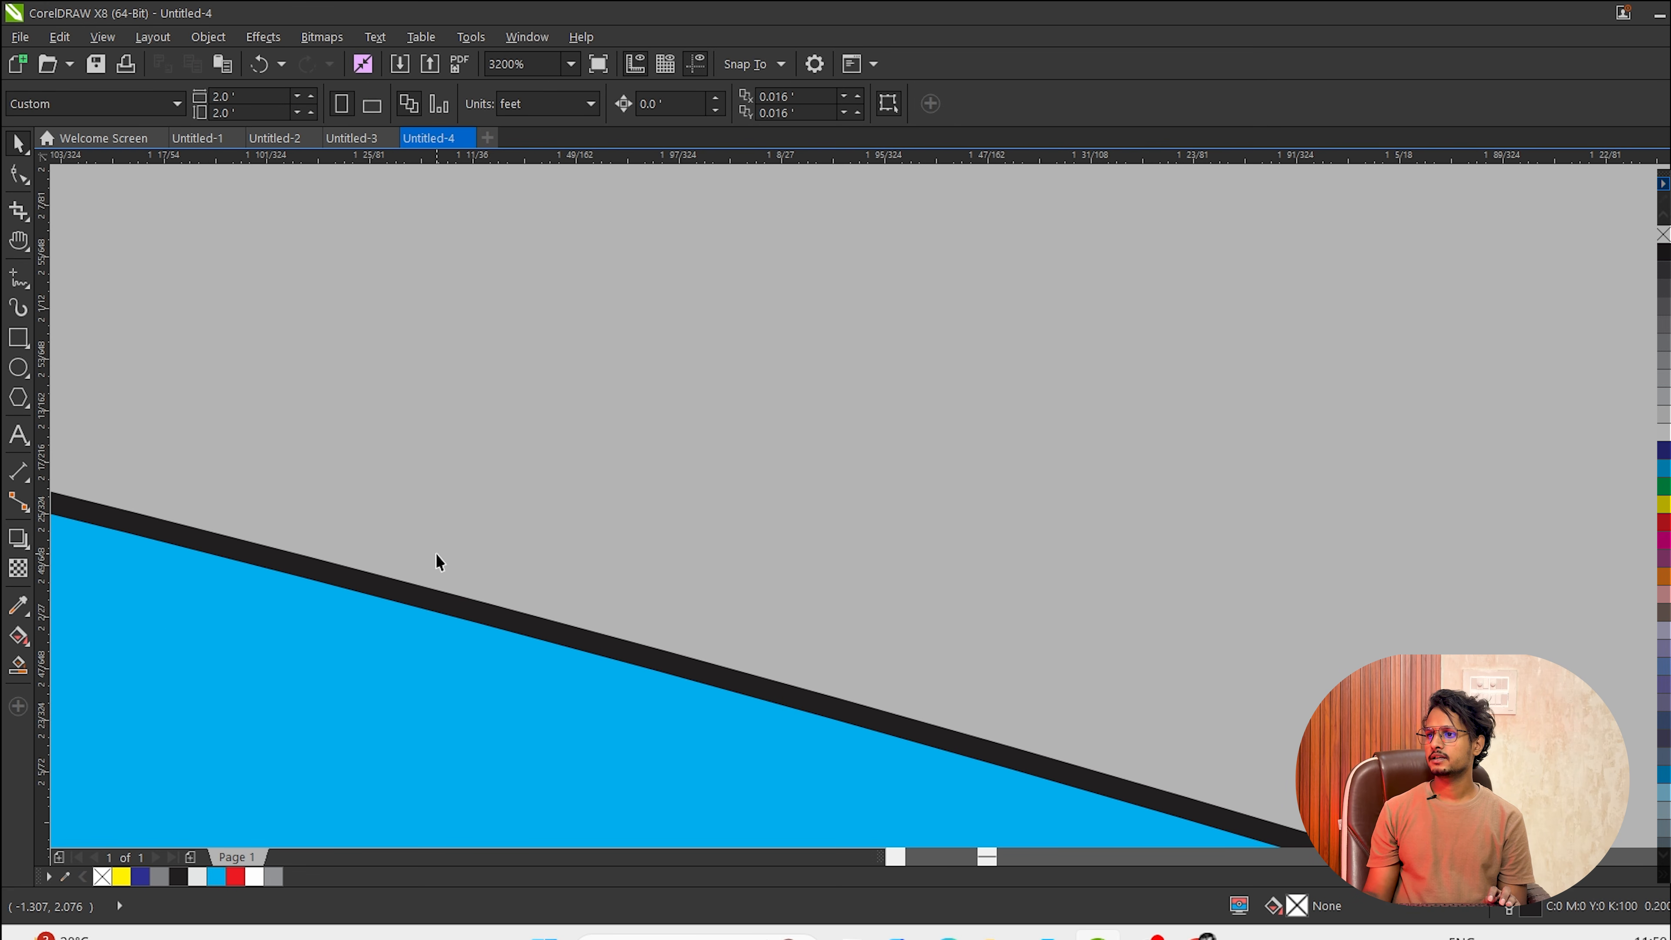
key("ctrl+j")
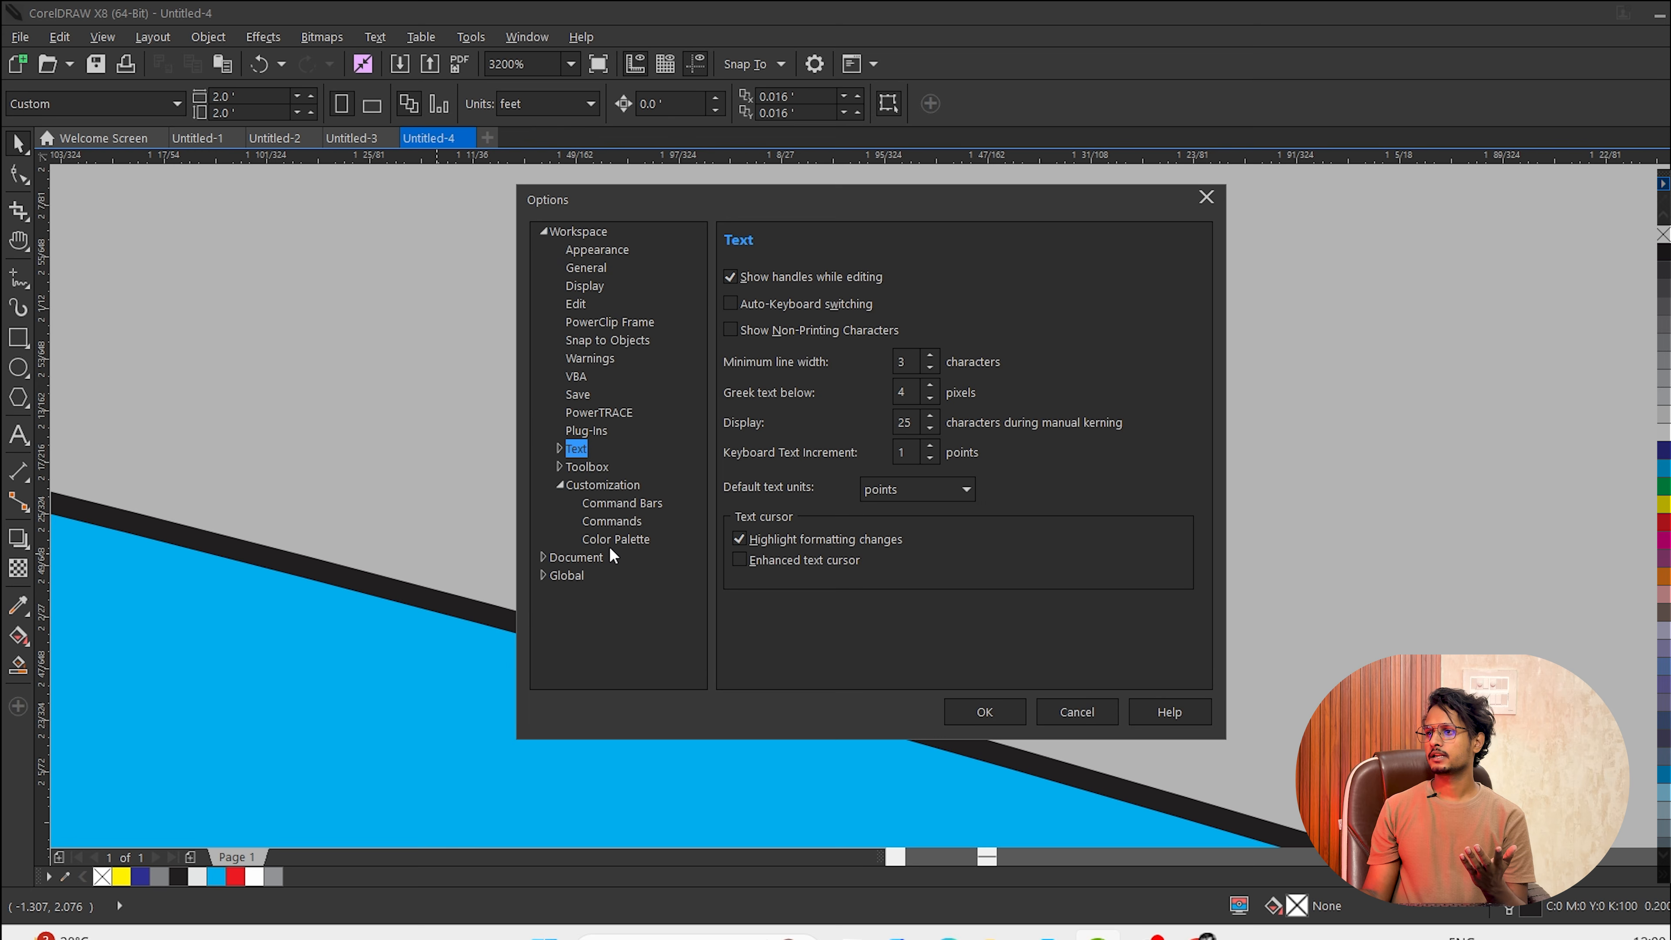
left_click(614, 540)
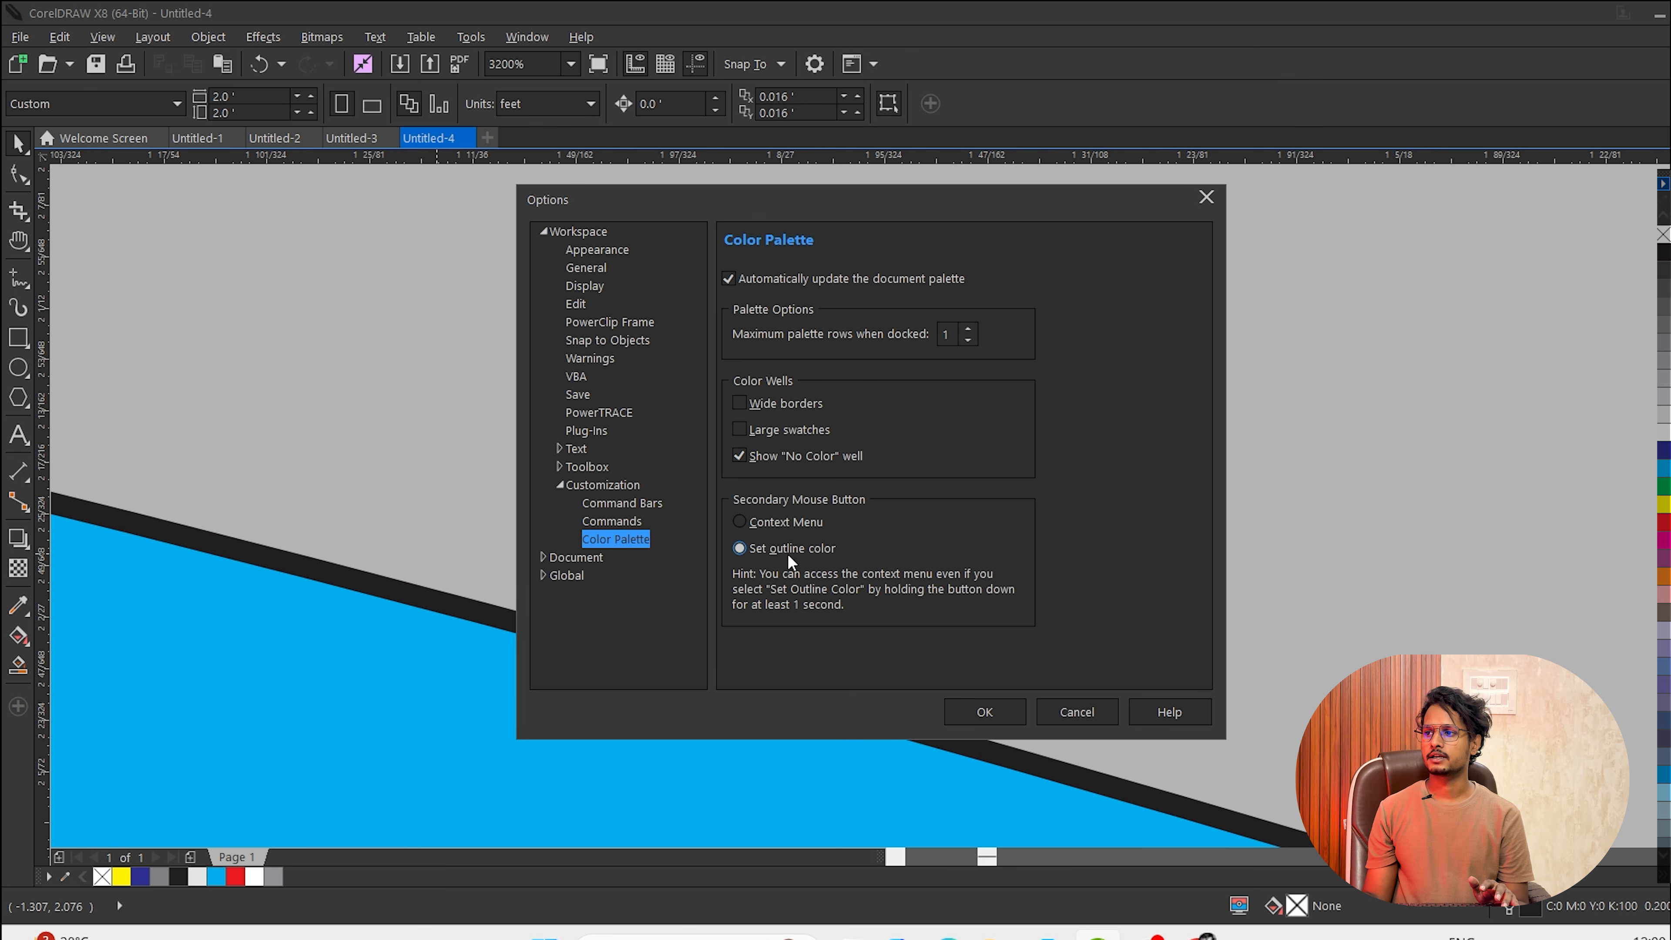
left_click(783, 521)
left_click(979, 711)
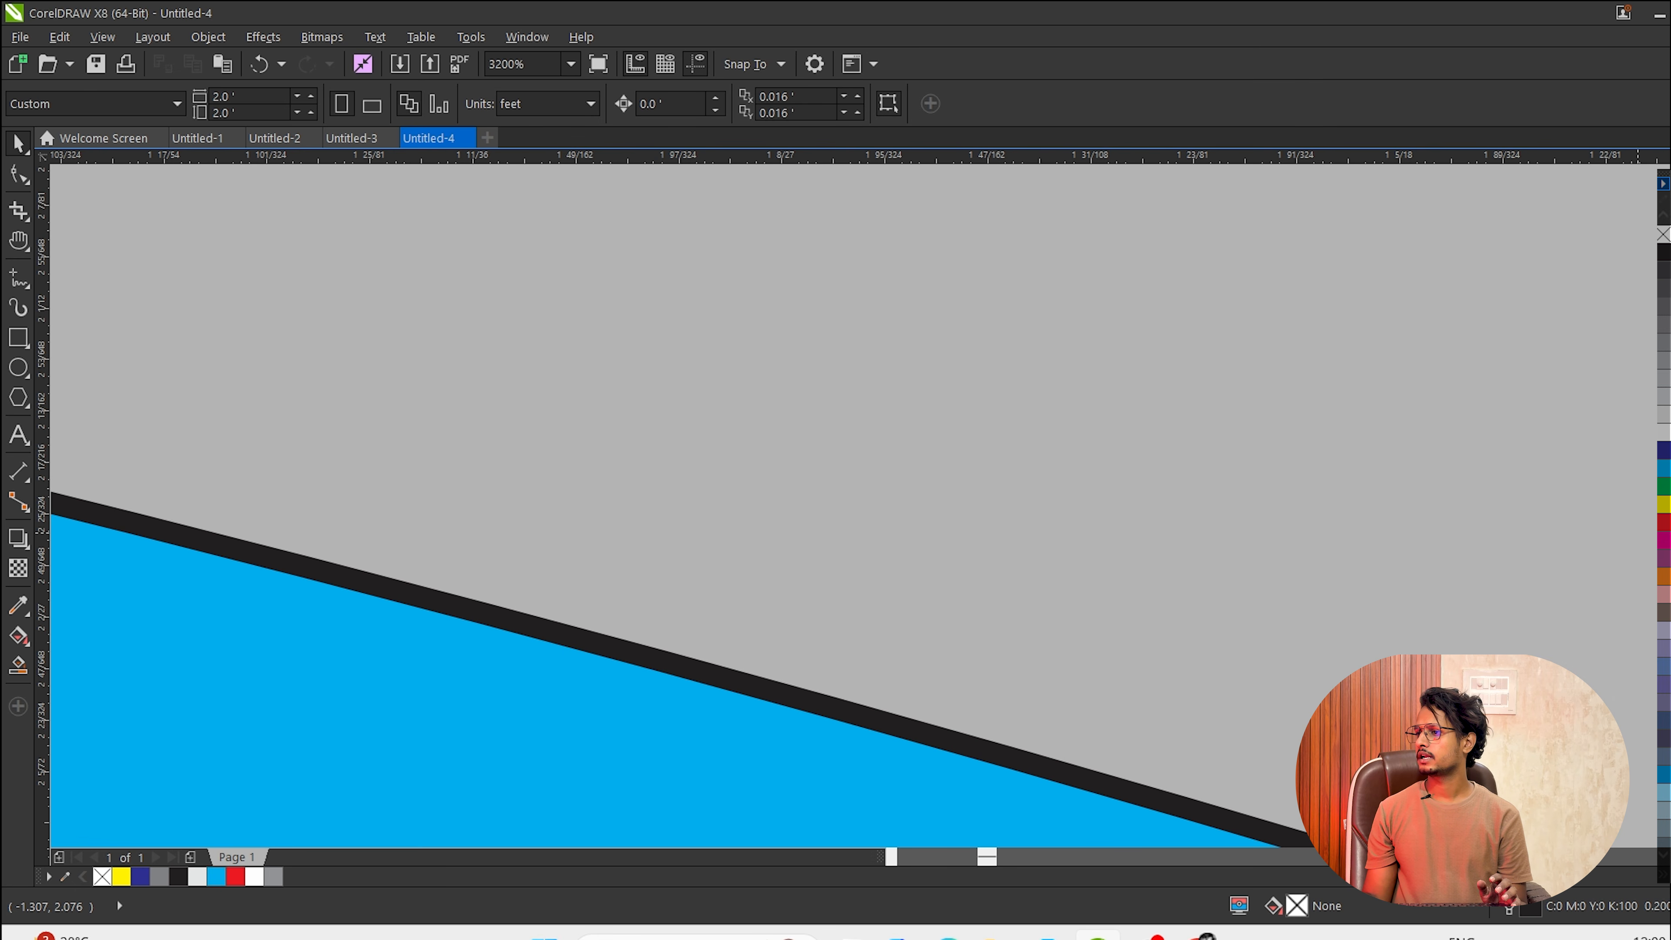
left_click(771, 843)
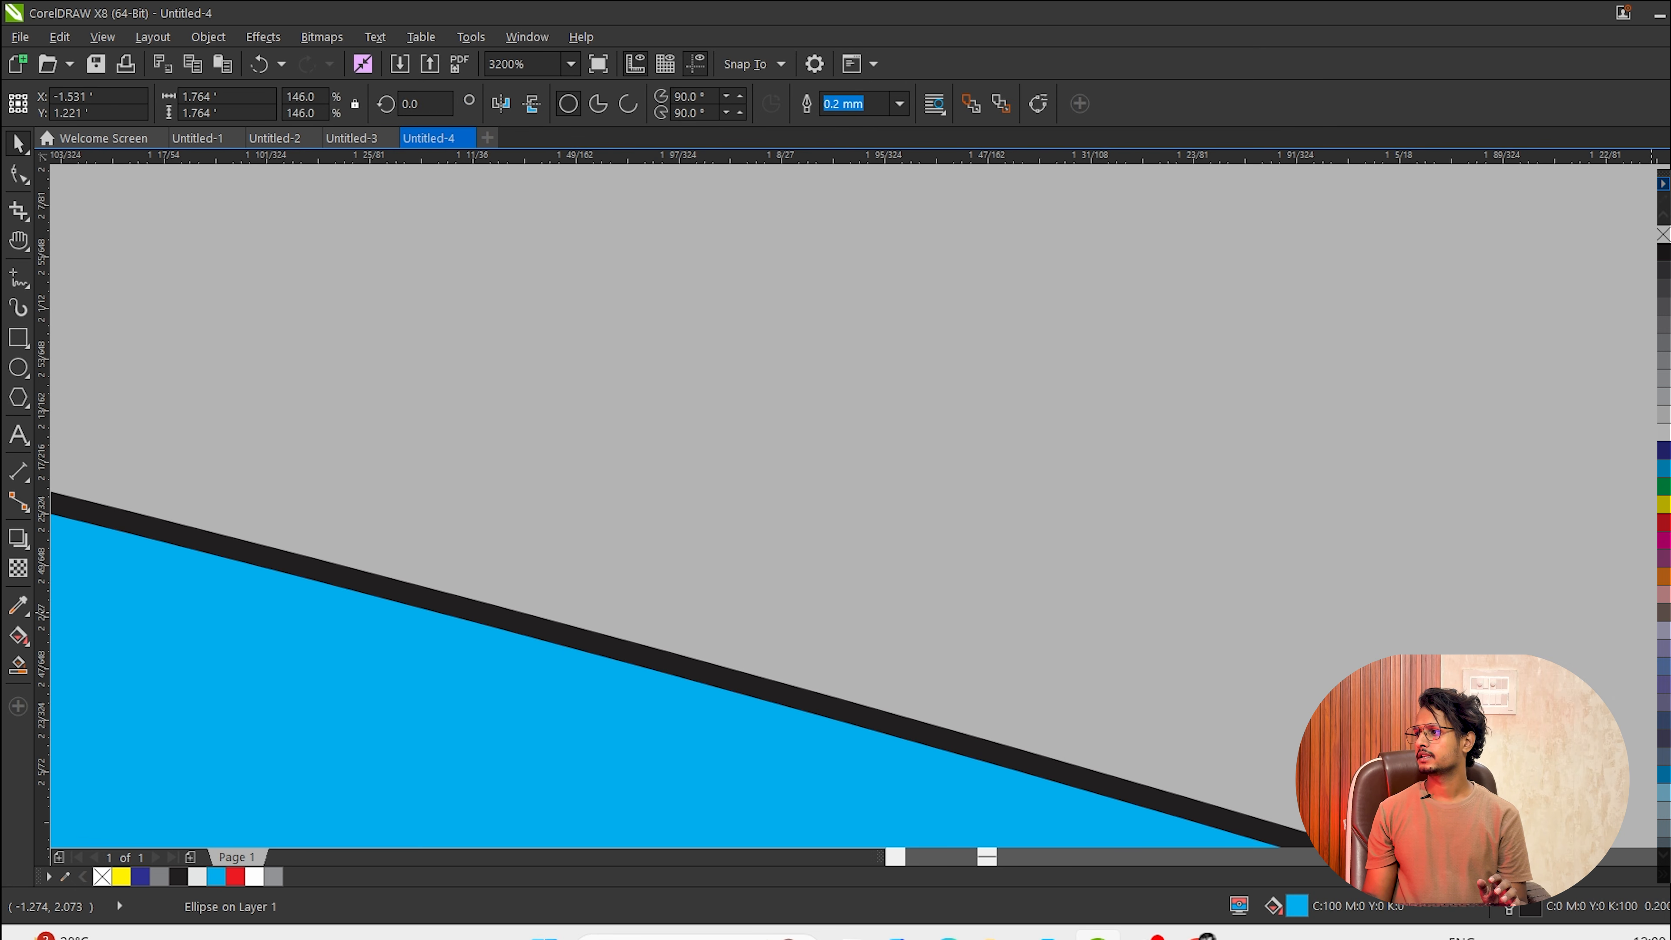
right_click(1663, 383)
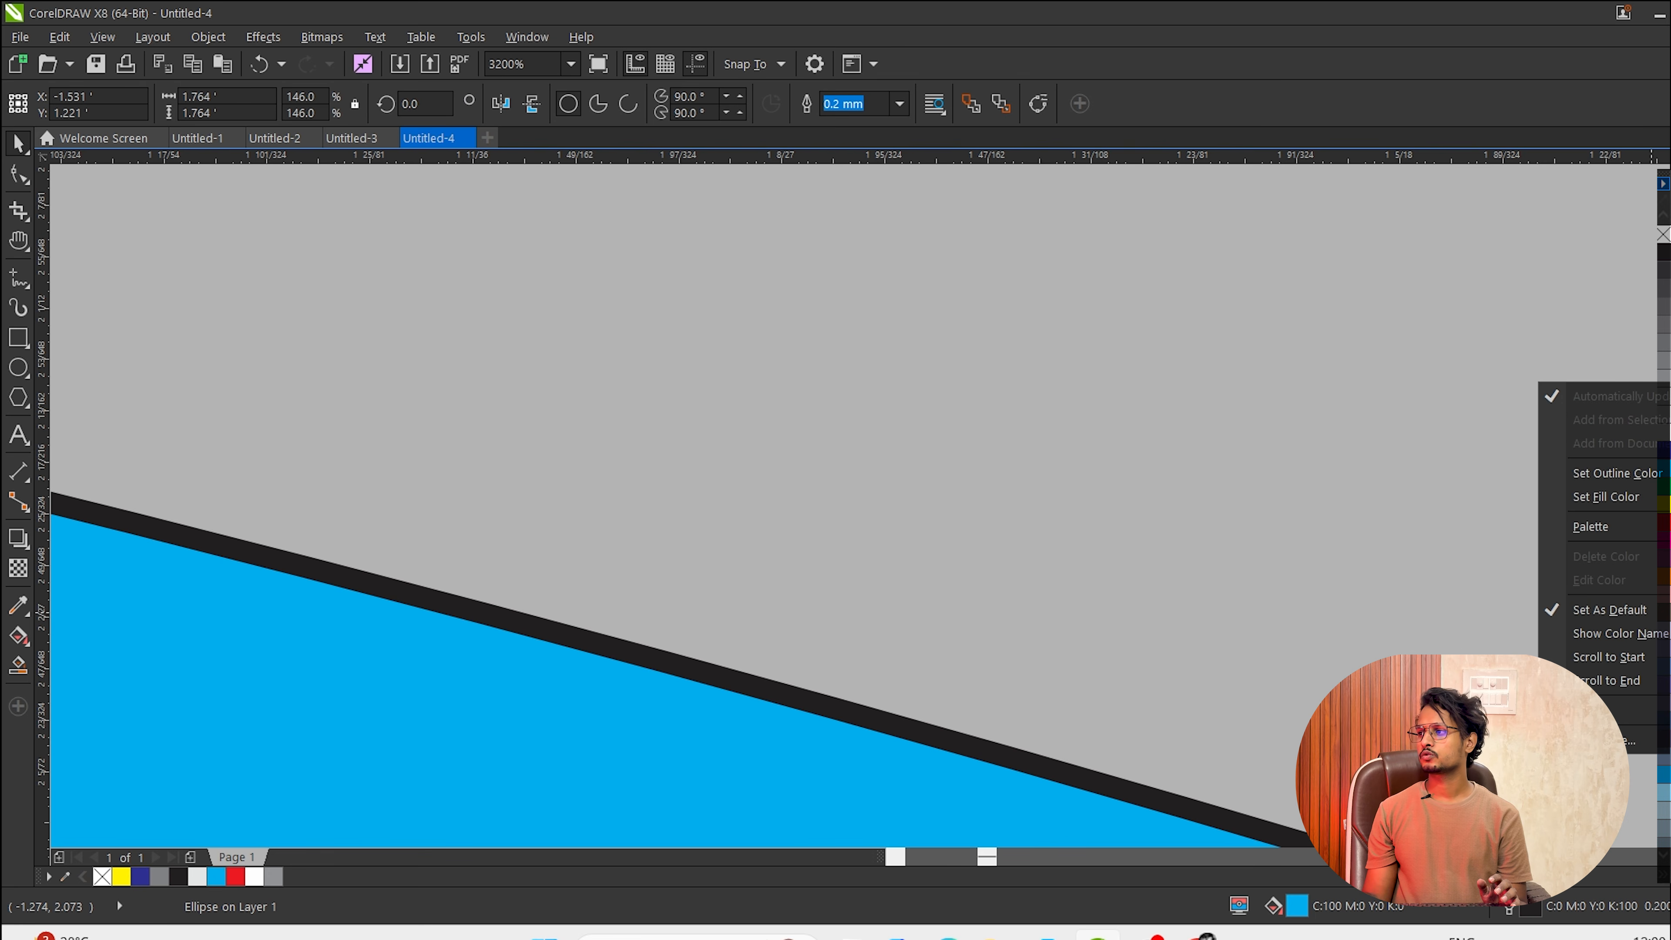
Restore Set outline color as the palette's secondary mouse button action and recolor the circle's outline red, ending with gray.
left_click(711, 502)
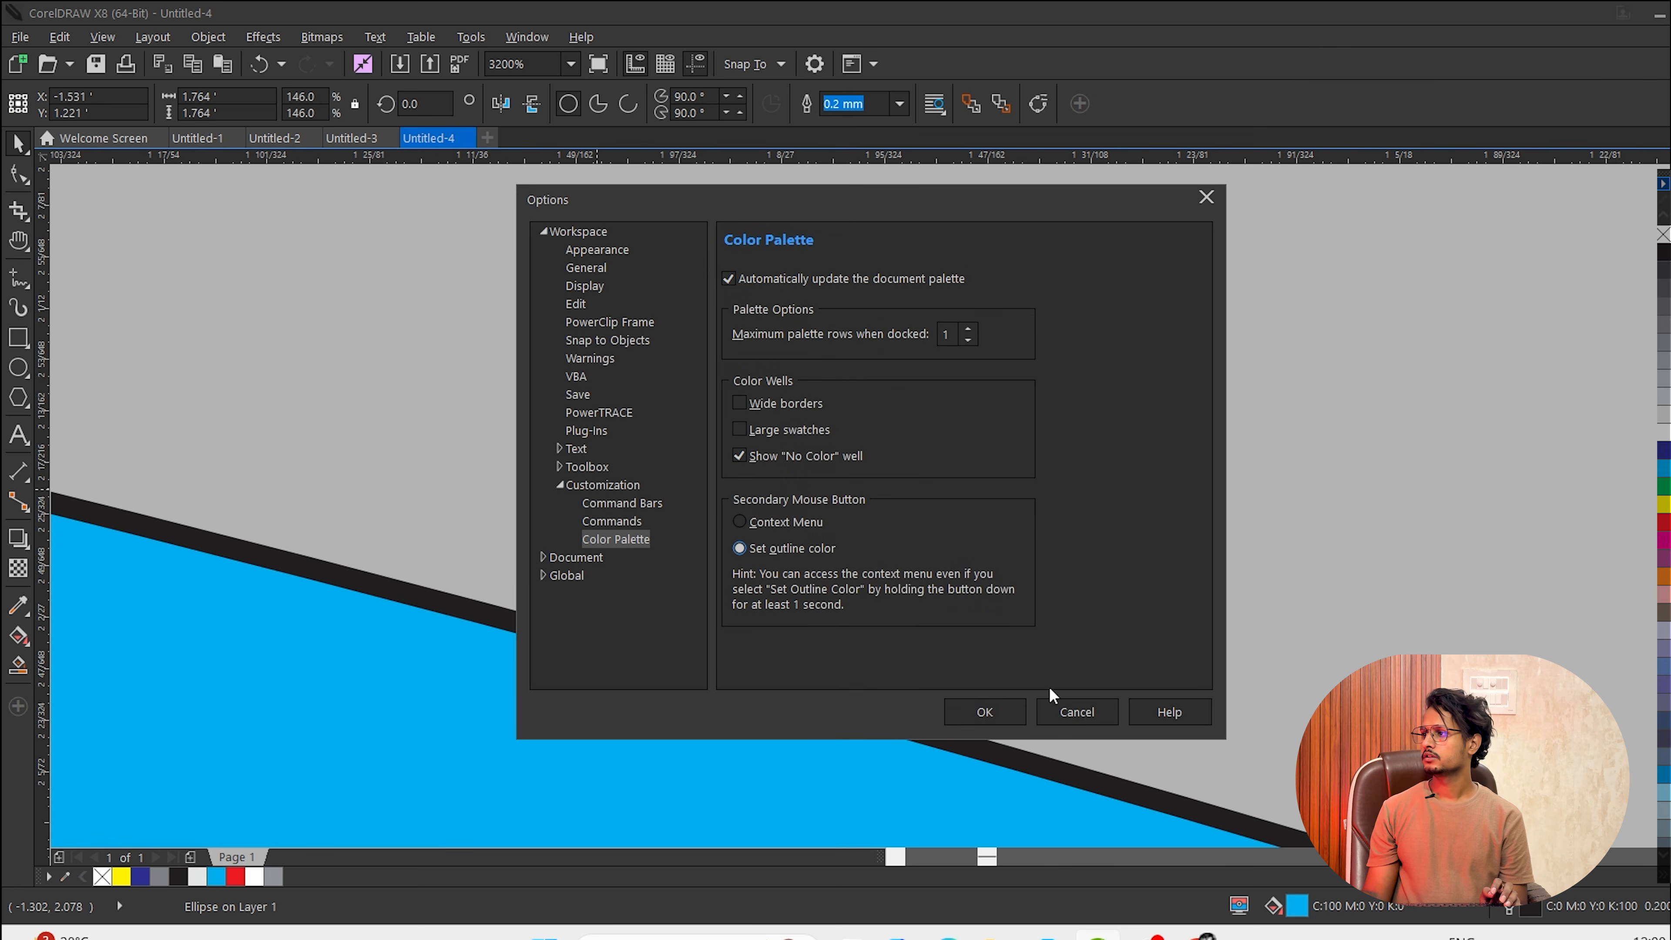
left_click(981, 711)
right_click(1665, 522)
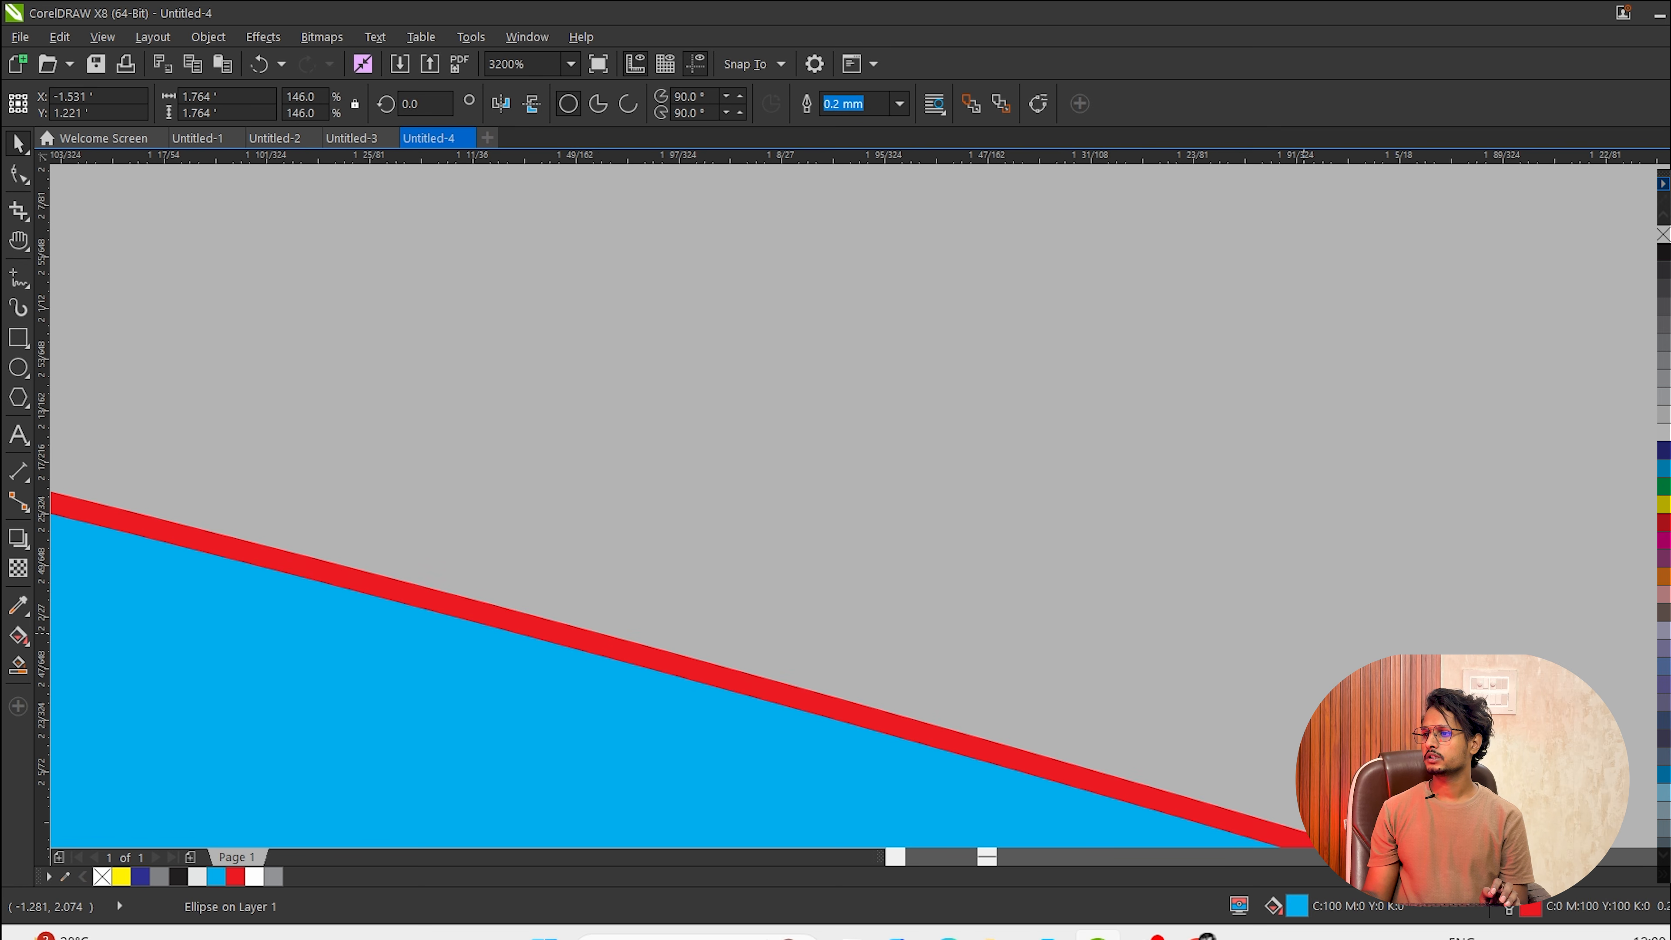
right_click(1665, 468)
right_click(1664, 324)
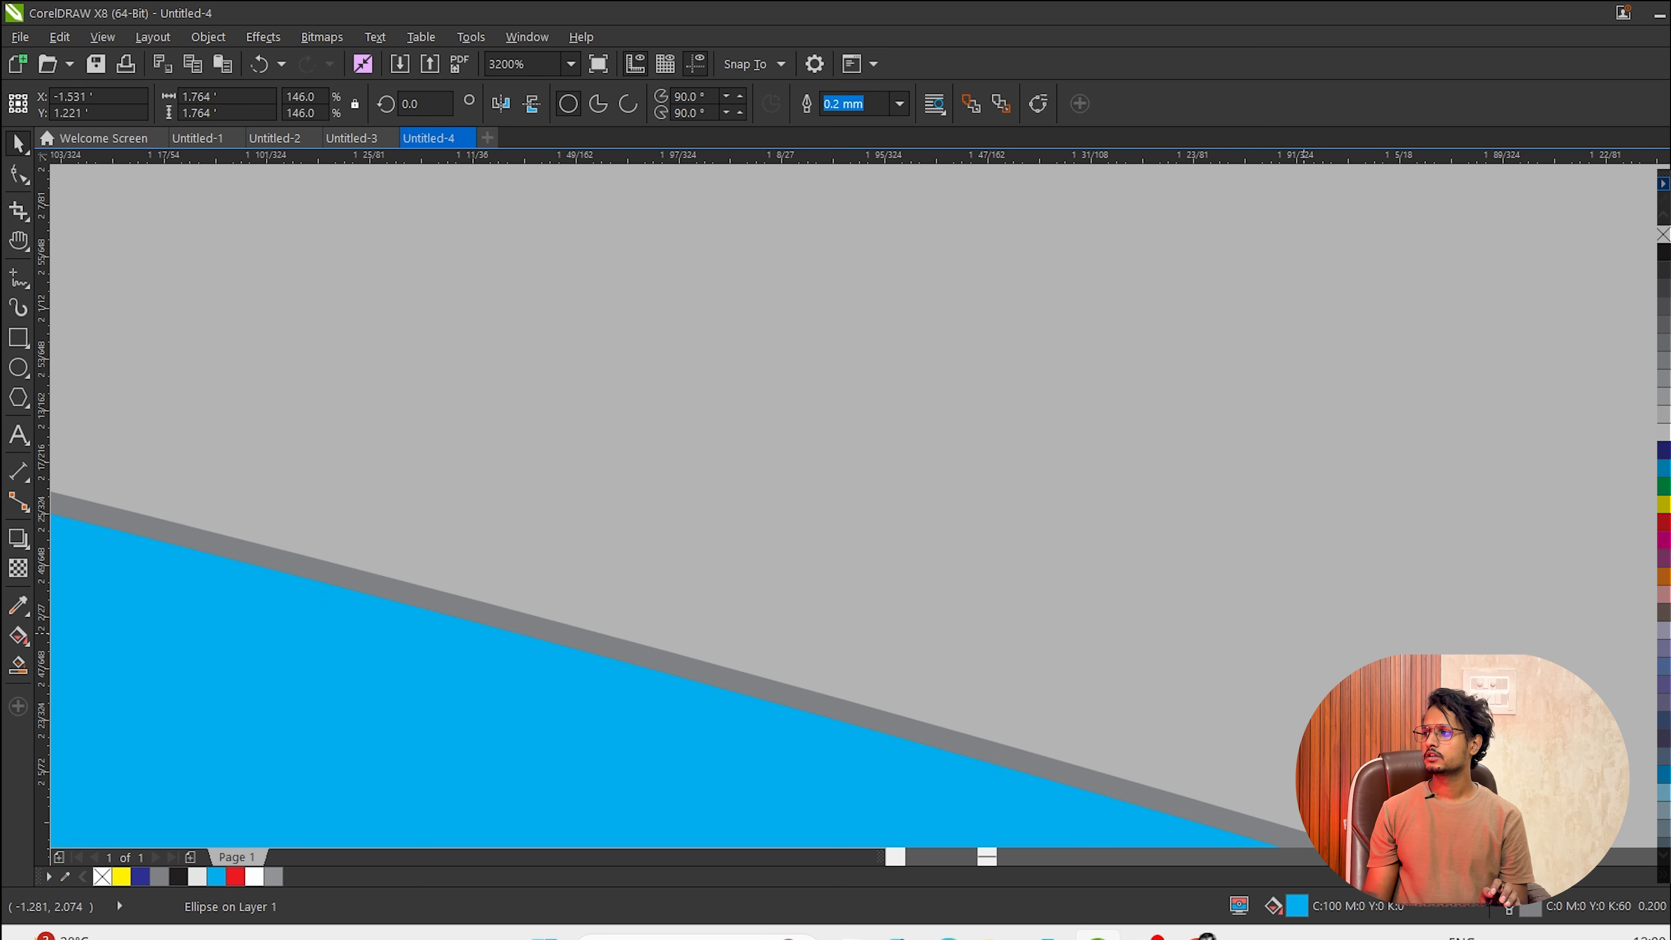
Fill the circle dark blue and move it to the left of the page, level with its lower edge.
left_click(1665, 450)
scroll(475, 393, "down", 5)
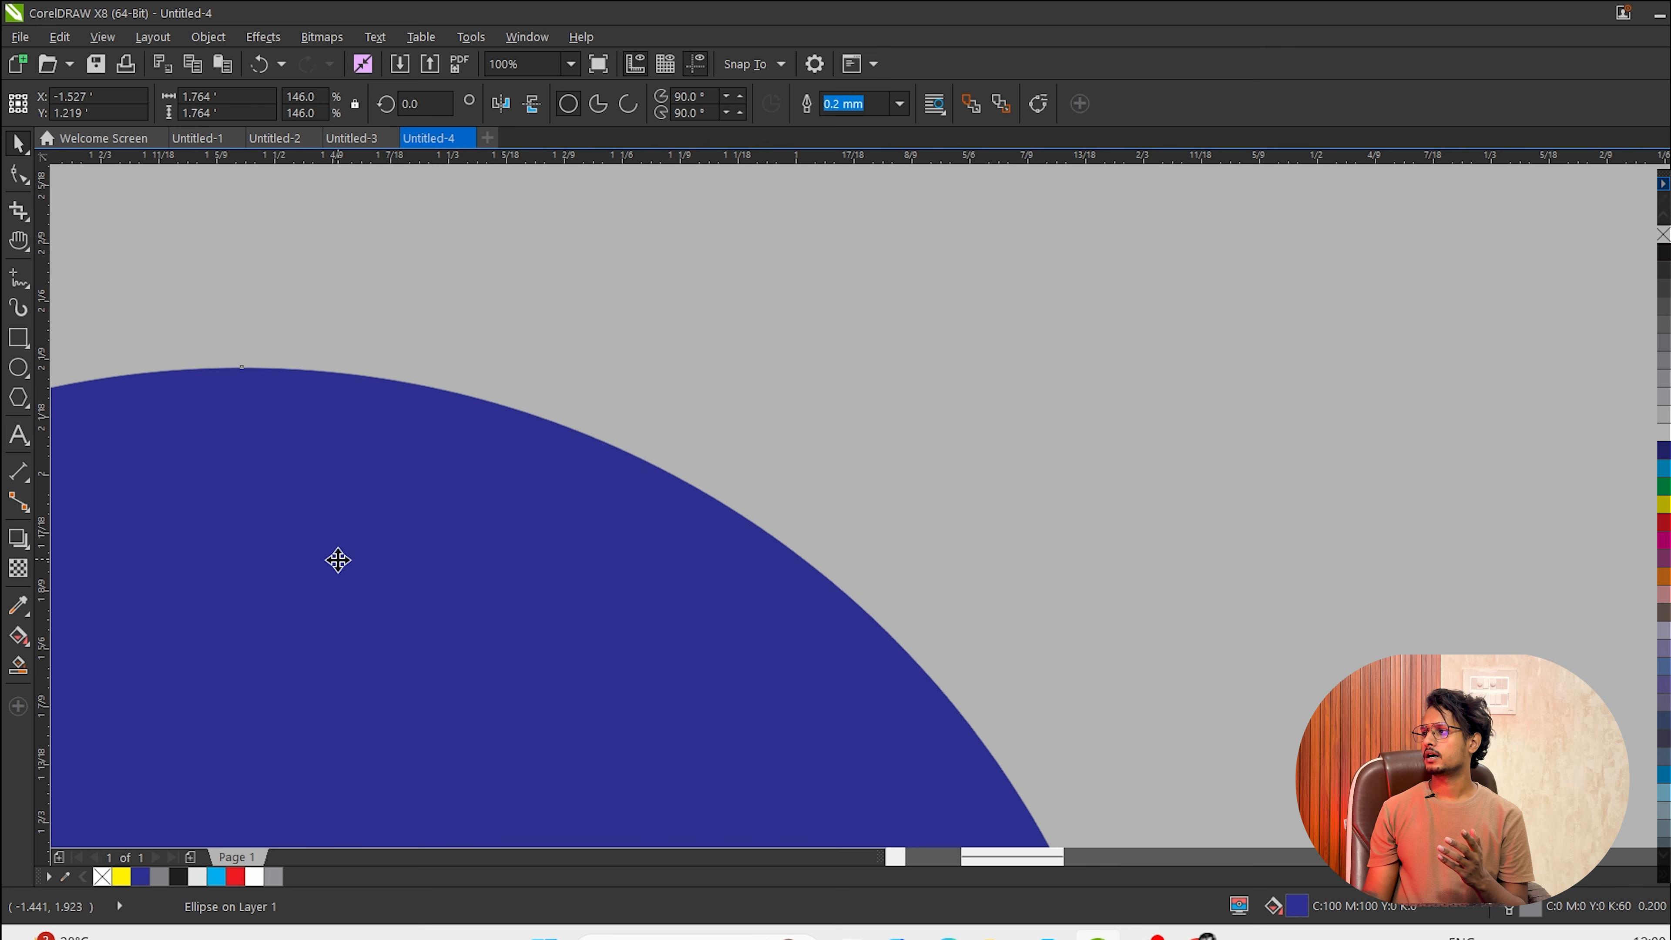
left_click_drag(338, 560, 485, 520)
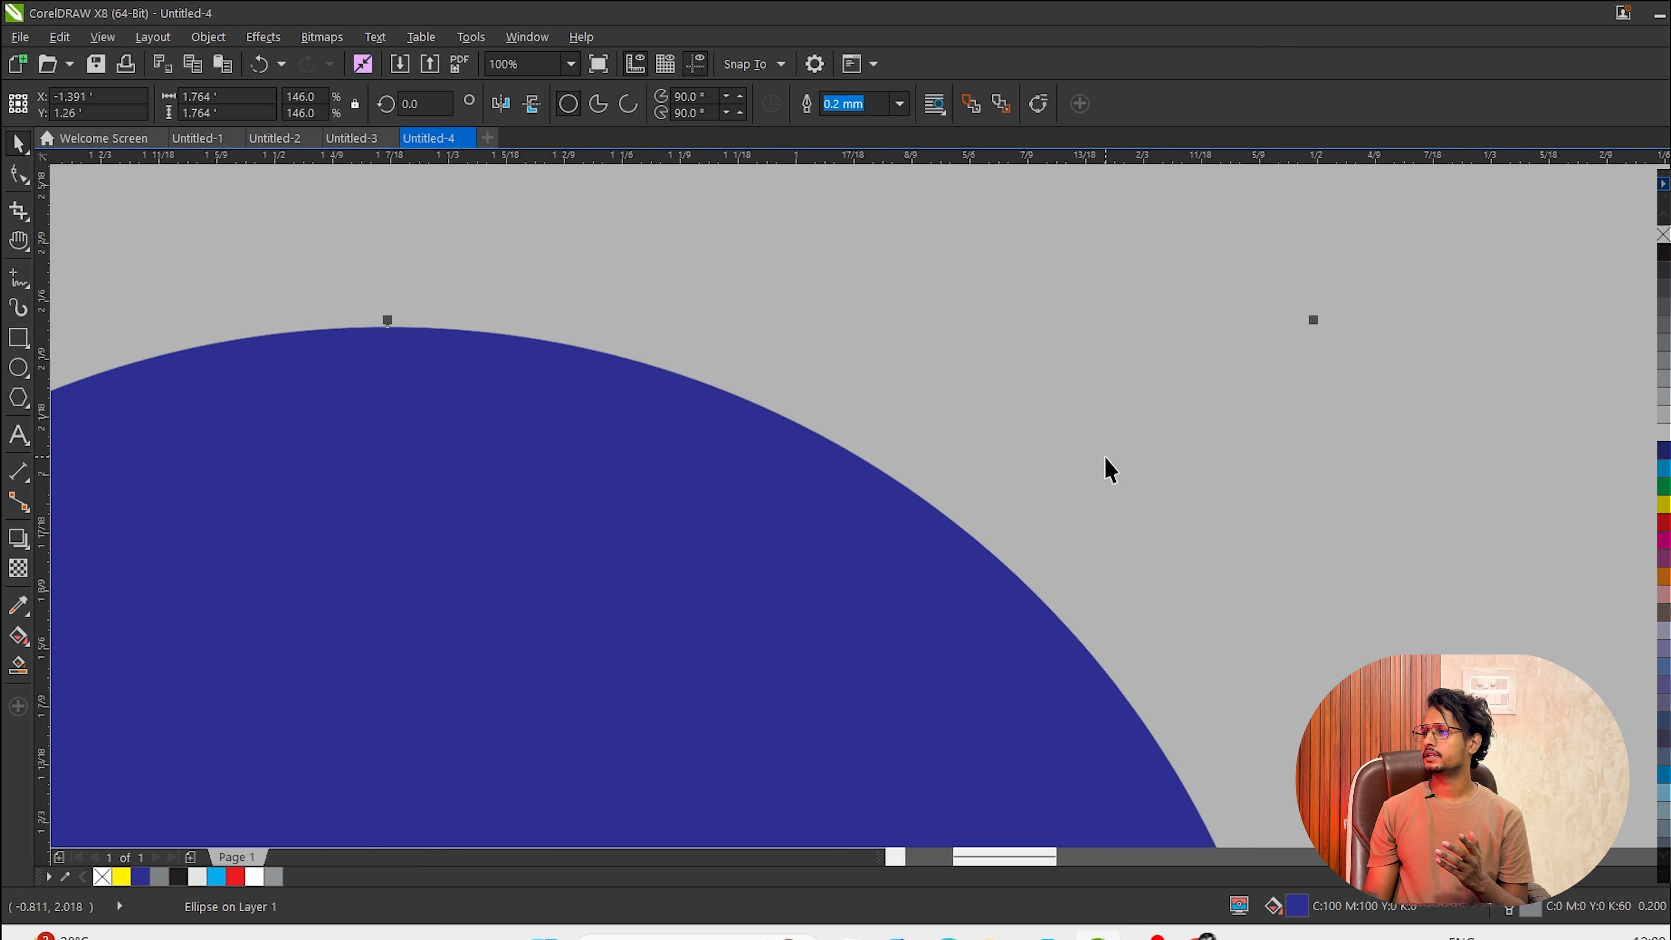
left_click(929, 436)
scroll(799, 438, "up", 5)
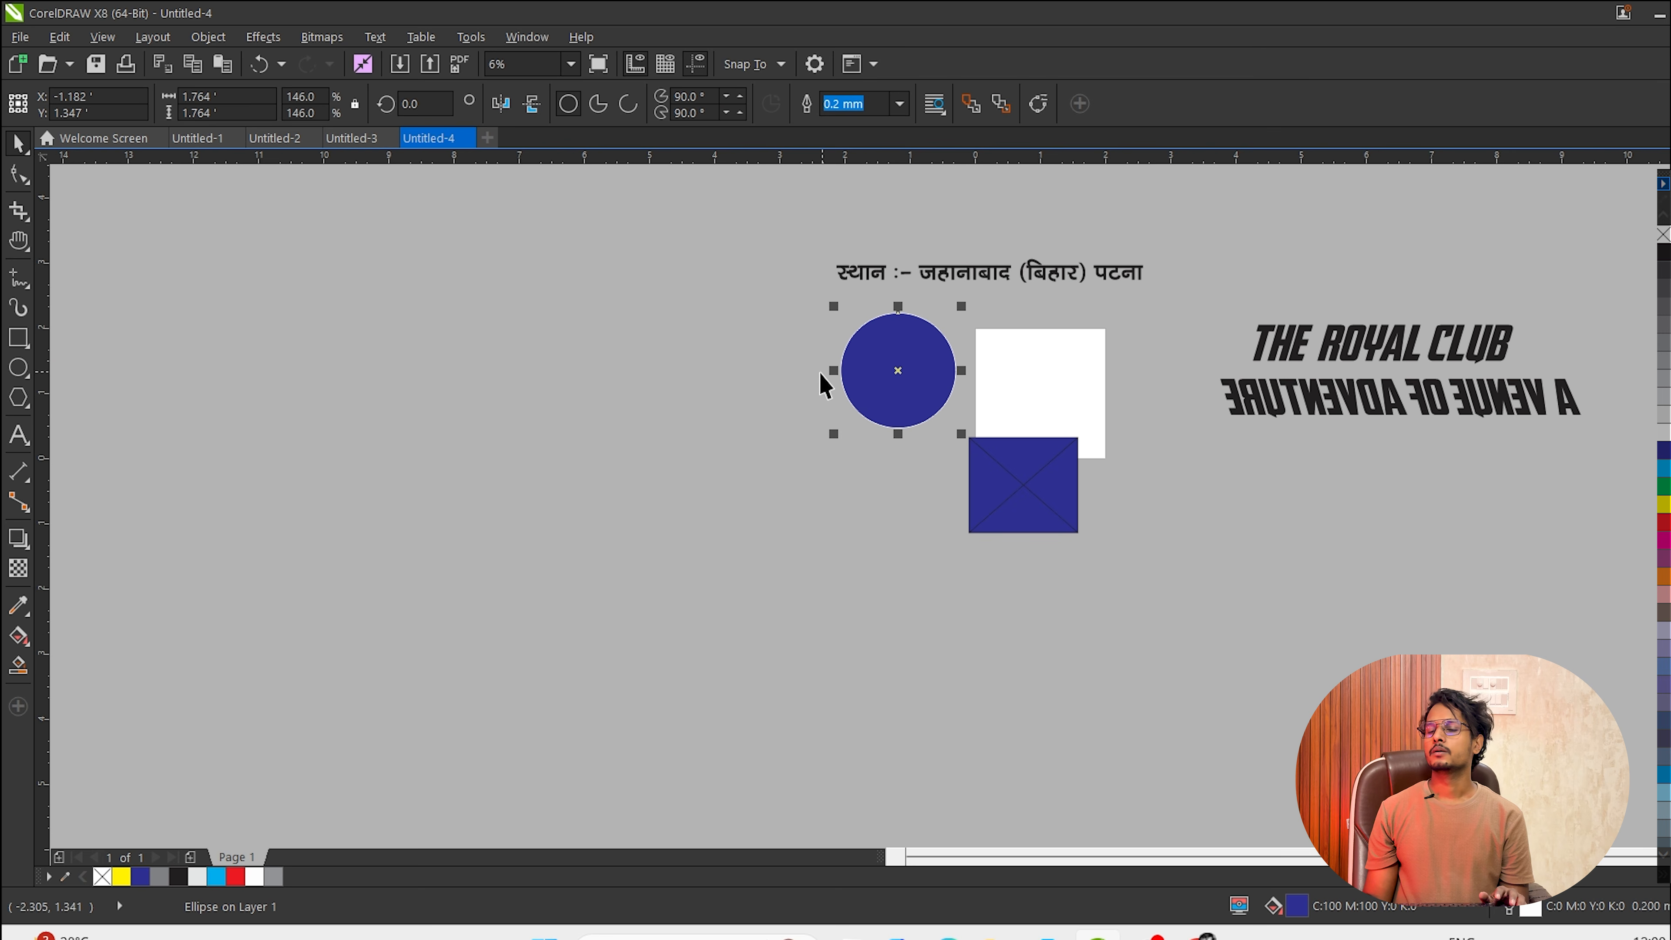
left_click_drag(908, 358, 854, 431)
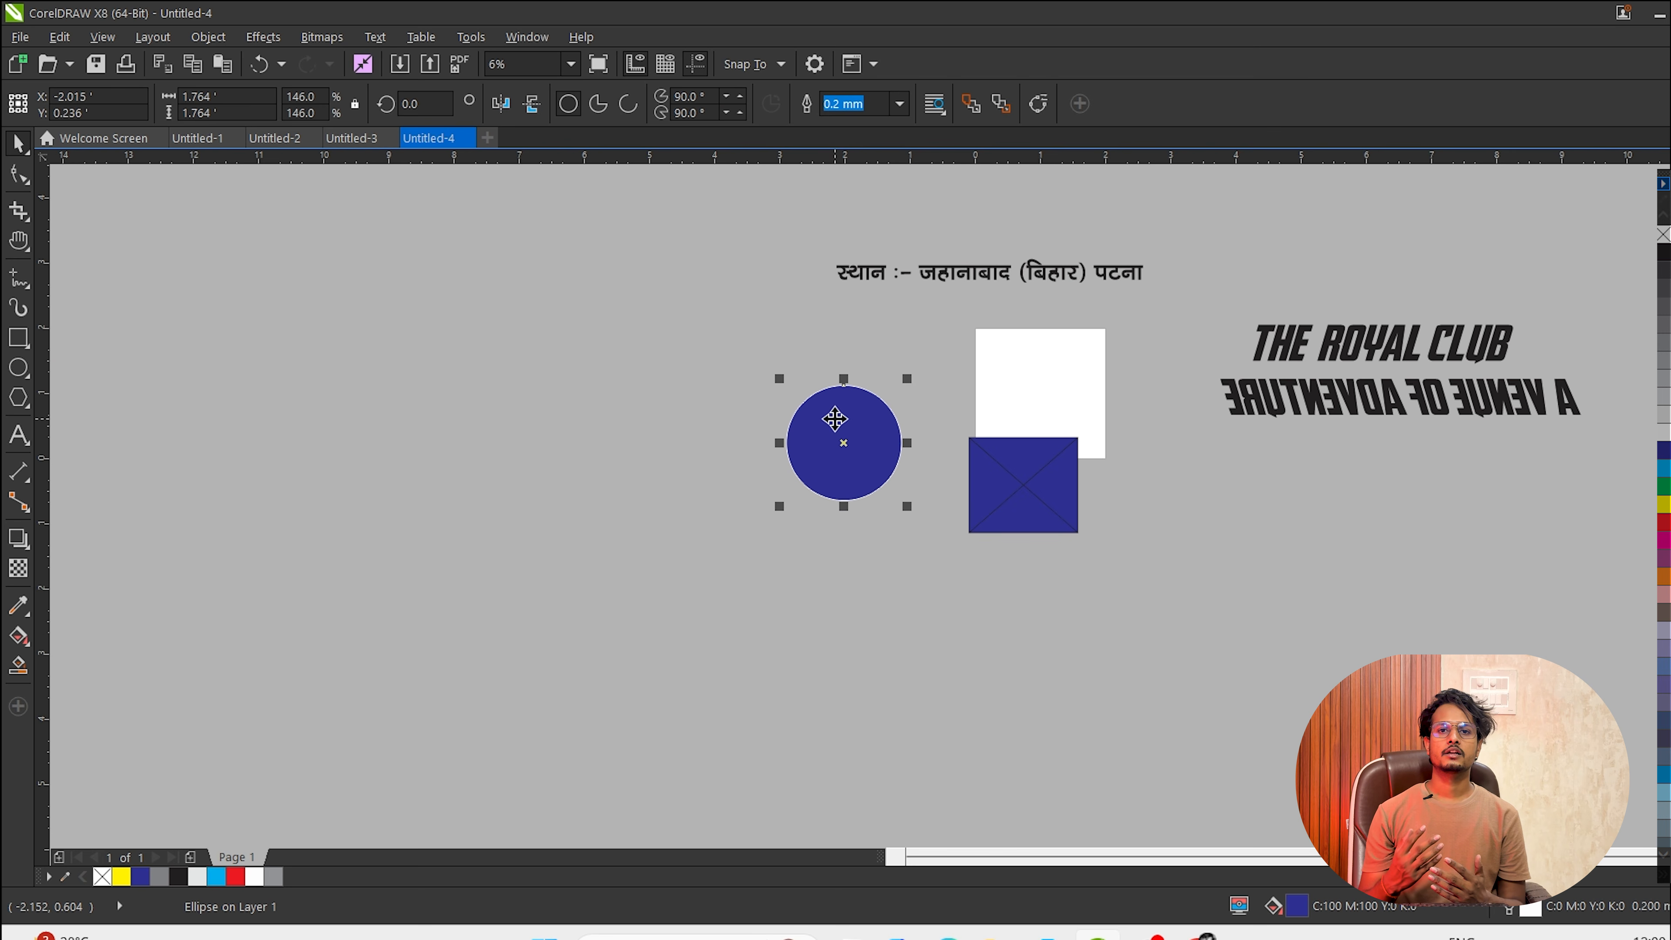
Delete the circle, and move the blue frame far left of the page, stretching its height to about 2.85 feet.
left_click(848, 449)
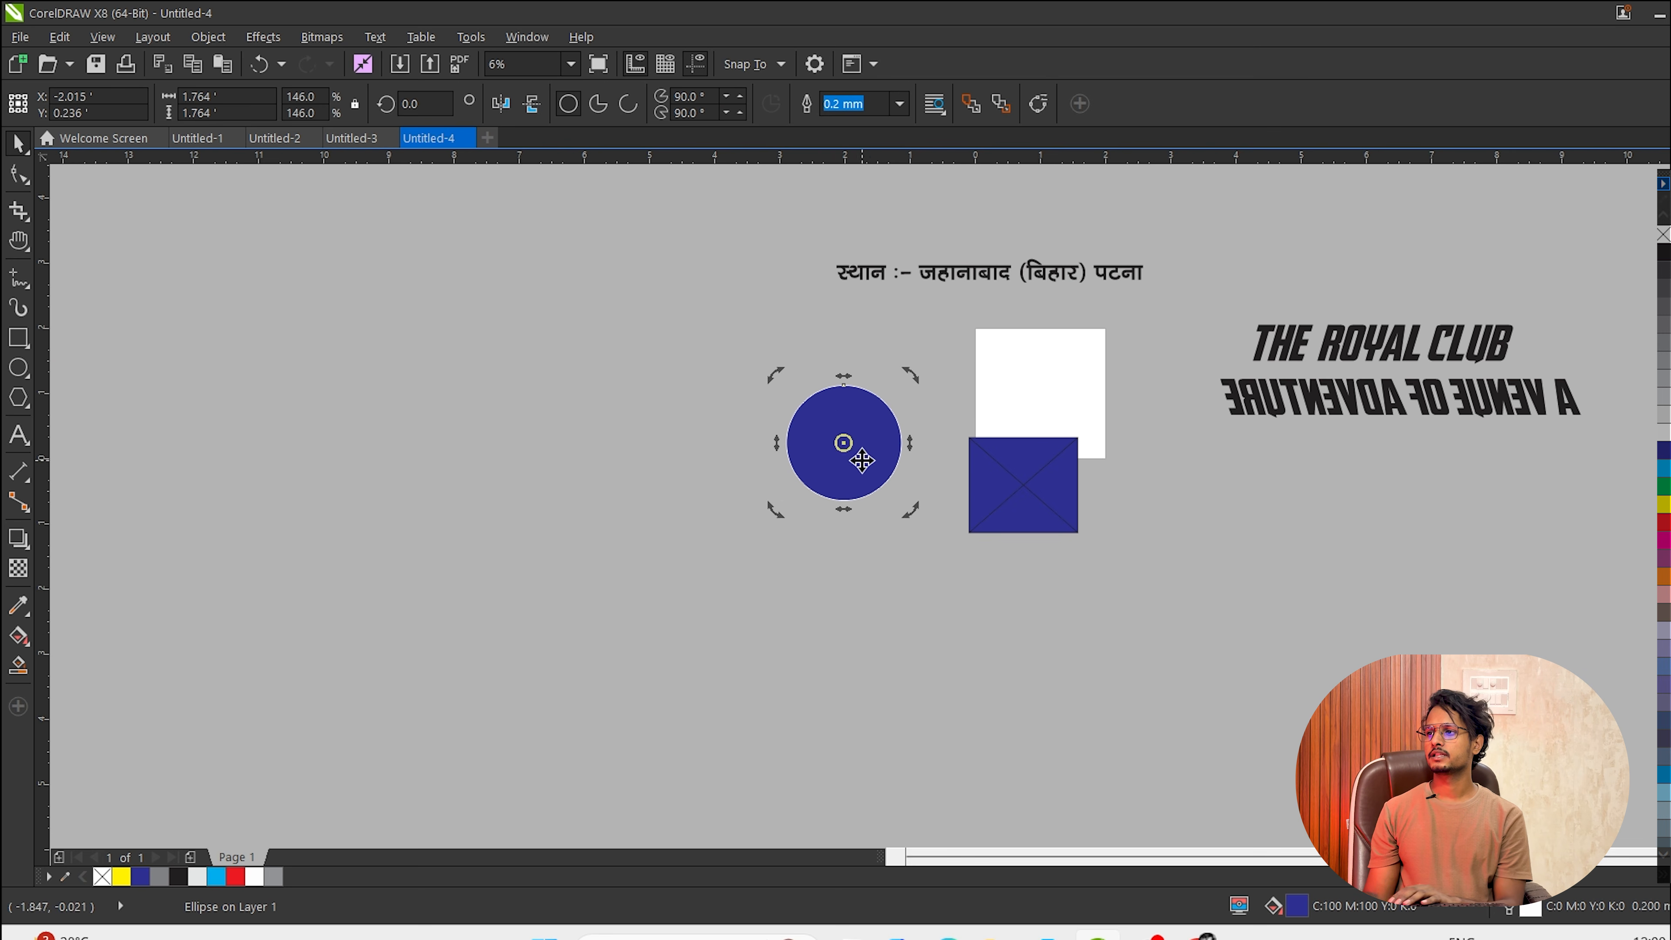
key("Delete")
left_click_drag(1046, 483, 664, 347)
left_click_drag(641, 403, 641, 494)
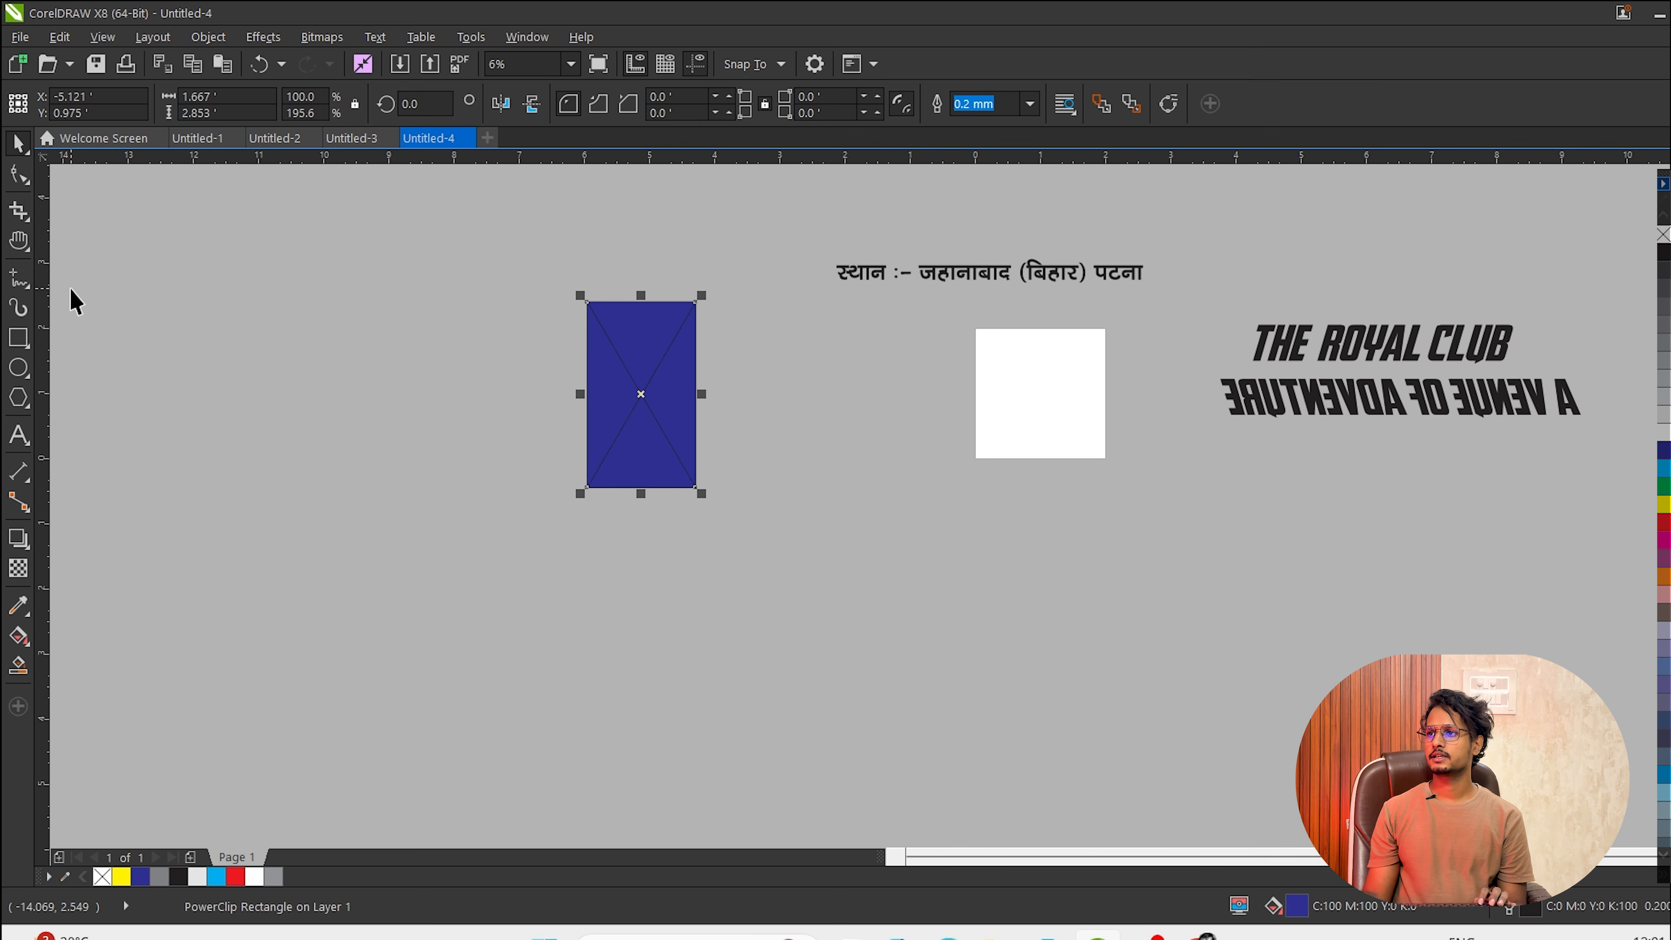
Round the blue frame's corners to a radius of about 0.715 feet and fill it white.
left_click(18, 174)
left_click_drag(587, 303, 710, 443)
key("space")
left_click(1664, 433)
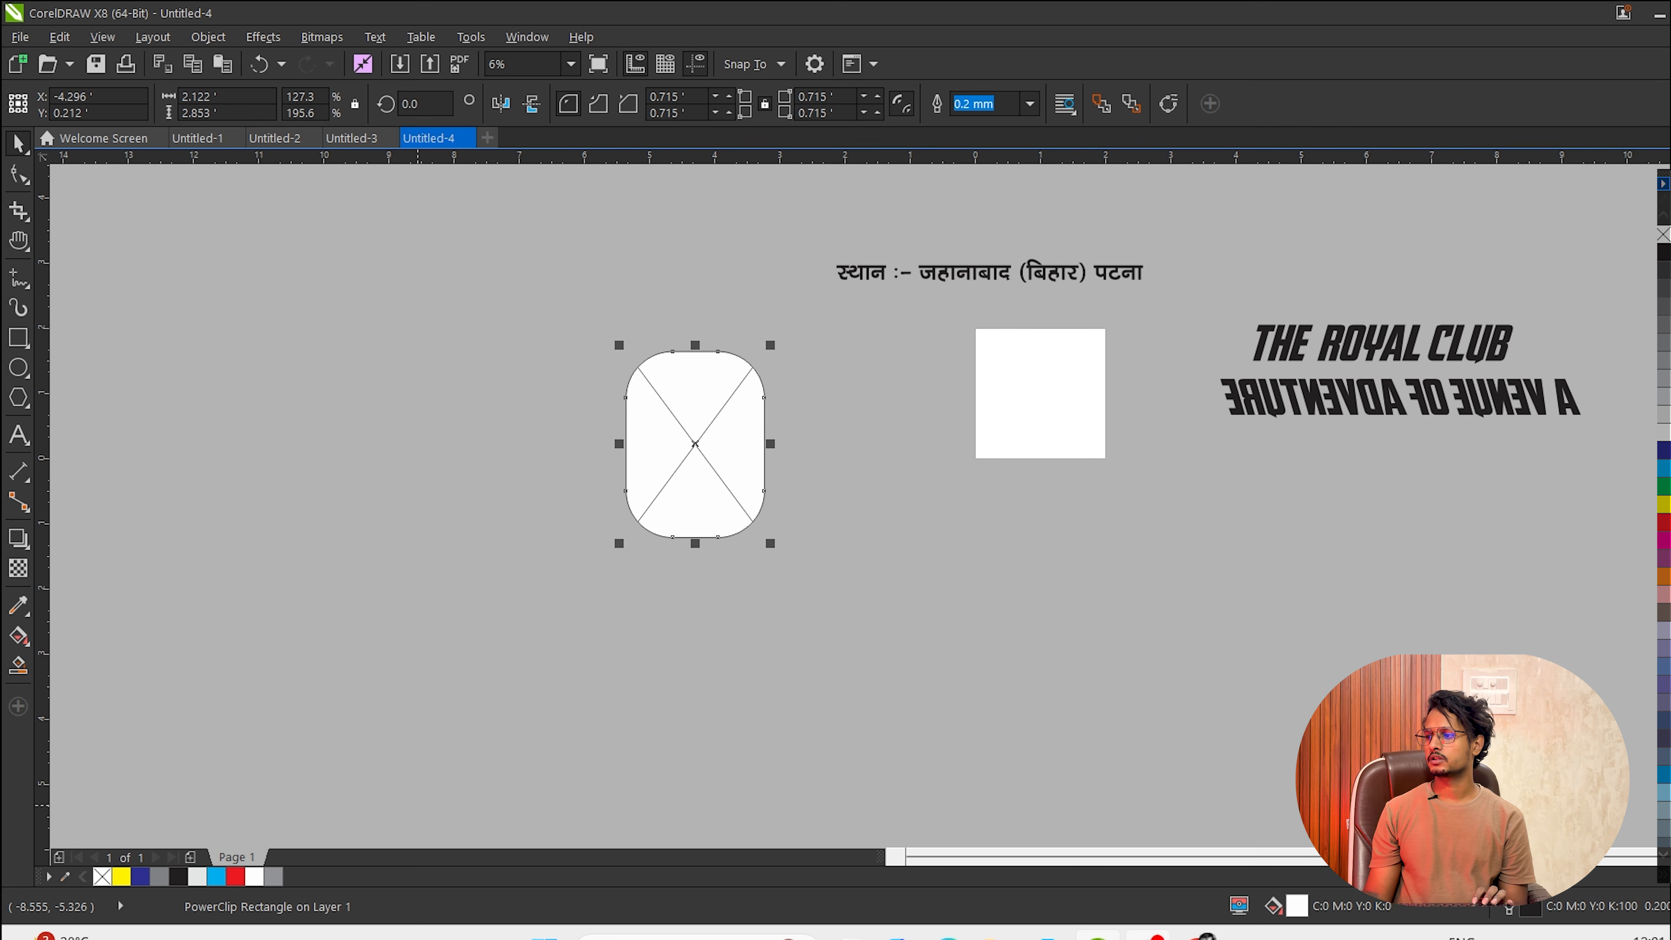
Switch to the Chrome browser and search Google for "man pic" in a new tab.
key("alt+Tab")
key("ctrl+t")
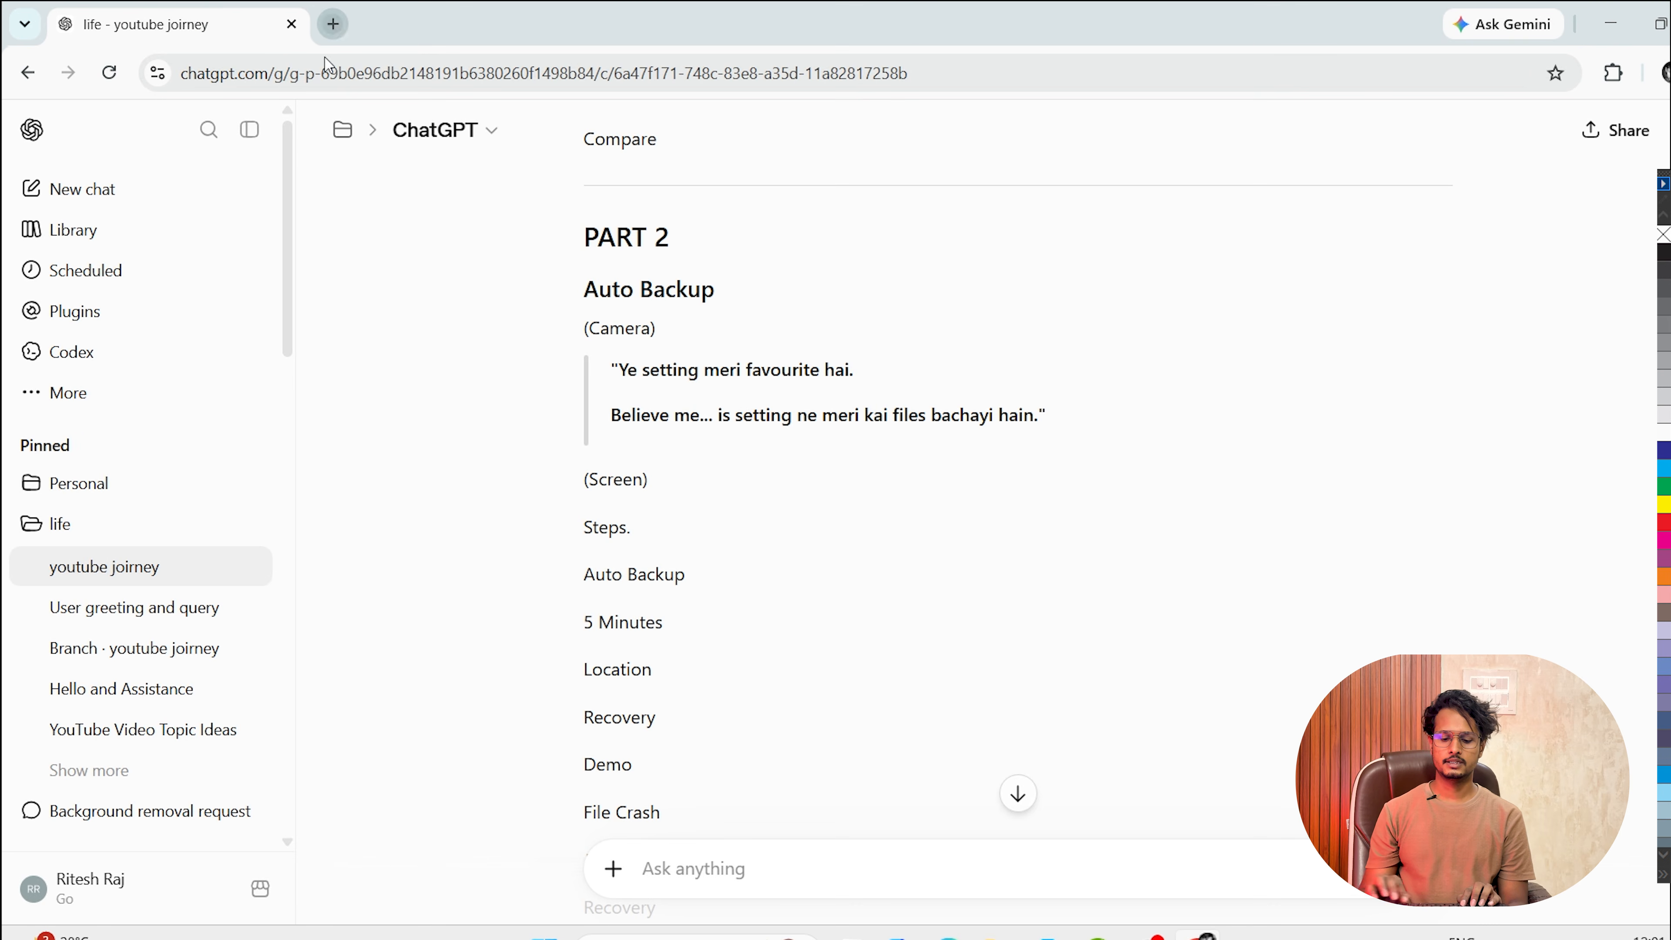
type("man pic")
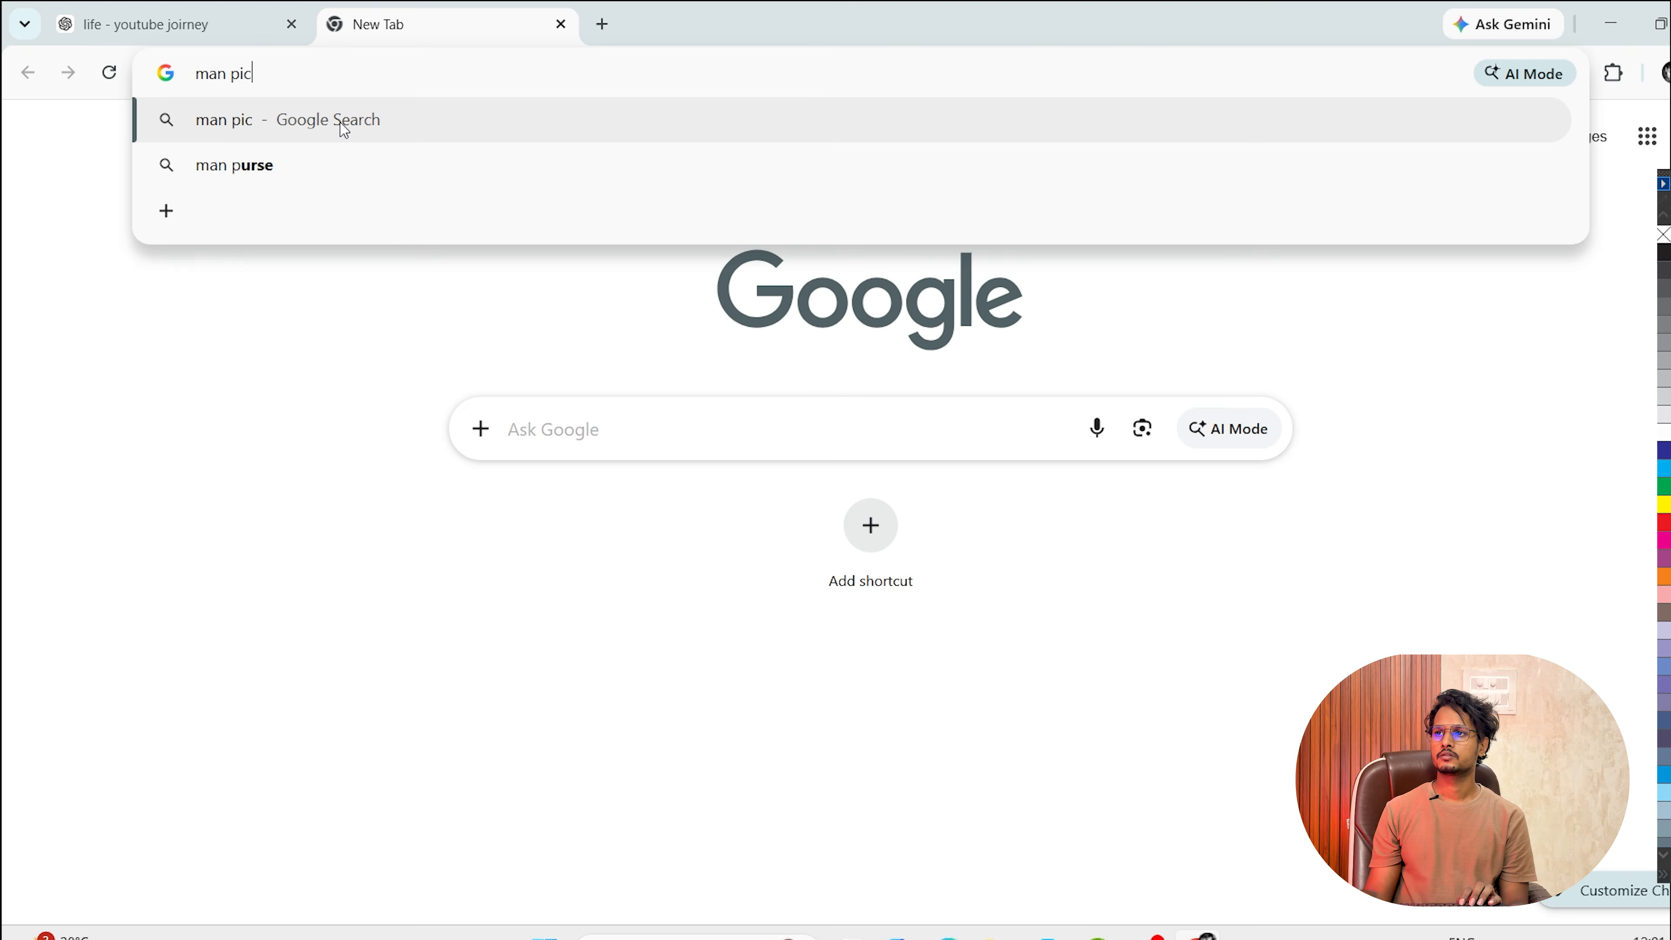
key("Return")
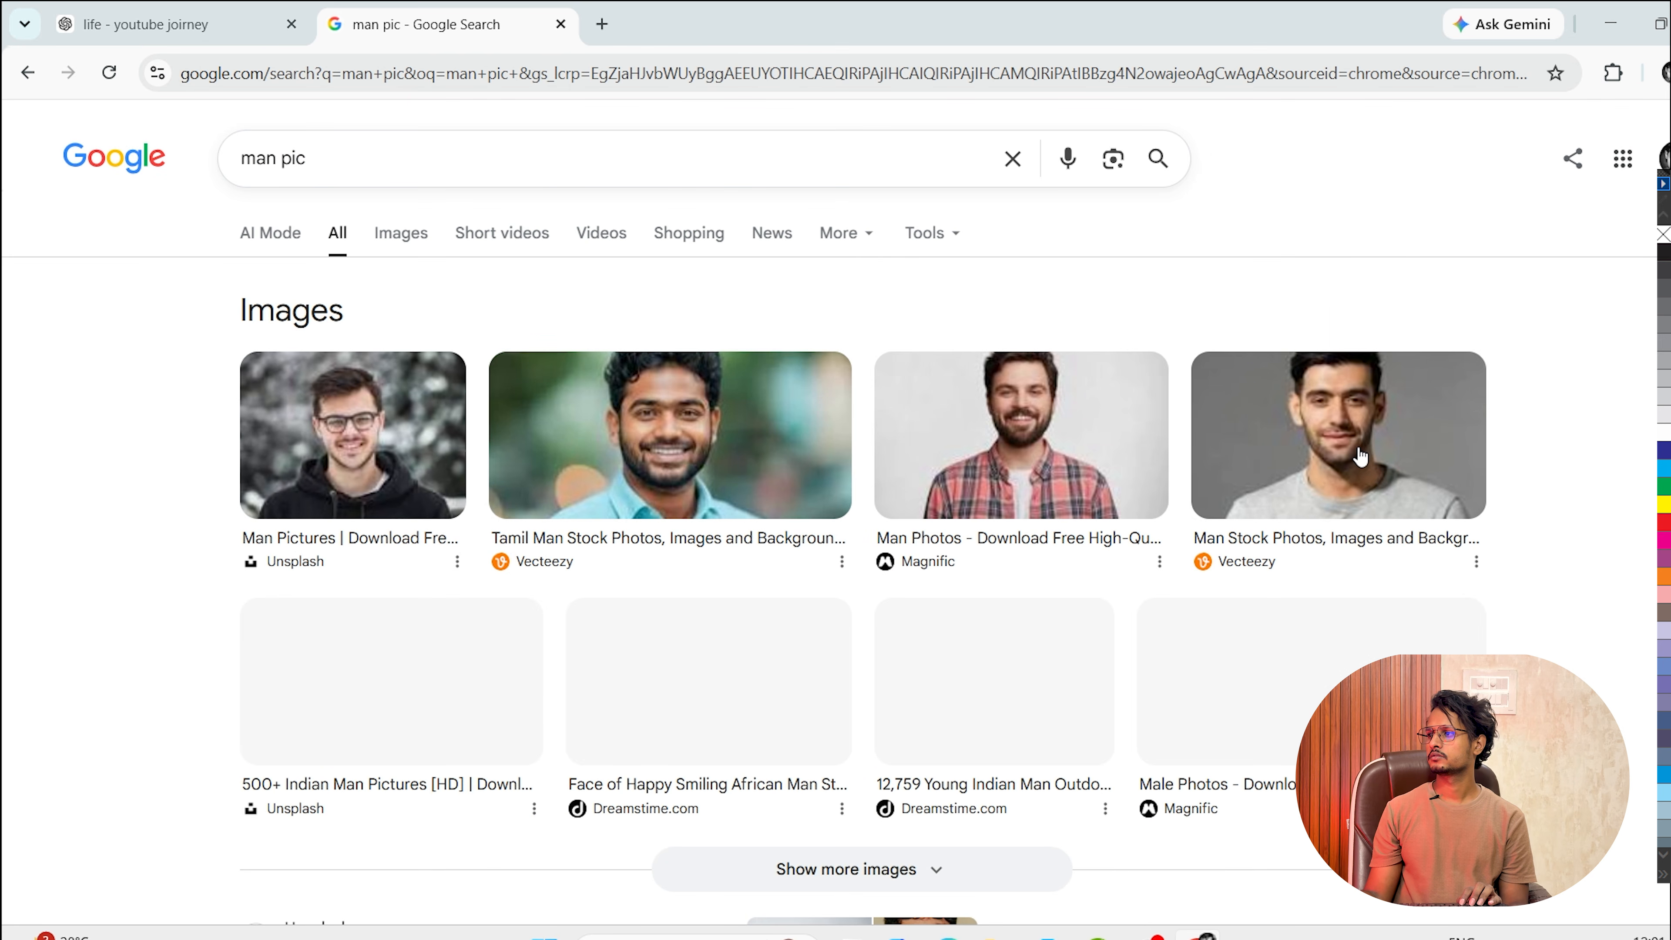
Copy the photo of the man in glasses and a black hoodie and paste it into the CorelDRAW document.
left_click(393, 455)
right_click(1453, 426)
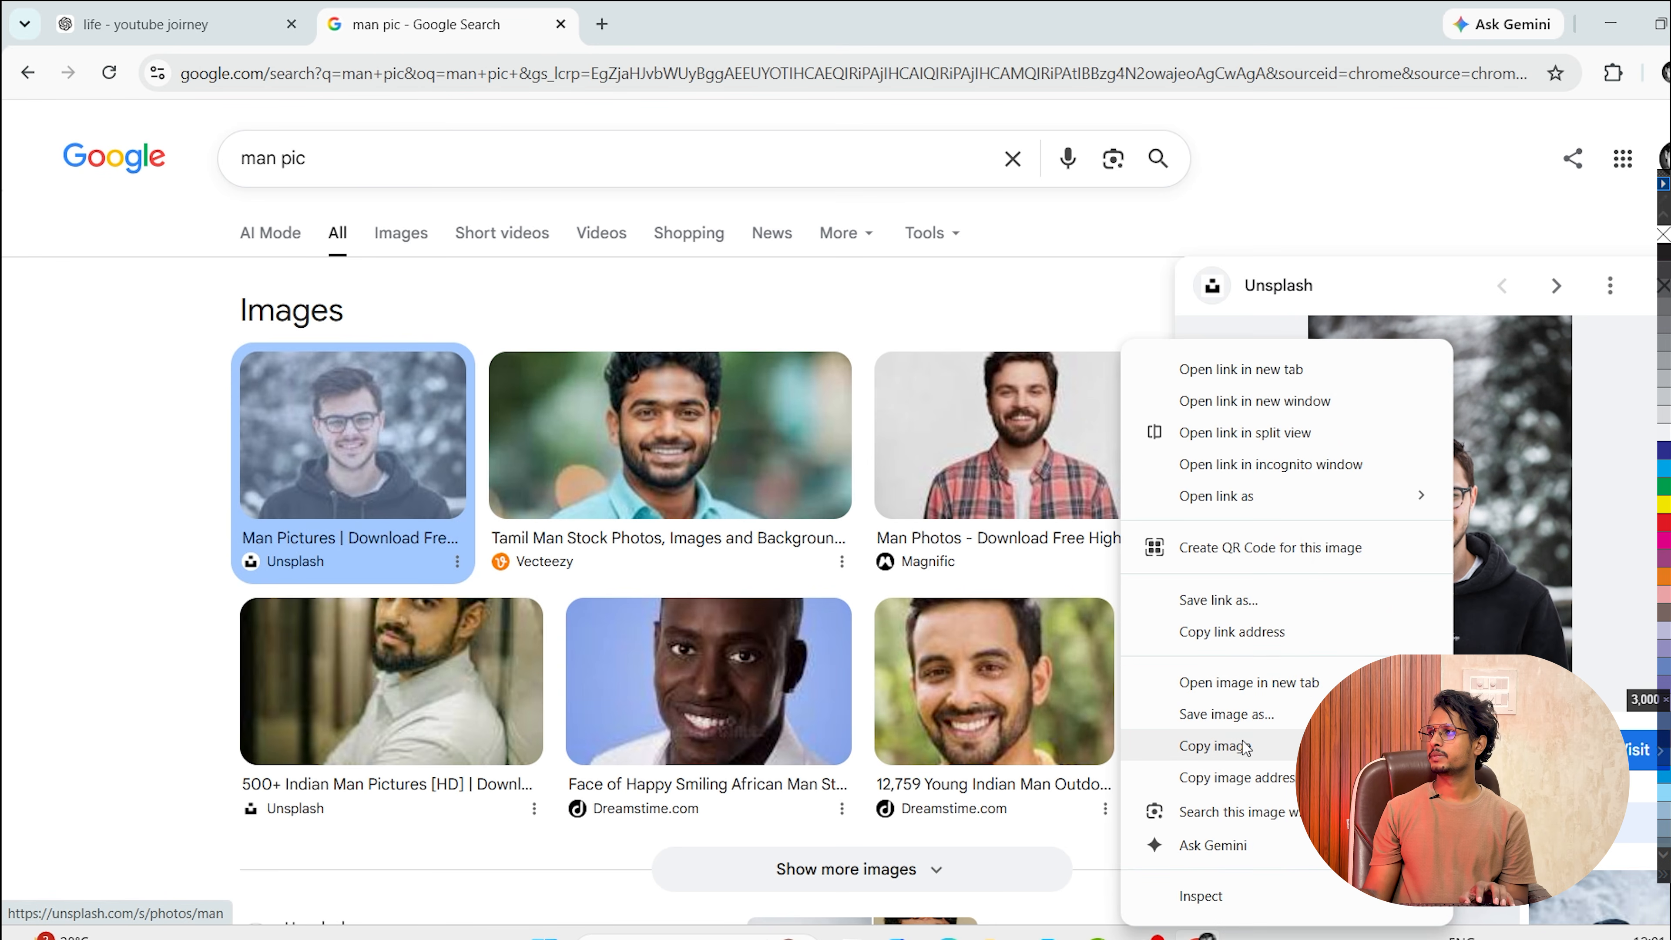
left_click(1230, 746)
left_click(1612, 34)
key("ctrl+v")
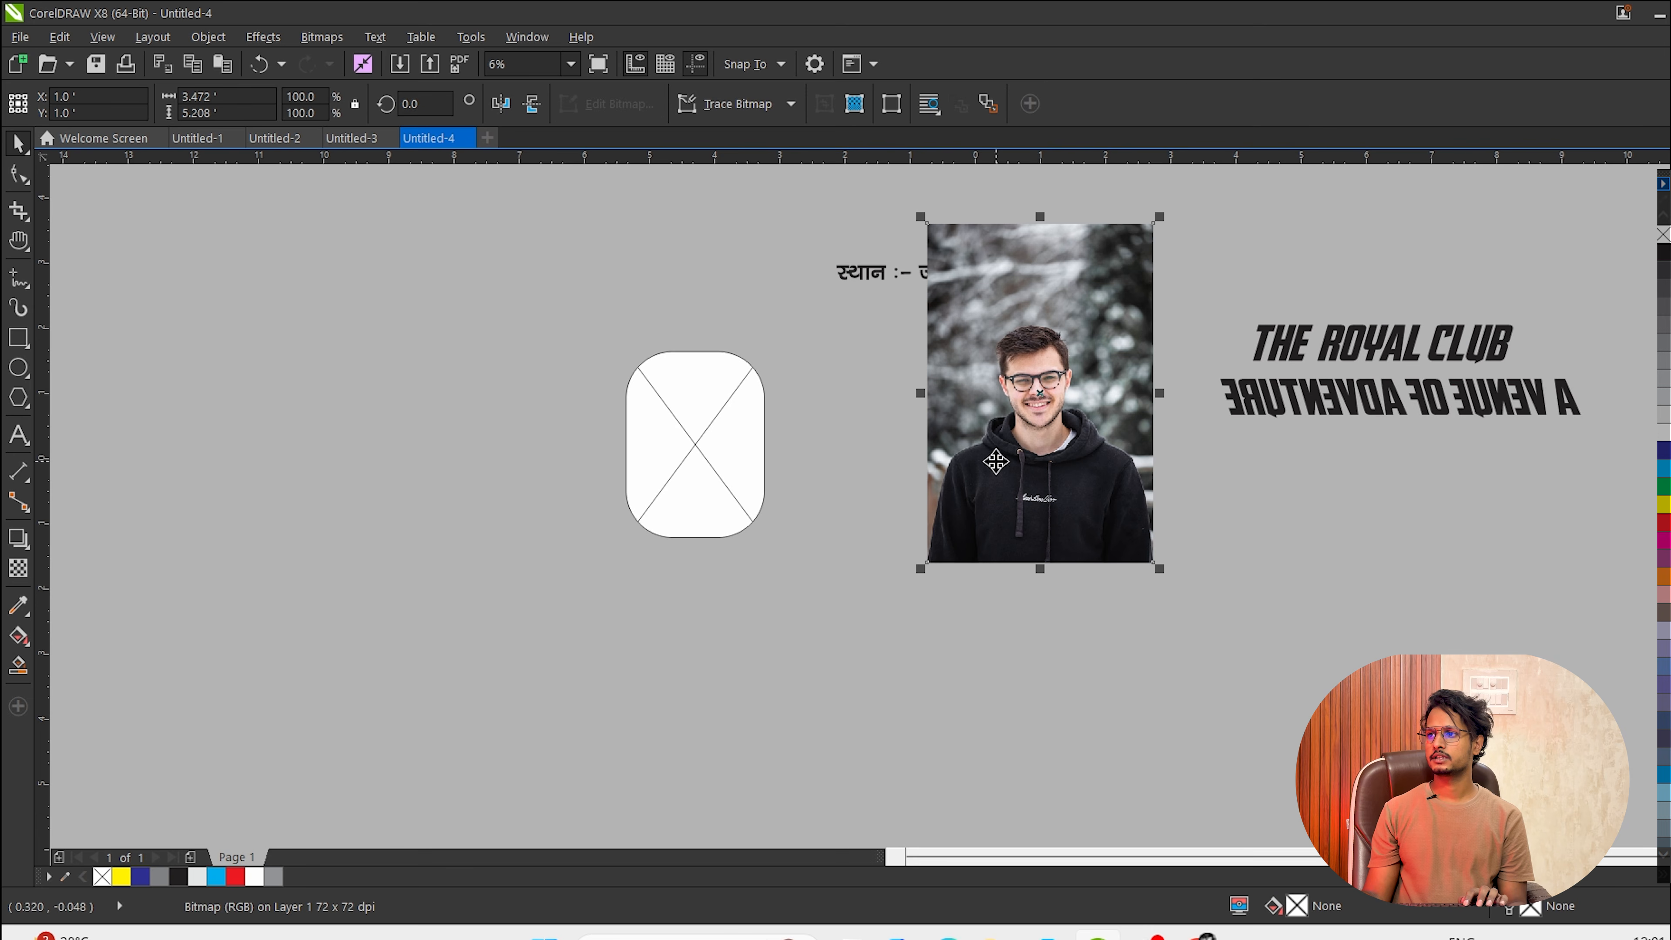
Move the photo toward the rounded frame, try PowerClipping it into the frame, and undo the clip.
left_click_drag(975, 329, 892, 501)
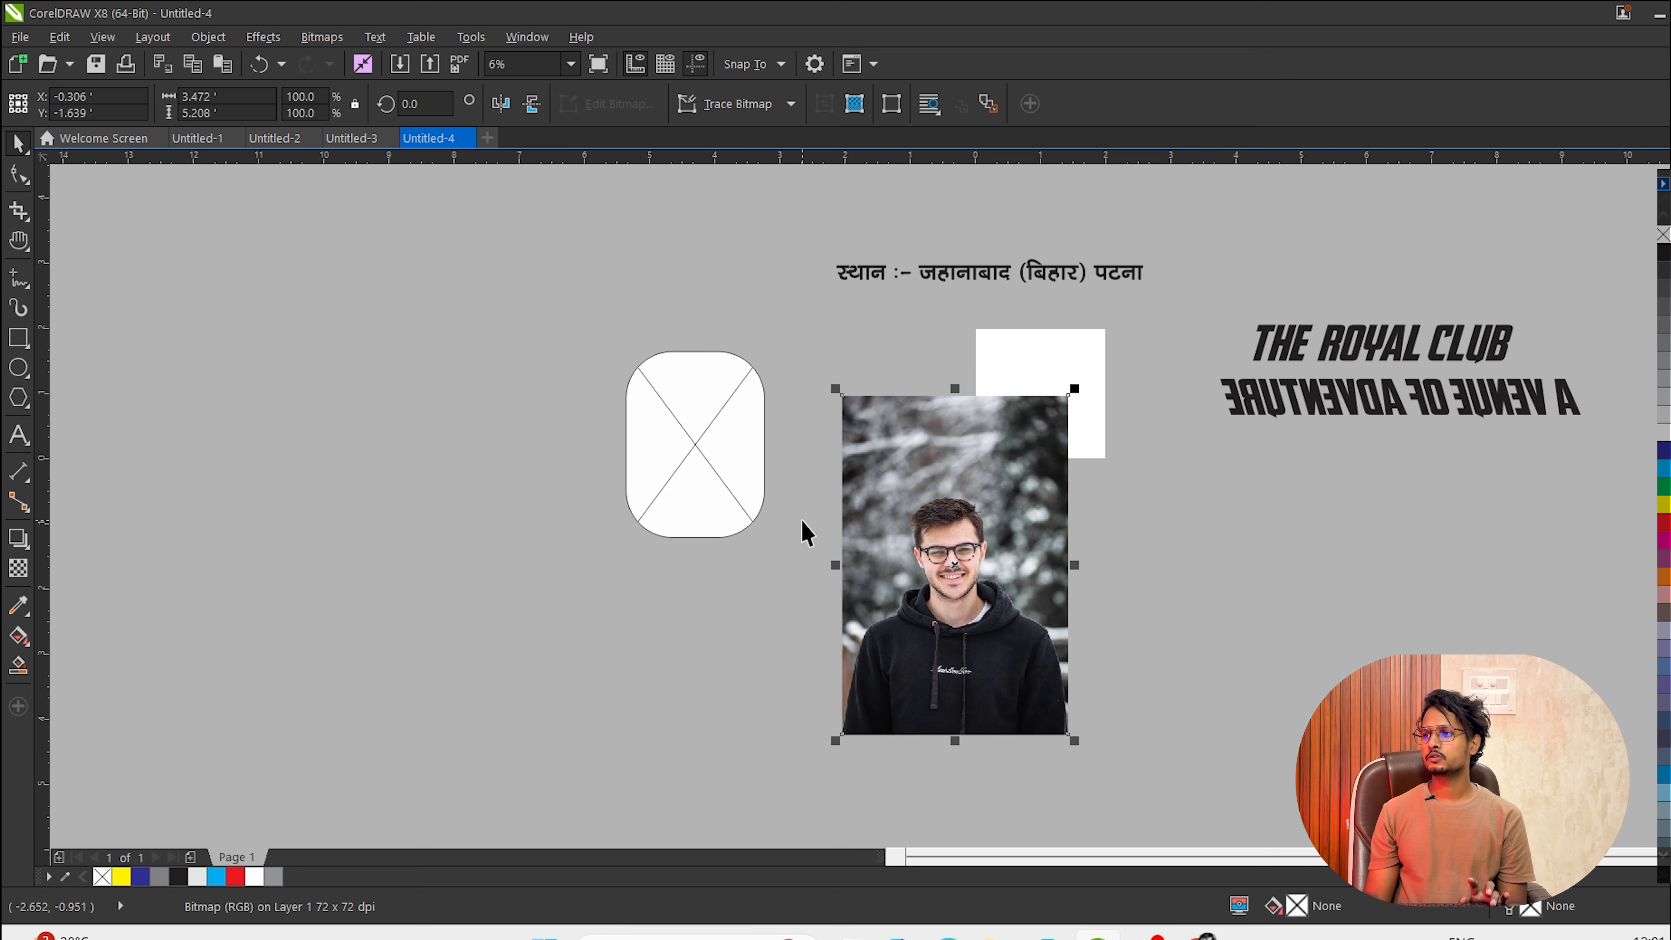
left_click(794, 519)
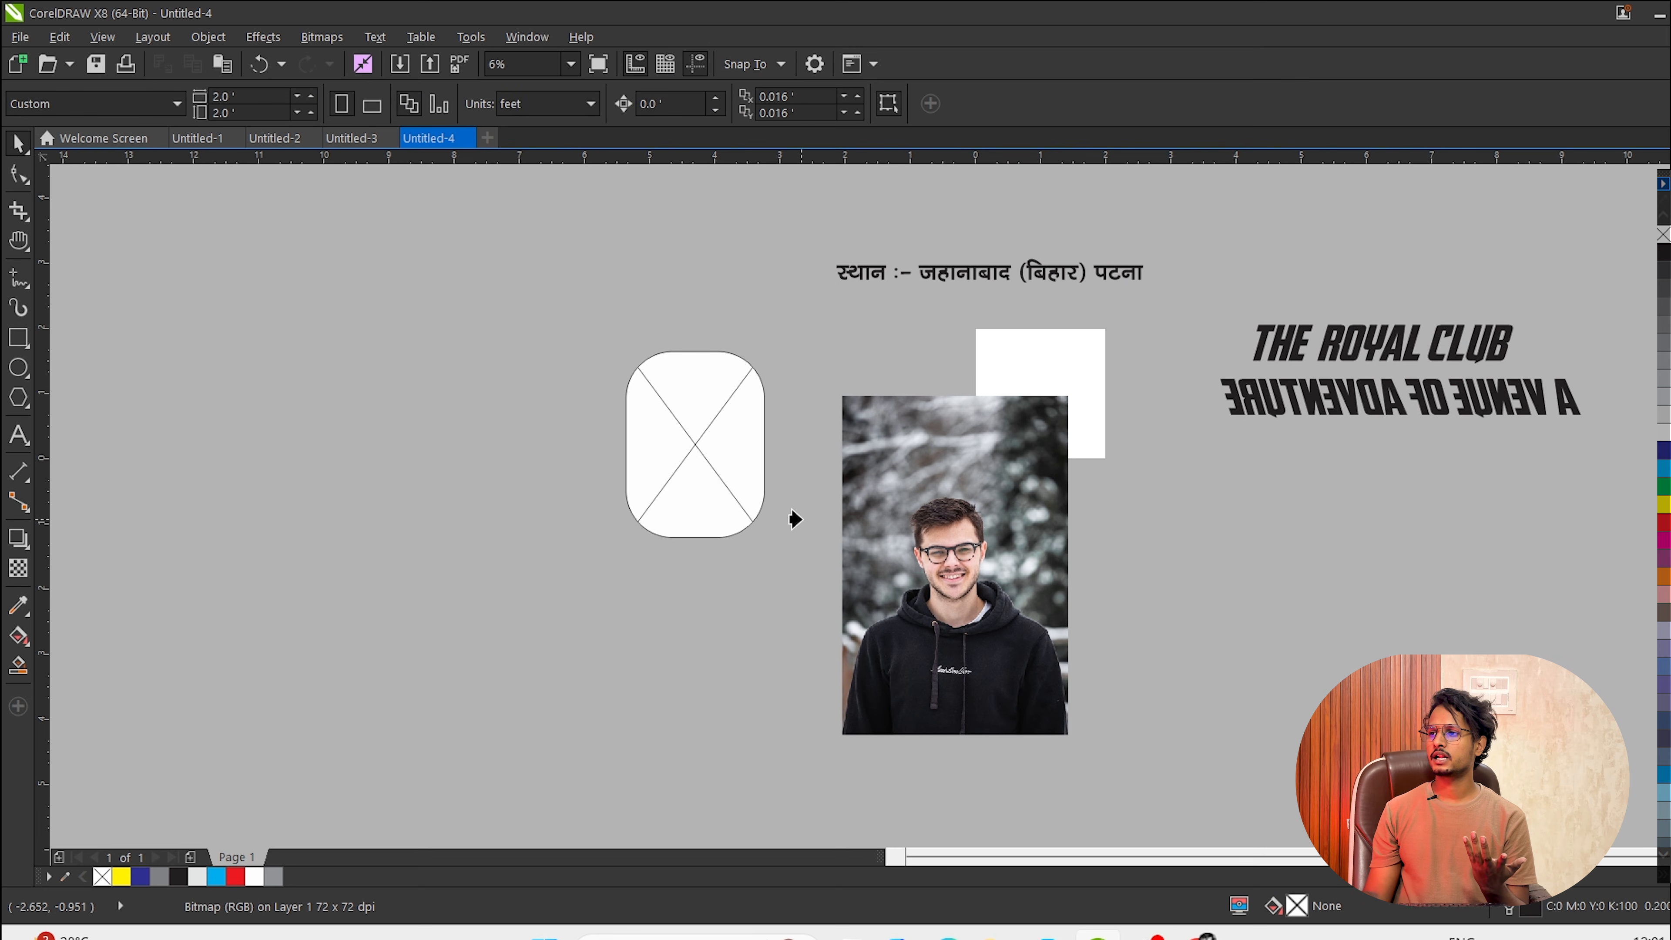
left_click(669, 471)
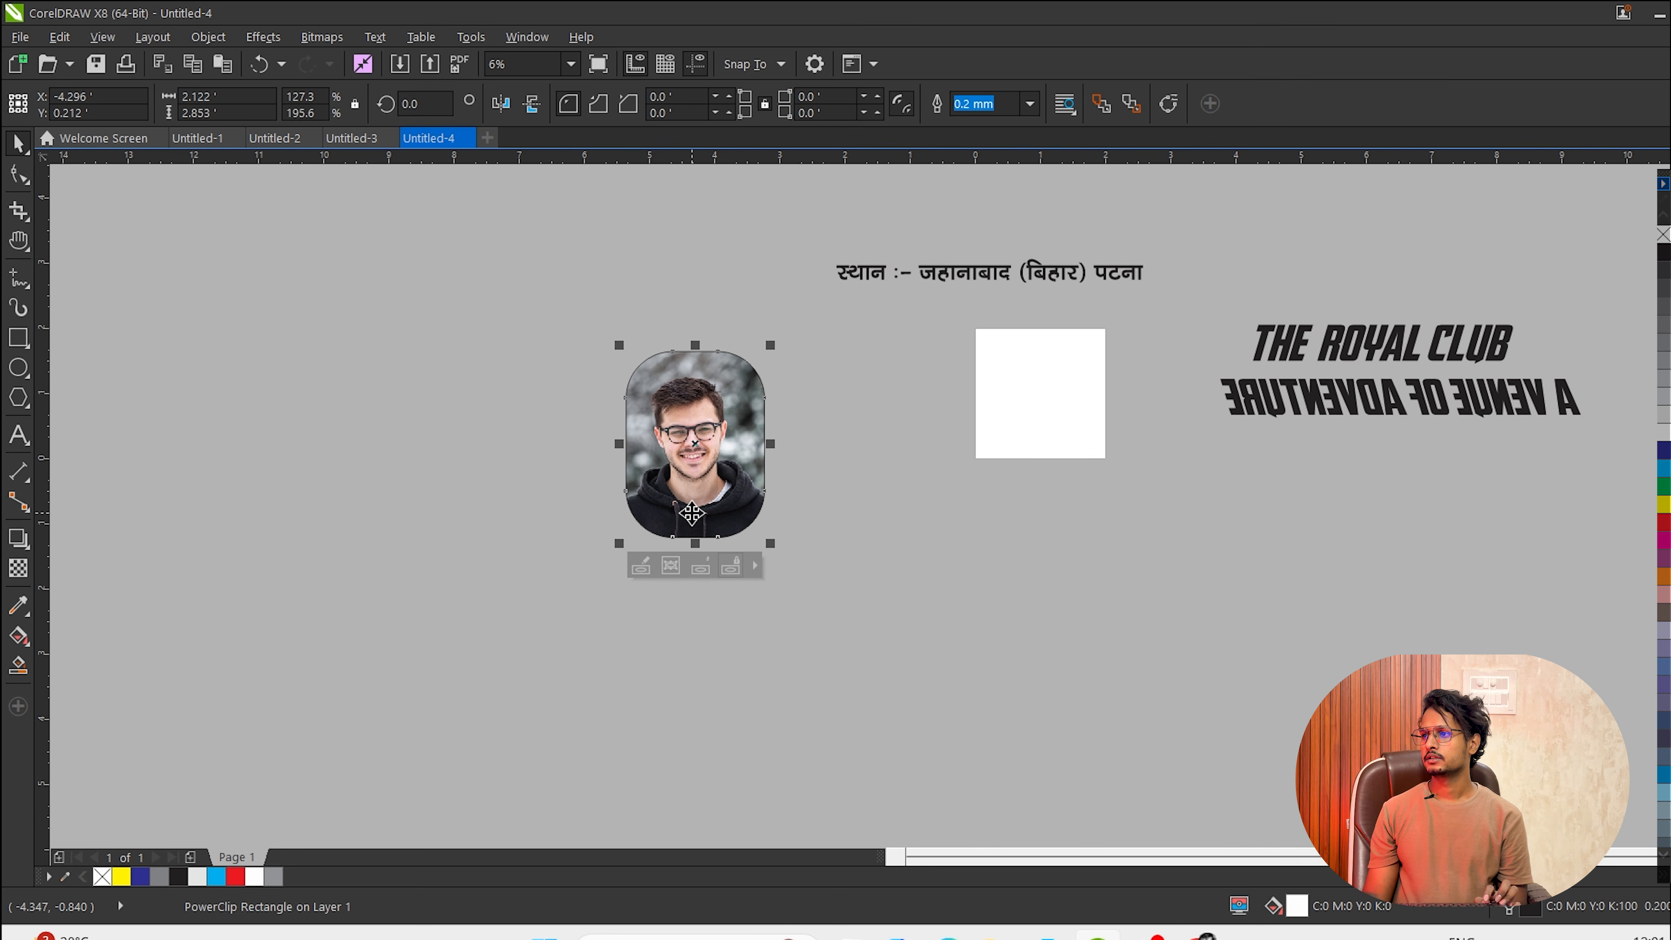
key("ctrl+z")
Place the photo over the rounded frame as PowerClip contents and shift it so the face sits inside the frame.
left_click_drag(993, 525, 927, 311)
left_click_drag(892, 380, 658, 395)
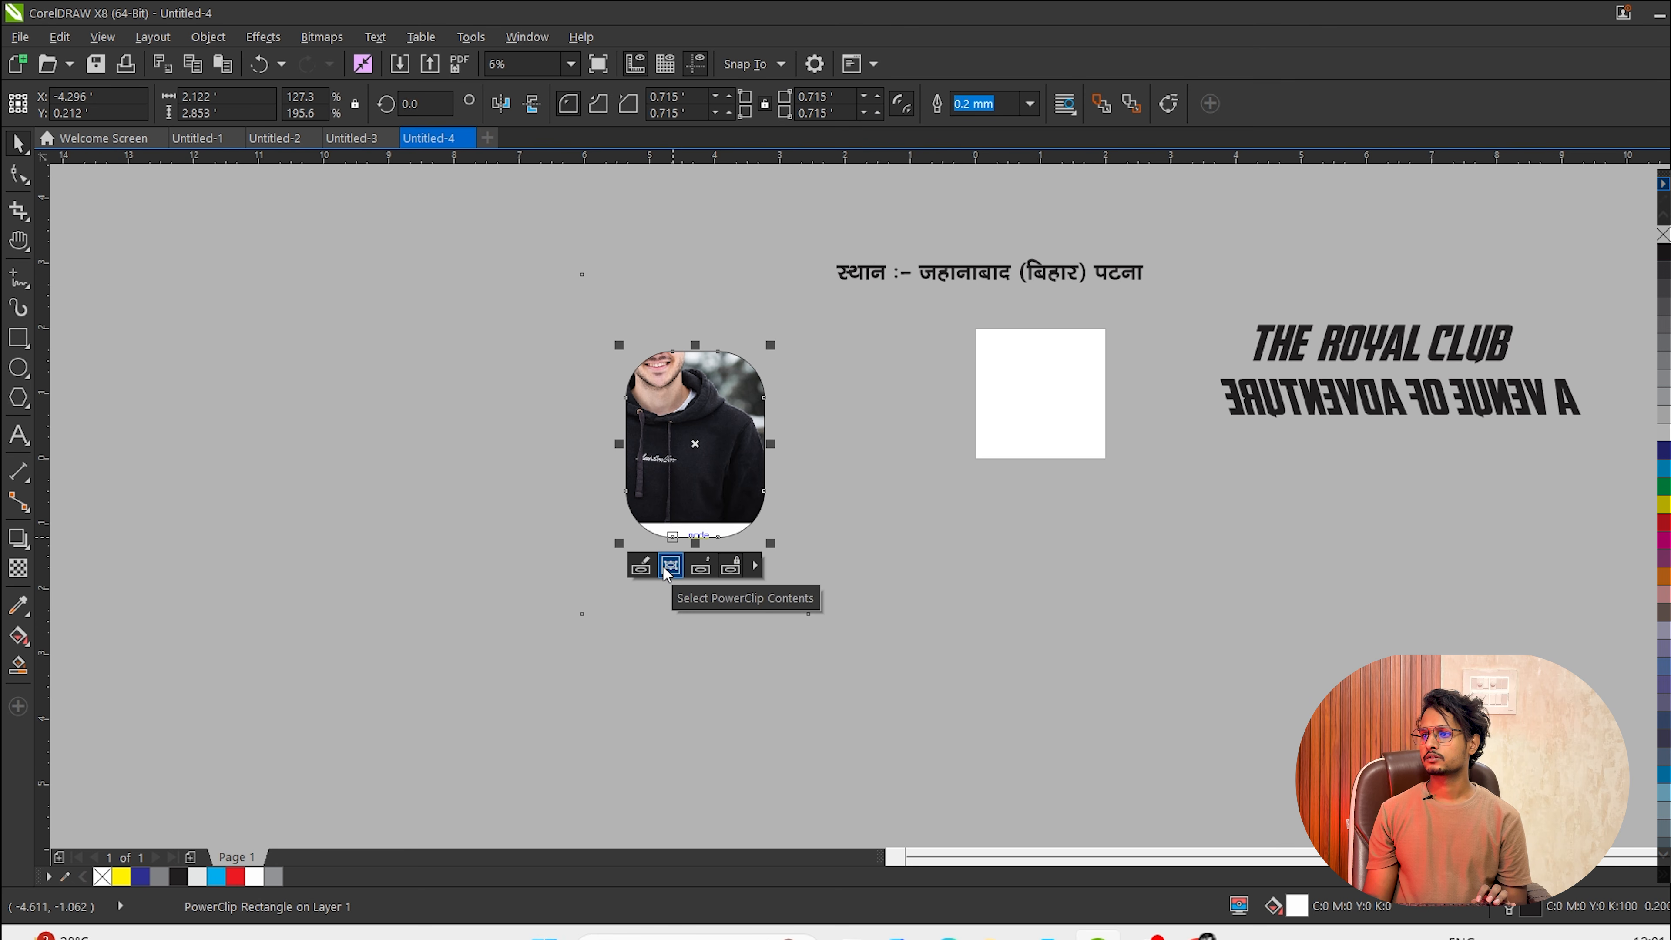
left_click(699, 569)
left_click_drag(736, 434, 728, 464)
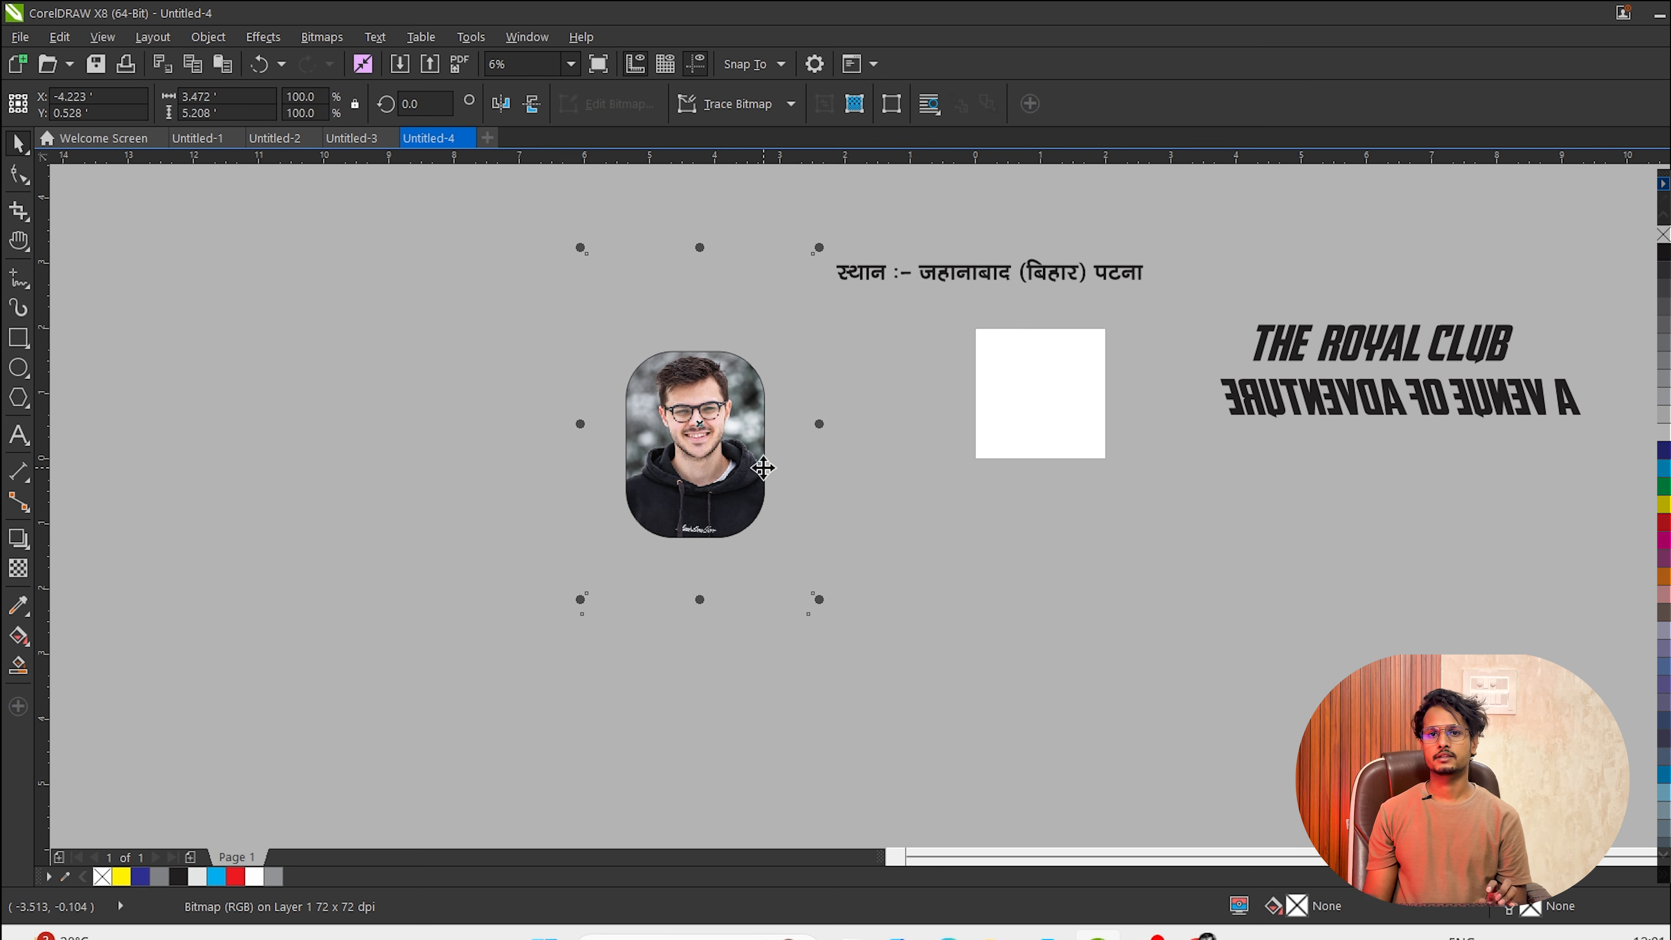
Undo the content adjustments and the PowerClip so the photo is outside the empty rounded frame again.
left_click(975, 479)
key("ctrl+z")
key("ctrl+z")
key("ctrl+z")
key("ctrl+z")
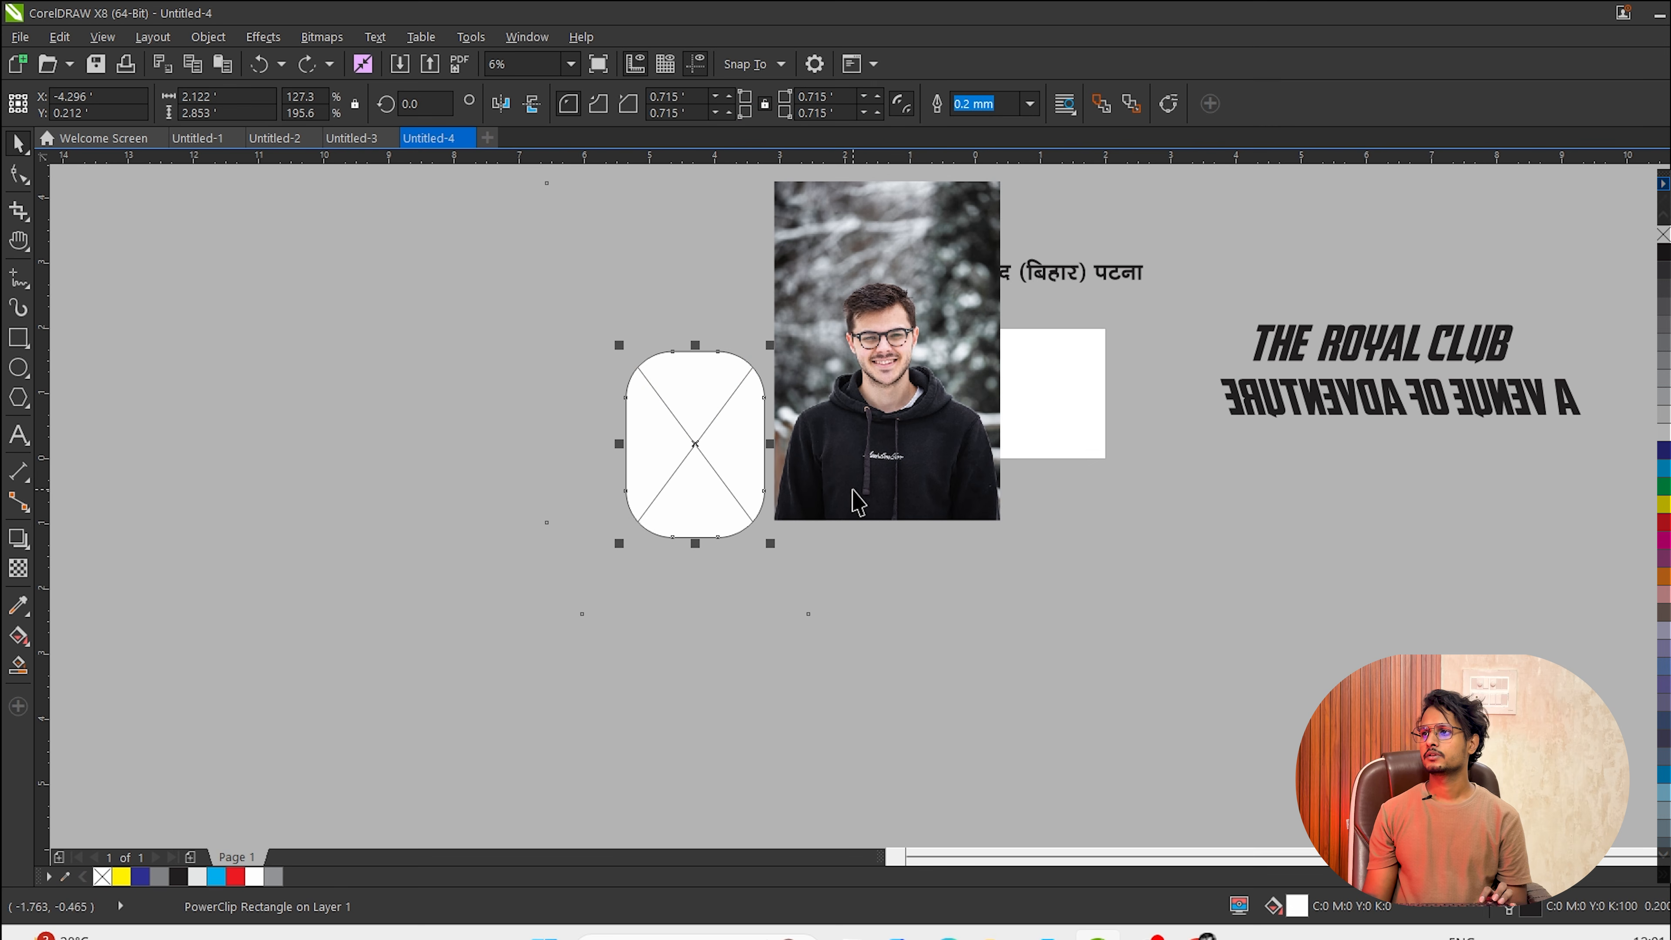
Move the rounded frame farther left of the page and PowerClip the photo into it.
left_click(792, 227)
left_click_drag(772, 178, 622, 609)
left_click(447, 591)
left_click_drag(570, 493, 513, 450)
Scale and position the clipped photo to fill the rounded frame, and finish editing the PowerClip contents.
left_click_drag(575, 579, 585, 592)
left_click_drag(537, 473, 538, 416)
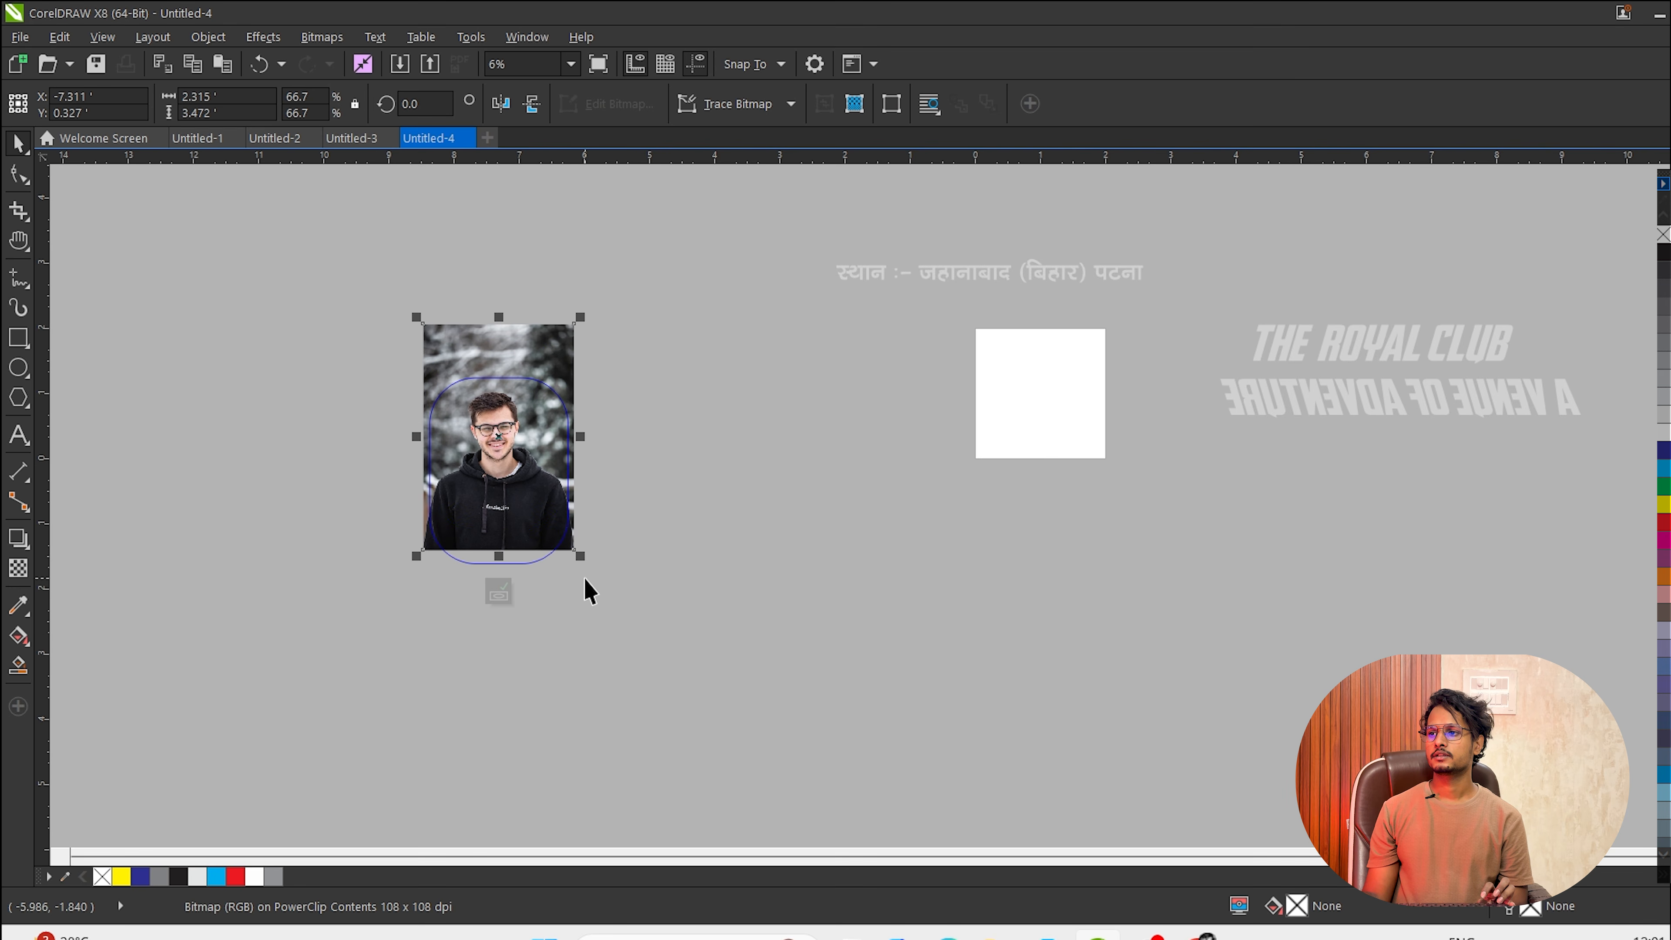
left_click_drag(578, 557, 585, 566)
left_click(520, 596)
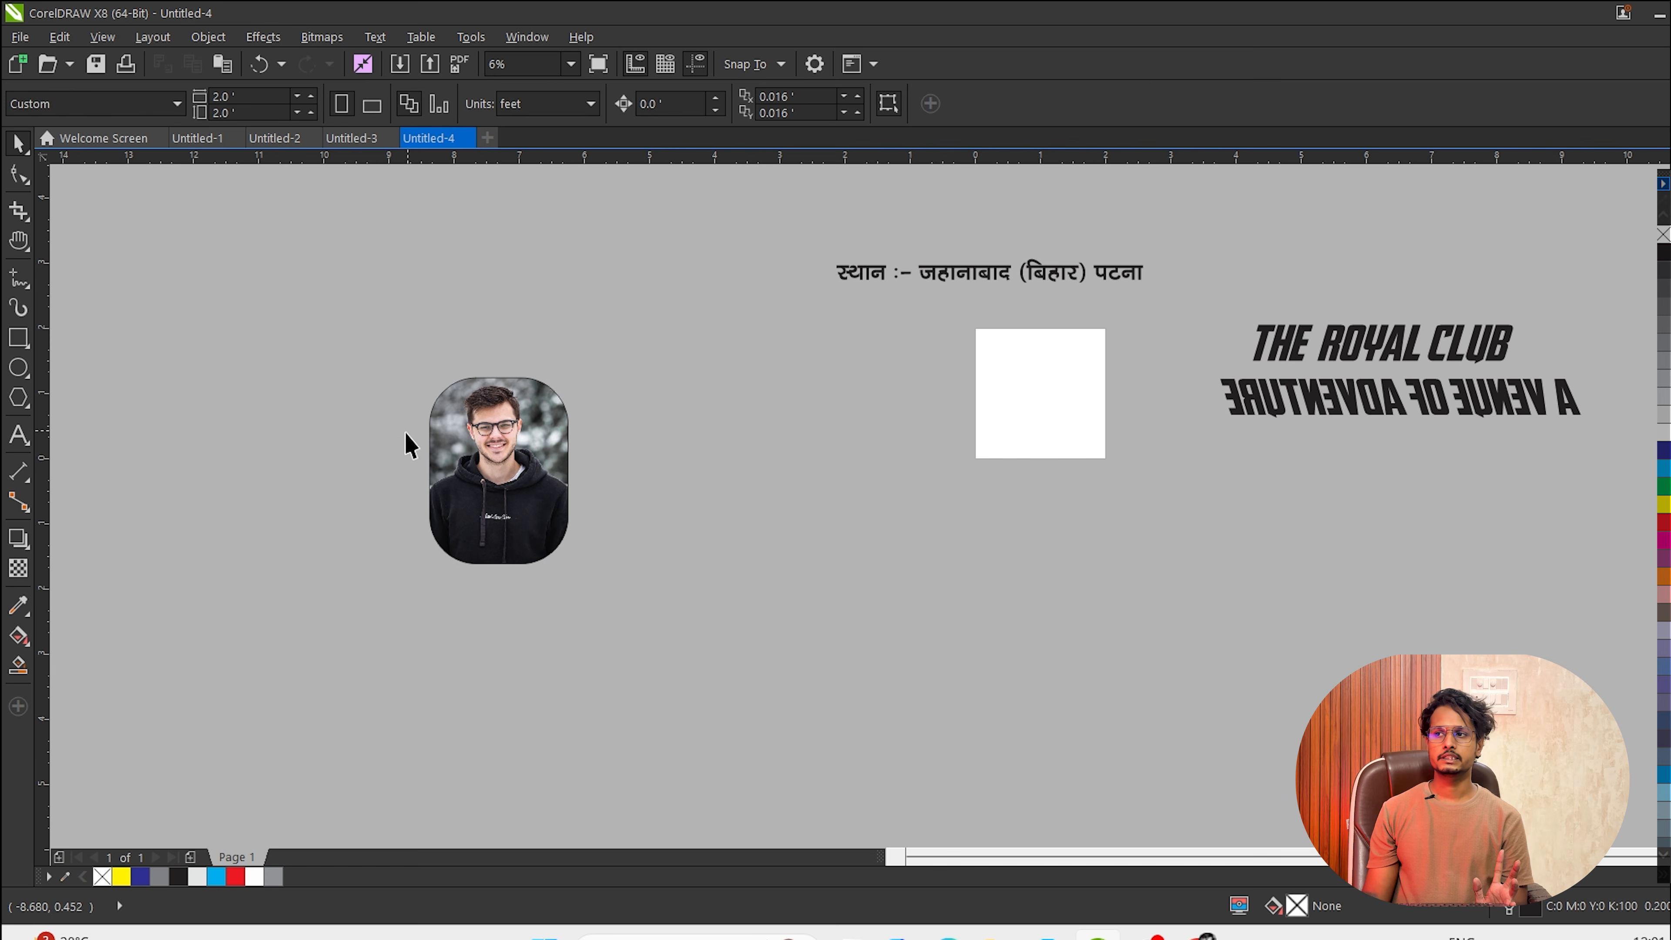
Duplicate the clipped photo frame, placing the copy between the original and the page.
left_click(542, 483)
left_click_drag(542, 483, 839, 469)
right_click(839, 469)
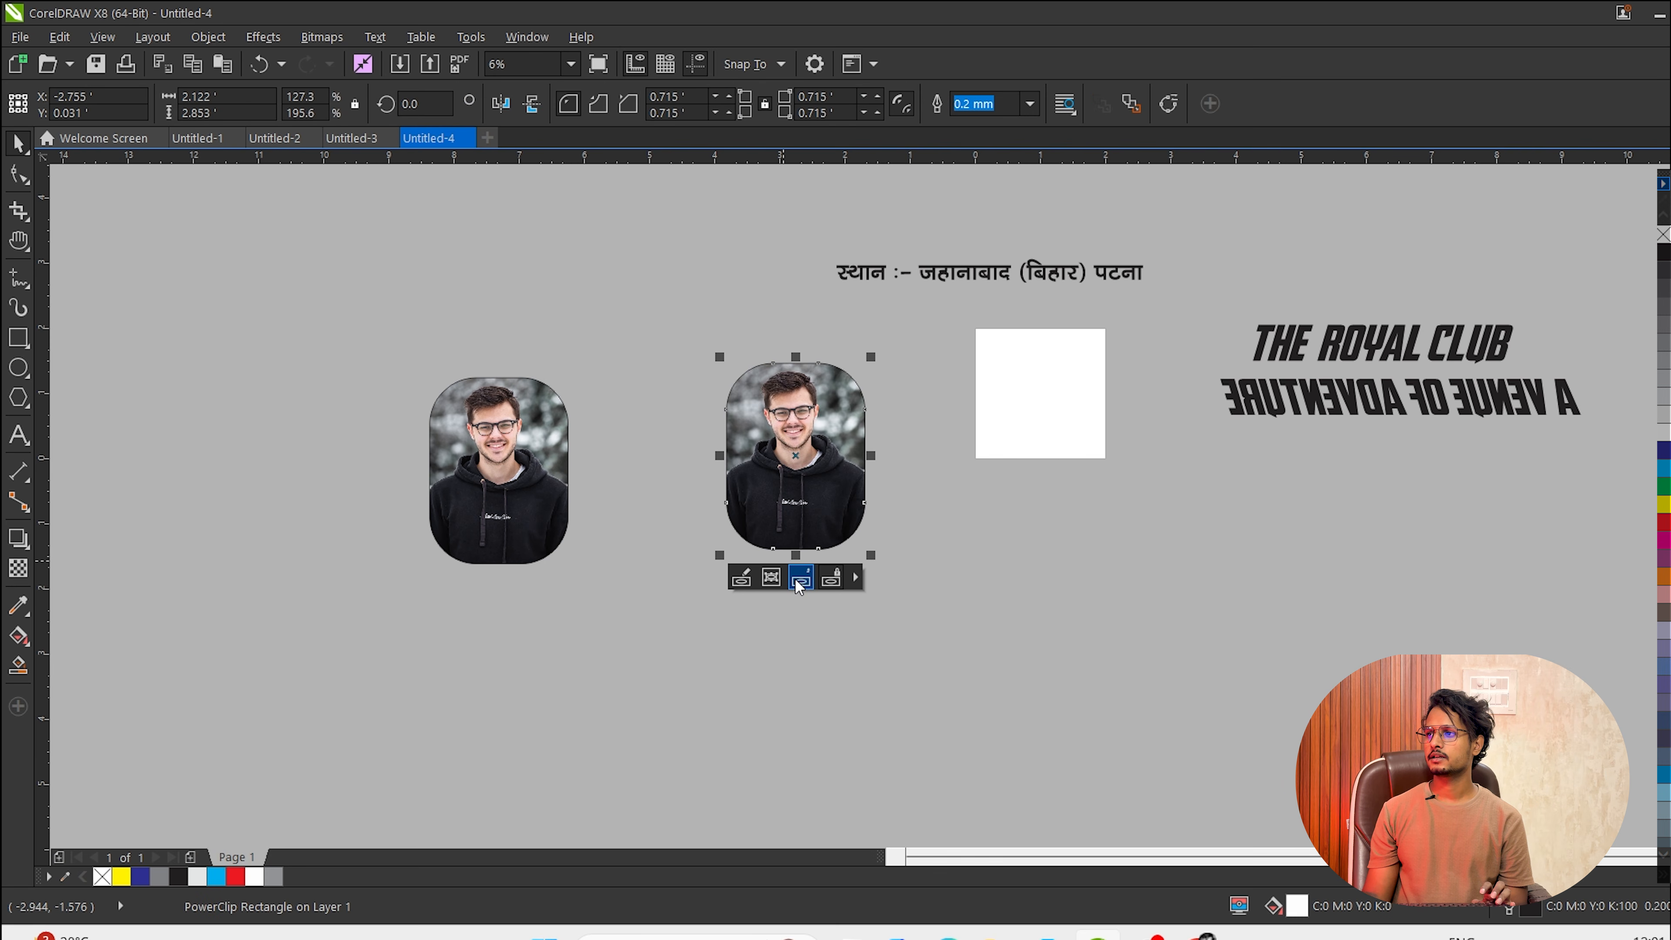
Extract the photo from the duplicate frame, shrink it to about 0.97 by 1.45 feet, and put it back inside.
left_click(799, 578)
left_click(892, 497)
left_click(853, 464)
left_click_drag(888, 289, 847, 387)
left_click_drag(783, 462, 785, 475)
key("Escape")
Extract the small photo from the duplicate frame, enlarge it to nearly the frame's size, and PowerClip it back in.
left_click(841, 465)
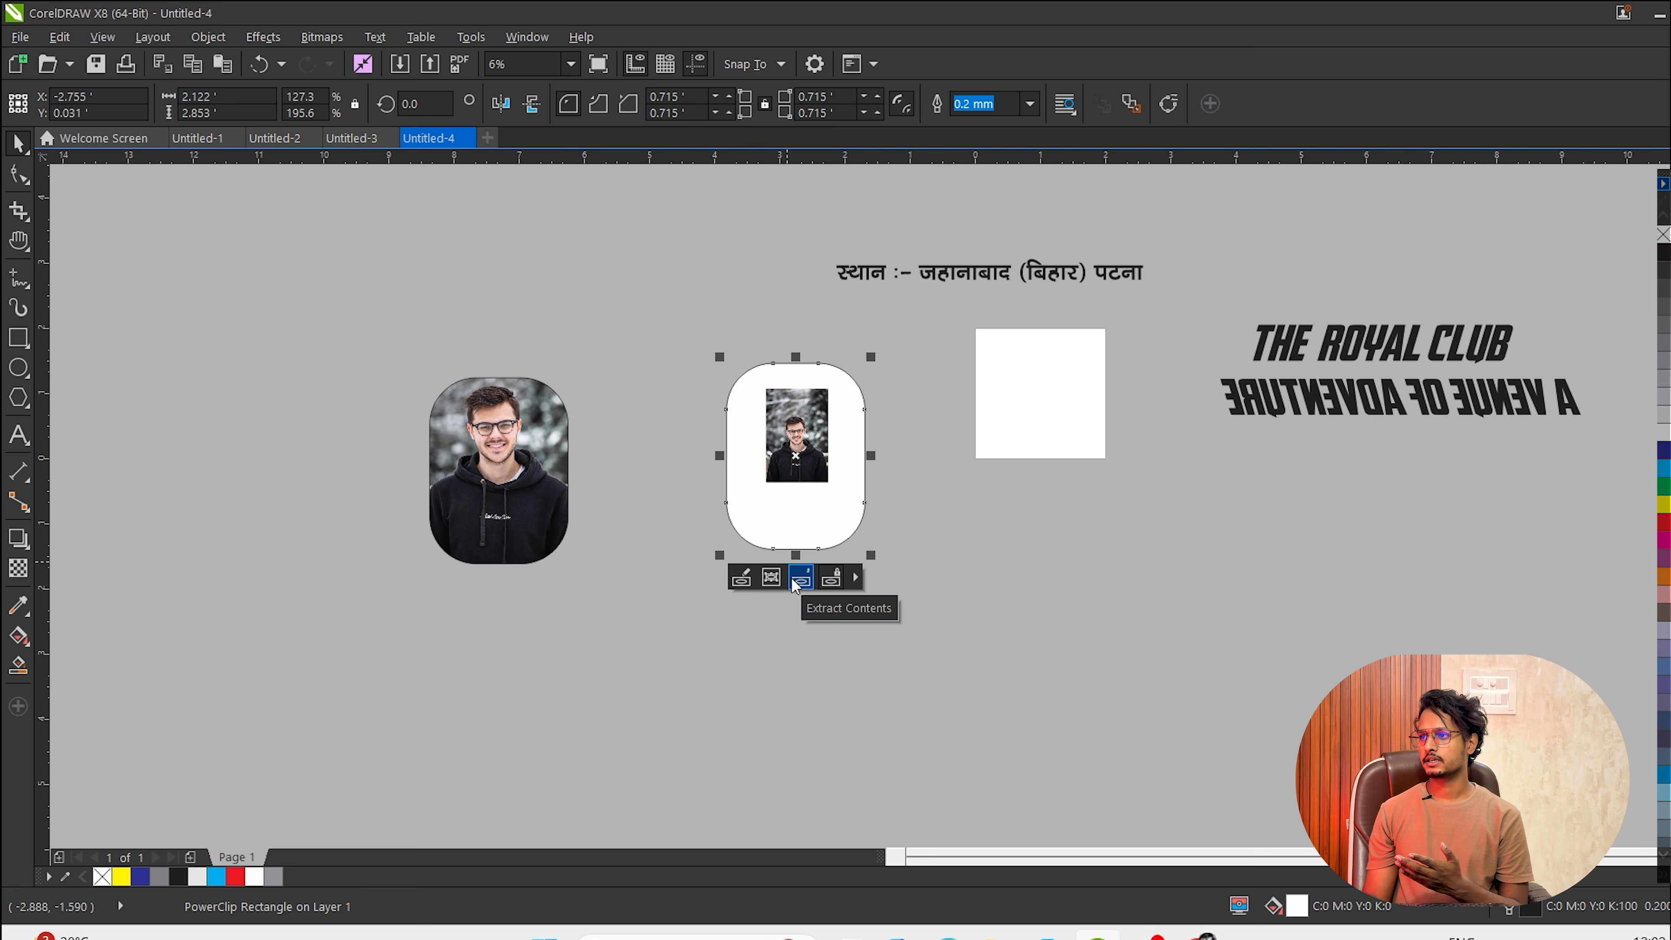
left_click(796, 583)
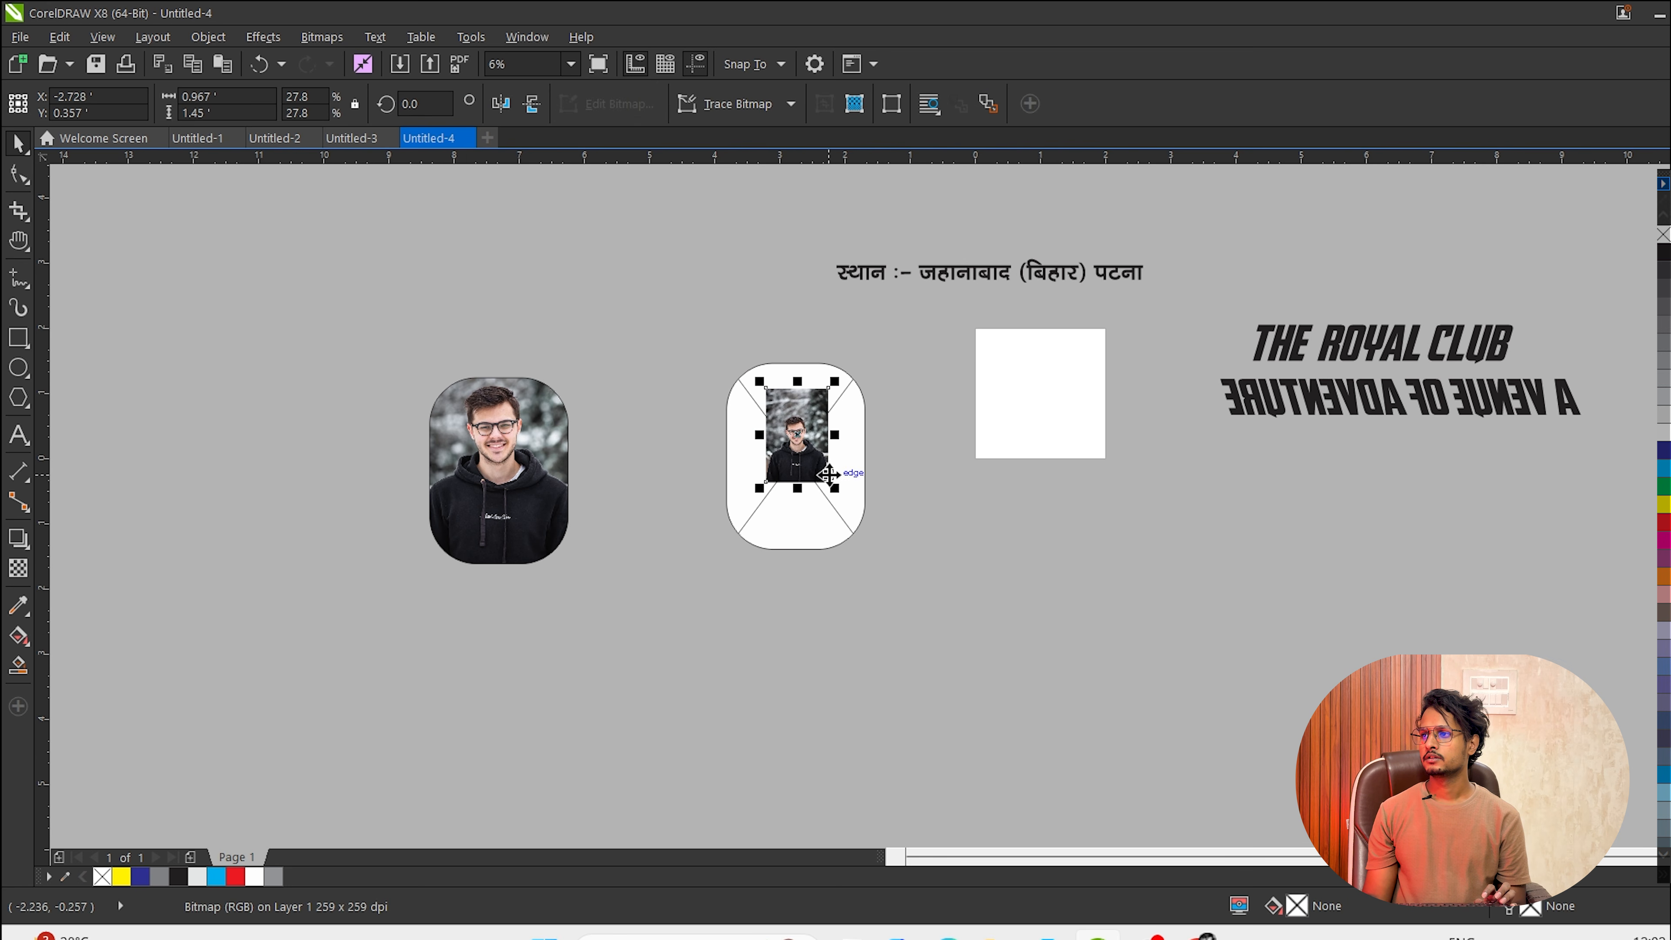
left_click_drag(835, 489, 895, 578)
left_click_drag(836, 457, 794, 441)
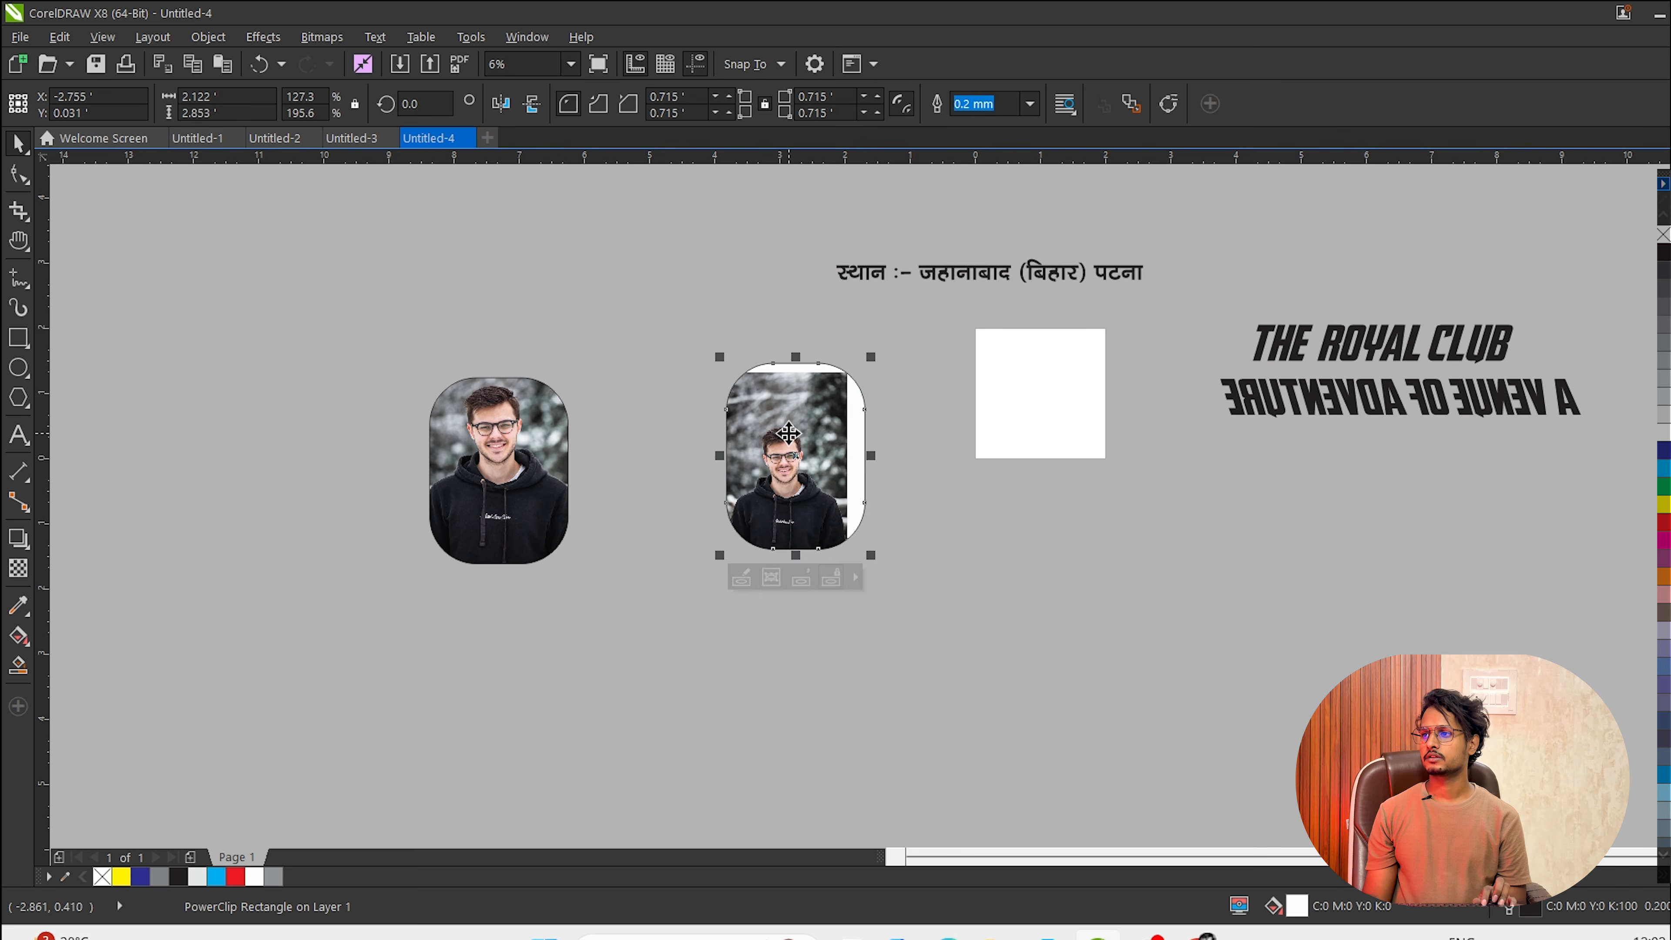
Undo the enlargement of the photo inside the duplicate frame.
key("ctrl+z")
key("ctrl+z")
key("ctrl+z")
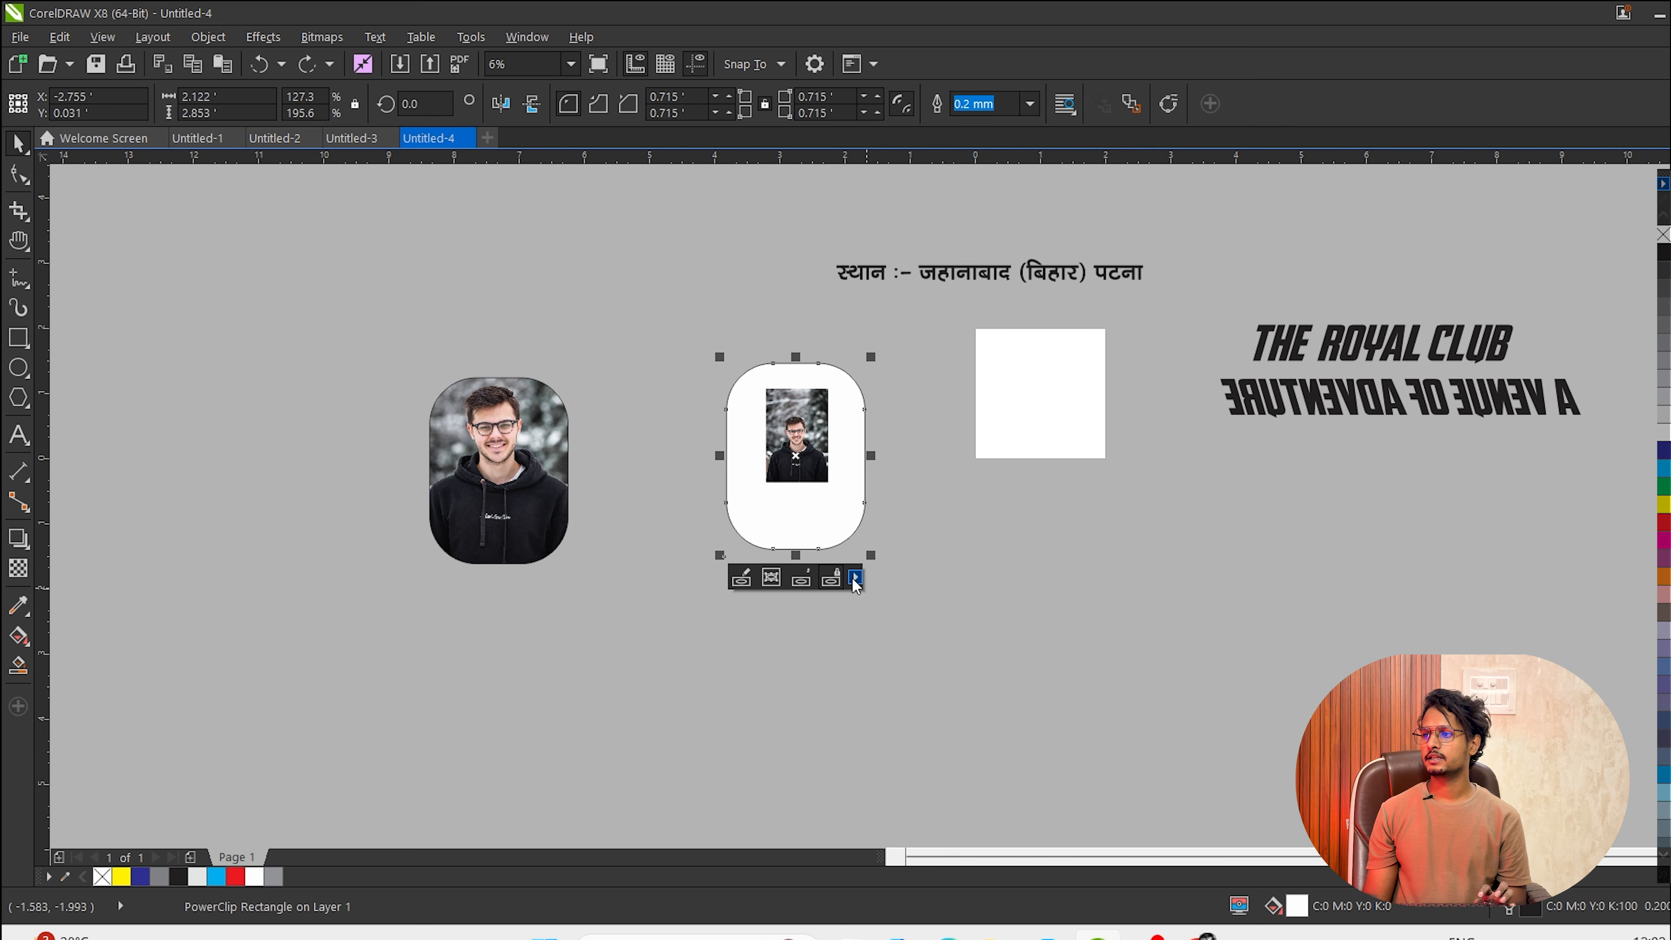
Try Fill Frame Proportionally on the small photo in the duplicate frame, and undo the fill.
left_click(855, 578)
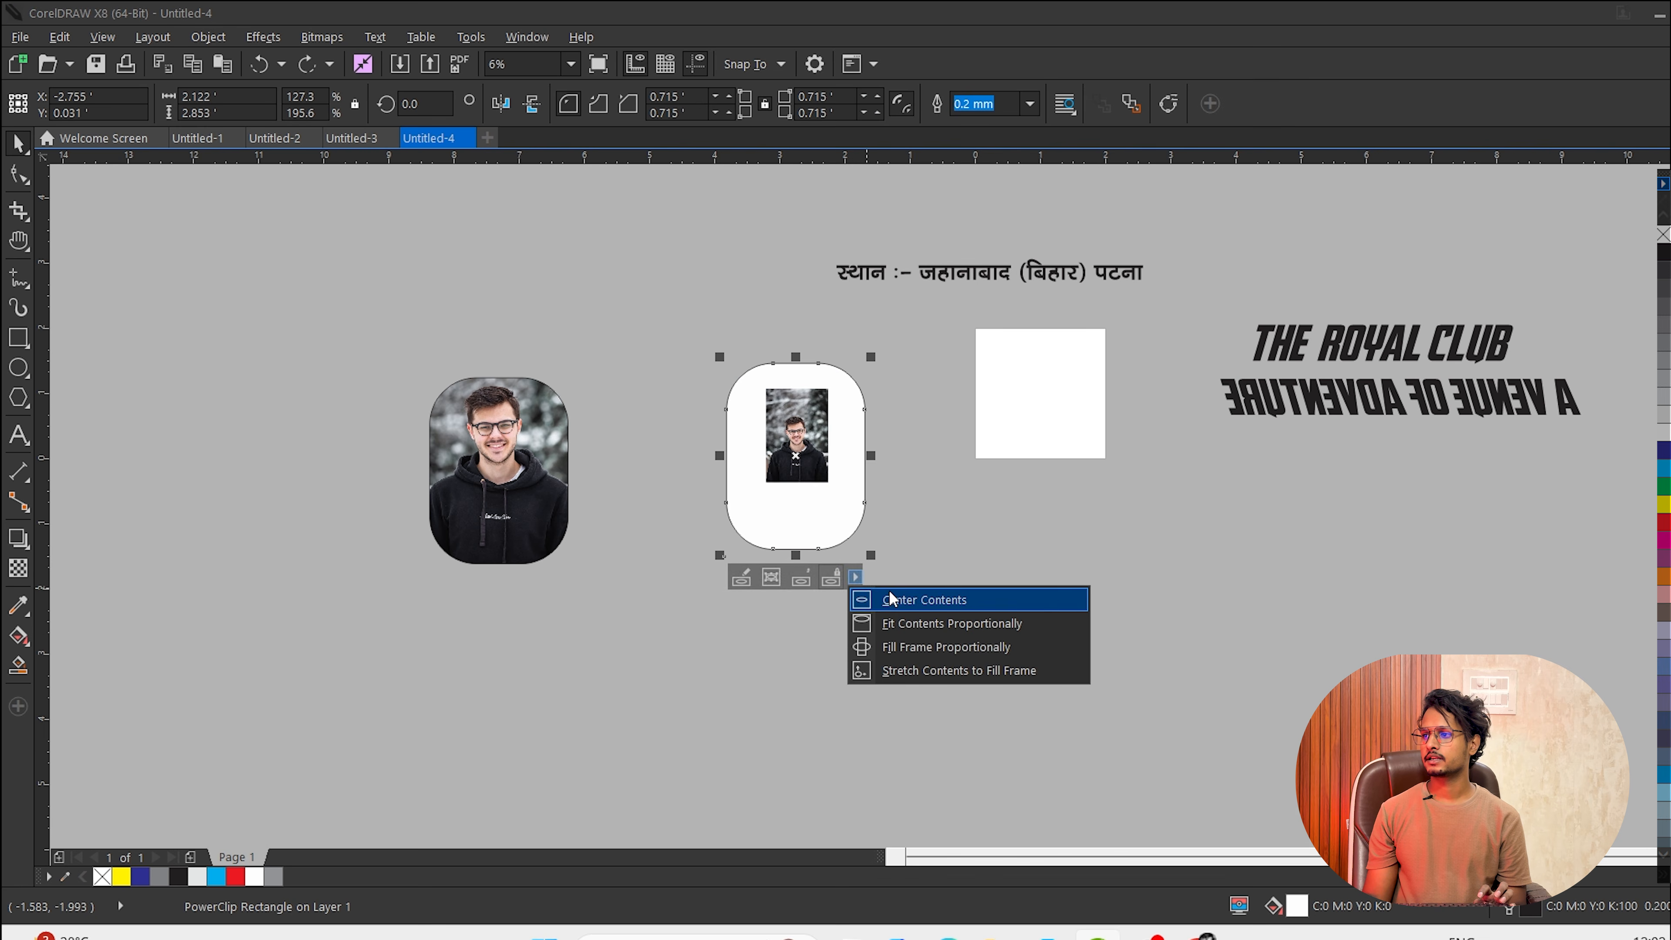
left_click(939, 648)
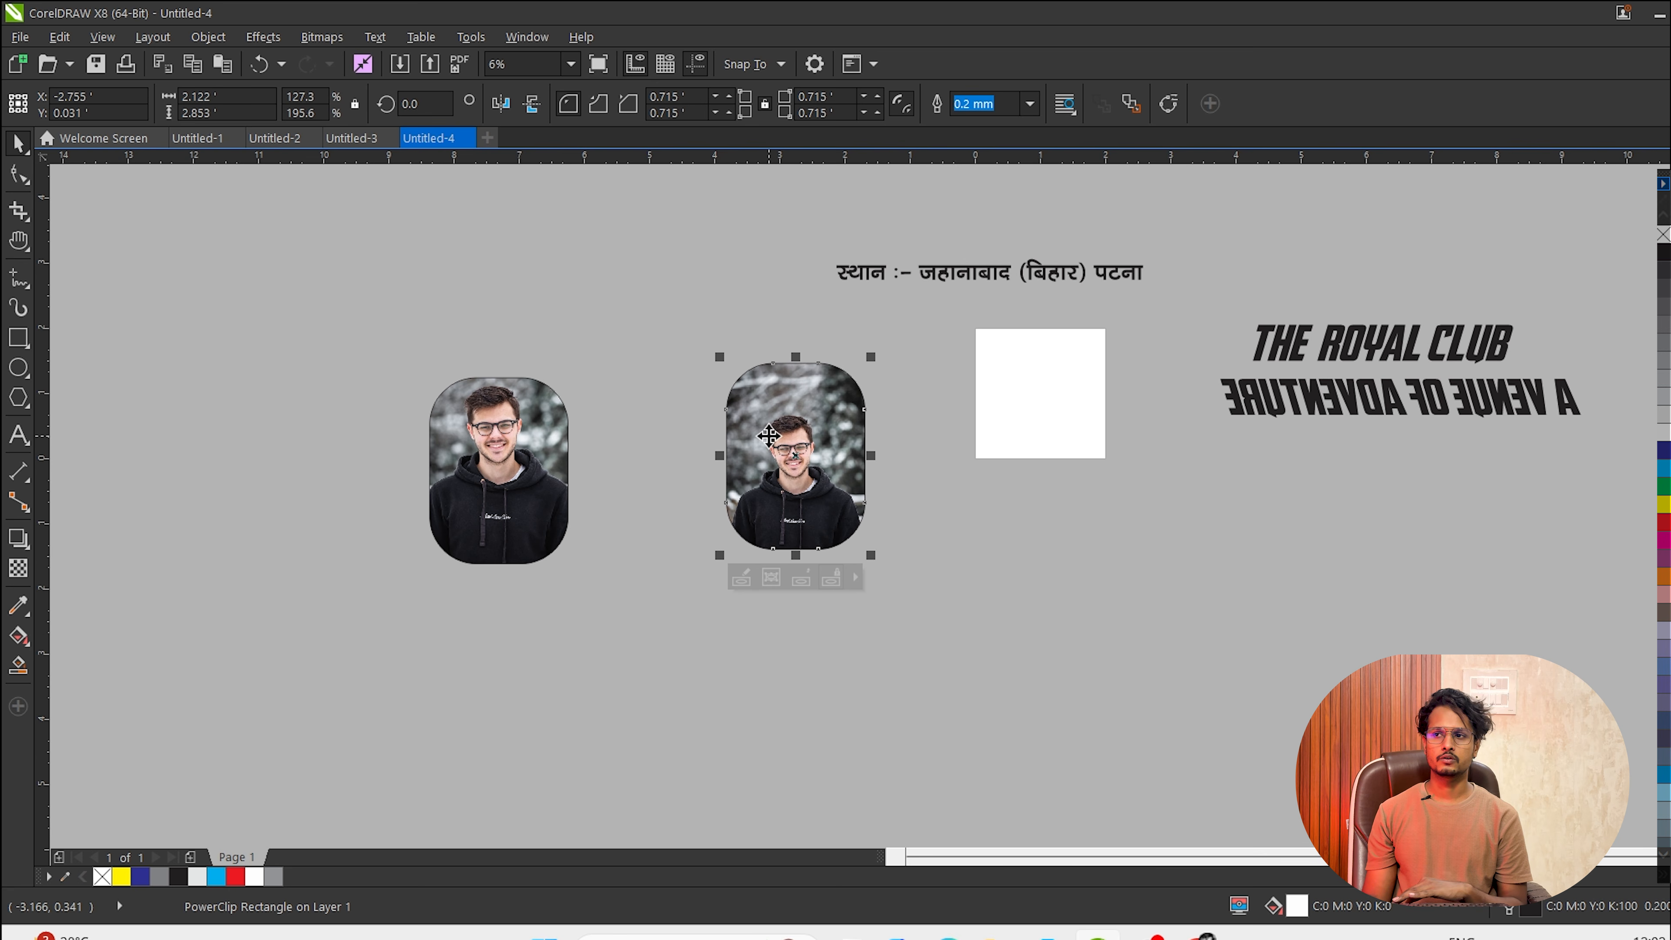
left_click(886, 536)
key("ctrl+z")
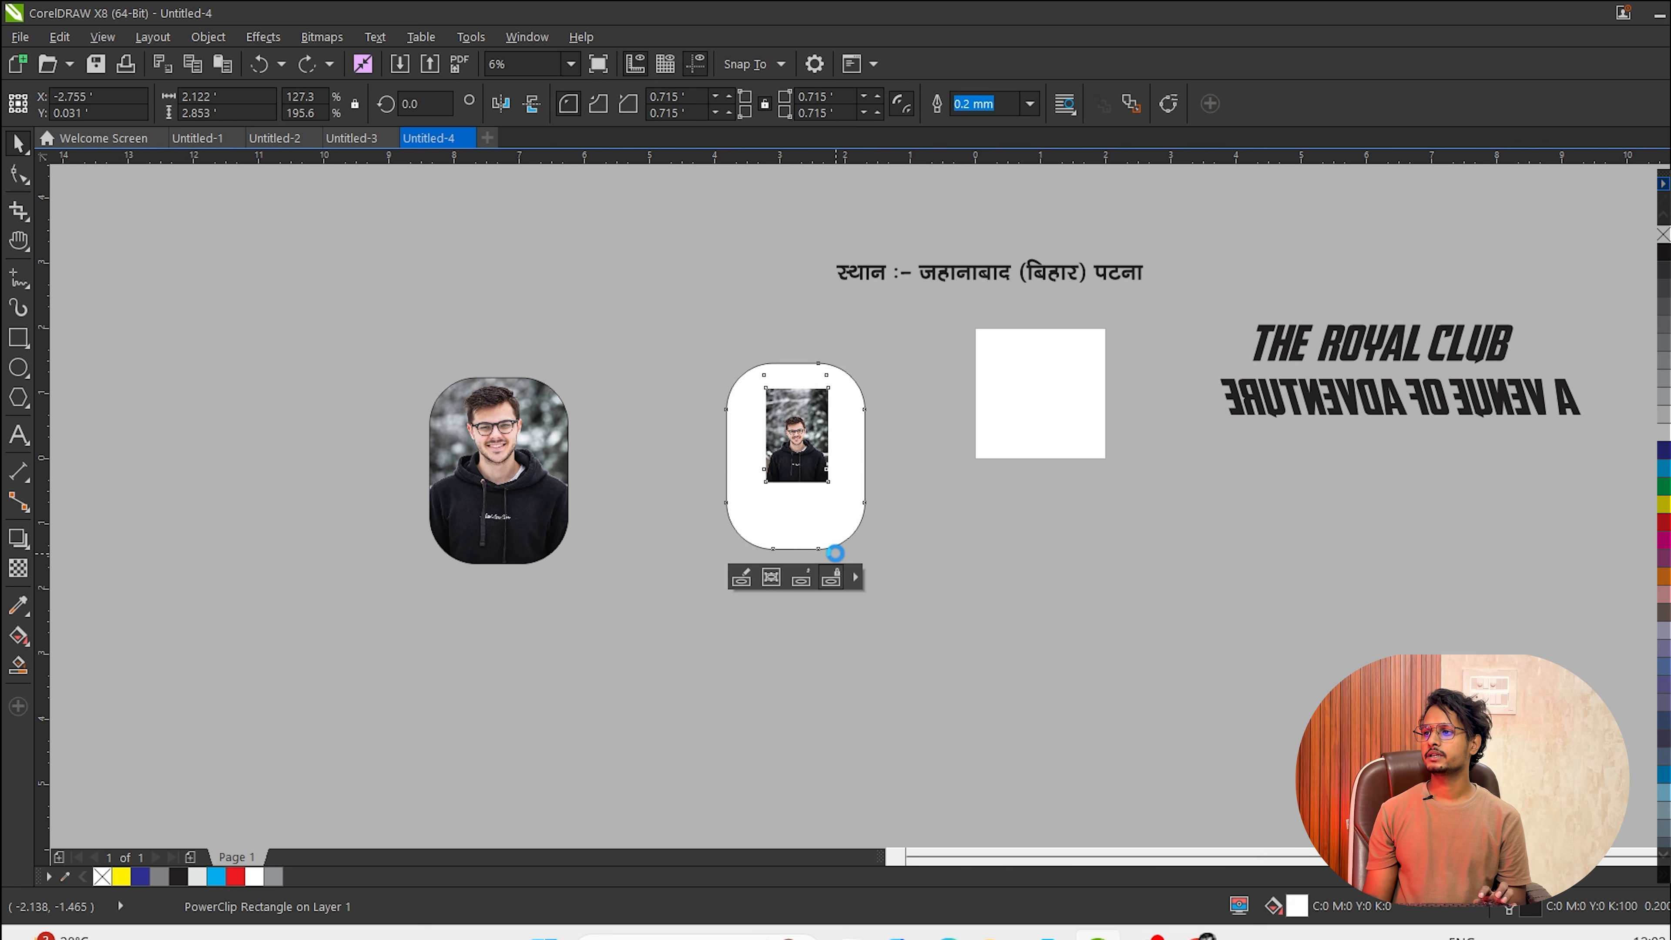
Try scaling the duplicate frame's small photo again with Fill Frame Proportionally, and revert it.
left_click(854, 577)
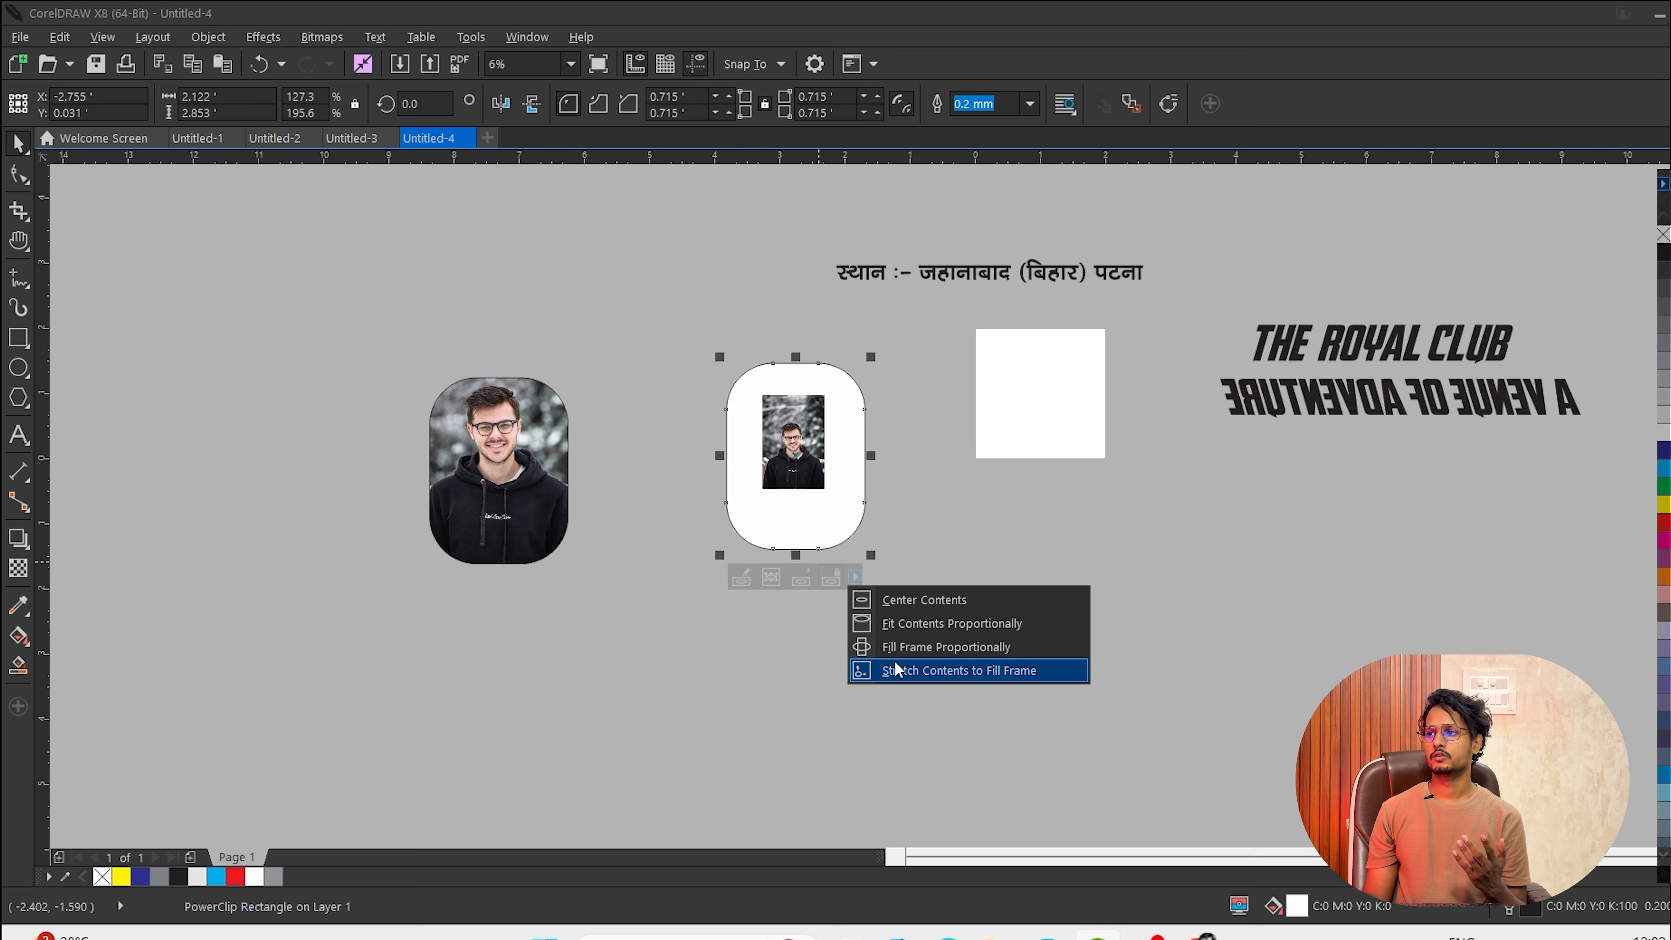
left_click(903, 647)
left_click(992, 564)
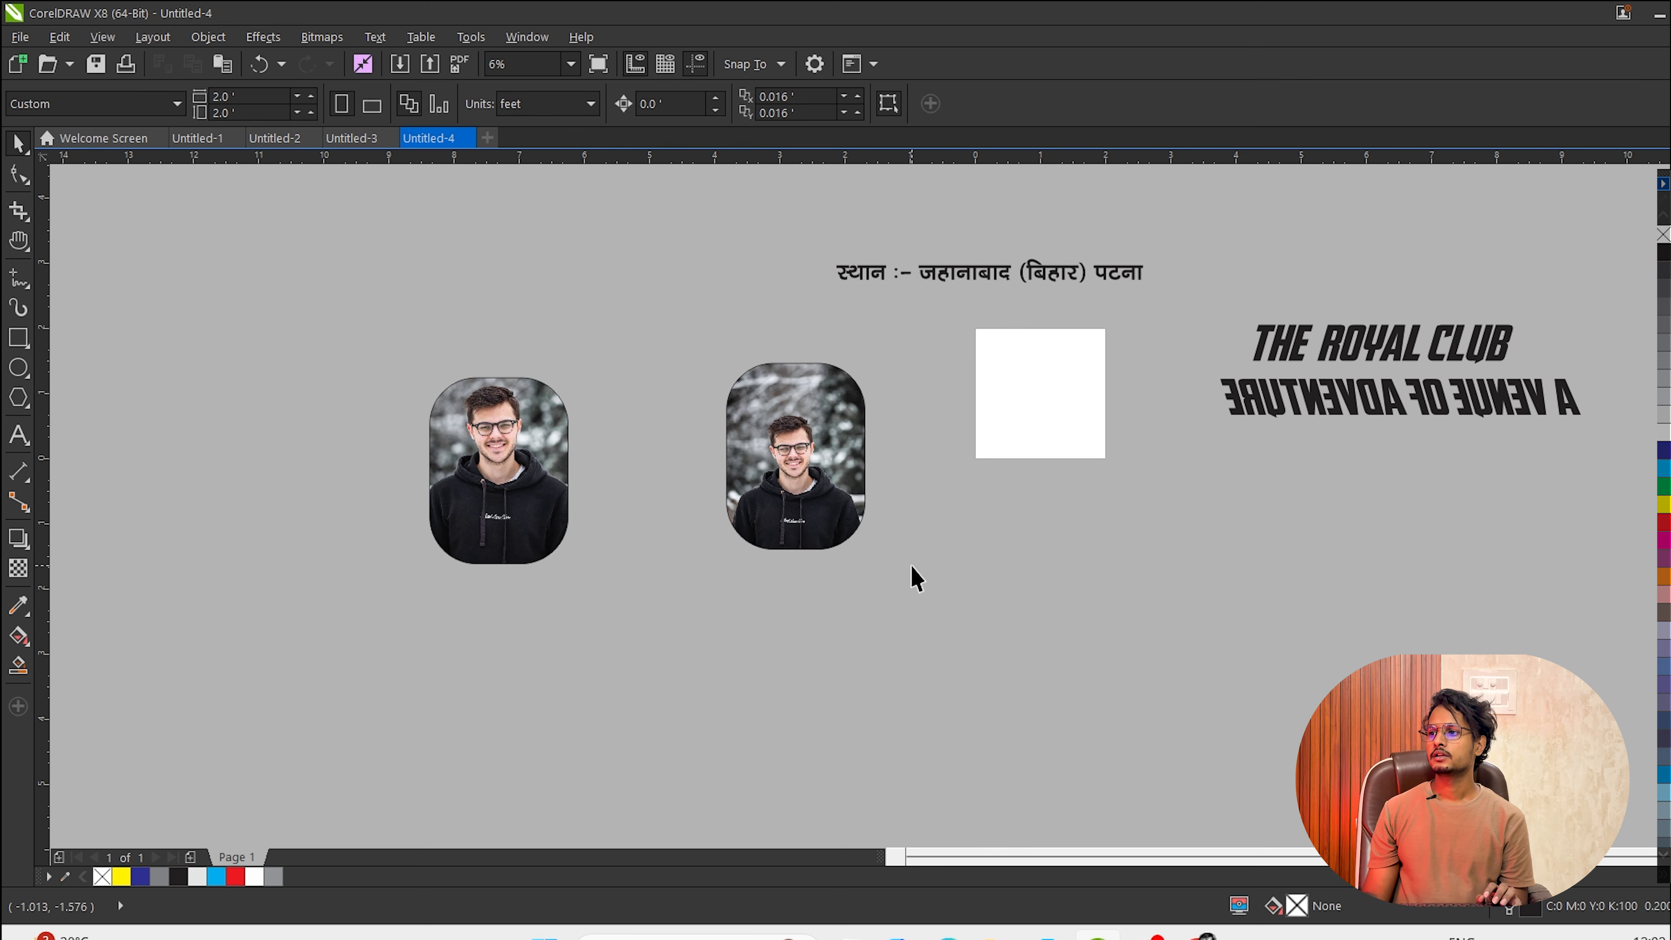
left_click(859, 504)
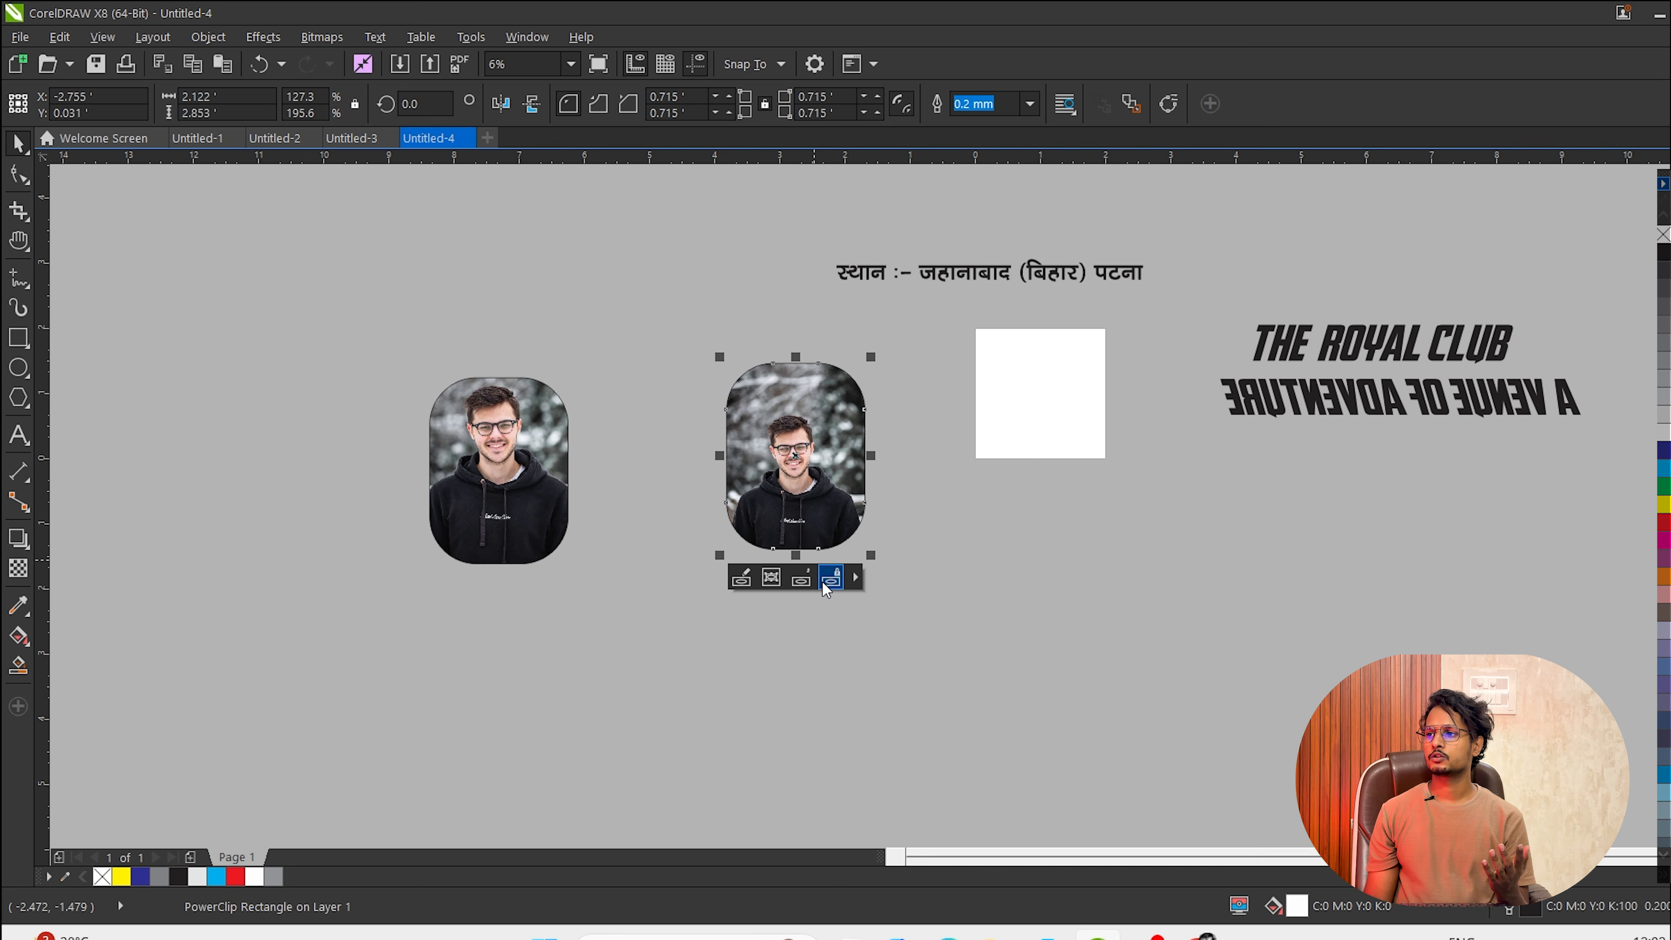
left_click(855, 578)
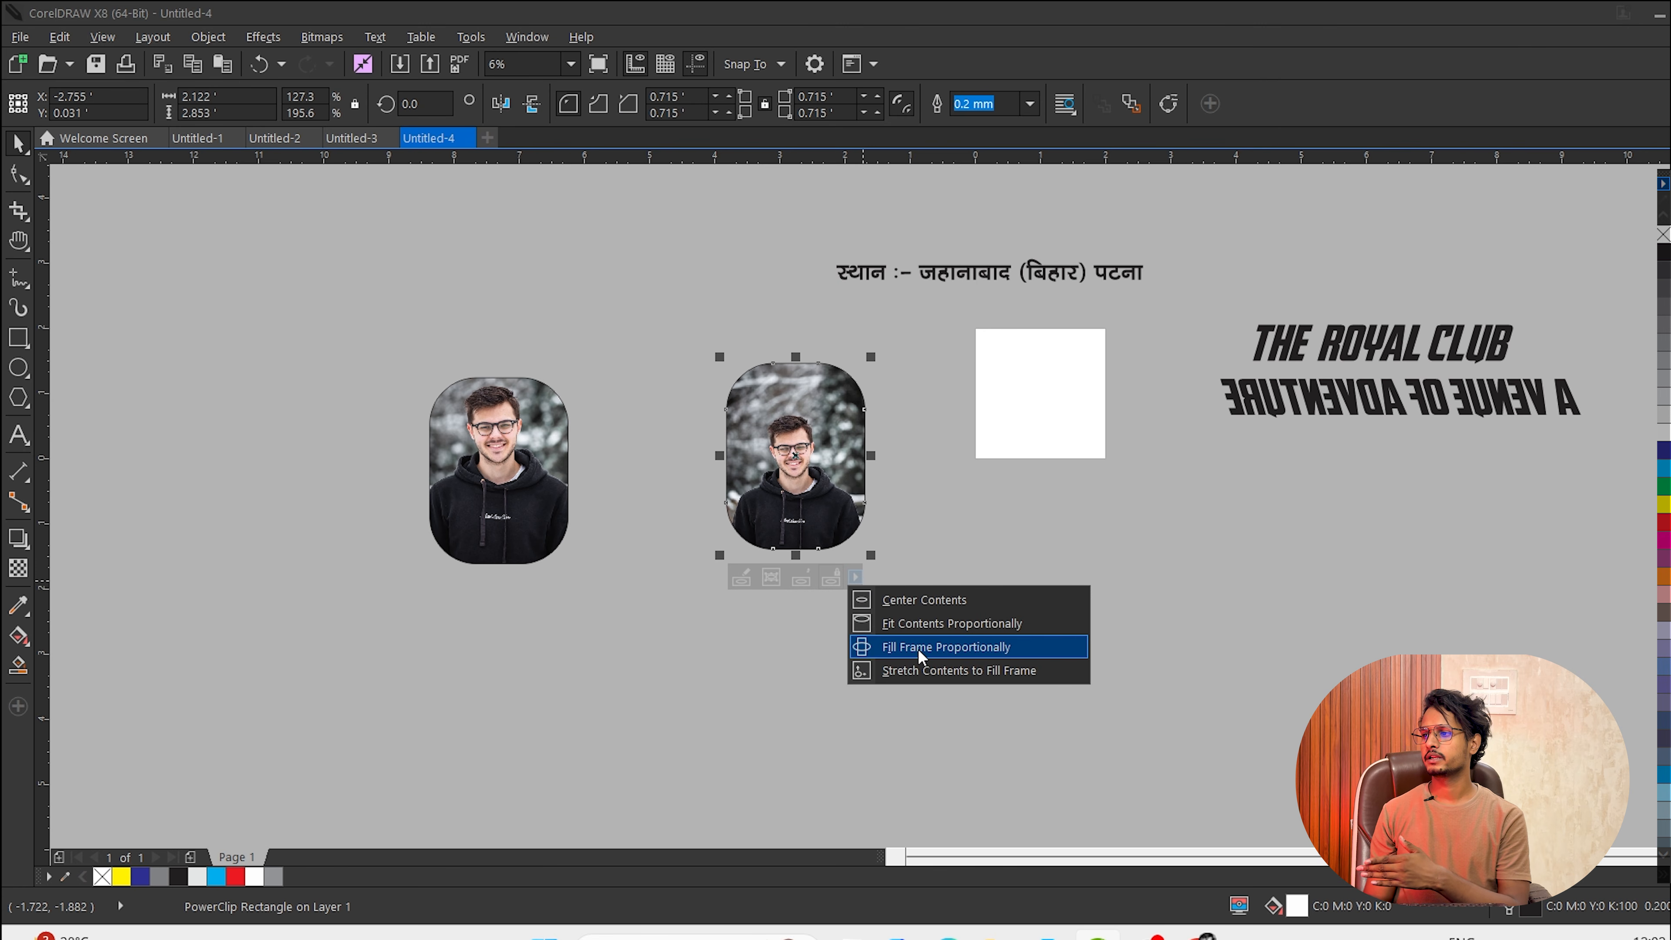
left_click(929, 654)
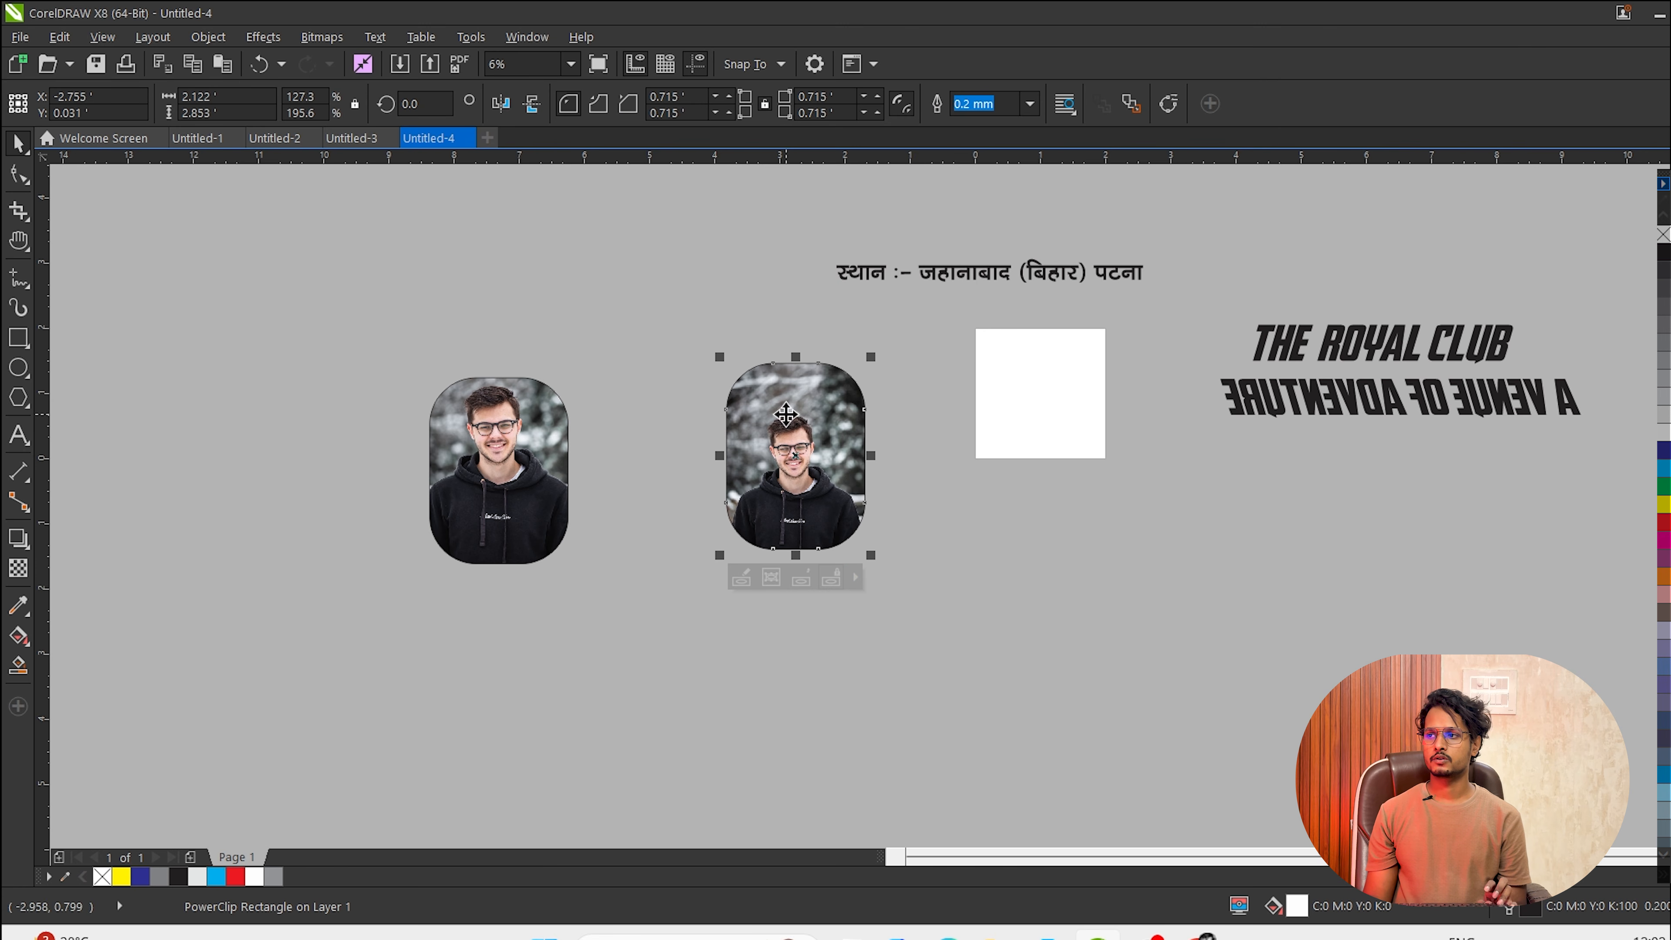
left_click(912, 447)
key("ctrl+z")
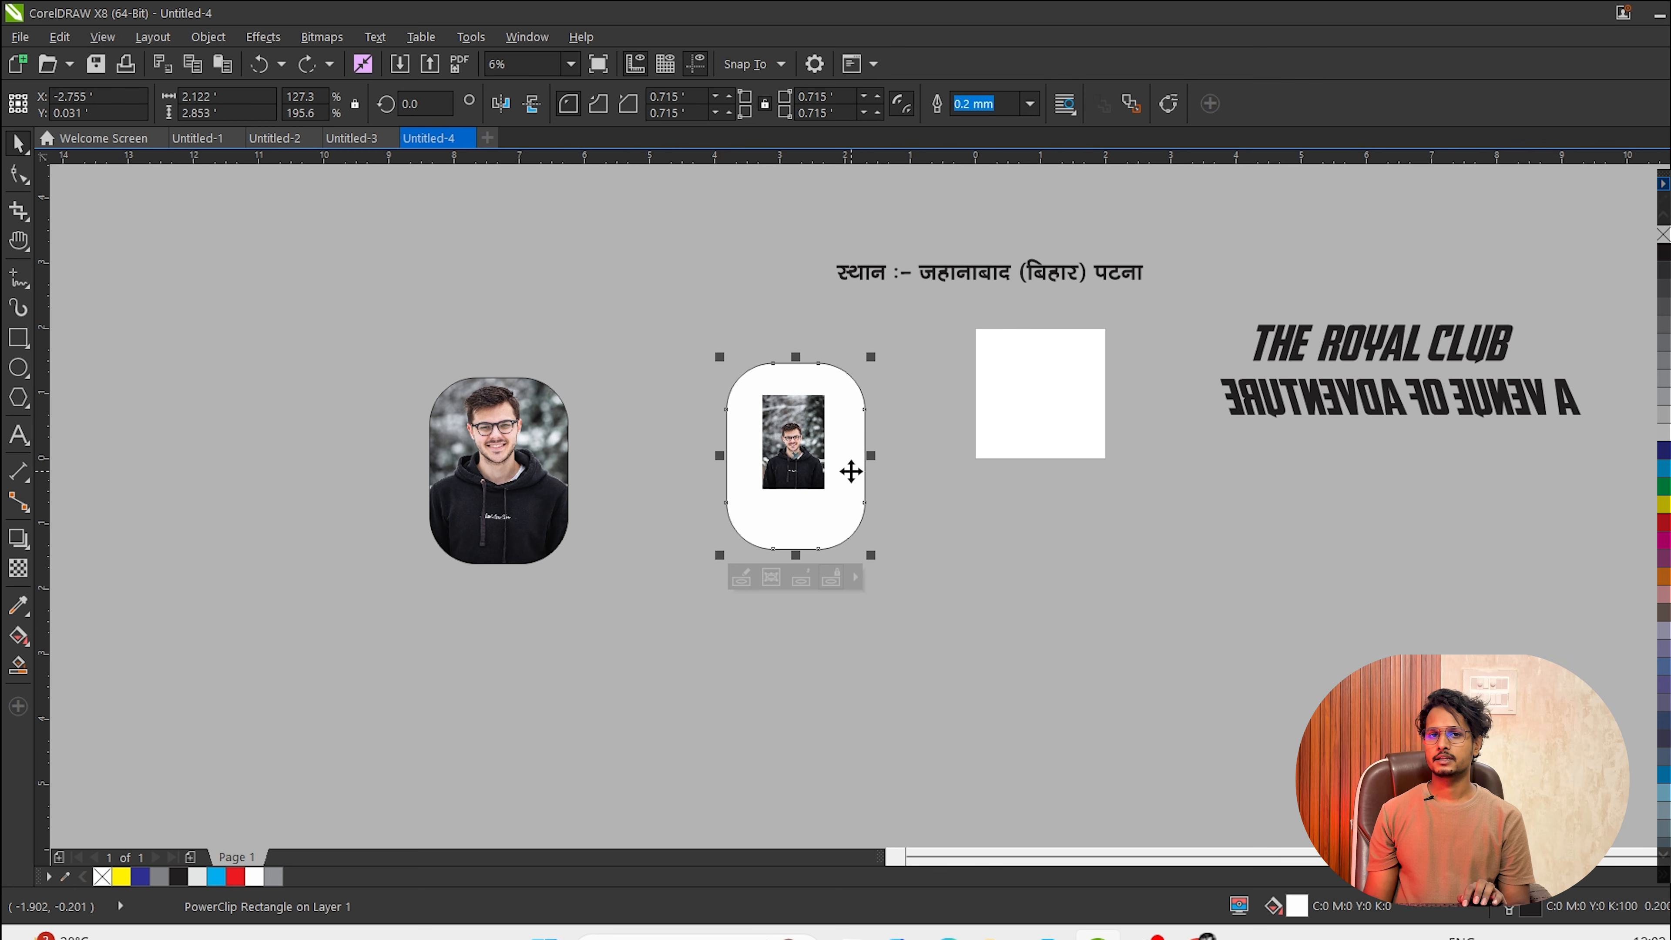
Shift the duplicate frame slightly down, and find the Fill Frame Proportionally command in the command customization options.
left_click_drag(832, 451, 823, 493)
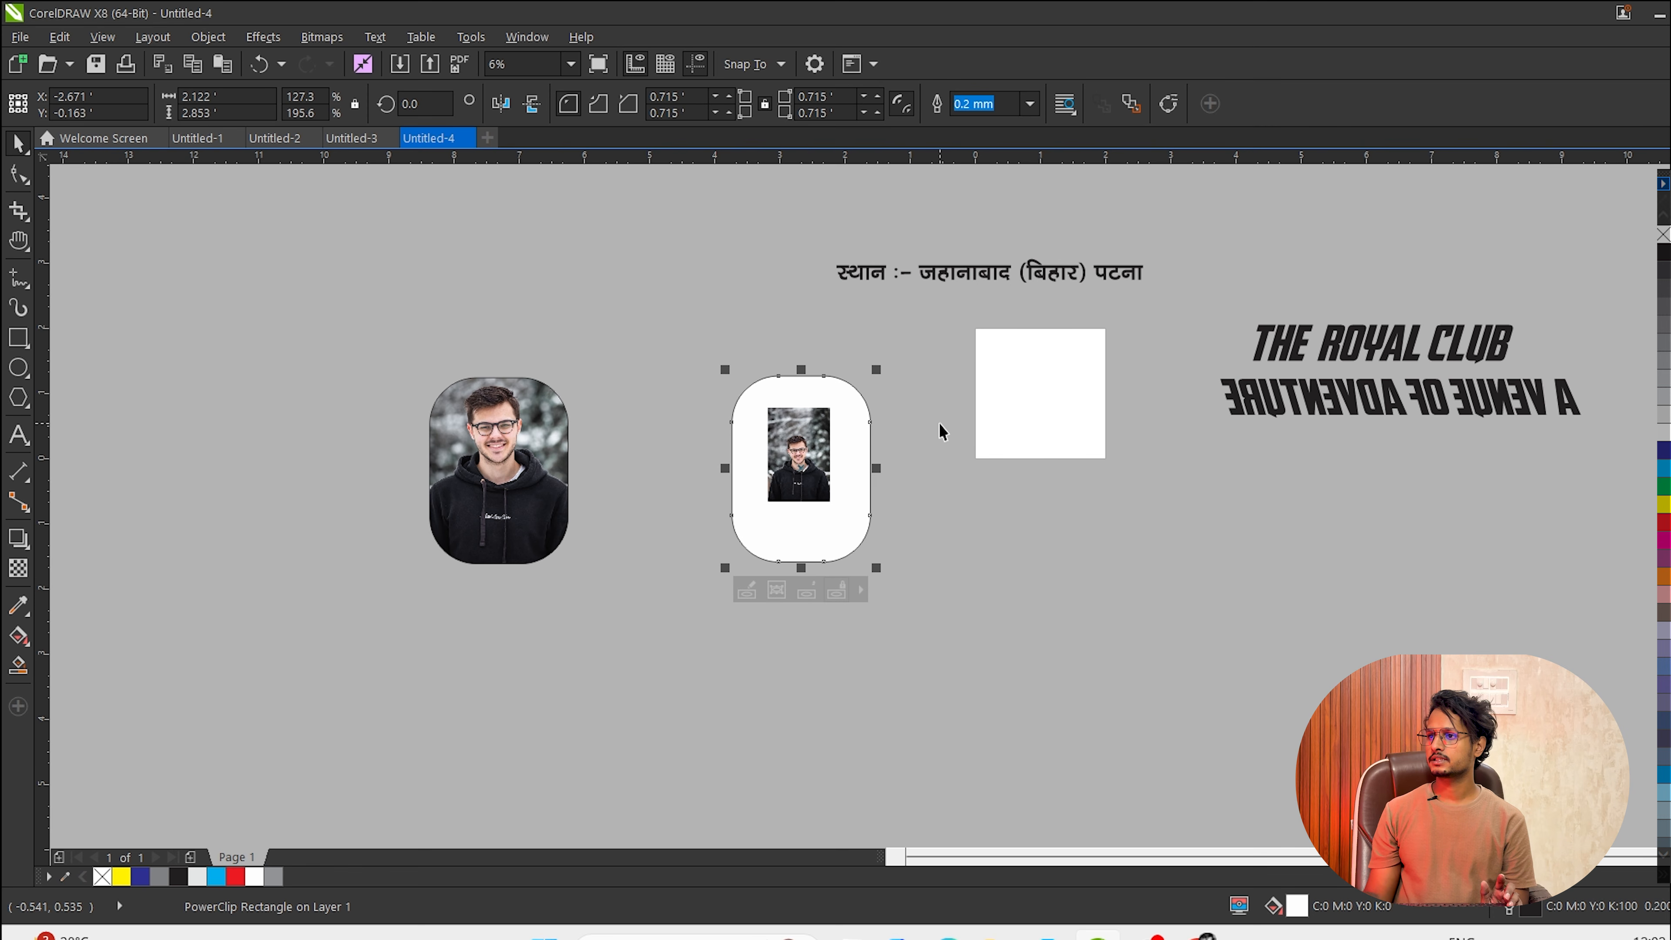
key("ctrl+j")
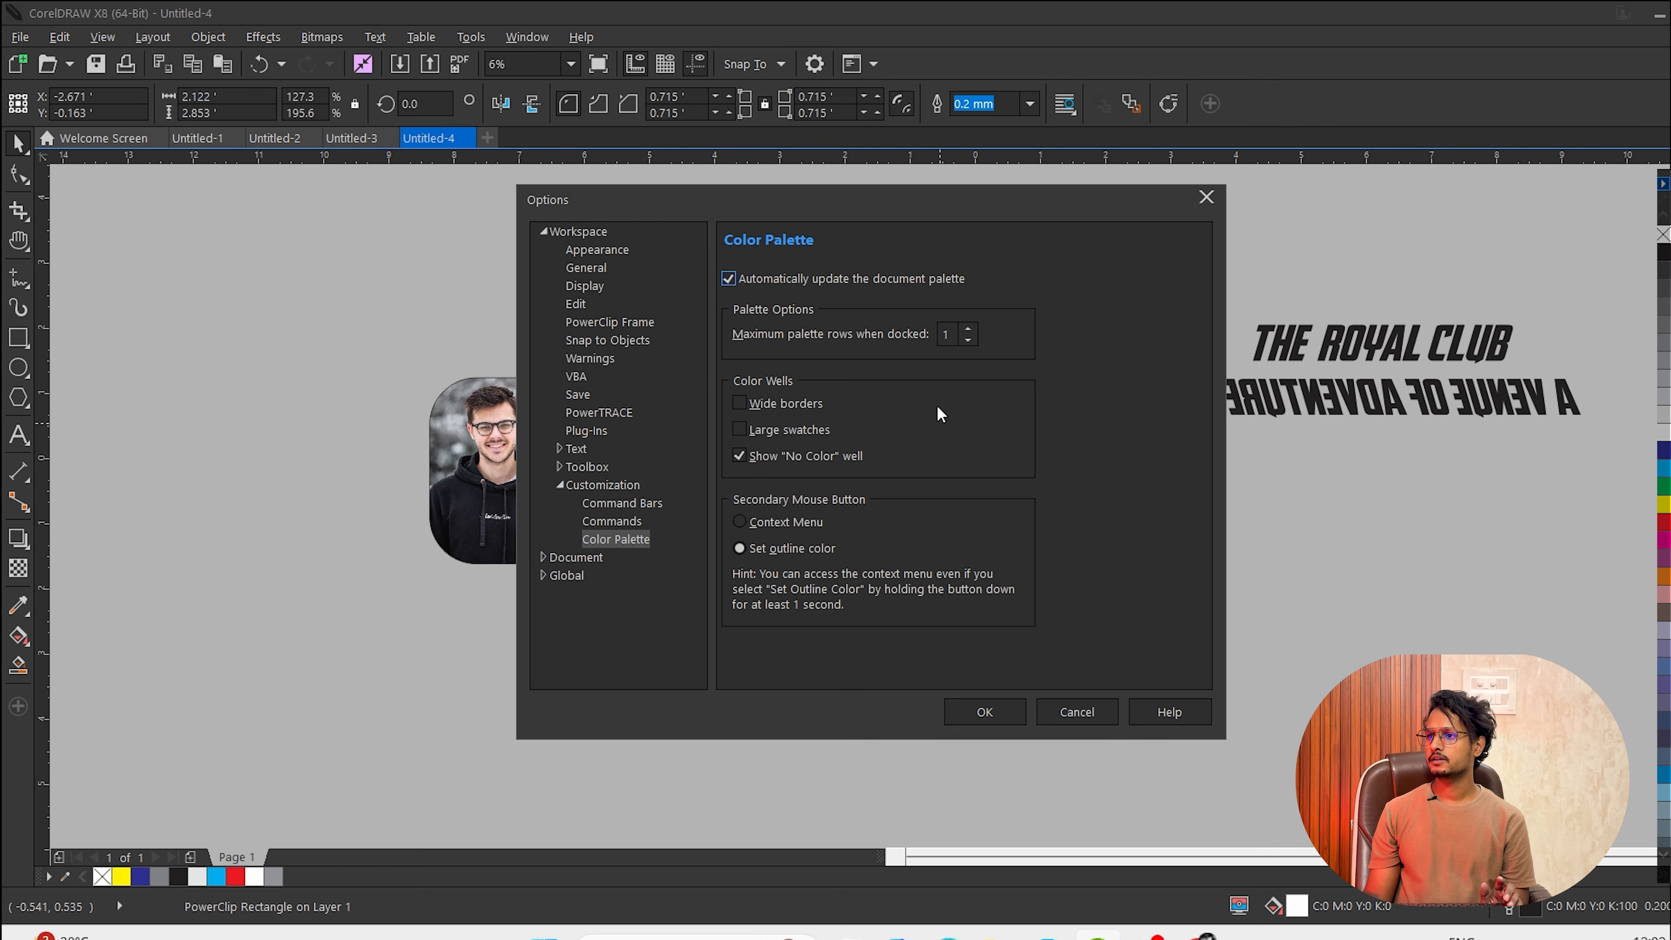
left_click(617, 519)
left_click(886, 276)
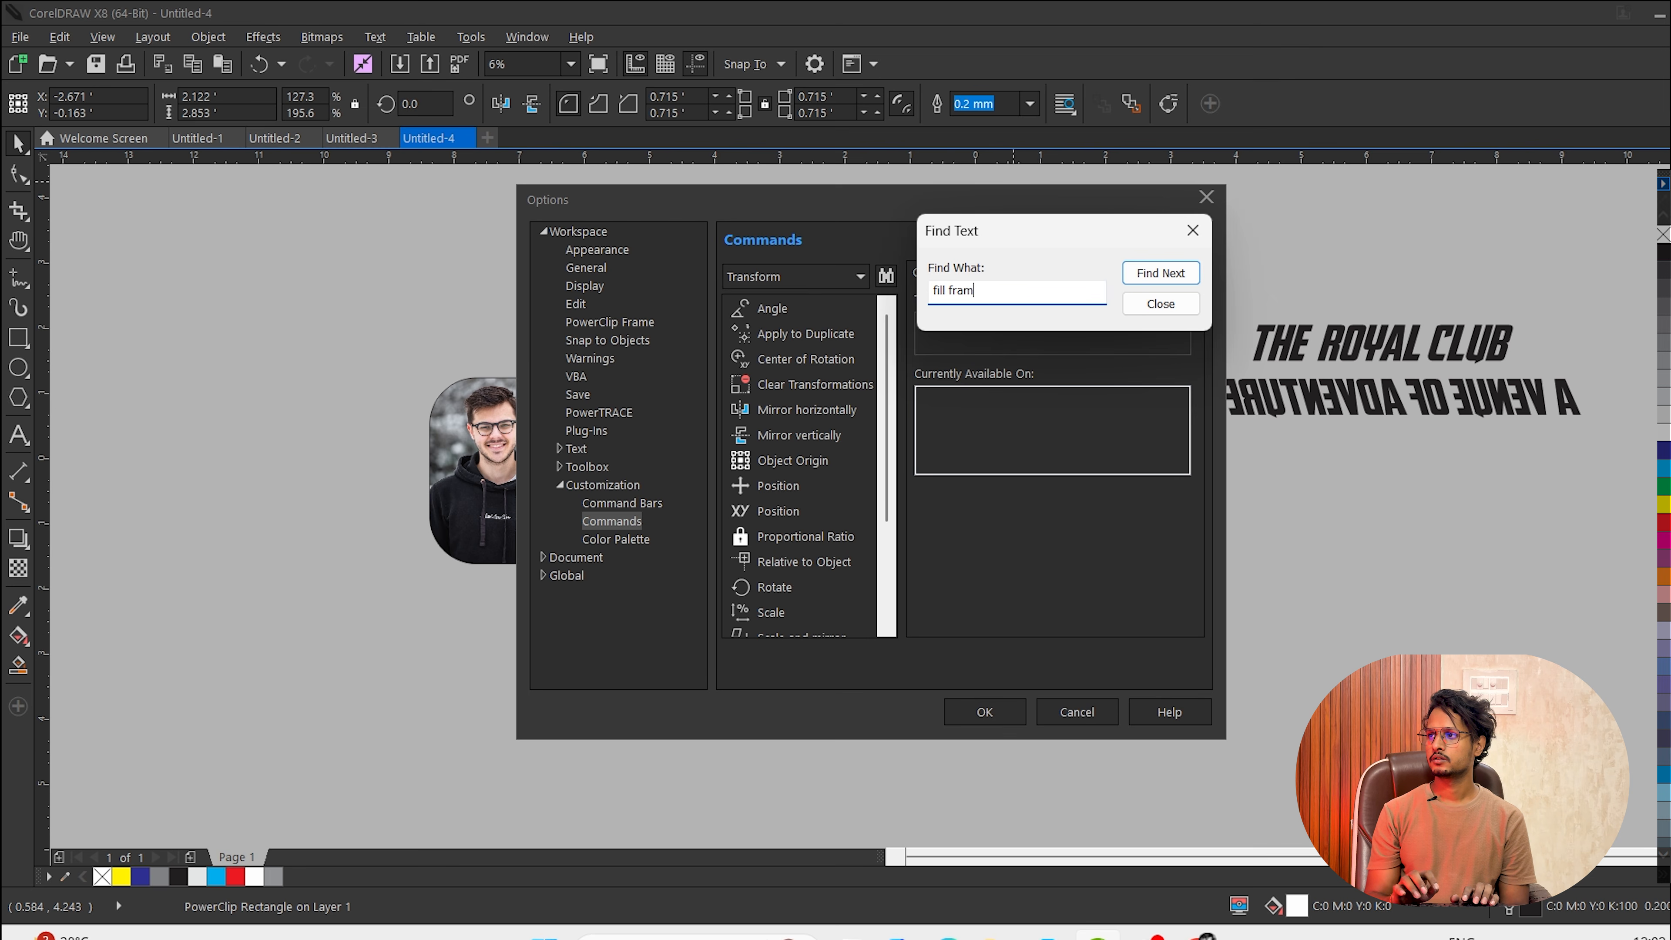
type("fill frame pr")
key("Return")
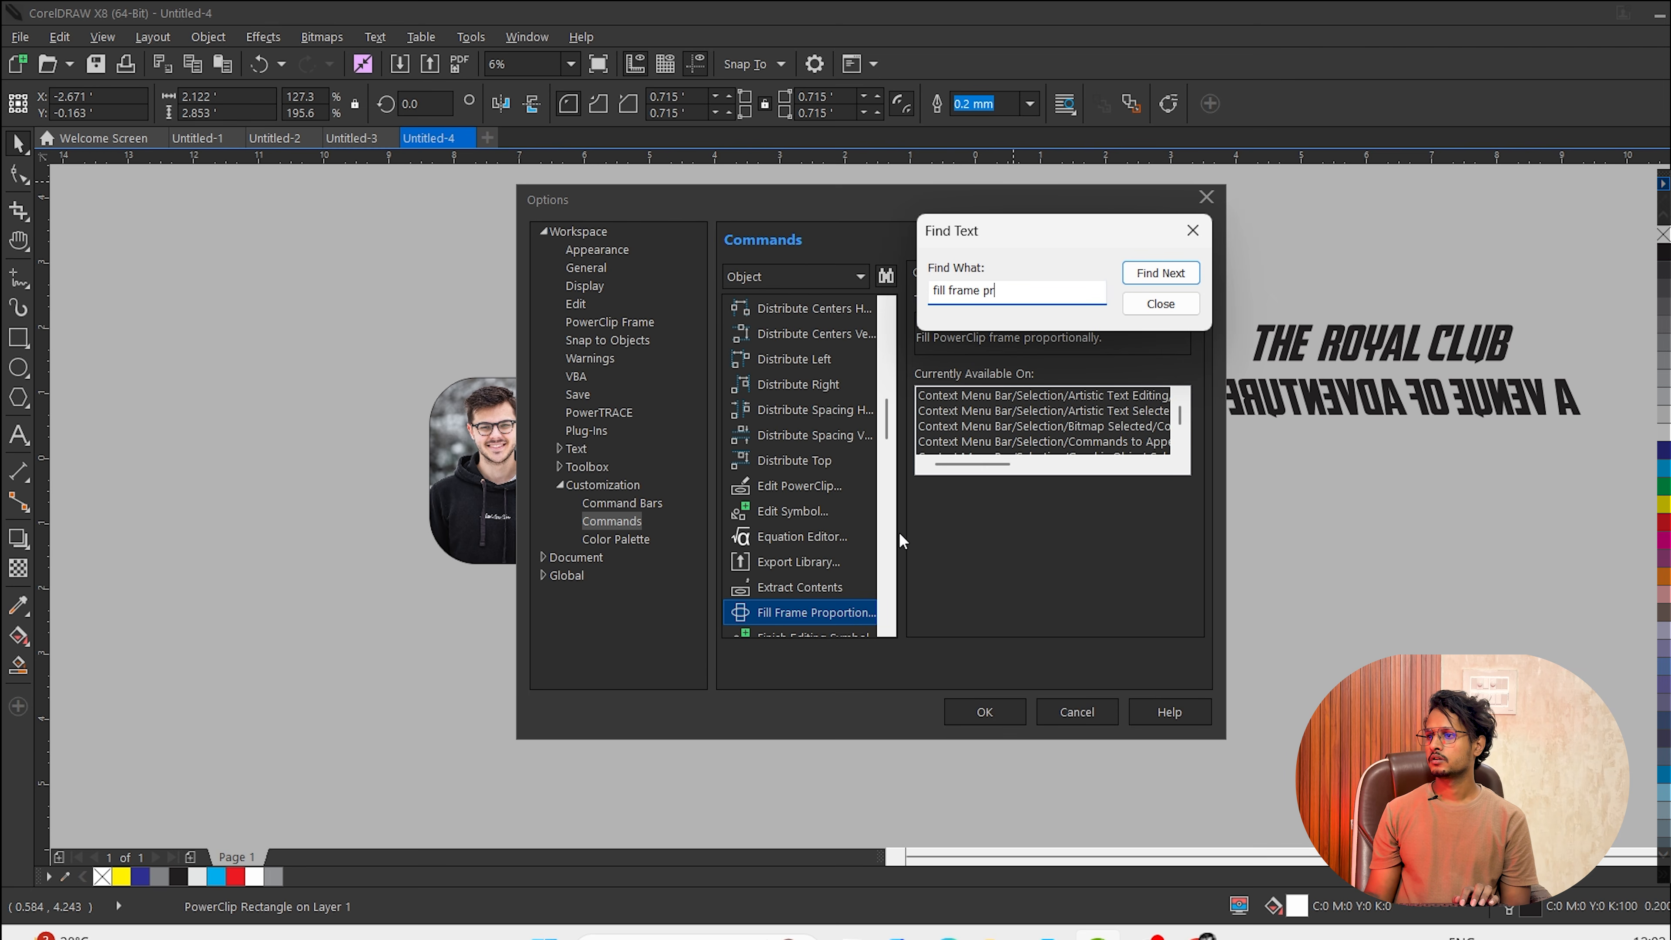
left_click(1162, 305)
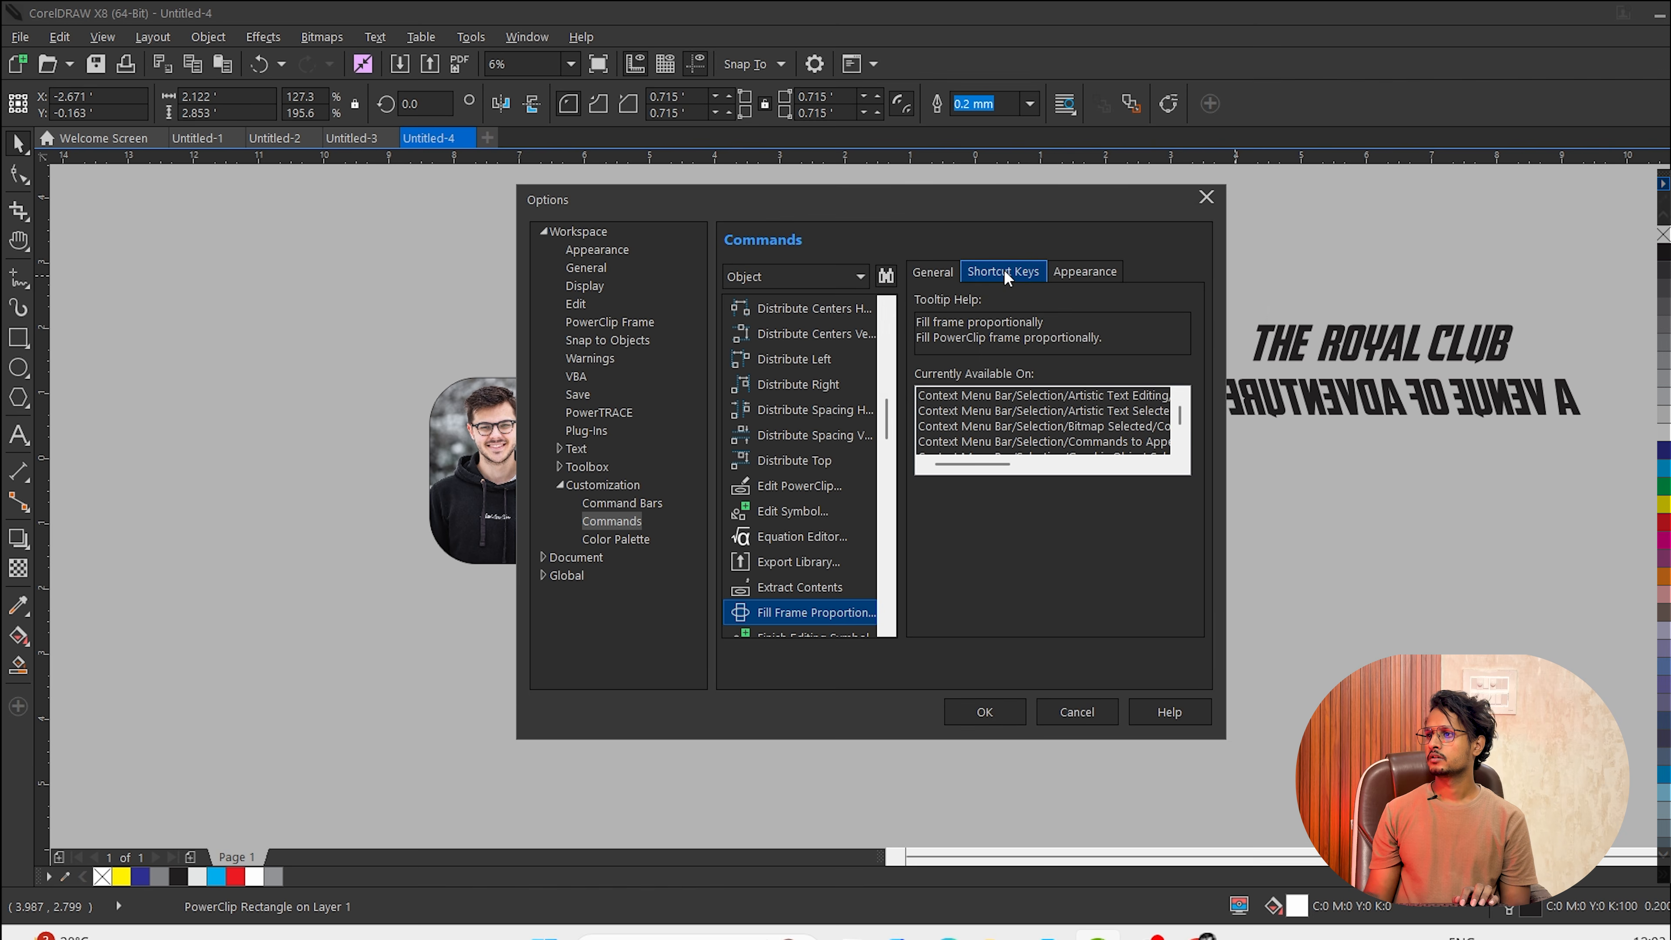
Assign W as the shortcut for Fill Frame Proportionally, and use it to fill the duplicate frame with its photo.
left_click(1005, 273)
left_click(967, 394)
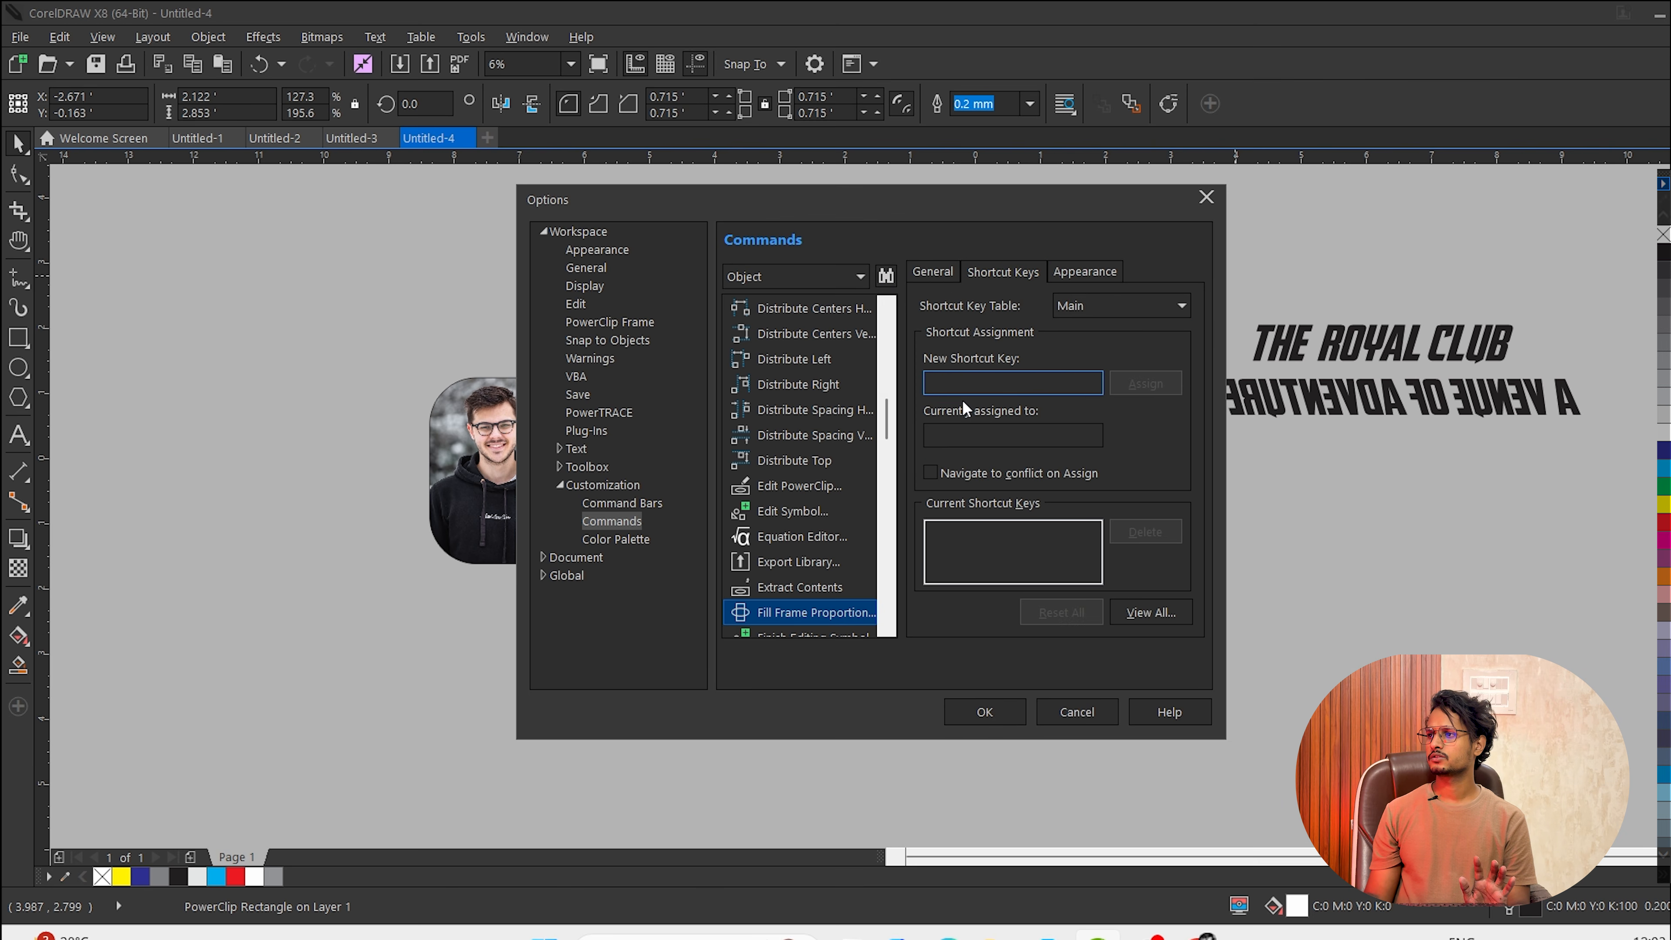
key("w")
left_click(1141, 388)
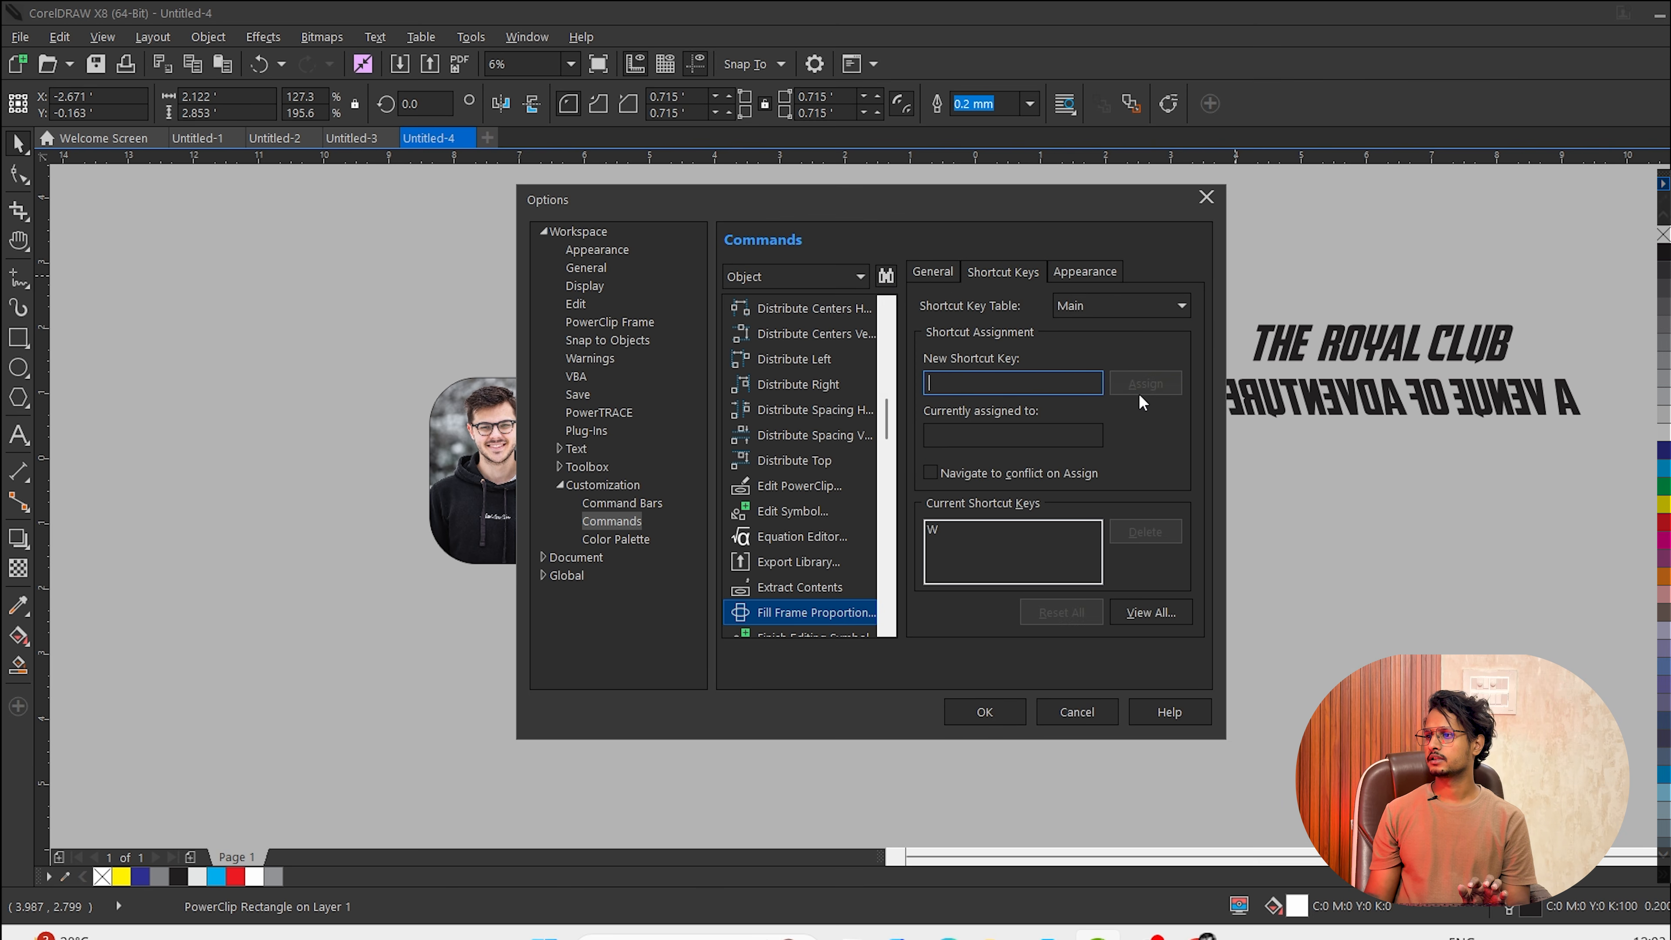
left_click(984, 712)
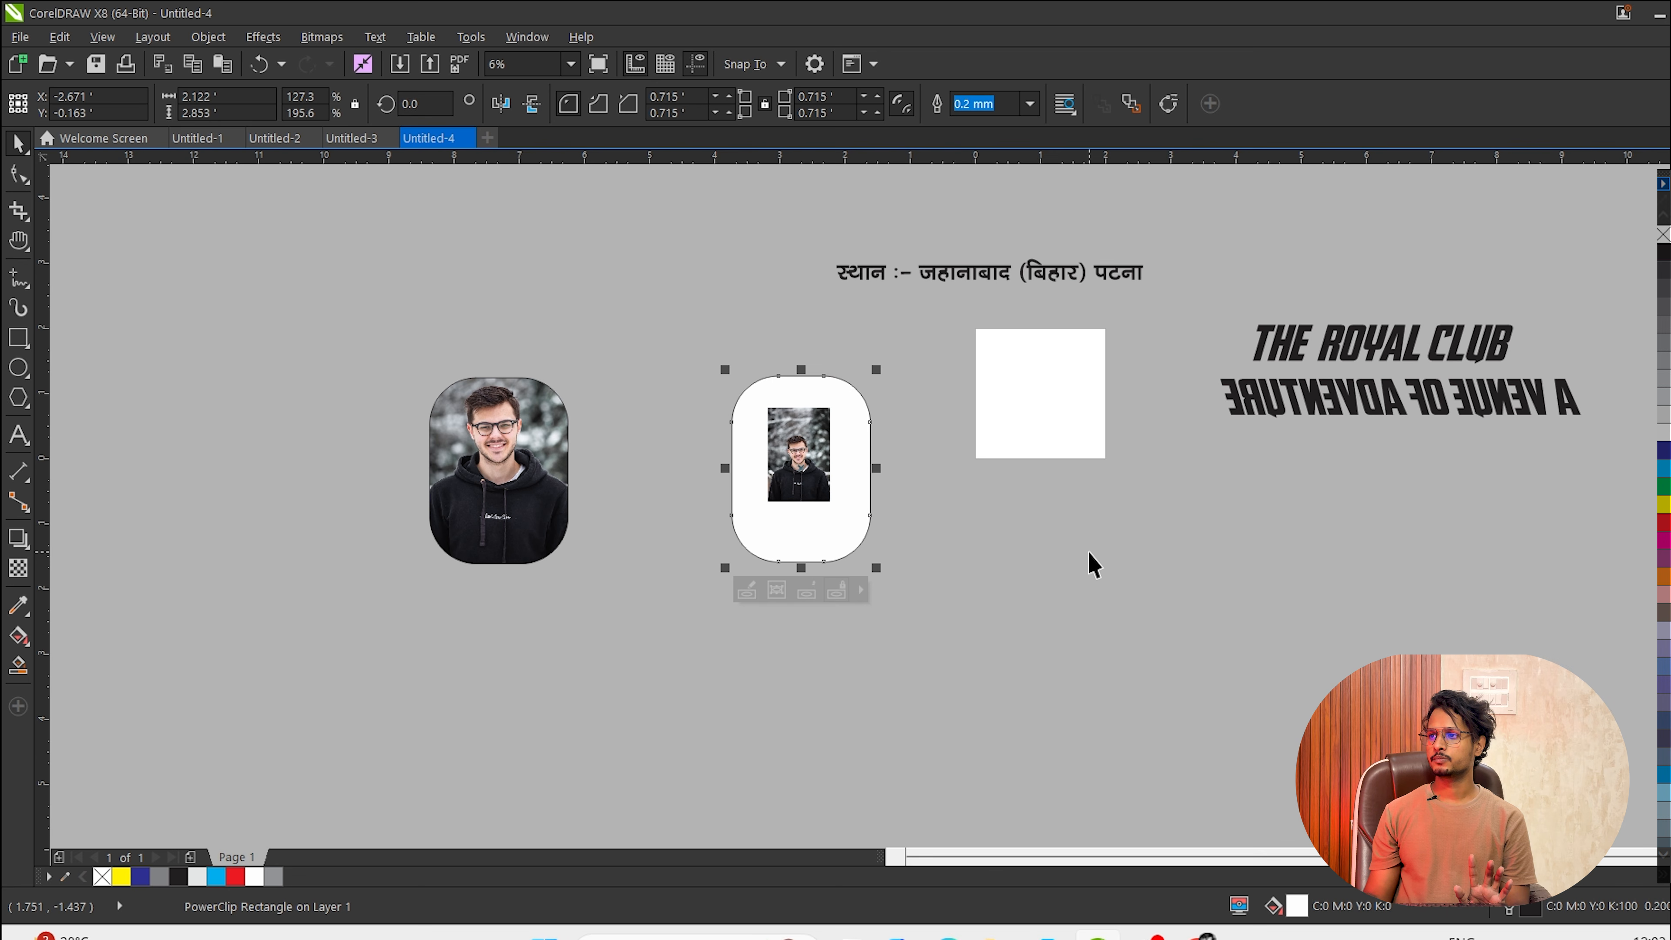
key("w")
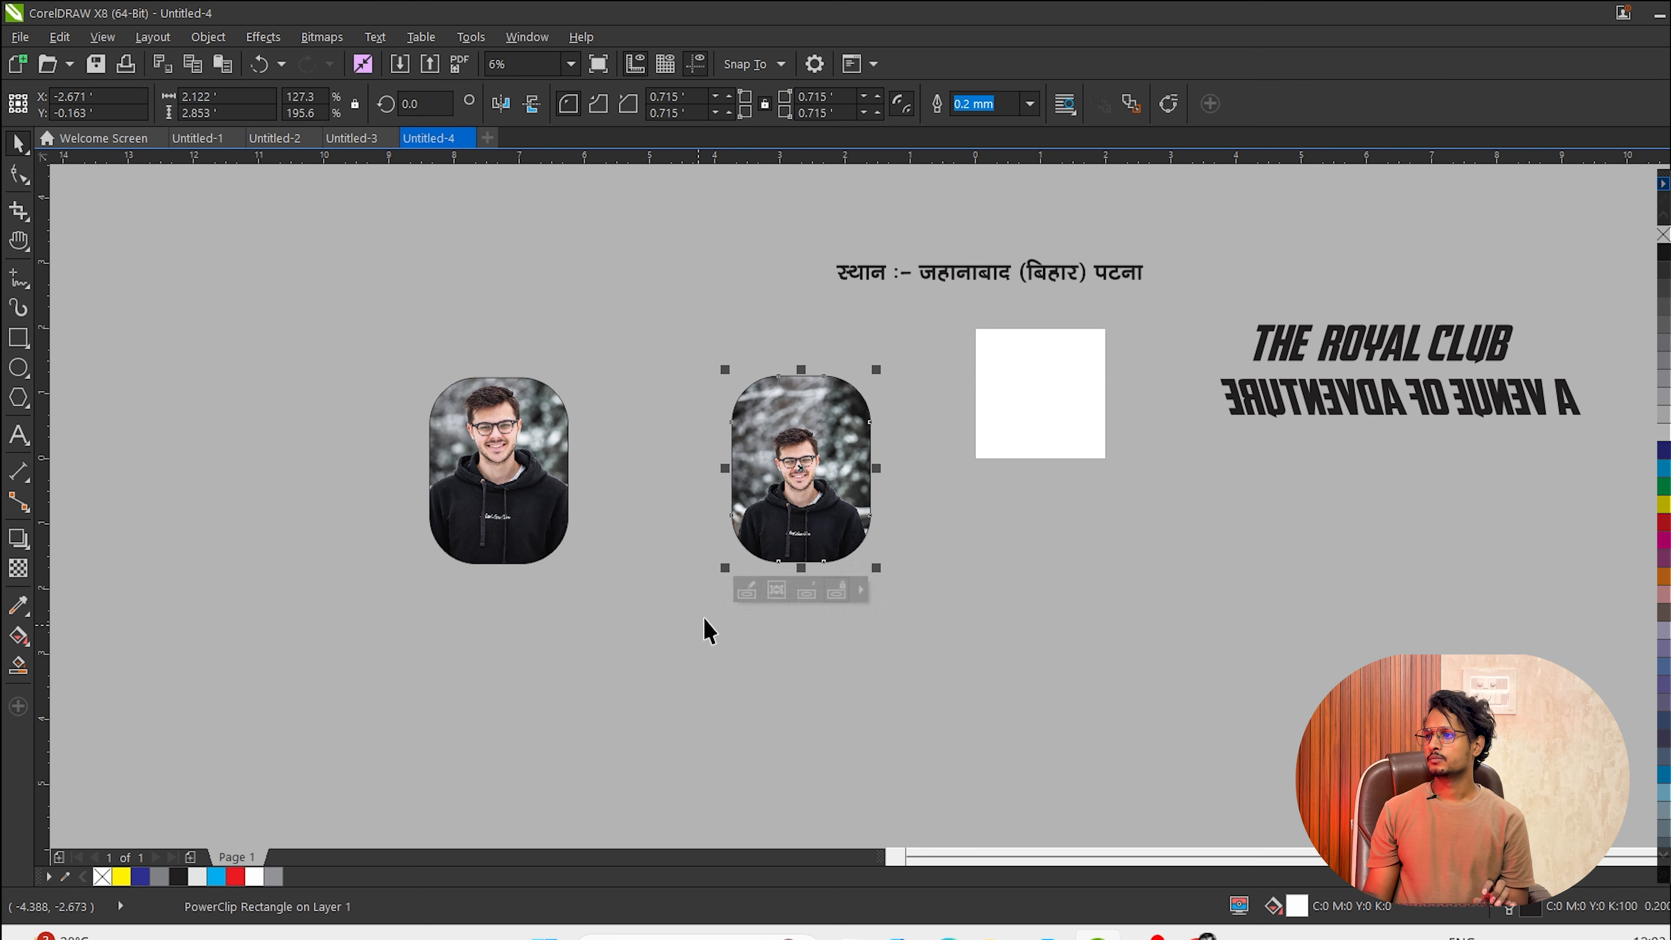
Duplicate the filled frame beside itself, extract the copy's photo and delete that photo to leave an empty frame.
left_click_drag(752, 504, 911, 505)
right_click(911, 505)
left_click(954, 593)
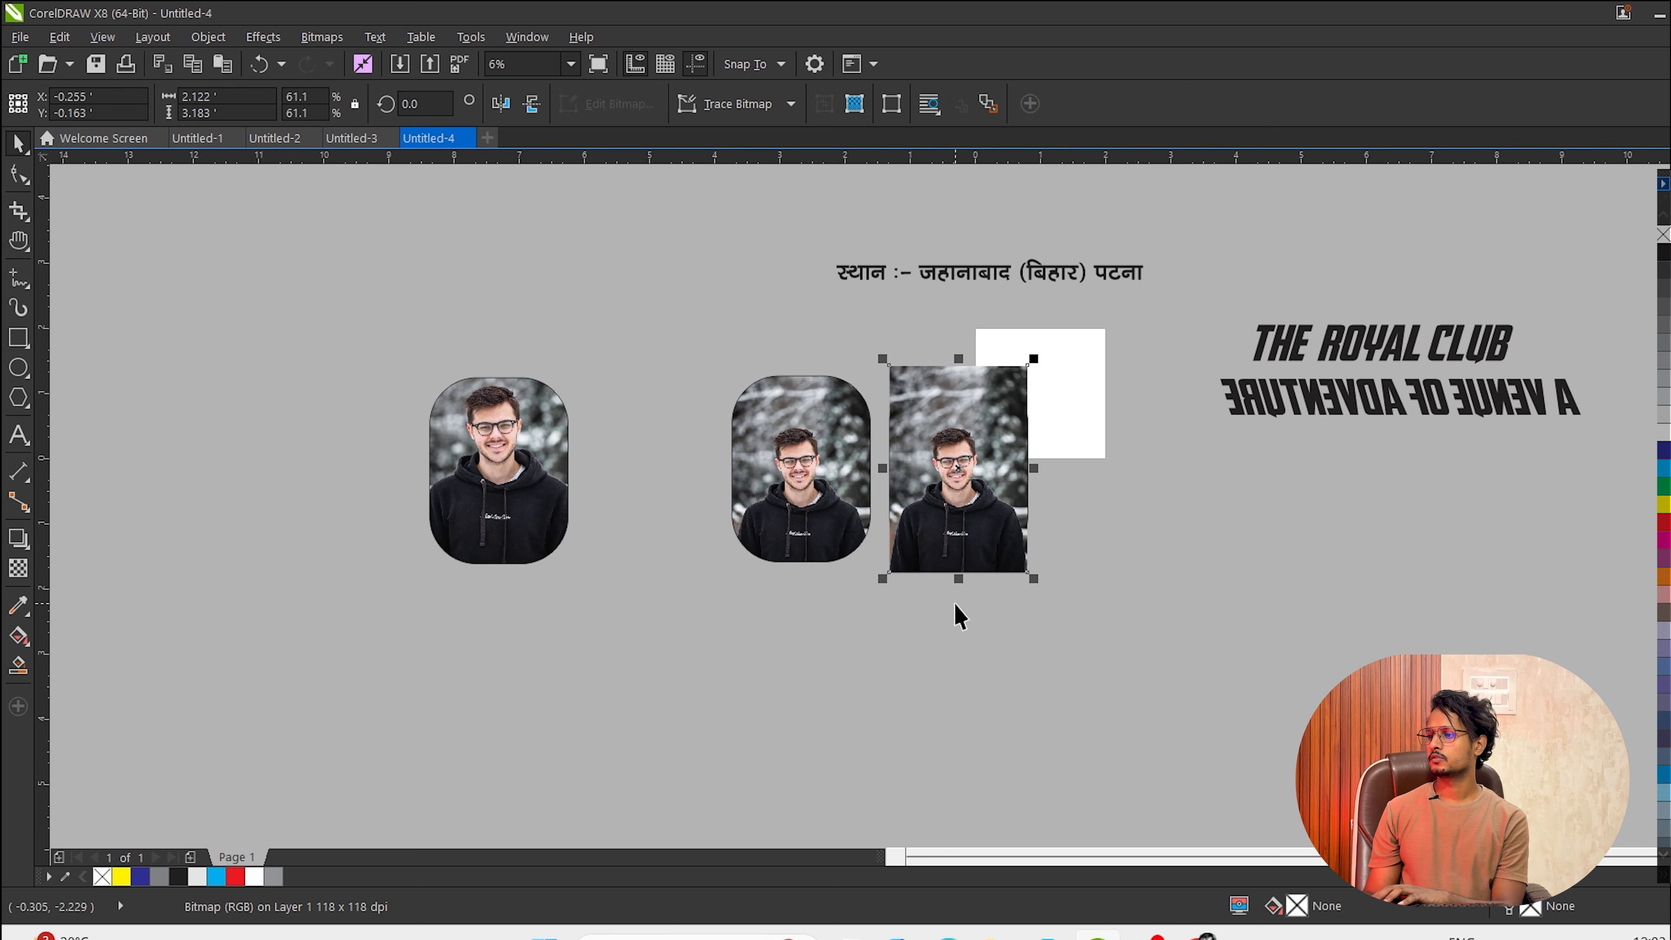
key("Delete")
Copy the photo of the man in the patterned shirt from the browser's "man pic" results, and paste it into CorelDRAW beside the empty frame.
left_click(1200, 933)
left_click(651, 487)
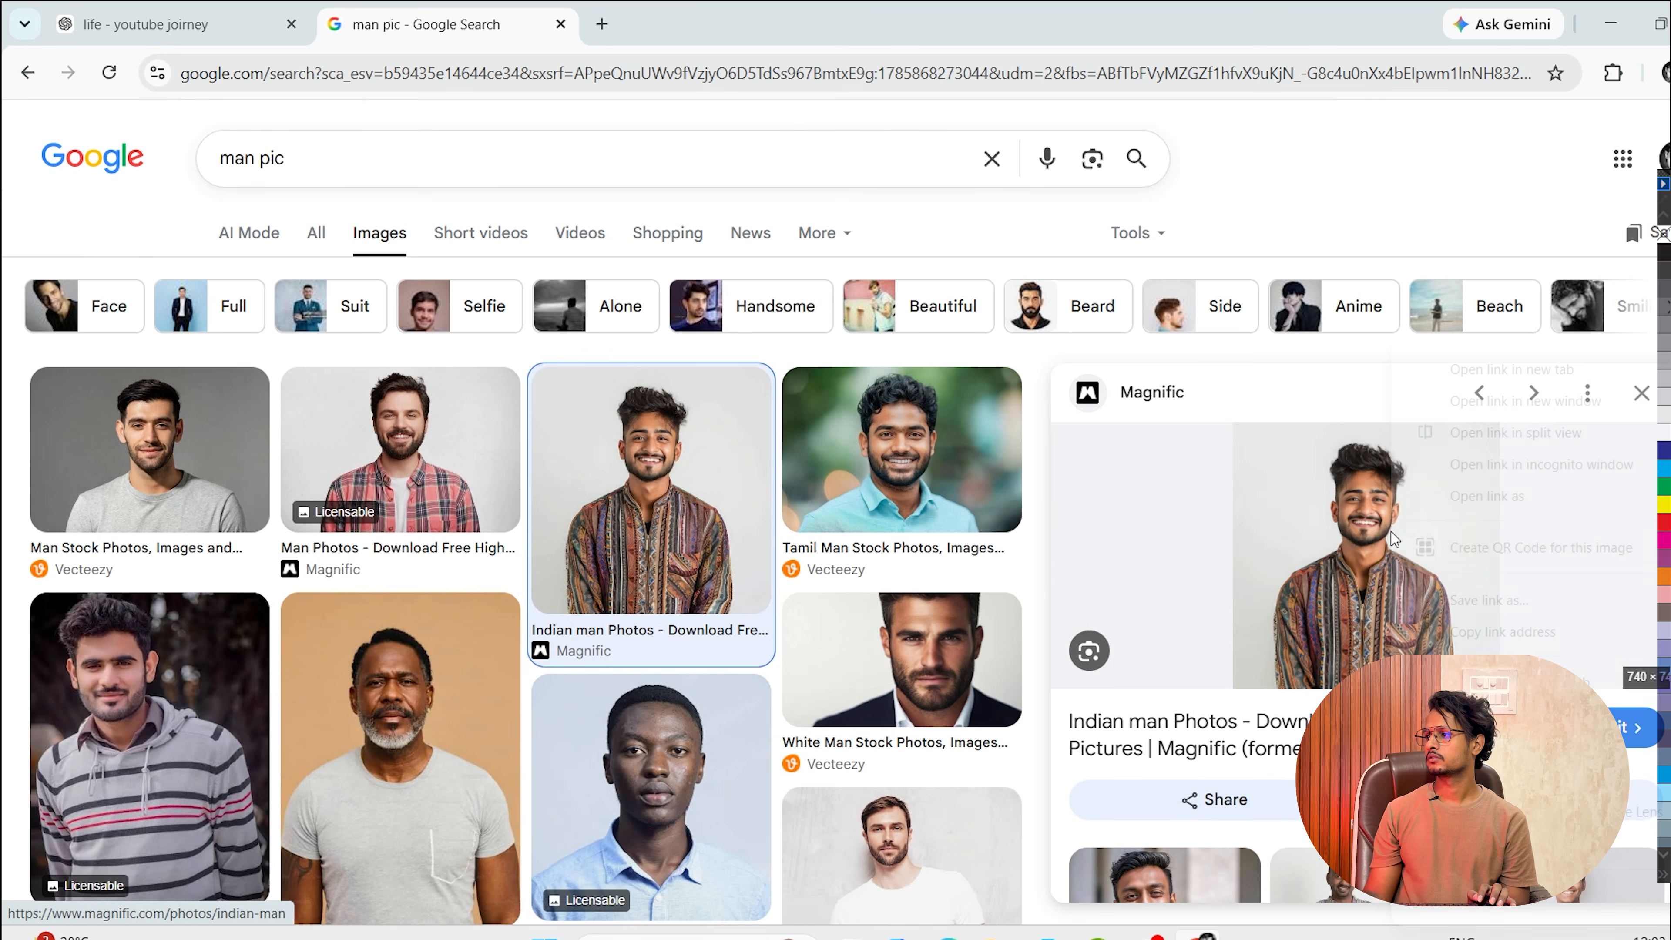
right_click(1389, 514)
left_click(1513, 744)
left_click(1200, 933)
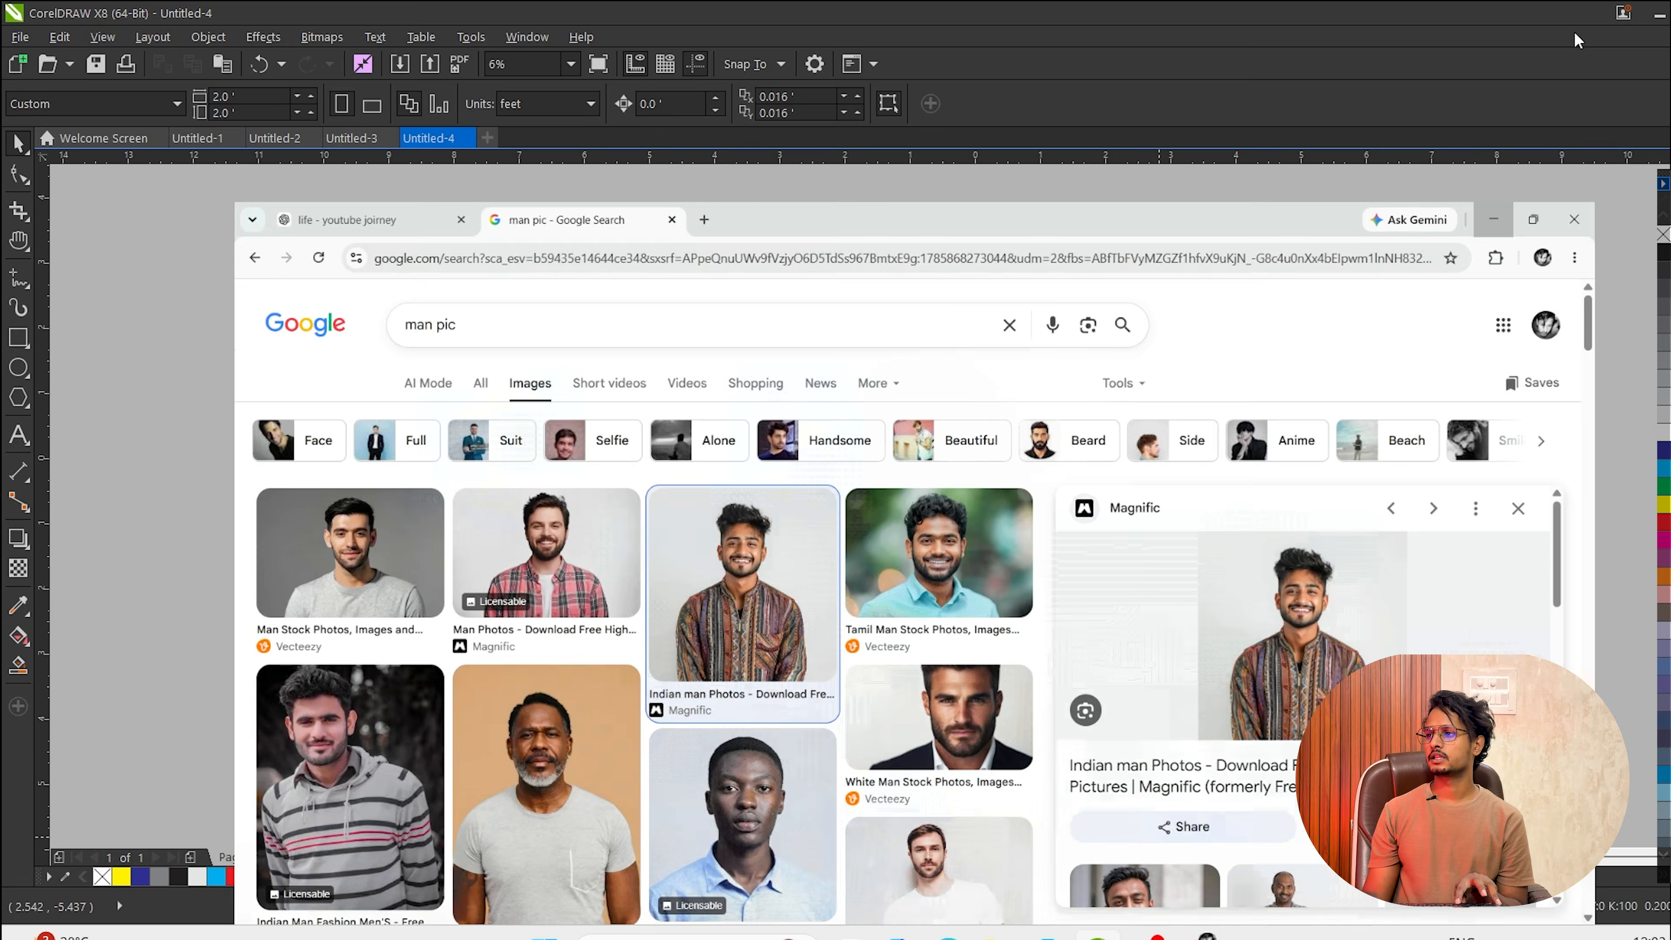
key("ctrl+v")
left_click_drag(1046, 375, 1122, 434)
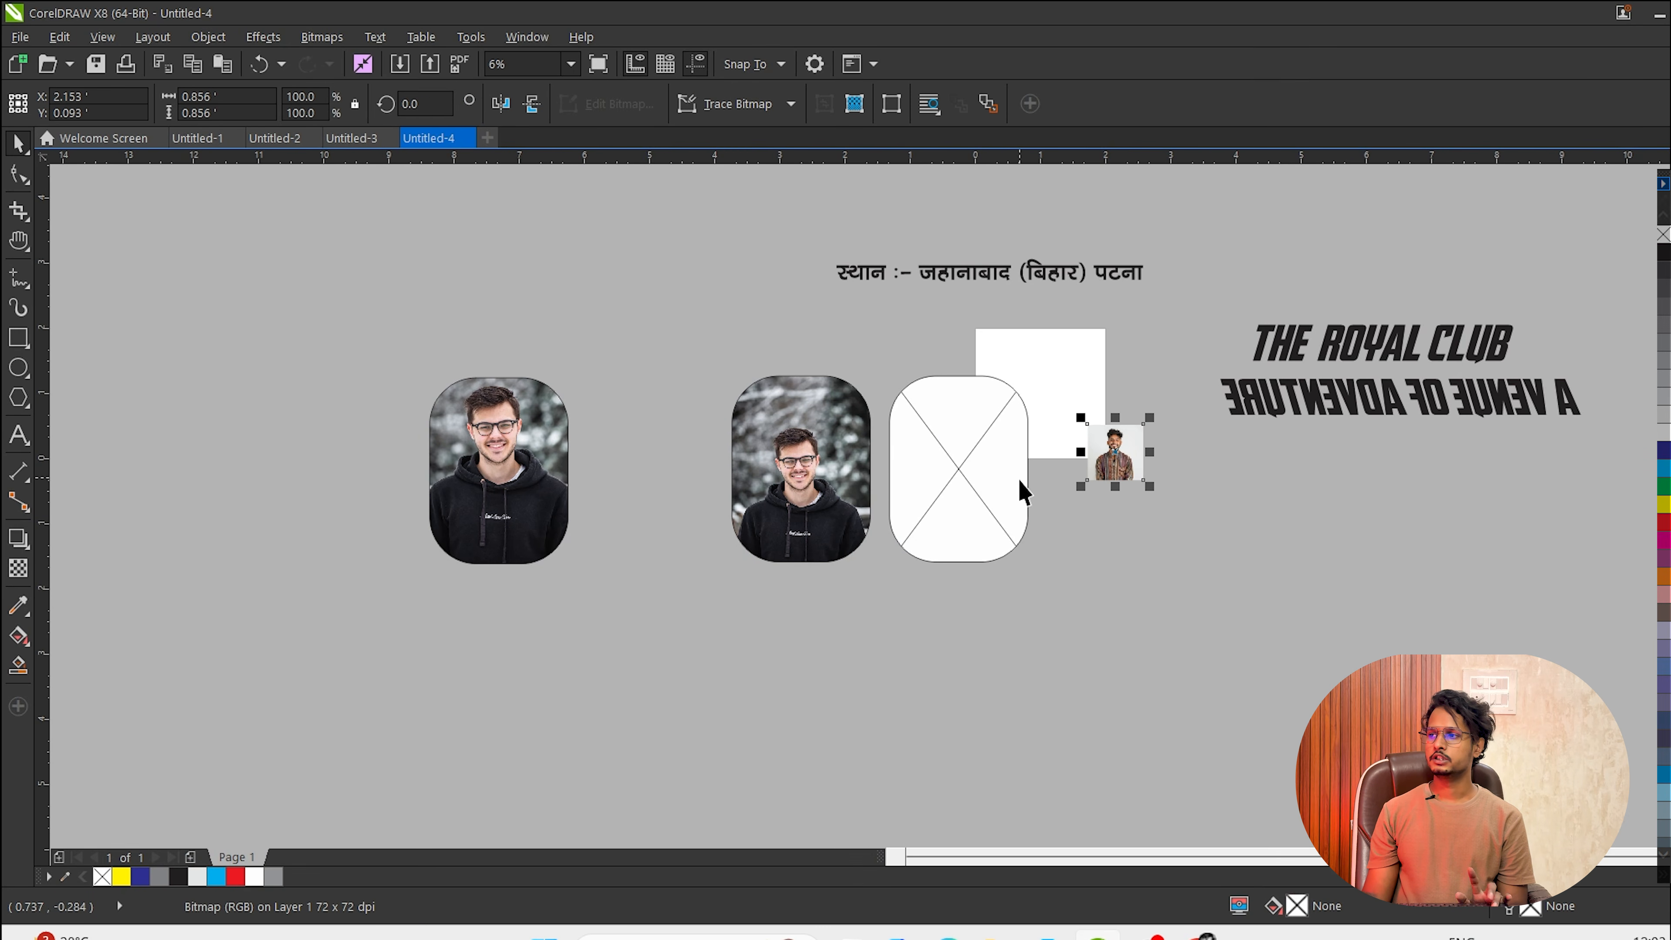
Try placing the pasted photo inside the empty frame and filling it proportionally, and undo both operations.
left_click(954, 534)
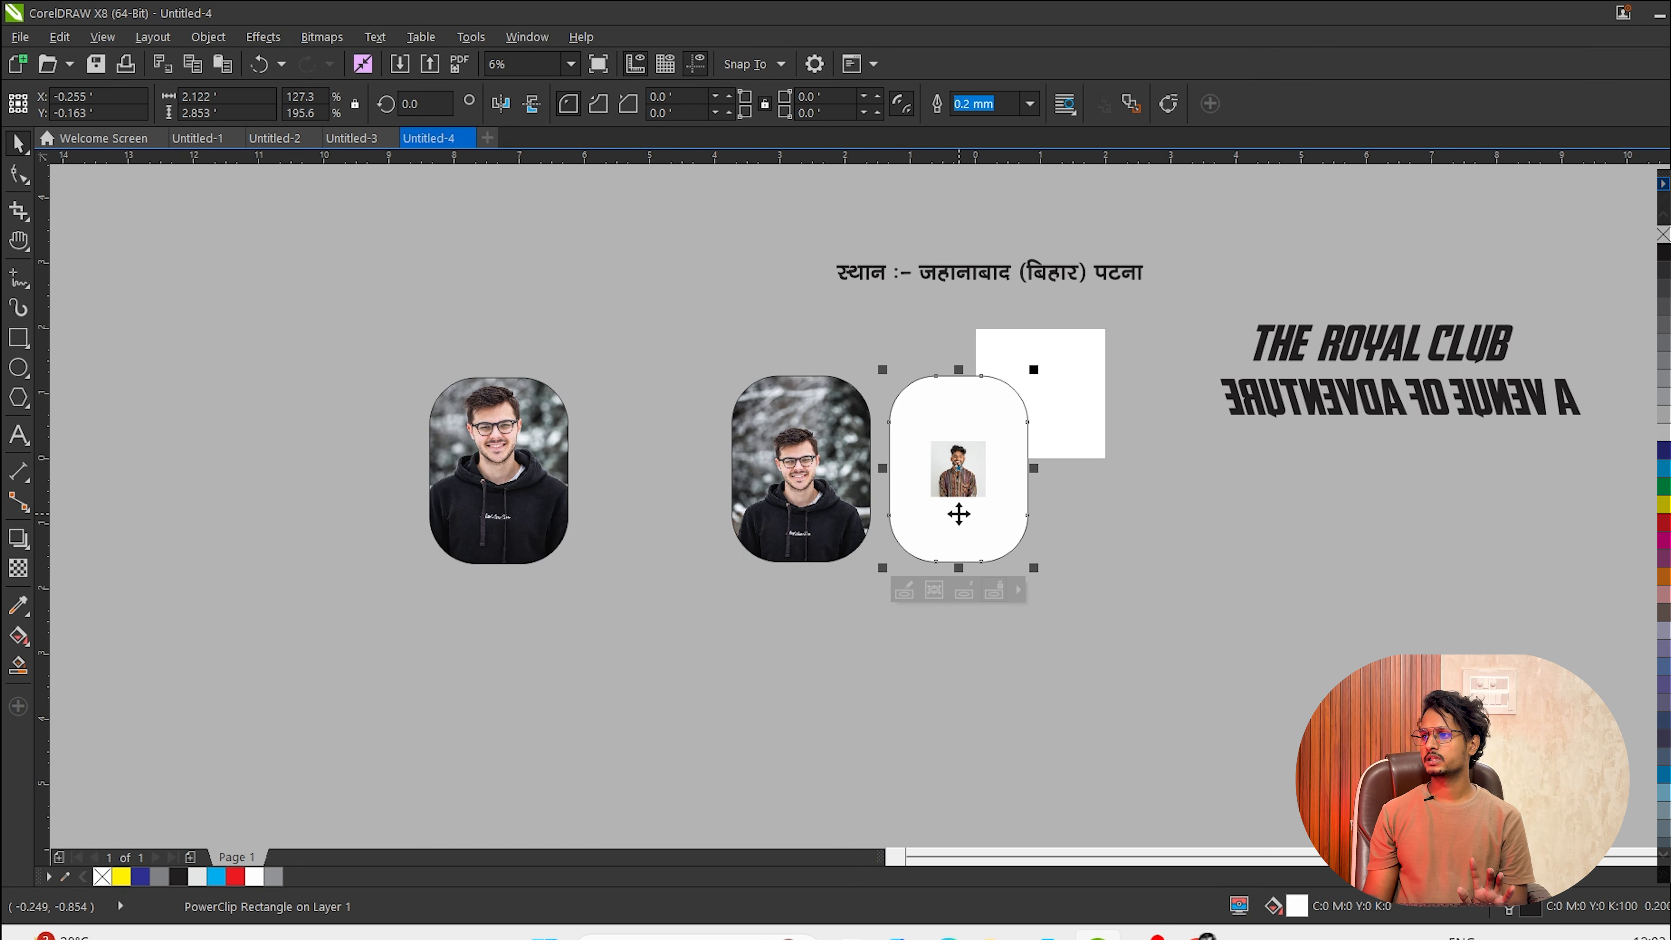
key("alt+f")
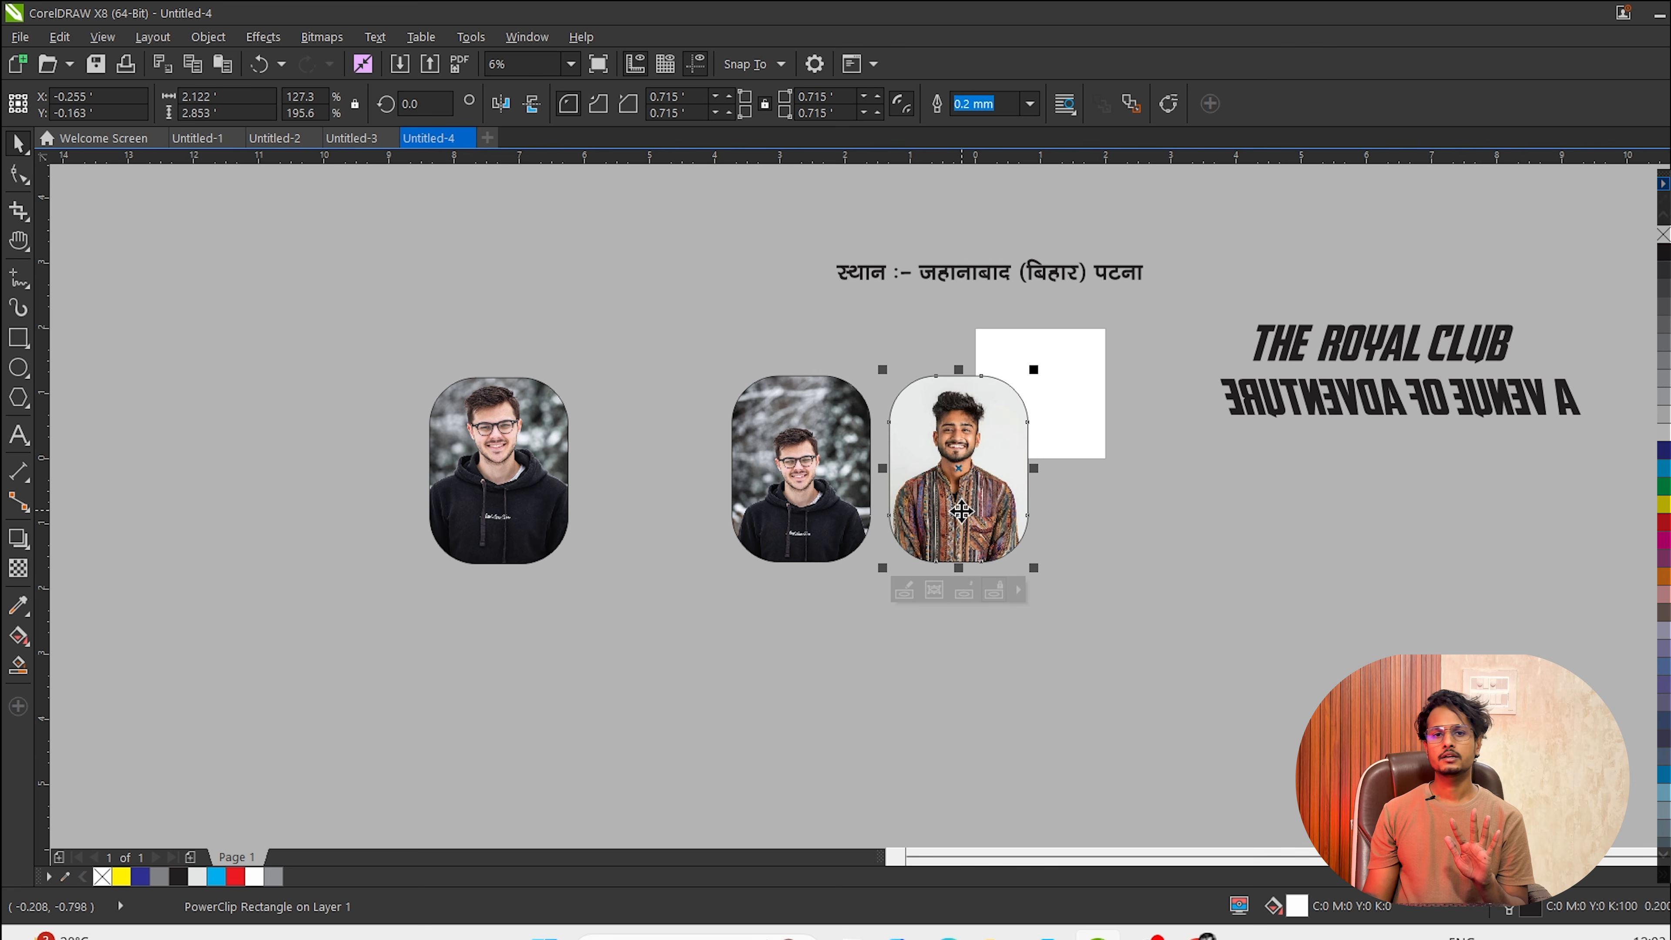
left_click(1111, 565)
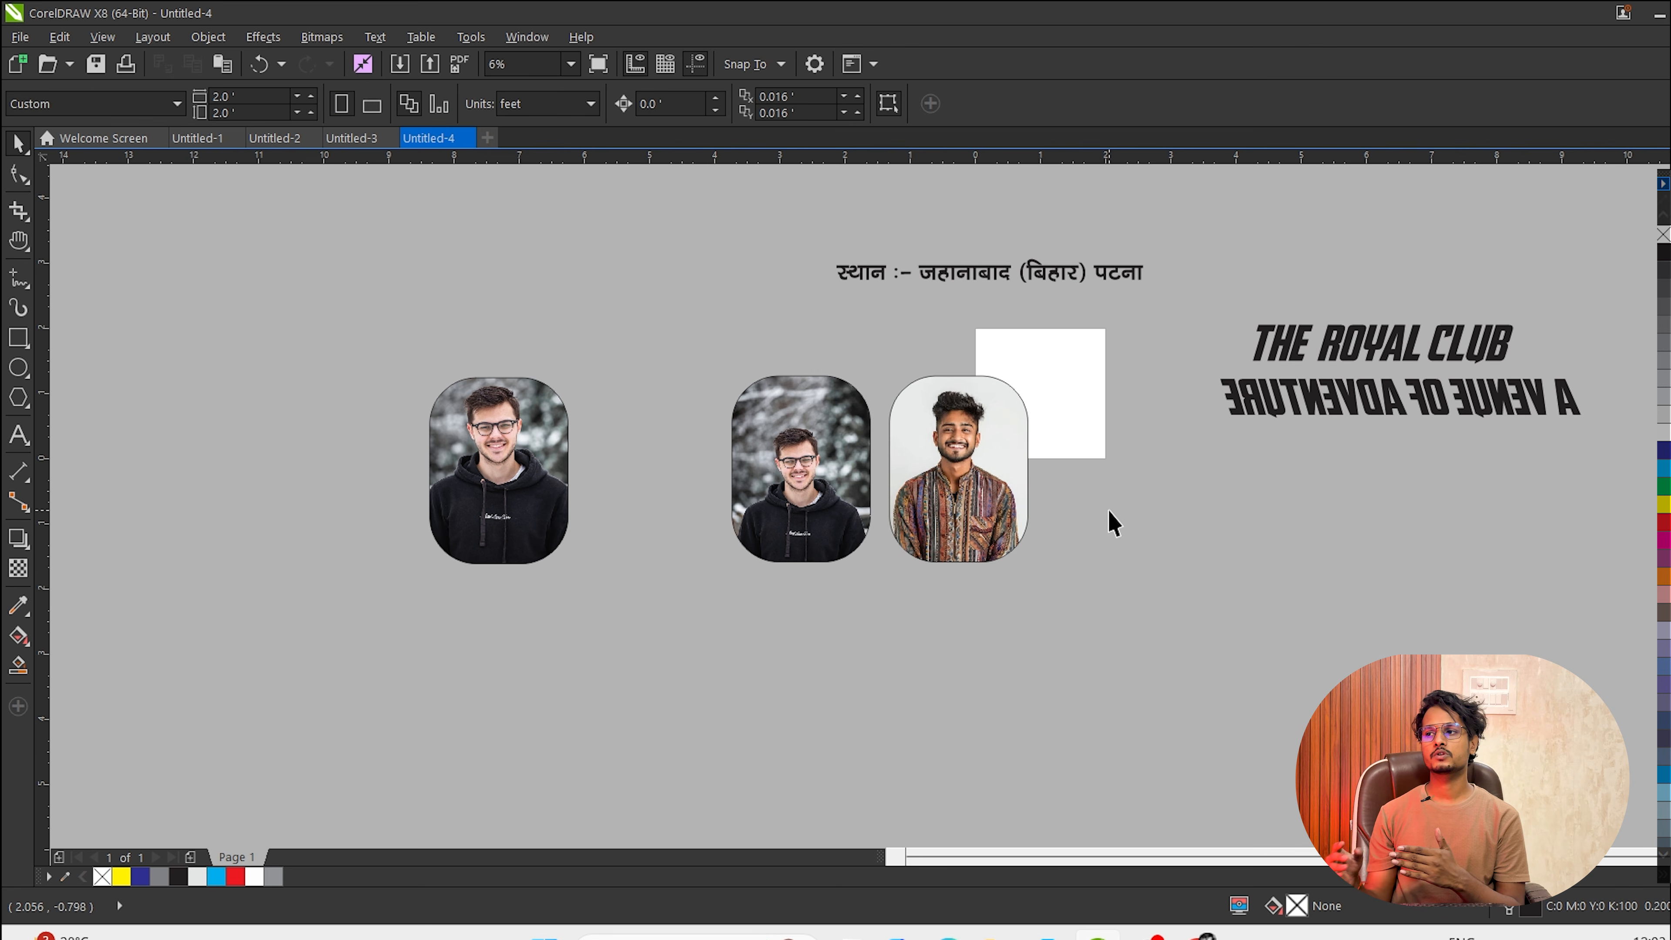
key("ctrl+z")
key("ctrl+z")
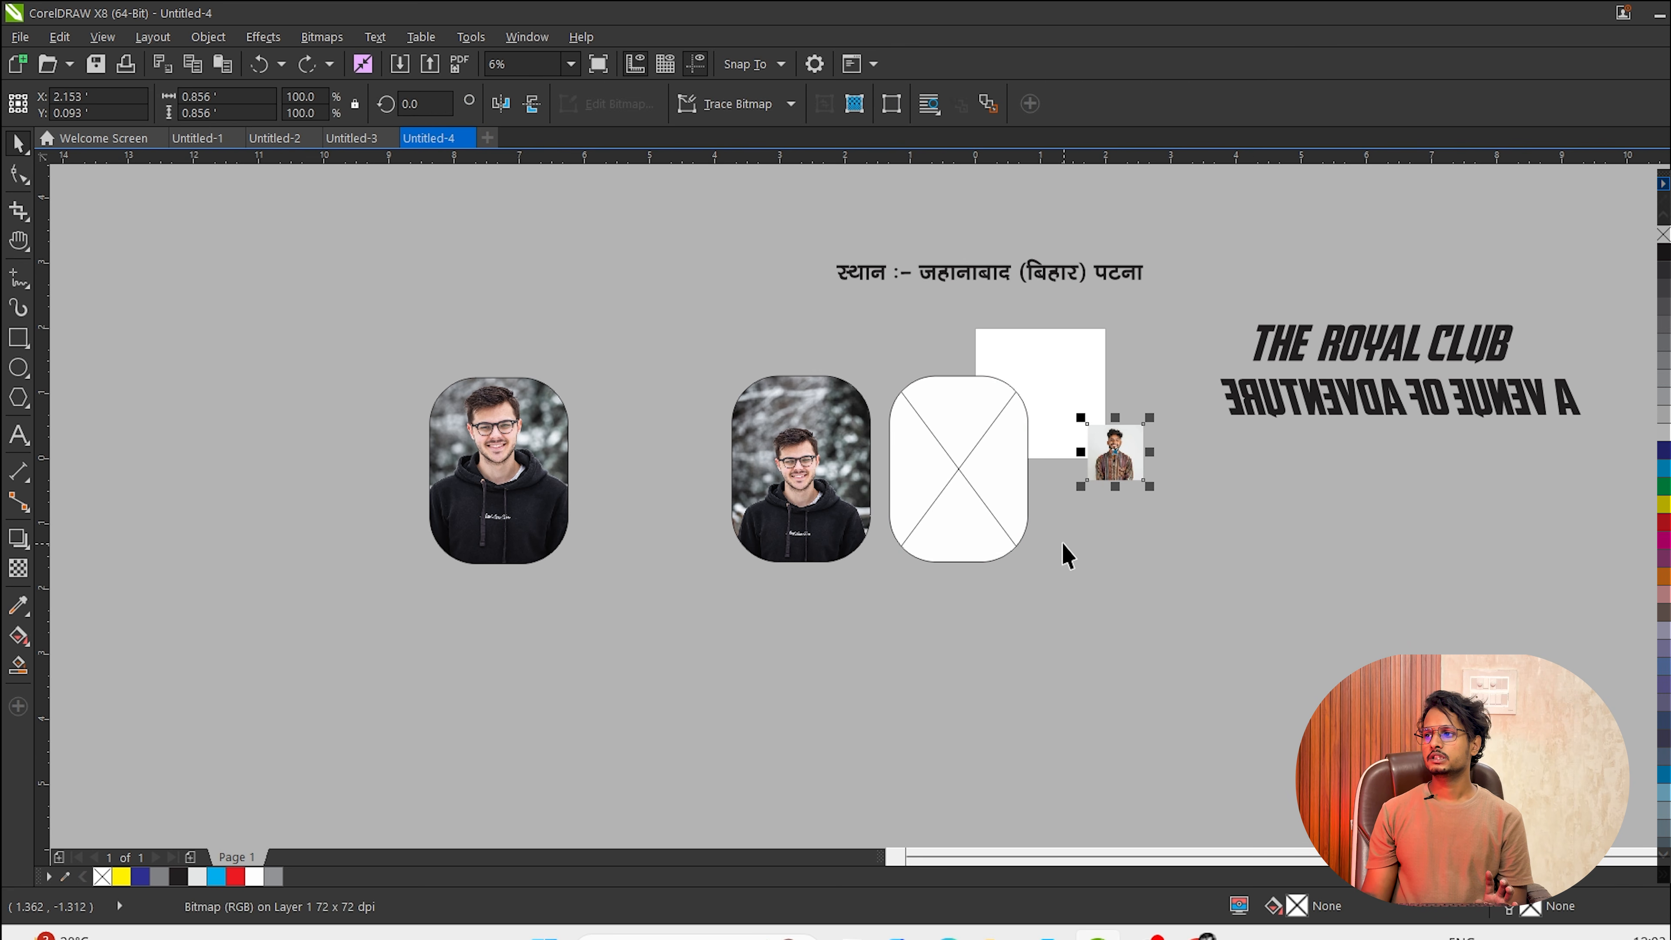
Place the pasted photo inside the empty rounded frame with PowerClip Inside.
left_click(960, 460)
left_click(1112, 454)
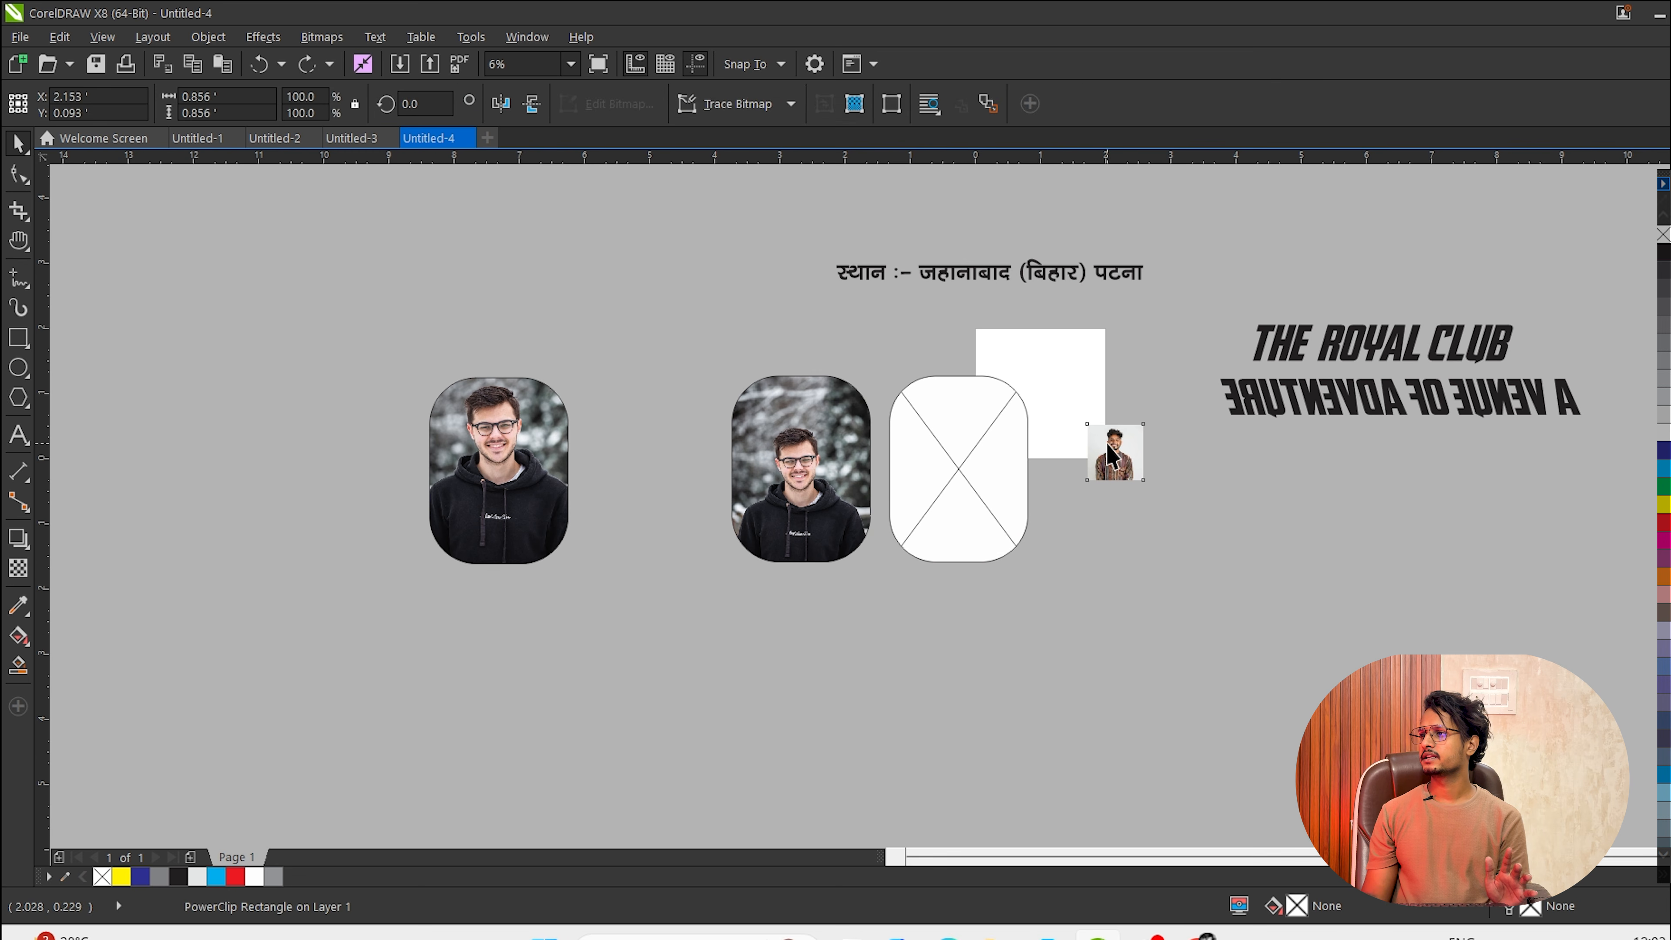
right_click(1111, 455)
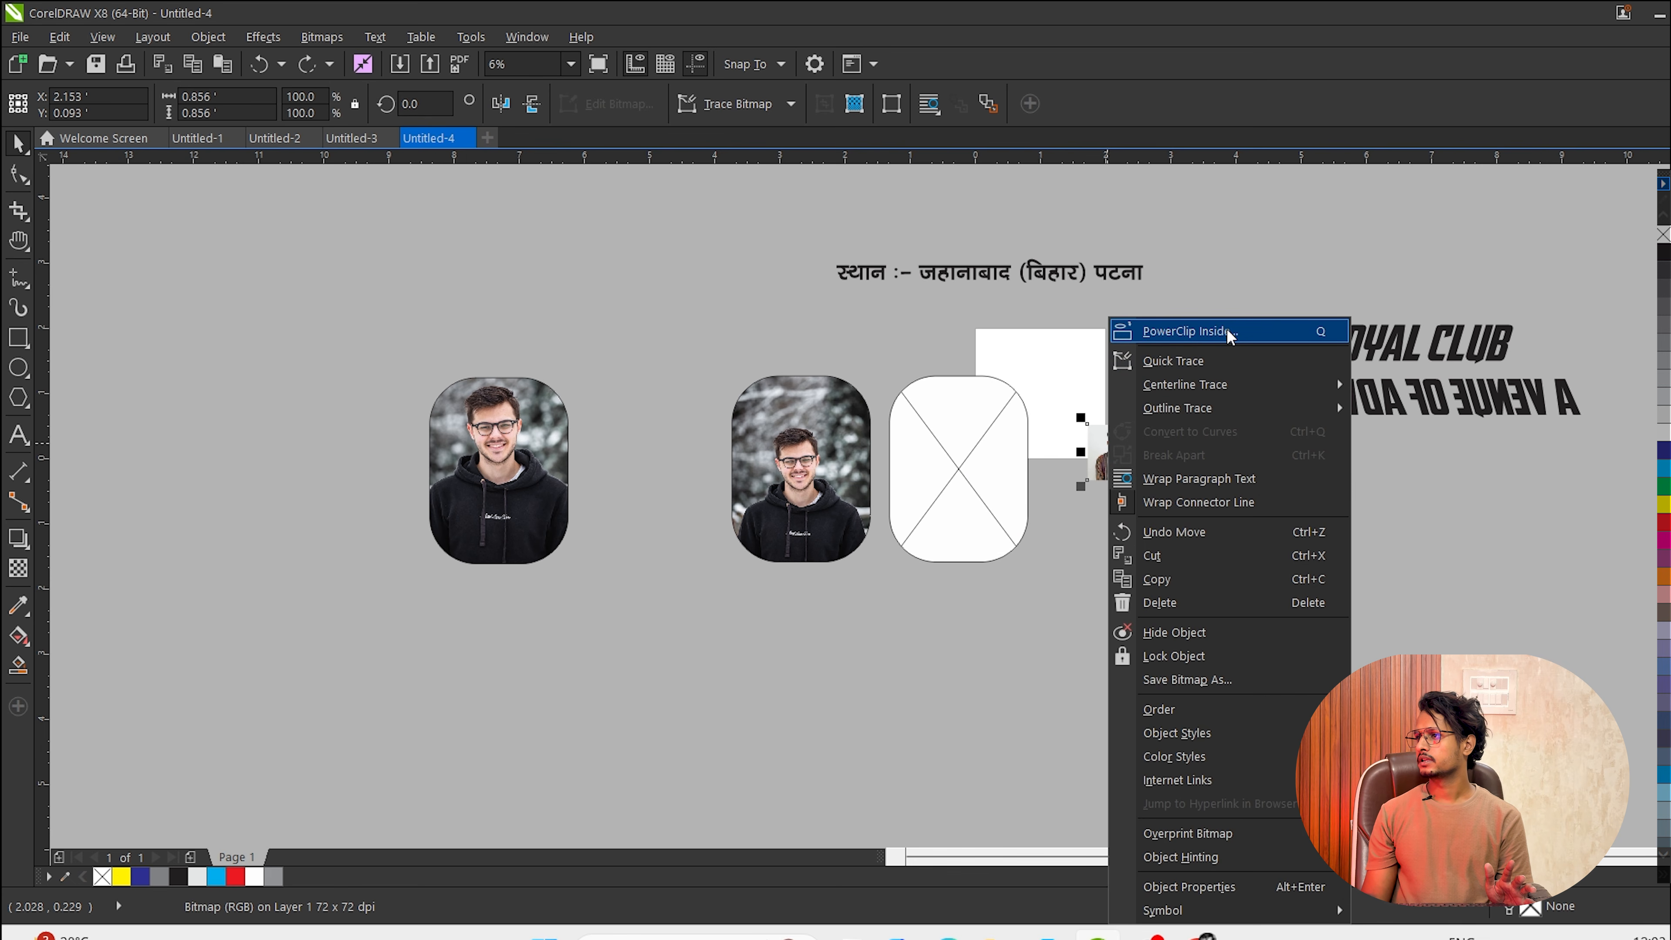
left_click(1214, 332)
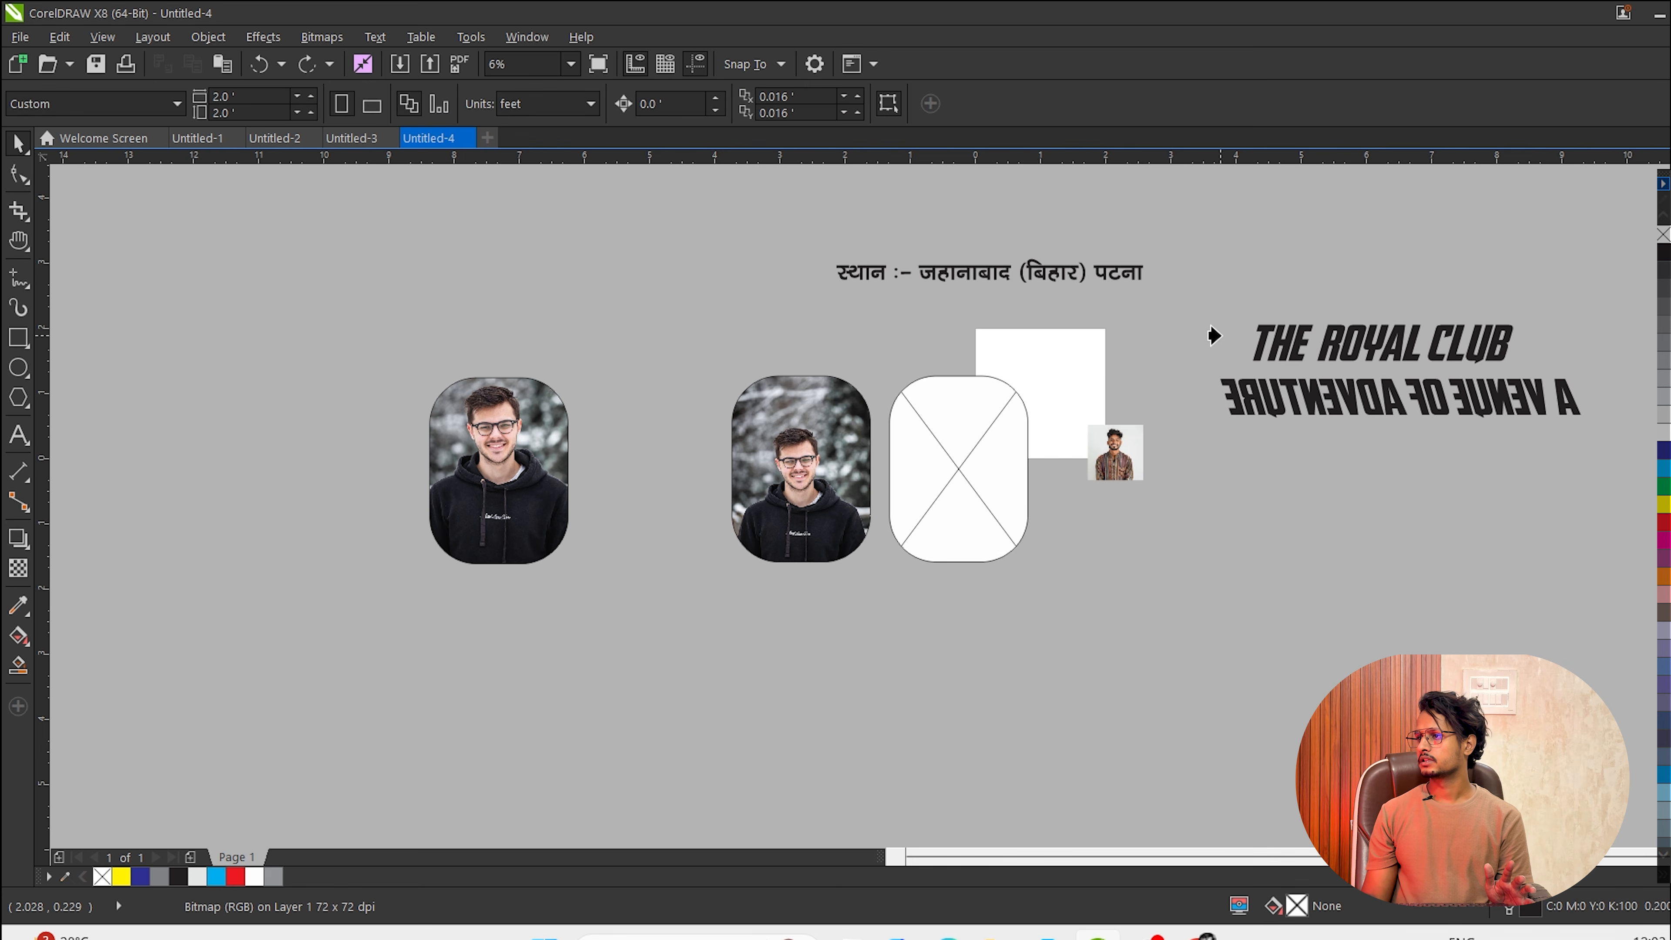
left_click(994, 421)
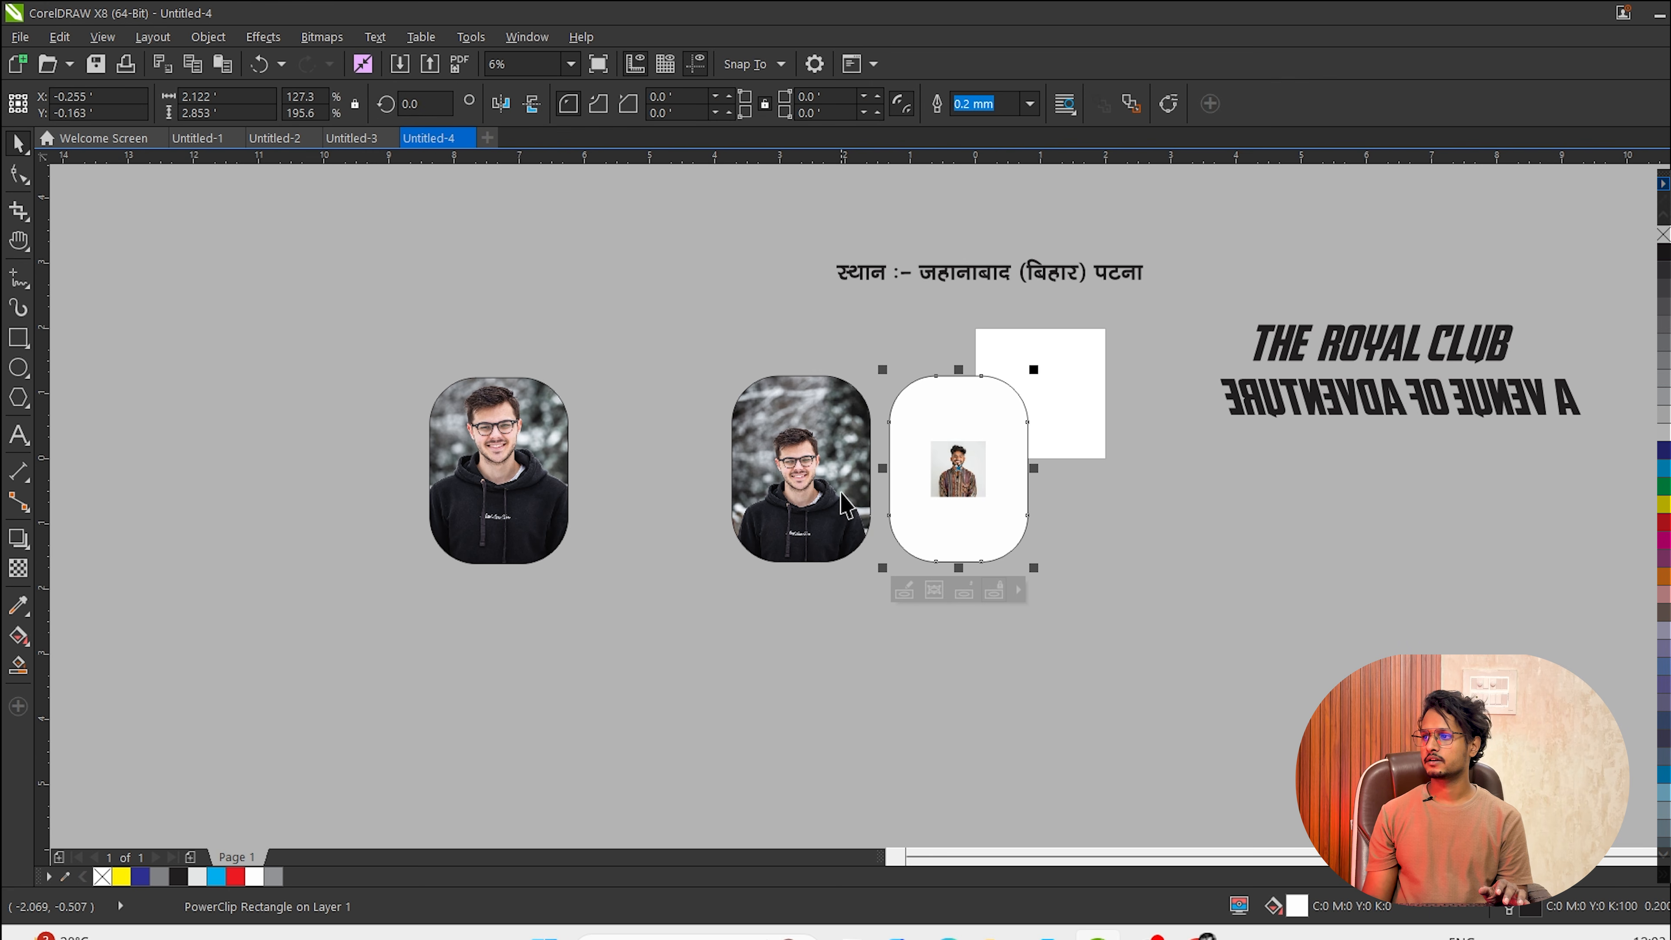
Try Fill Frame Proportionally on the newly clipped photo, and undo the fill and the clipping.
left_click(1018, 588)
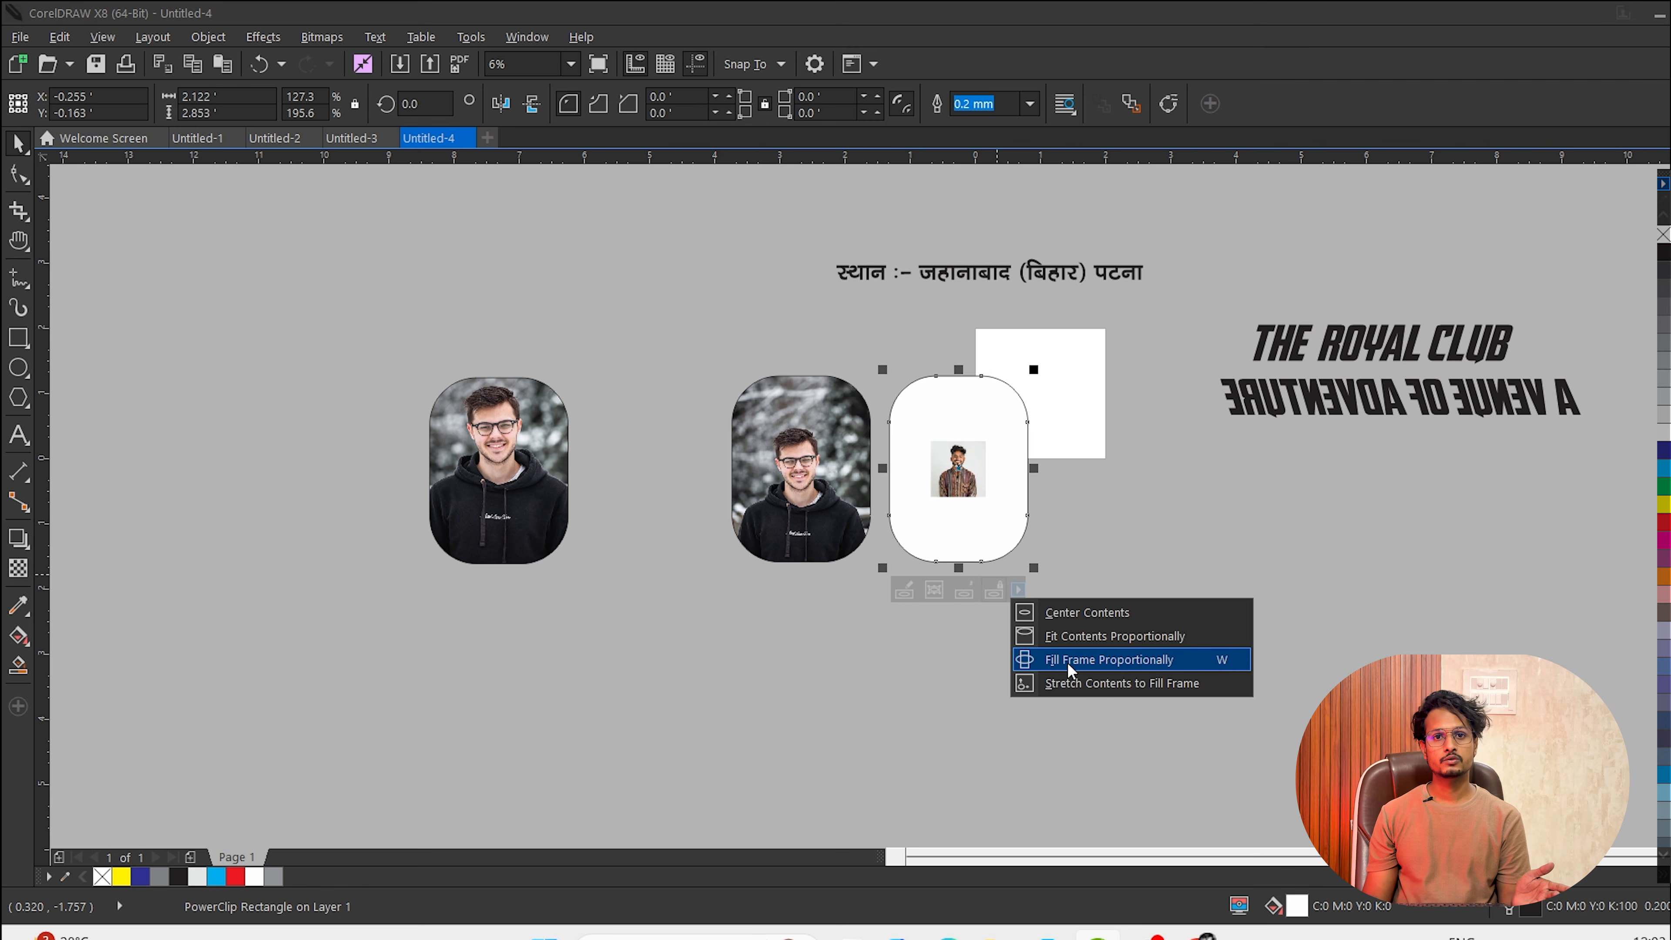
left_click(1067, 663)
key("ctrl+z")
key("ctrl+z")
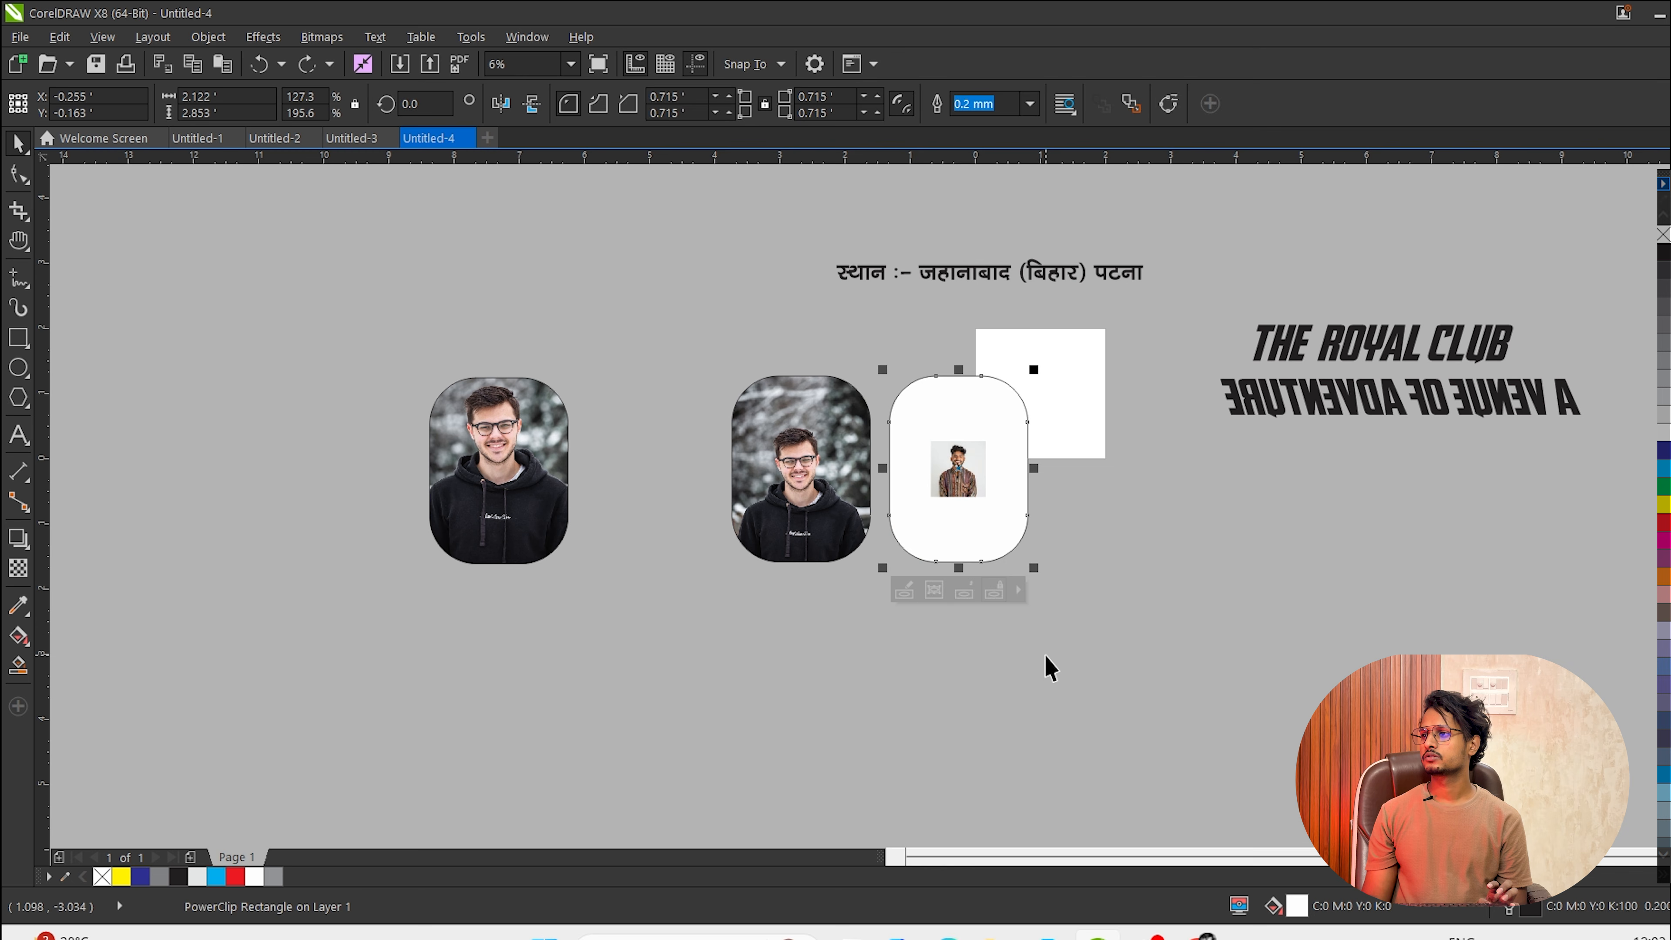
Move the pasted photo to overlap the white page's corner, and PowerClip it into the empty rounded frame.
left_click(1006, 343)
left_click_drag(1043, 412, 1095, 446)
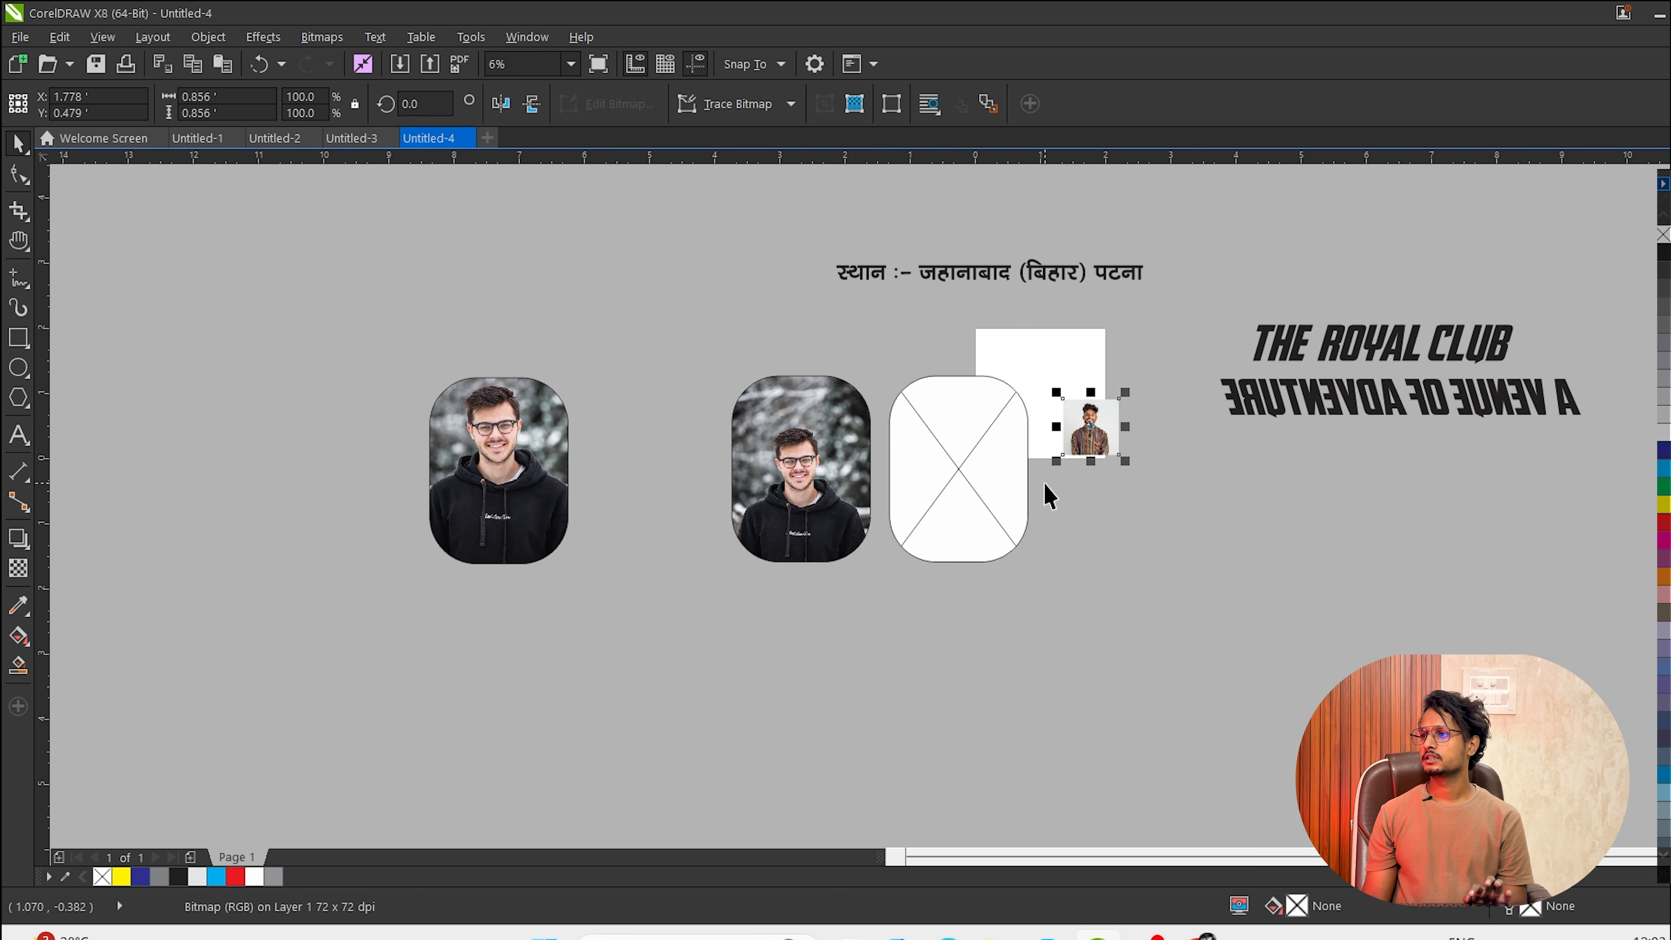
key("Escape")
left_click_drag(952, 454, 959, 454)
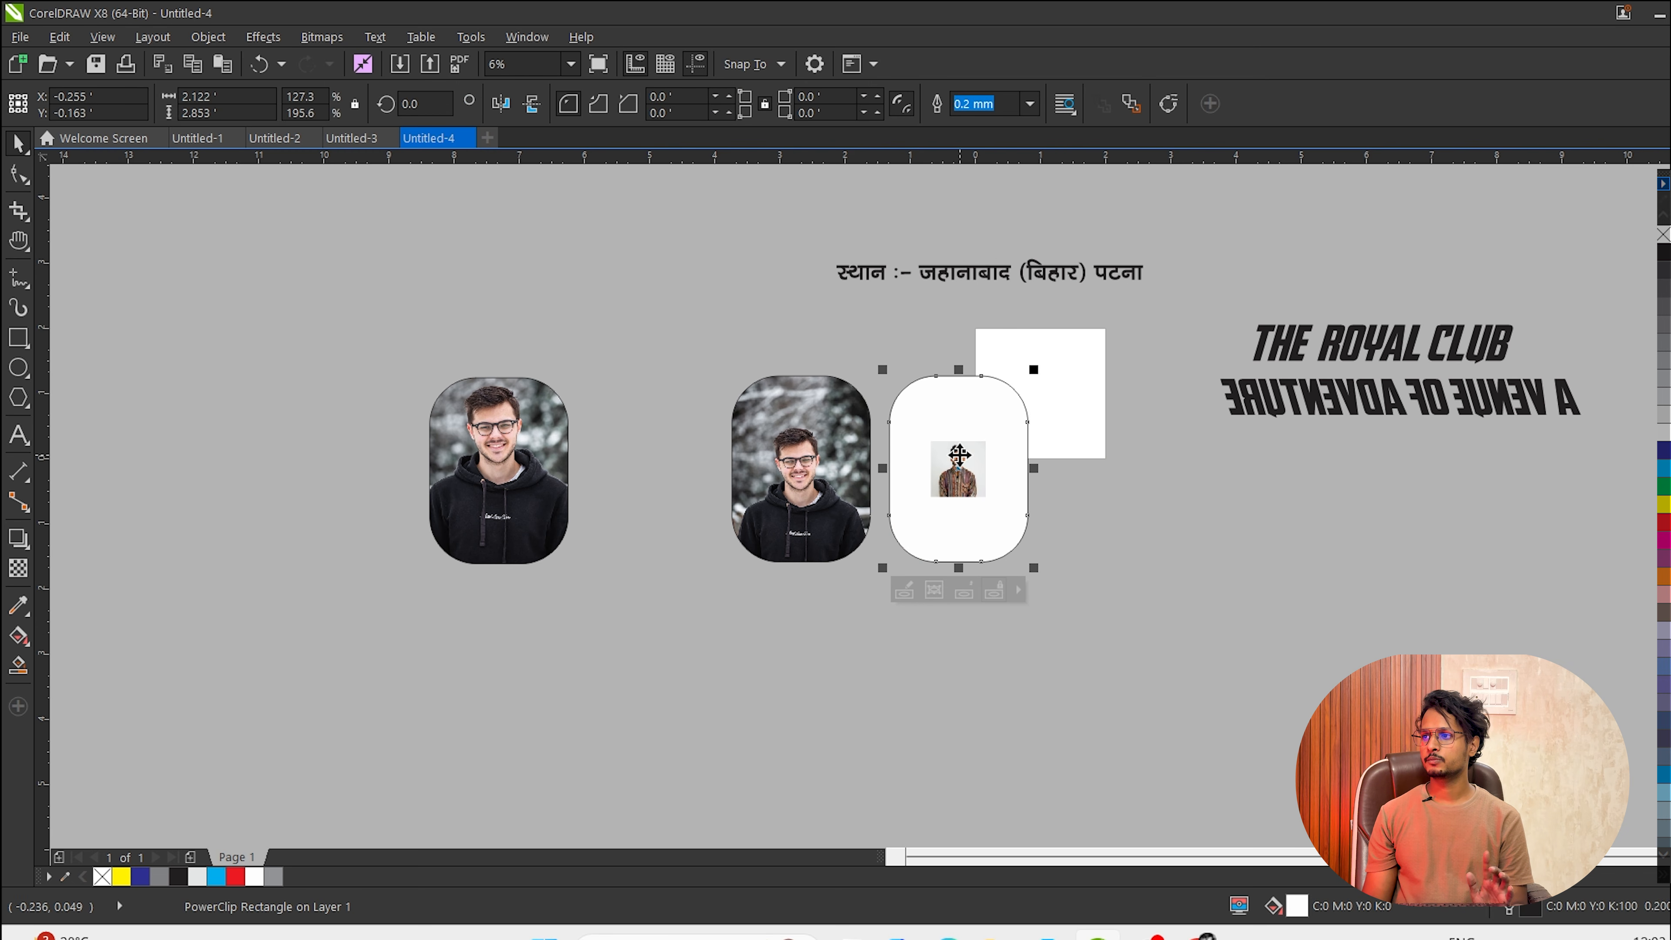
Fill the rounded frame proportionally with the clipped photo, and check the three framed photos by selecting them together.
left_click(1326, 504)
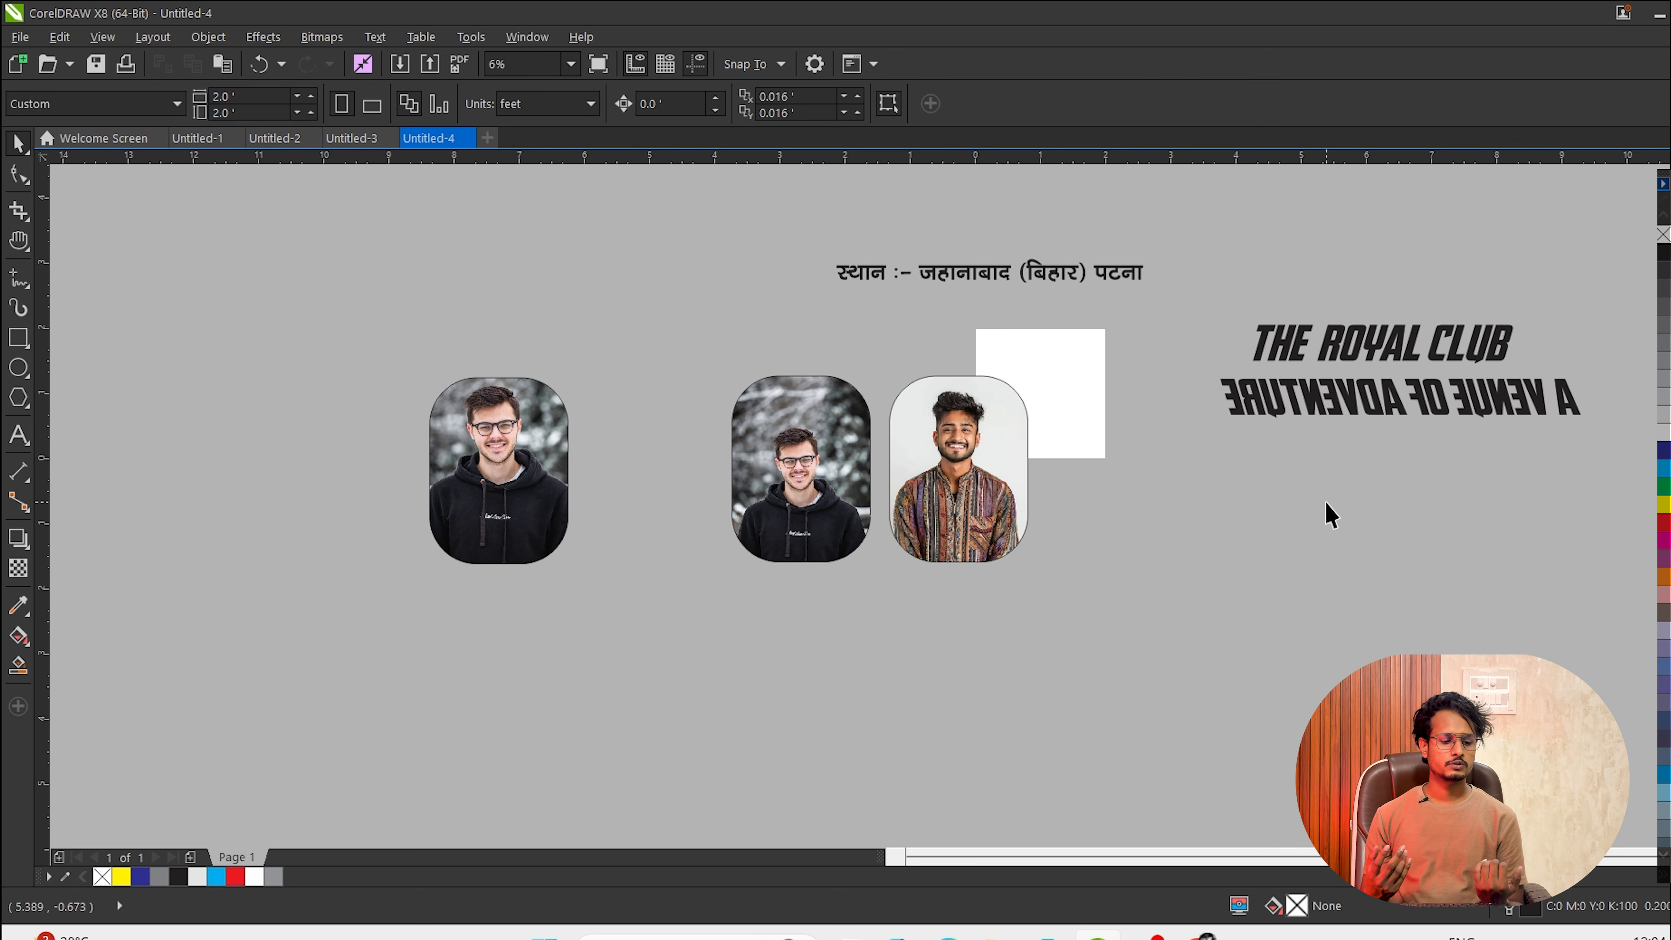
left_click(897, 560)
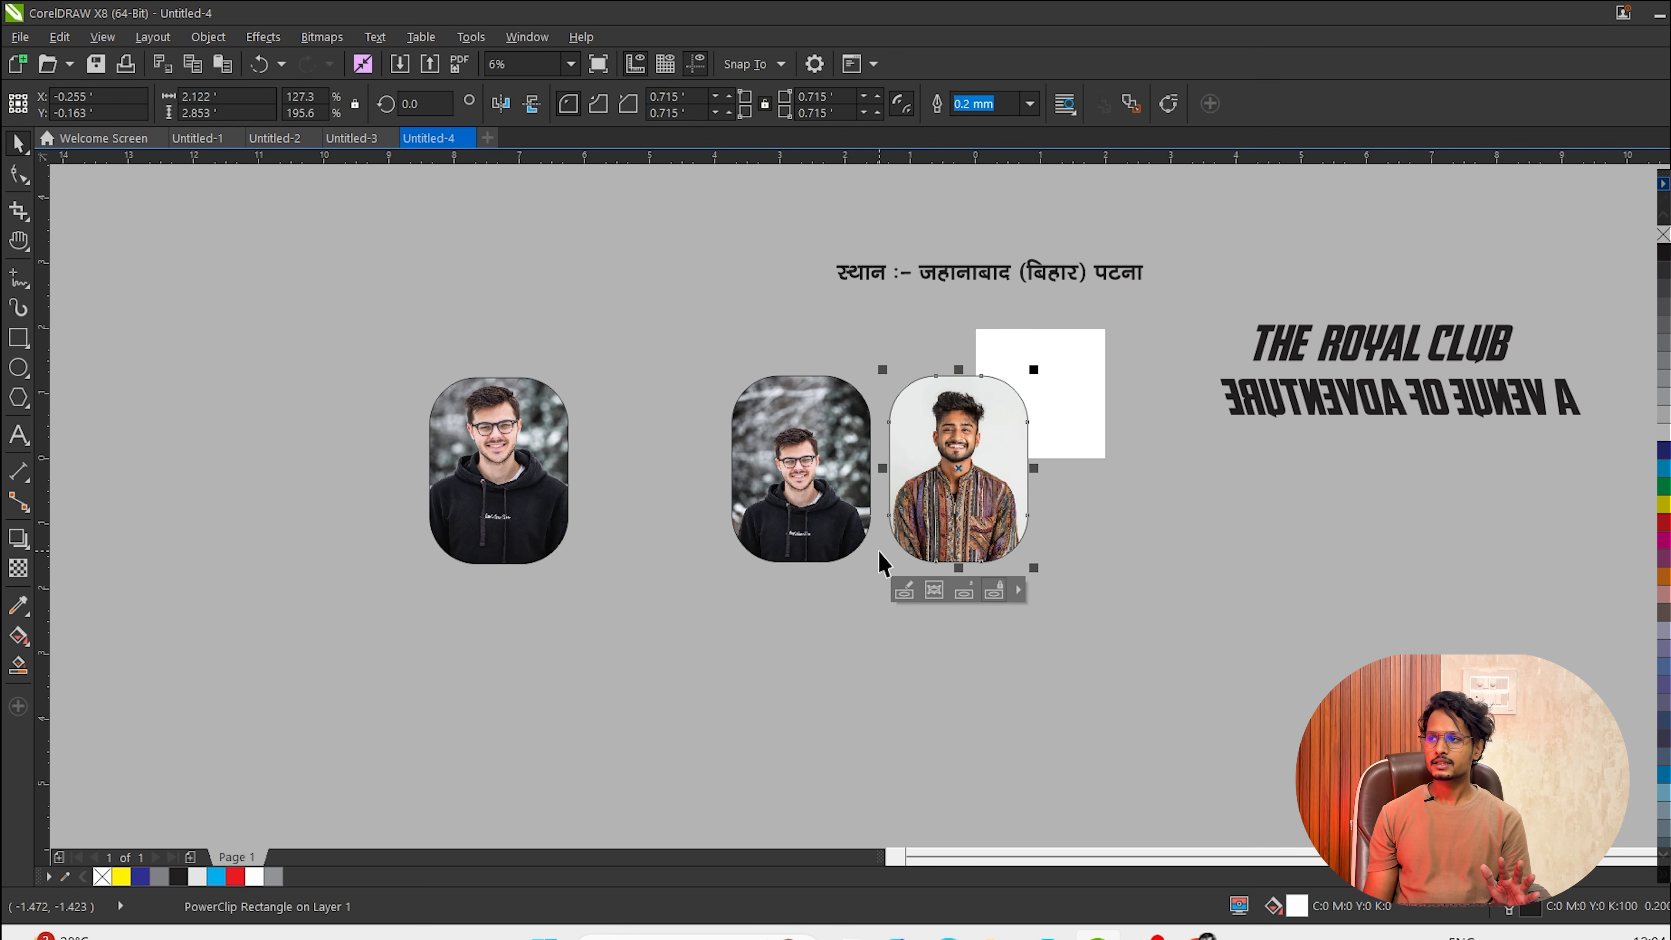
left_click_drag(1303, 764, 396, 274)
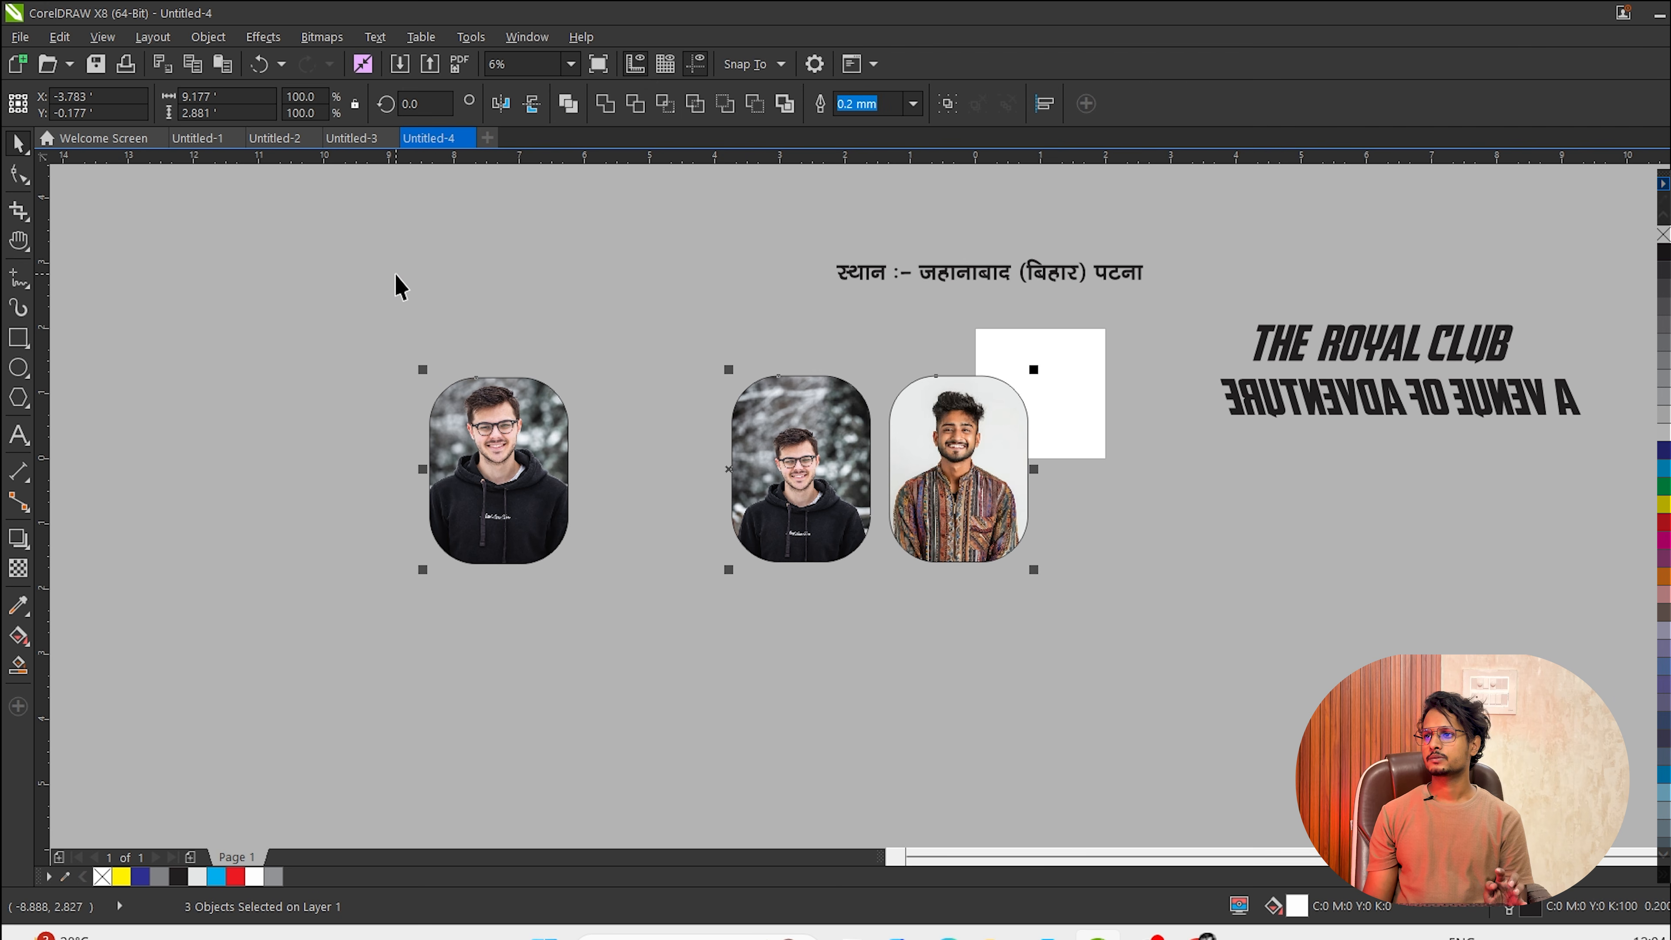
left_click(453, 318)
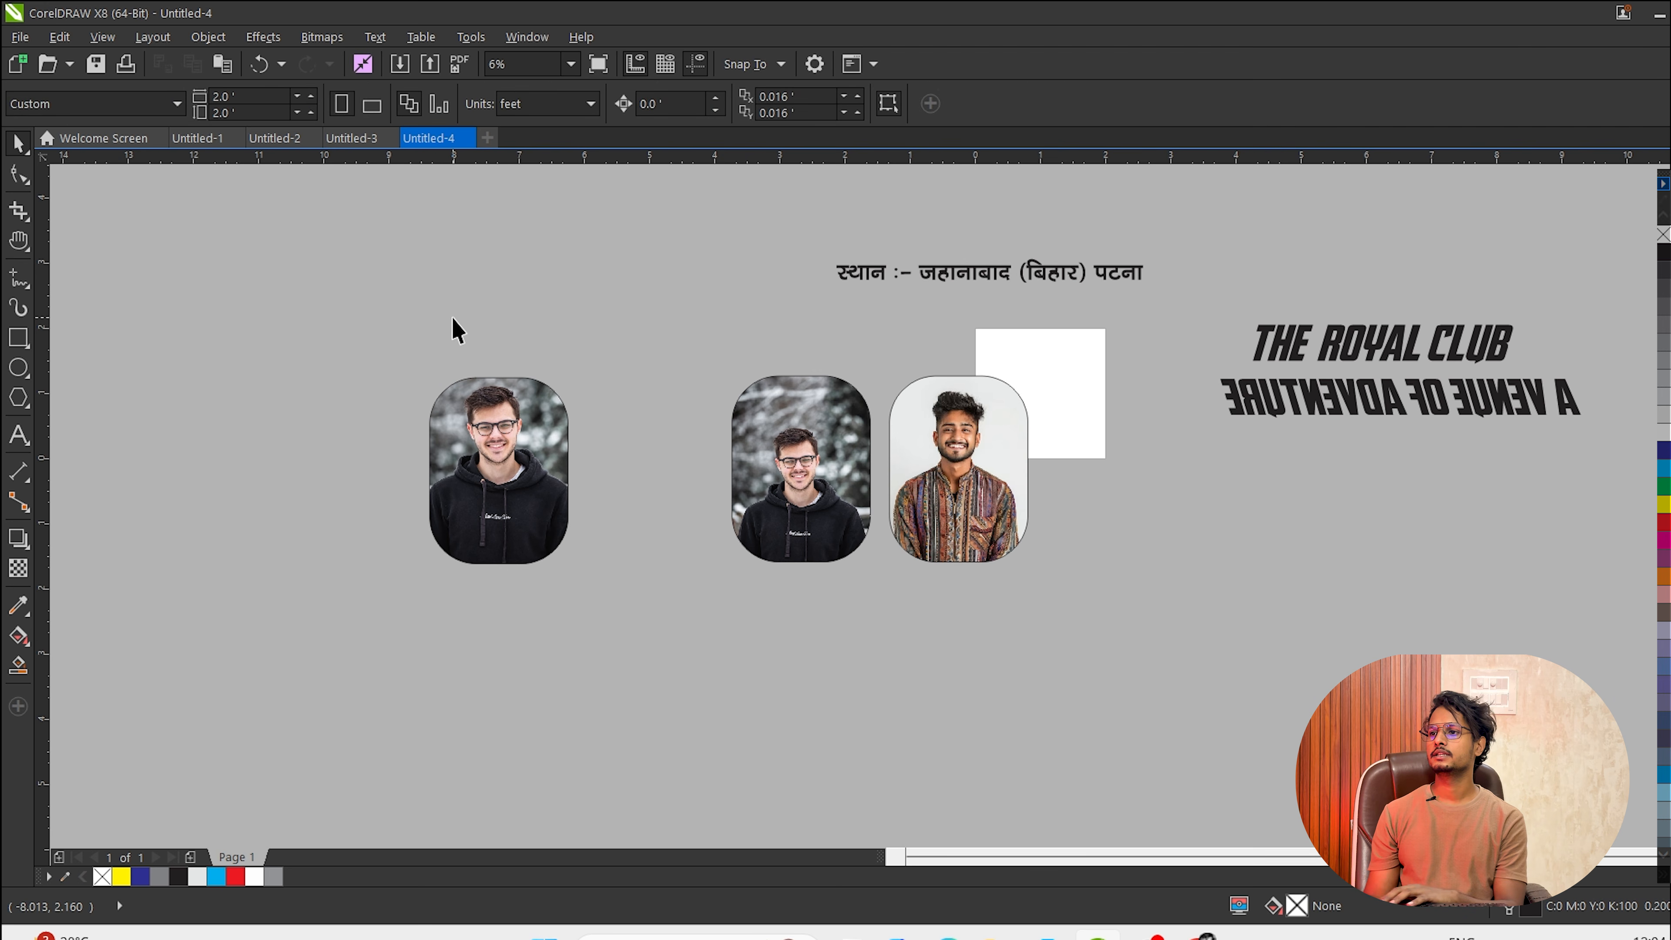
left_click_drag(292, 386, 1426, 598)
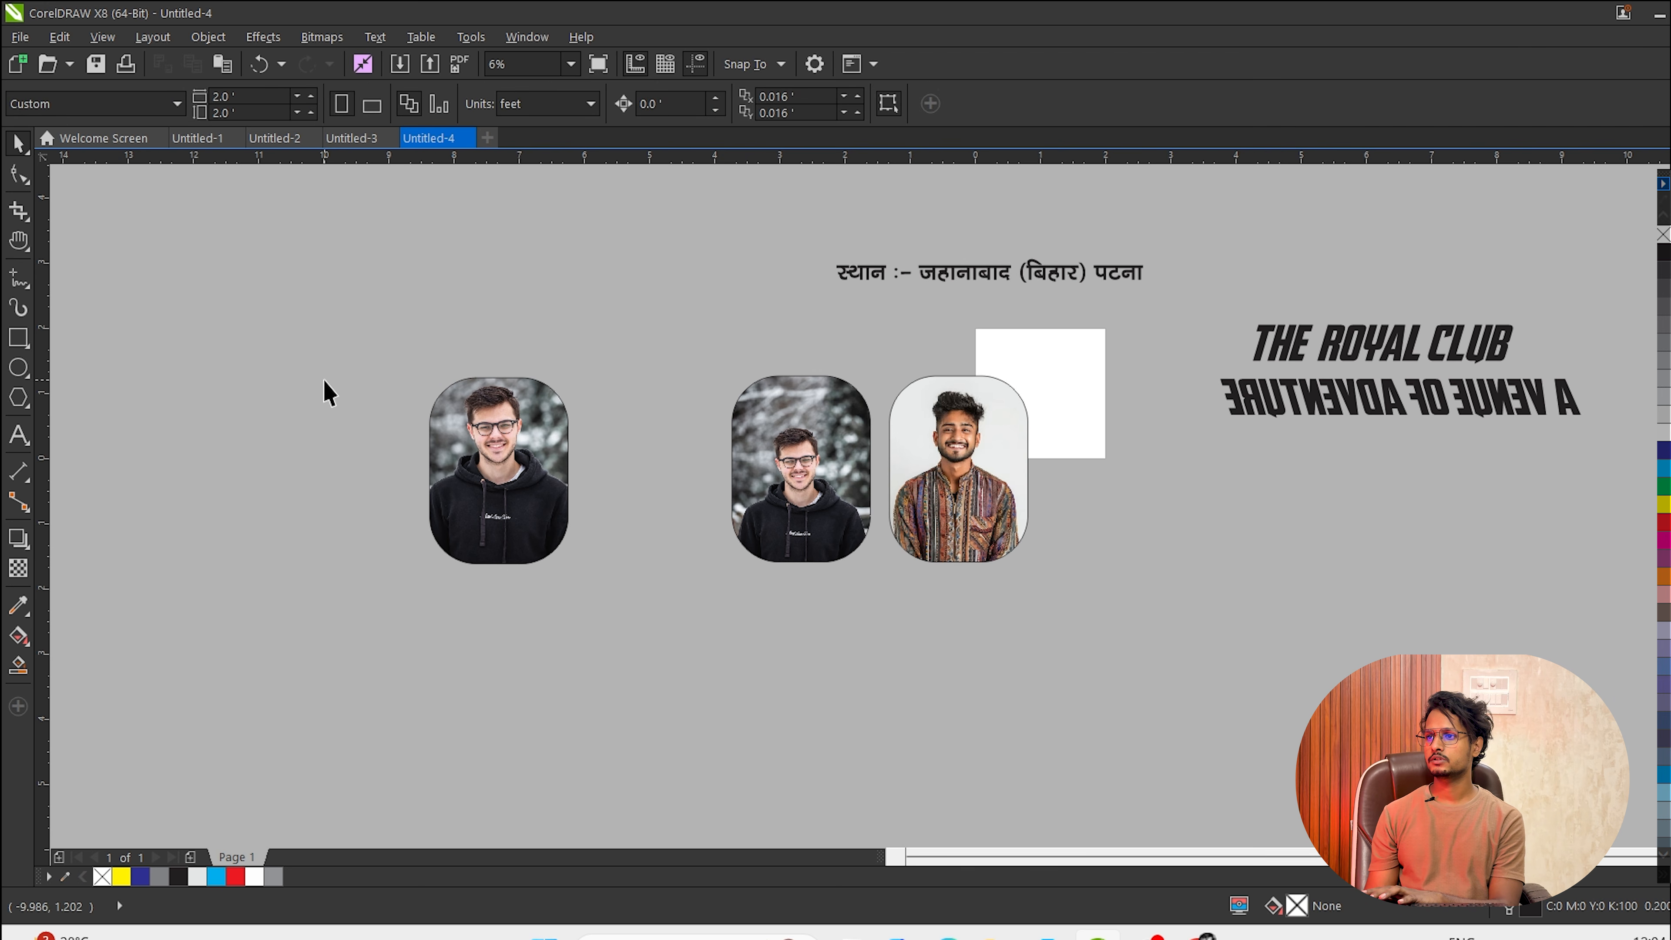
left_click_drag(365, 355, 1161, 585)
left_click(1118, 509)
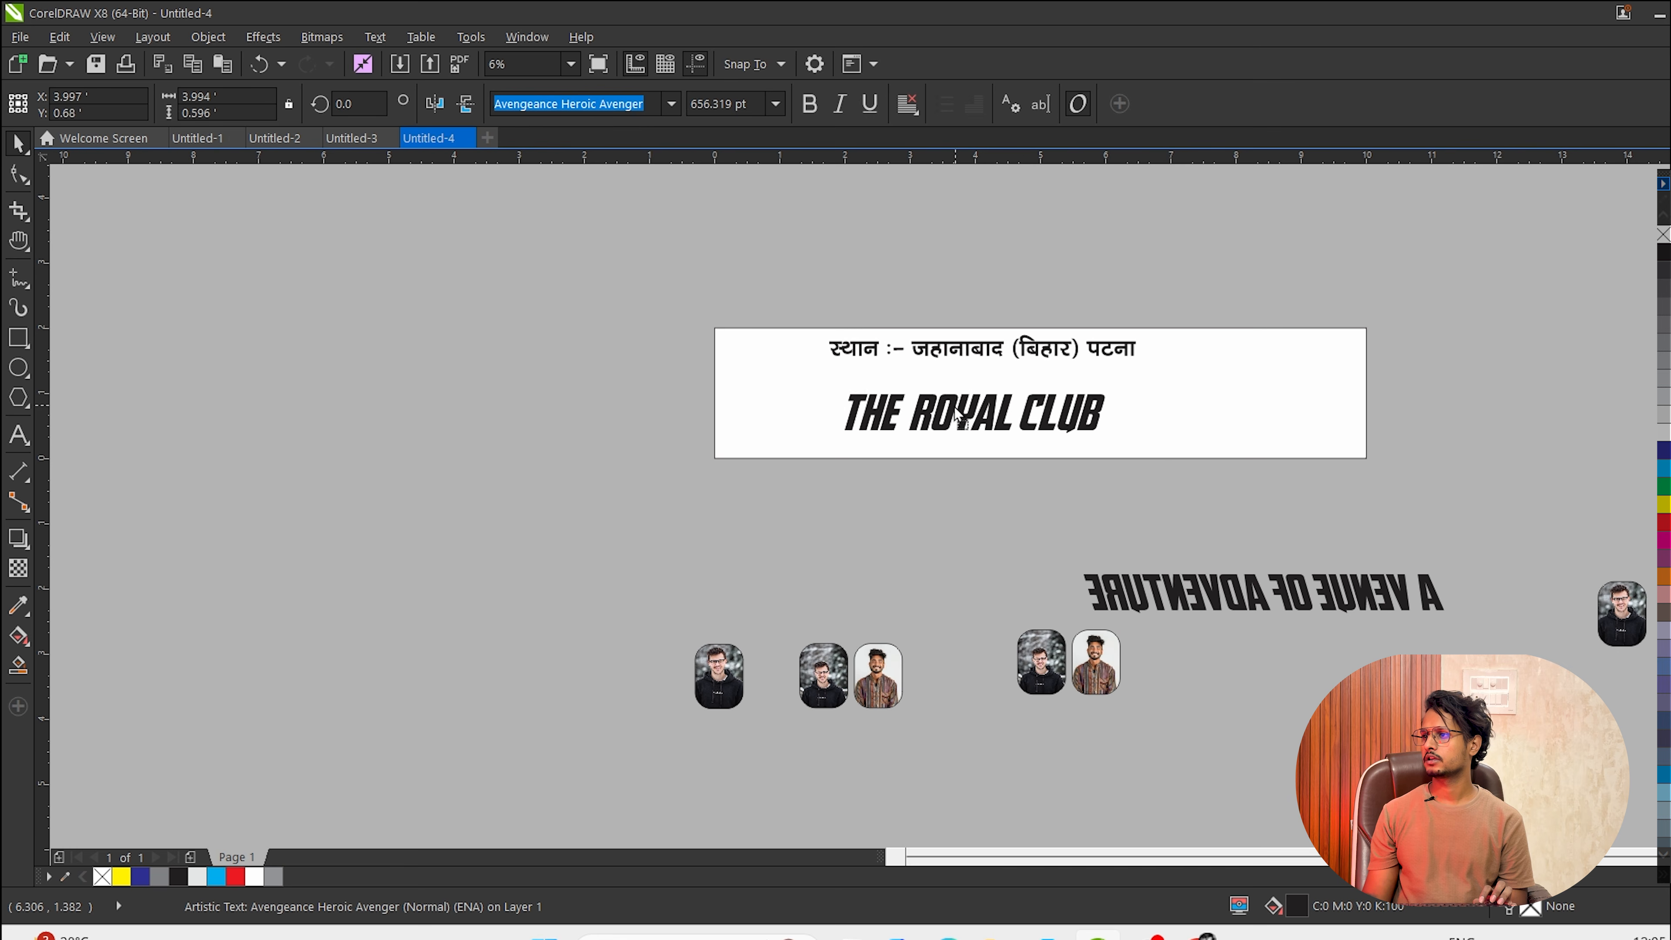
Enlarge THE ROYAL CLUB title to about 8.87 ft wide and place it across the upper part of the white banner.
left_click_drag(960, 418, 964, 402)
left_click_drag(1118, 426, 1318, 450)
left_click_drag(1260, 385, 1264, 364)
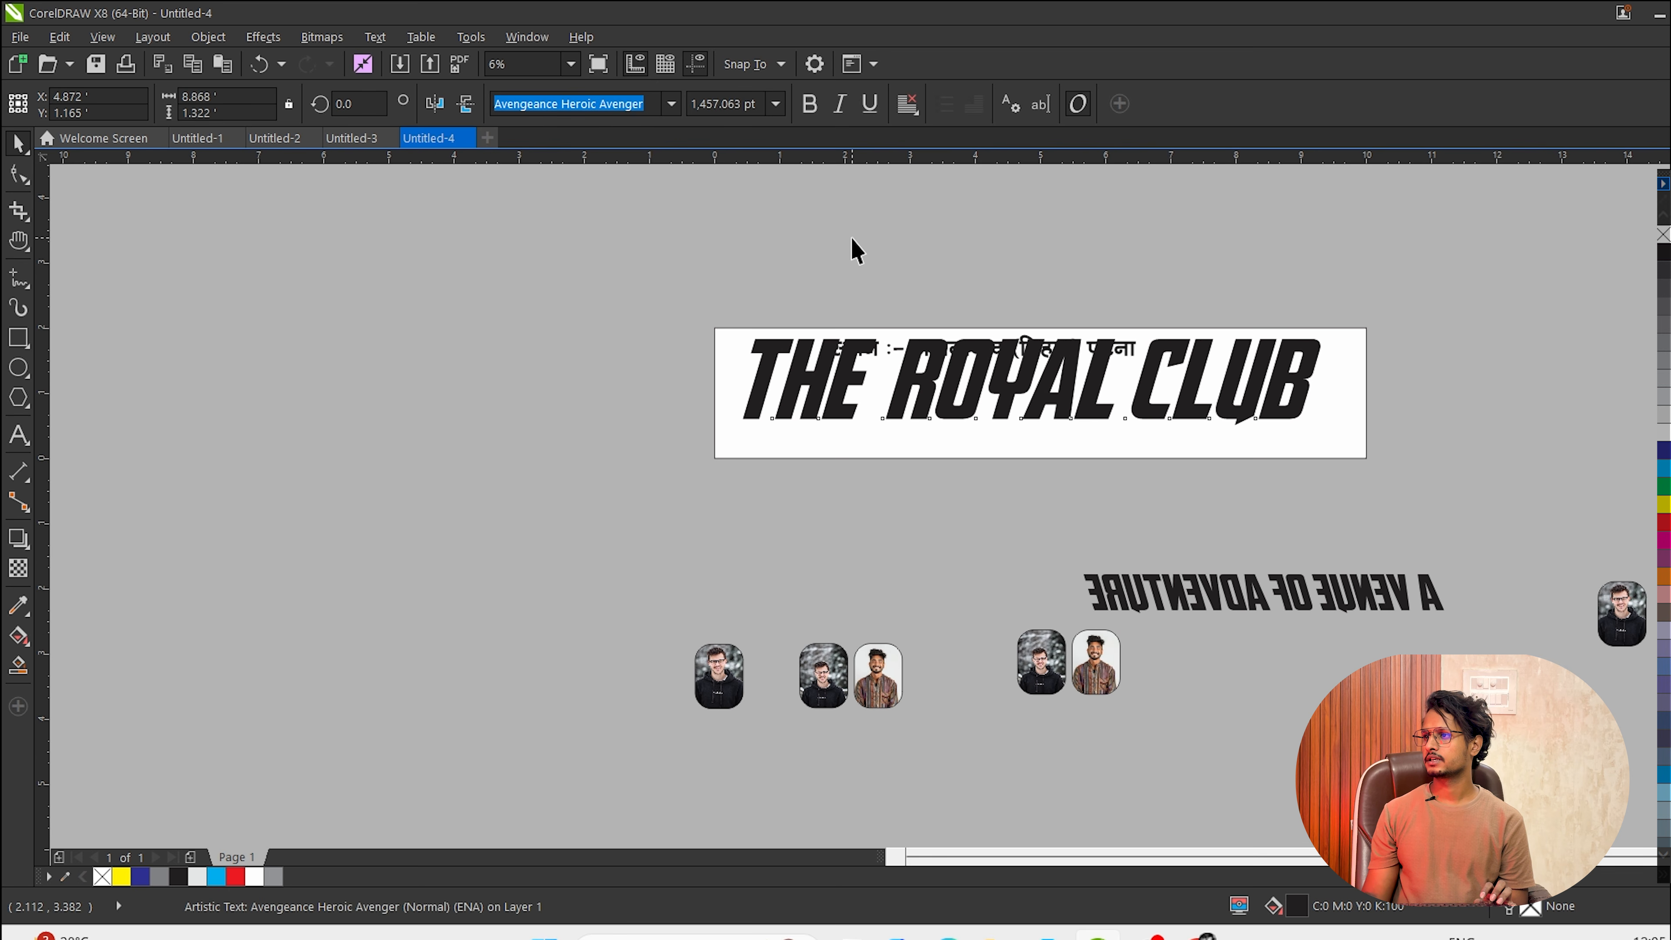
Move the Hindi location line below the title, and centre both texts horizontally on the white banner rectangle.
left_click(1108, 365)
left_click_drag(1009, 374, 1037, 440)
left_click(1242, 405, "shift")
left_click(1358, 418, "shift")
key("c")
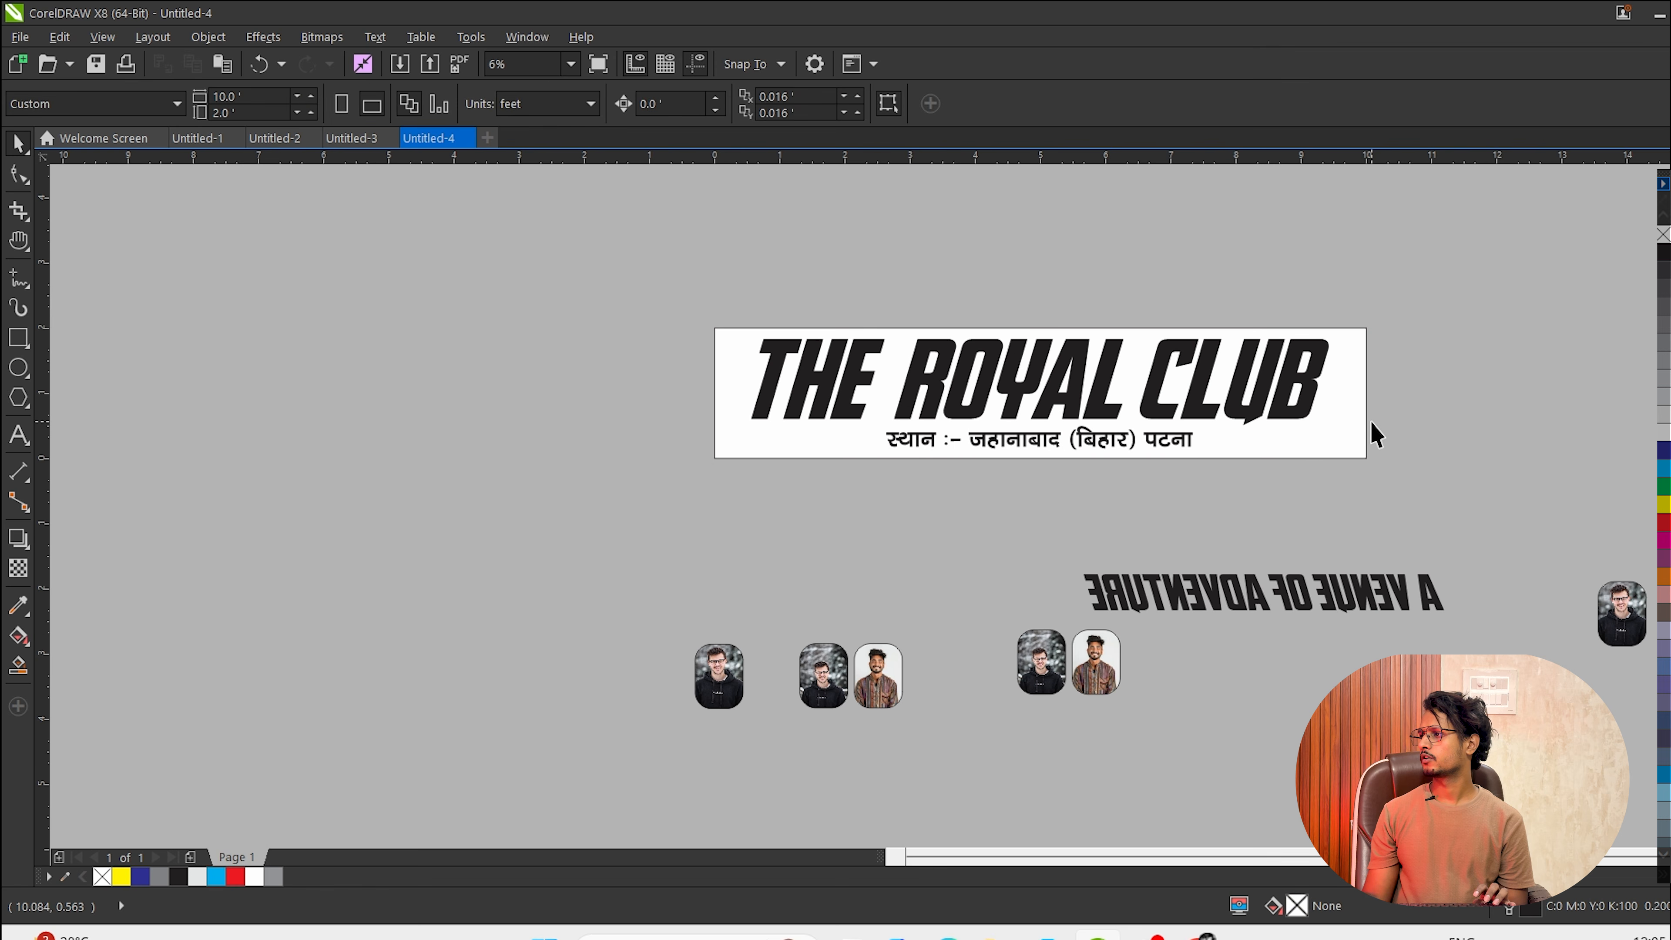
Fill the banner rectangle with yellow and the THE ROYAL CLUB title with red.
left_click(1360, 432)
left_click(1665, 505)
left_click(1509, 419)
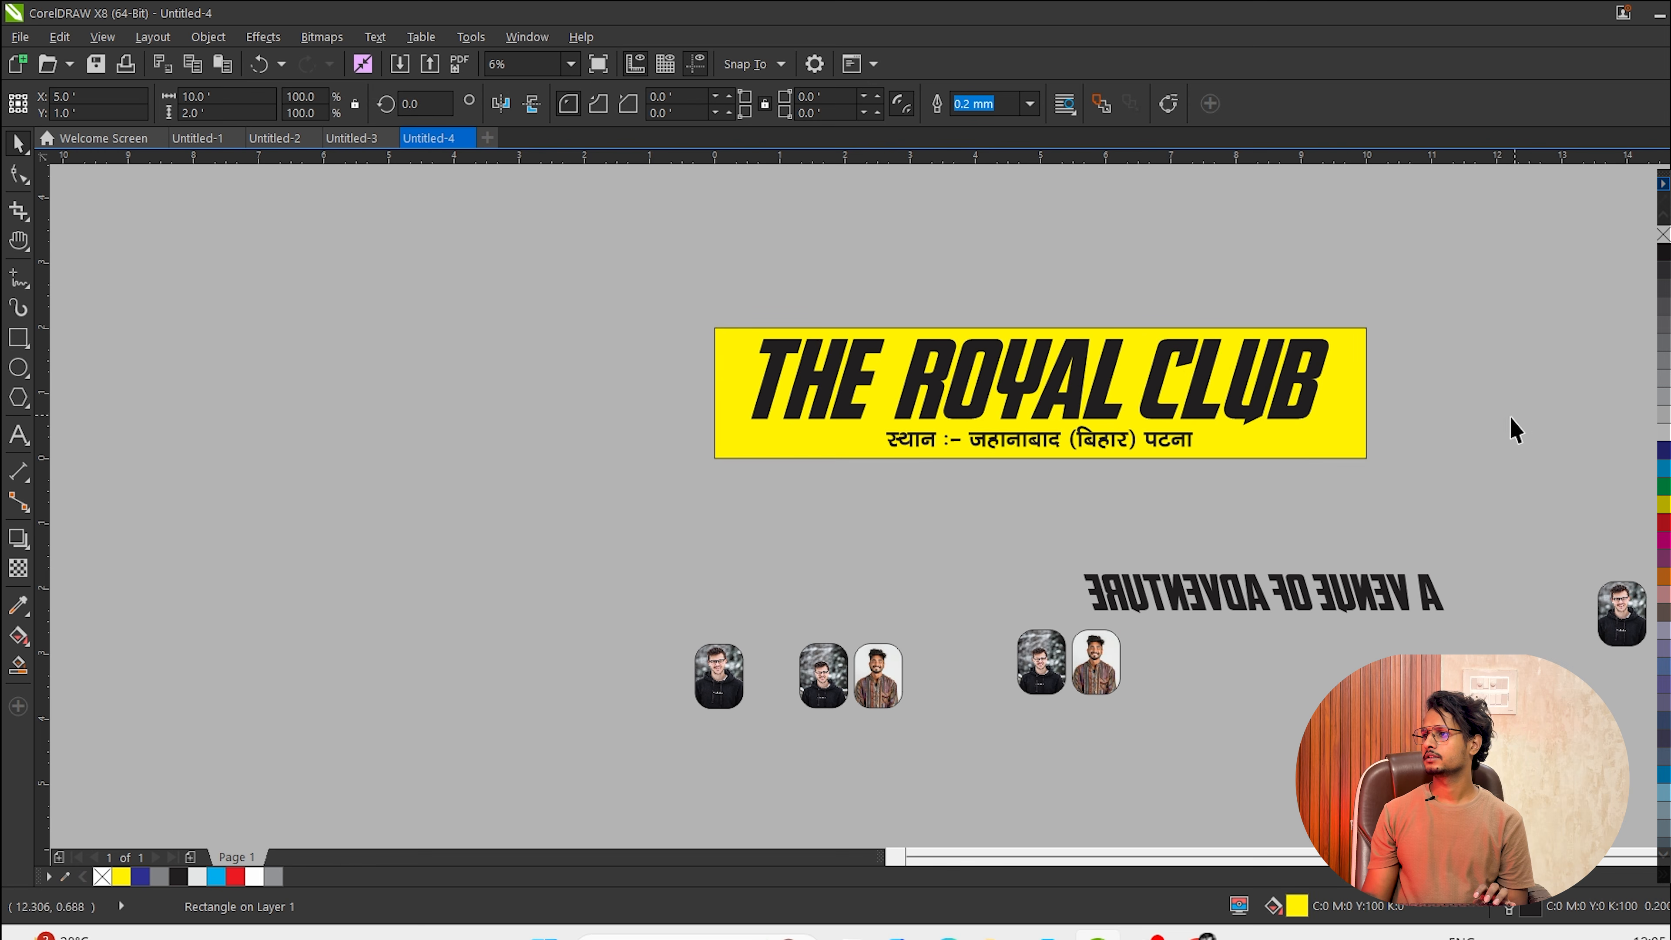
left_click(1106, 407)
left_click(1664, 522)
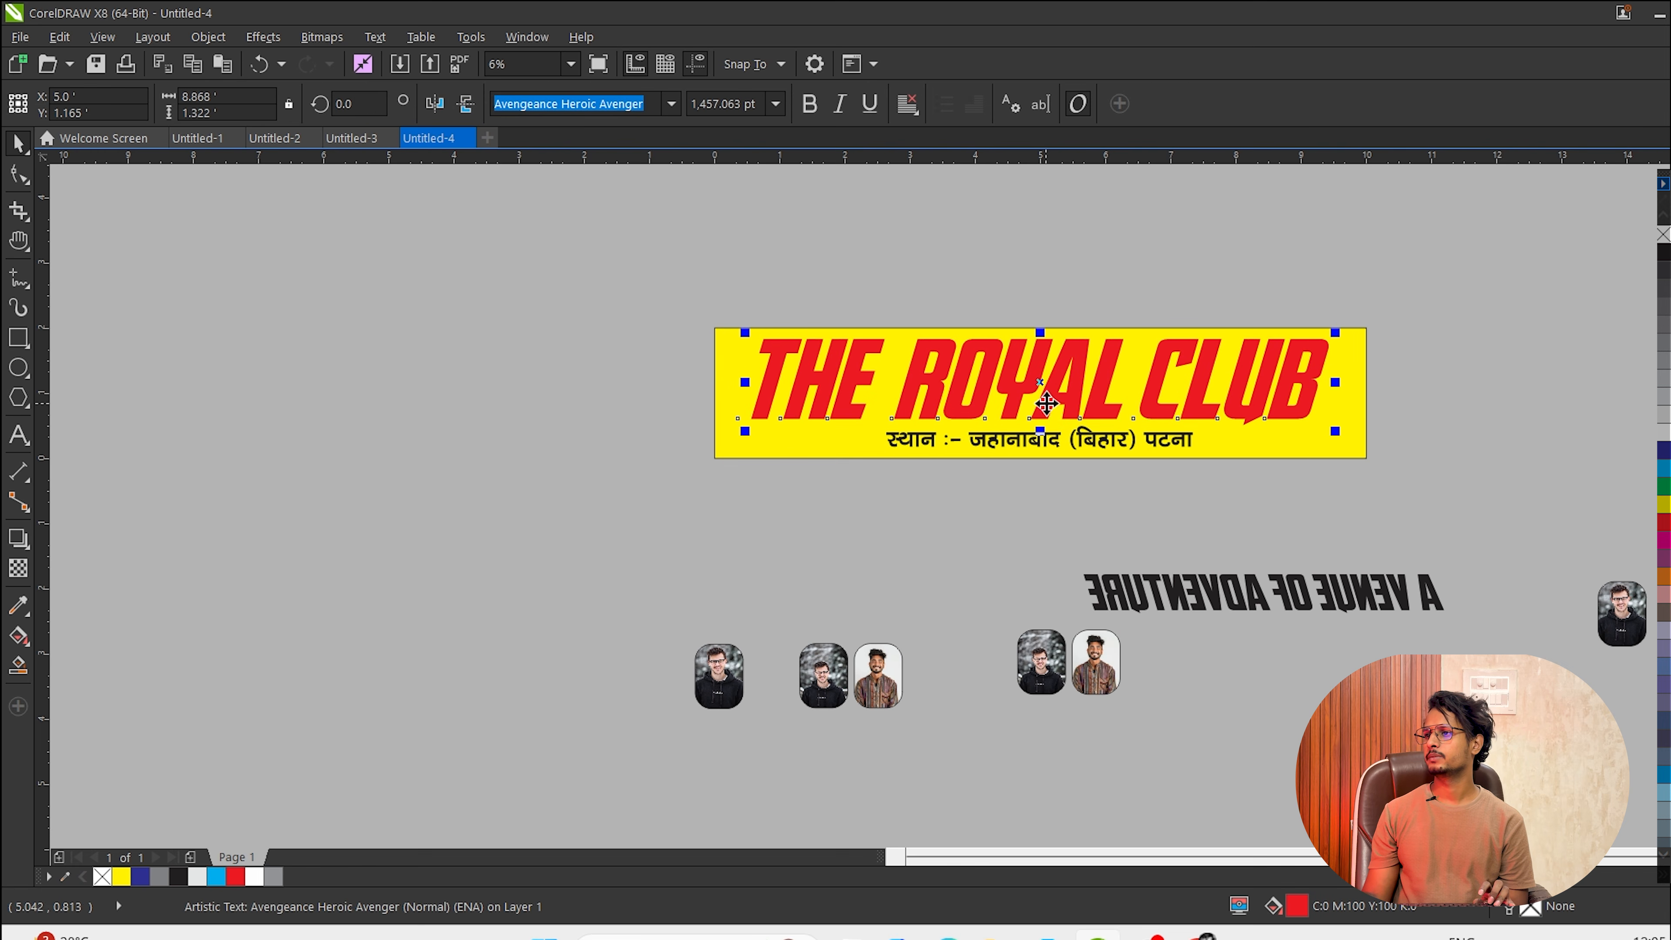
Start exporting the banner's three objects, and create and open a Desktop folder named 01-01-2026 as the destination.
left_click(1280, 447, "shift")
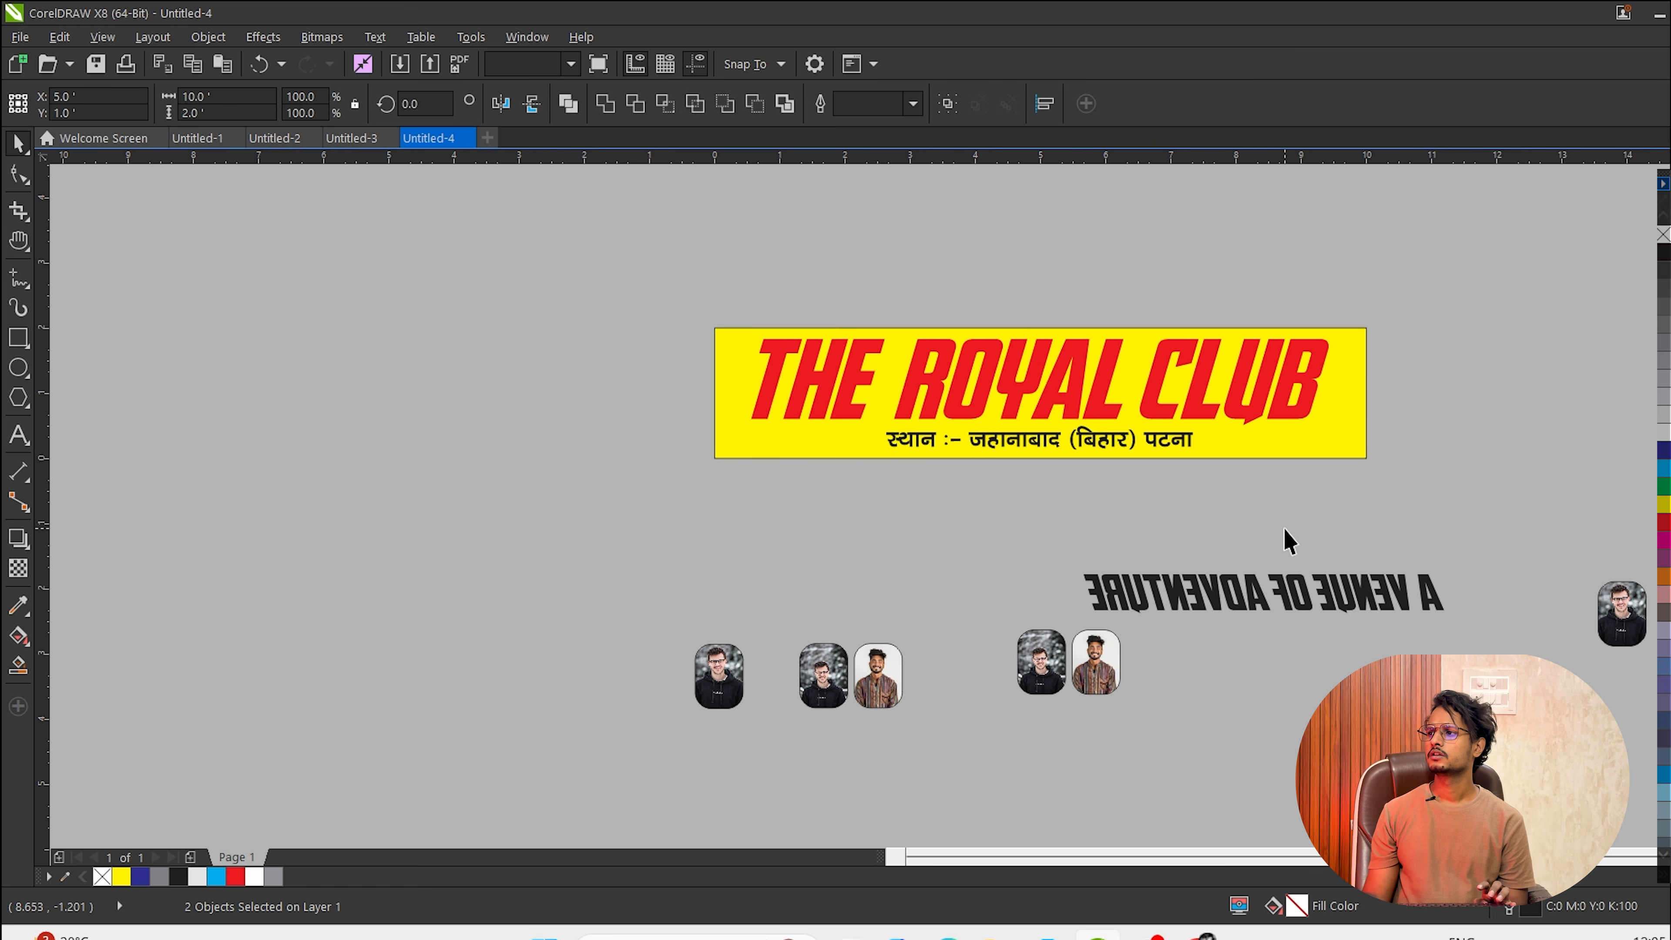
left_click_drag(545, 284, 1357, 586)
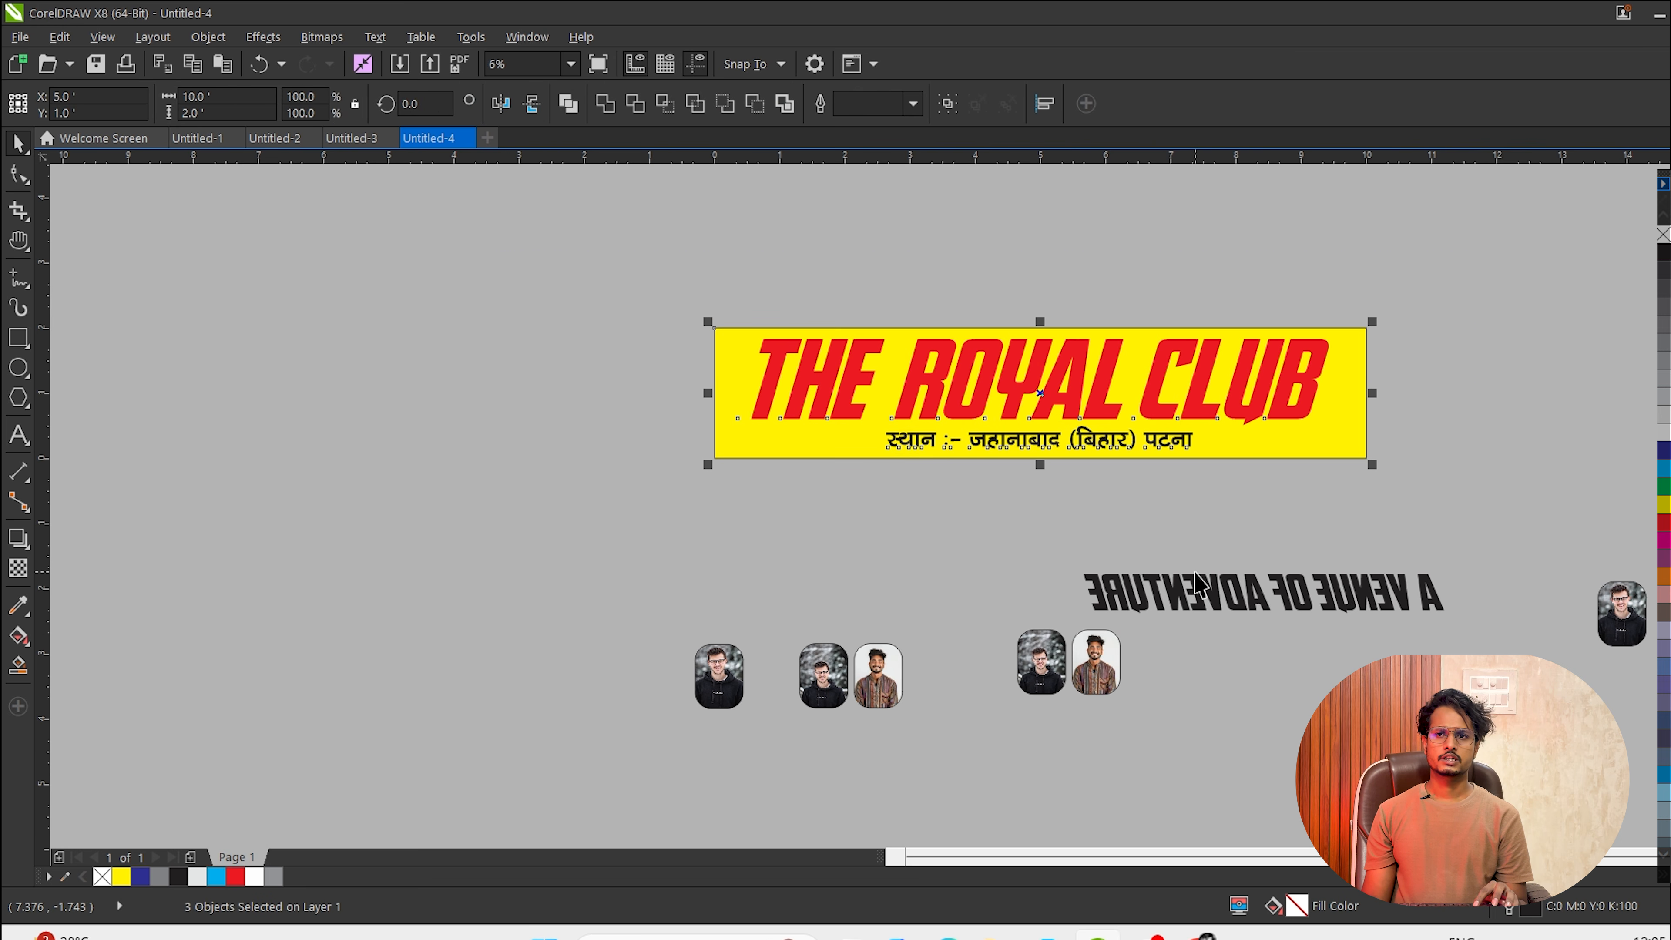
key("ctrl+e")
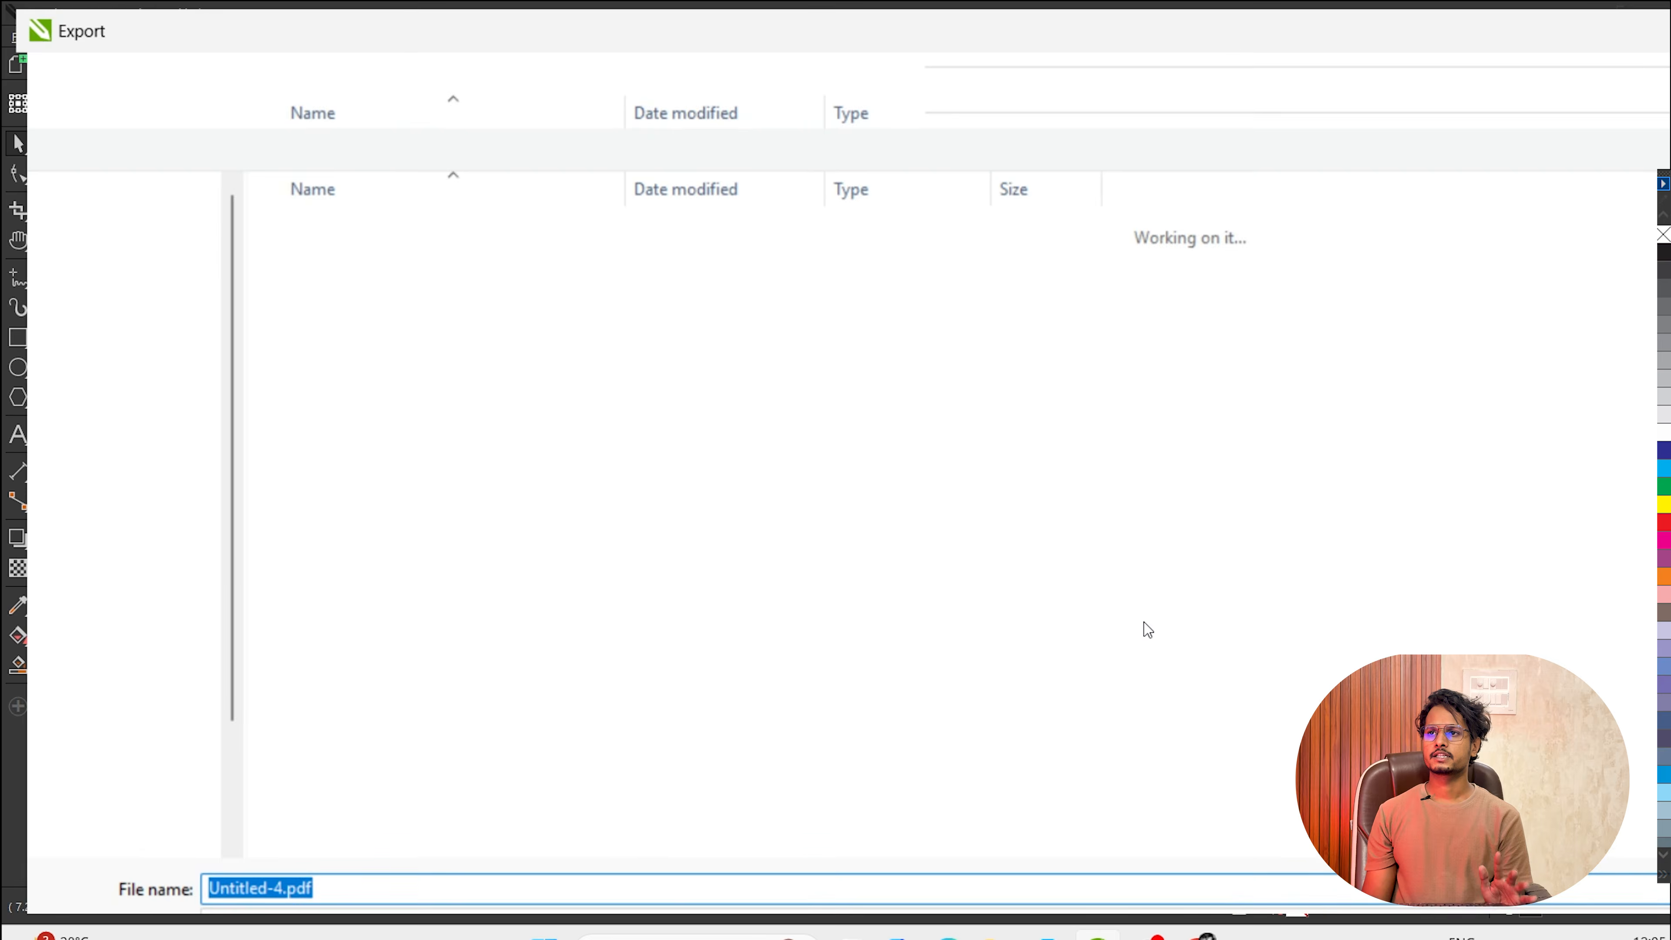
left_click(108, 305)
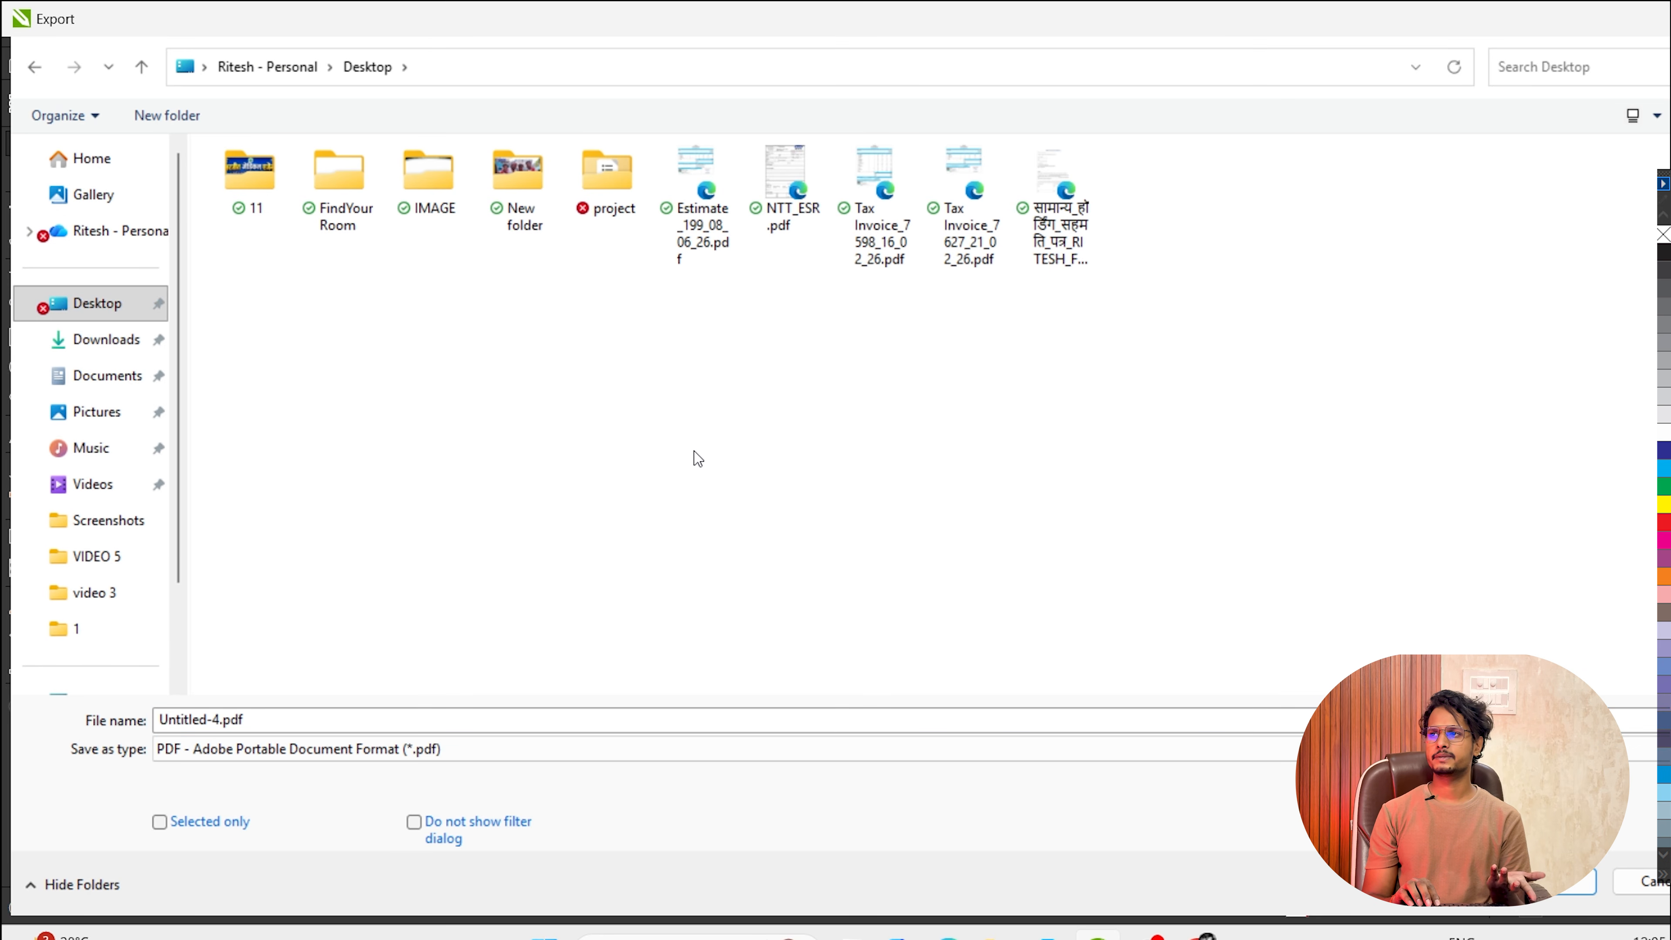
key("ctrl+shift+n")
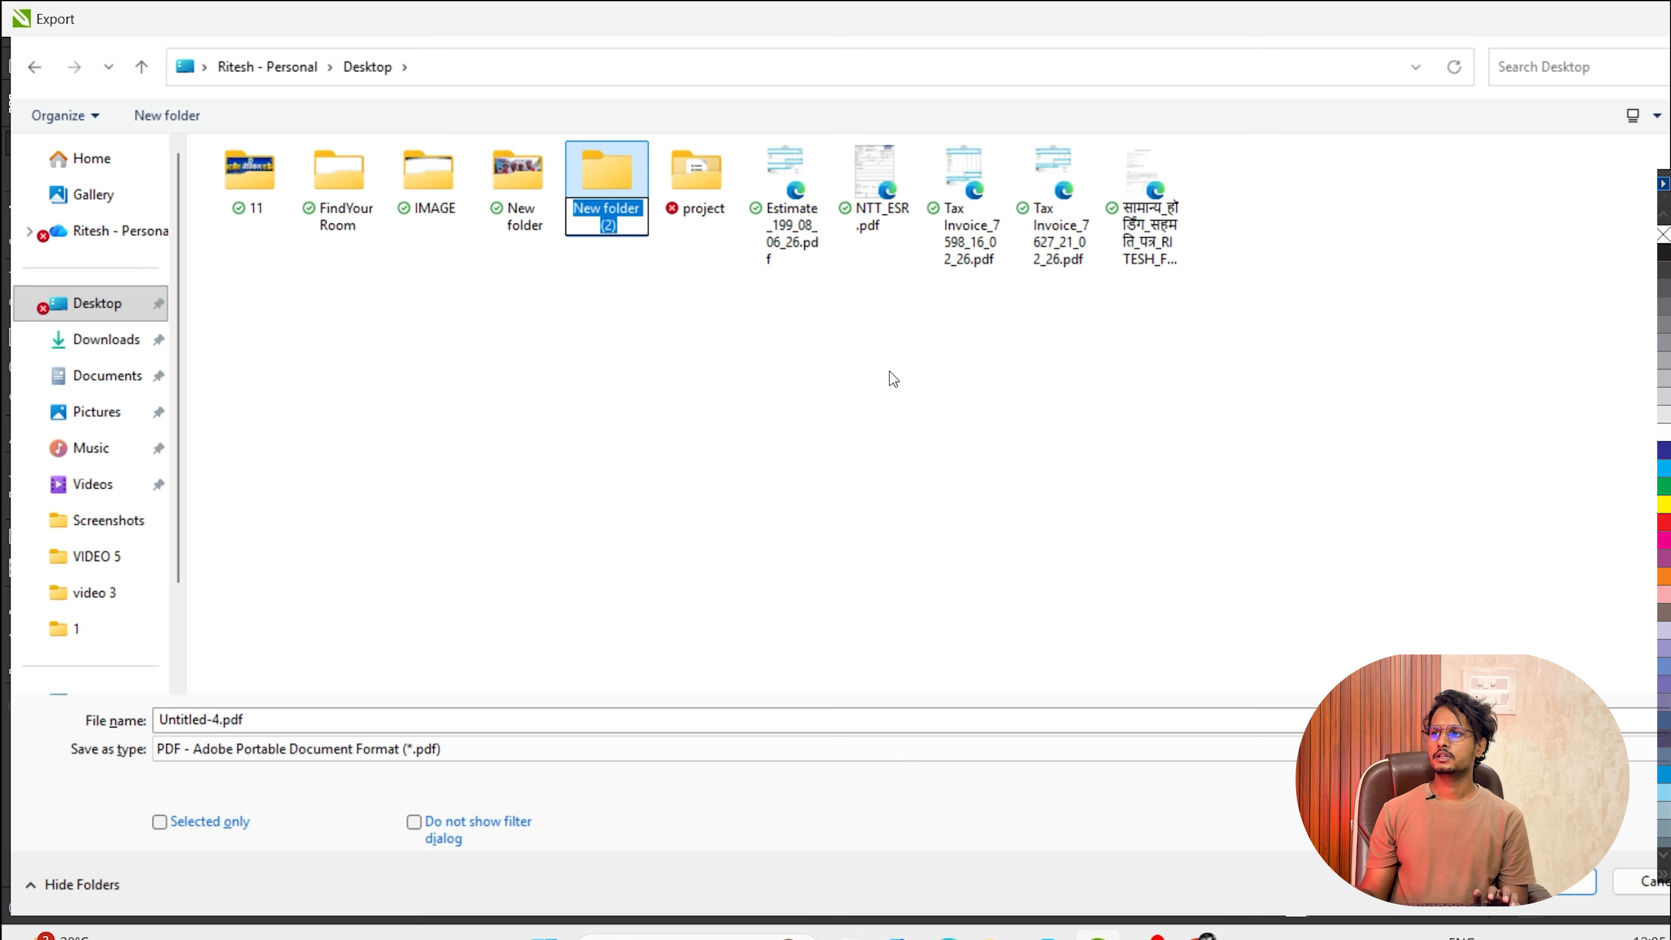
type("01-01-2")
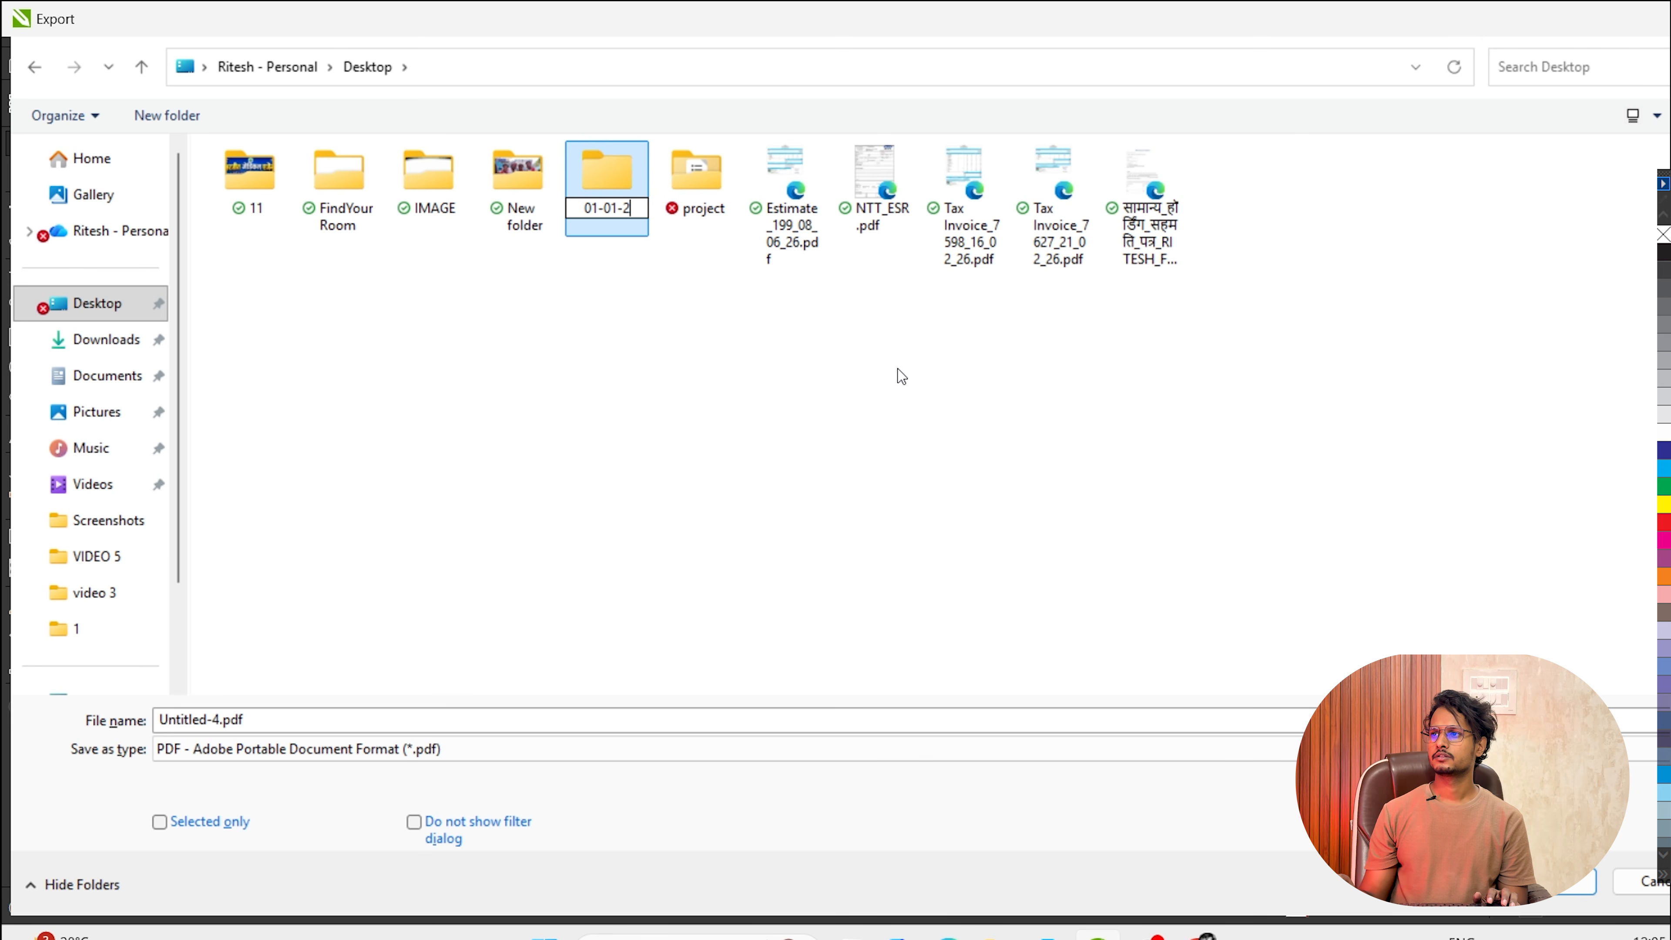
type("026")
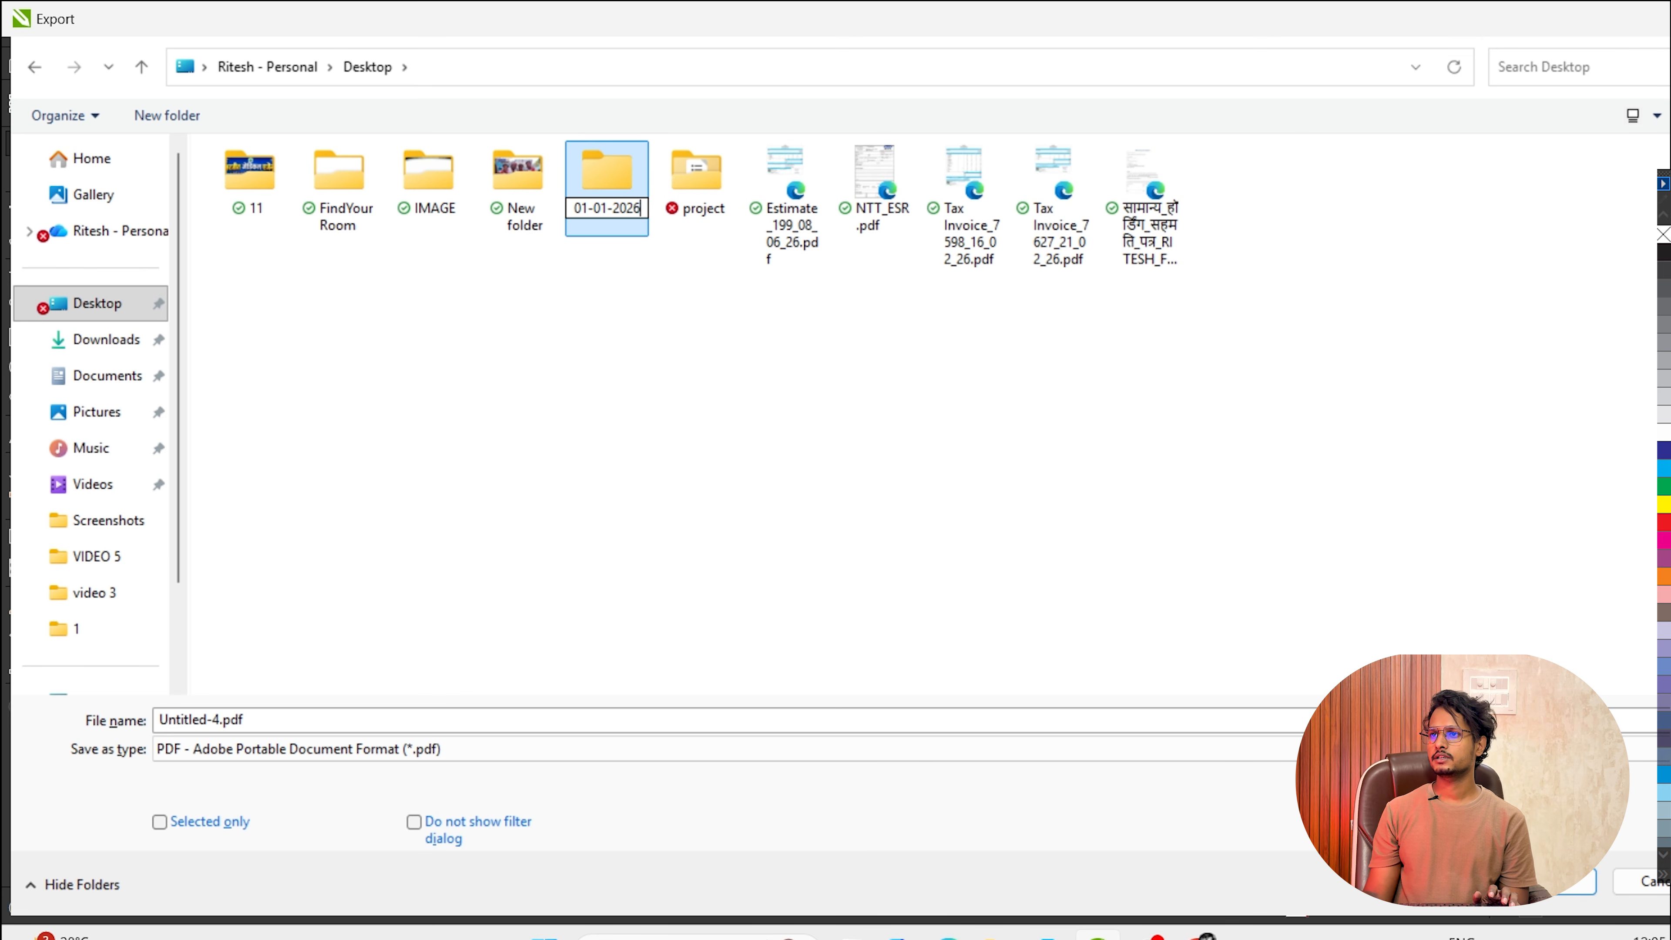
key("Return")
double_click(232, 182)
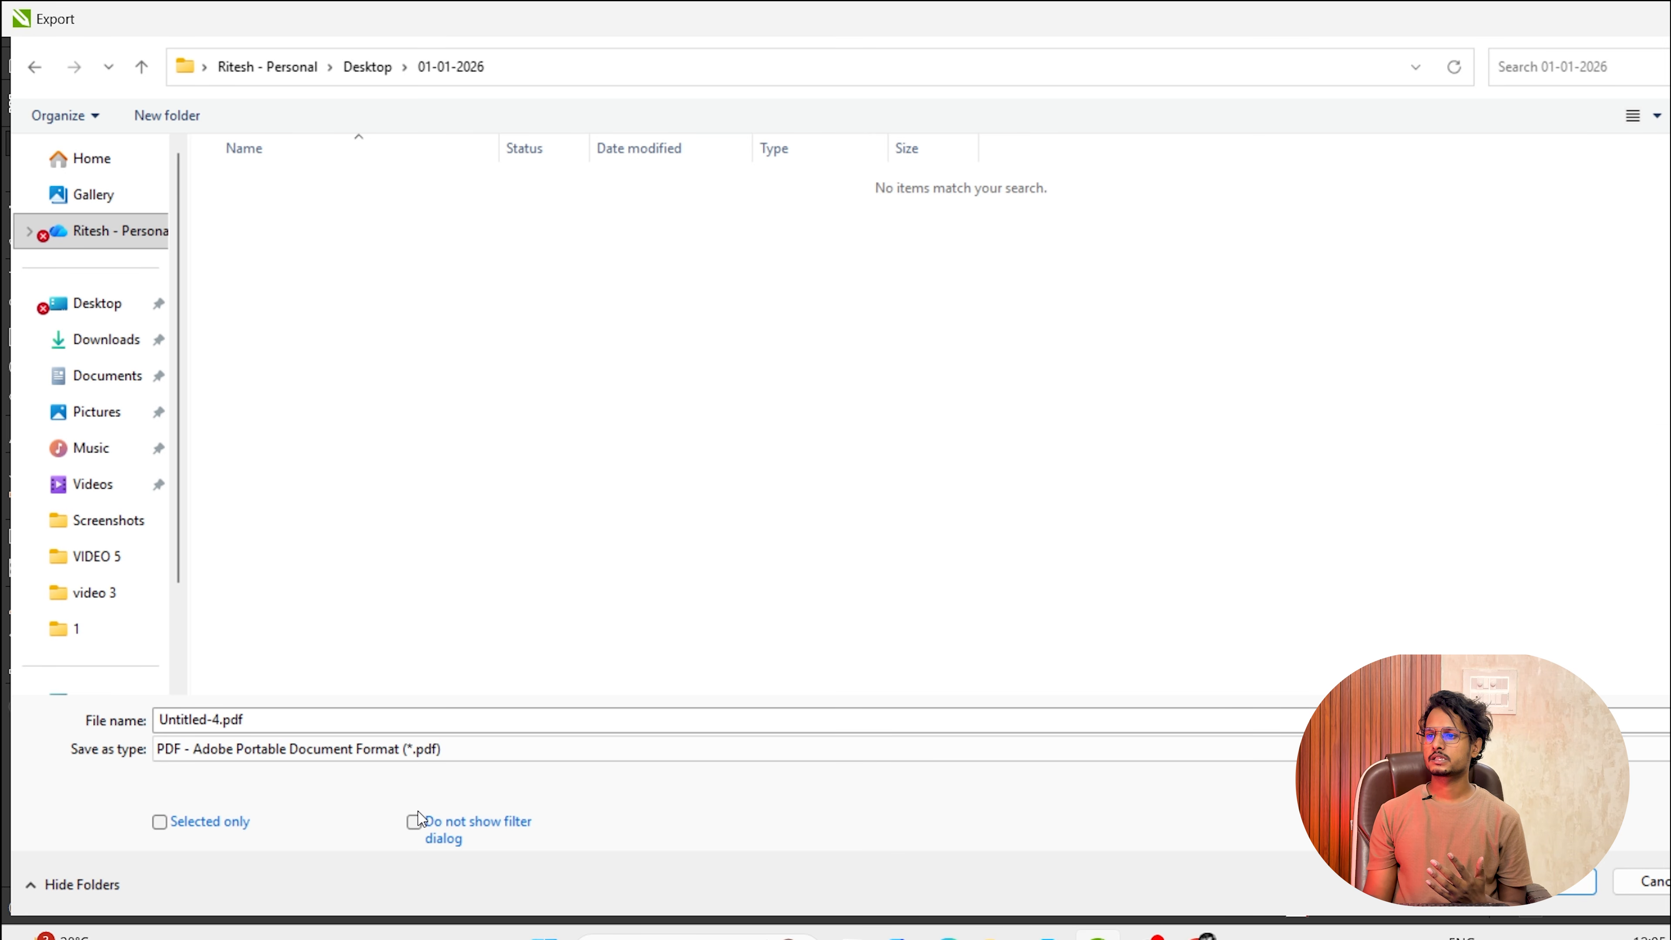
Choose TIF - TIFF Bitmap as the export format for Untitled-4, and proceed to the bitmap settings.
left_click(474, 750)
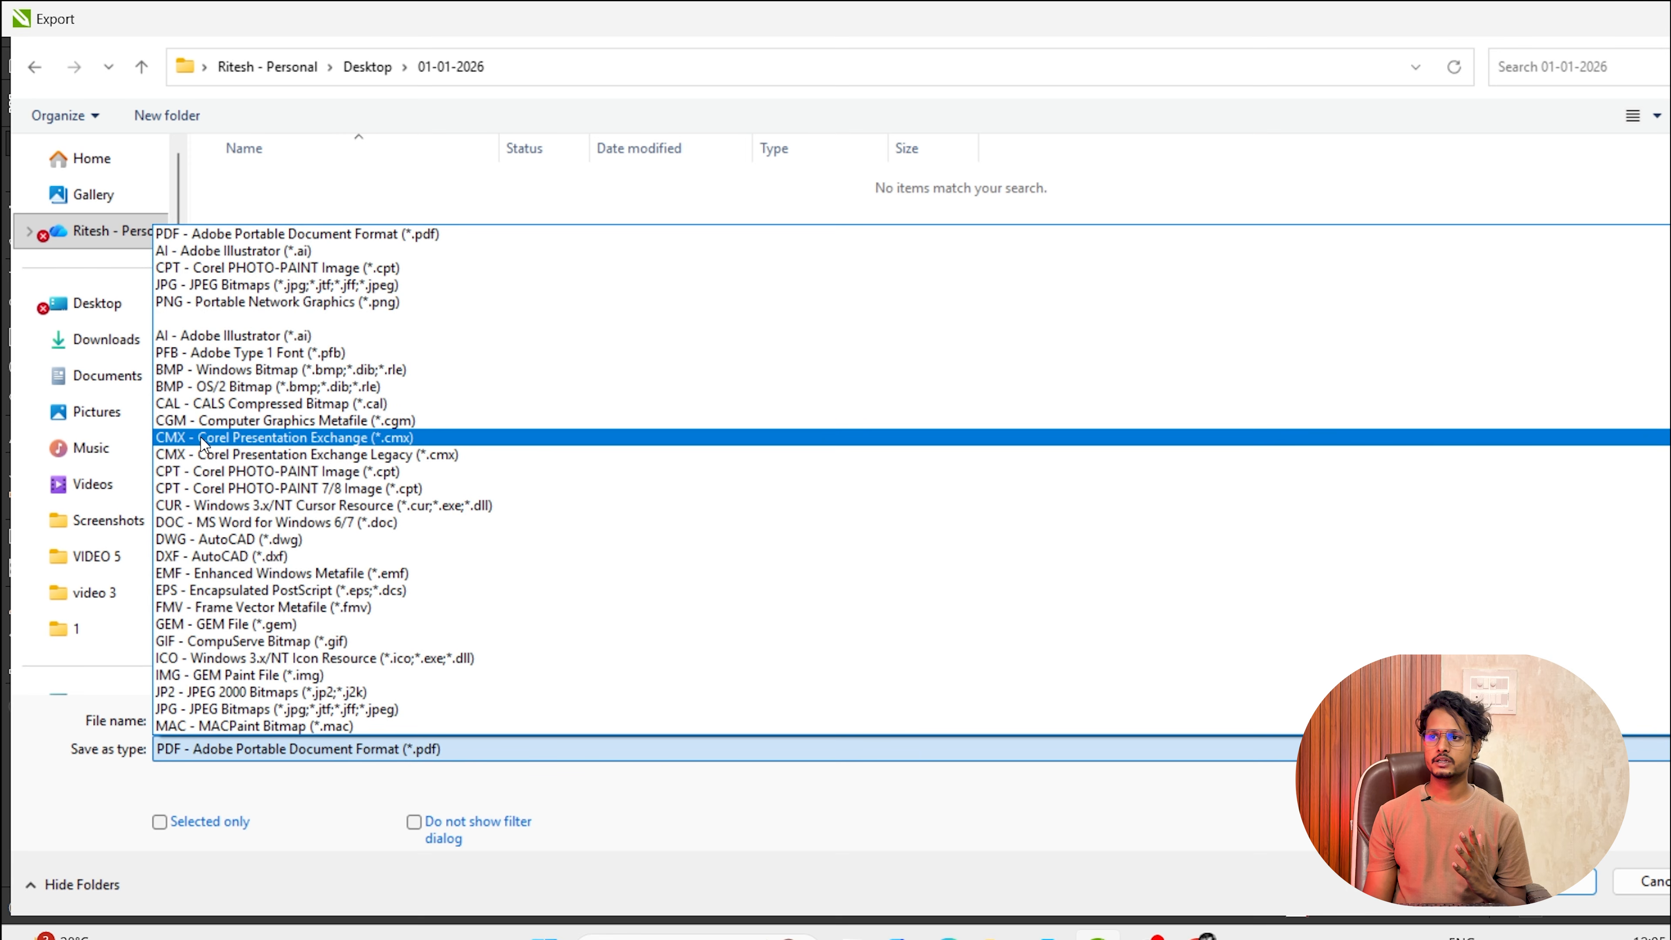
scroll(205, 445, "down", 8)
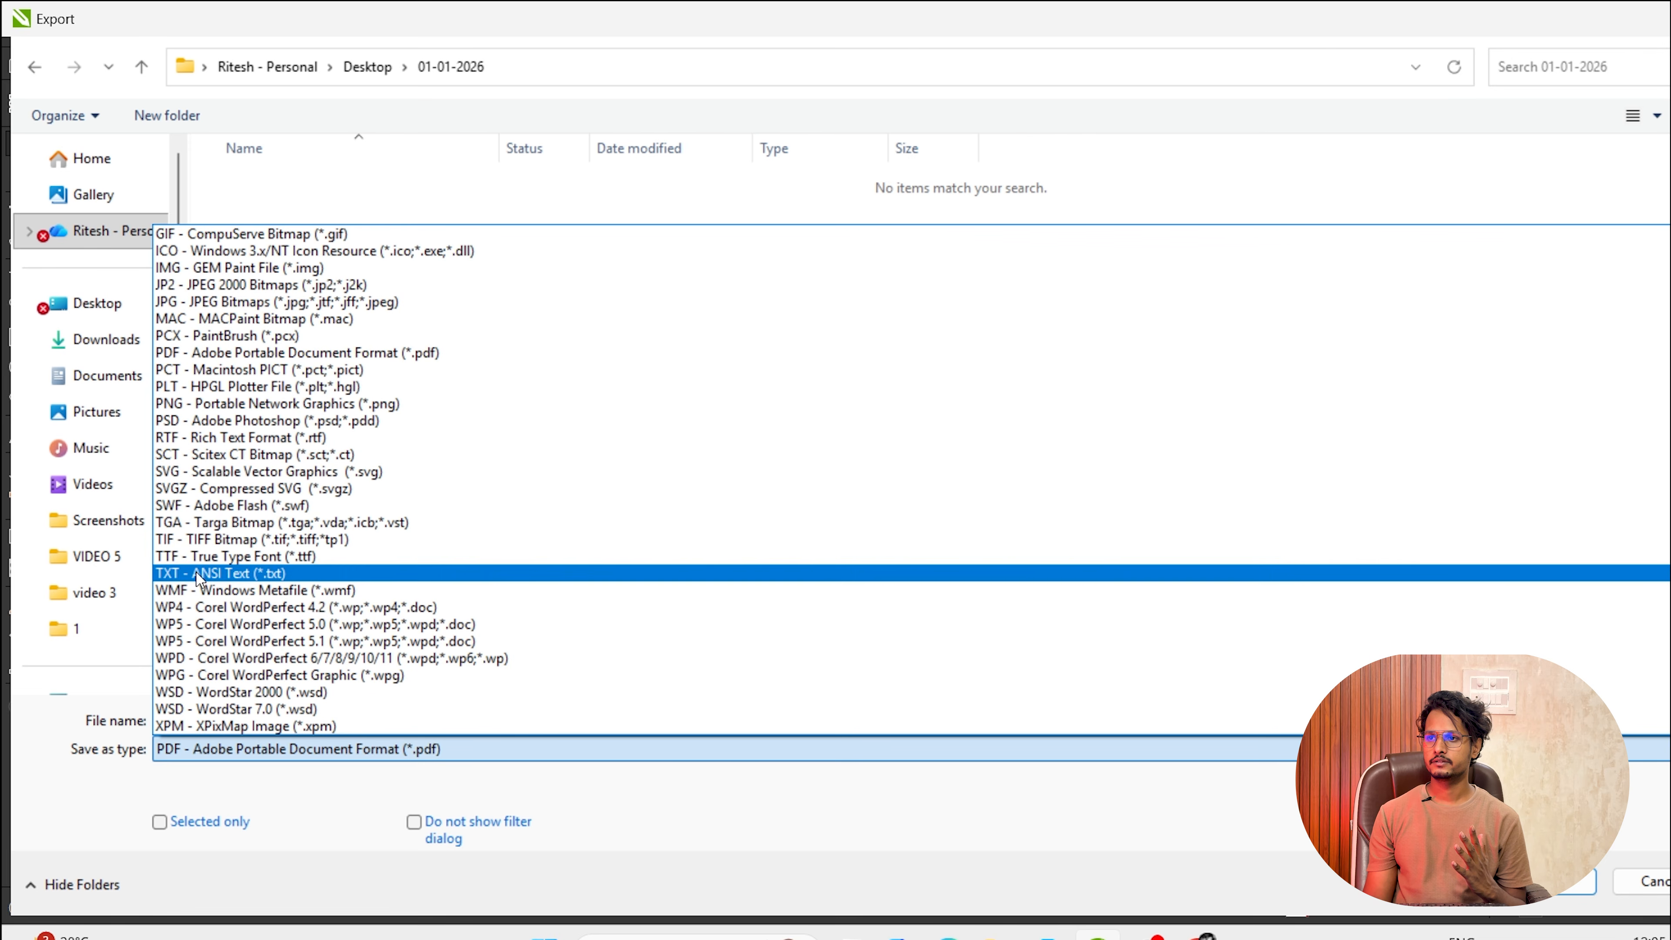
left_click(254, 539)
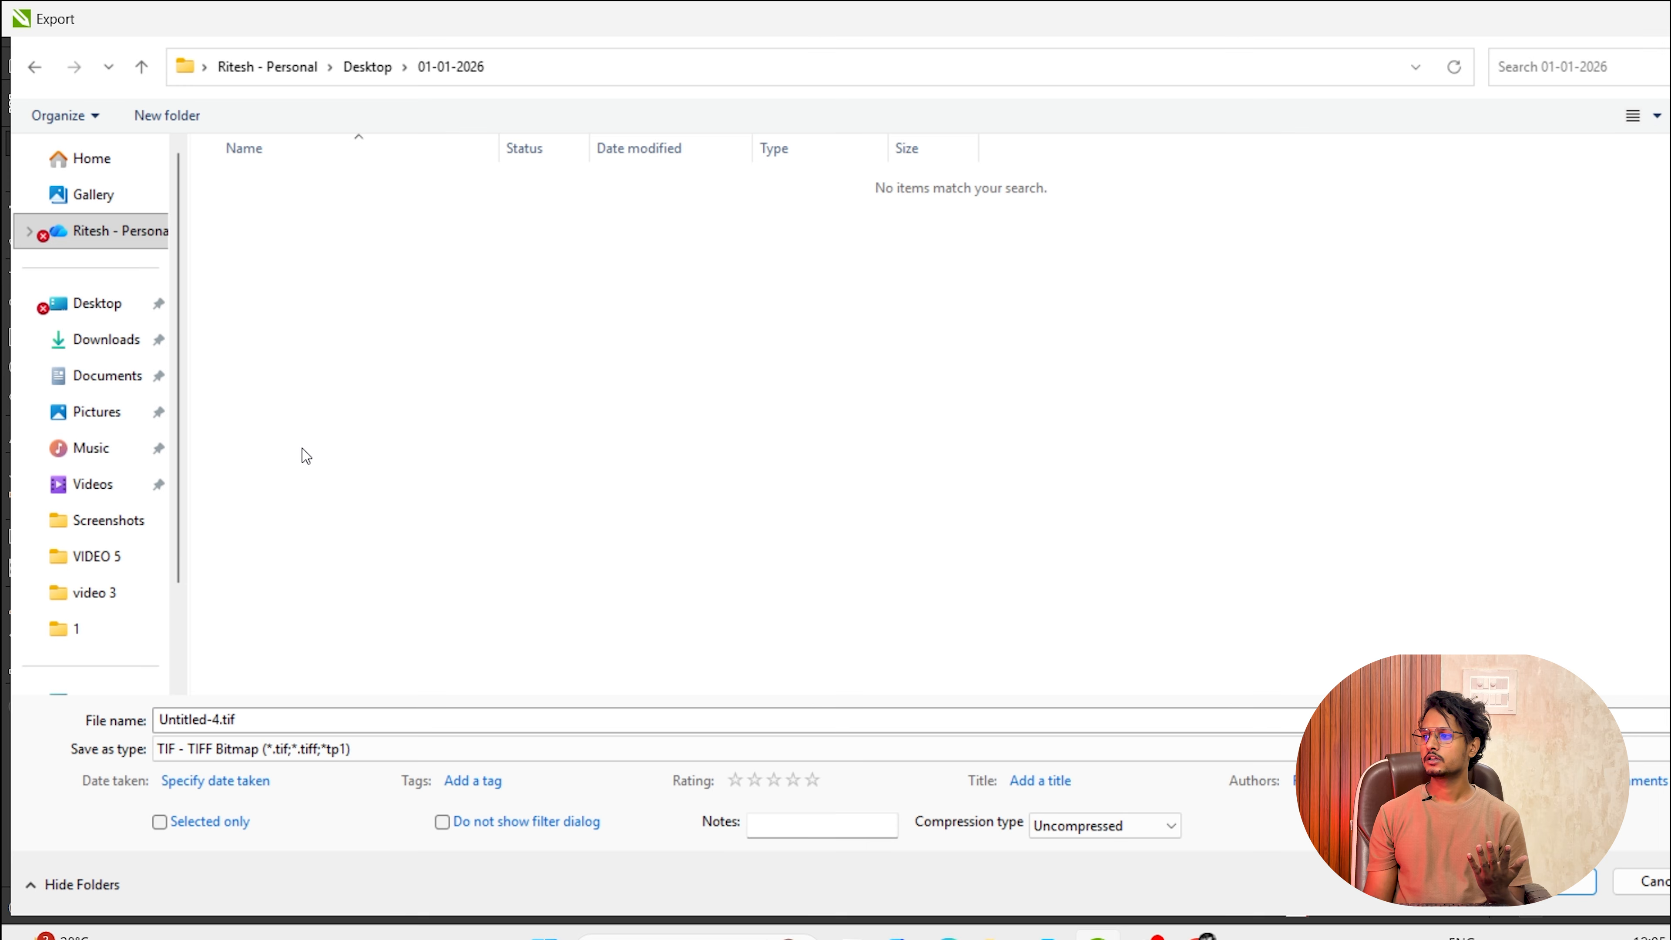
left_click(1570, 889)
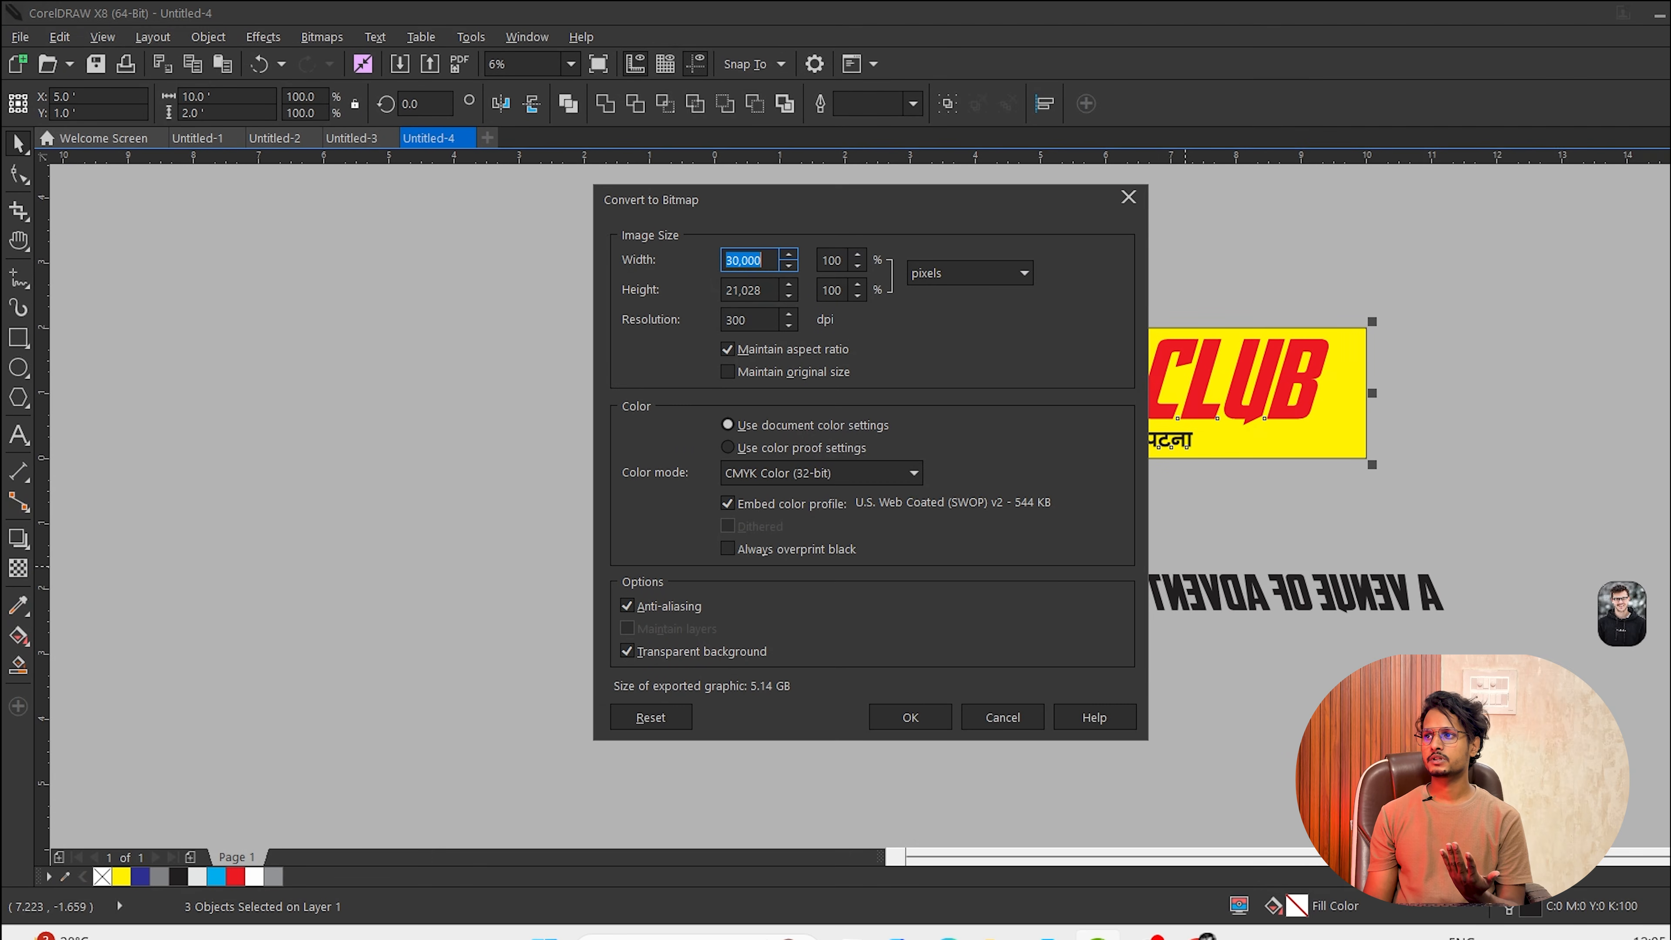
Set the image size units to inches, keep the resolution at 300 dpi, and complete the TIFF export.
left_click(959, 275)
left_click(936, 296)
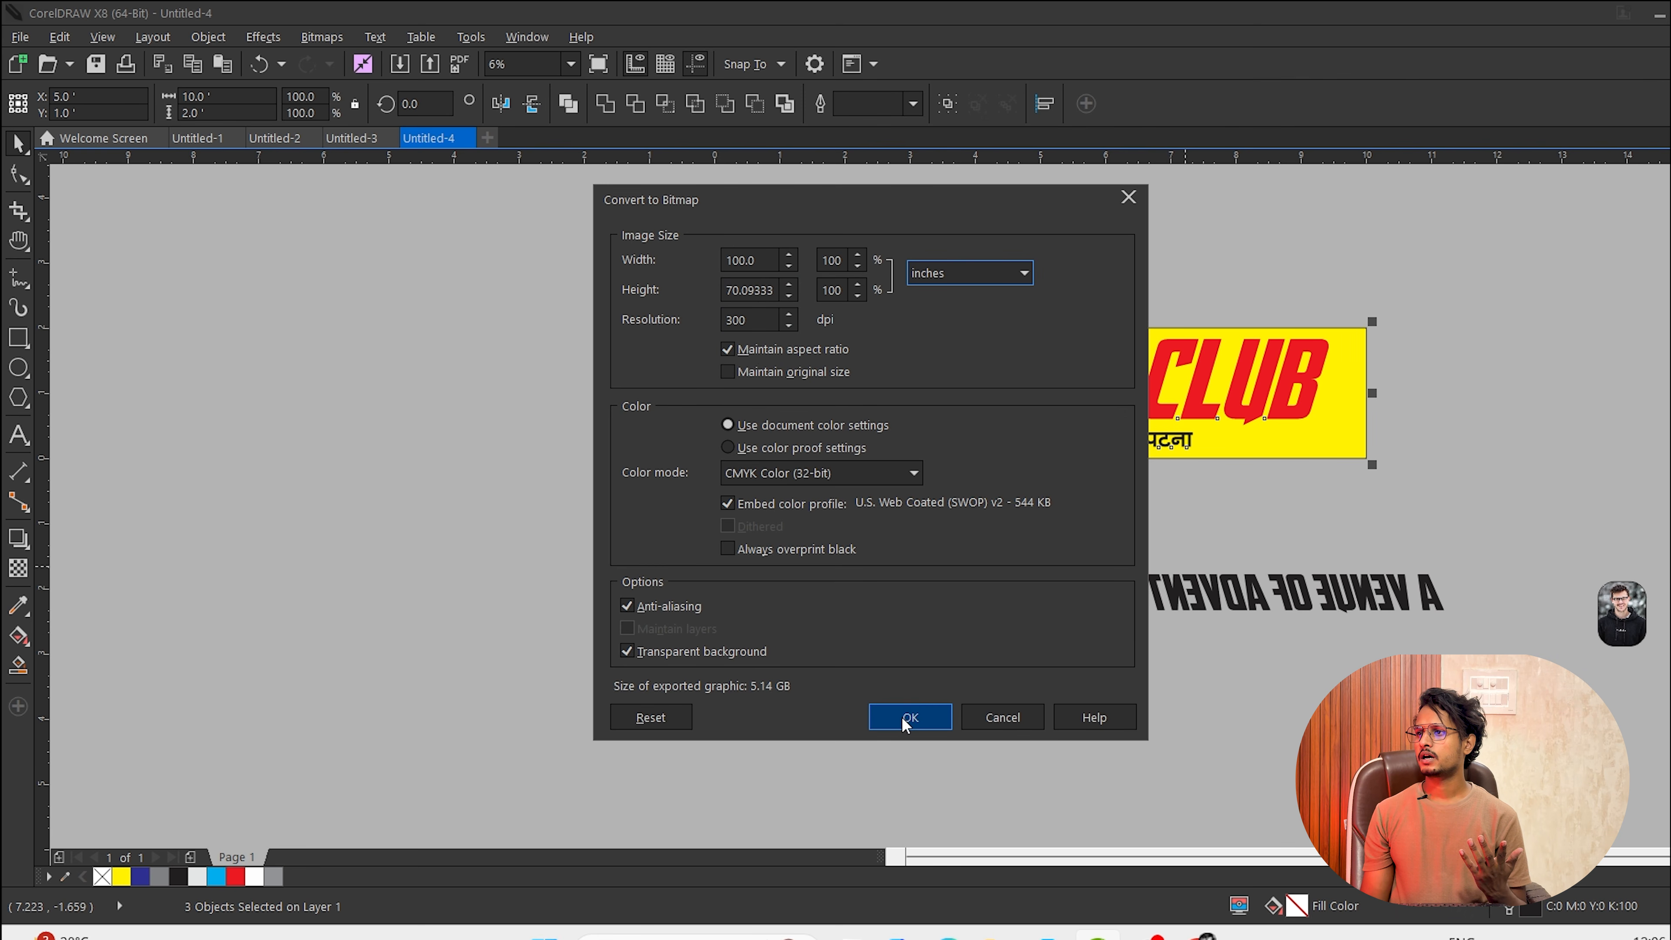
double_click(757, 320)
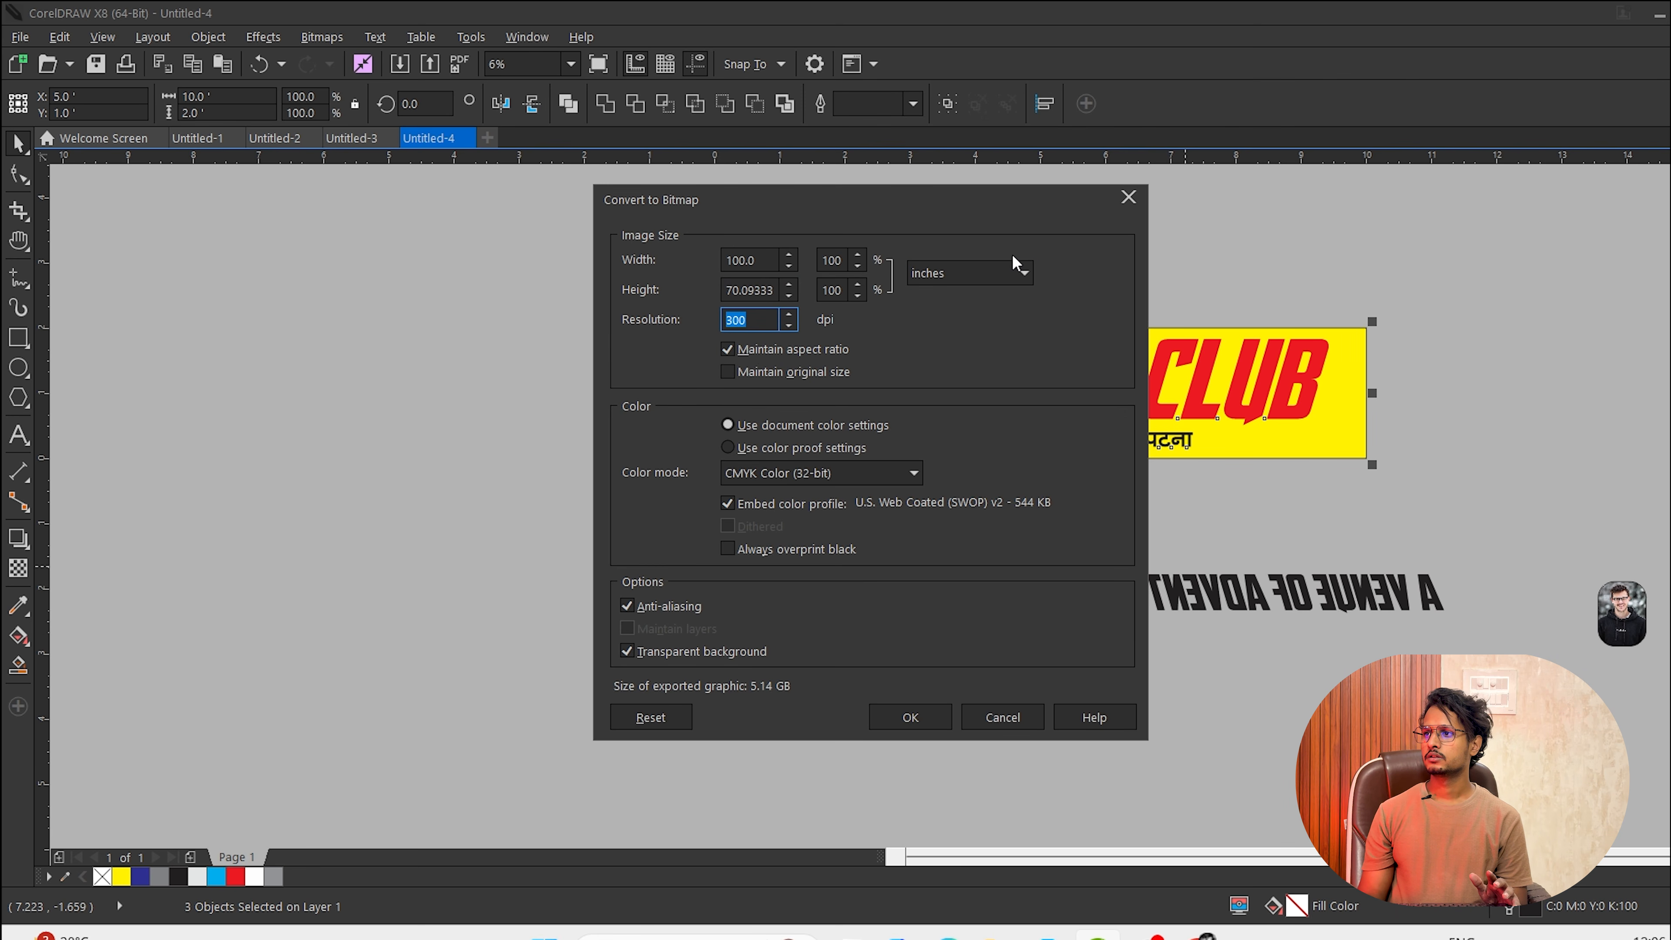
left_click(910, 717)
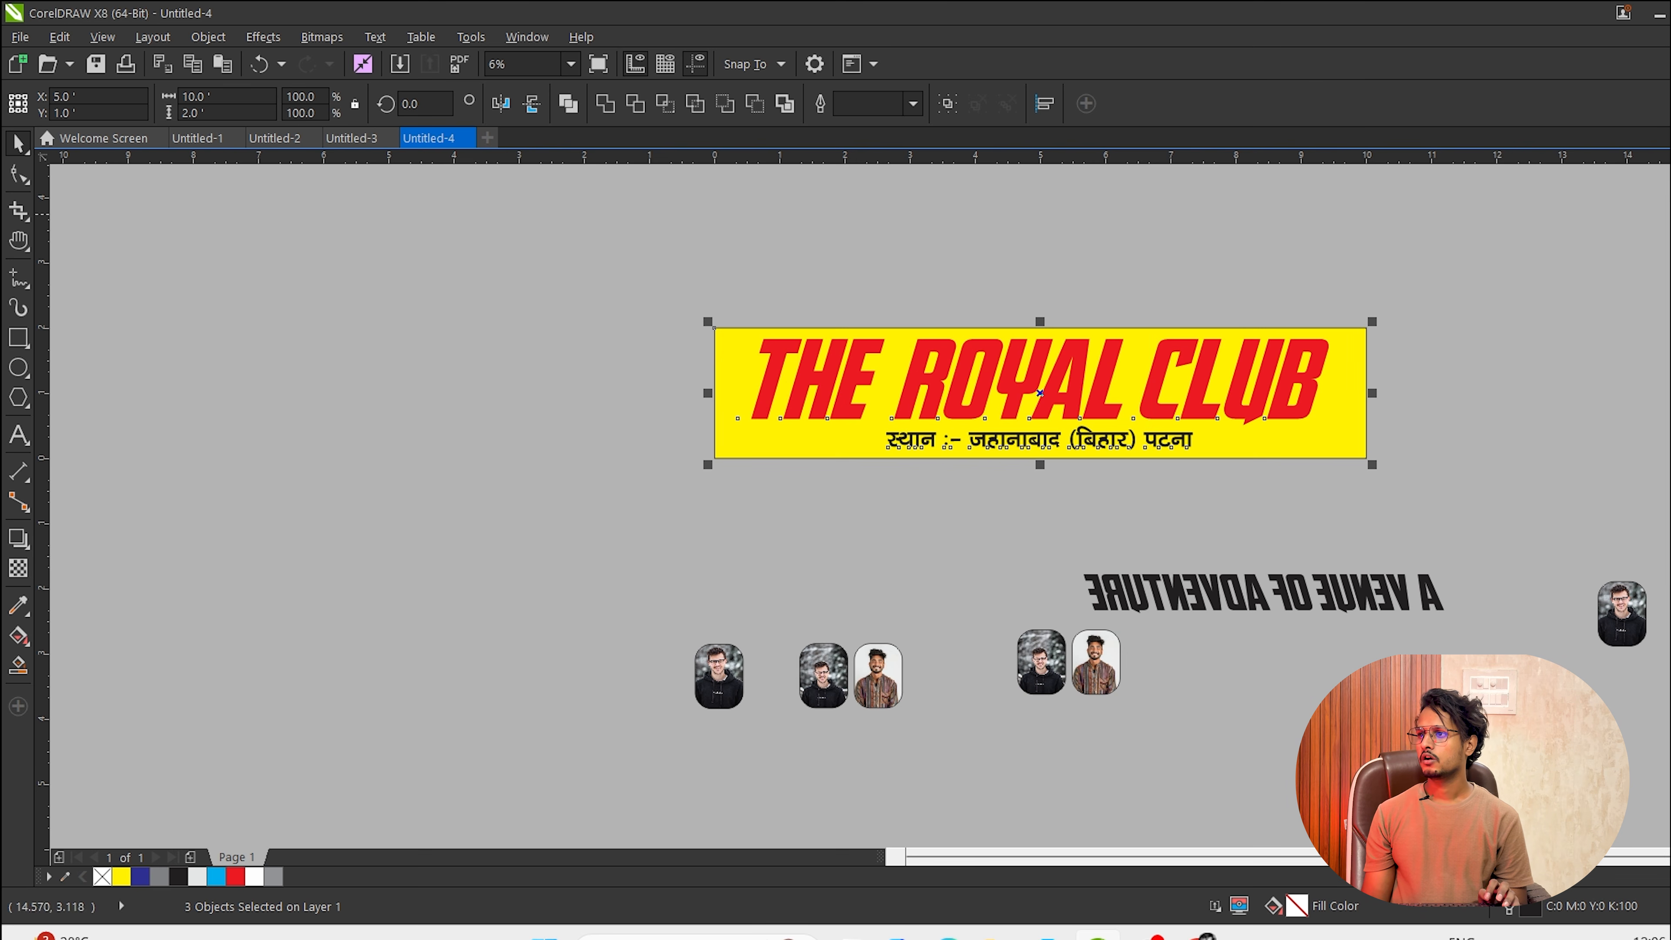
Open the exported Untitled-4.tif from the export folder, examine which objects it contains, and return to the drawing.
left_click_drag(492, 269, 1656, 688)
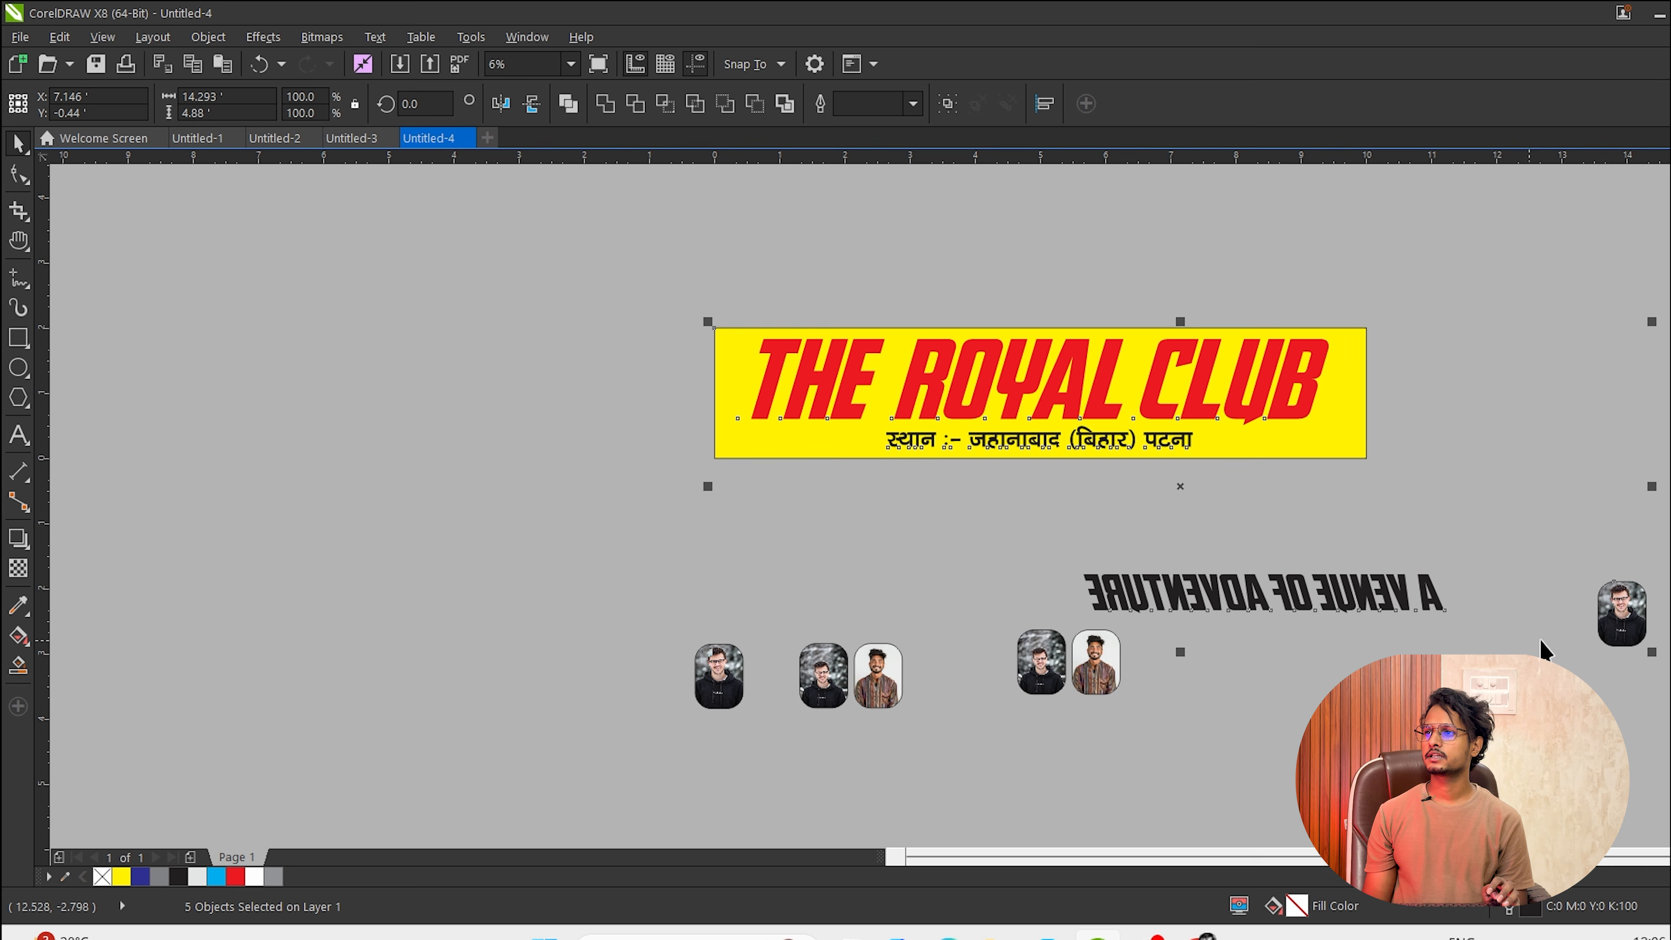
key("ctrl+e")
left_click(290, 260)
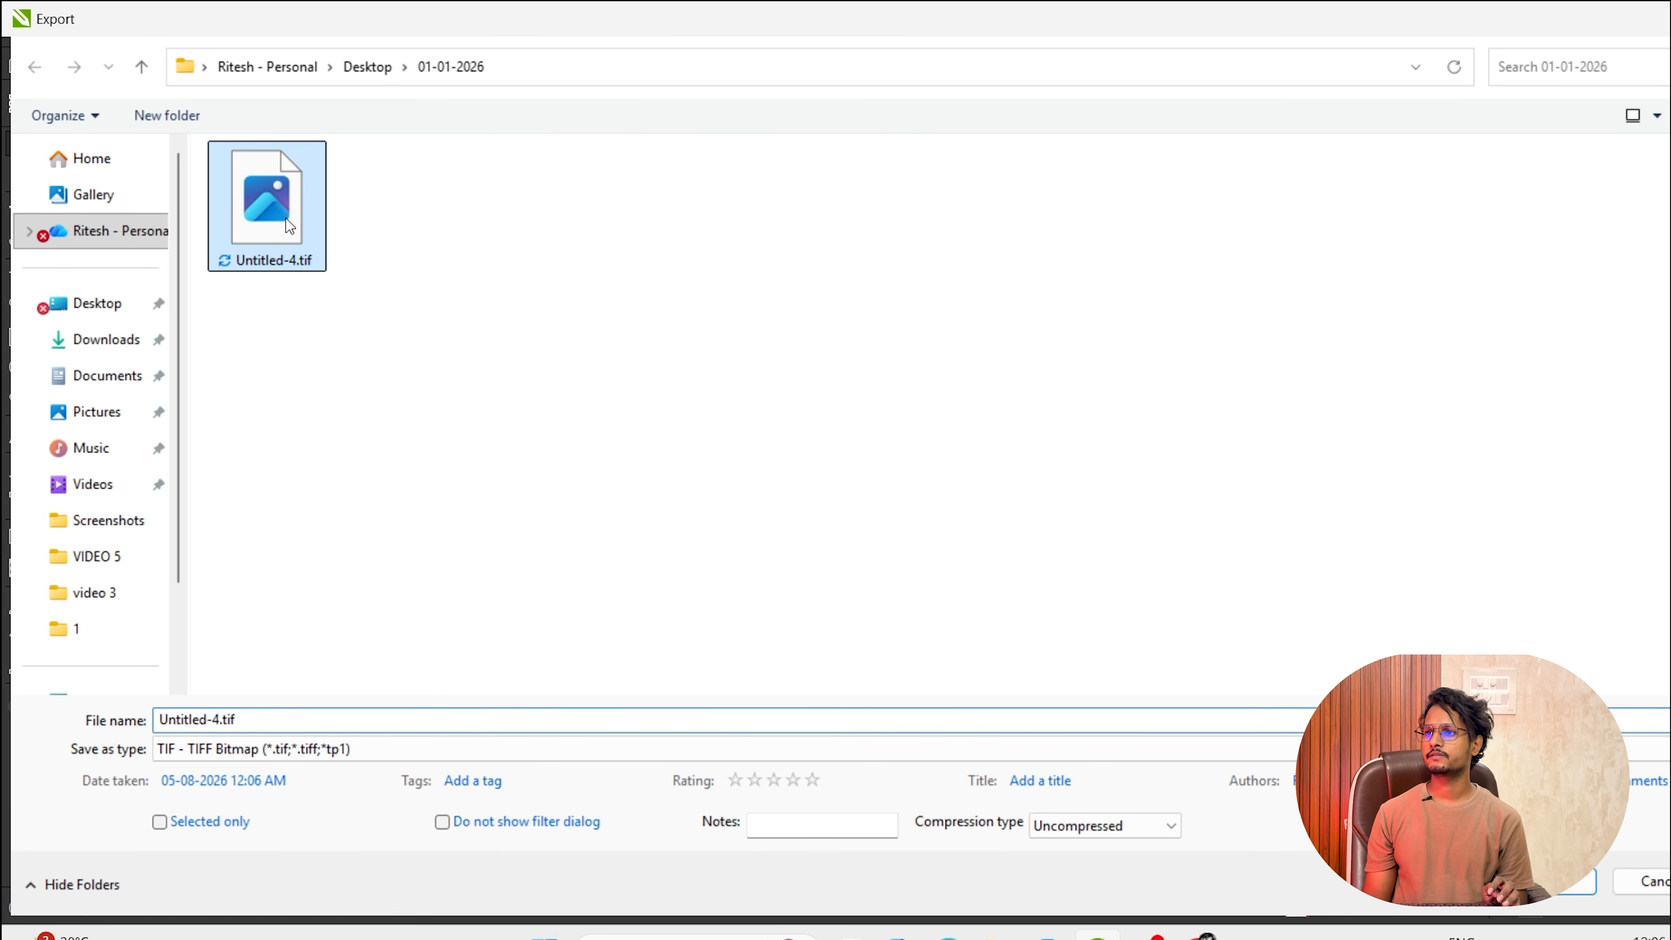
right_click(310, 259)
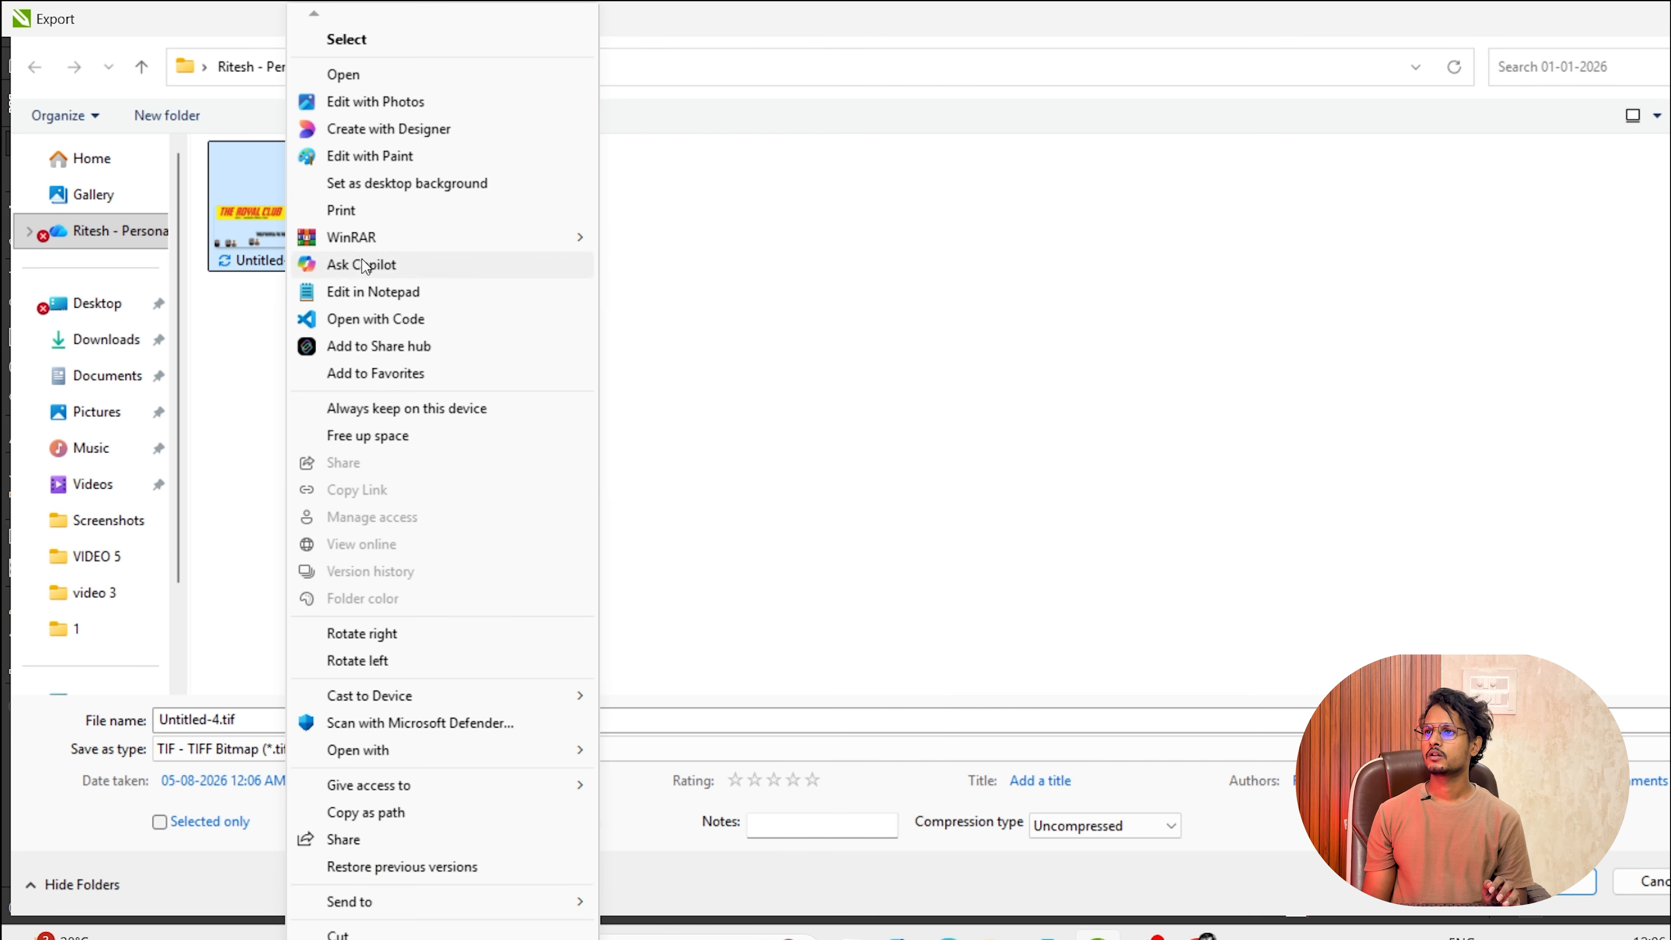
left_click(351, 81)
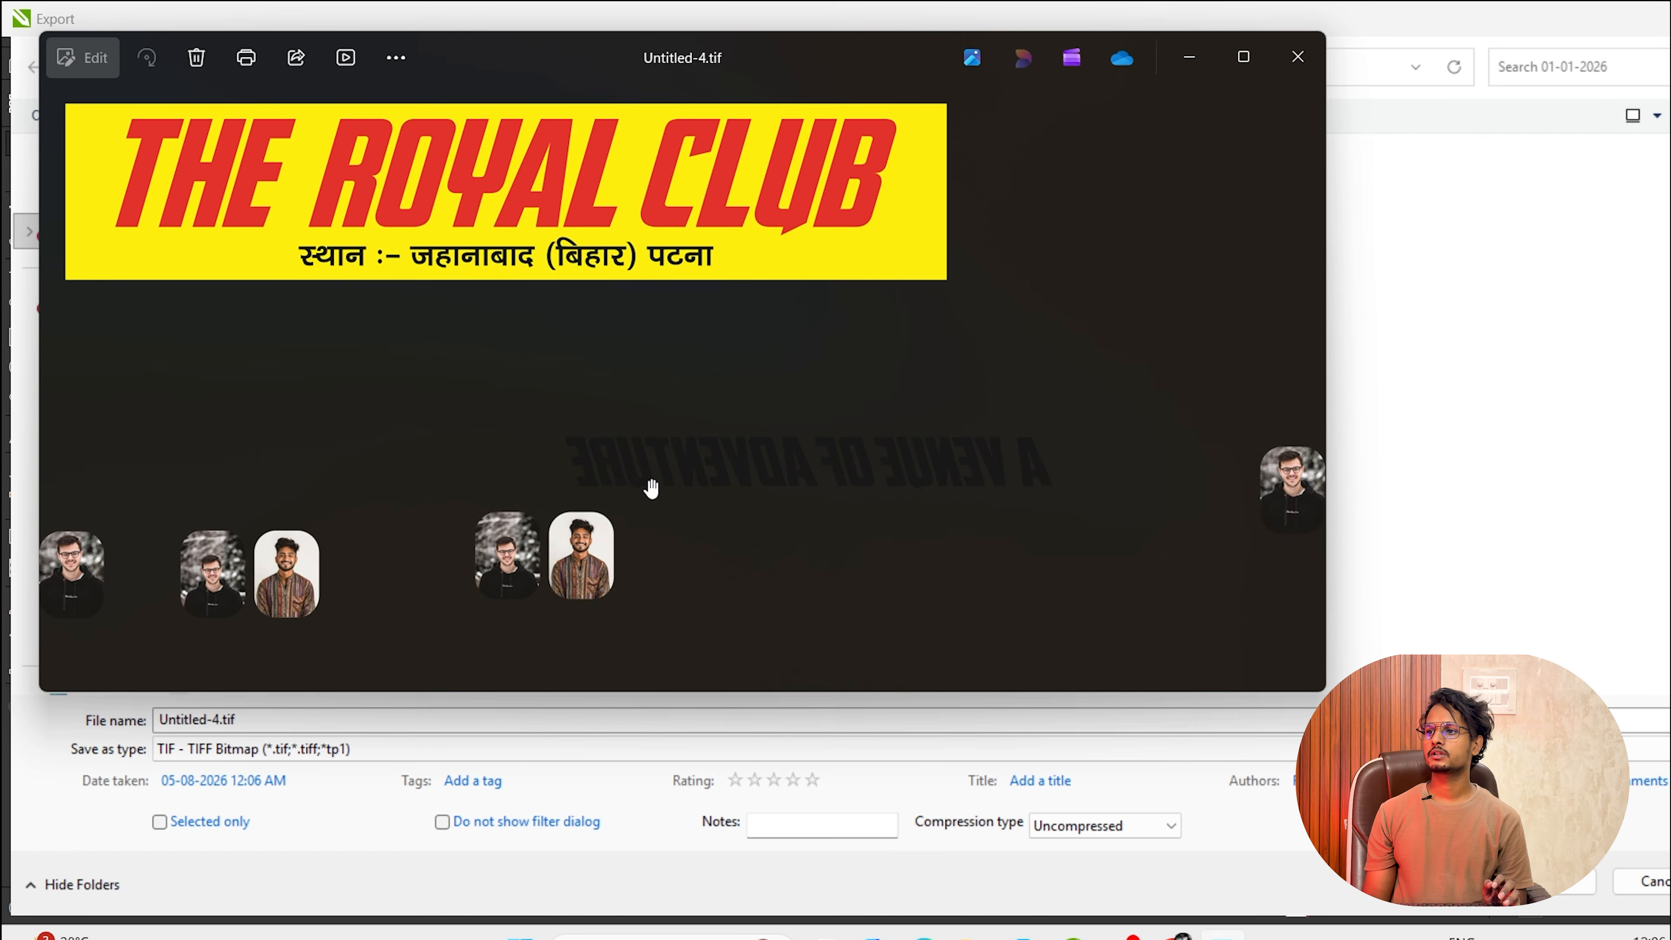
scroll(649, 489, "up", 3)
left_click_drag(650, 490, 702, 503)
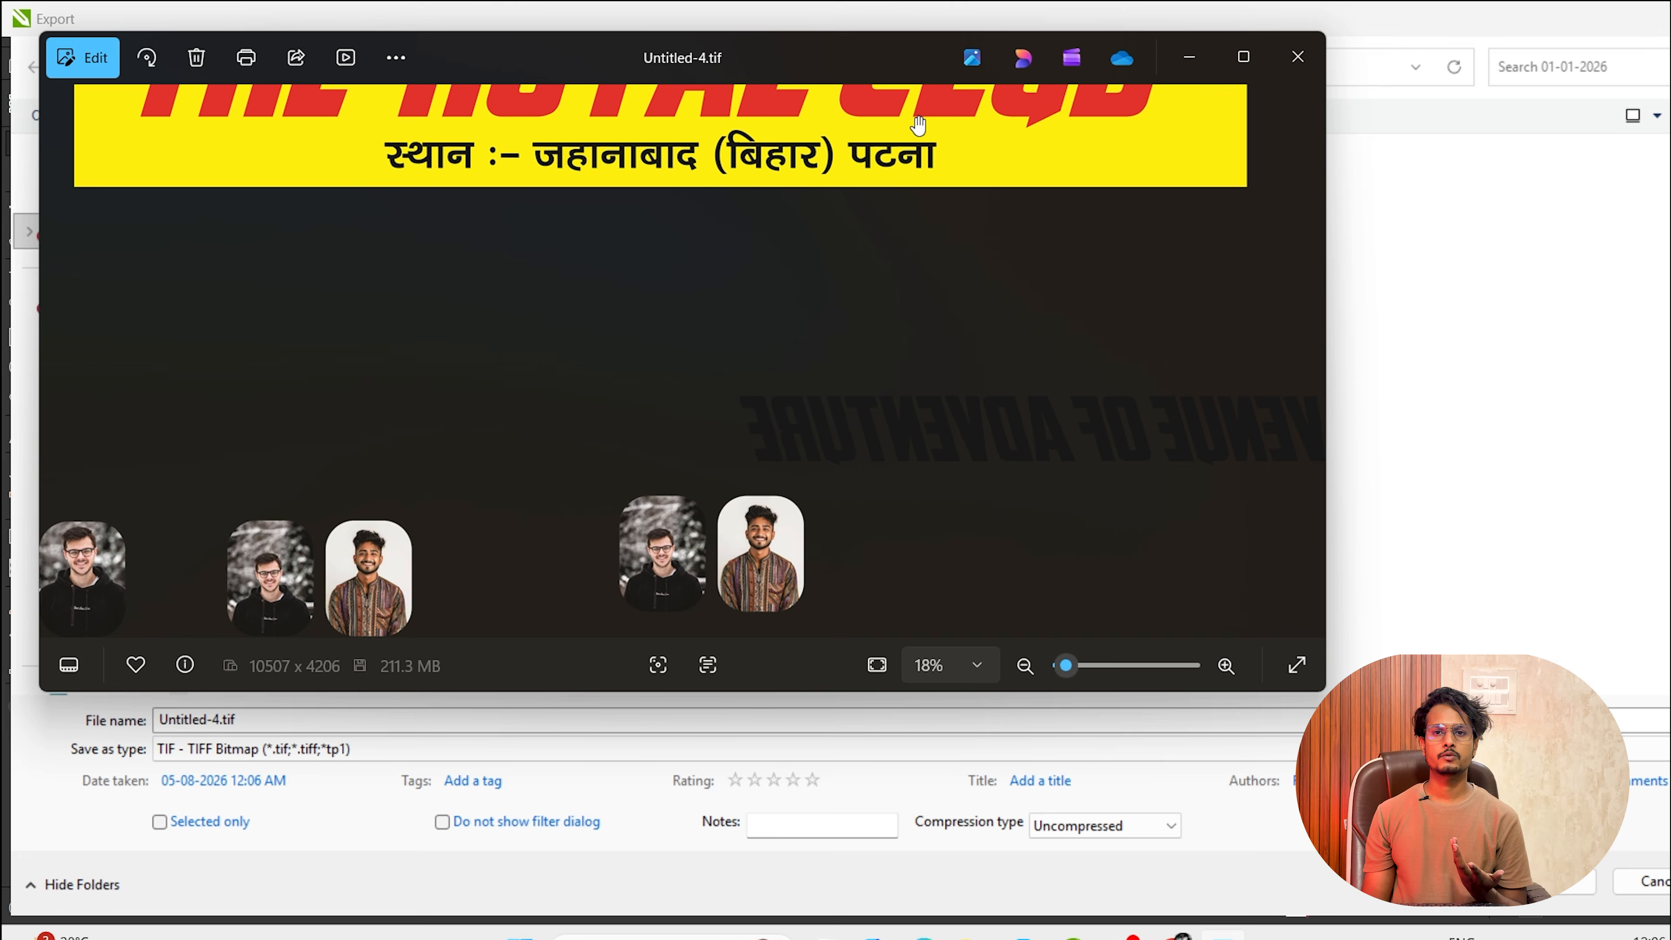
scroll(463, 470, "down", 2)
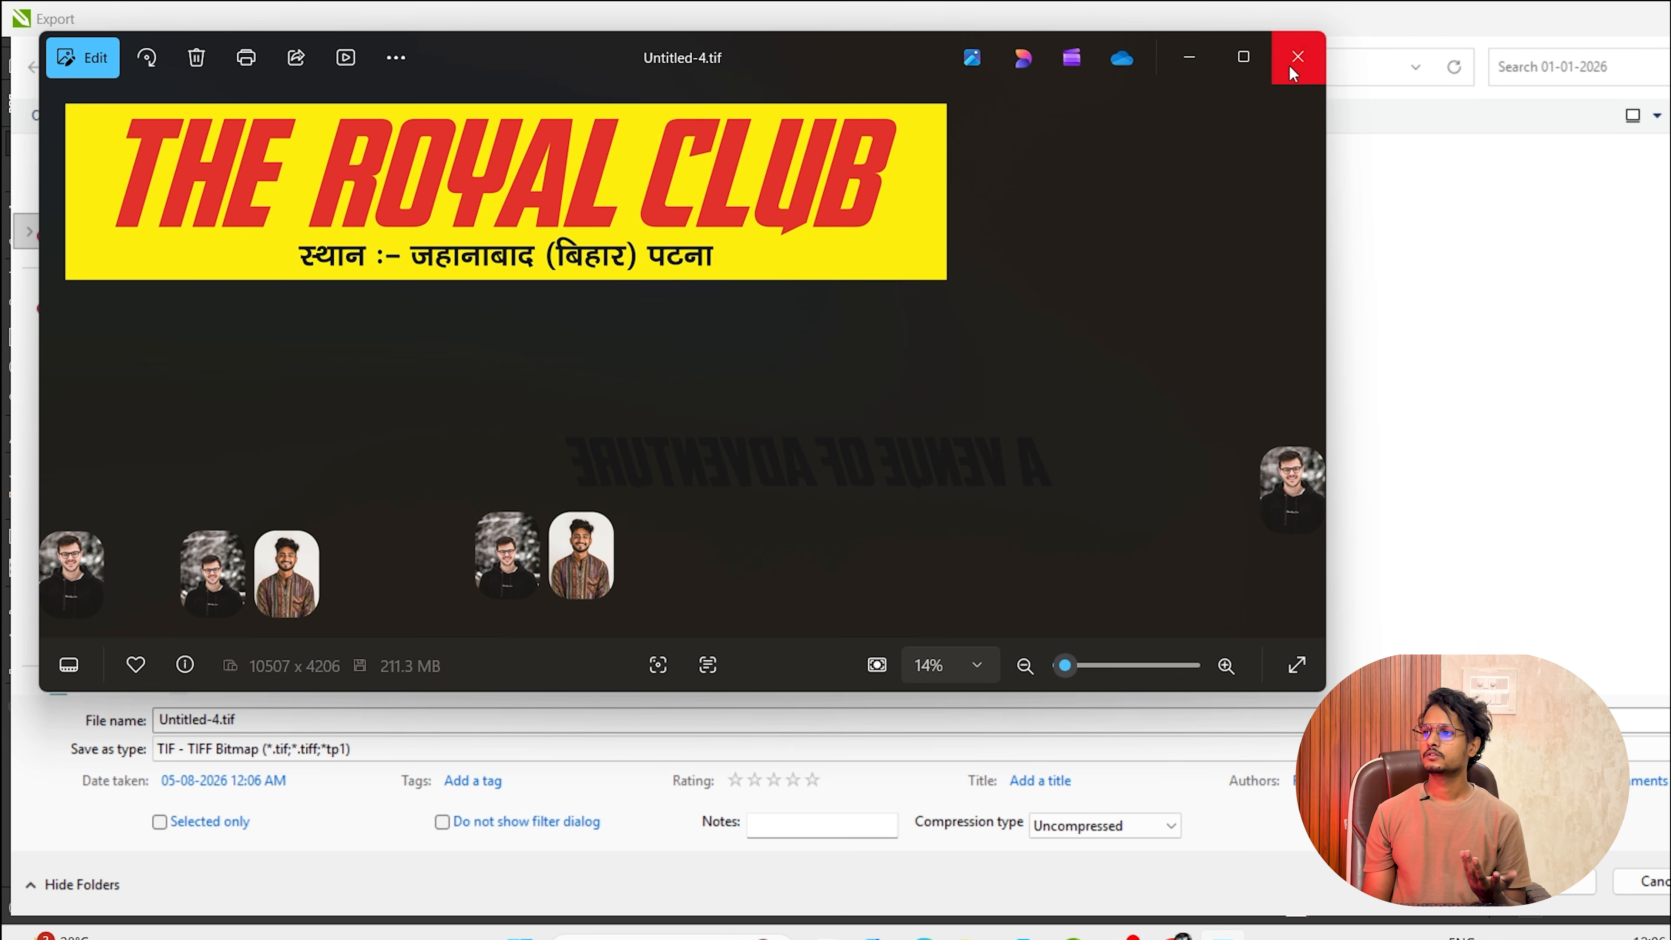
left_click(1296, 58)
key("Escape")
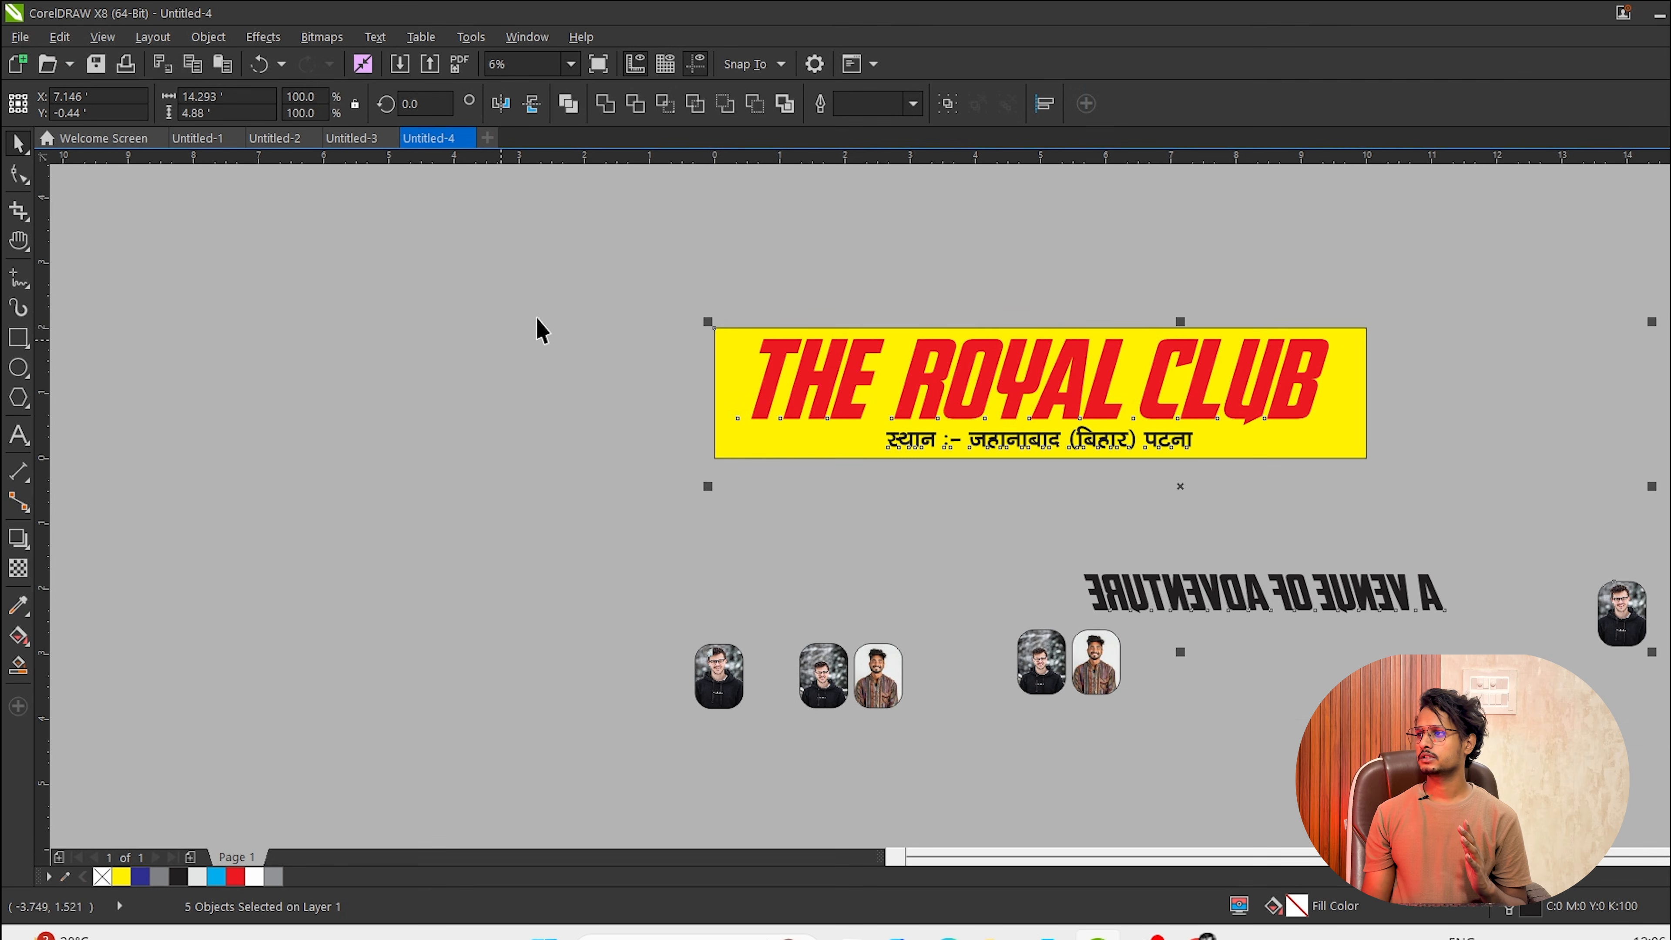
Export the banner's three objects with Selected only enabled, replacing the existing Untitled-4.tif in the 01-01-2026 folder.
left_click_drag(560, 235, 1454, 478)
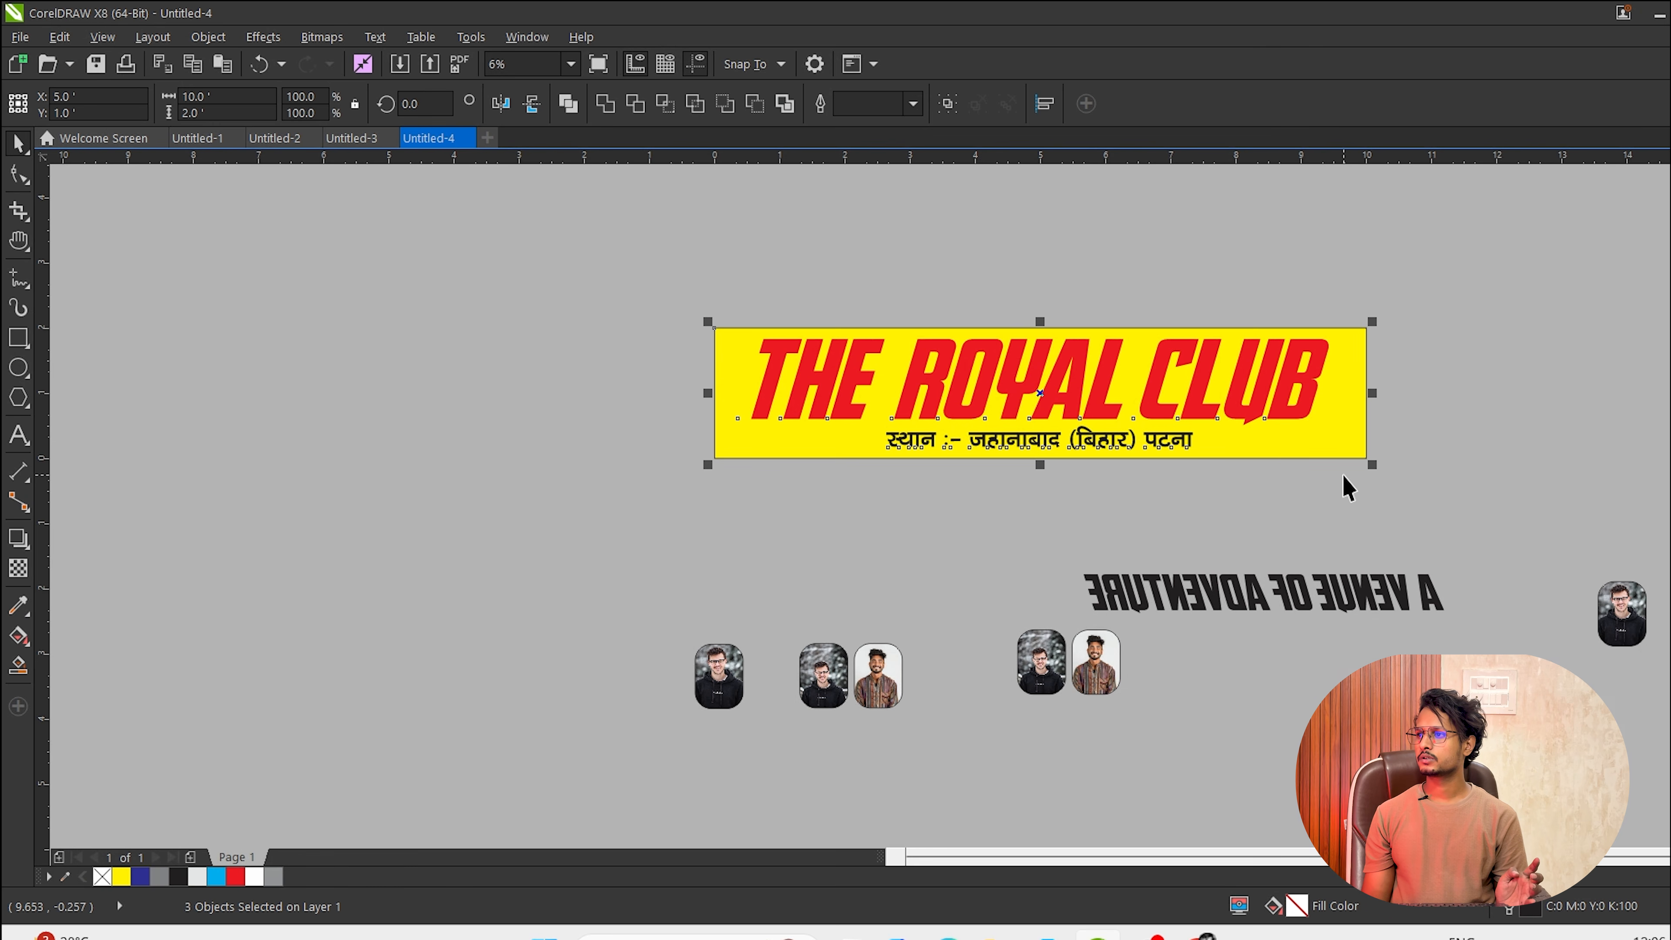
key("ctrl+e")
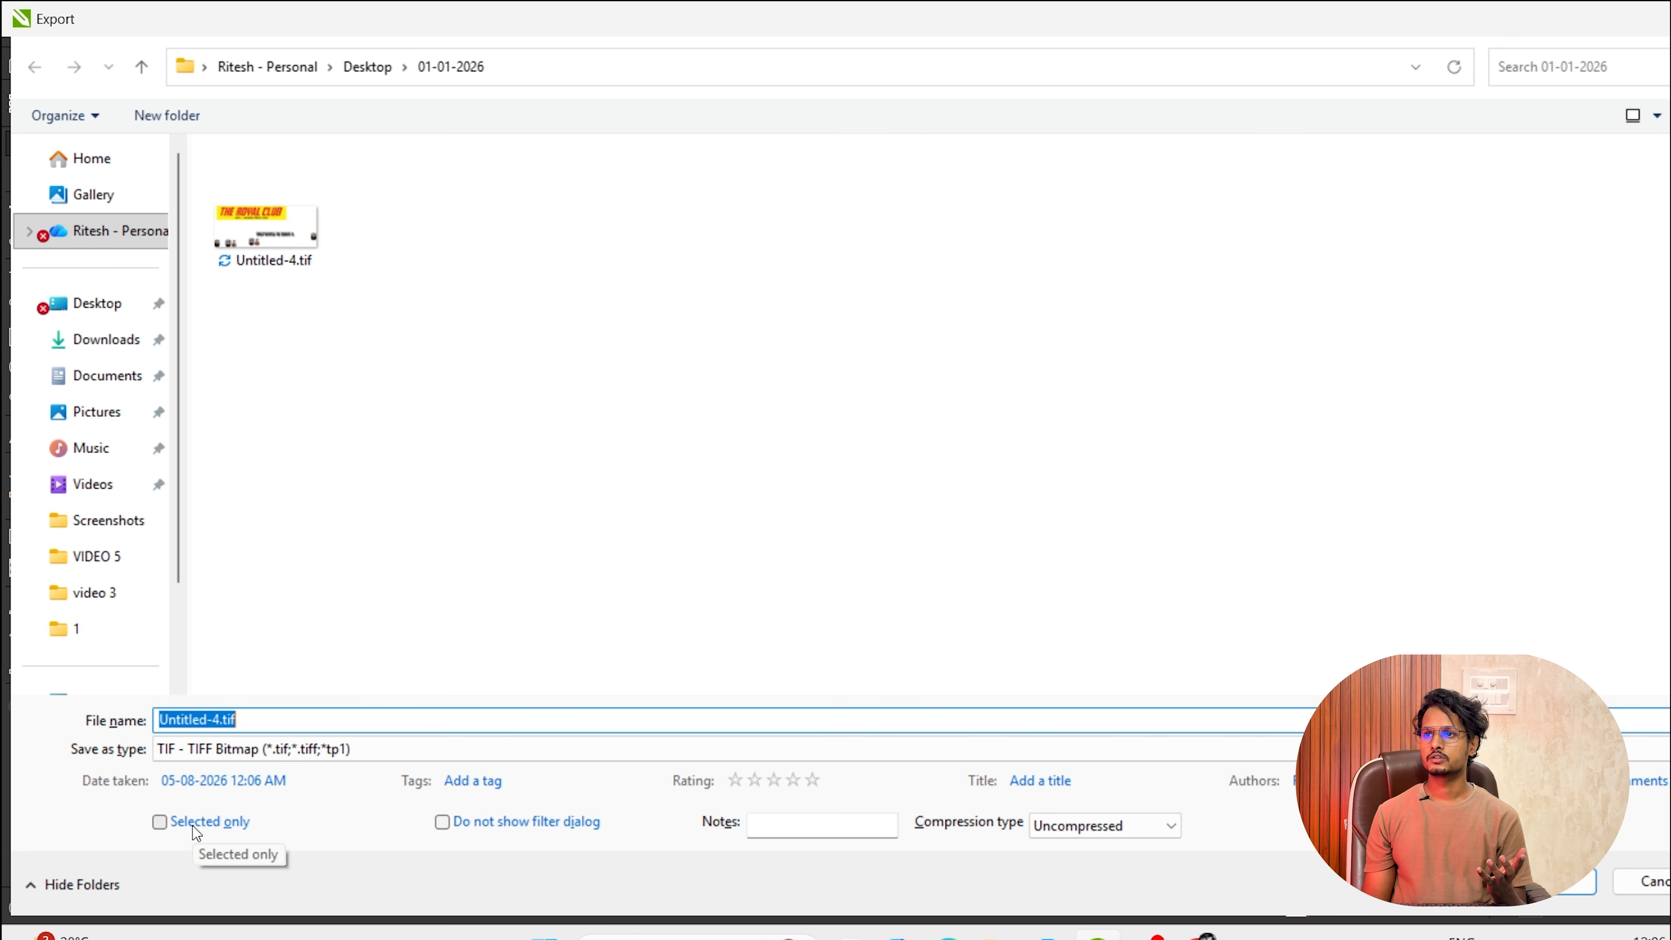
left_click(159, 823)
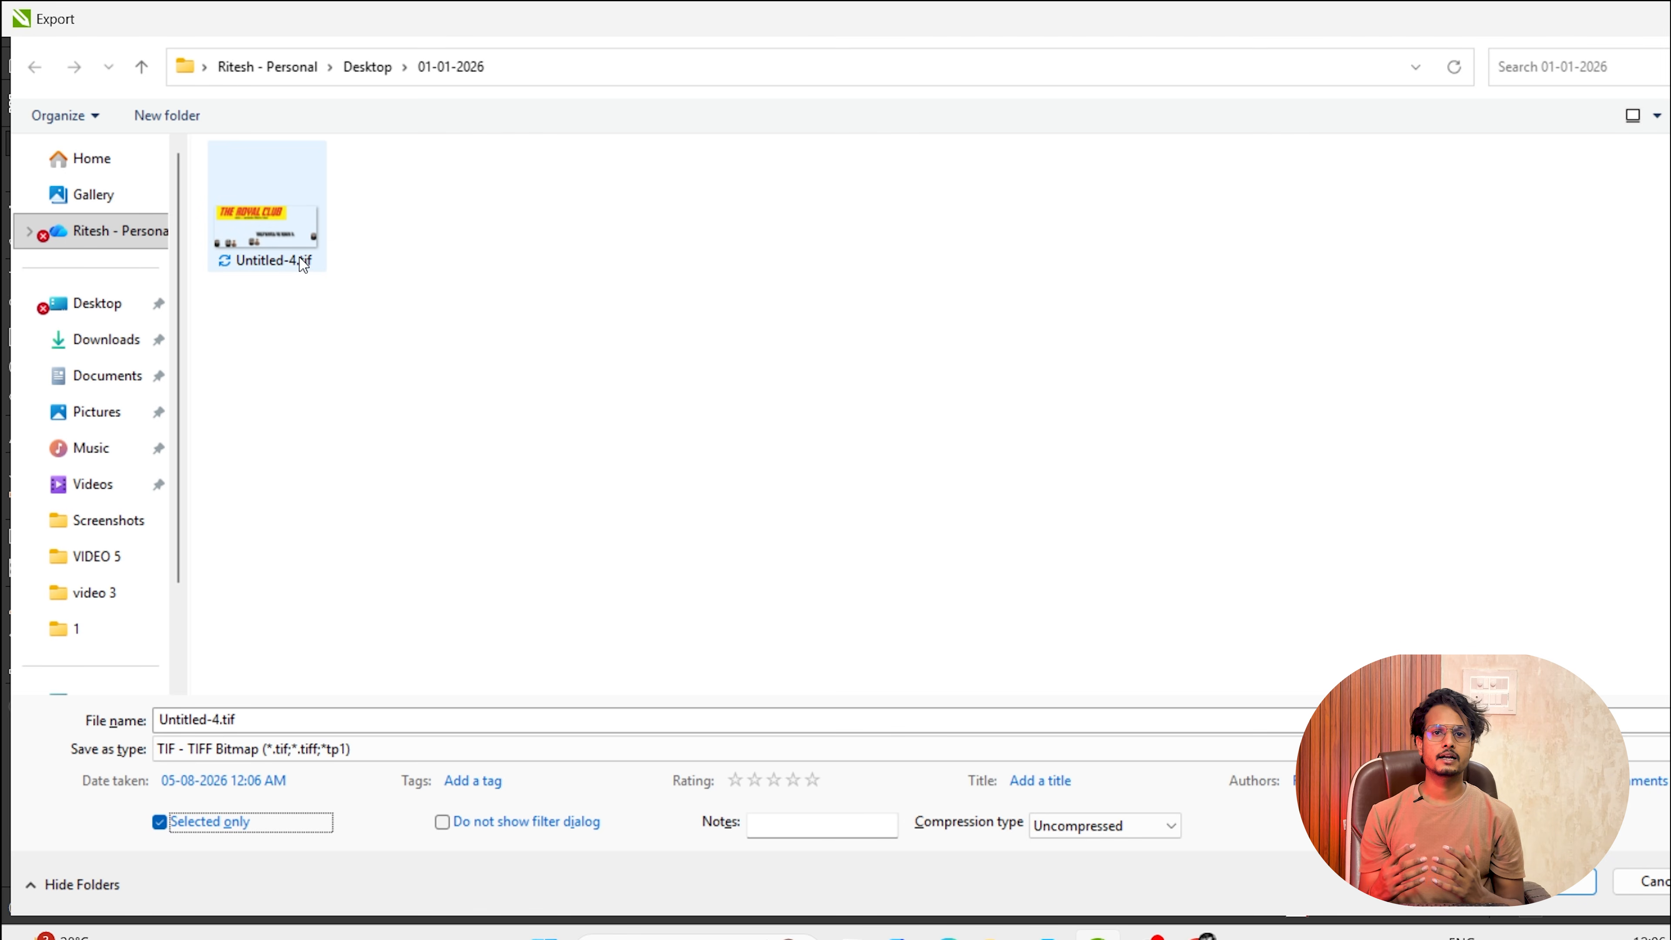
mouse_move(304, 265)
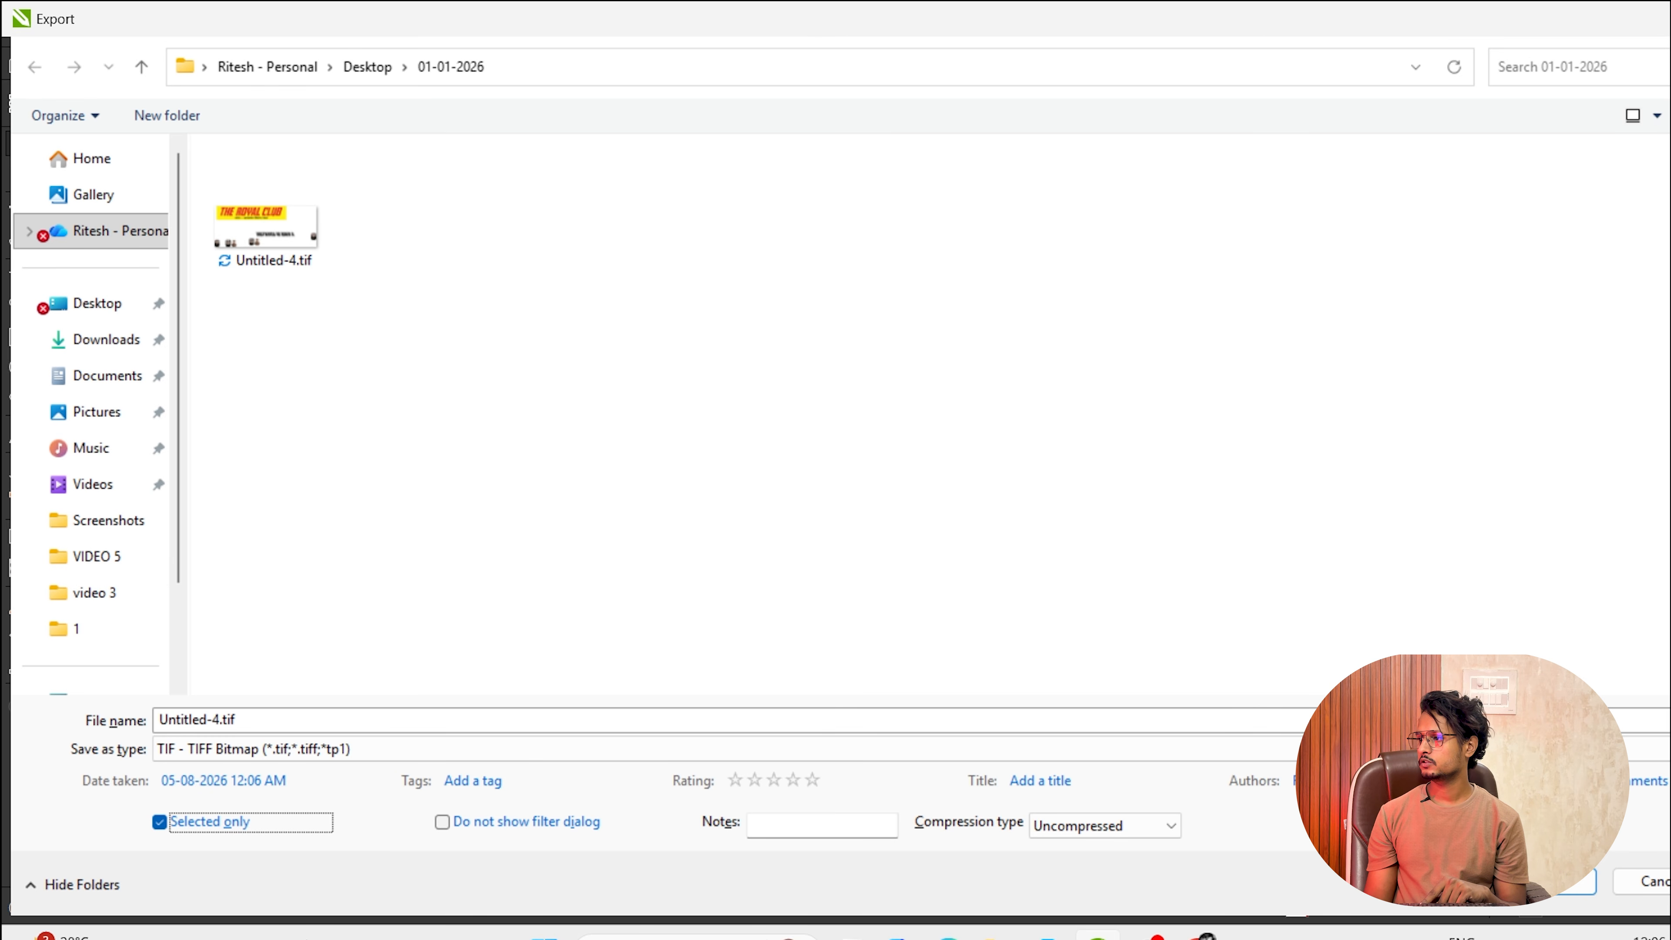
left_click(1569, 882)
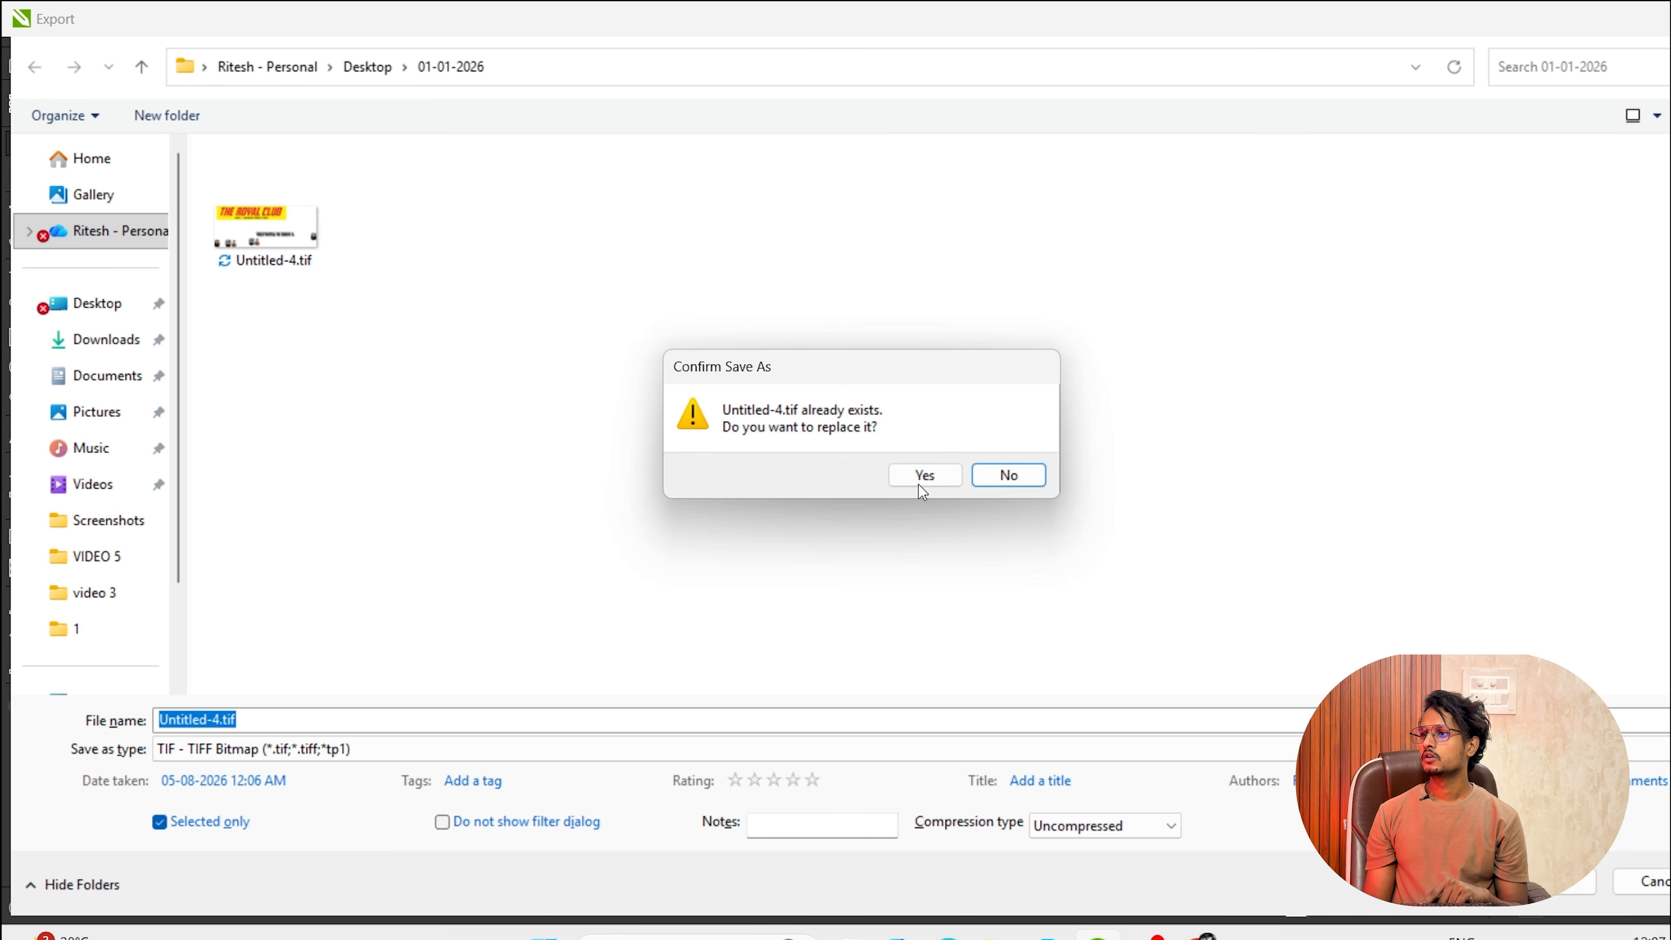
left_click(919, 484)
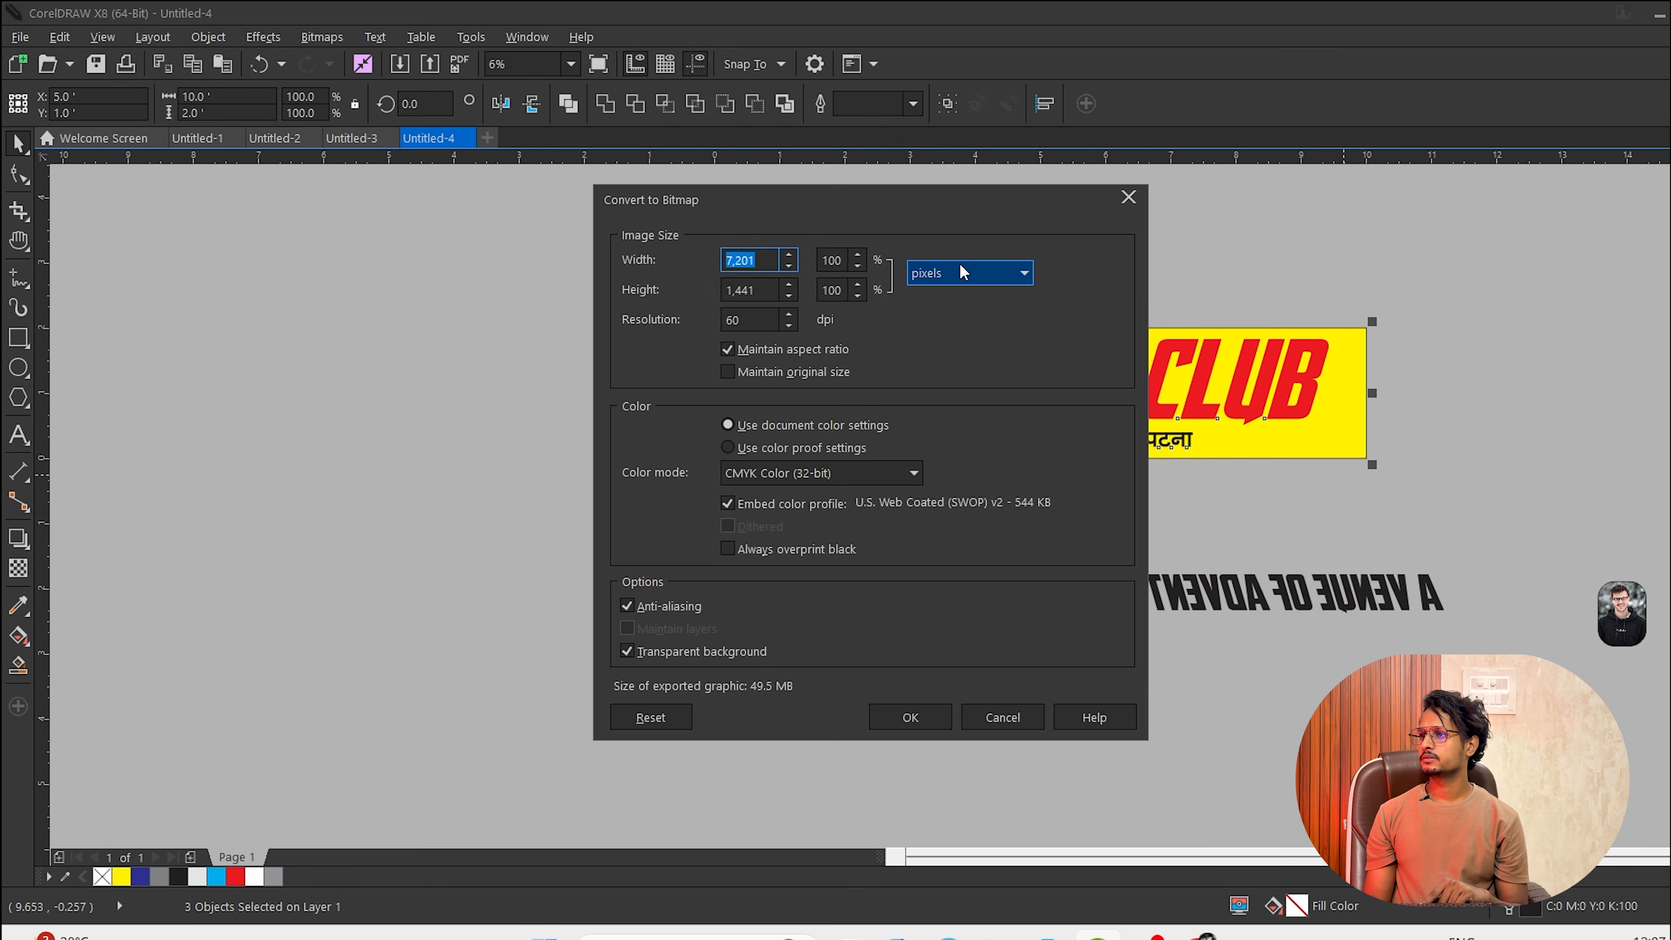
Set the bitmap's image size units to inches and complete the TIFF export.
left_click(960, 272)
left_click(947, 293)
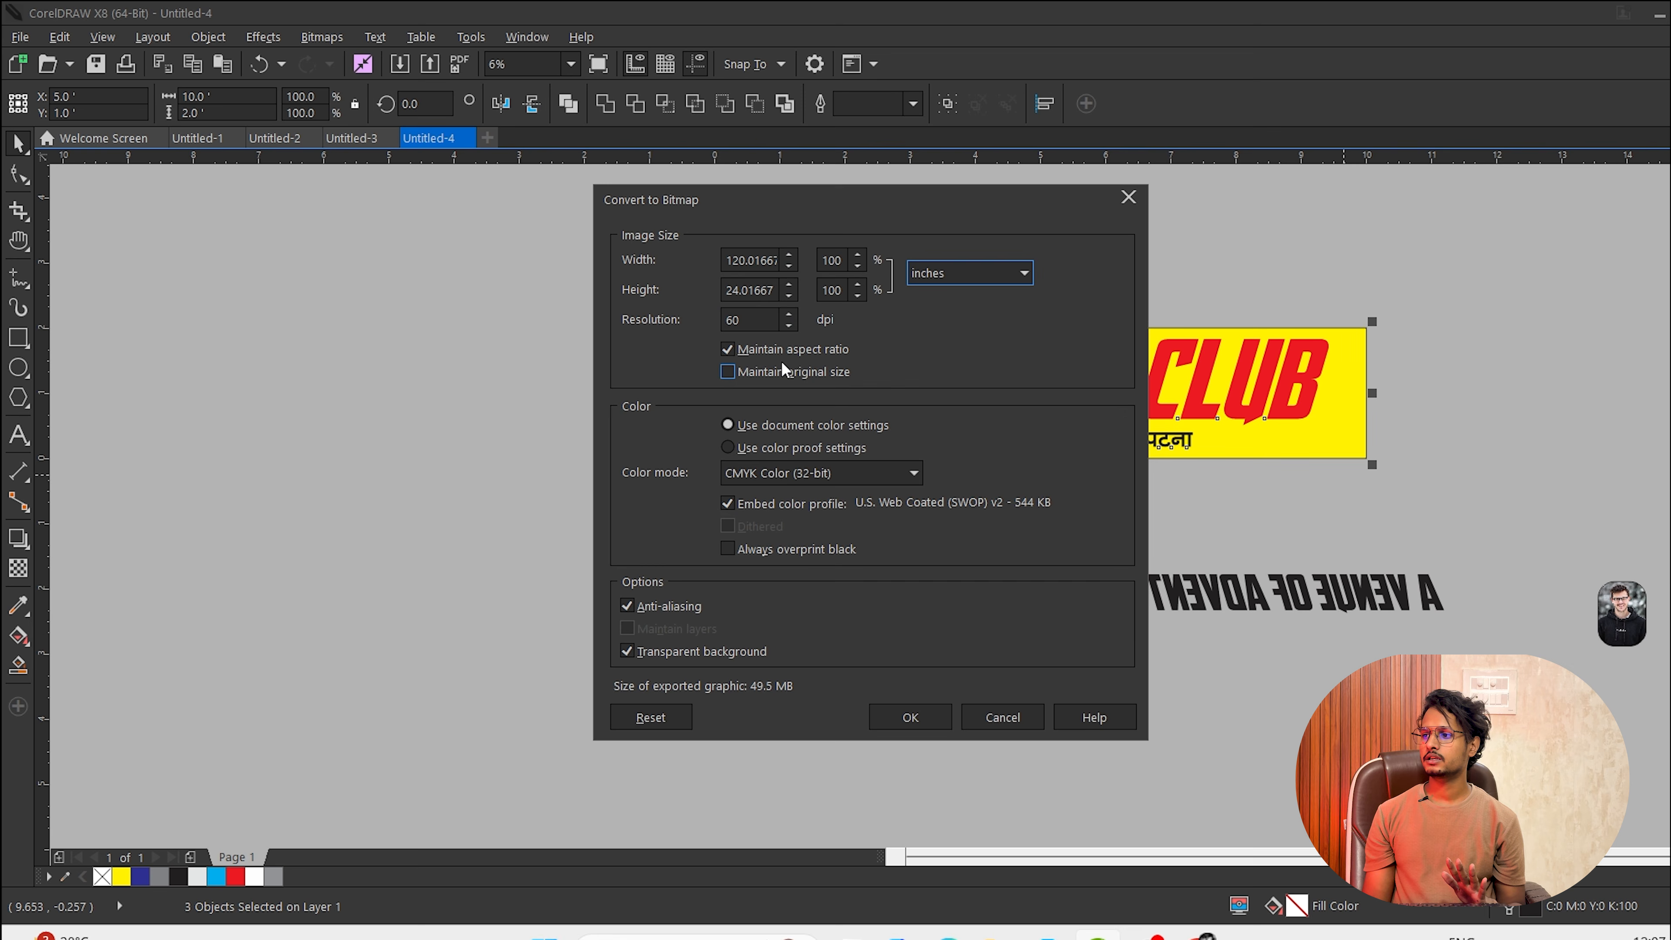
left_click(901, 711)
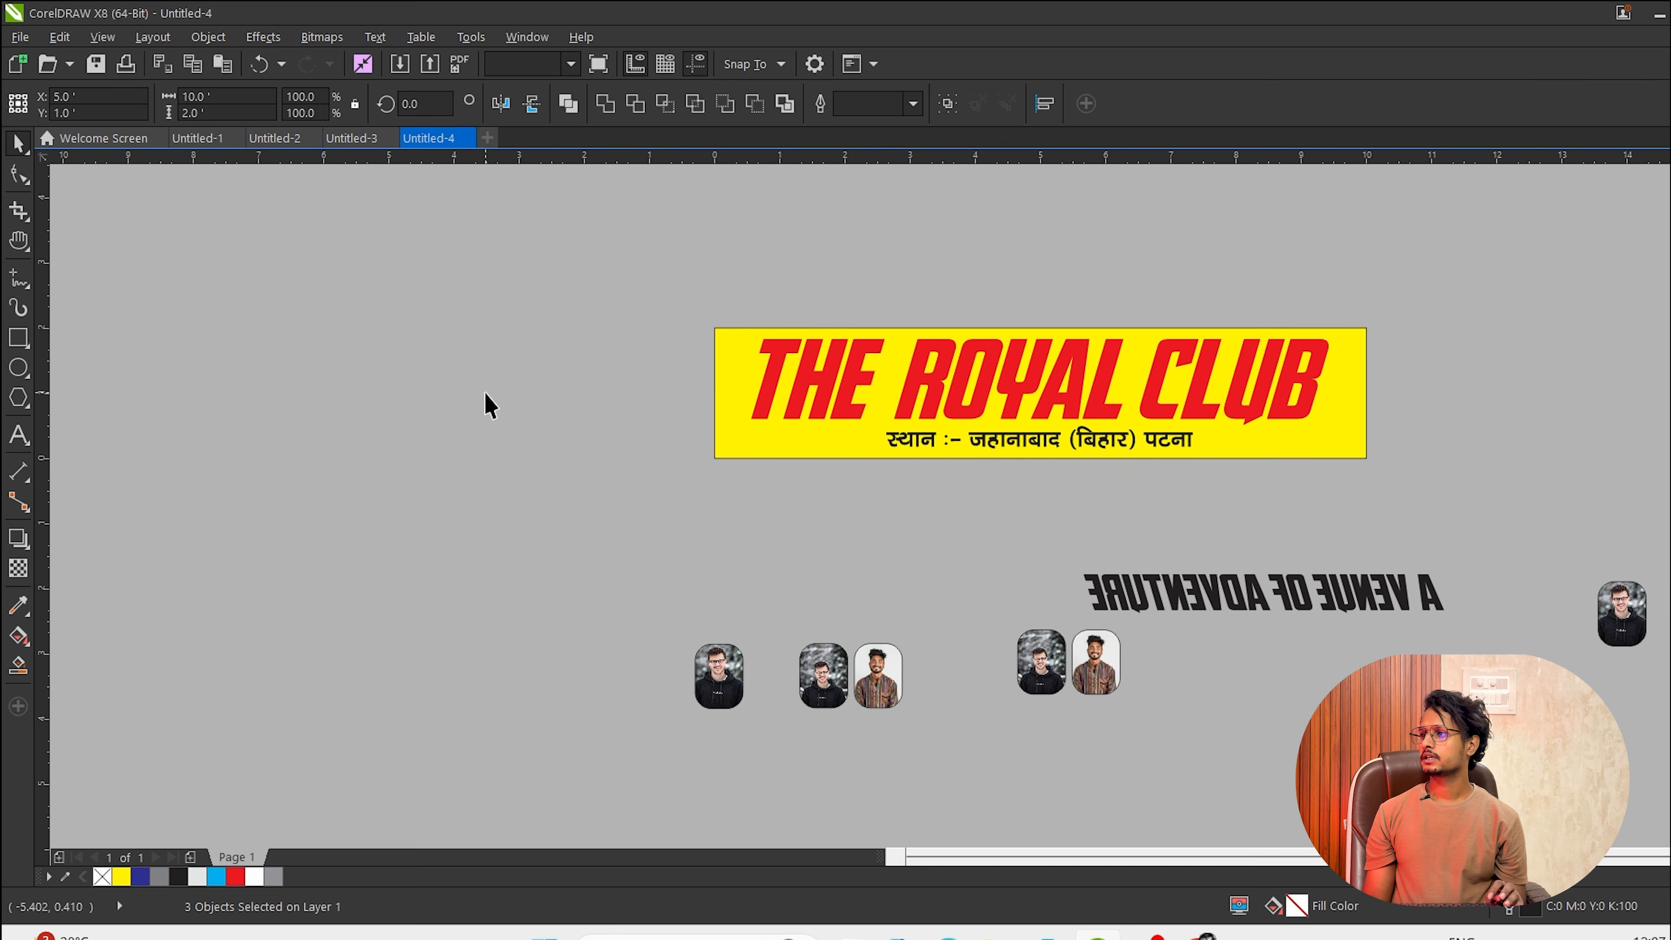
Open the re-exported Untitled-4.tif from the export folder in Photos, examine which objects it contains, and return to the drawing.
left_click_drag(494, 274, 1511, 579)
key("ctrl+e")
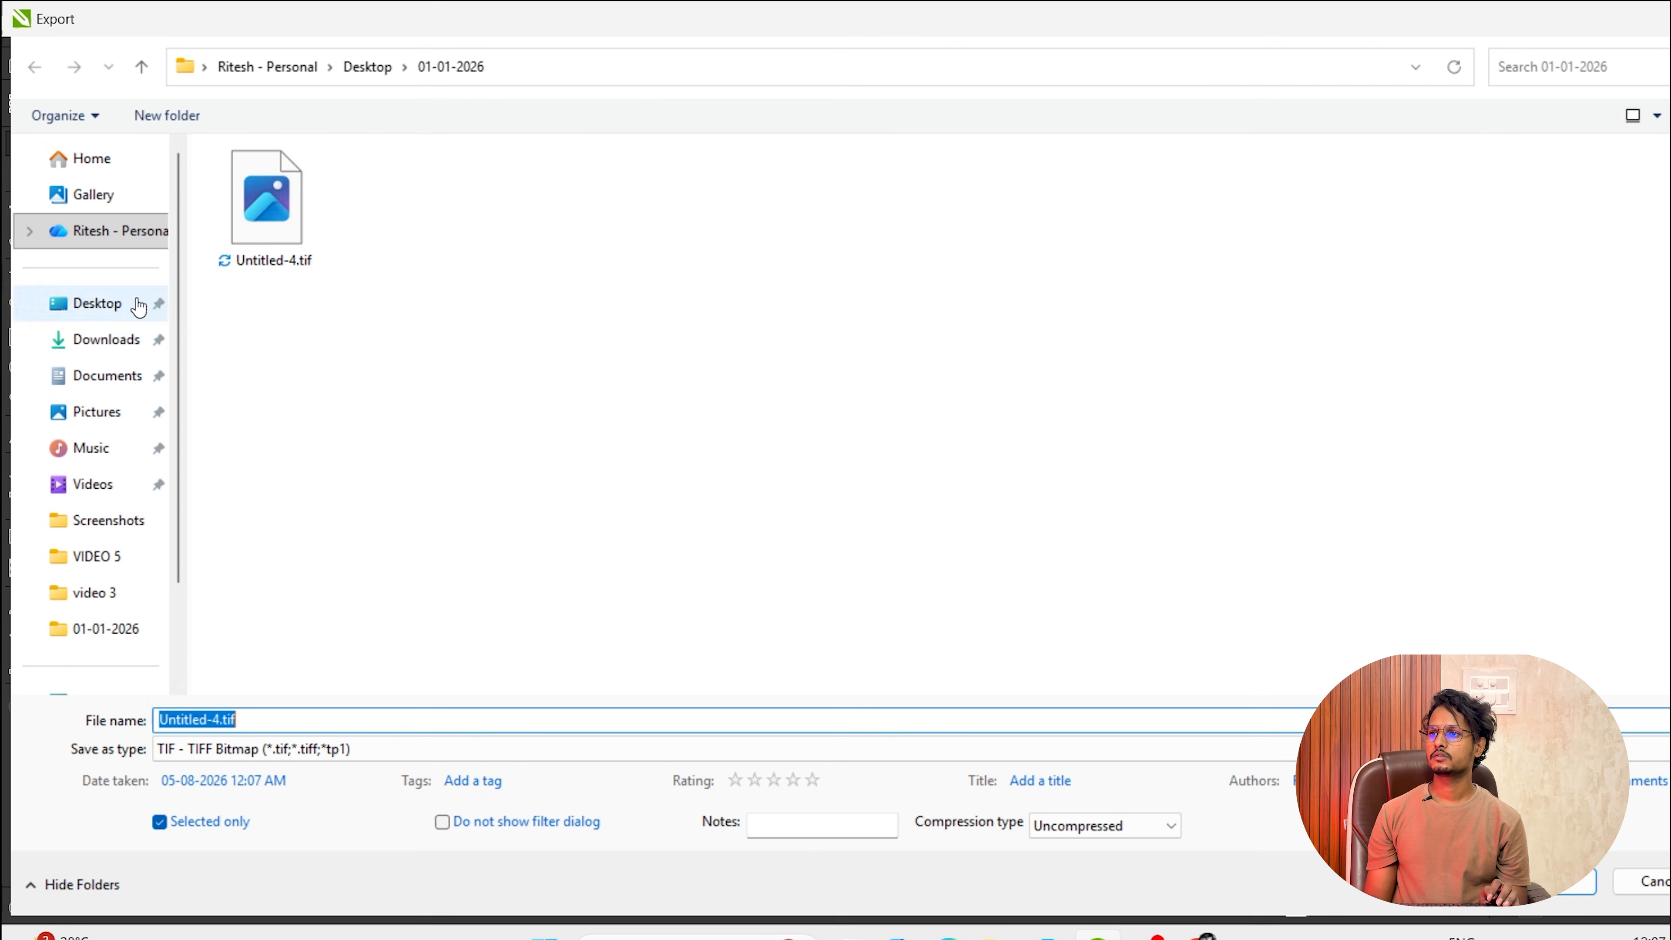
left_click(265, 245)
right_click(264, 237)
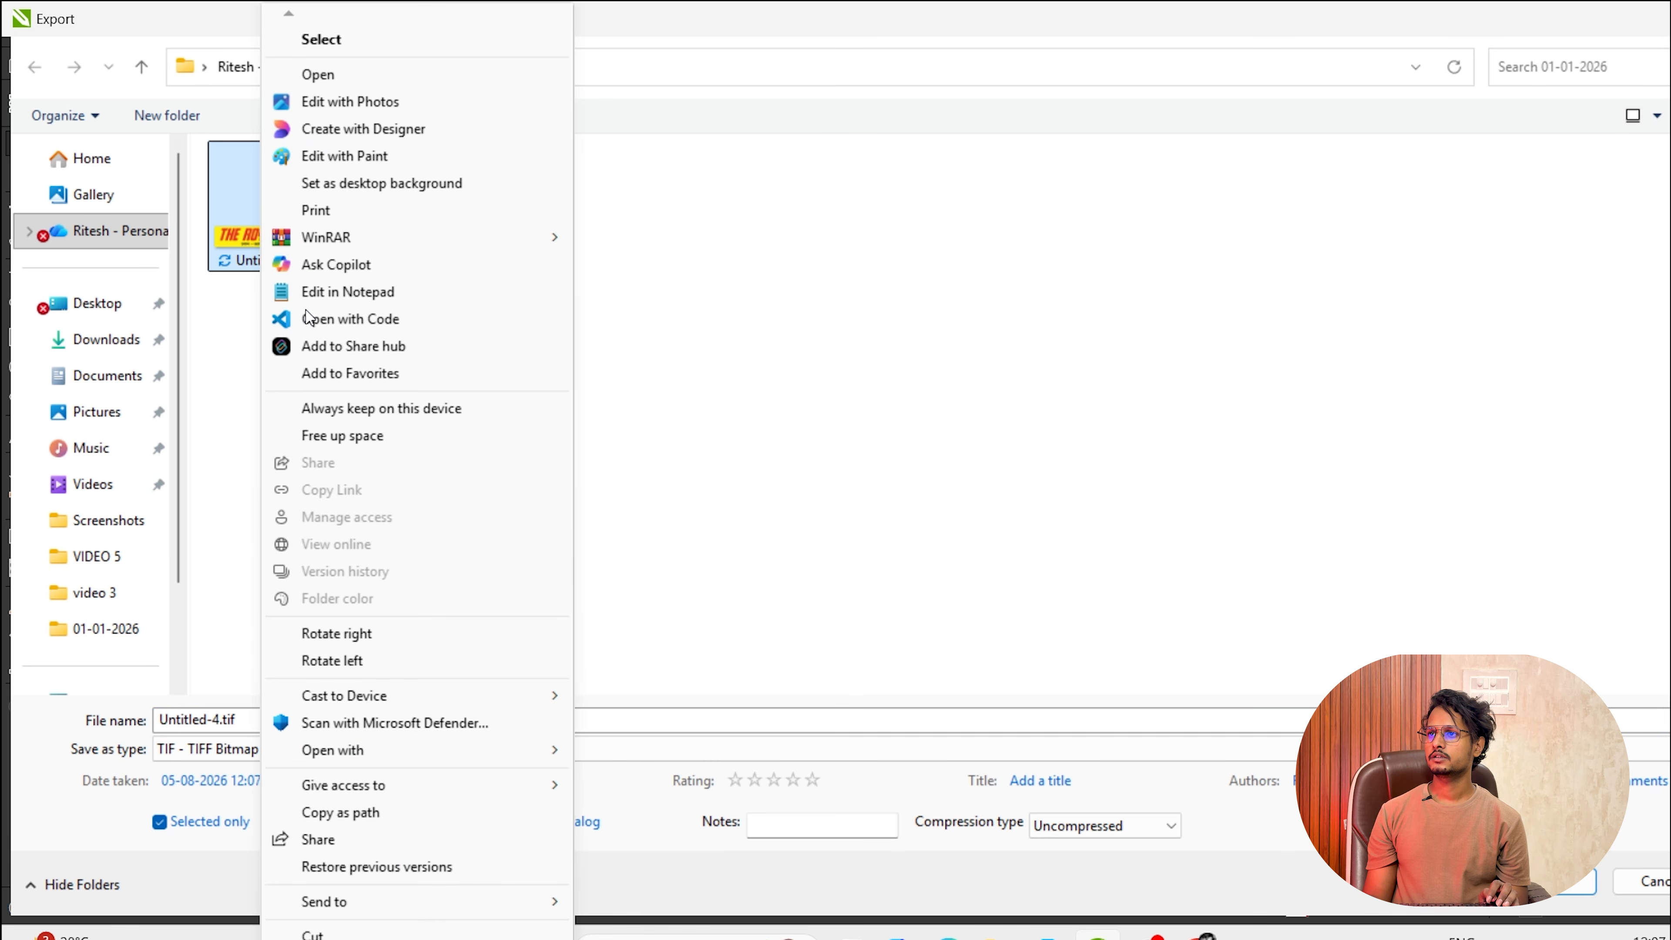
left_click(373, 100)
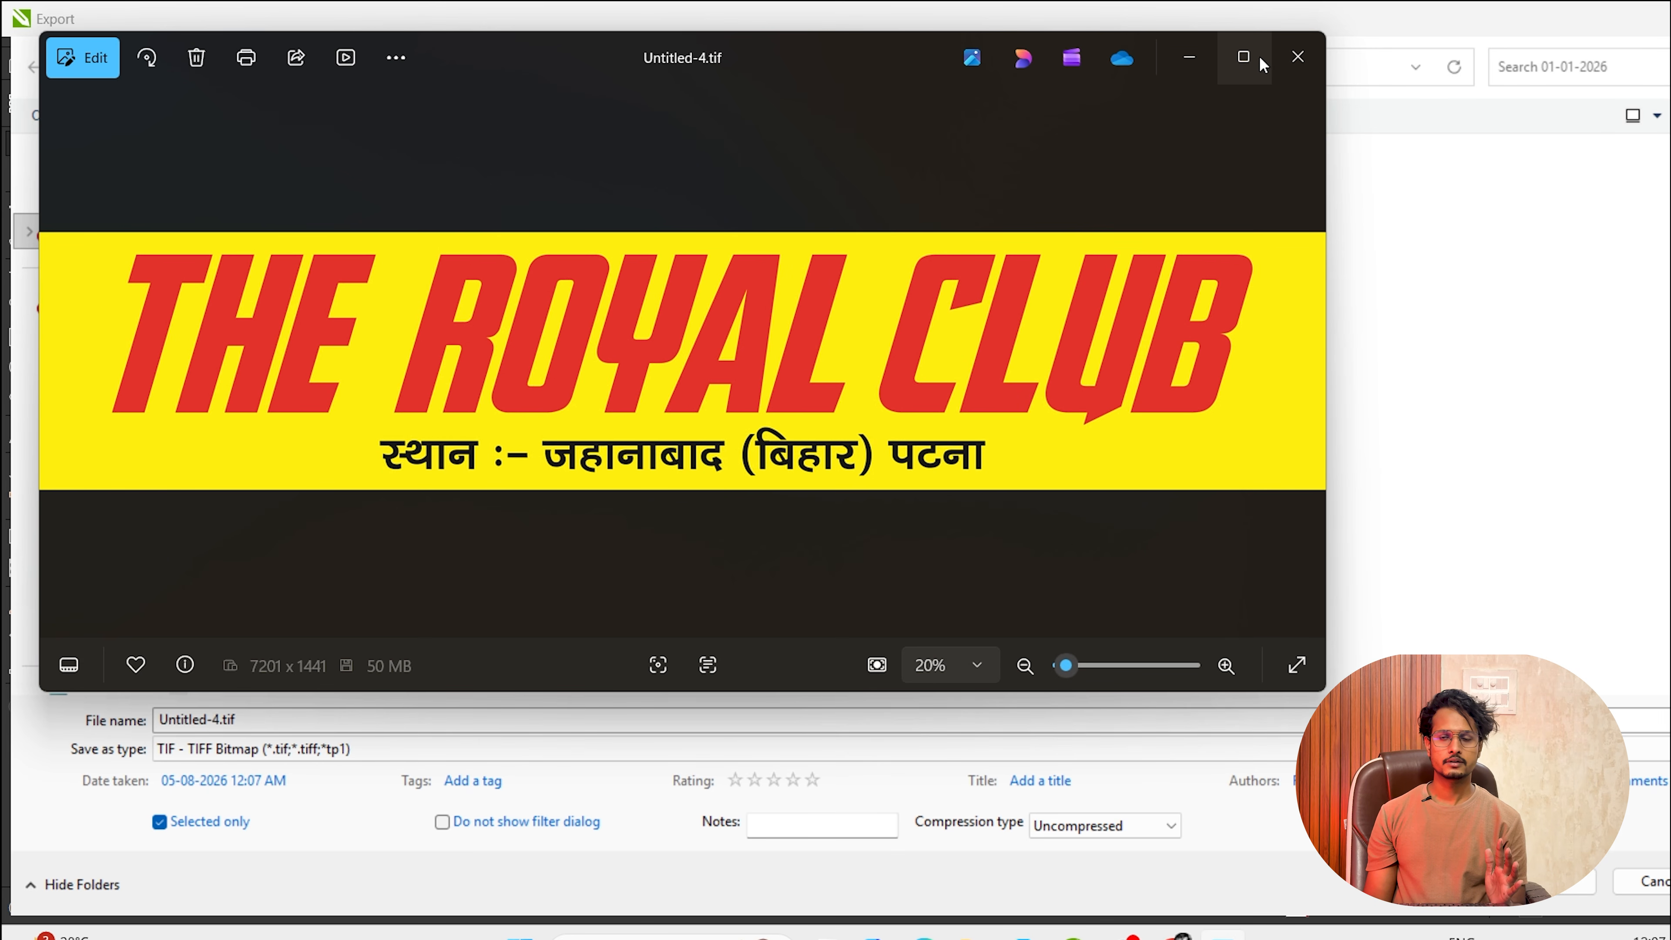
left_click(1299, 56)
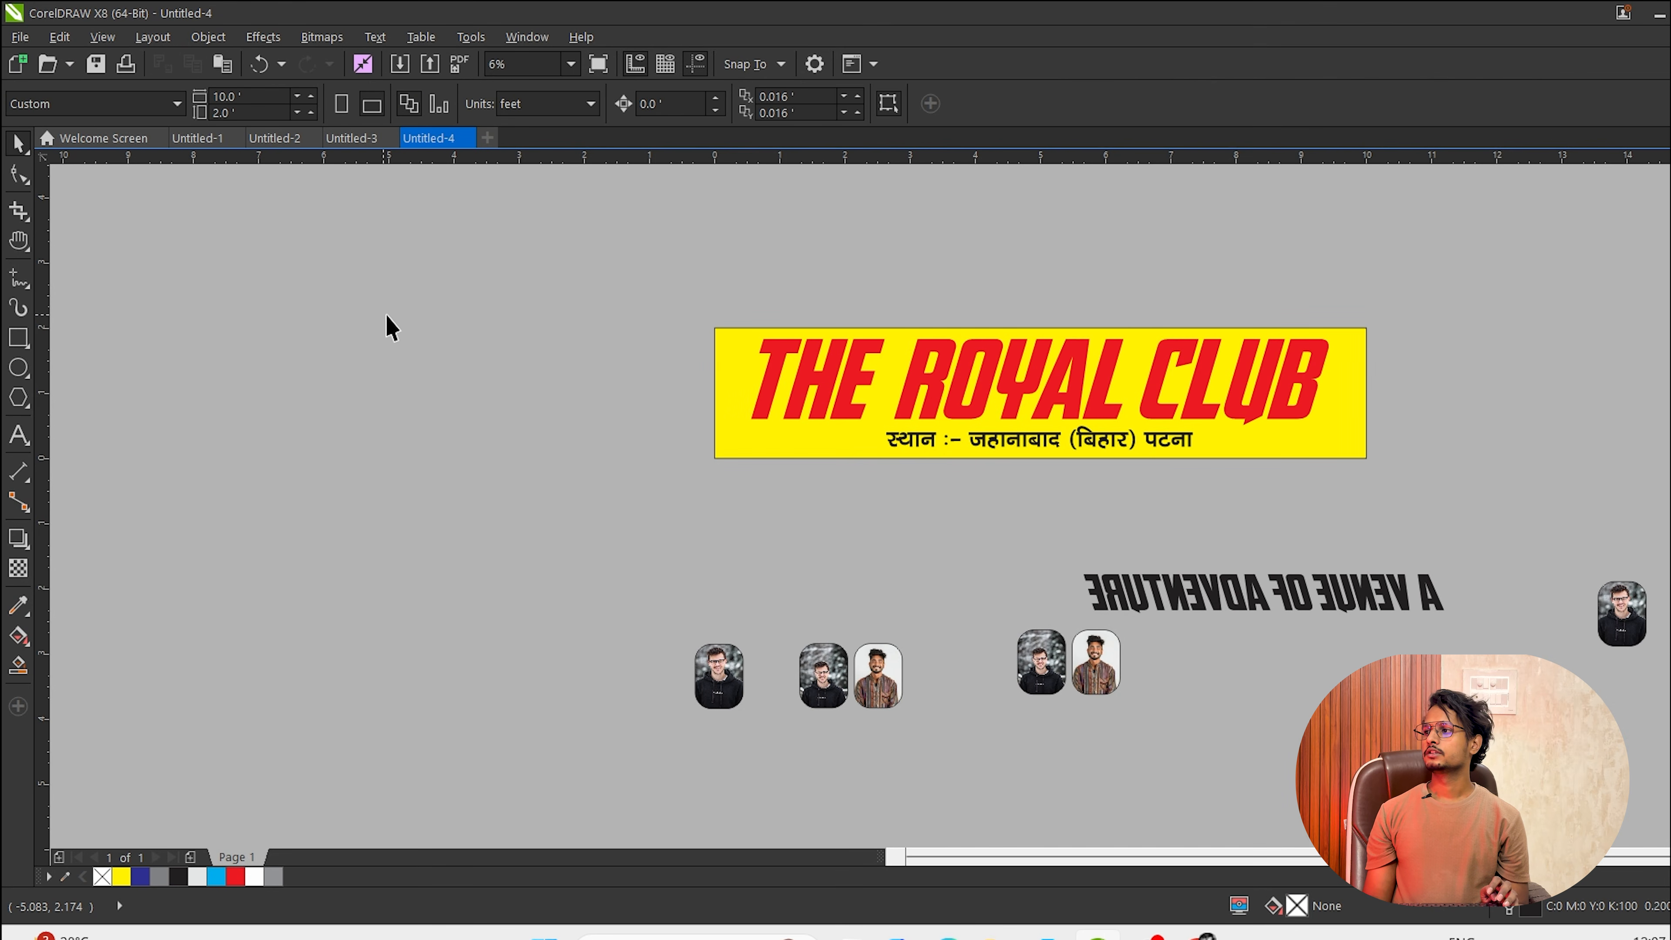
Select the banner's three objects again and export them over Untitled-4.tif, proceeding to the bitmap settings.
left_click_drag(421, 272, 1439, 487)
left_click_drag(552, 291, 1481, 501)
key("ctrl+e")
left_click(273, 223)
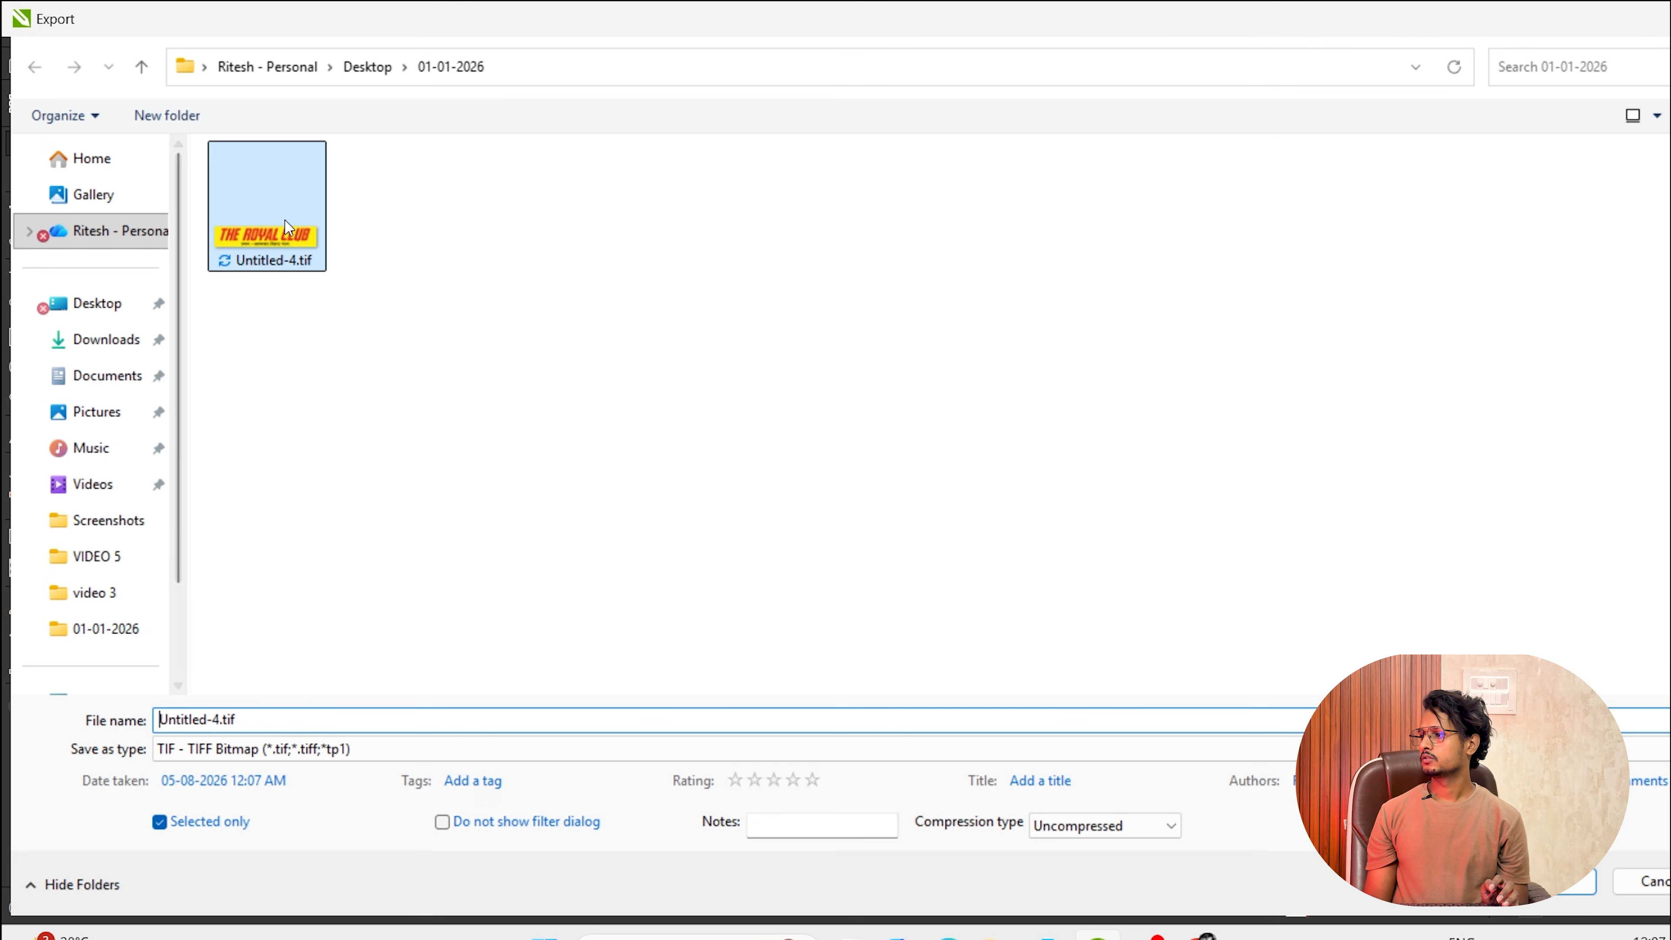
left_click(1571, 888)
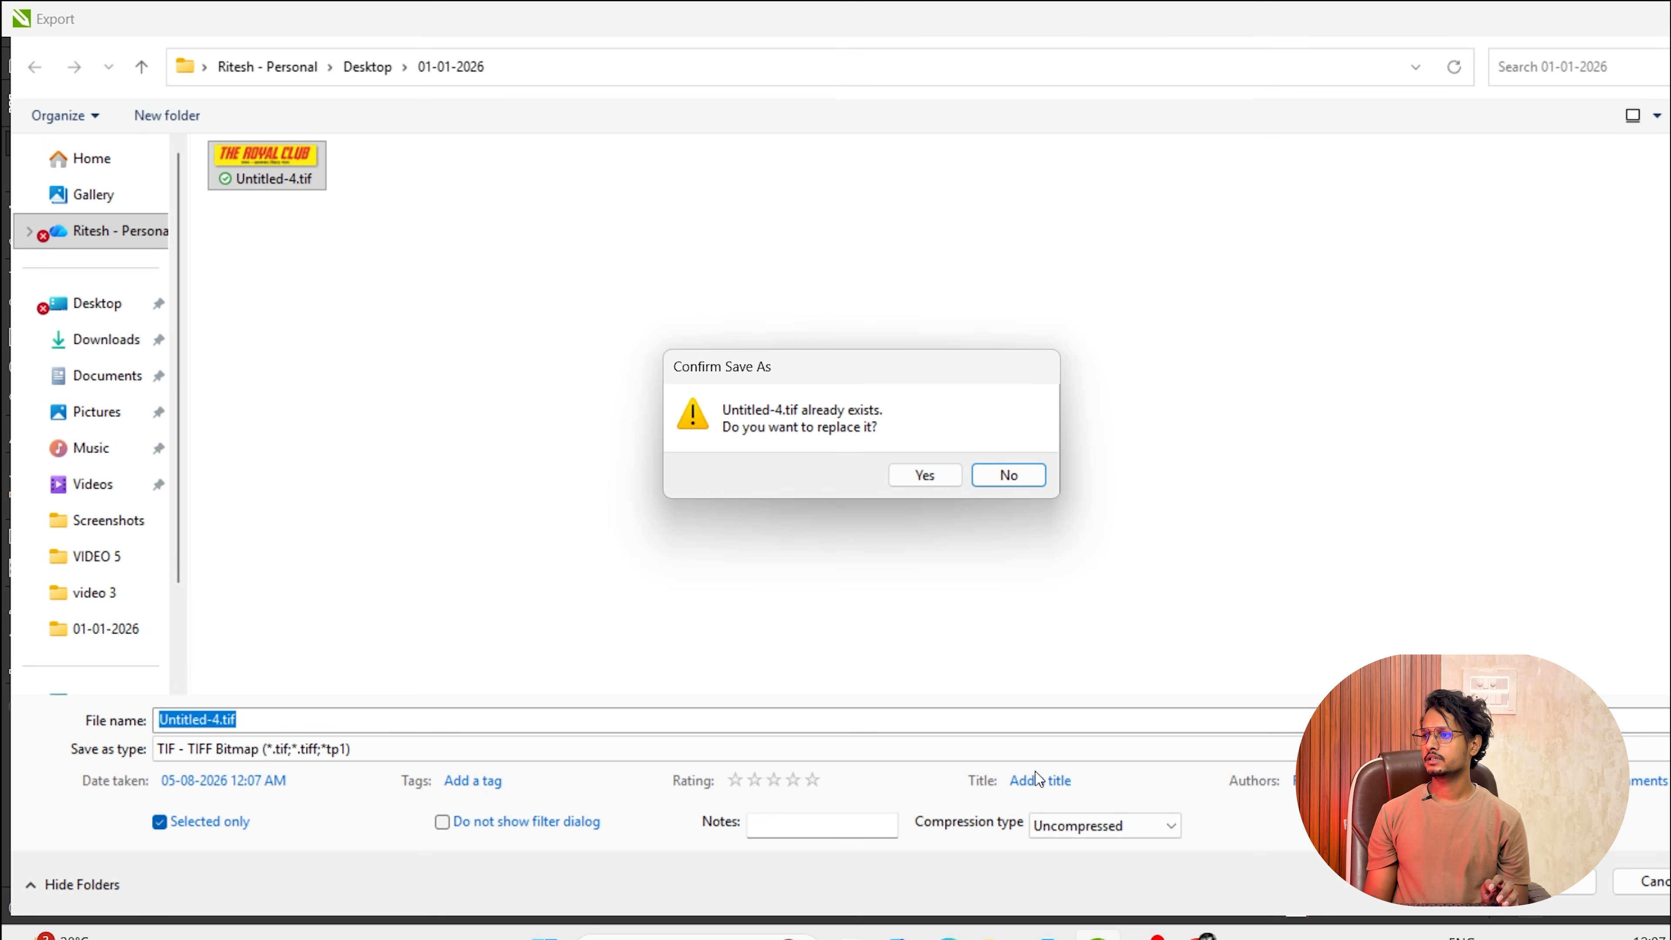
left_click(895, 482)
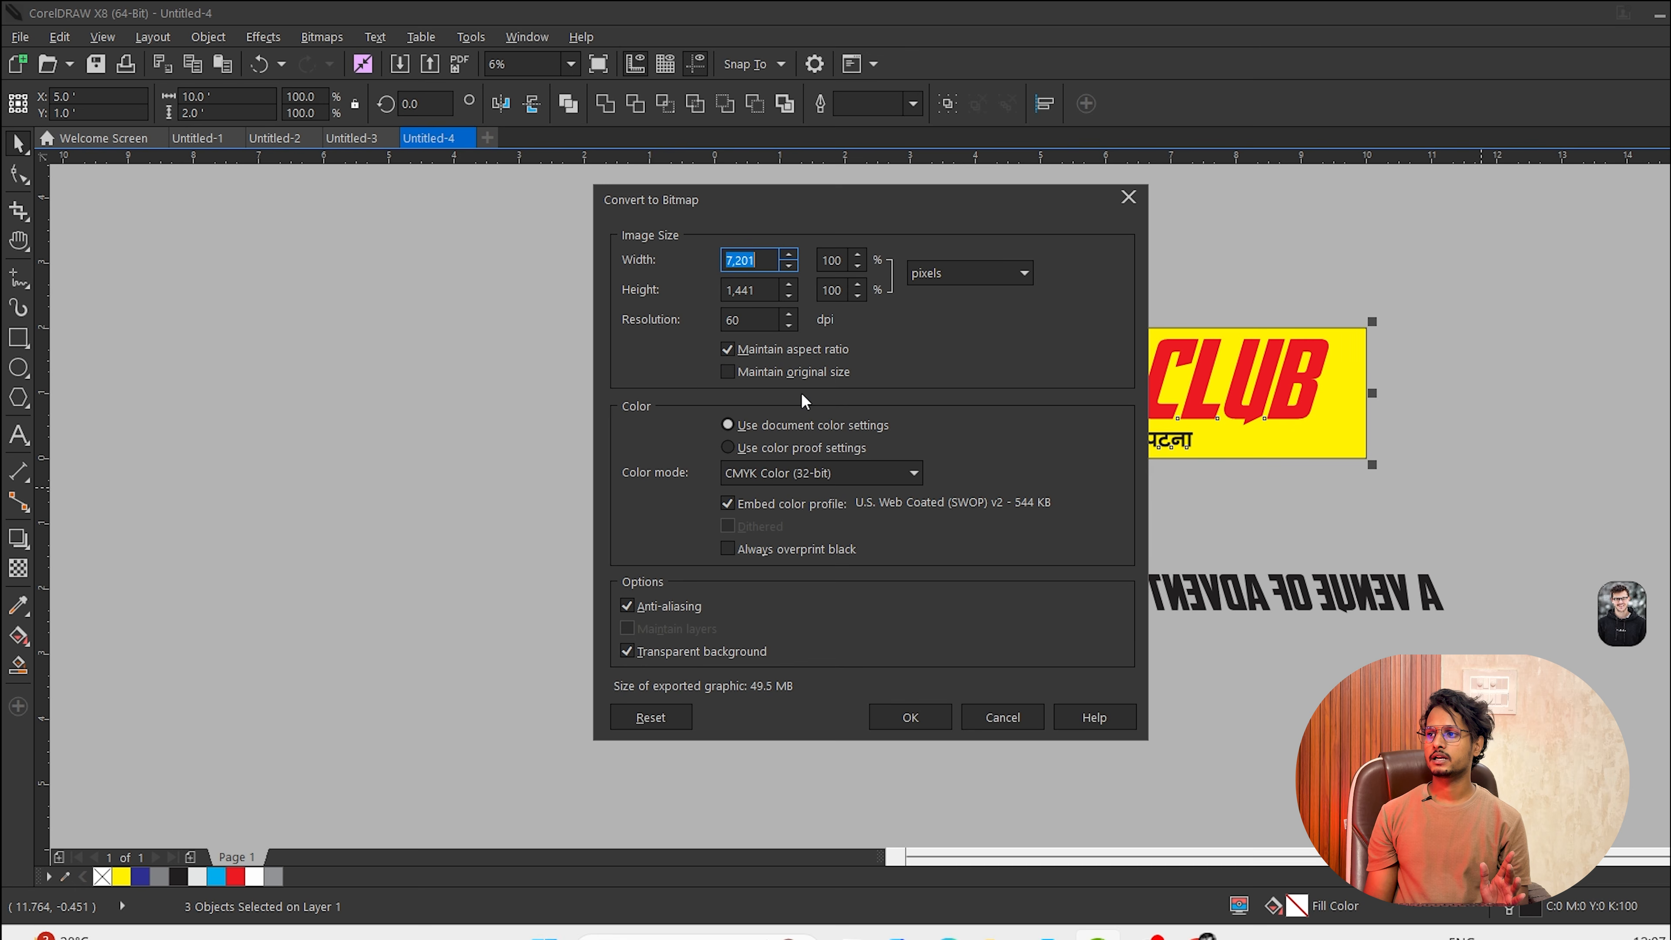
Keep the color mode at CMYK Color (32-bit), turn off the transparent background, and complete the TIFF export.
left_click(774, 474)
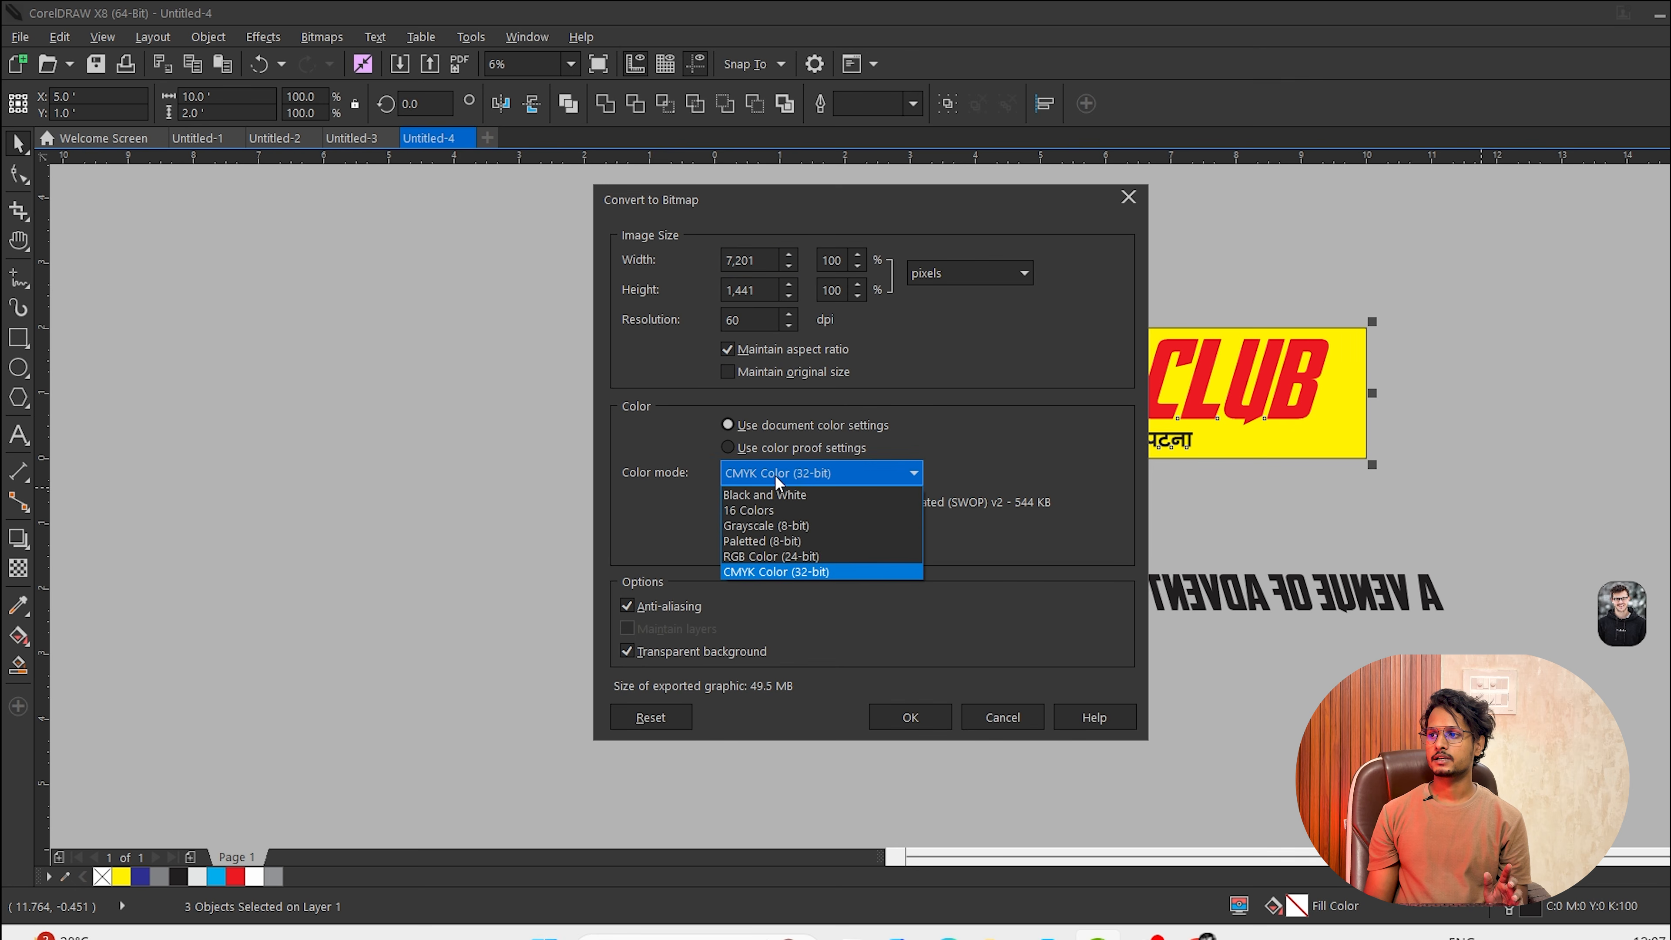
left_click(793, 566)
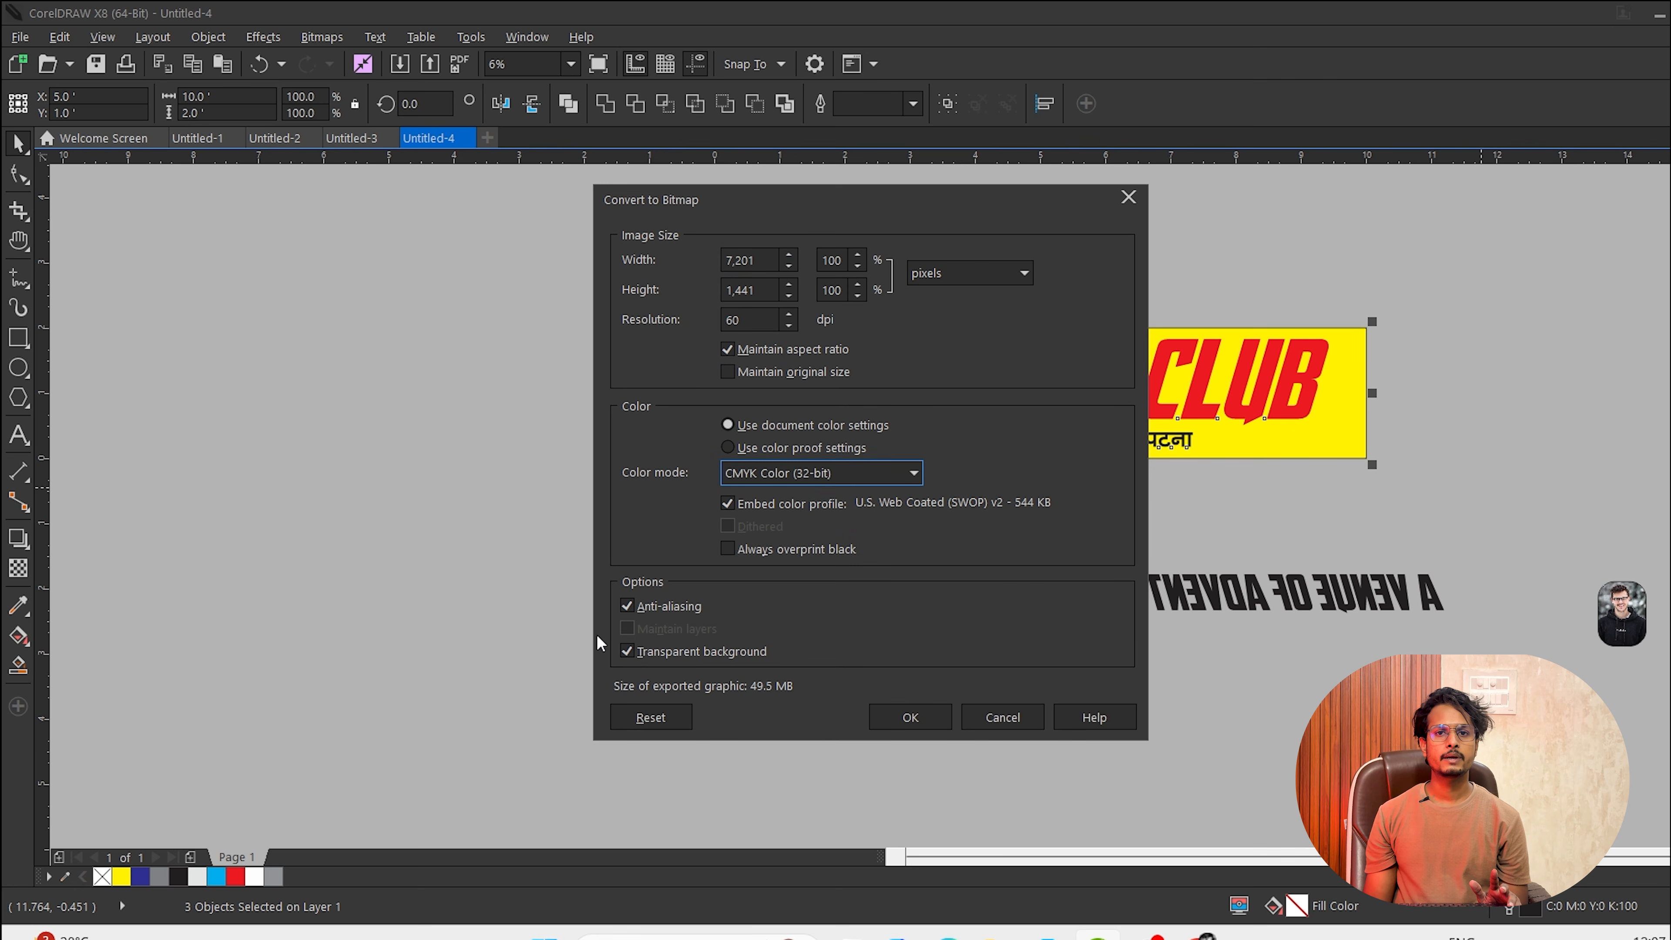
left_click(629, 652)
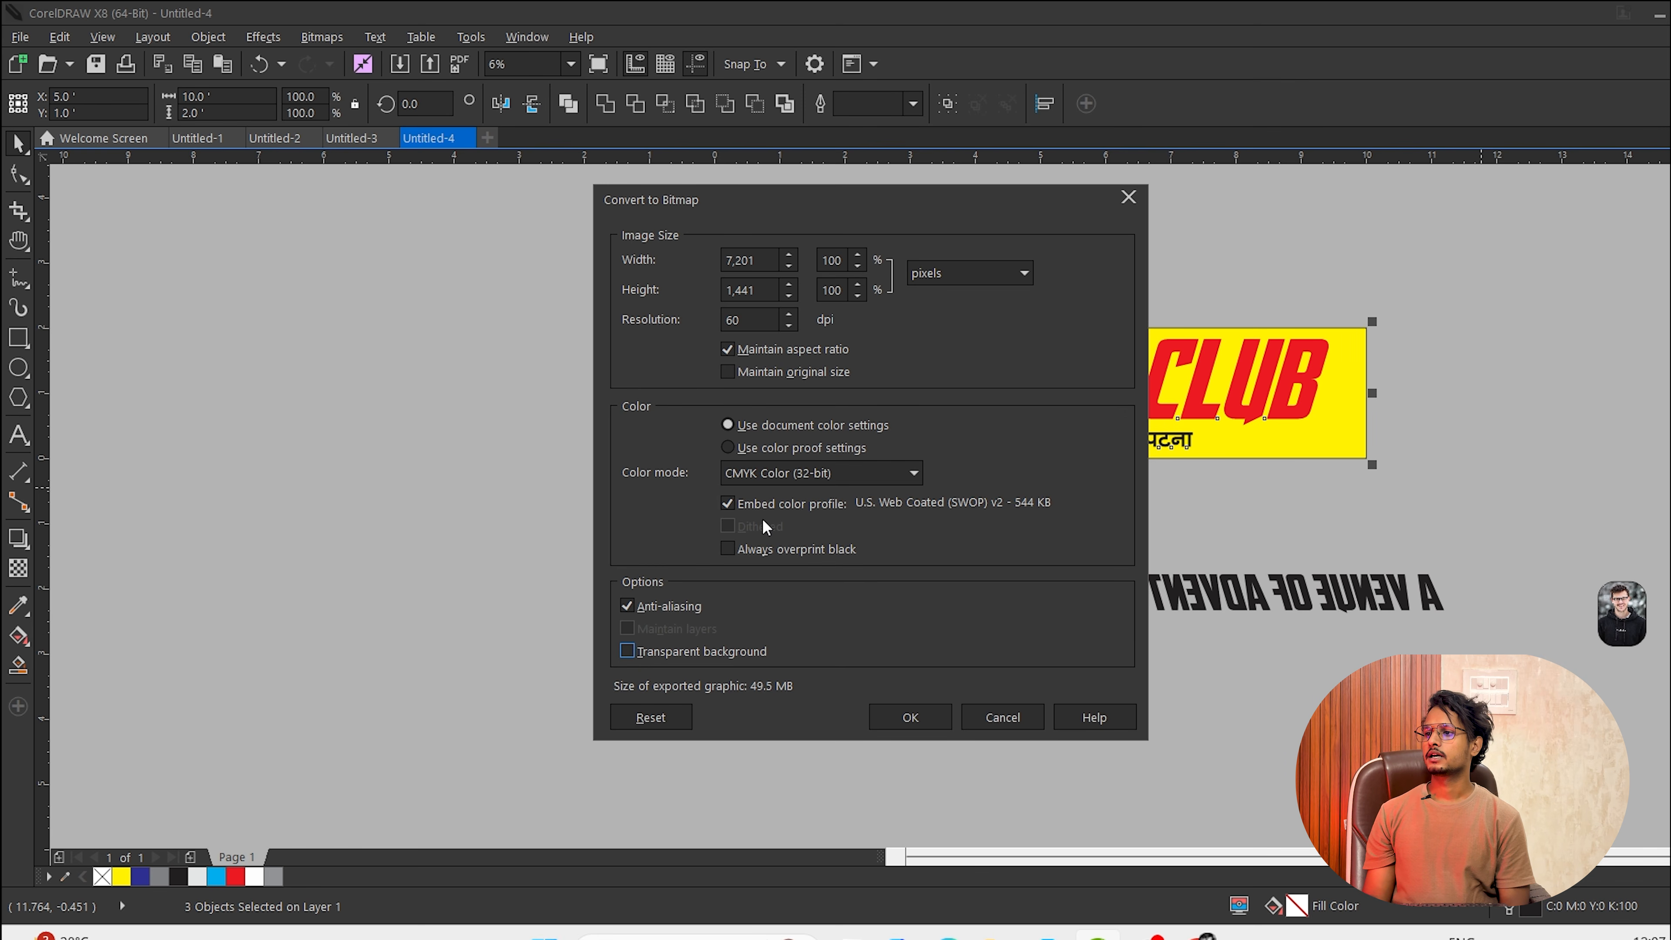
left_click(804, 468)
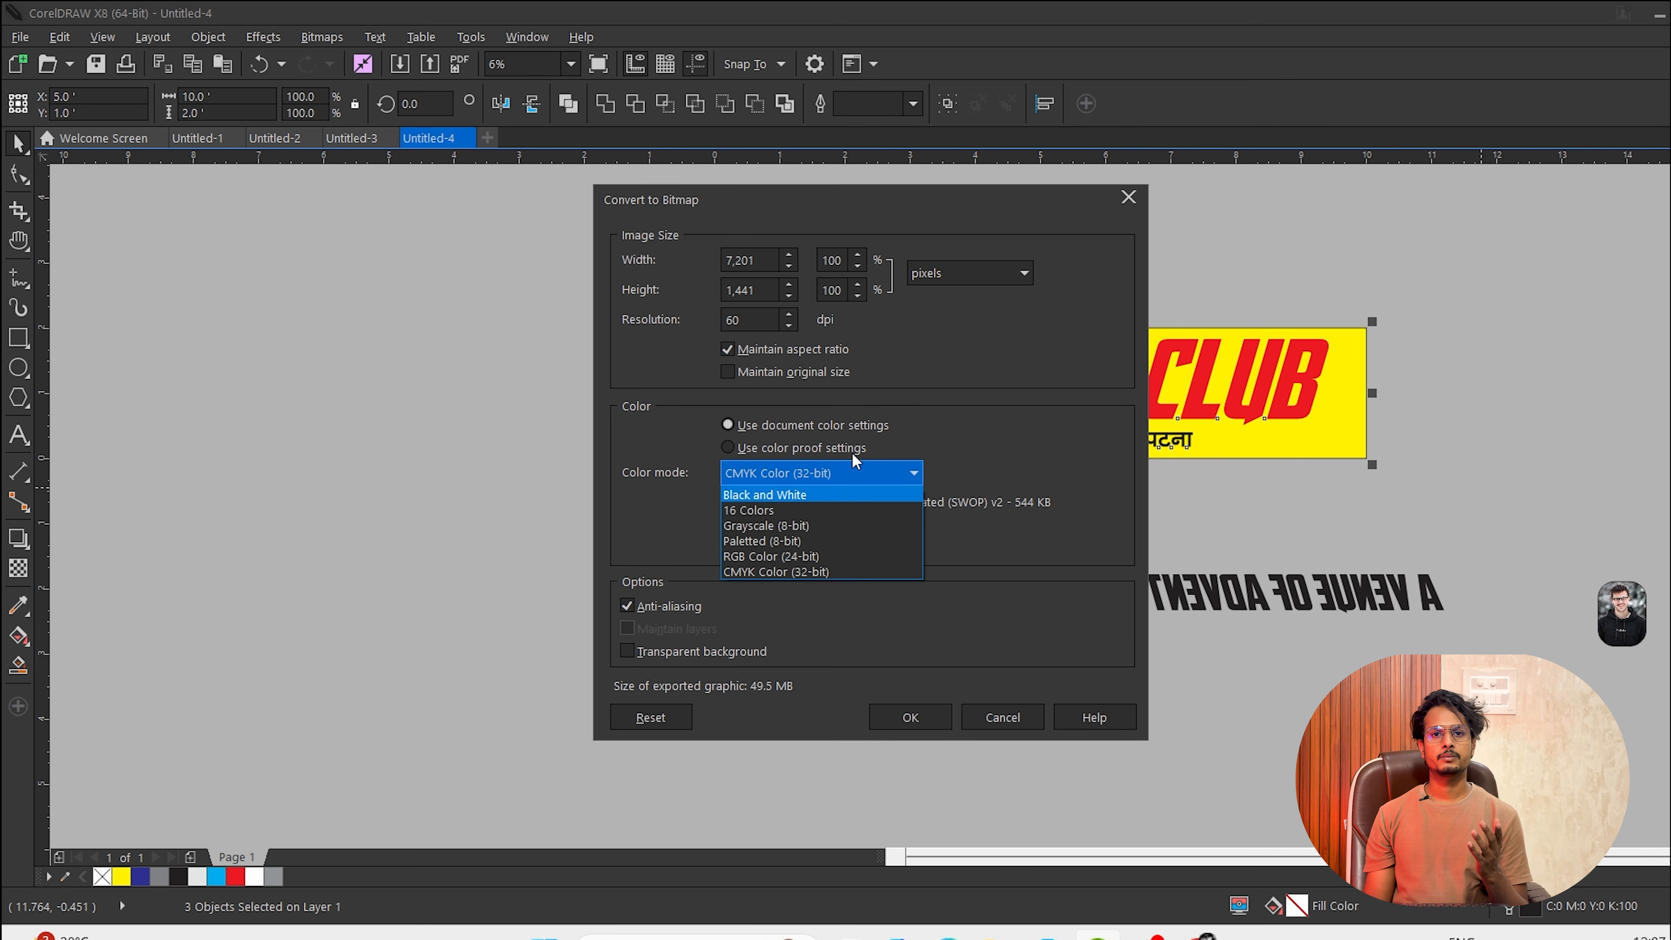
left_click(983, 444)
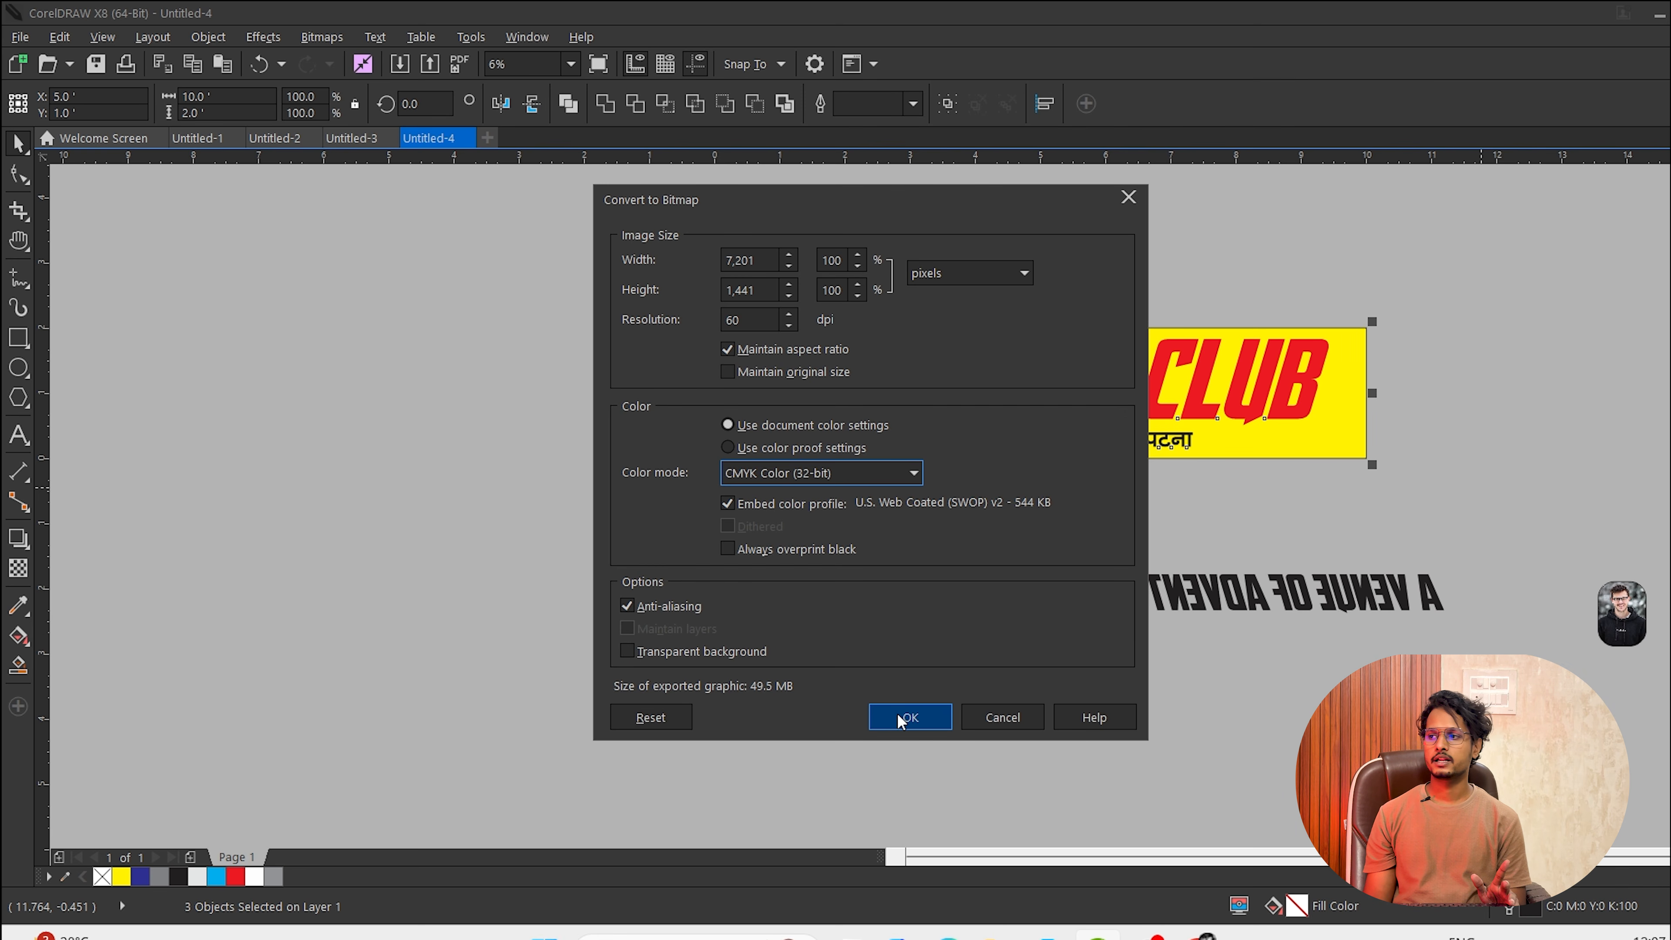
left_click(907, 717)
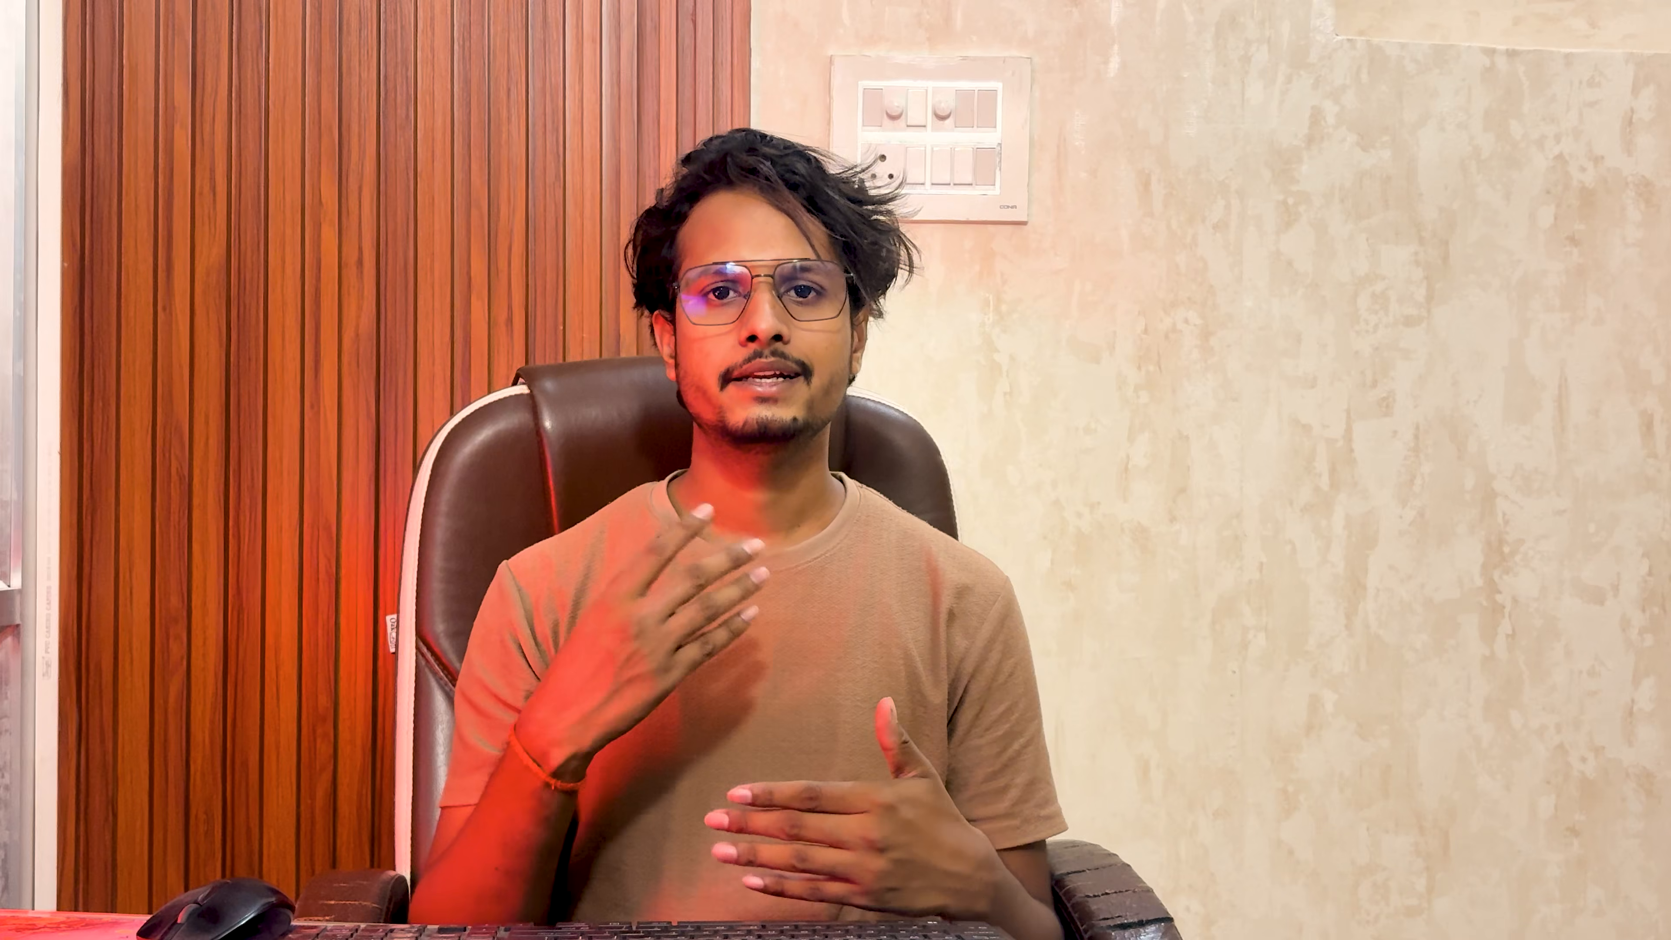